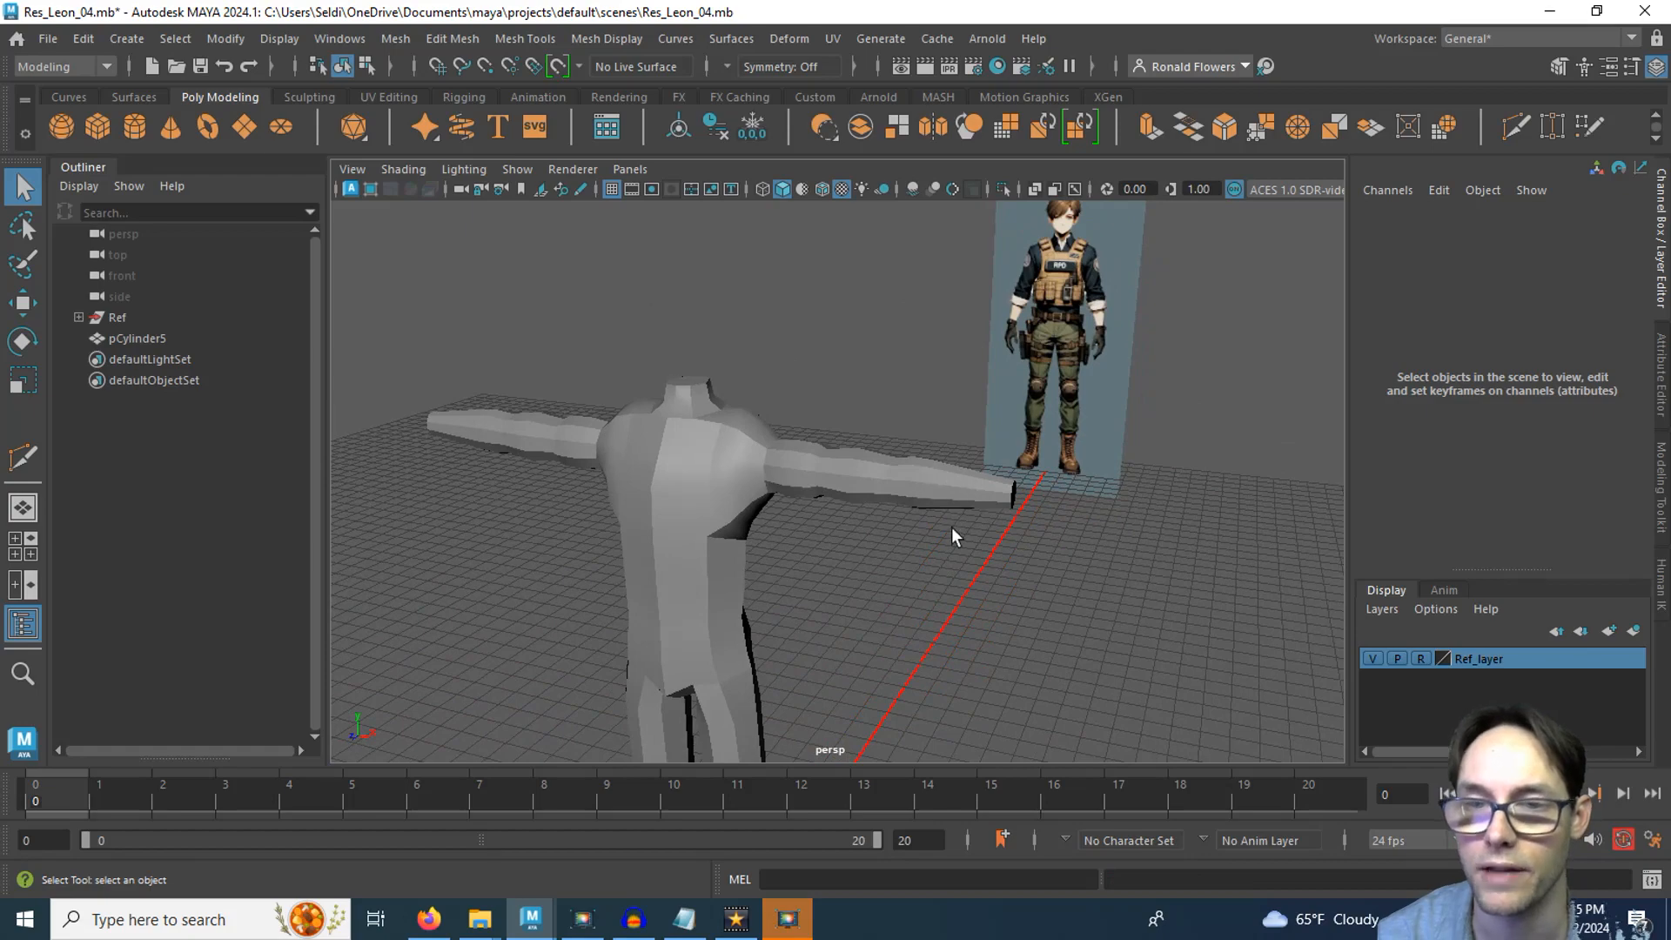
# Create a polygon cube and move it beside the character's open wrist, at about X 73.7, Y 140
pyautogui.keyDown('alt'); pyautogui.moveTo(952, 526); pyautogui.dragTo(1026, 527); pyautogui.keyUp('alt')
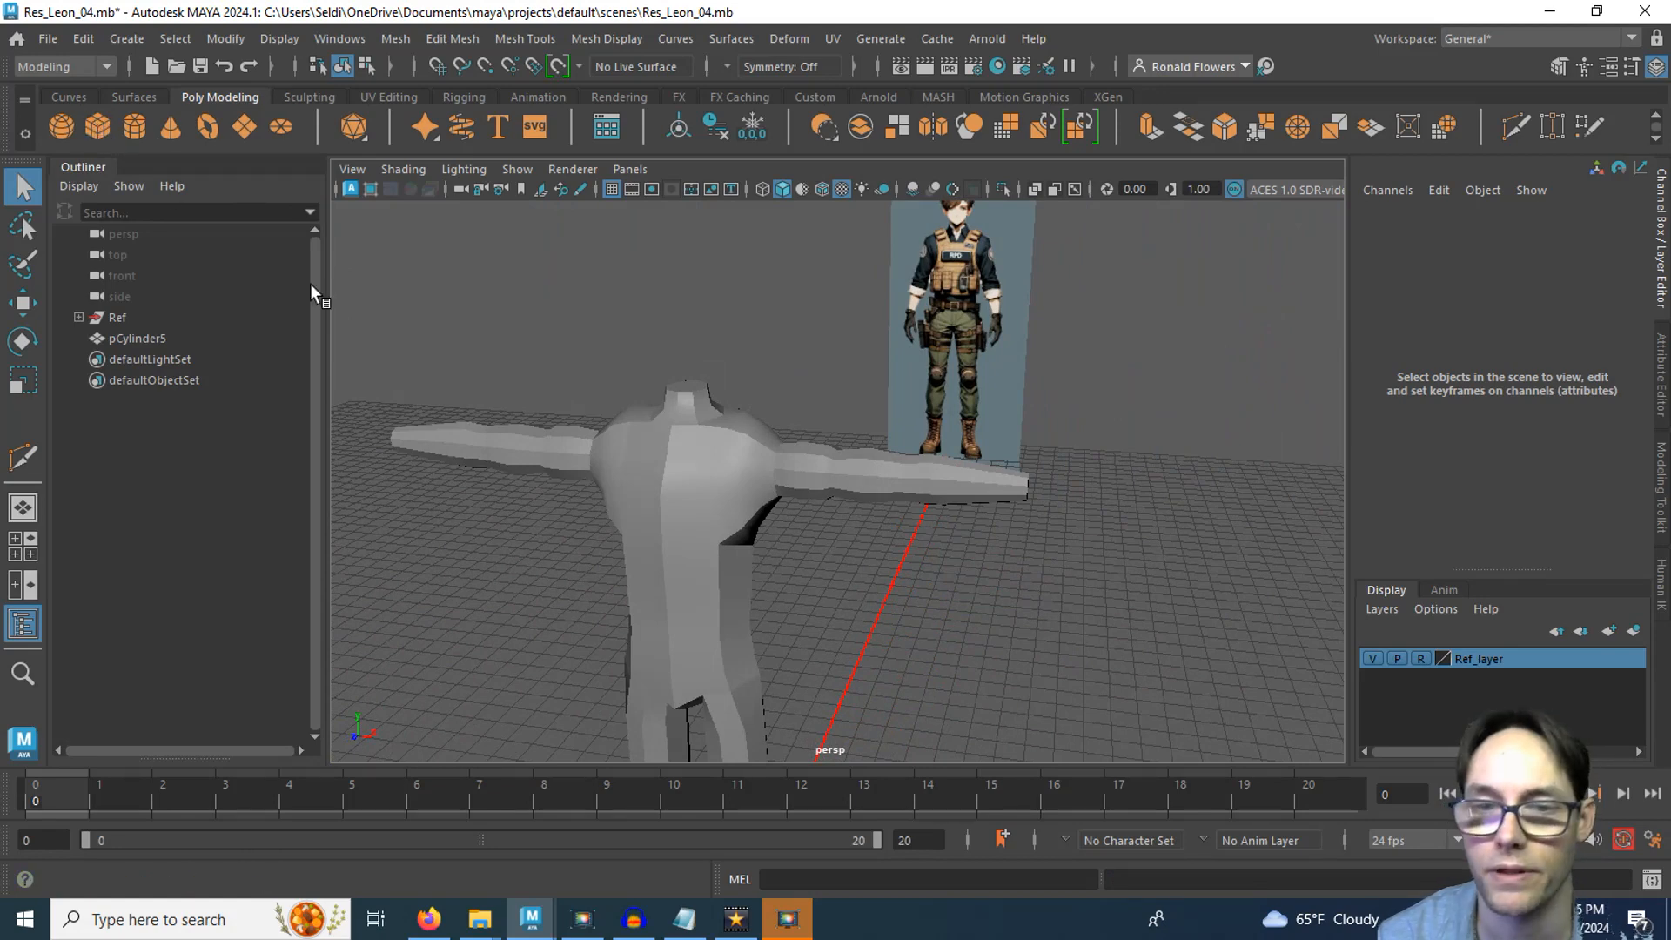
pyautogui.scroll(-4, 919, 539)
pyautogui.keyDown('alt'); pyautogui.moveTo(919, 539); pyautogui.dragTo(891, 479, button='middle'); pyautogui.keyUp('alt')
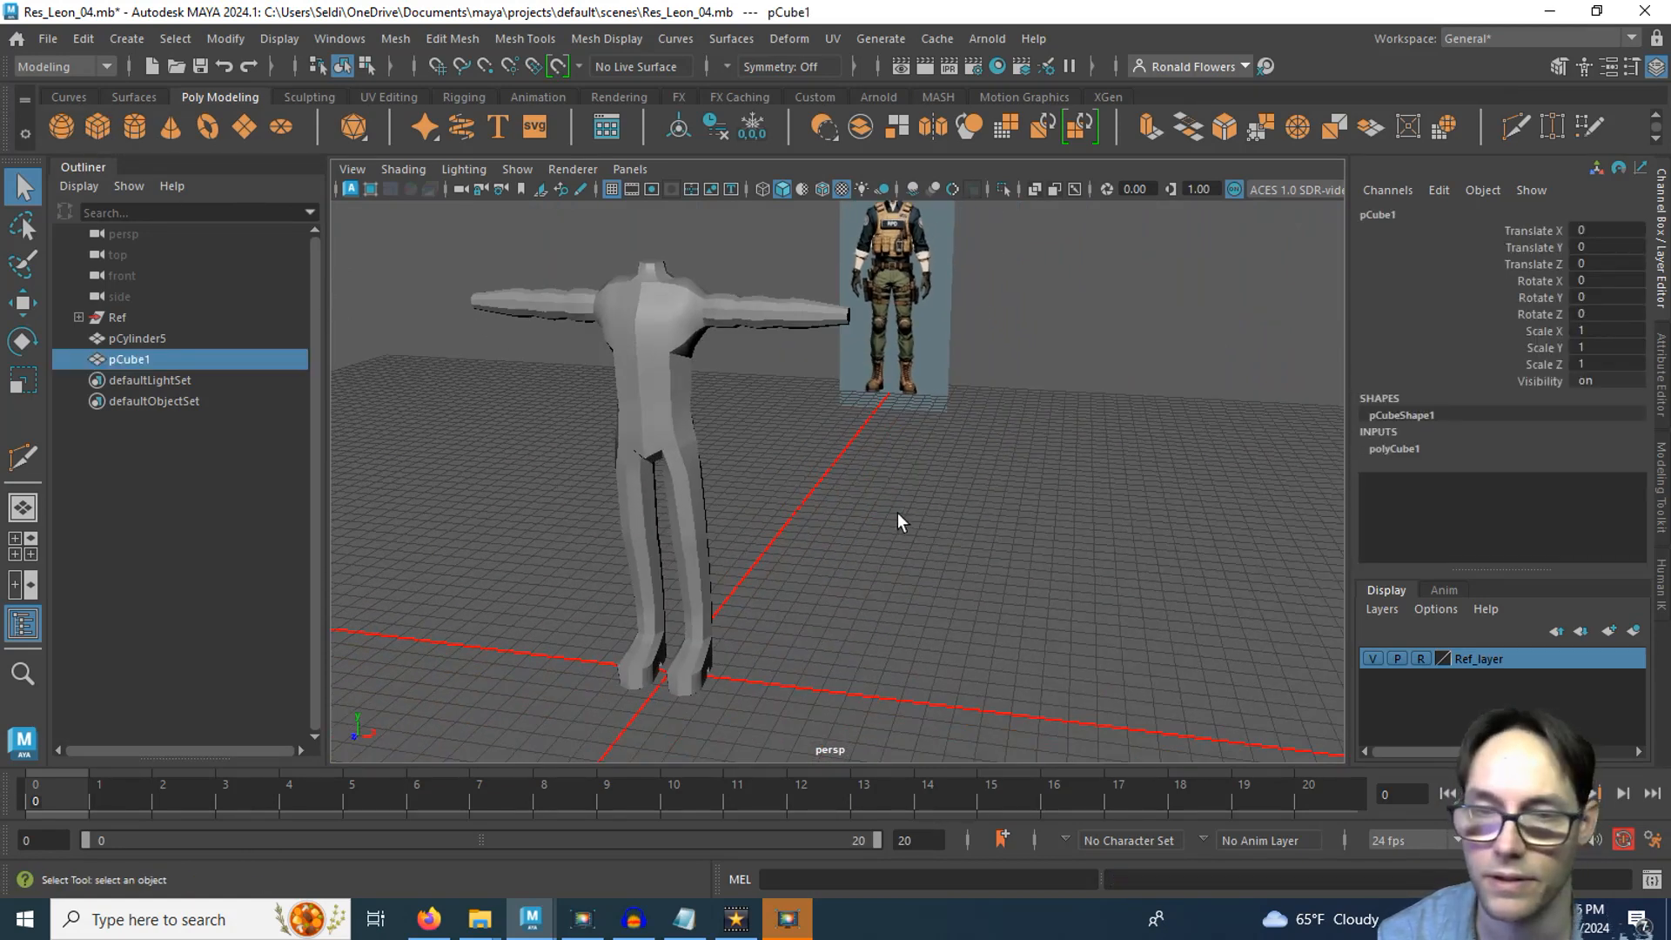
pyautogui.press('w')
pyautogui.moveTo(766, 683); pyautogui.dragTo(935, 692)
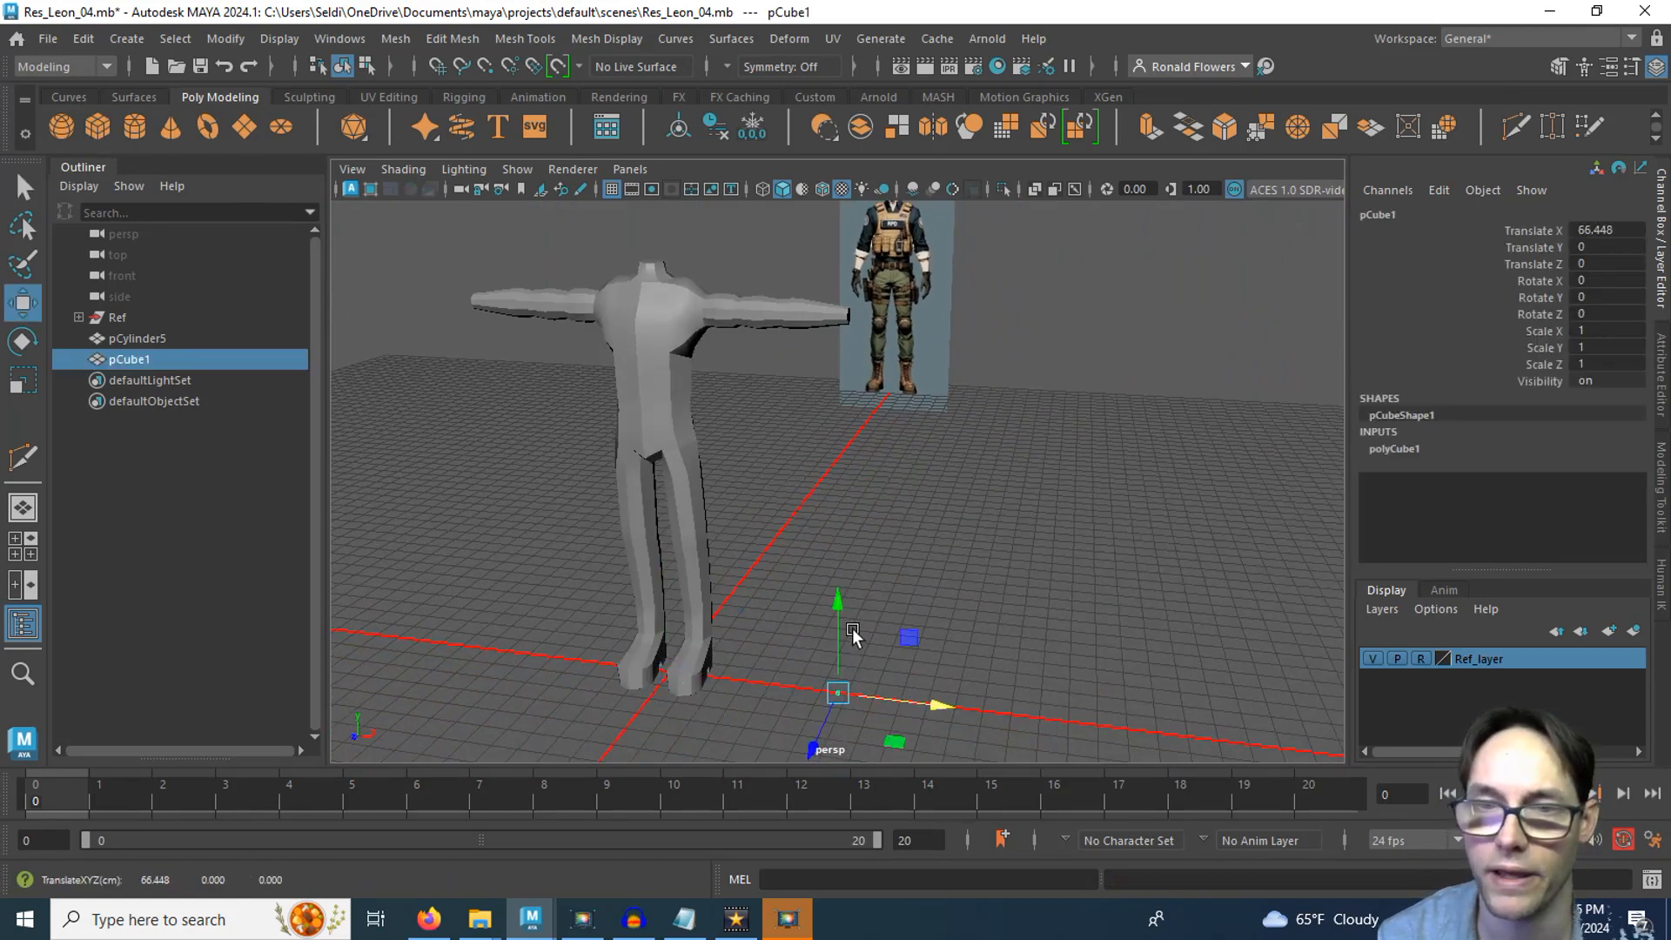
pyautogui.moveTo(852, 635); pyautogui.dragTo(843, 214)
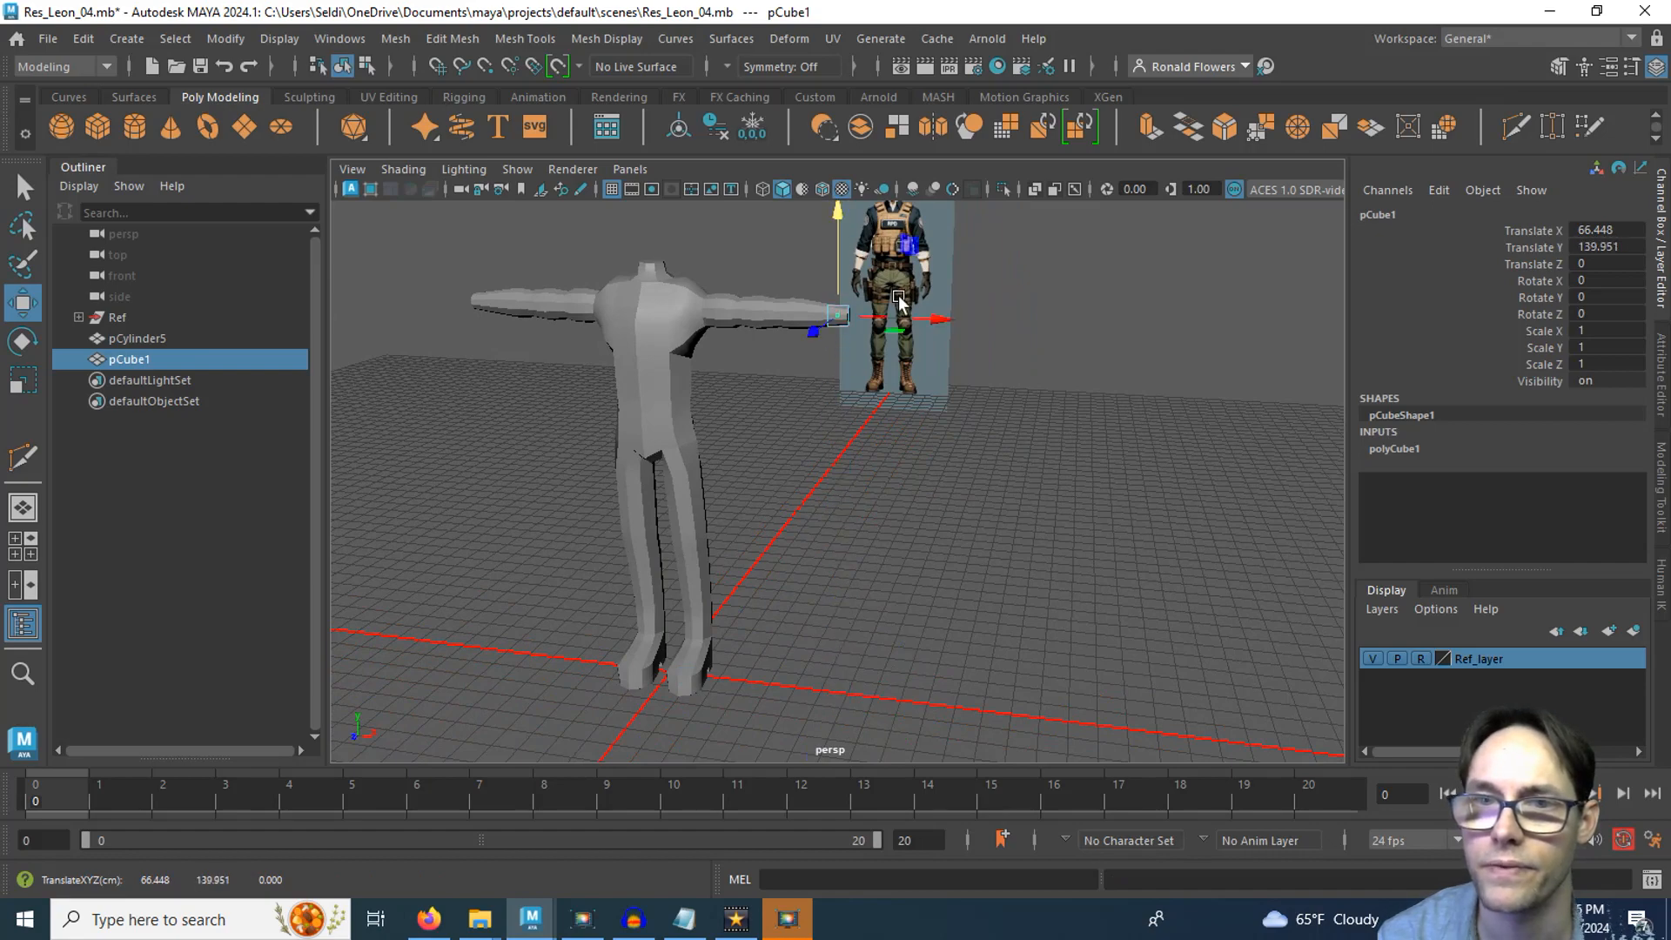
pyautogui.moveTo(899, 300); pyautogui.dragTo(918, 301)
# In the front view, lower the cube to about Y 139.2 to line it up with the wrist
pyautogui.press('space')
pyautogui.press('space')
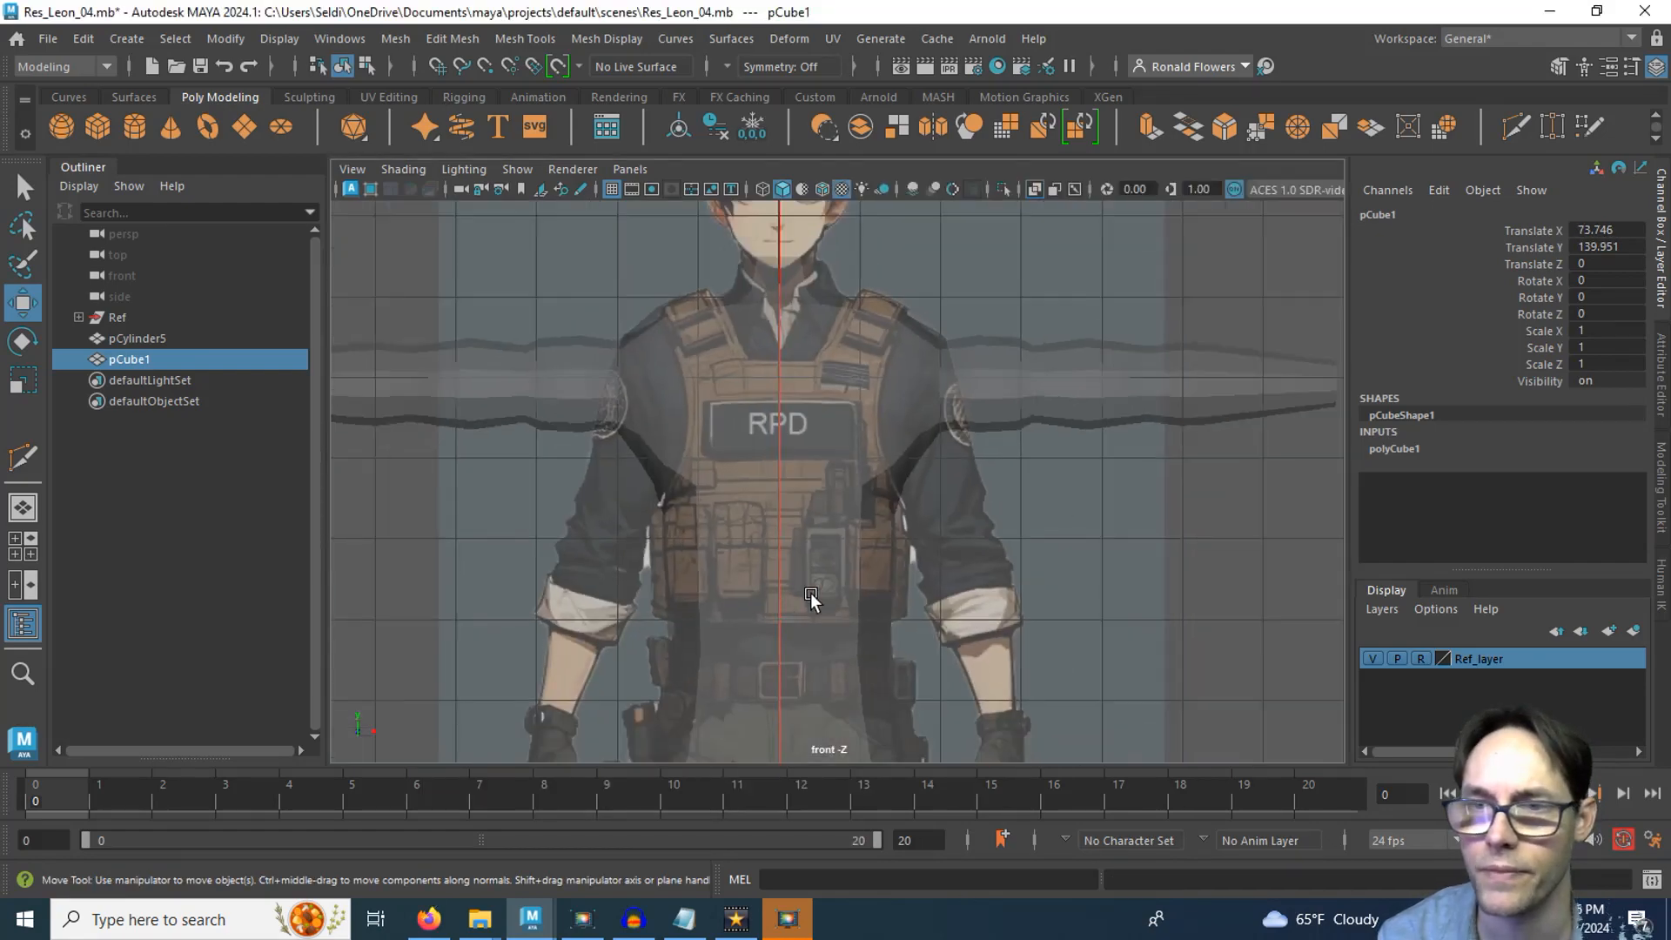
pyautogui.scroll(-2, 811, 595)
pyautogui.keyDown('alt'); pyautogui.moveTo(992, 529); pyautogui.dragTo(484, 562, button='middle'); pyautogui.keyUp('alt')
pyautogui.scroll(5, 693, 548)
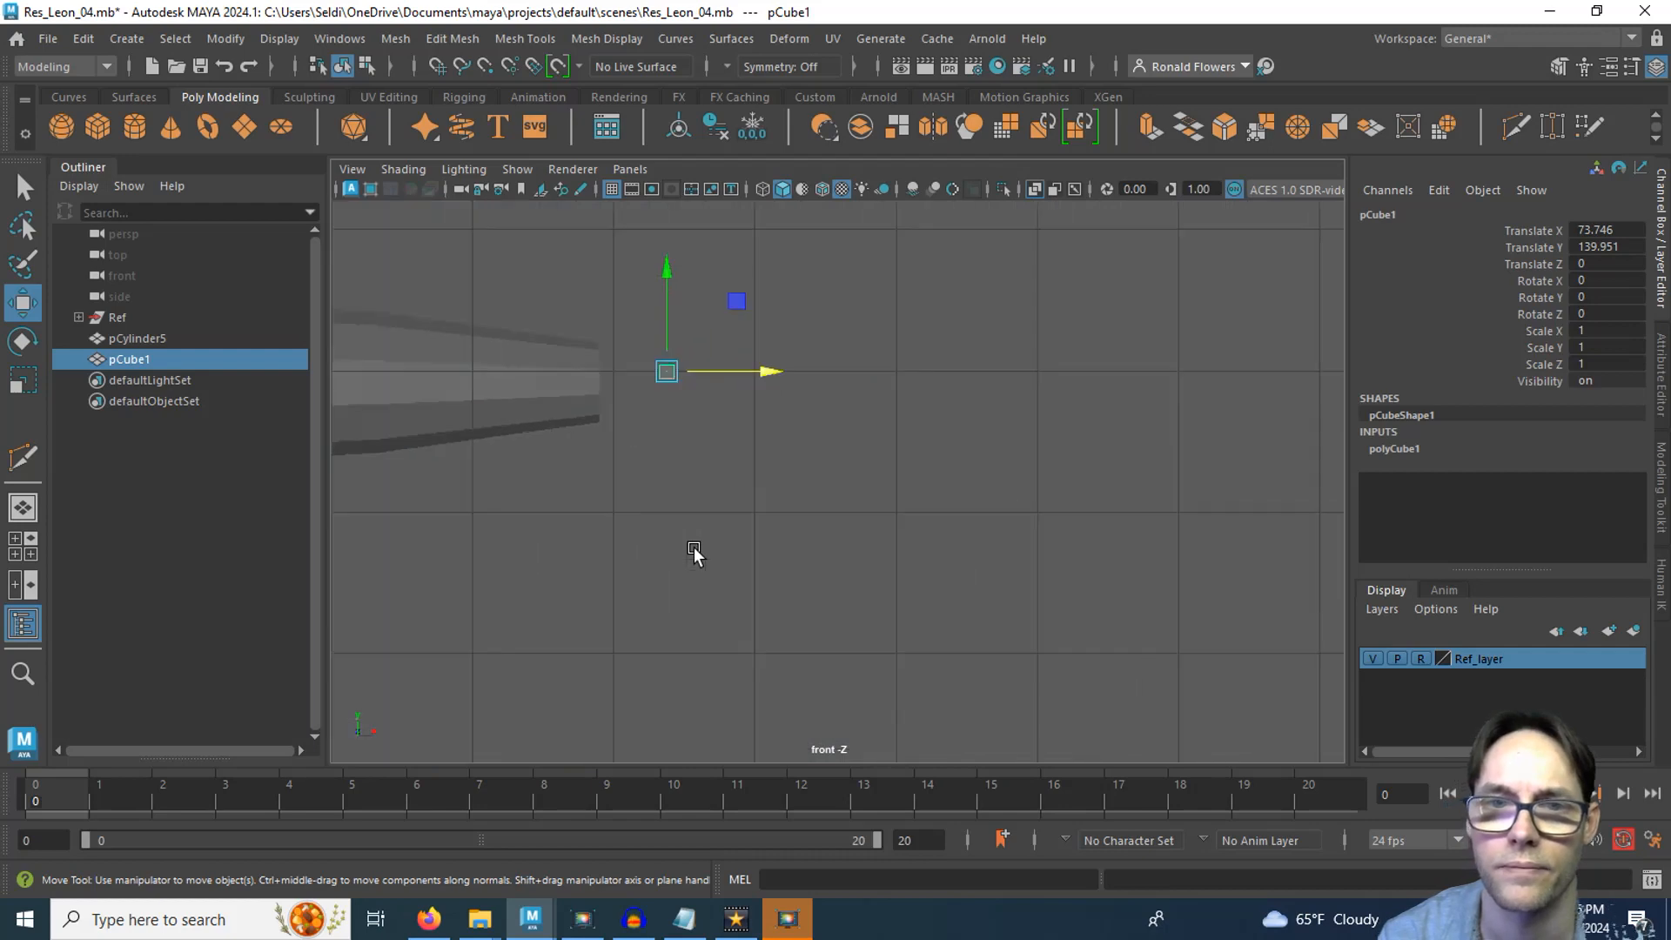
pyautogui.scroll(1, 694, 549)
pyautogui.keyDown('alt'); pyautogui.moveTo(644, 538); pyautogui.dragTo(846, 617, button='middle'); pyautogui.keyUp('alt')
pyautogui.scroll(3, 845, 599)
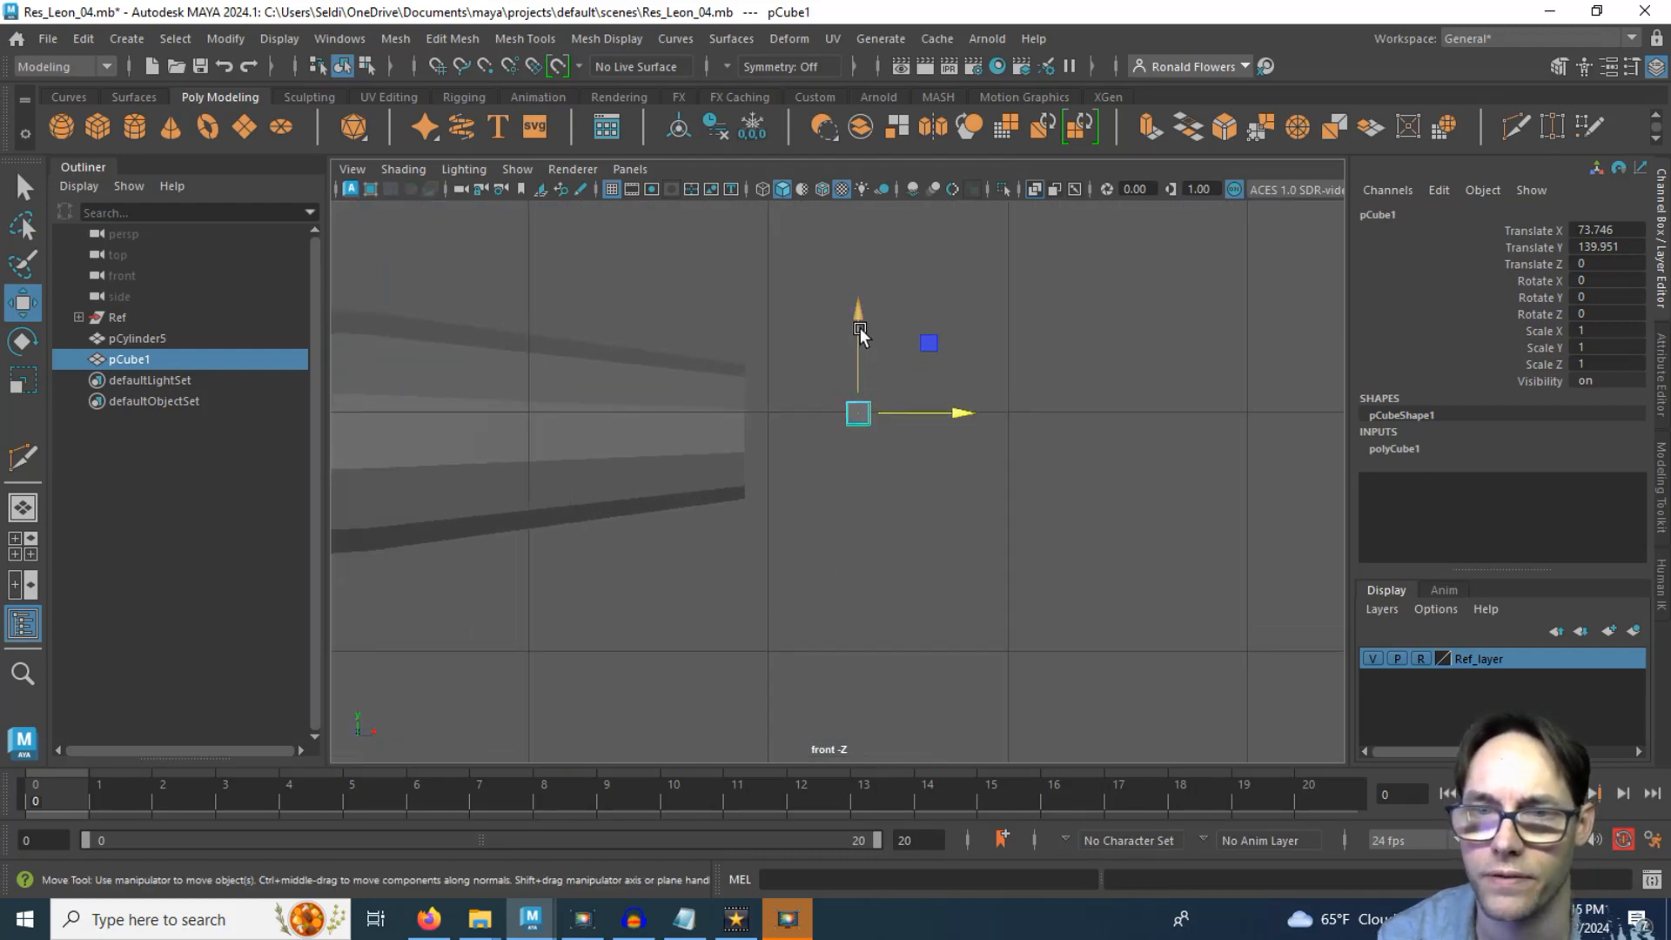
pyautogui.moveTo(860, 327); pyautogui.dragTo(855, 342)
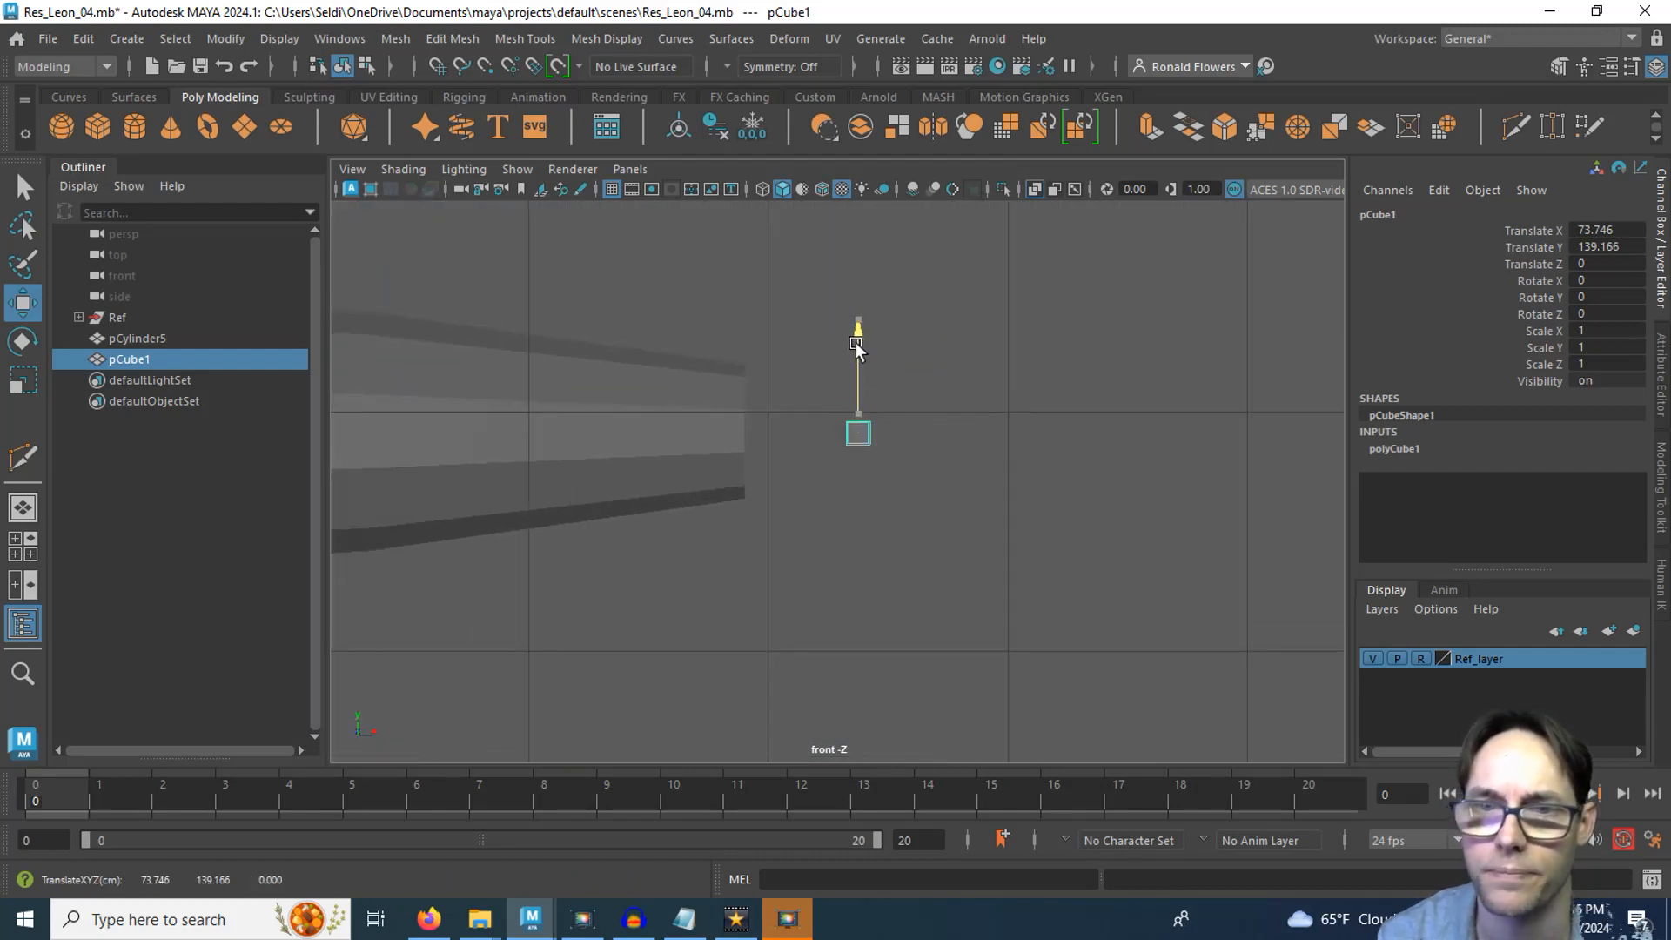
# Set the cube's width to 6.1 and its height to 2.7
pyautogui.click(1393, 448)
pyautogui.click(1524, 480)
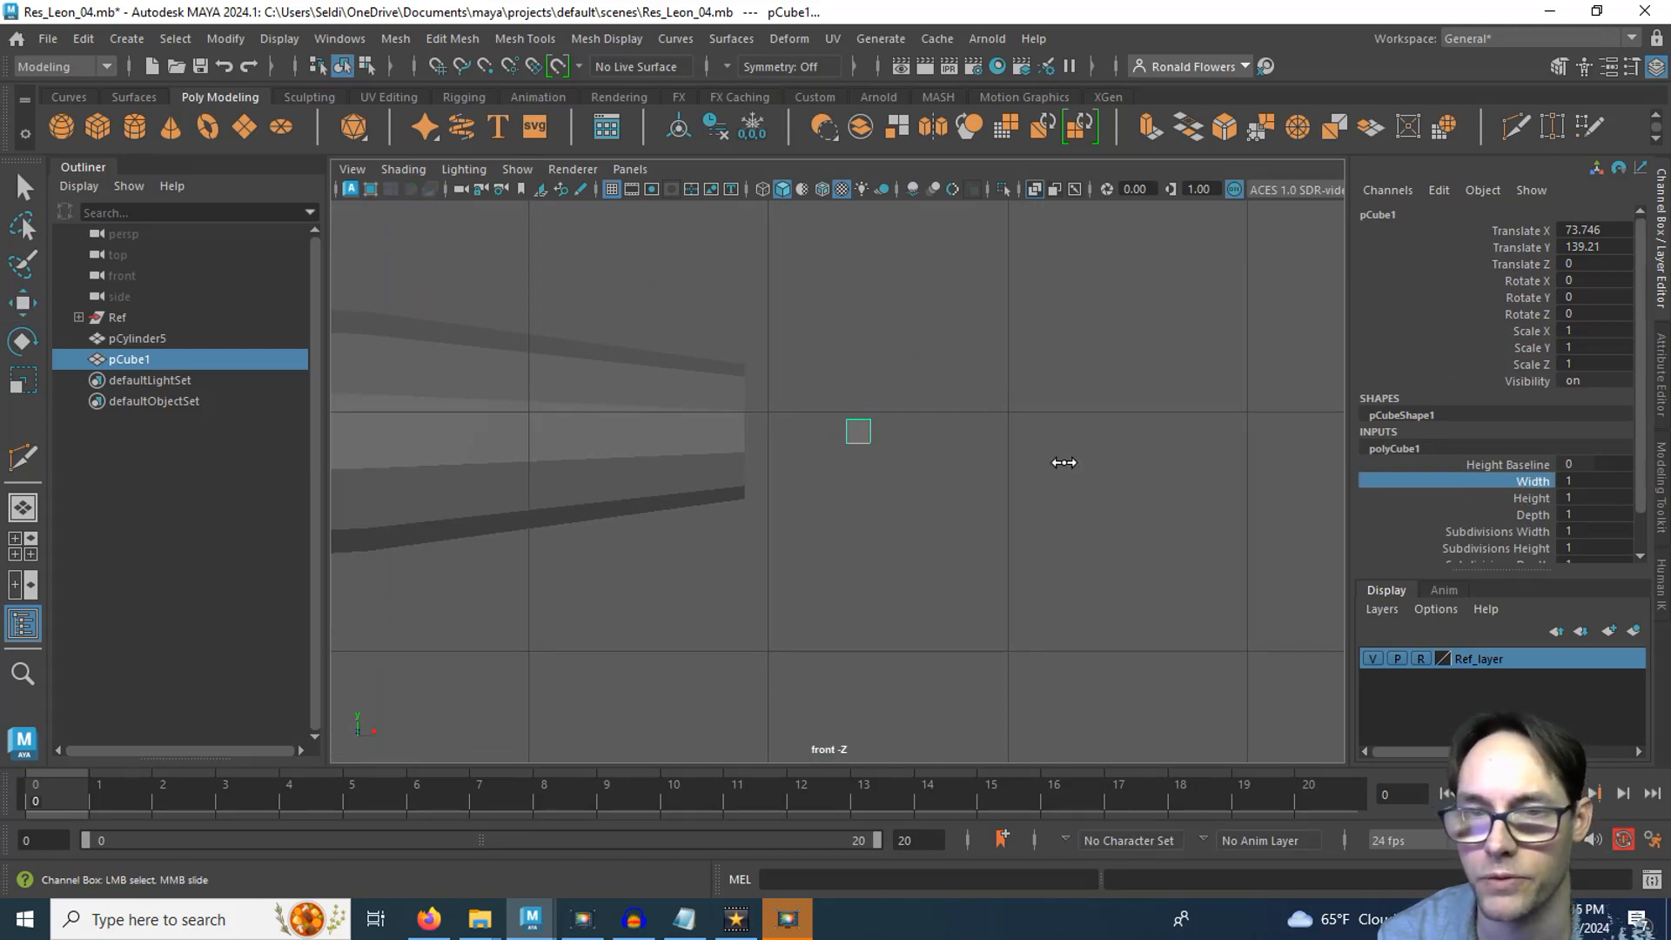
pyautogui.moveTo(1063, 462); pyautogui.dragTo(1114, 459, button='middle')
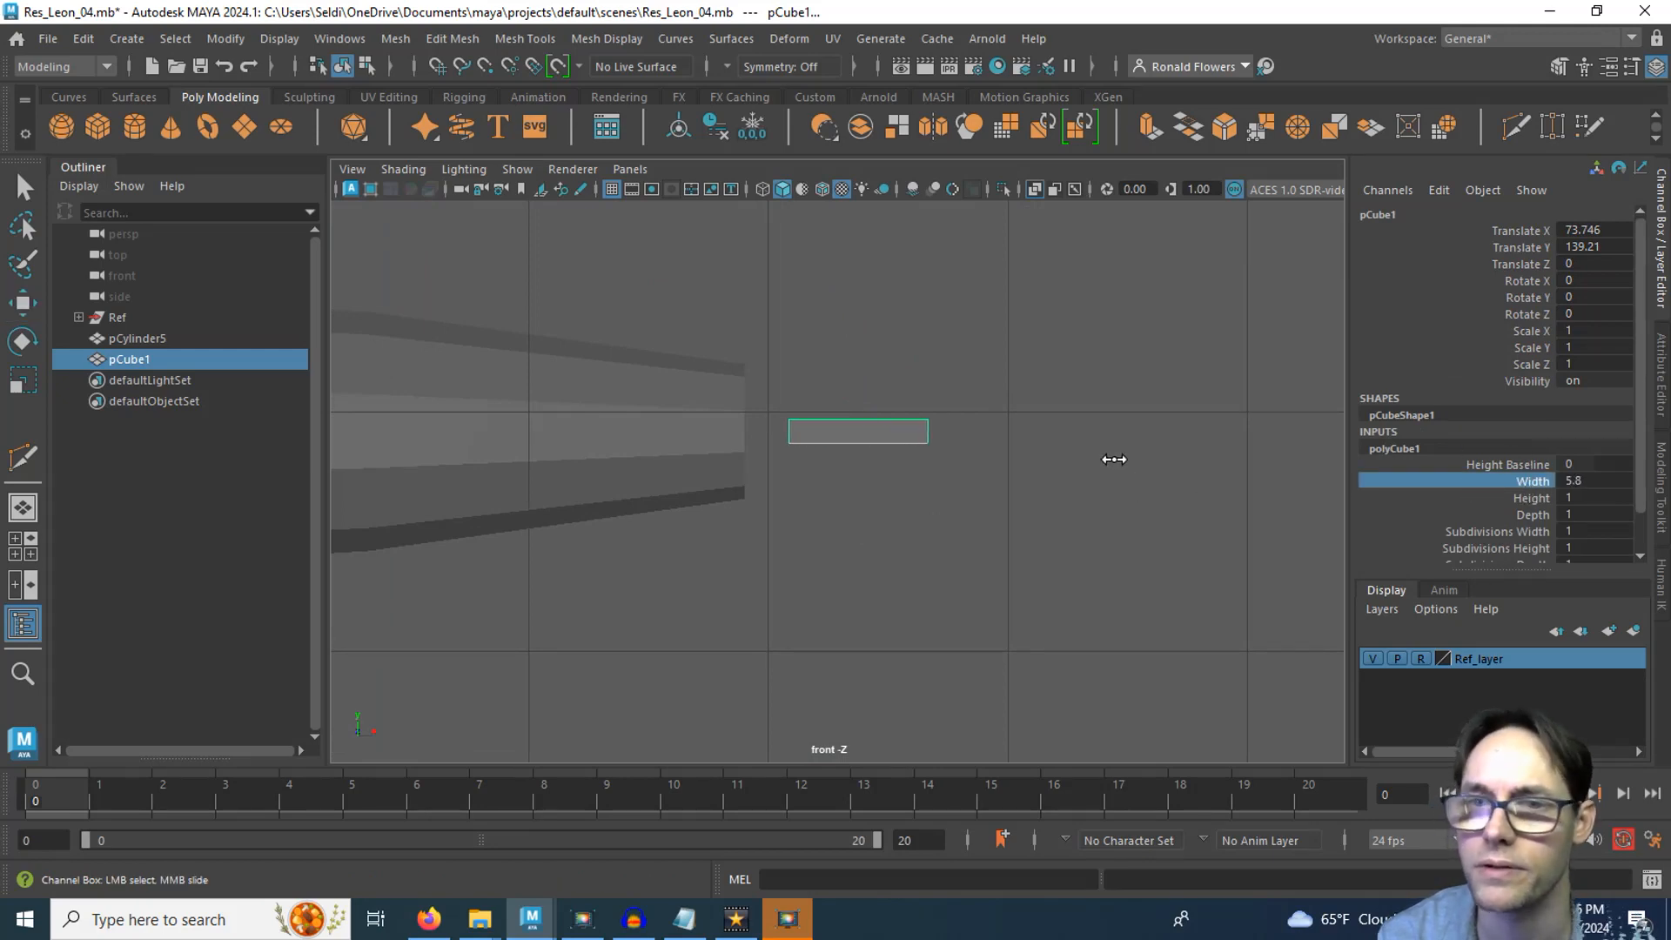
pyautogui.click(1532, 496)
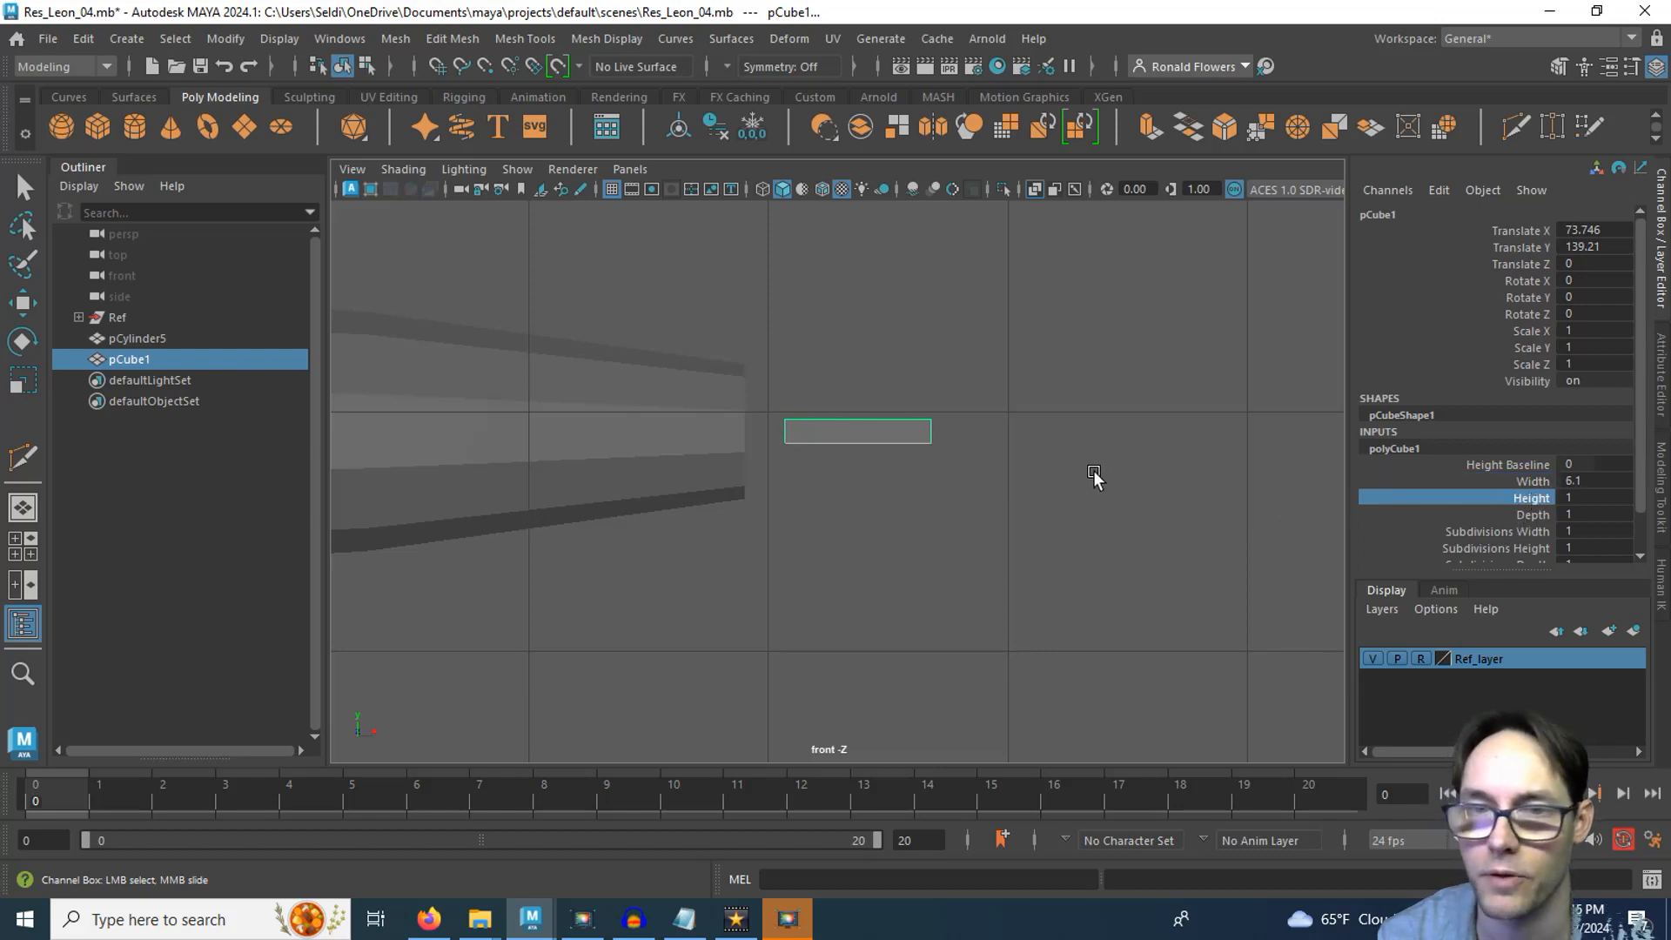
pyautogui.moveTo(1094, 471); pyautogui.dragTo(1114, 471, button='middle')
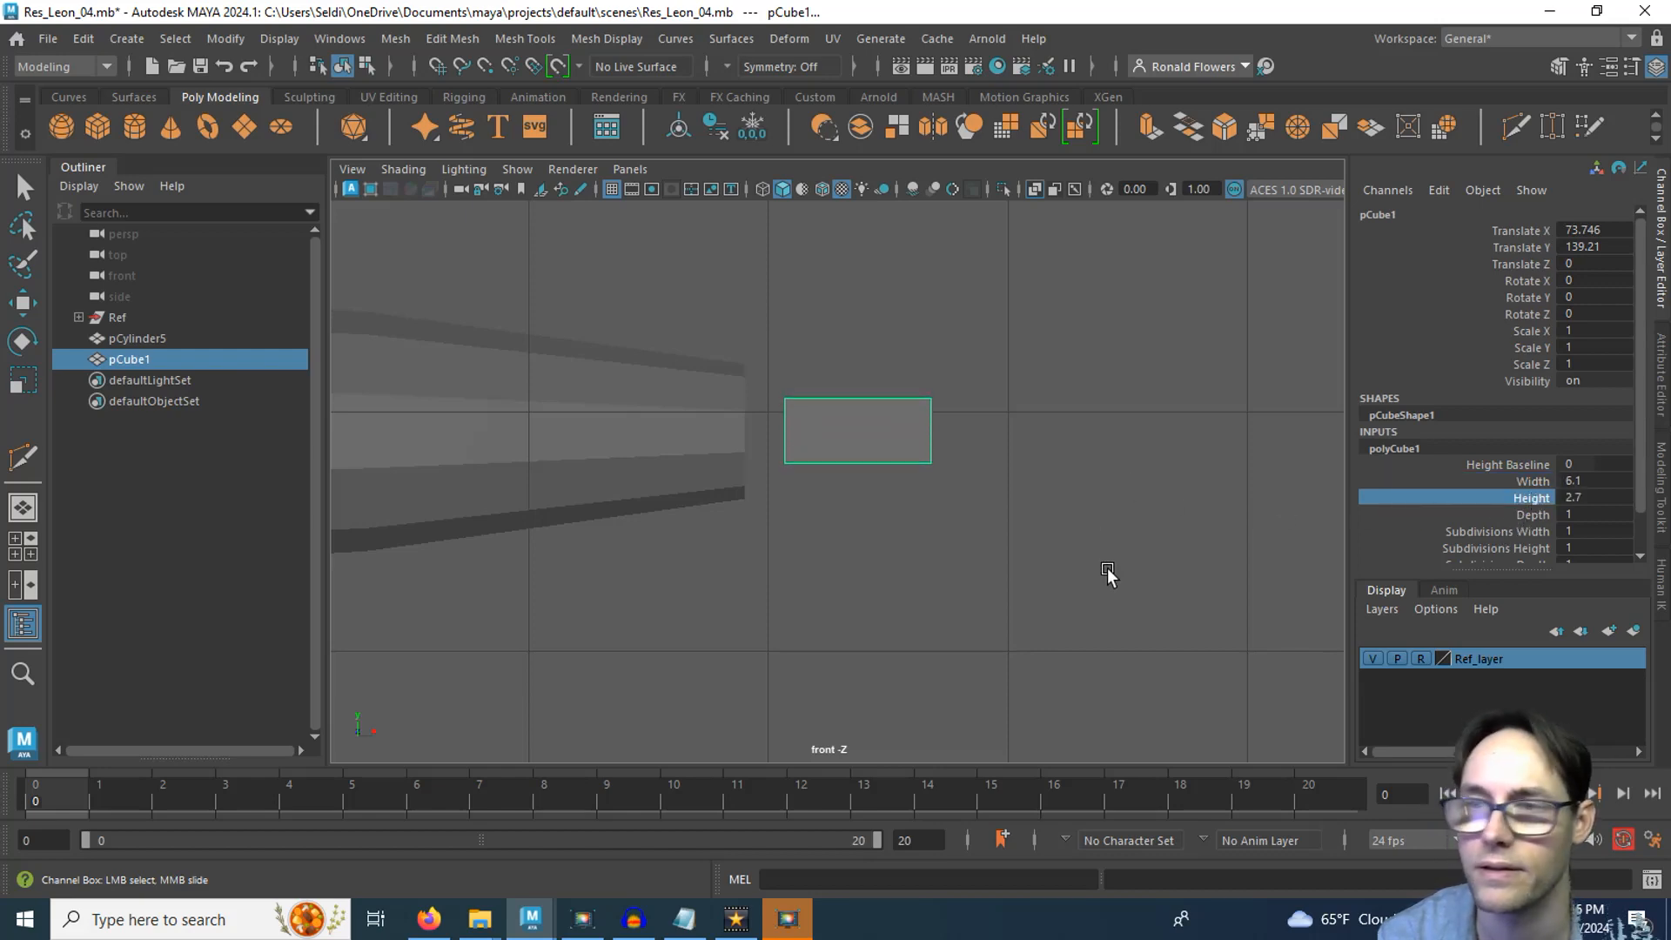
# In the top view, align the cube with the wrist at about Z -4.6 and set its depth to 5.5
pyautogui.press('space')
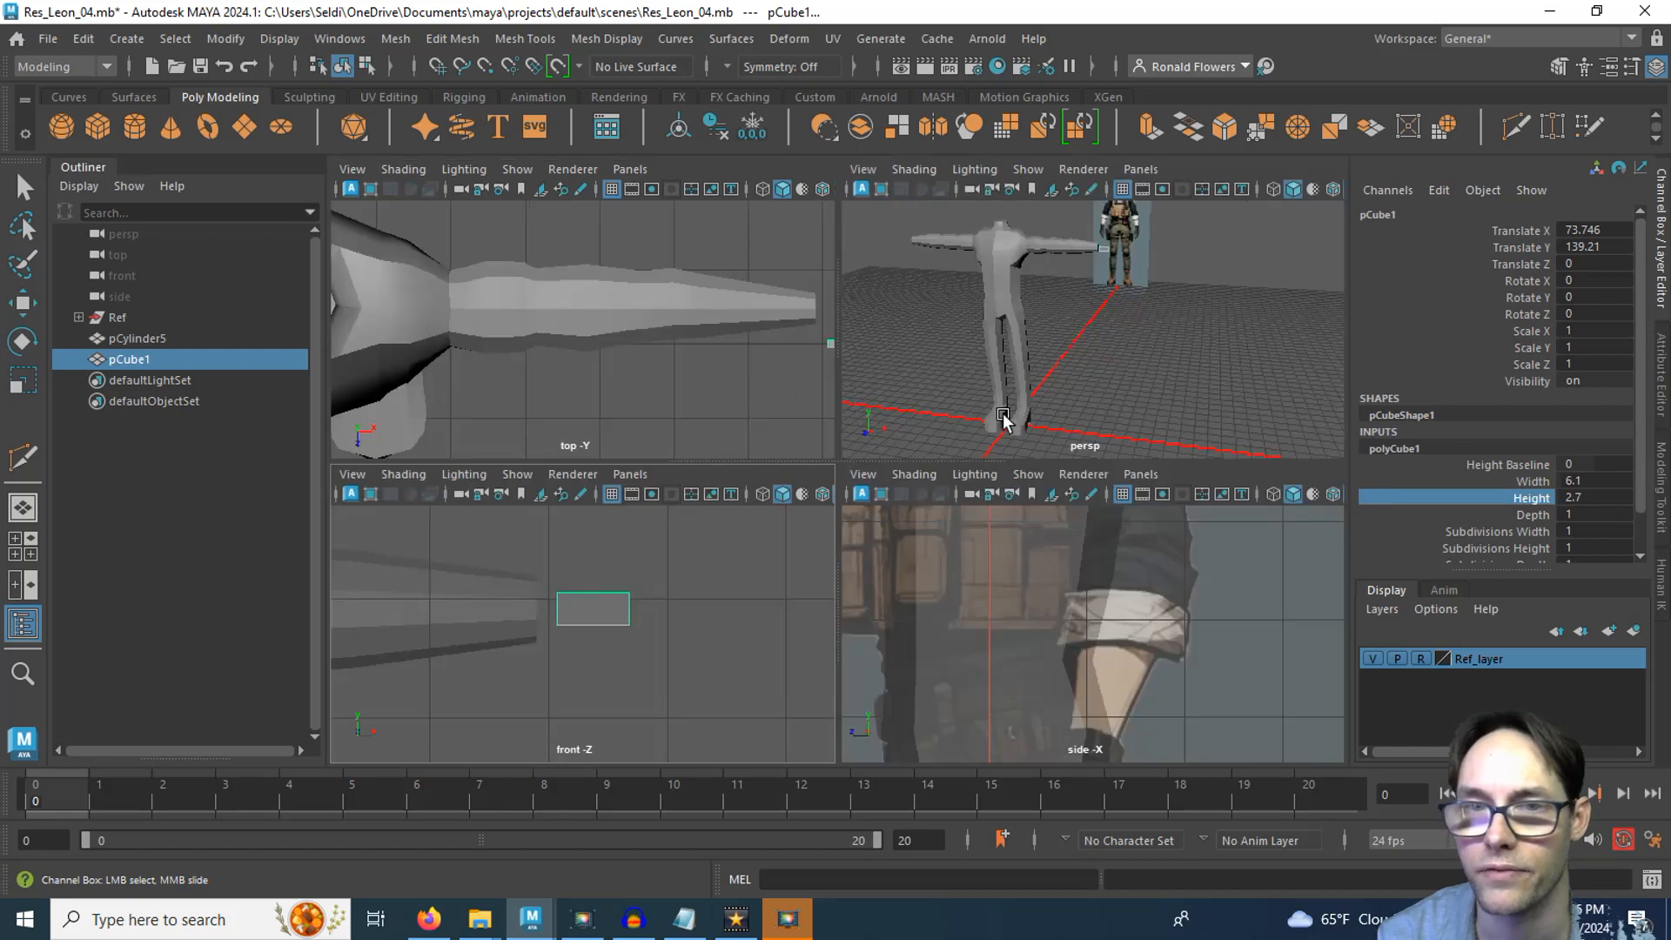
pyautogui.press('space')
pyautogui.keyDown('alt'); pyautogui.moveTo(903, 426); pyautogui.dragTo(522, 448, button='middle'); pyautogui.keyUp('alt')
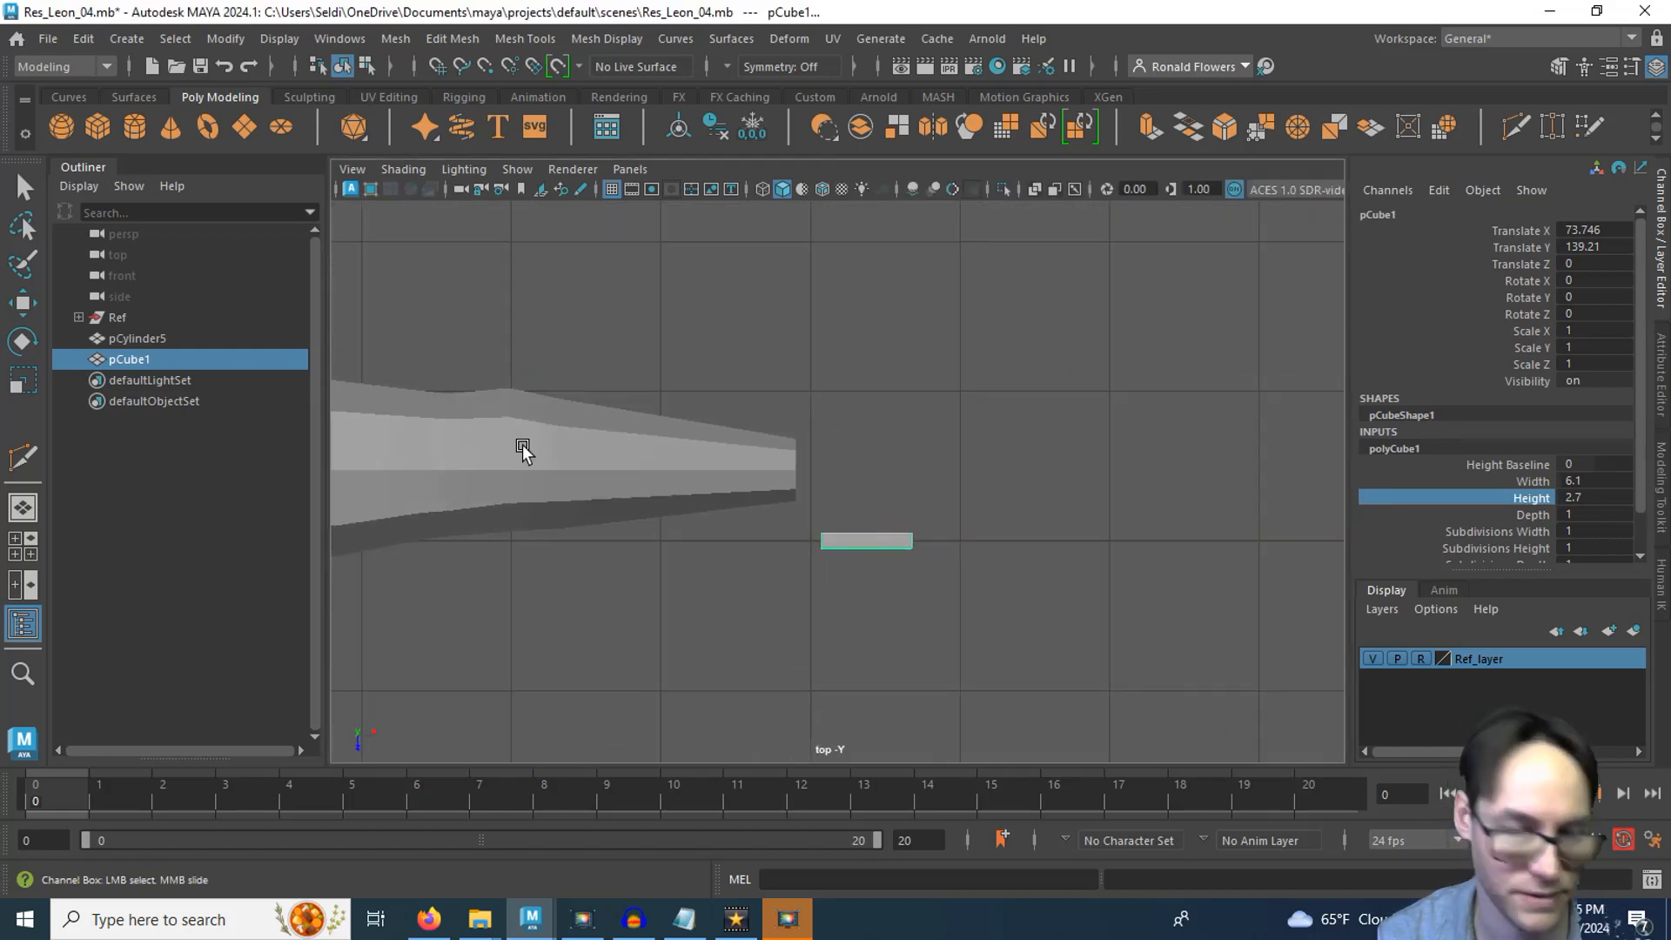
pyautogui.press('w')
pyautogui.moveTo(859, 604); pyautogui.dragTo(867, 536)
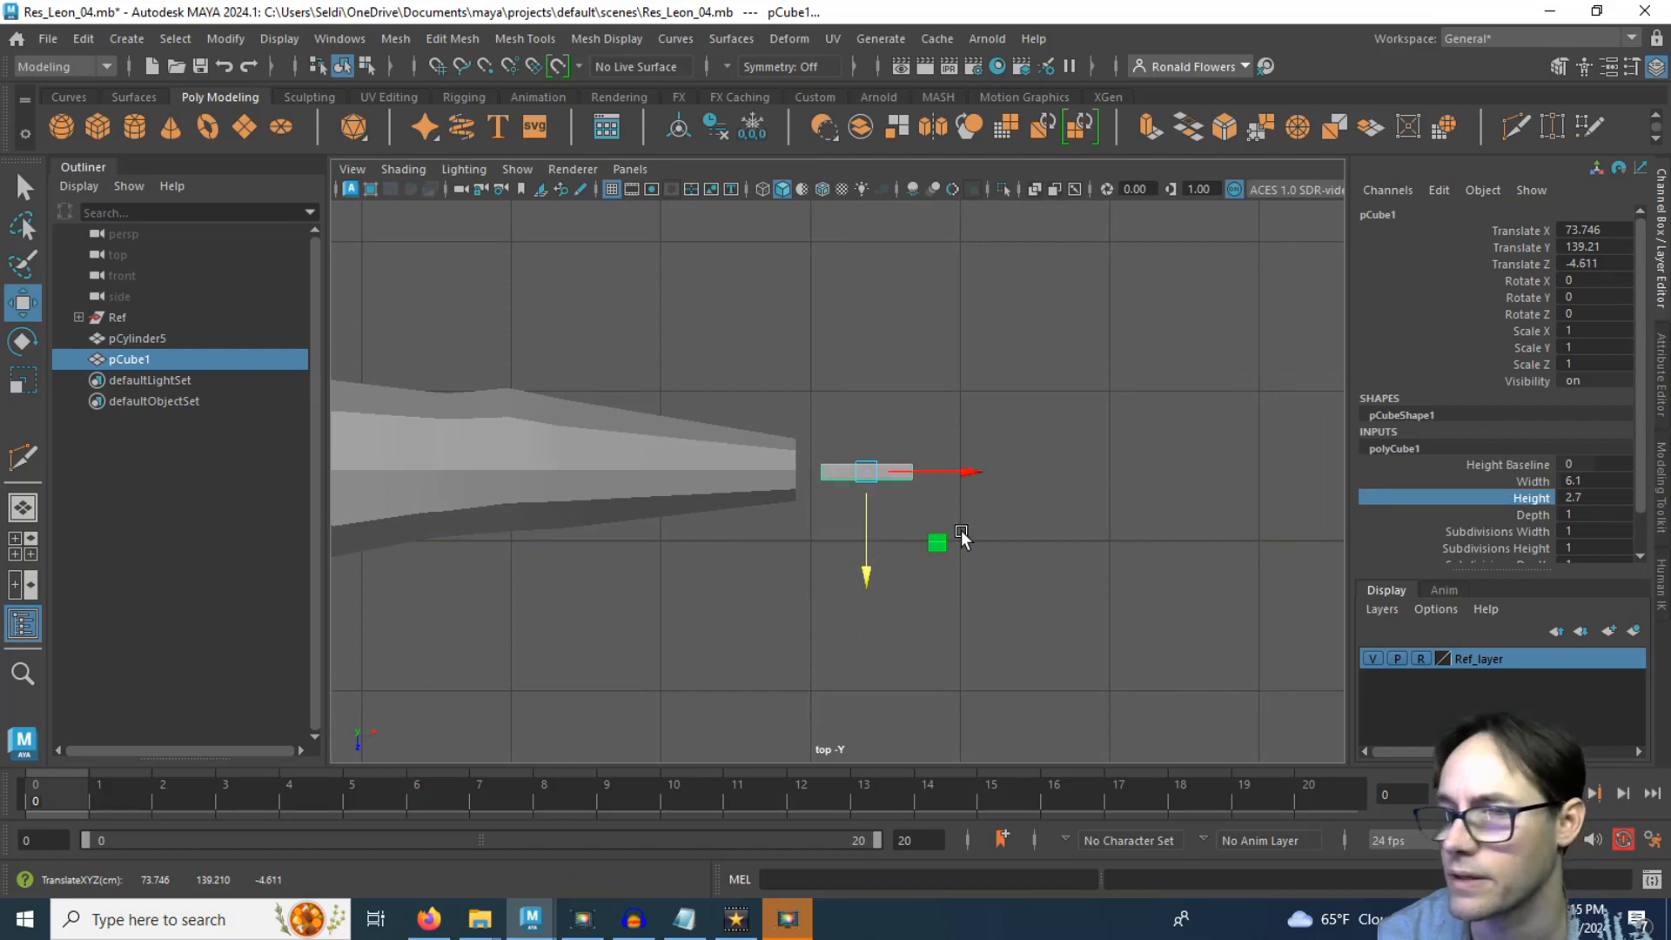
pyautogui.click(1518, 515)
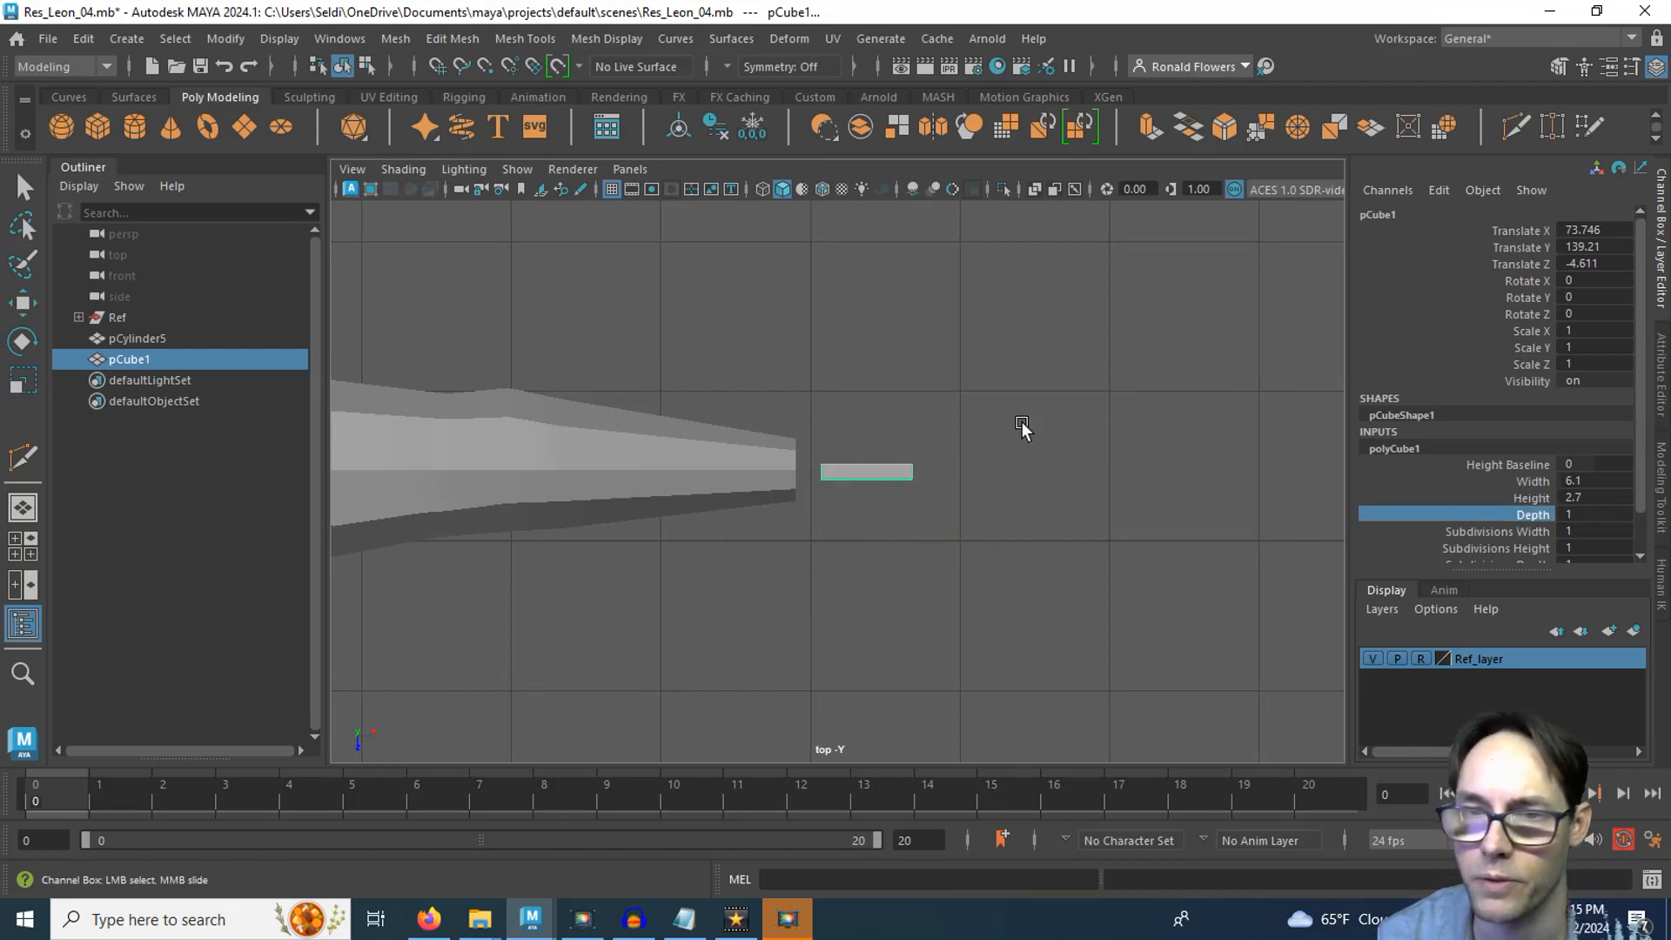
pyautogui.moveTo(1022, 423); pyautogui.dragTo(1069, 419, button='middle')
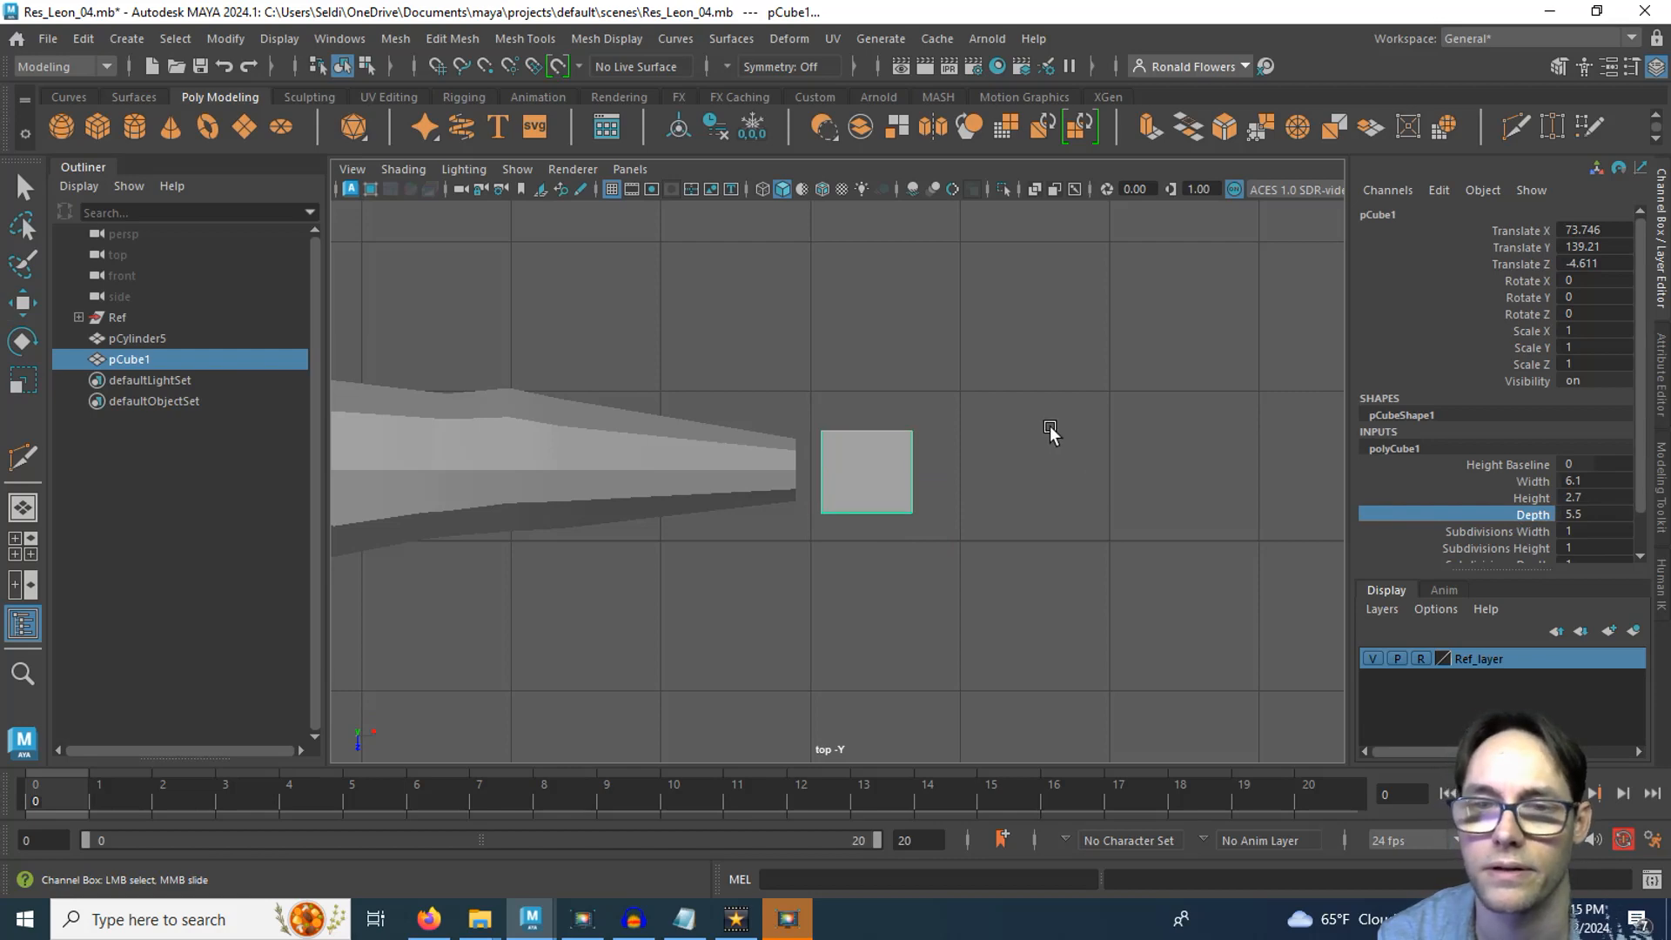
# Select the vertices around the body mesh's open wrist beside the cube and scale them along the Z axis
pyautogui.scroll(4, 937, 511)
pyautogui.keyDown('alt'); pyautogui.moveTo(728, 455); pyautogui.dragTo(795, 454, button='middle'); pyautogui.keyUp('alt')
pyautogui.click(775, 449)
pyautogui.press('w')
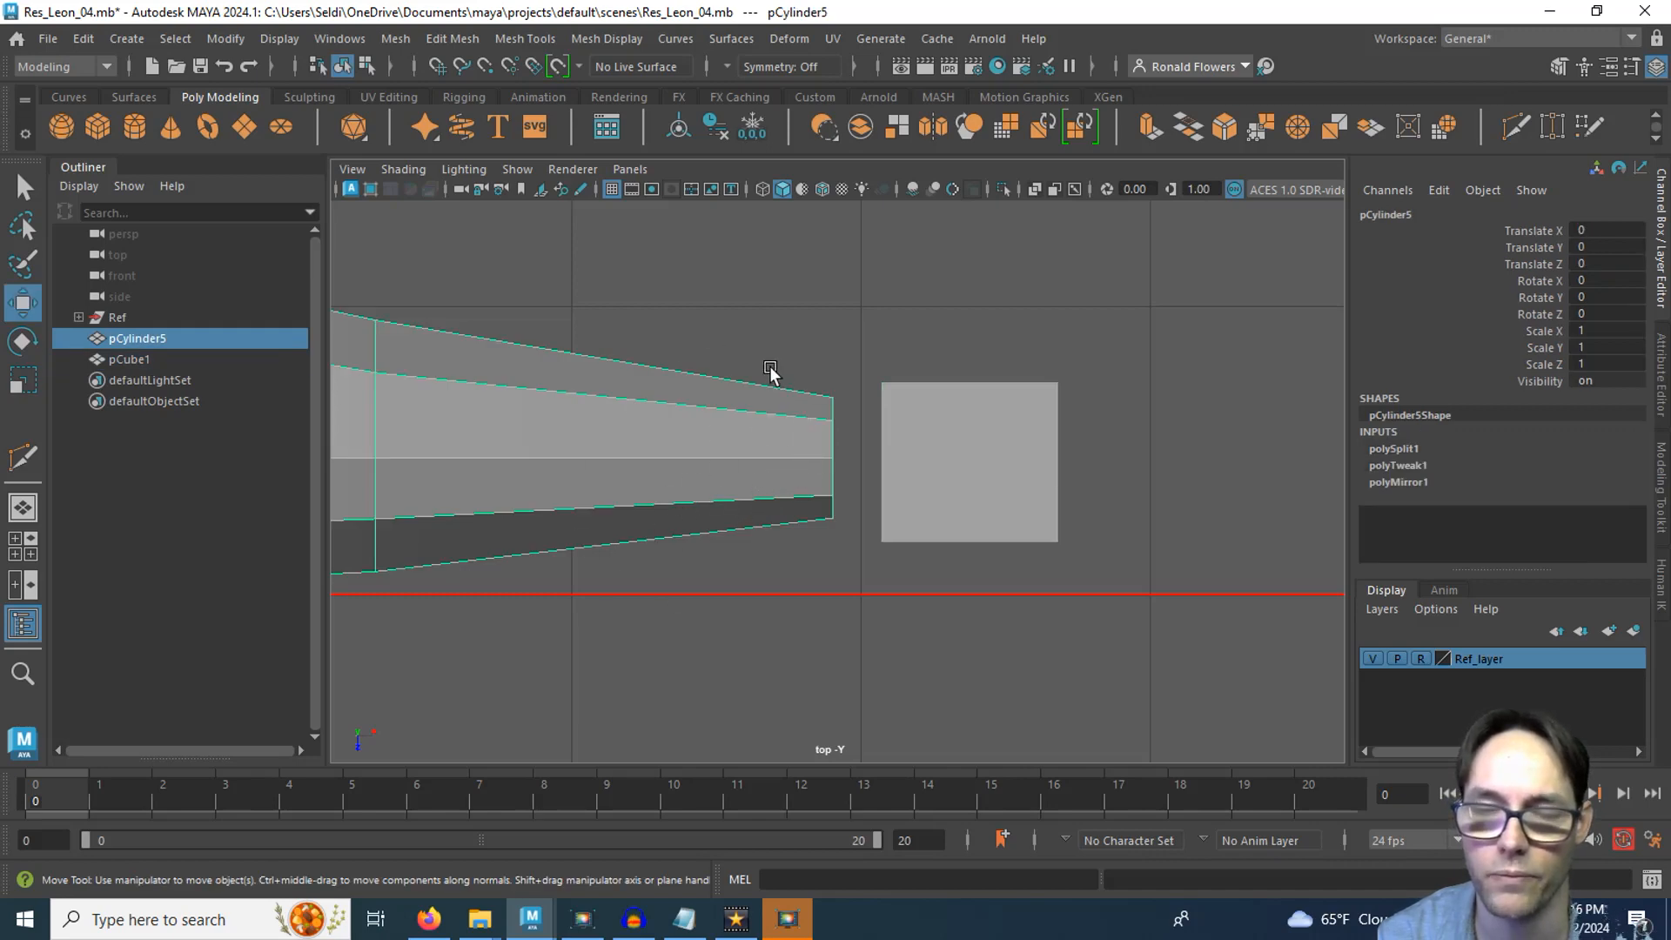
pyautogui.press('space')
pyautogui.press('space')
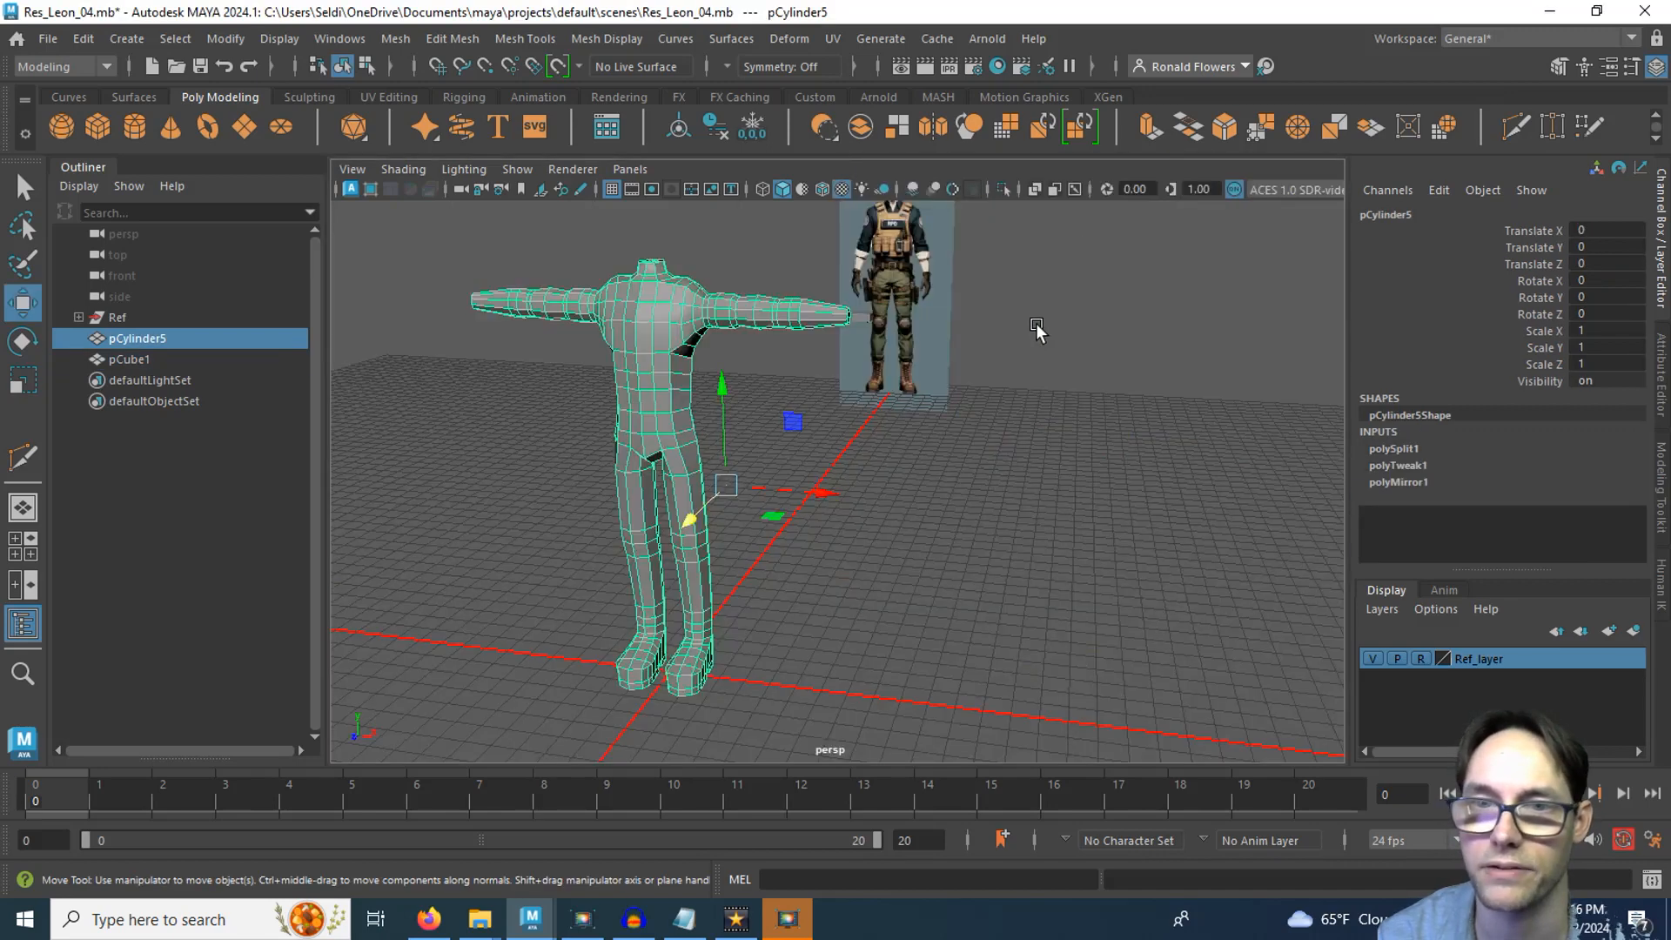
pyautogui.scroll(5, 835, 394)
pyautogui.keyDown('alt'); pyautogui.moveTo(836, 394); pyautogui.dragTo(843, 557, button='middle'); pyautogui.keyUp('alt')
pyautogui.scroll(5, 846, 548)
pyautogui.keyDown('alt'); pyautogui.moveTo(847, 463); pyautogui.dragTo(720, 537); pyautogui.keyUp('alt')
pyautogui.keyDown('alt'); pyautogui.moveTo(610, 628); pyautogui.dragTo(815, 544, button='middle'); pyautogui.keyUp('alt')
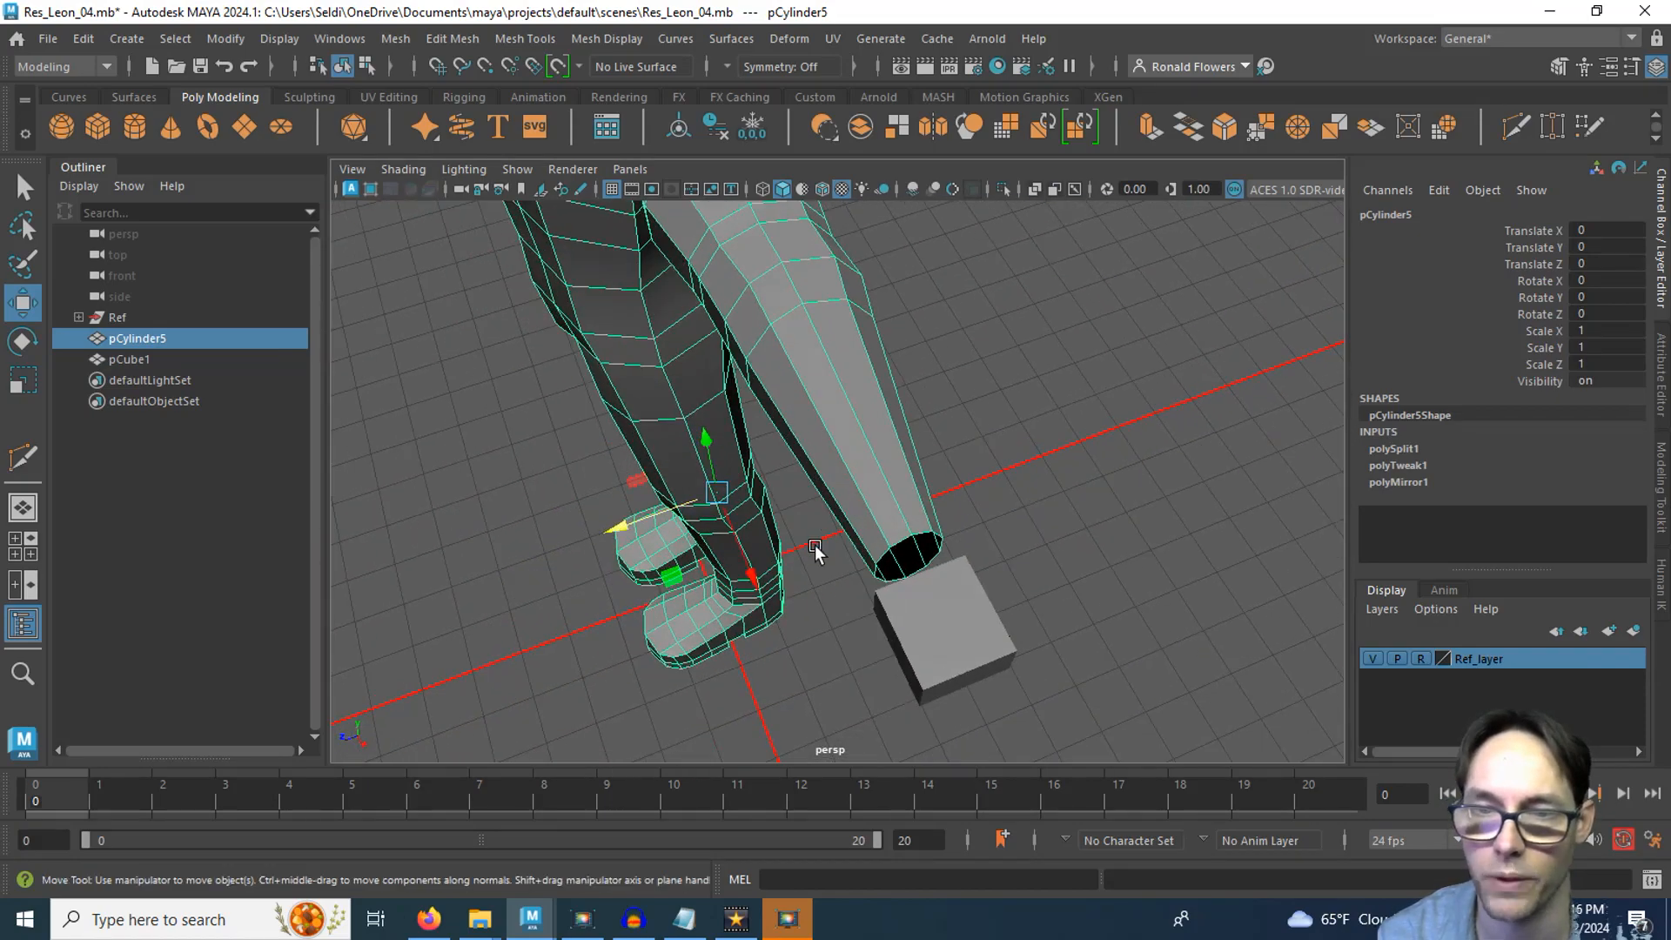
pyautogui.keyDown('alt'); pyautogui.moveTo(937, 531); pyautogui.dragTo(902, 553); pyautogui.keyUp('alt')
pyautogui.scroll(3, 1014, 437)
pyautogui.rightClick(939, 427)
pyautogui.moveTo(939, 432); pyautogui.dragTo(802, 301, button='right')
pyautogui.keyDown('alt'); pyautogui.moveTo(802, 301); pyautogui.dragTo(1001, 539); pyautogui.keyUp('alt')
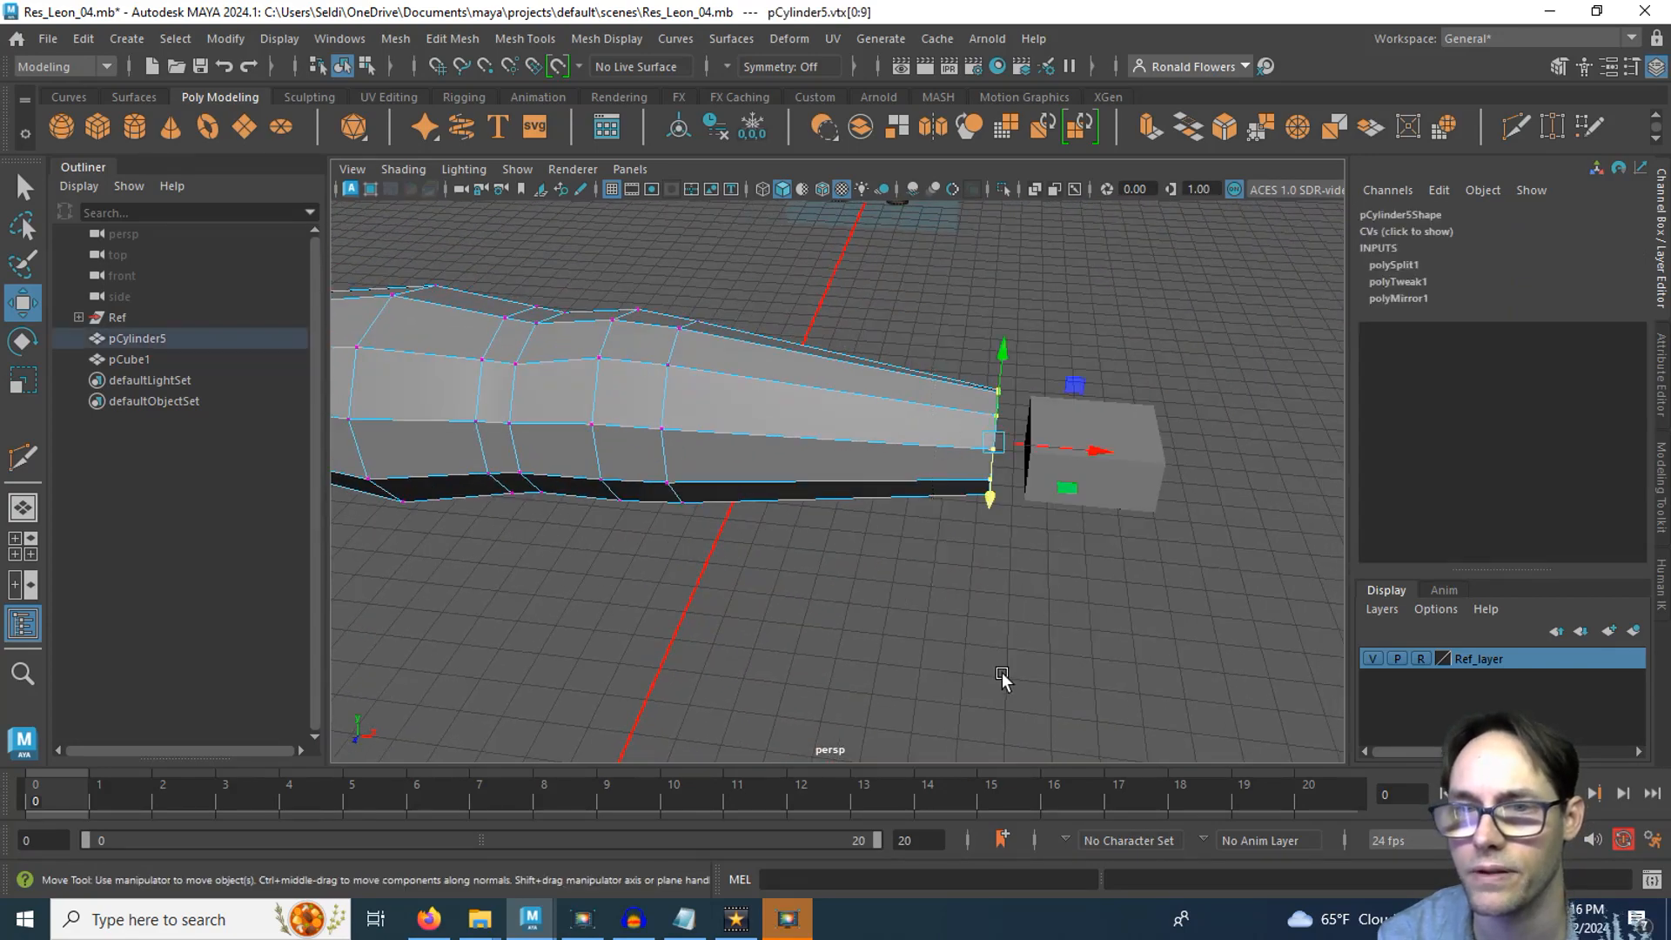
pyautogui.keyDown('alt'); pyautogui.moveTo(1001, 672); pyautogui.dragTo(758, 714); pyautogui.keyUp('alt')
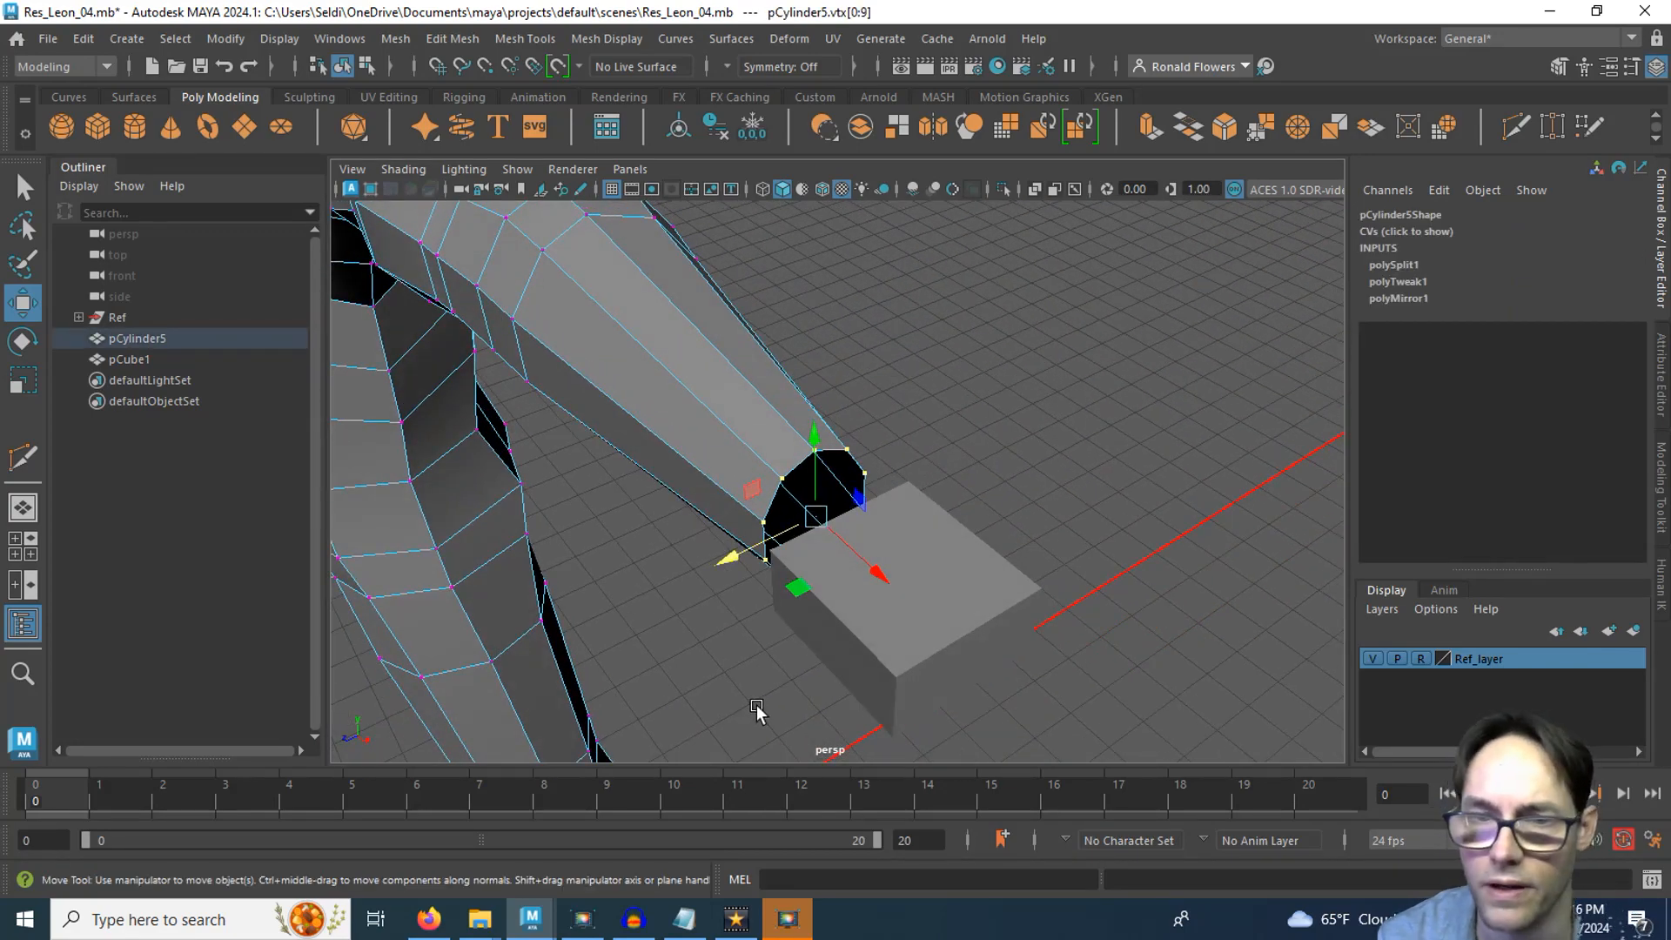
pyautogui.press('r')
pyautogui.moveTo(733, 553); pyautogui.dragTo(813, 612)
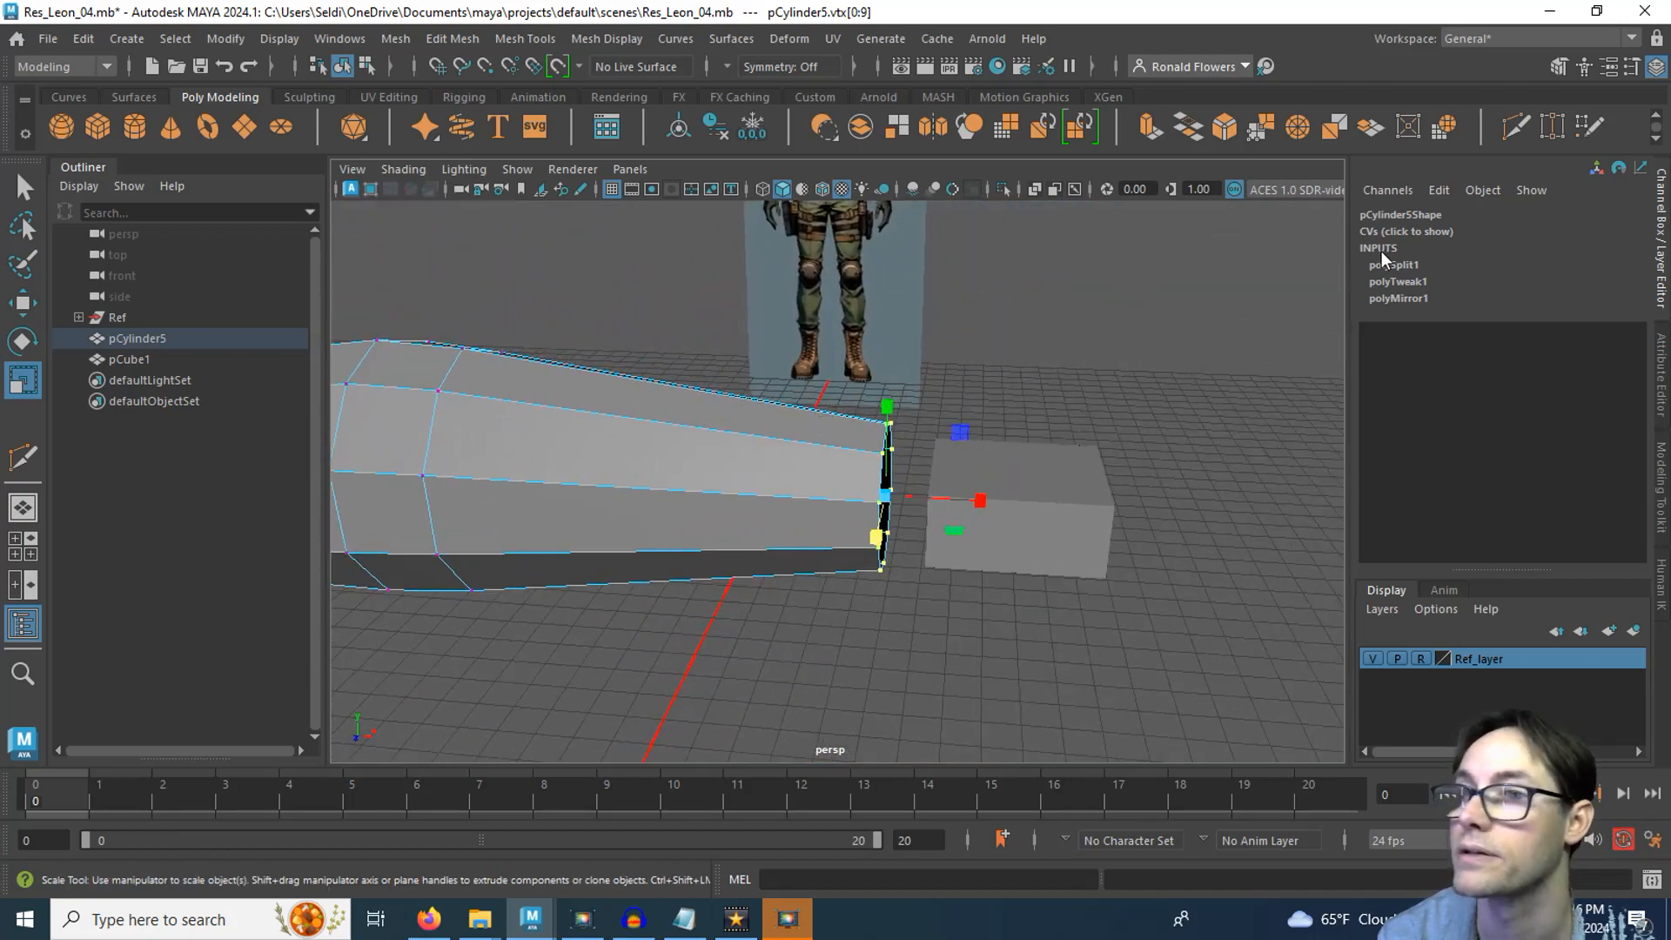
# Insert an edge loop around the forearm close to the open wrist with Multi-Cut, and switch to face selection
pyautogui.click(1513, 128)
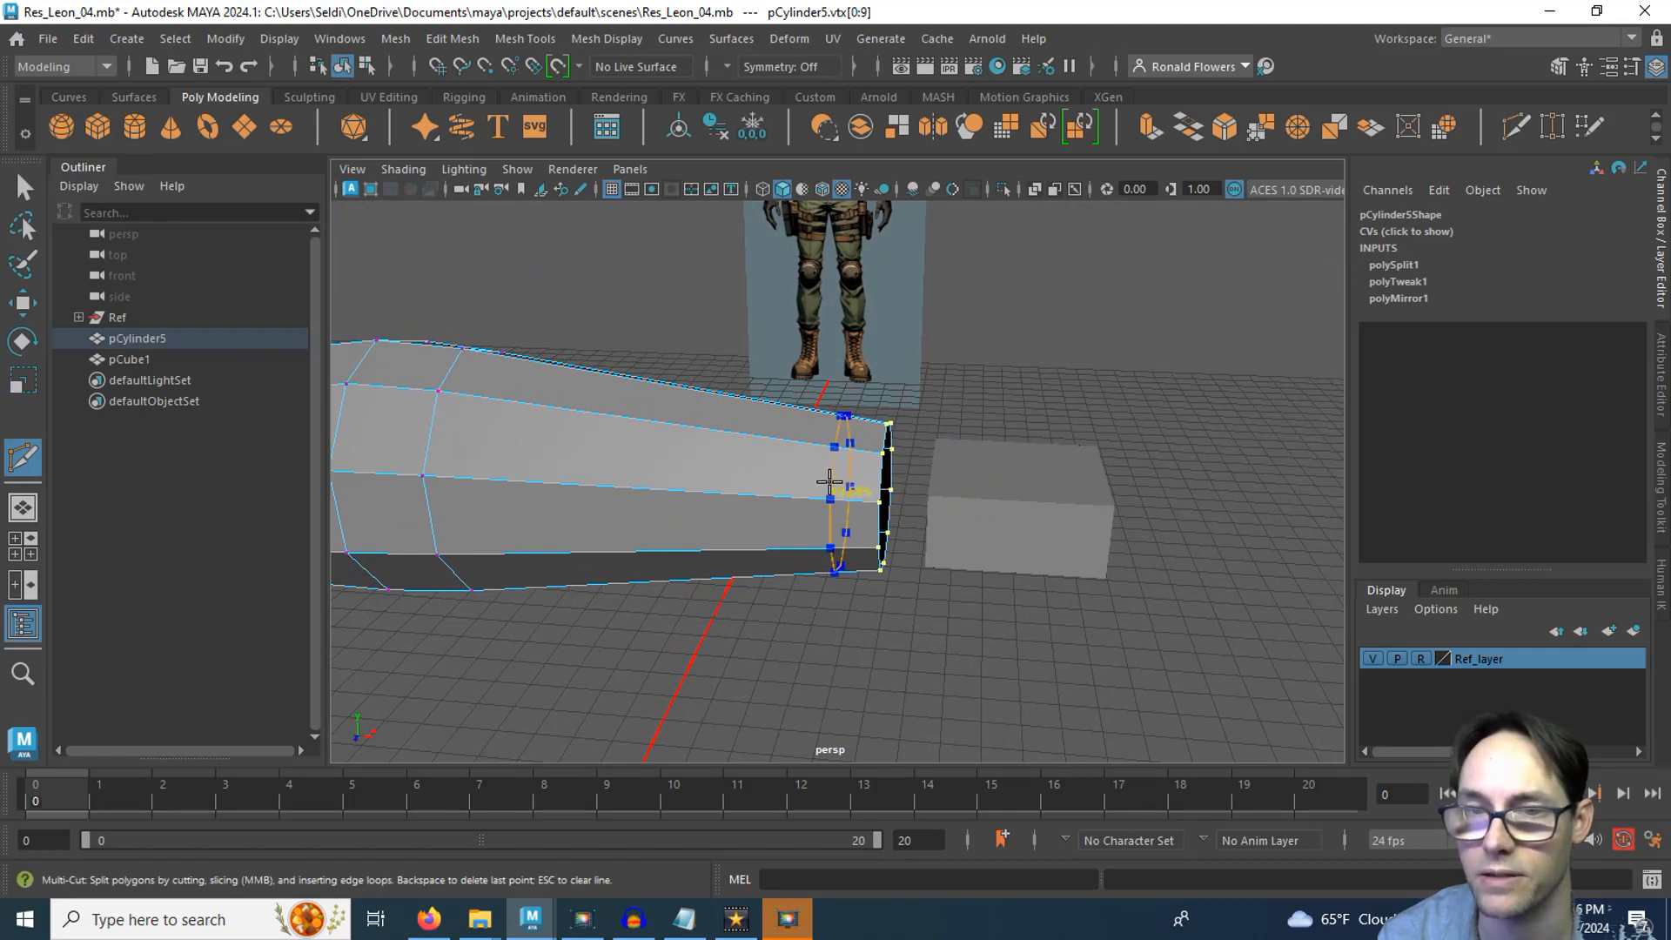
pyautogui.moveTo(950, 644); pyautogui.dragTo(957, 370, button='right')
pyautogui.press('q')
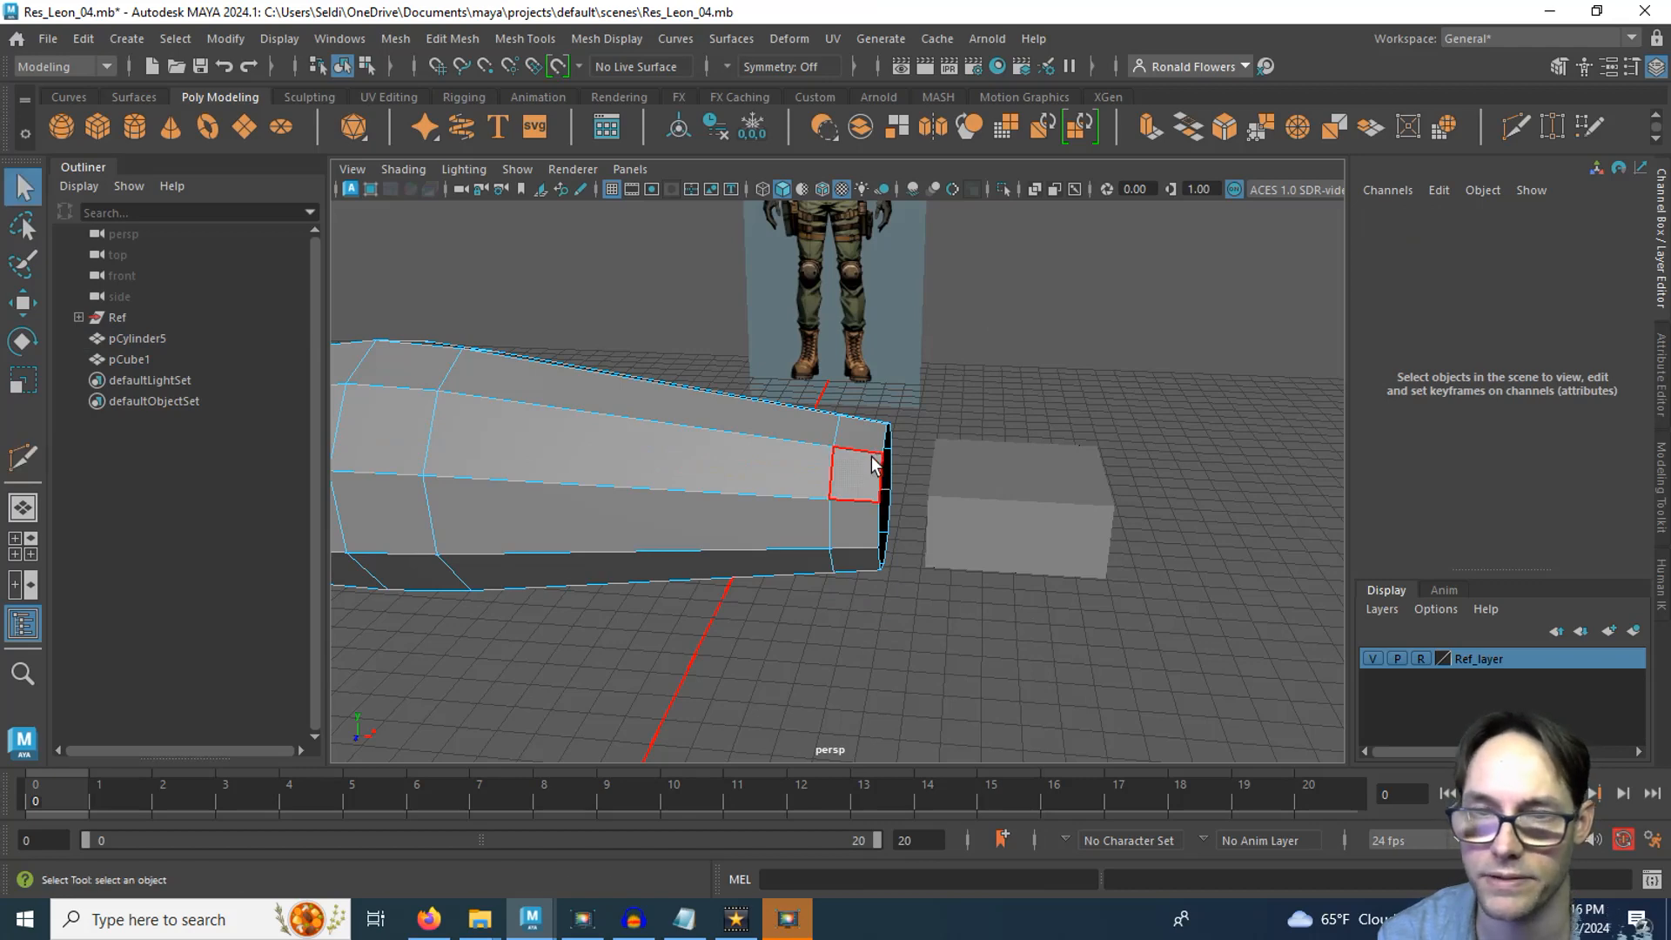
# Select the ring of faces at the wrist end and scale it down vertically
pyautogui.click(873, 464)
pyautogui.keyDown('shift'); pyautogui.doubleClick(880, 444); pyautogui.keyUp('shift')
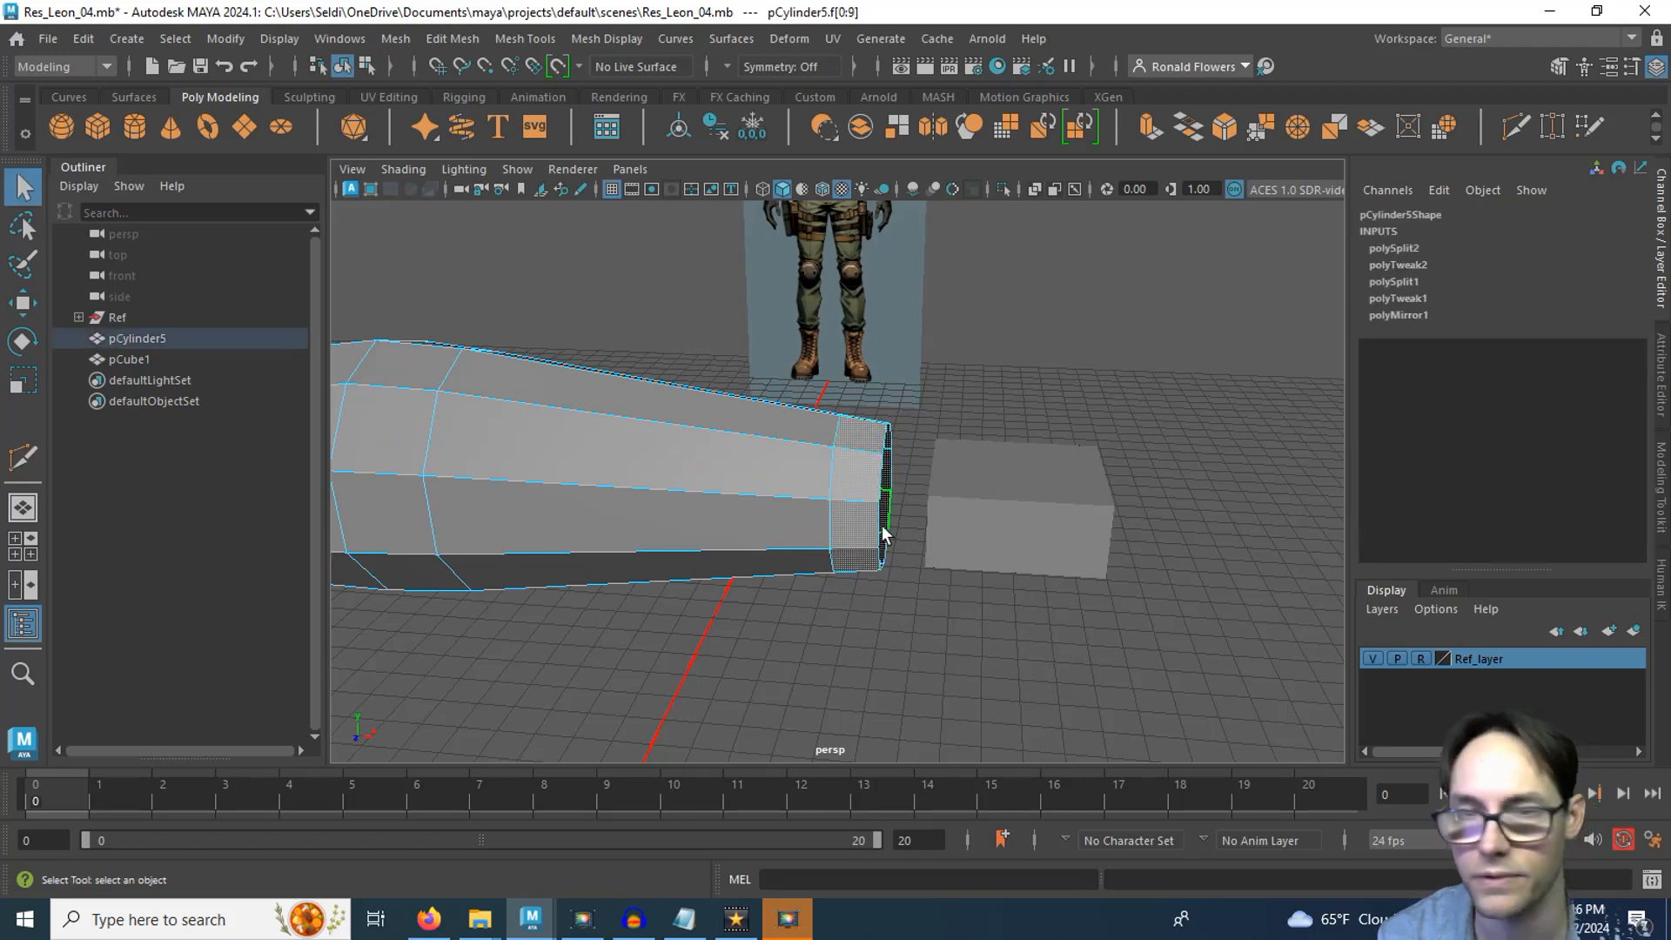
pyautogui.press('r')
pyautogui.moveTo(865, 404); pyautogui.dragTo(865, 423)
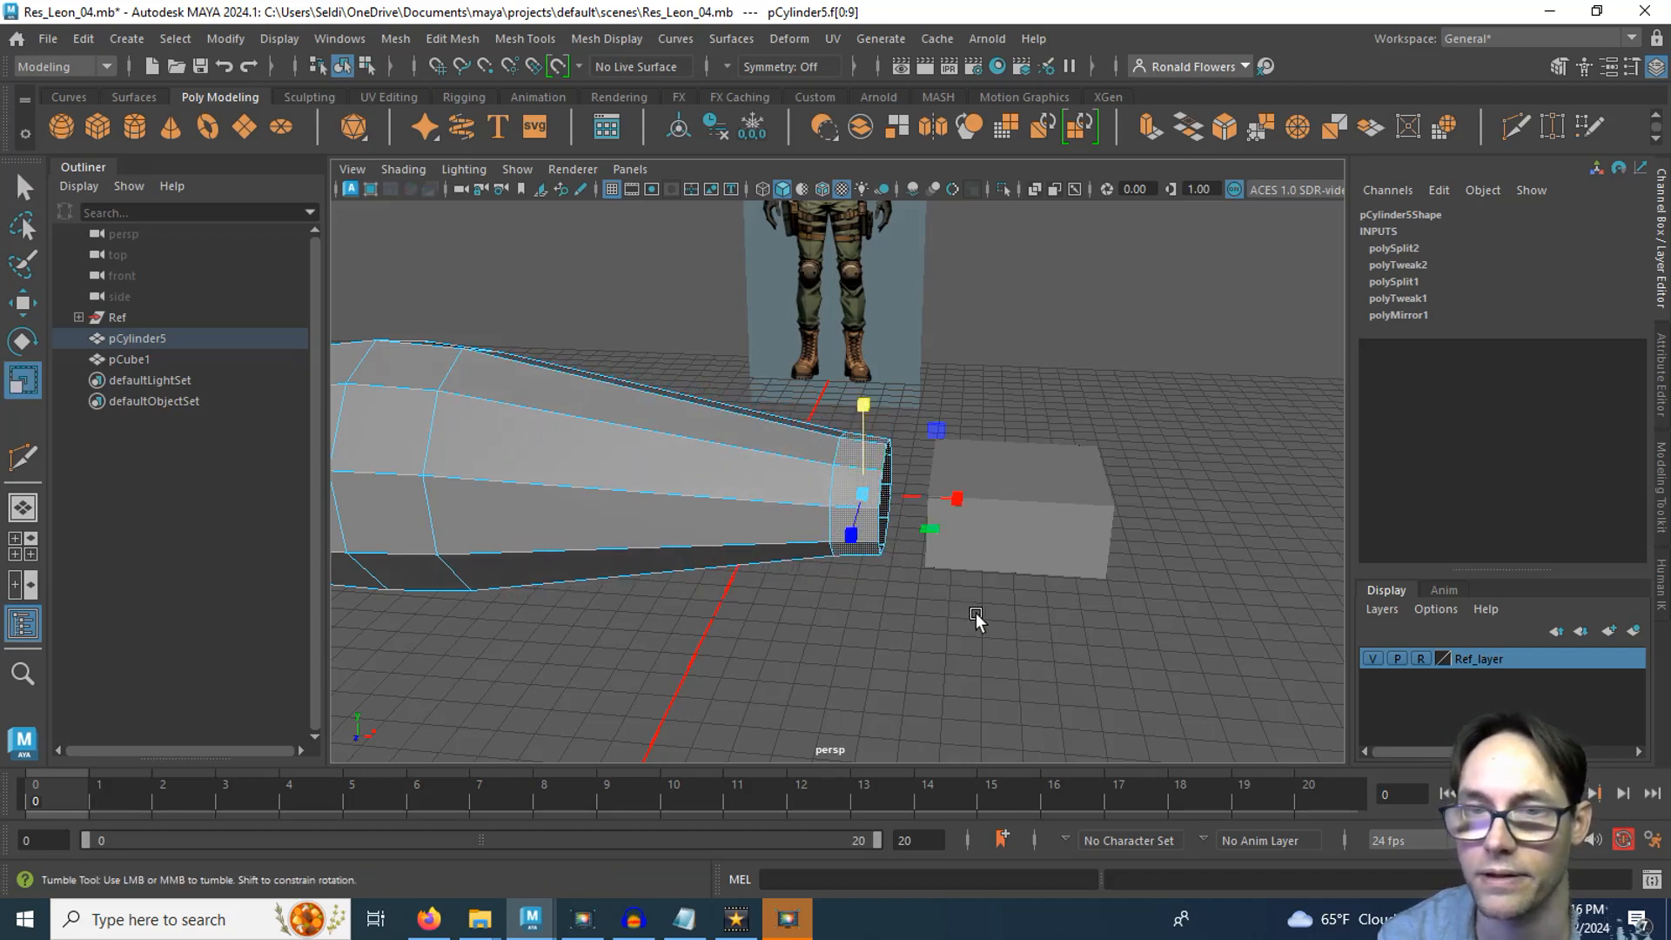
# Set the hand cube's depth subdivisions to 4
pyautogui.keyDown('alt'); pyautogui.moveTo(977, 616); pyautogui.dragTo(865, 583); pyautogui.keyUp('alt')
pyautogui.click(865, 582)
pyautogui.keyDown('alt'); pyautogui.moveTo(759, 608); pyautogui.dragTo(947, 634); pyautogui.keyUp('alt')
pyautogui.click(1393, 449)
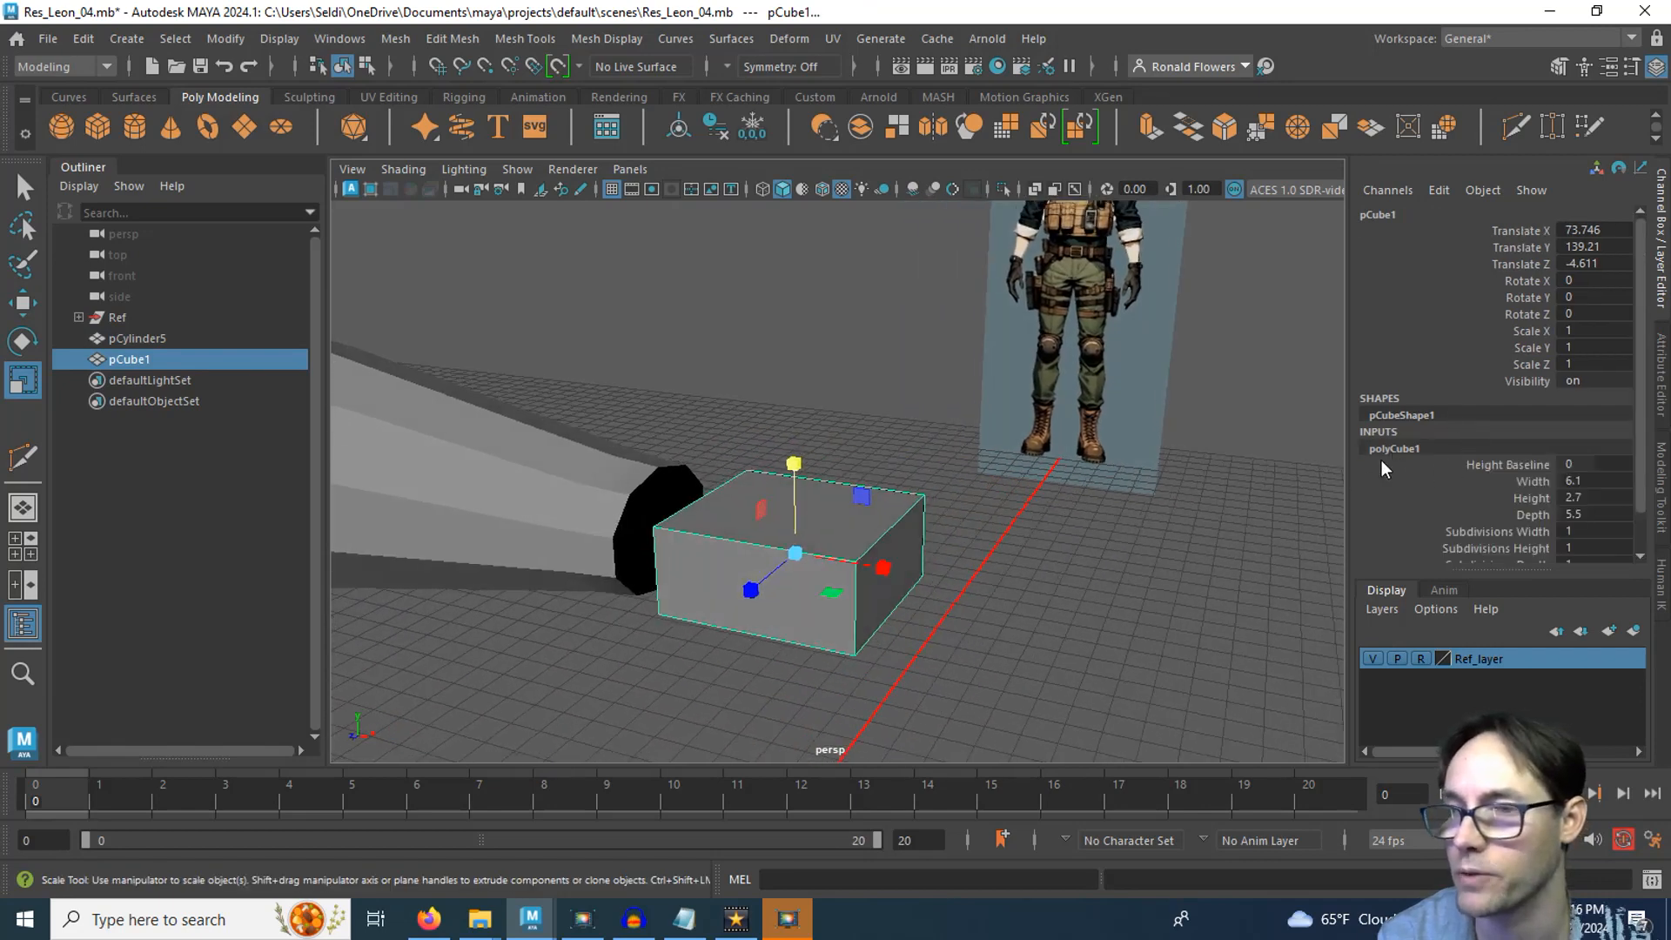
pyautogui.scroll(-2, 1416, 458)
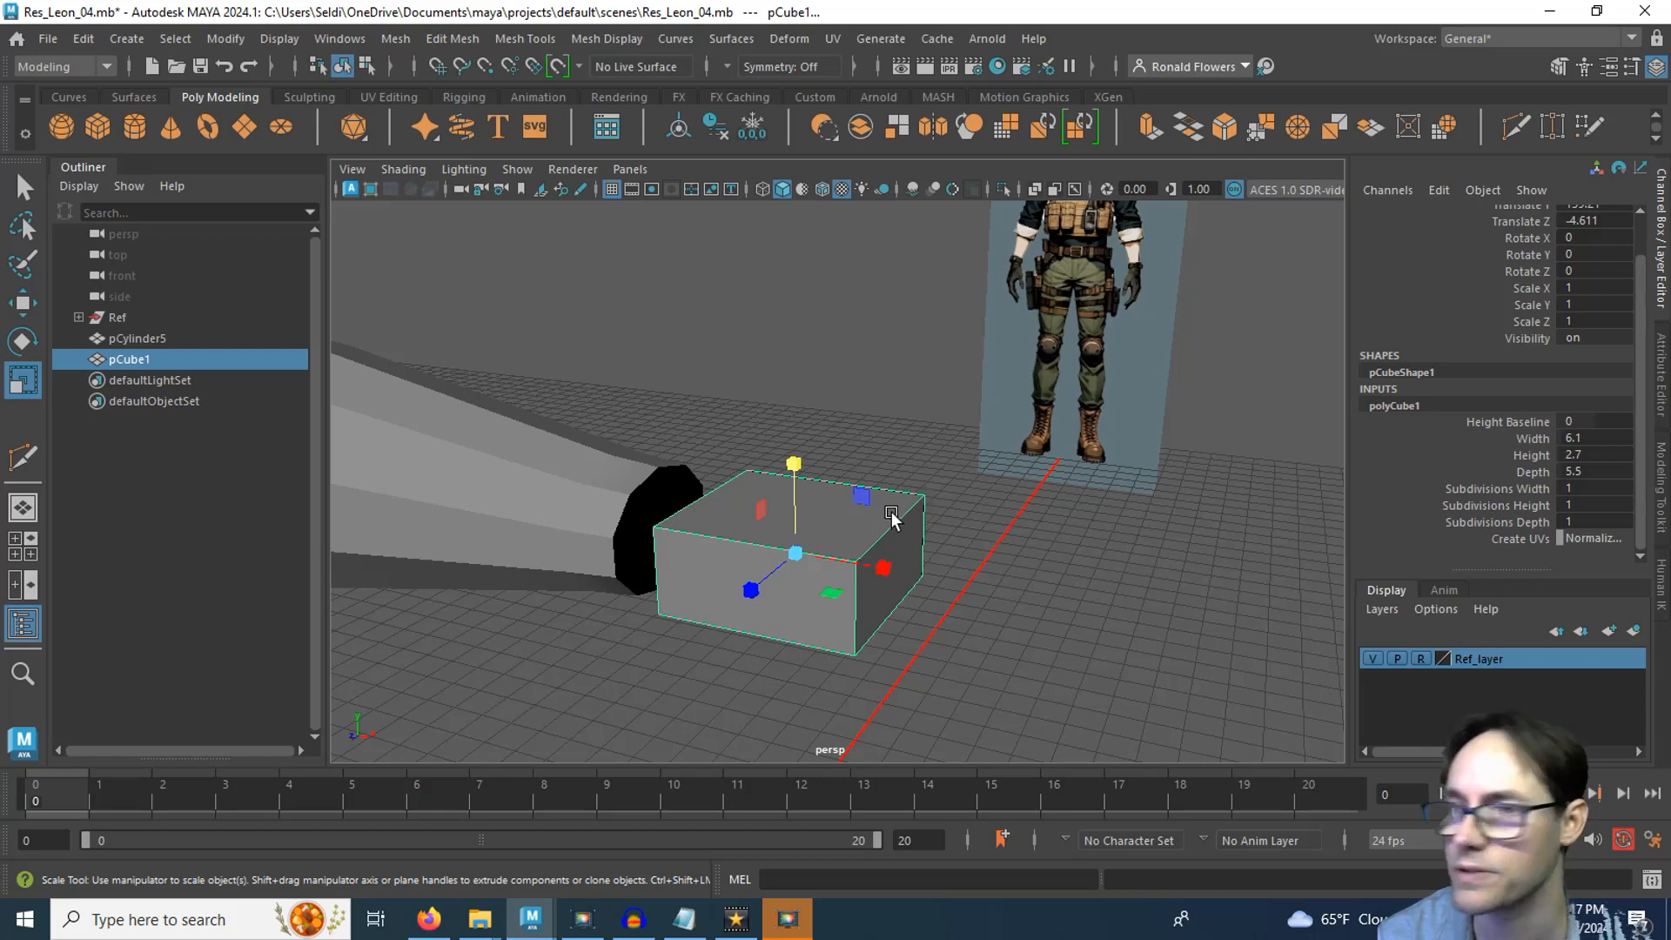
pyautogui.click(1486, 519)
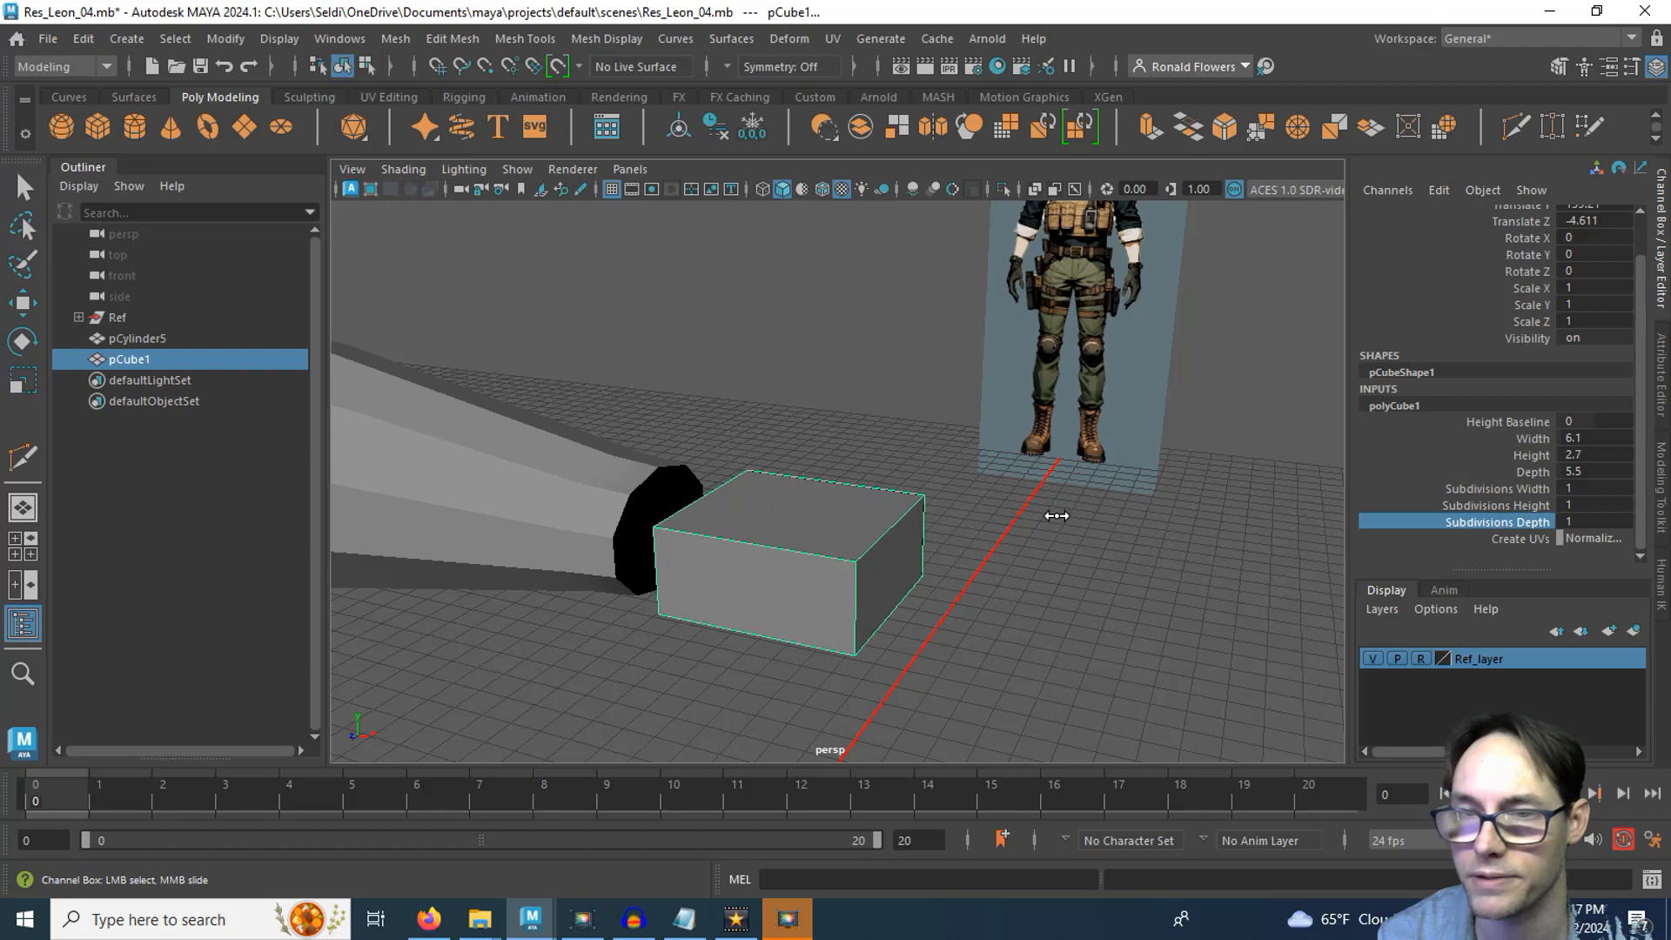
pyautogui.moveTo(1056, 516); pyautogui.dragTo(1088, 522, button='middle')
pyautogui.keyDown('alt'); pyautogui.moveTo(1088, 522); pyautogui.dragTo(799, 503); pyautogui.keyUp('alt')
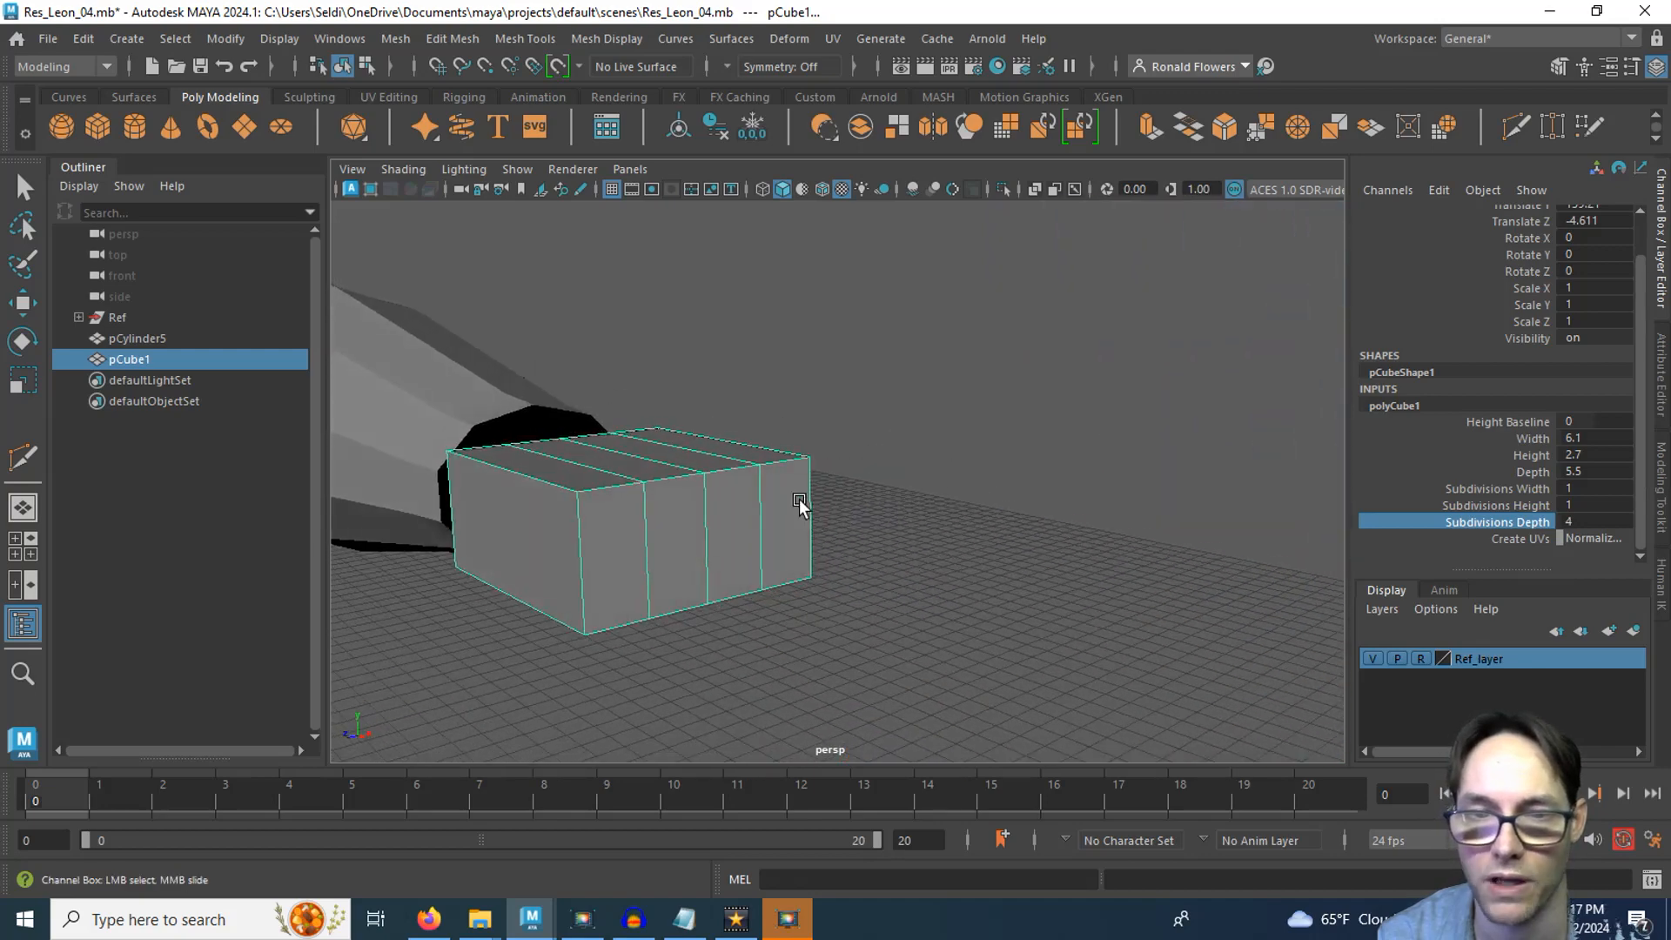
# Set the hand cube's width subdivisions to 2
pyautogui.keyDown('alt'); pyautogui.moveTo(606, 562); pyautogui.dragTo(759, 479); pyautogui.keyUp('alt')
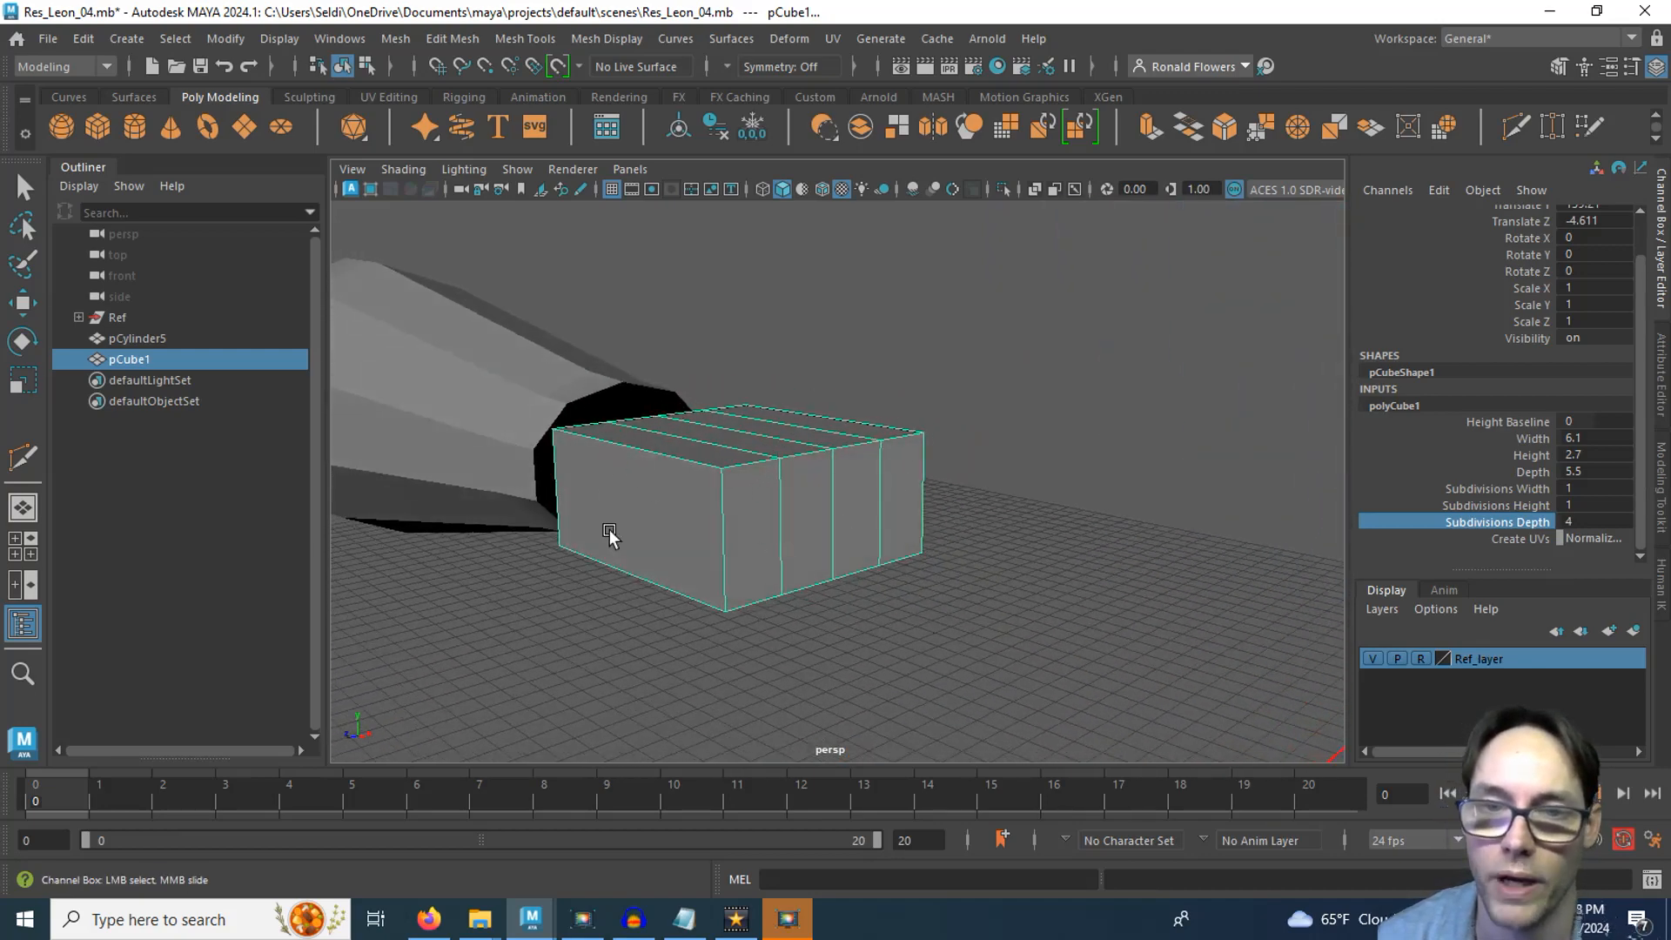
pyautogui.click(1517, 486)
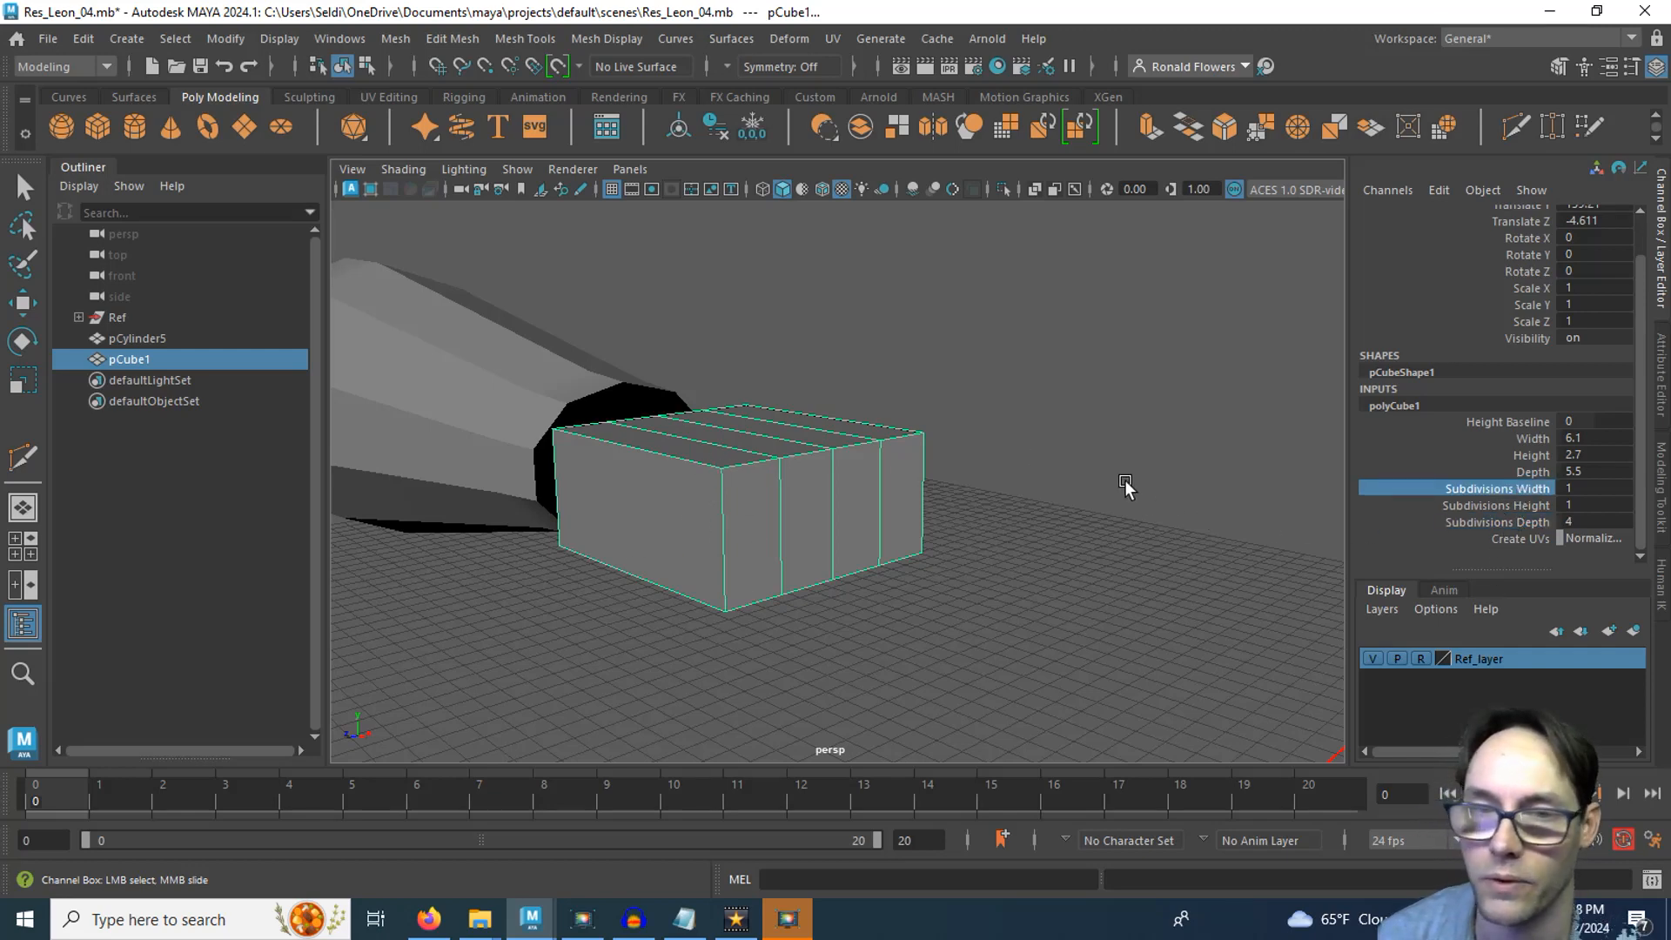
pyautogui.moveTo(1125, 482); pyautogui.dragTo(1133, 483, button='middle')
pyautogui.keyDown('alt'); pyautogui.moveTo(1004, 575); pyautogui.dragTo(964, 510); pyautogui.keyUp('alt')
# Select the four faces on the hand cube's outer end and scale them wider along the cube's depth to flare the palm
pyautogui.moveTo(964, 509); pyautogui.dragTo(972, 359, button='right')
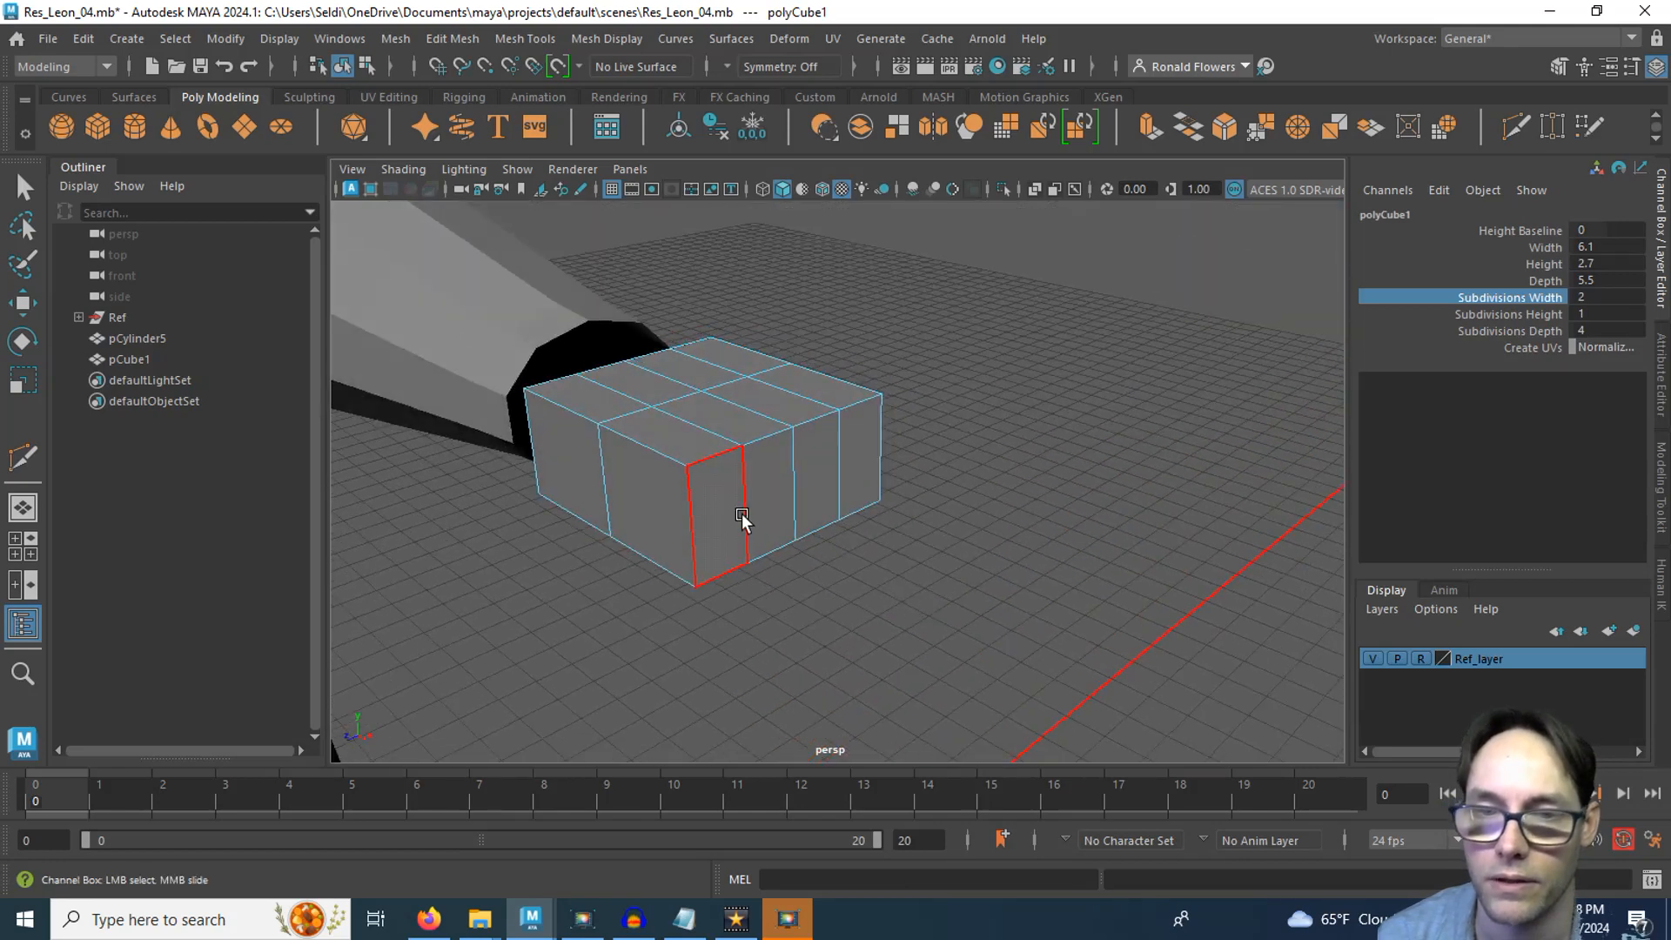
pyautogui.click(738, 515)
pyautogui.press('r')
pyautogui.keyDown('shift'); pyautogui.click(770, 505); pyautogui.keyUp('shift')
pyautogui.keyDown('shift'); pyautogui.click(818, 494); pyautogui.keyUp('shift')
pyautogui.keyDown('shift'); pyautogui.click(861, 487); pyautogui.keyUp('shift')
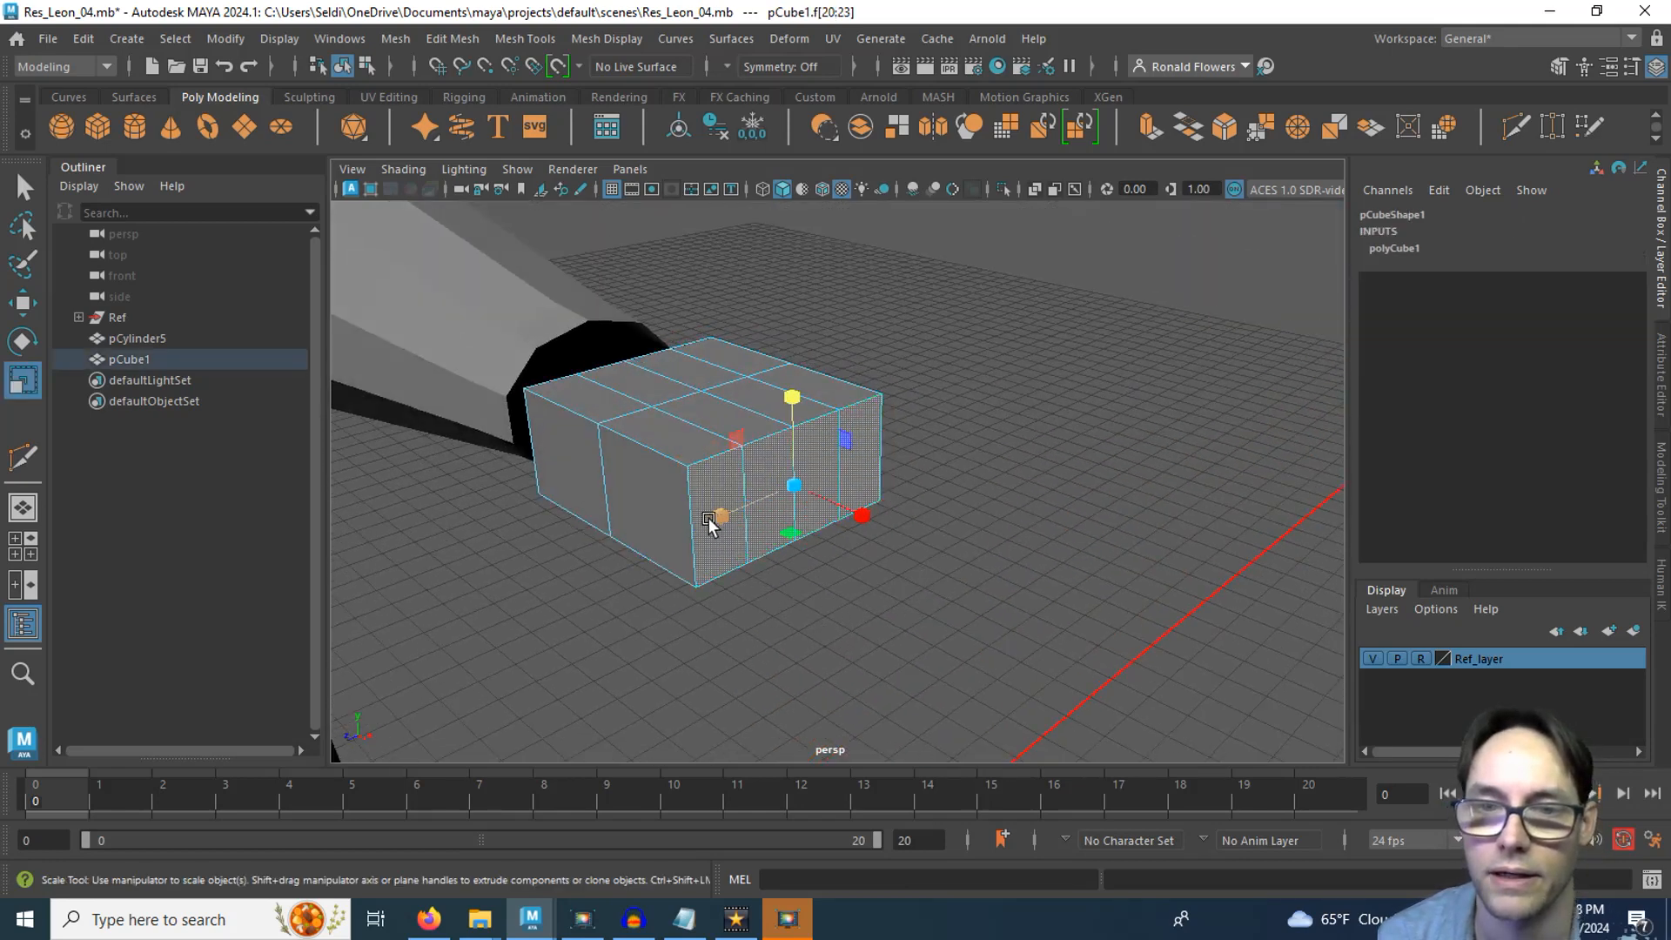
pyautogui.moveTo(711, 520); pyautogui.dragTo(651, 519)
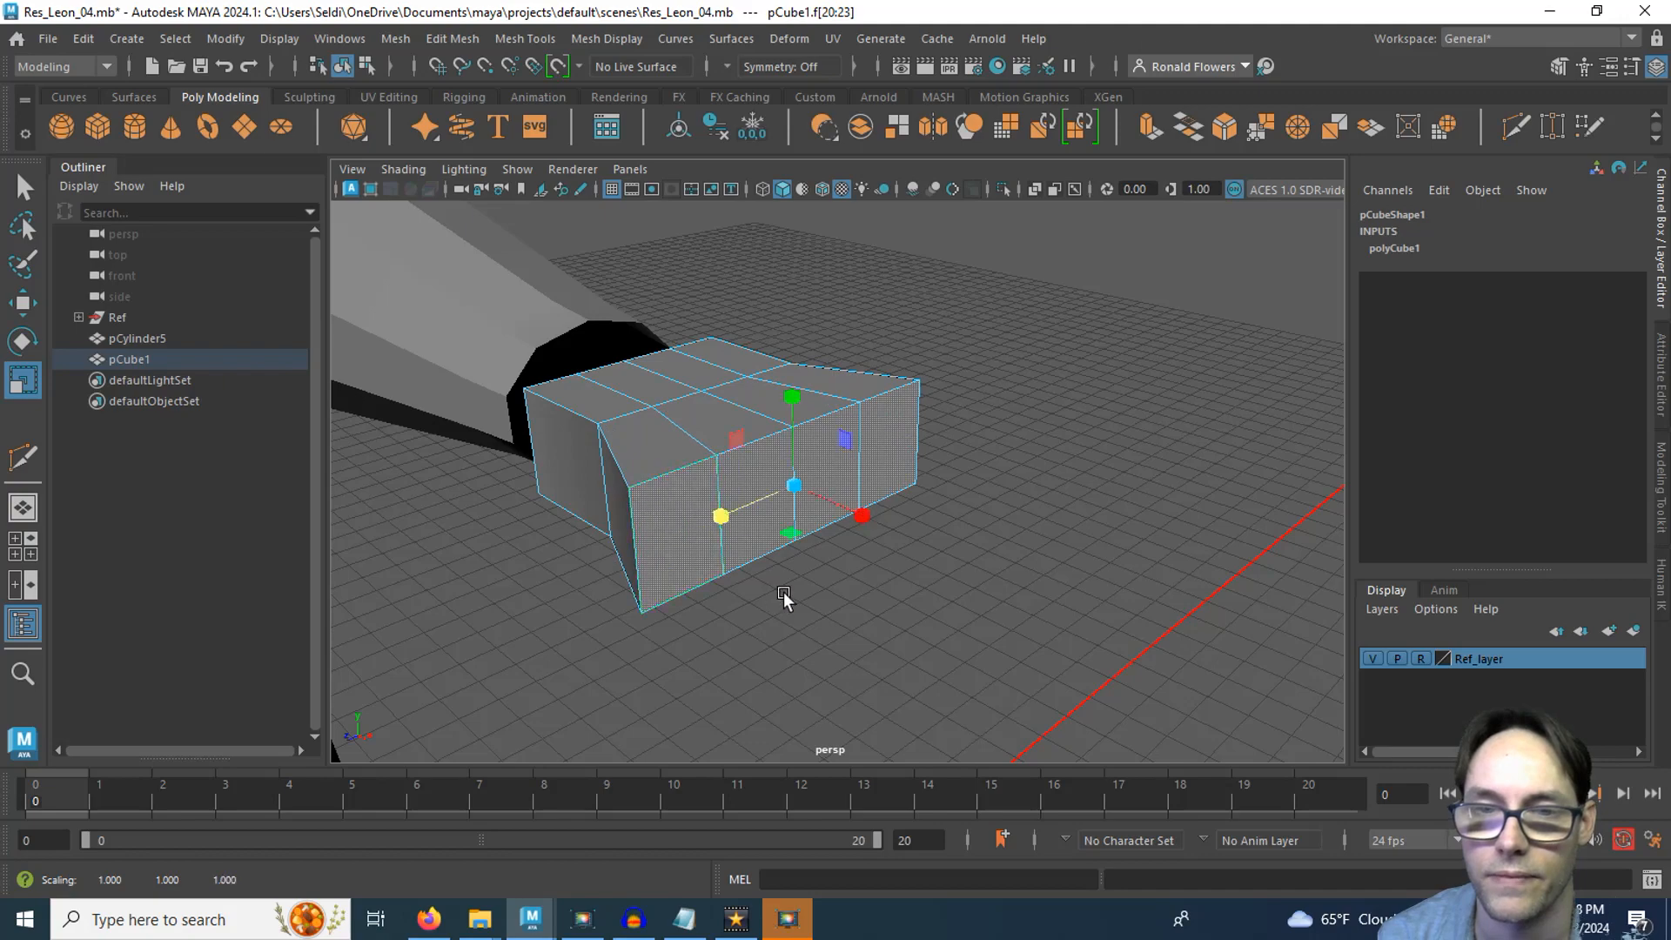
# Extrude the four outer end faces of the palm with a Local Translate Z of 5.654
pyautogui.keyDown('alt'); pyautogui.moveTo(783, 597); pyautogui.dragTo(948, 566); pyautogui.keyUp('alt')
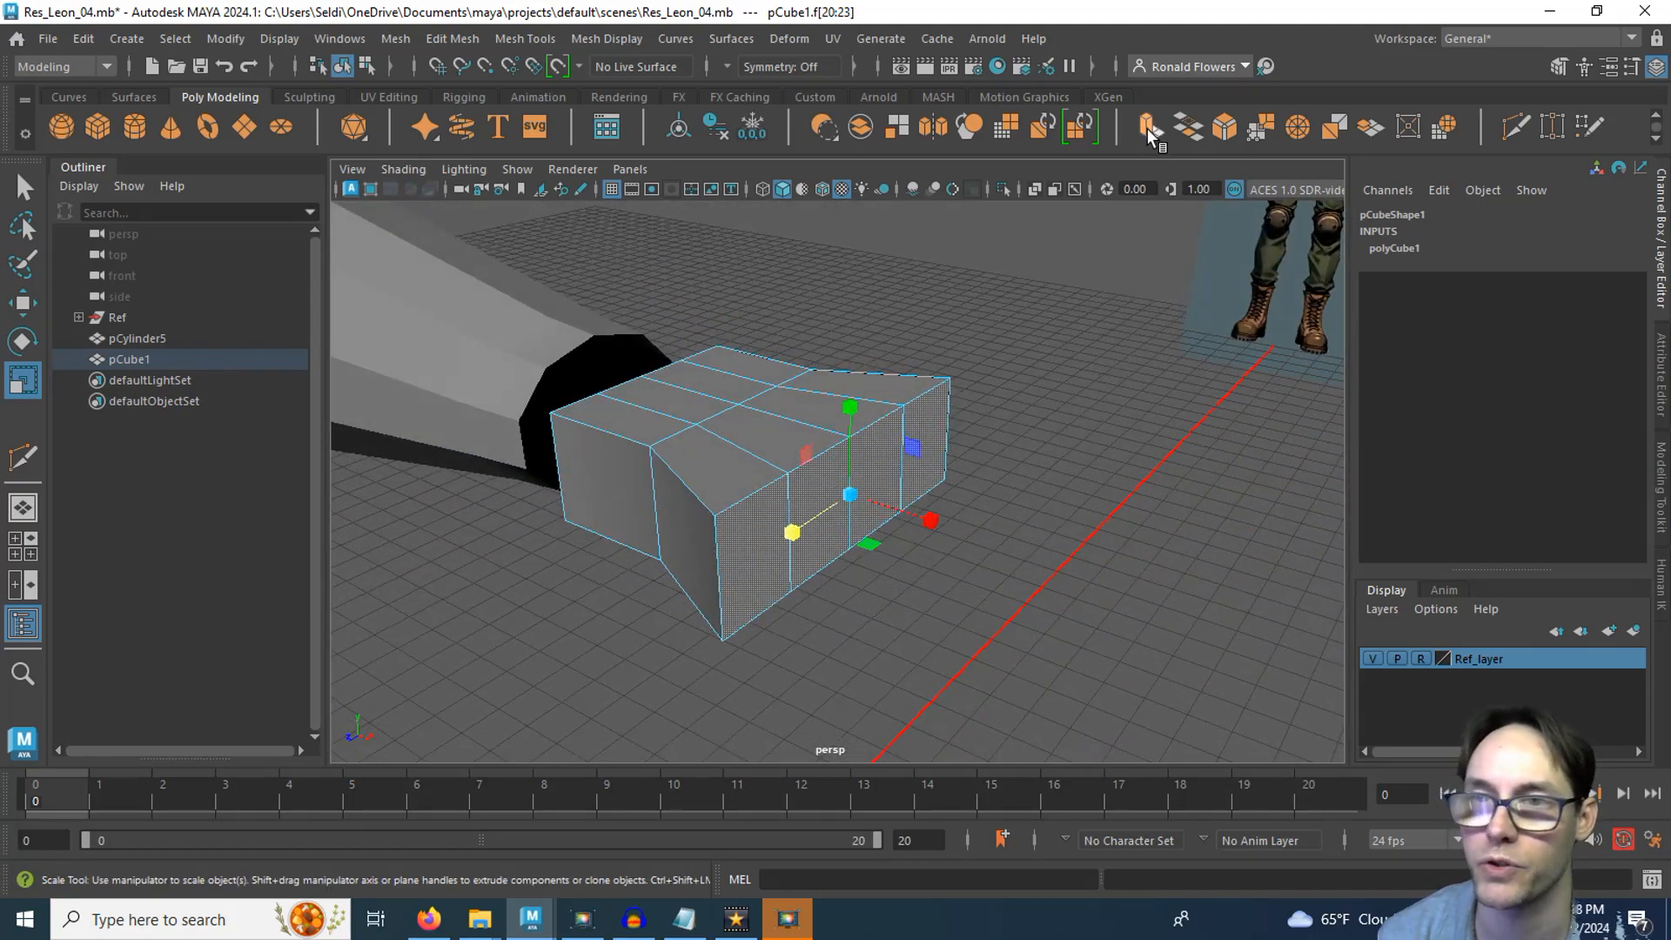
pyautogui.hotkey('ctrl', 'e')
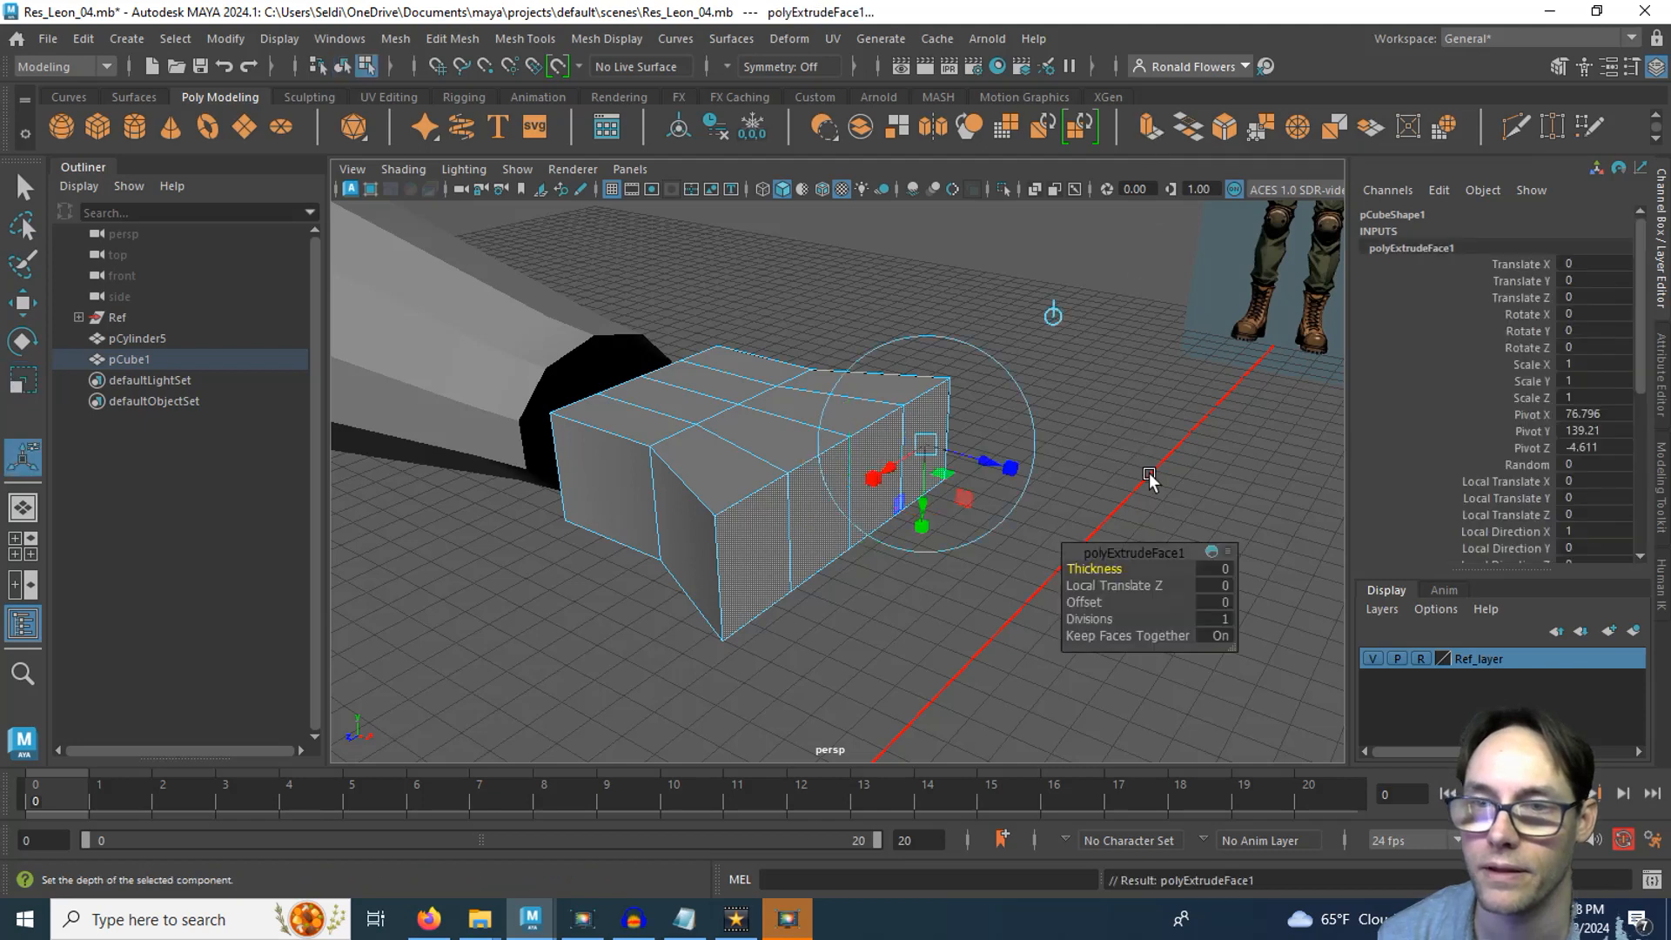
pyautogui.moveTo(987, 462); pyautogui.dragTo(1228, 566)
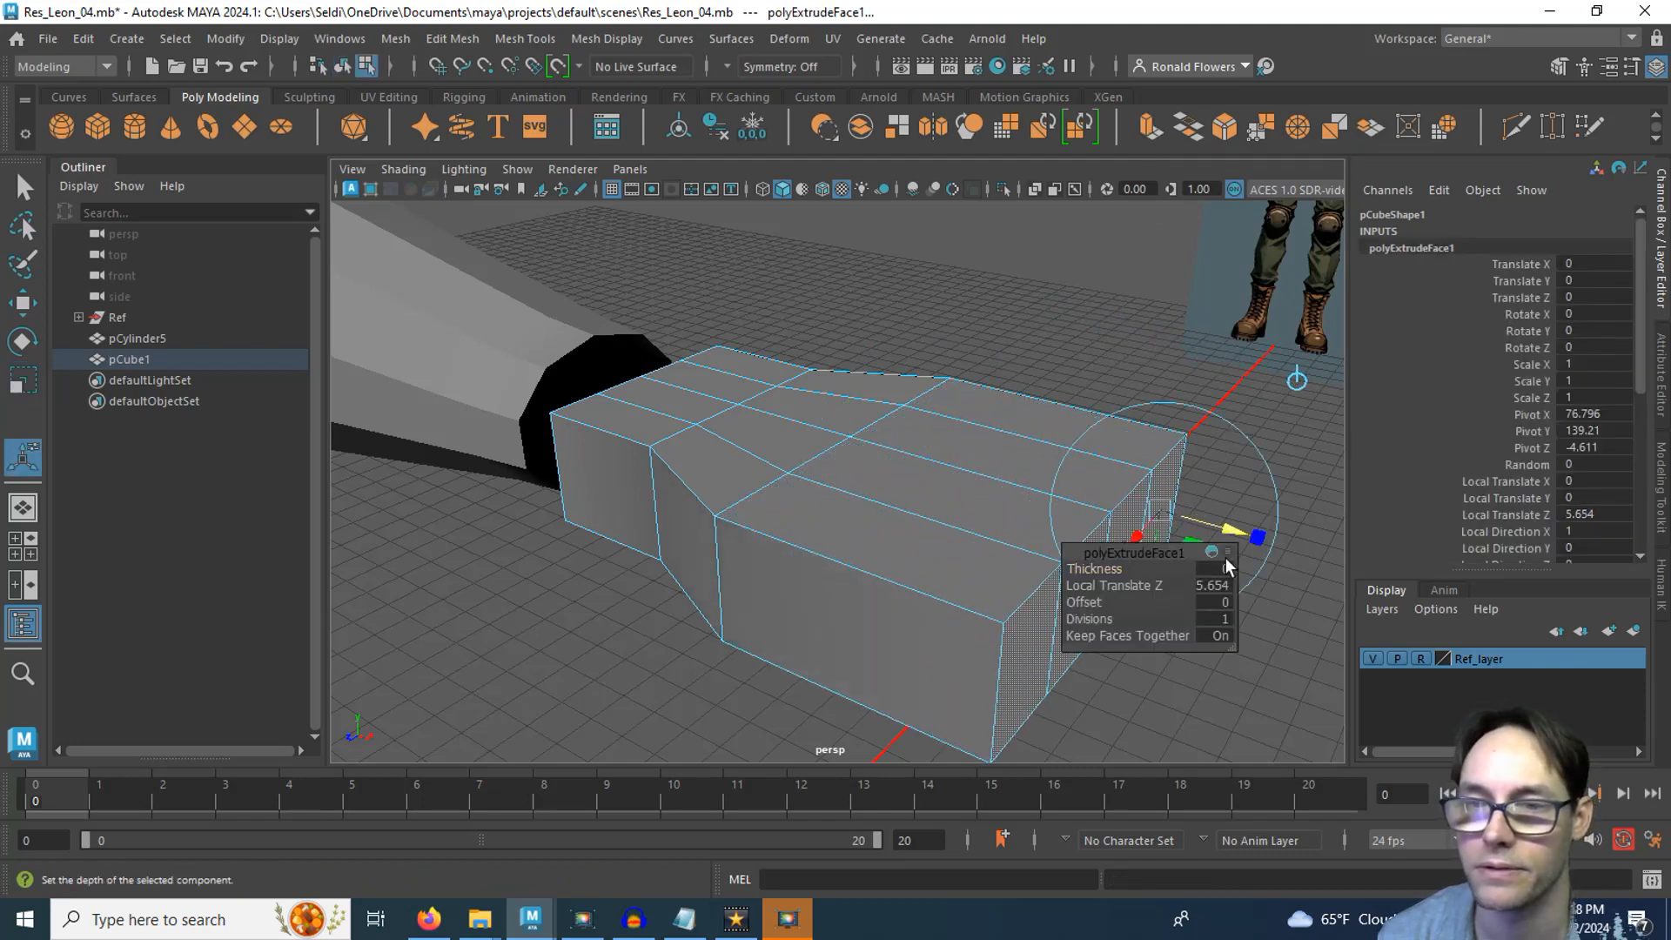
# Turn off Keep Faces Together for the extrusion and scale the end faces down to split it into four tapered fingers
pyautogui.keyDown('alt'); pyautogui.moveTo(999, 436); pyautogui.dragTo(702, 342, button='middle'); pyautogui.keyUp('alt')
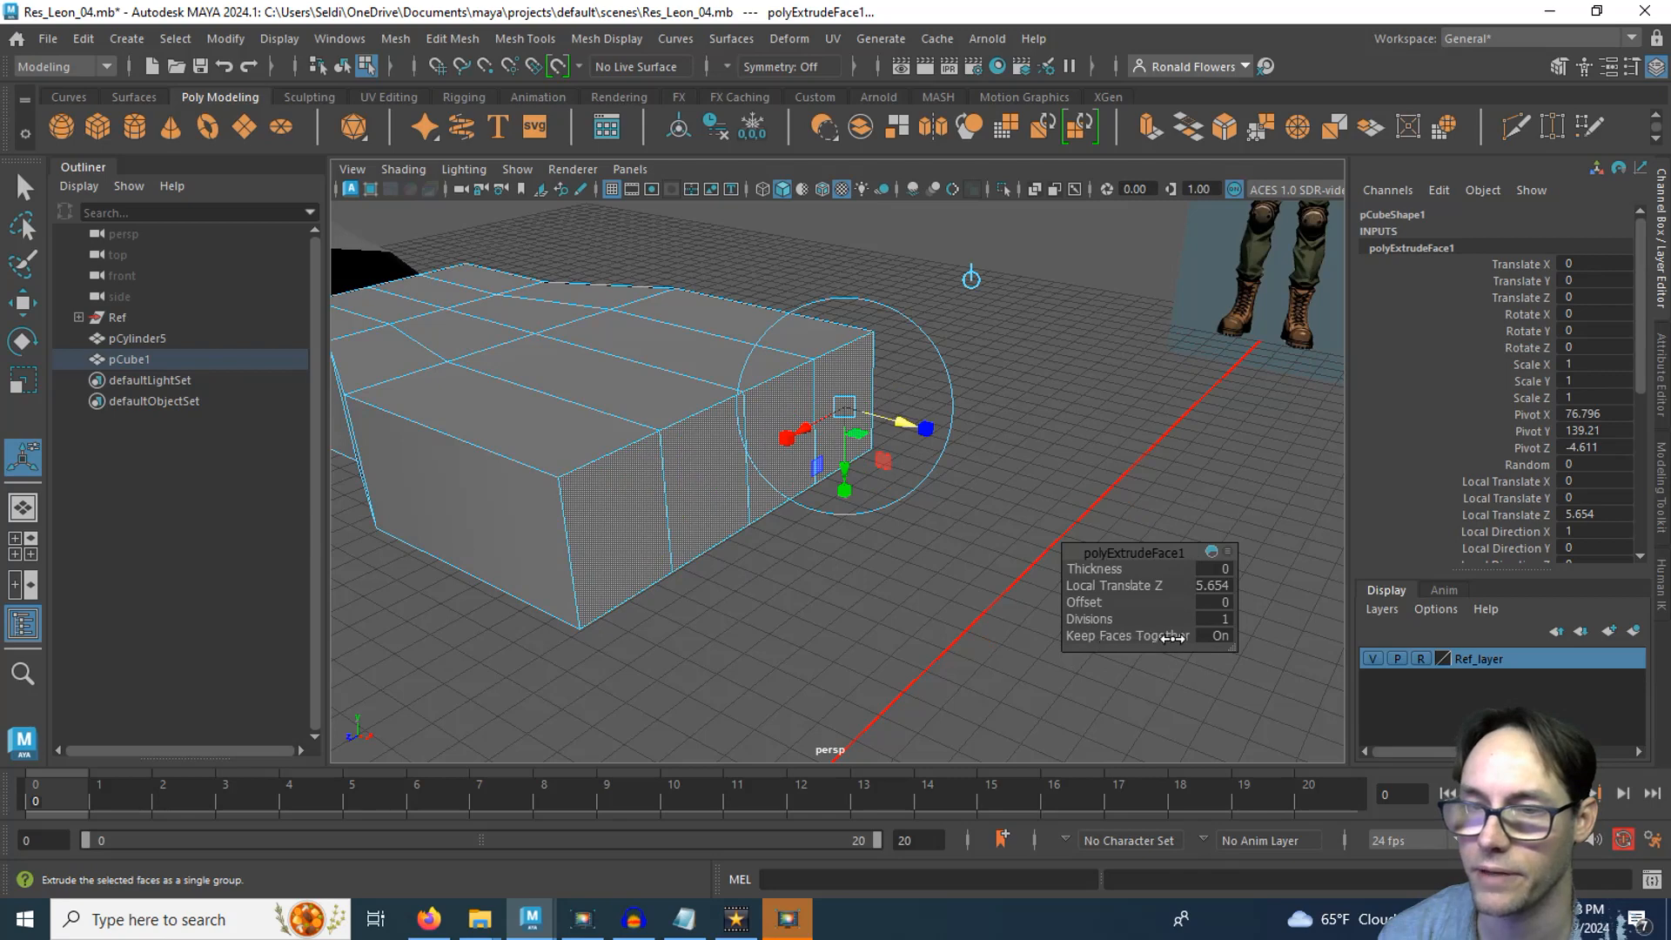
pyautogui.click(1222, 636)
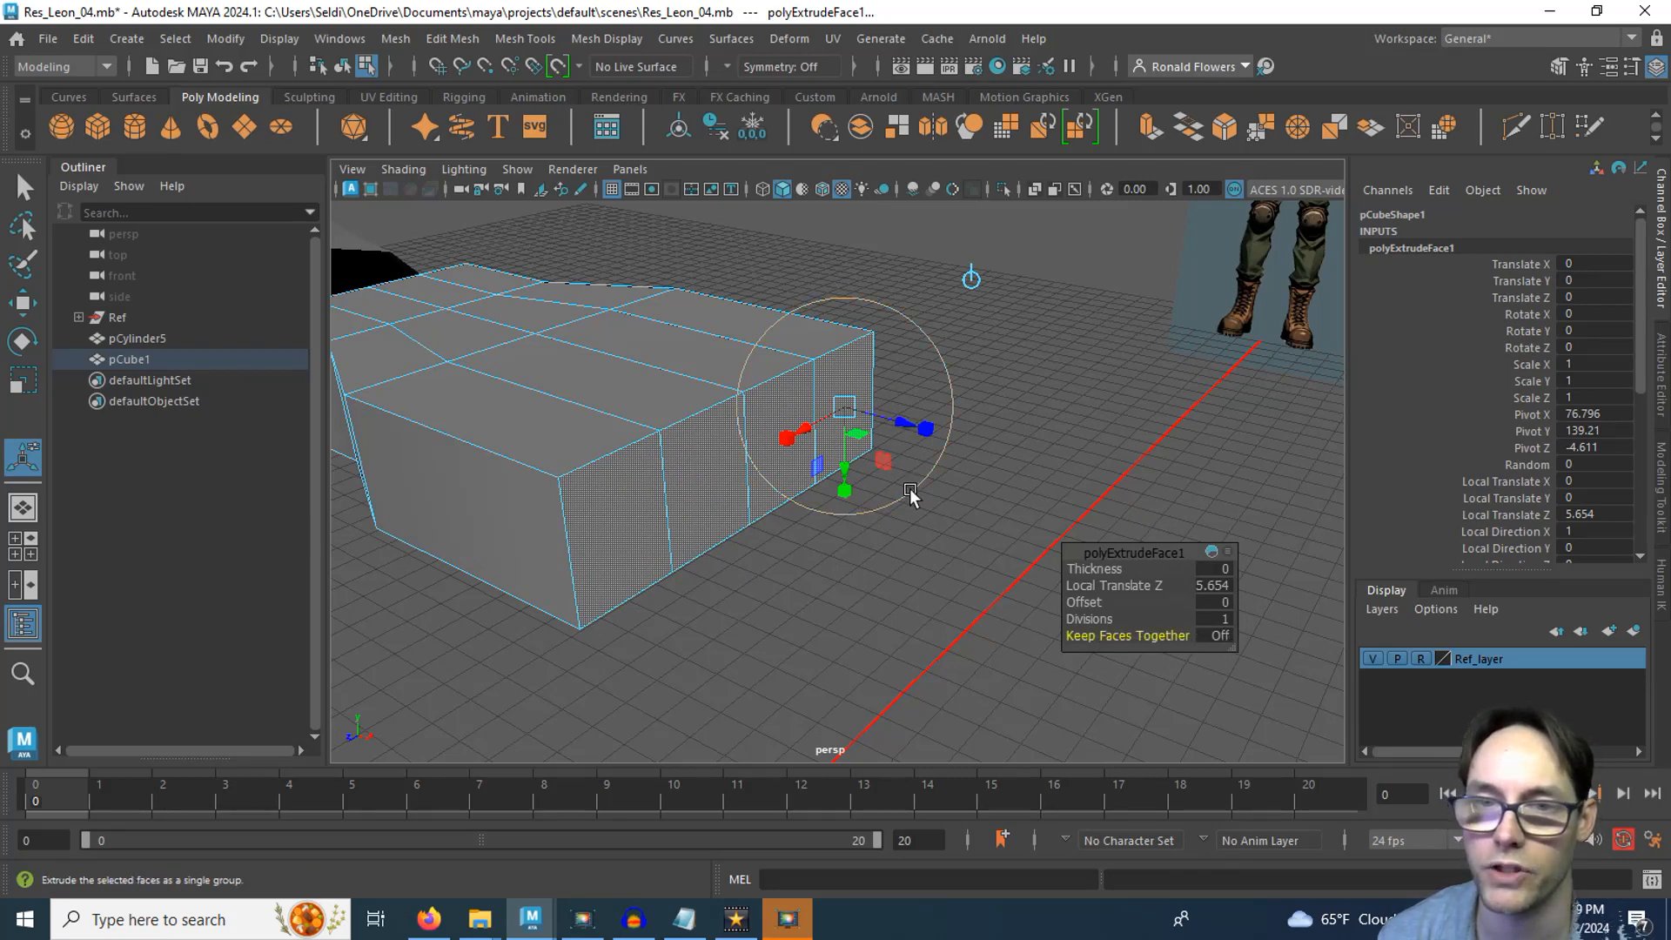
pyautogui.click(929, 429)
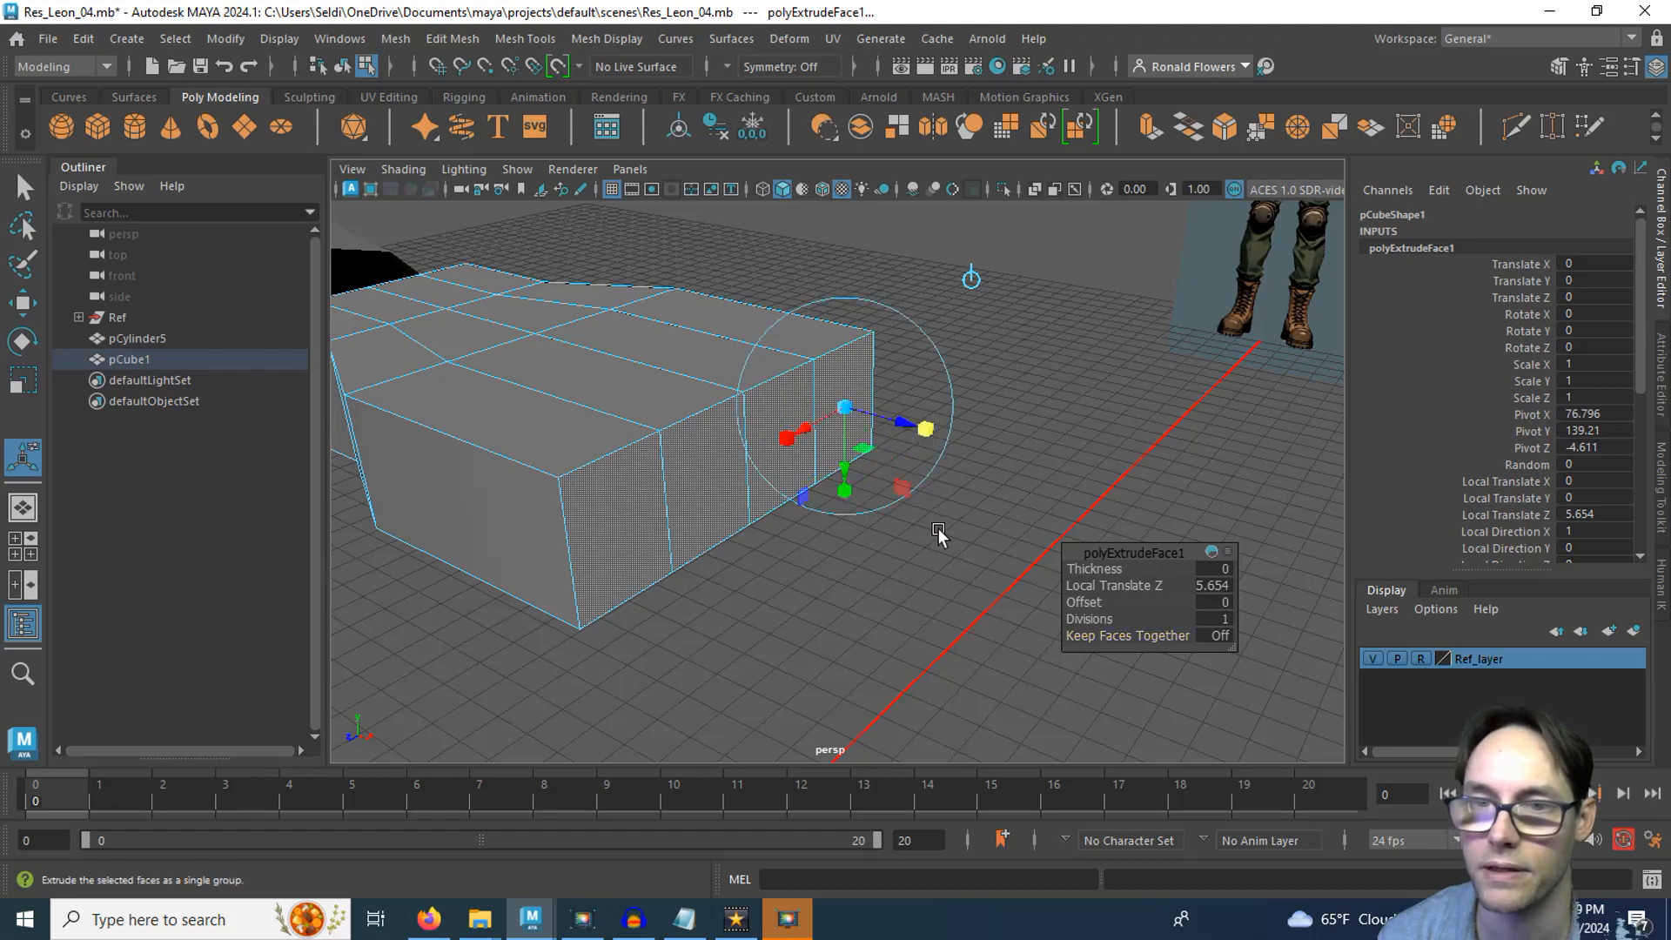
pyautogui.click(840, 409)
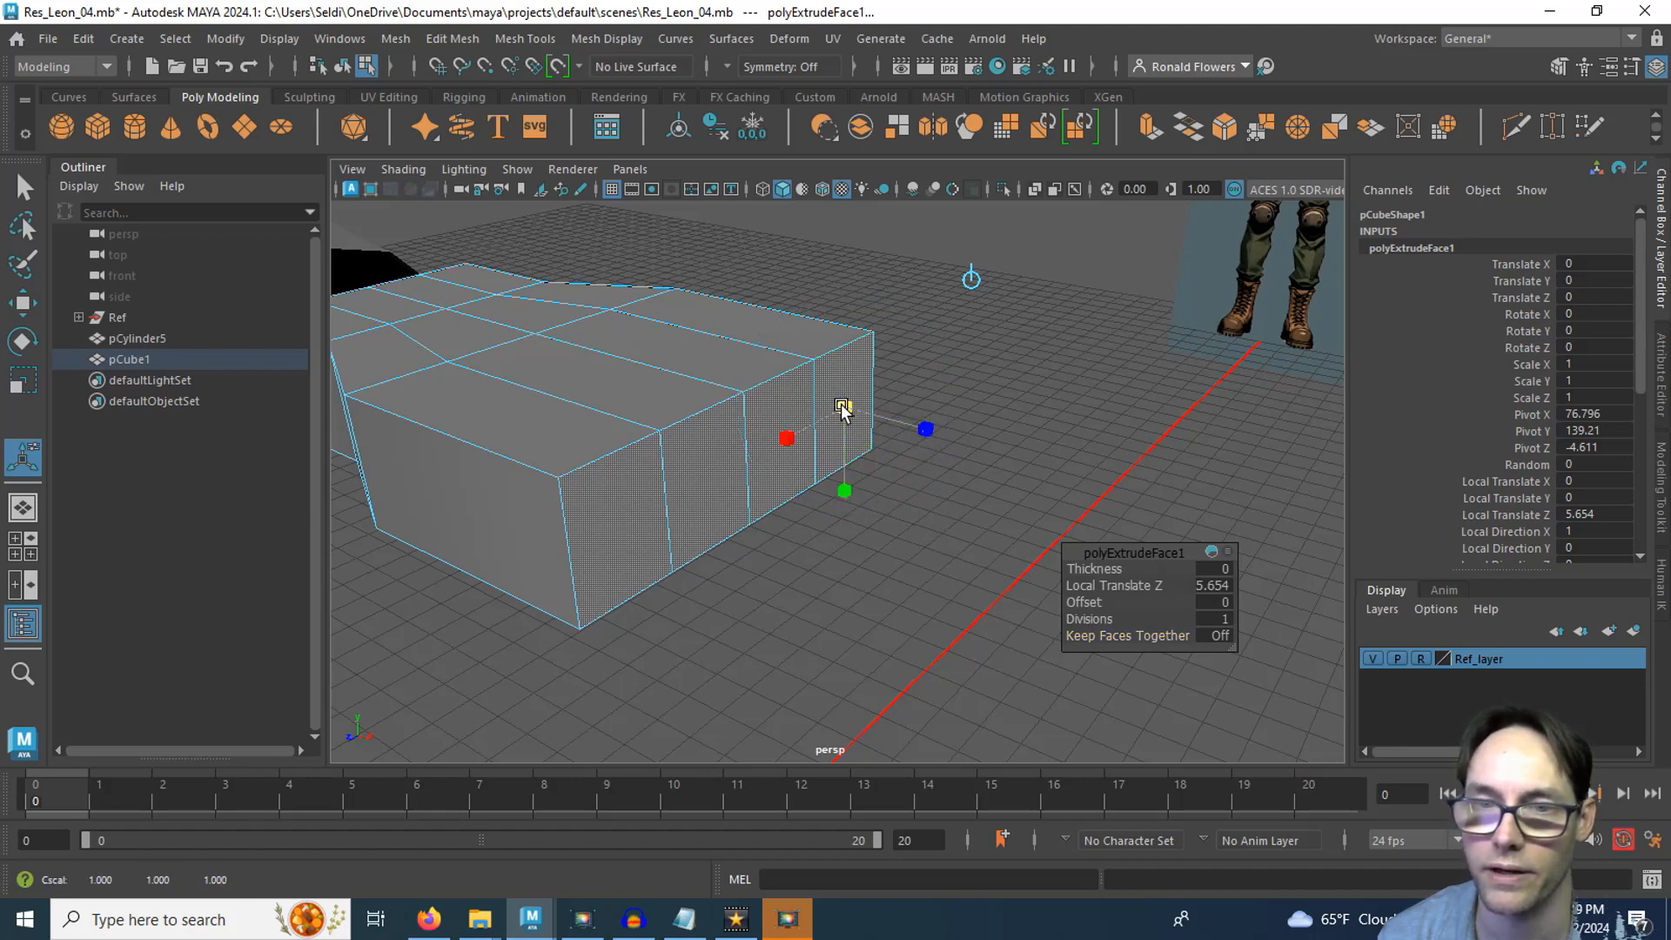
pyautogui.moveTo(842, 409); pyautogui.dragTo(827, 406)
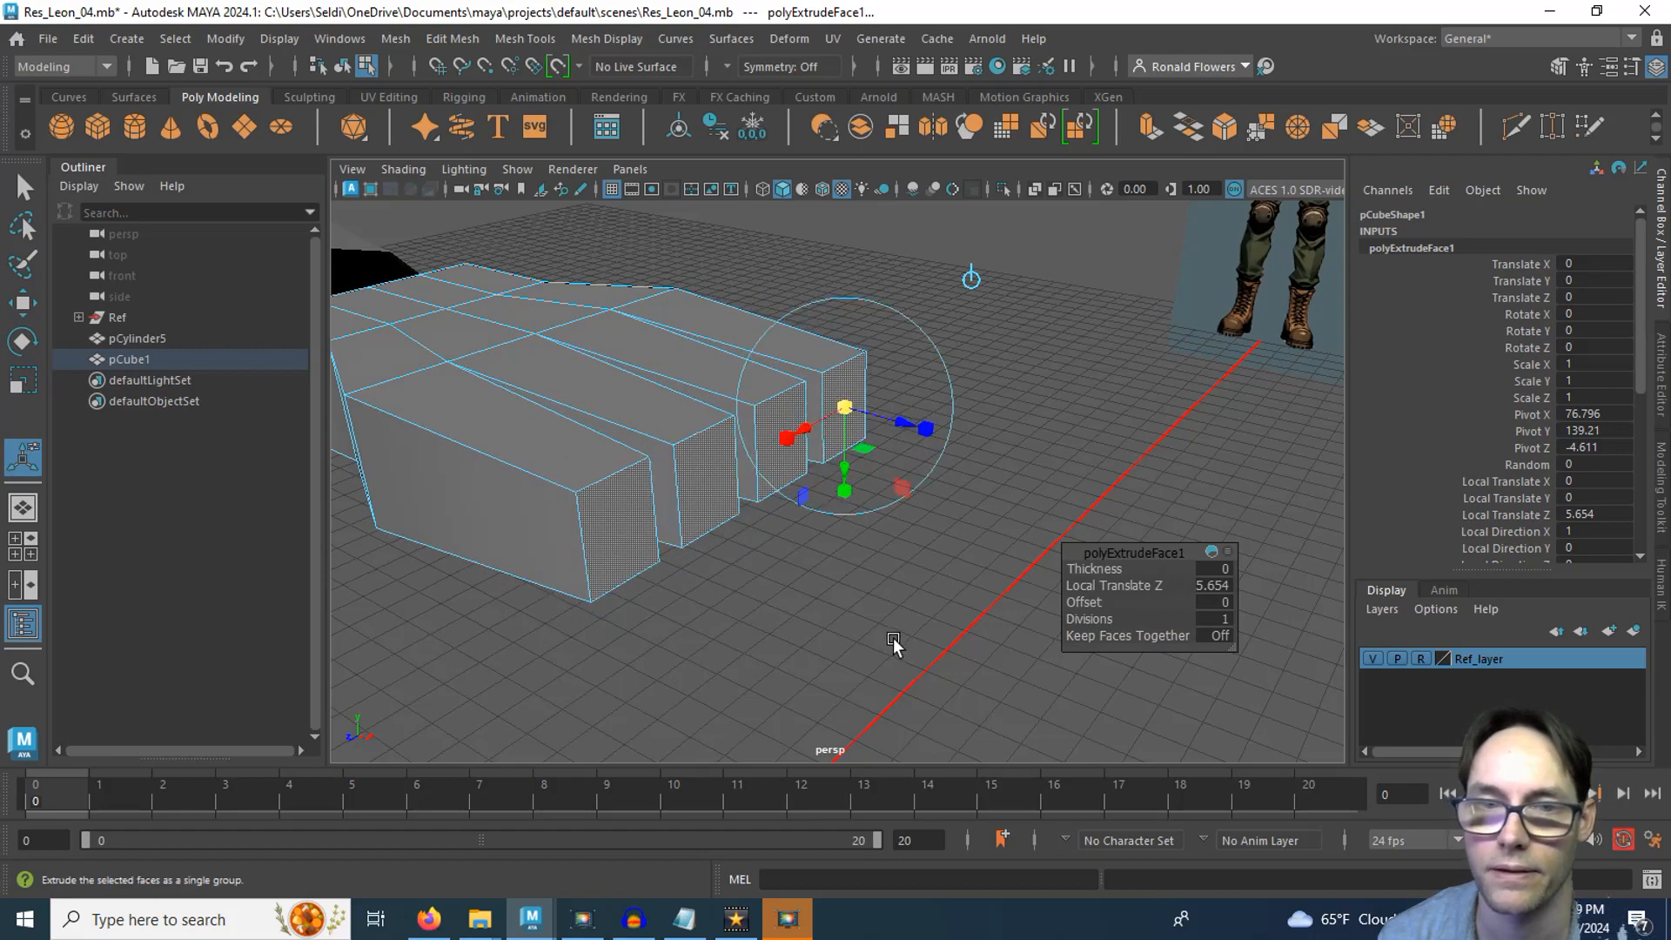
# Shrink the finger end faces slightly more and move them outward to lengthen the fingers
pyautogui.keyDown('alt'); pyautogui.moveTo(919, 615); pyautogui.dragTo(952, 623); pyautogui.keyUp('alt')
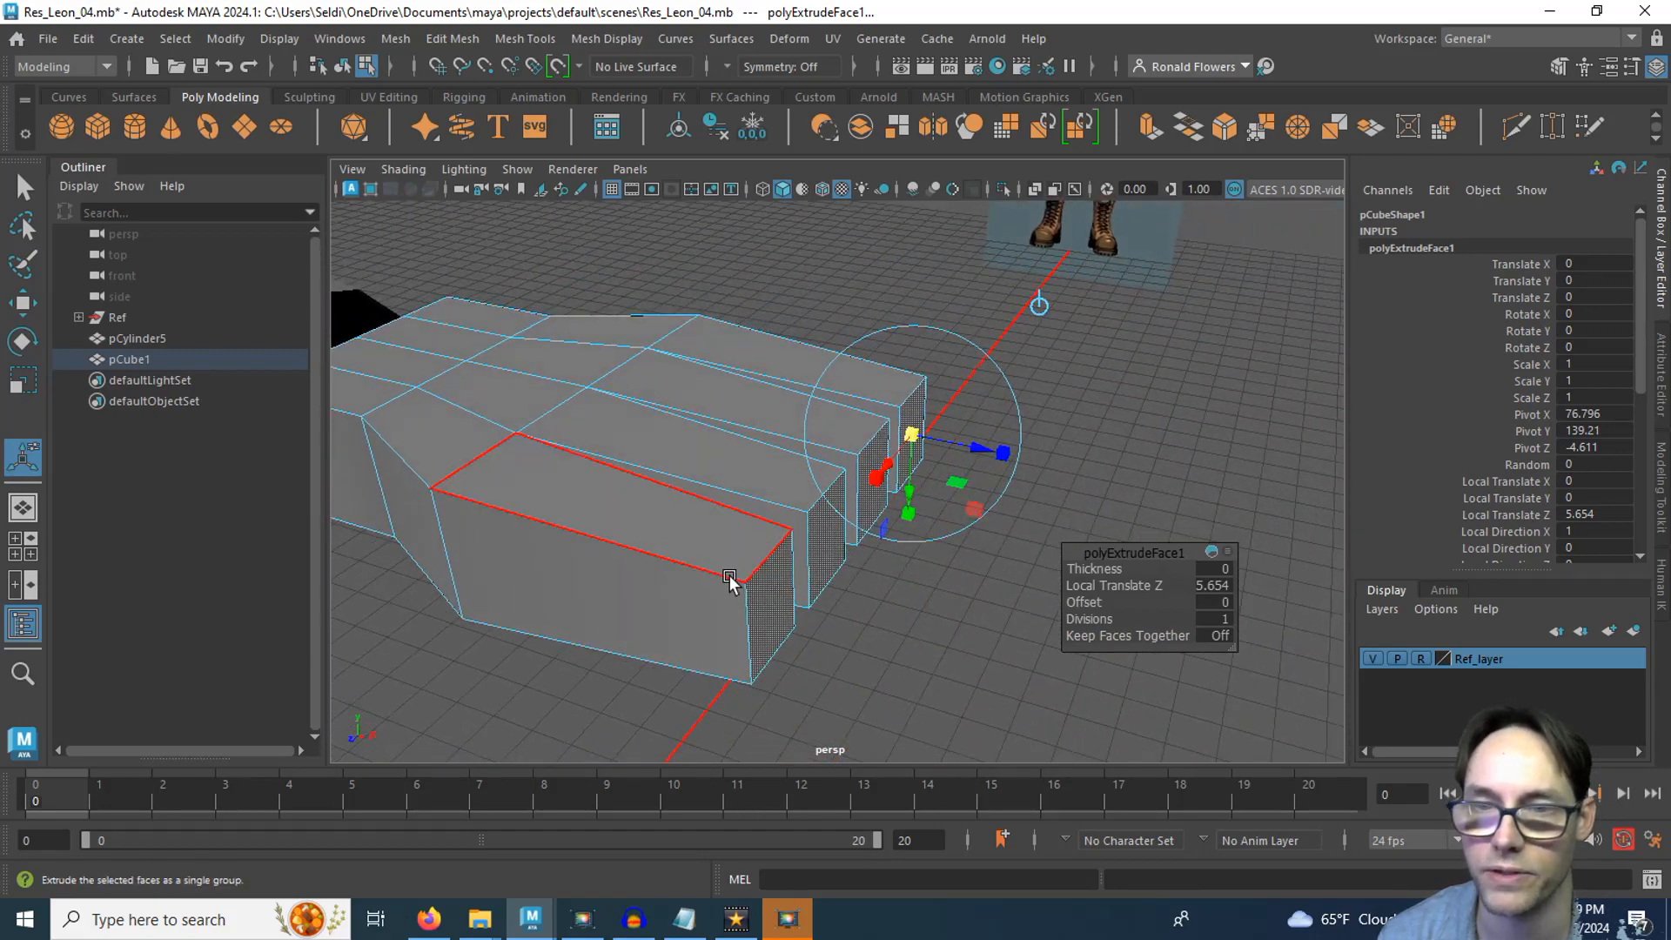
pyautogui.moveTo(912, 435); pyautogui.dragTo(910, 435)
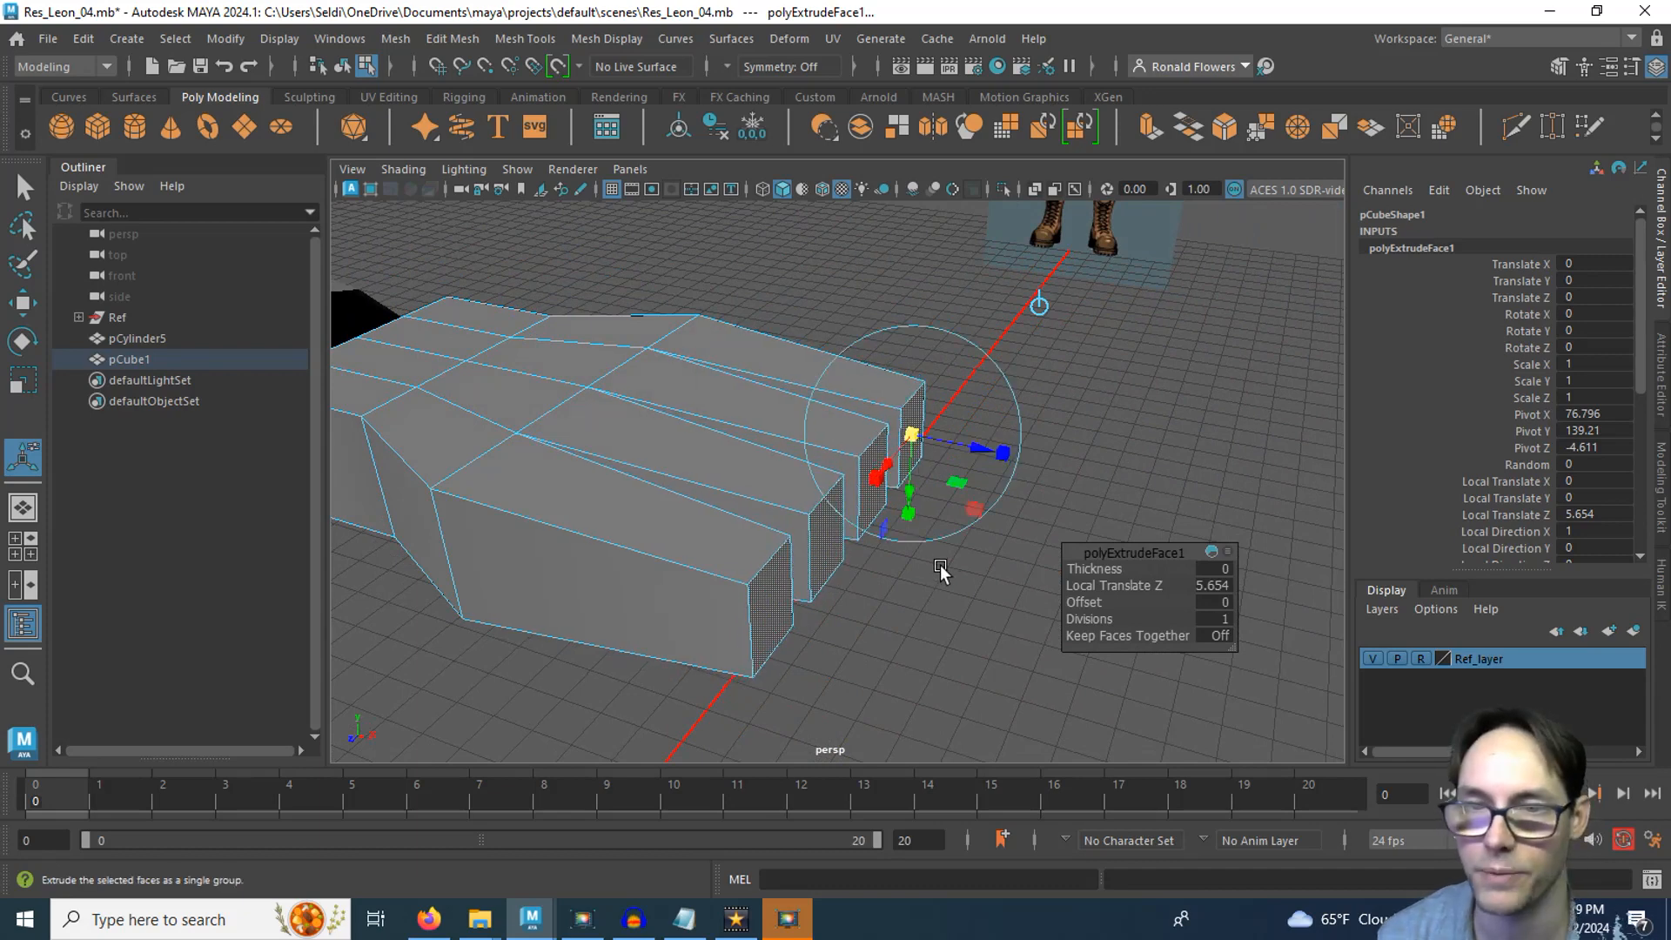
pyautogui.press('w')
pyautogui.moveTo(956, 533); pyautogui.dragTo(1093, 566)
# In the top view, select the row of vertices at the base of the fingers and scale it down to narrow the knuckles
pyautogui.press('space')
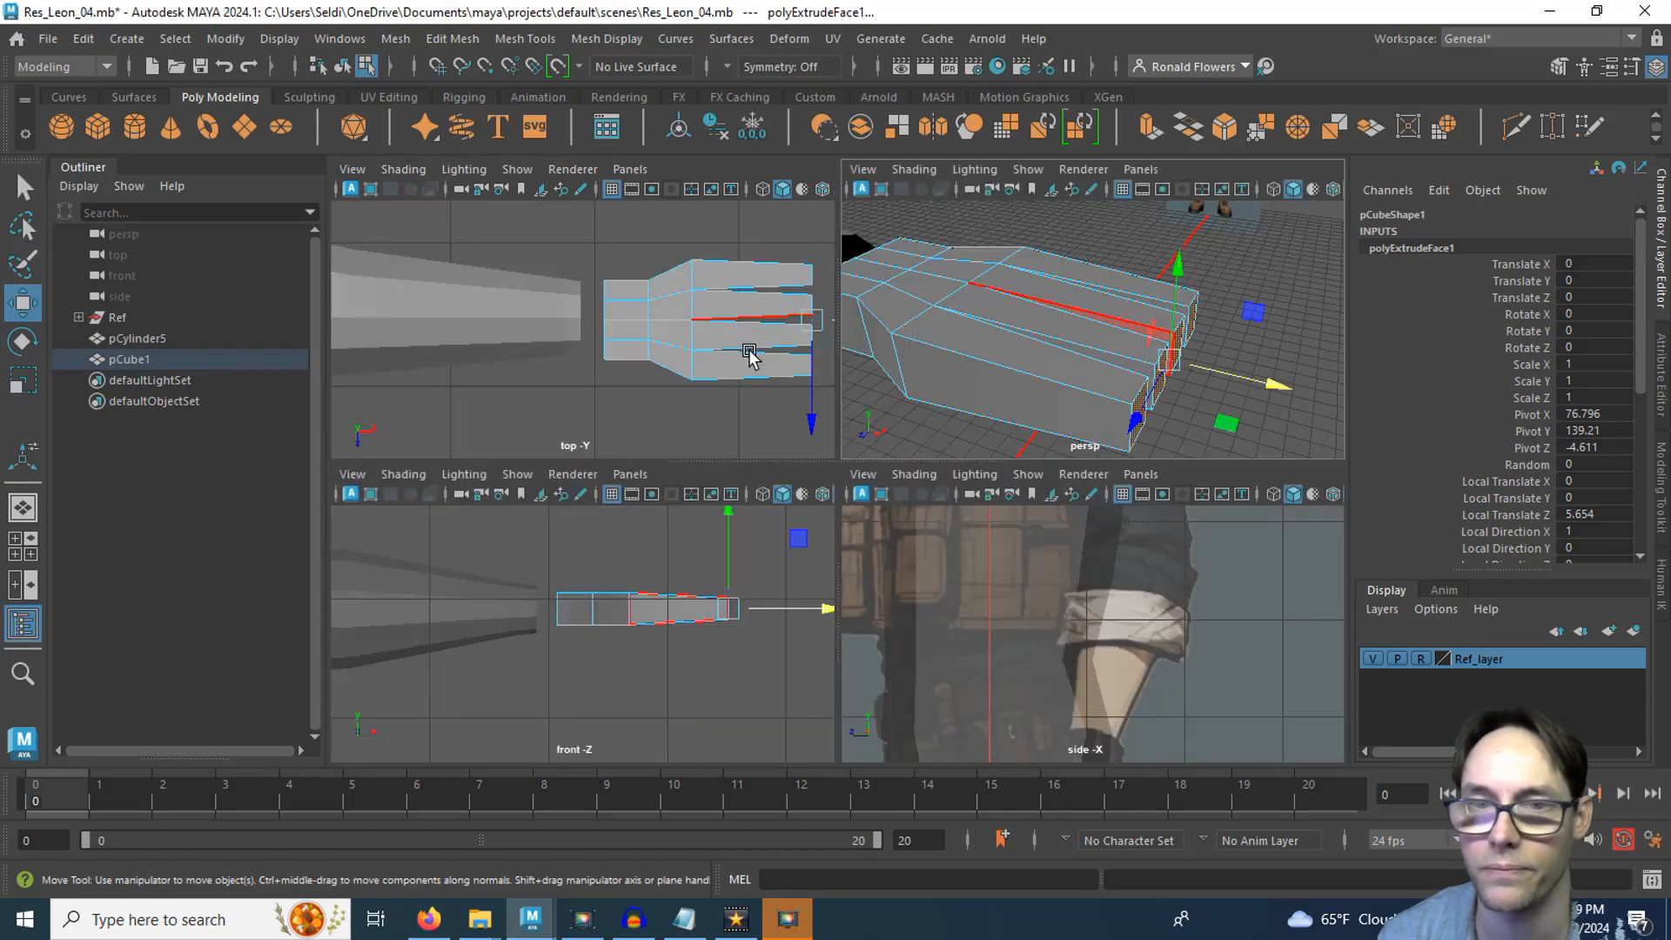
pyautogui.press('space')
pyautogui.keyDown('alt'); pyautogui.moveTo(1056, 493); pyautogui.dragTo(751, 473, button='middle'); pyautogui.keyUp('alt')
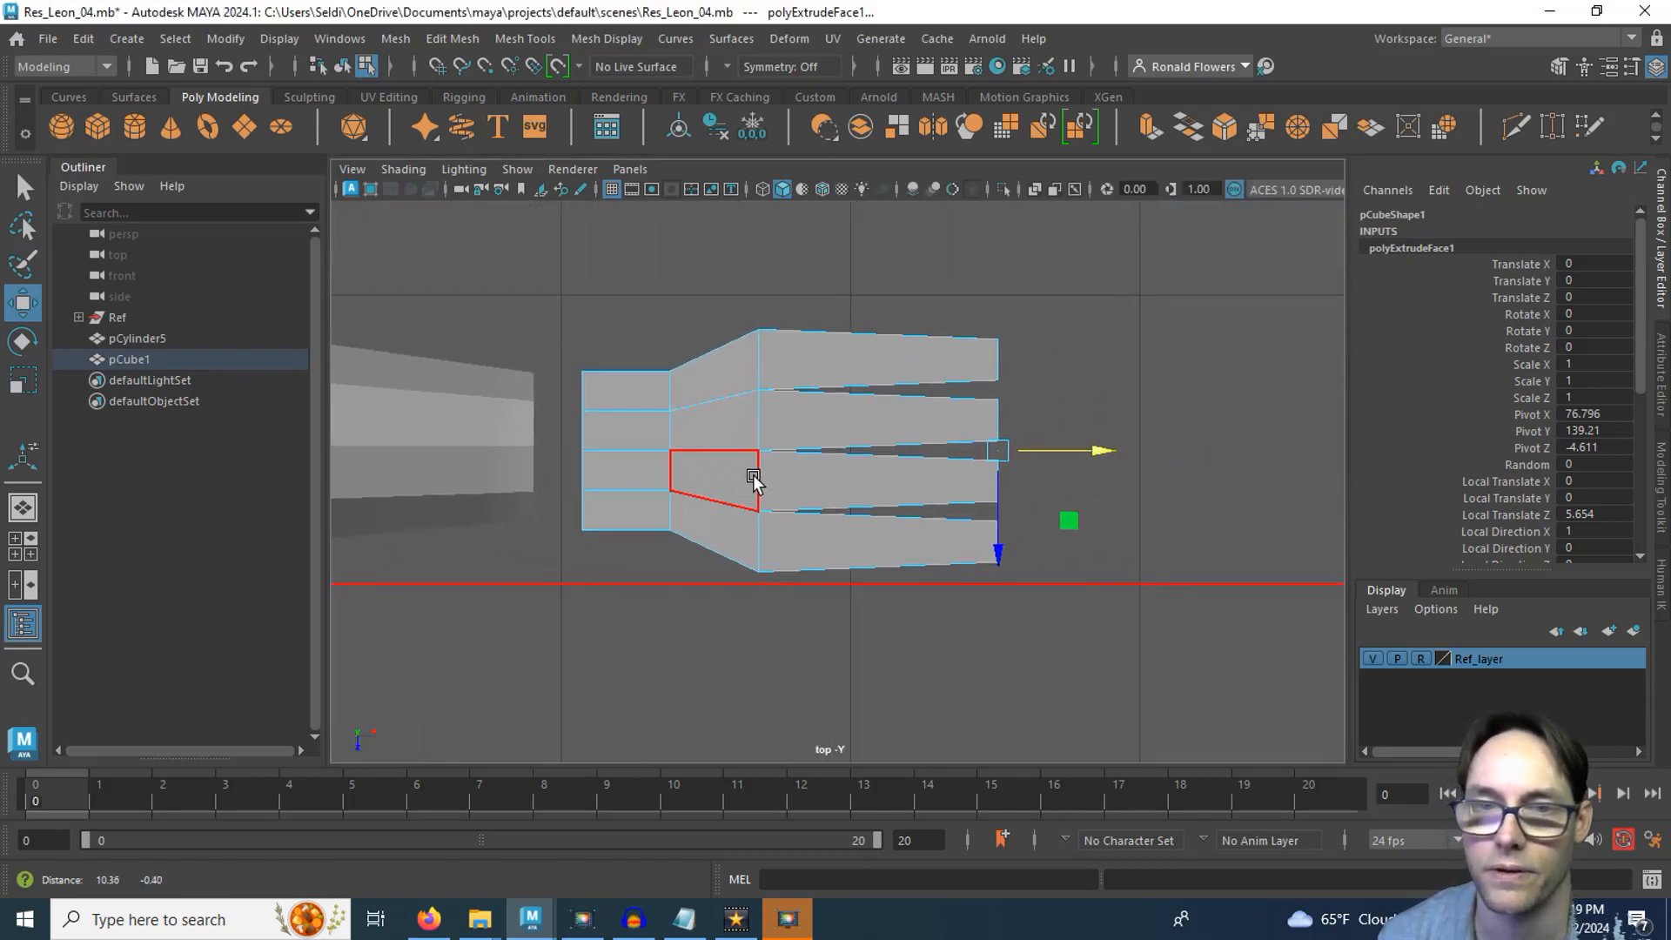
pyautogui.keyDown('alt'); pyautogui.moveTo(751, 473); pyautogui.dragTo(770, 496, button='right'); pyautogui.keyUp('alt')
pyautogui.keyDown('alt'); pyautogui.moveTo(636, 490); pyautogui.dragTo(578, 489, button='middle'); pyautogui.keyUp('alt')
pyautogui.moveTo(706, 301); pyautogui.dragTo(625, 301, button='right')
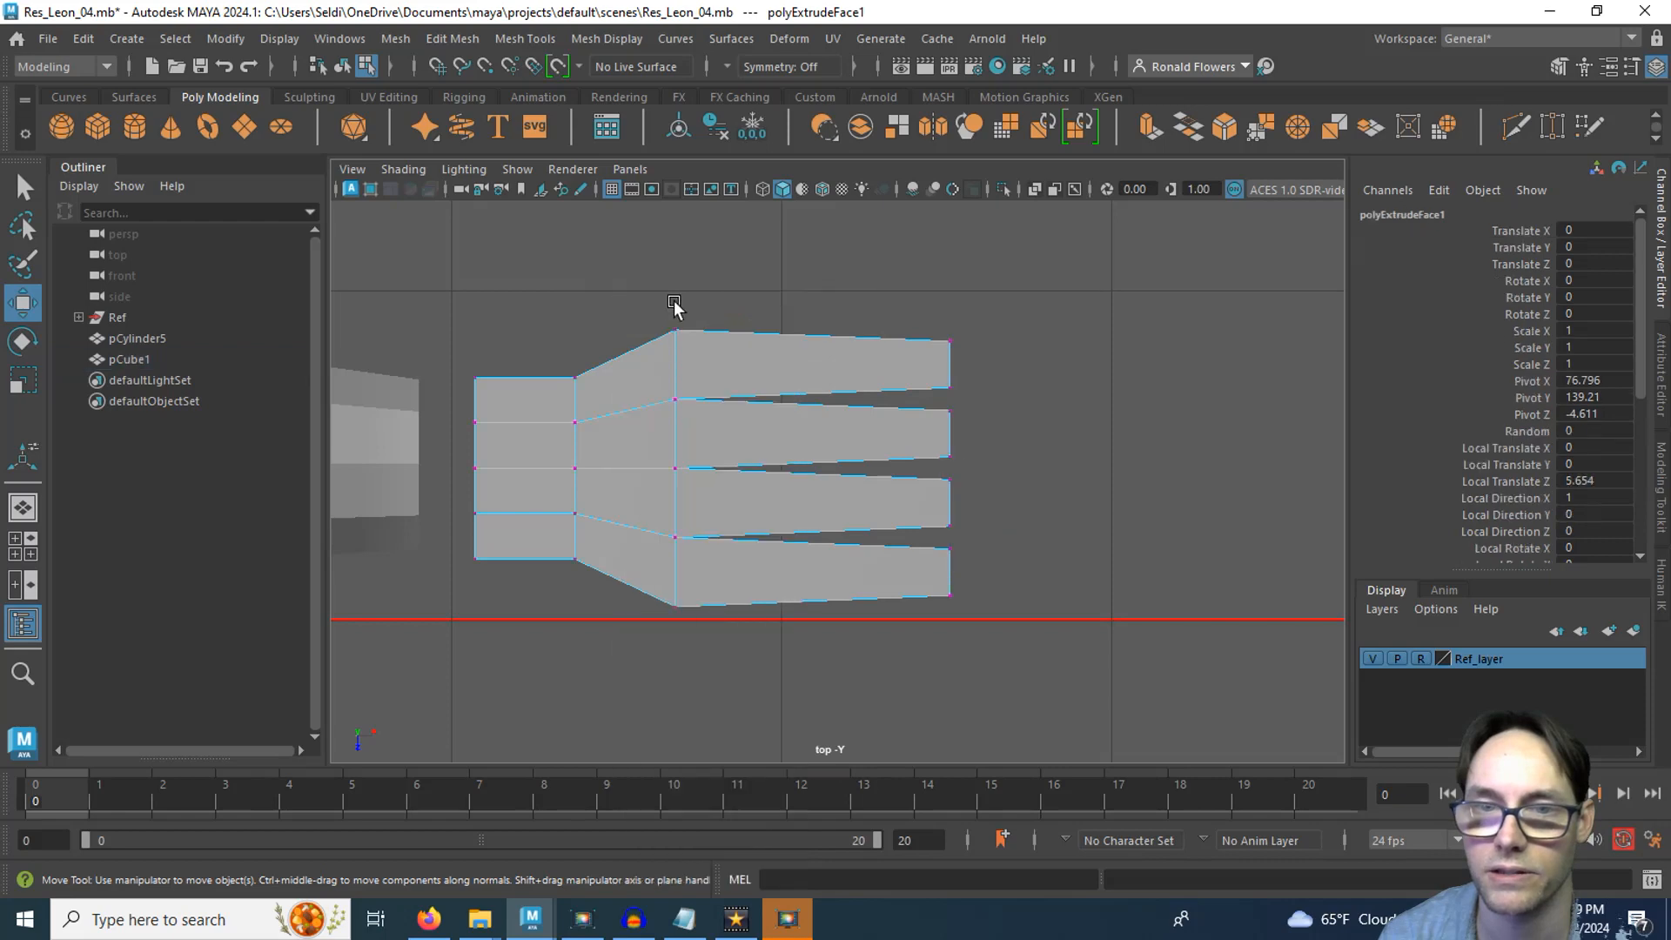
pyautogui.moveTo(647, 293); pyautogui.dragTo(720, 672)
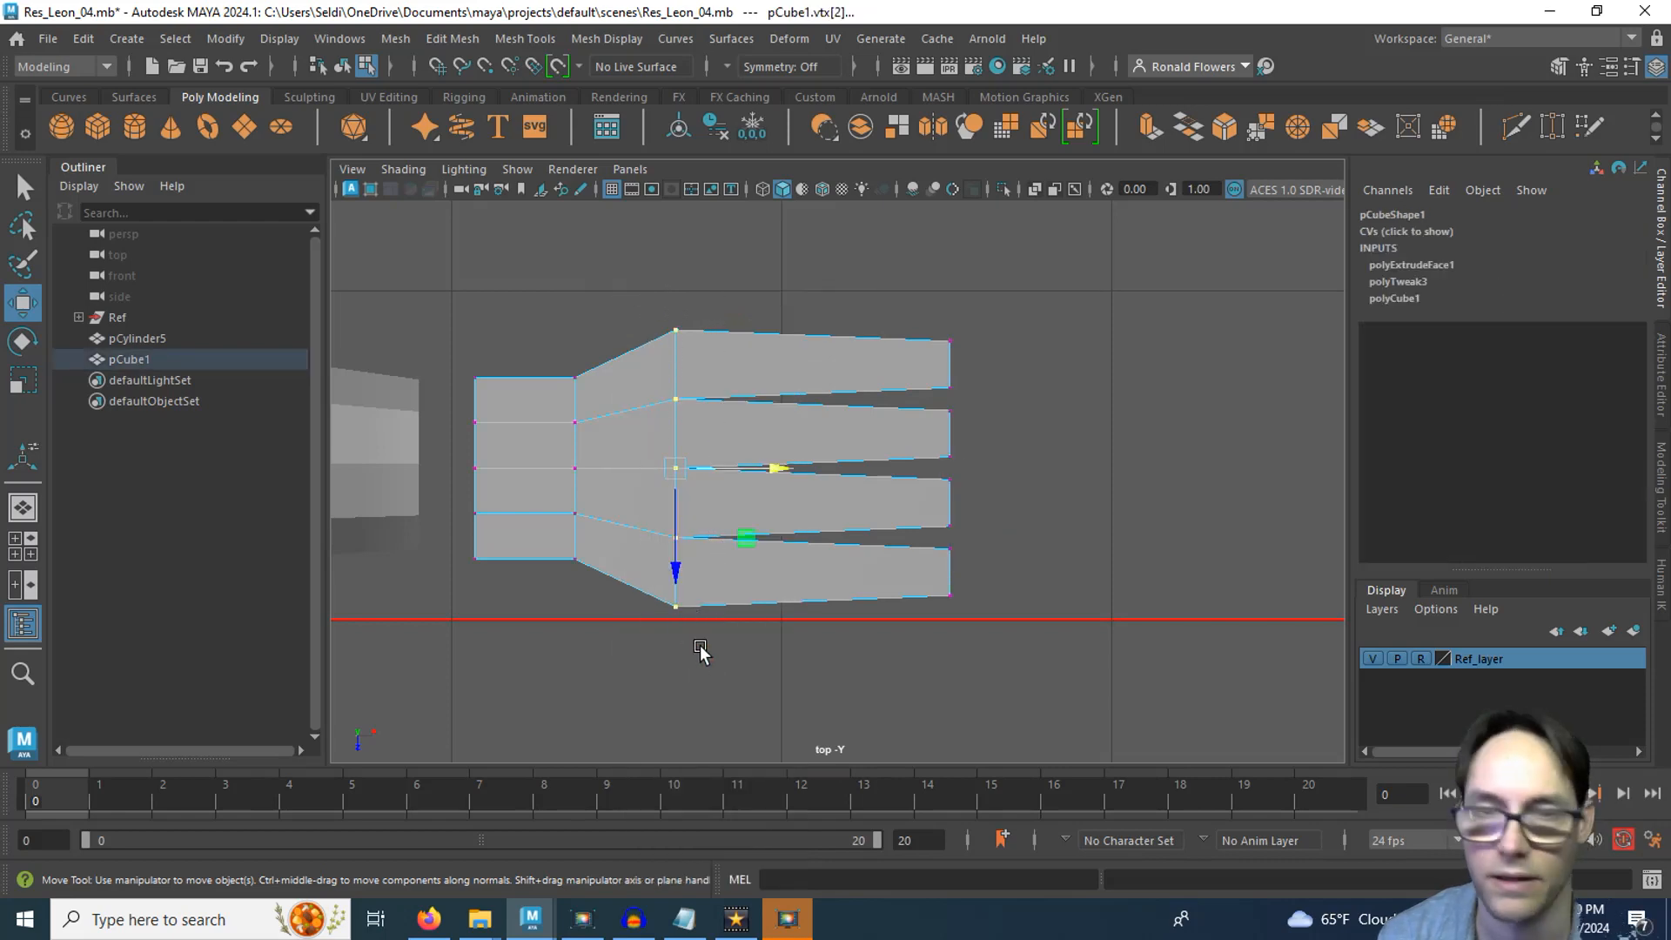
pyautogui.press('r')
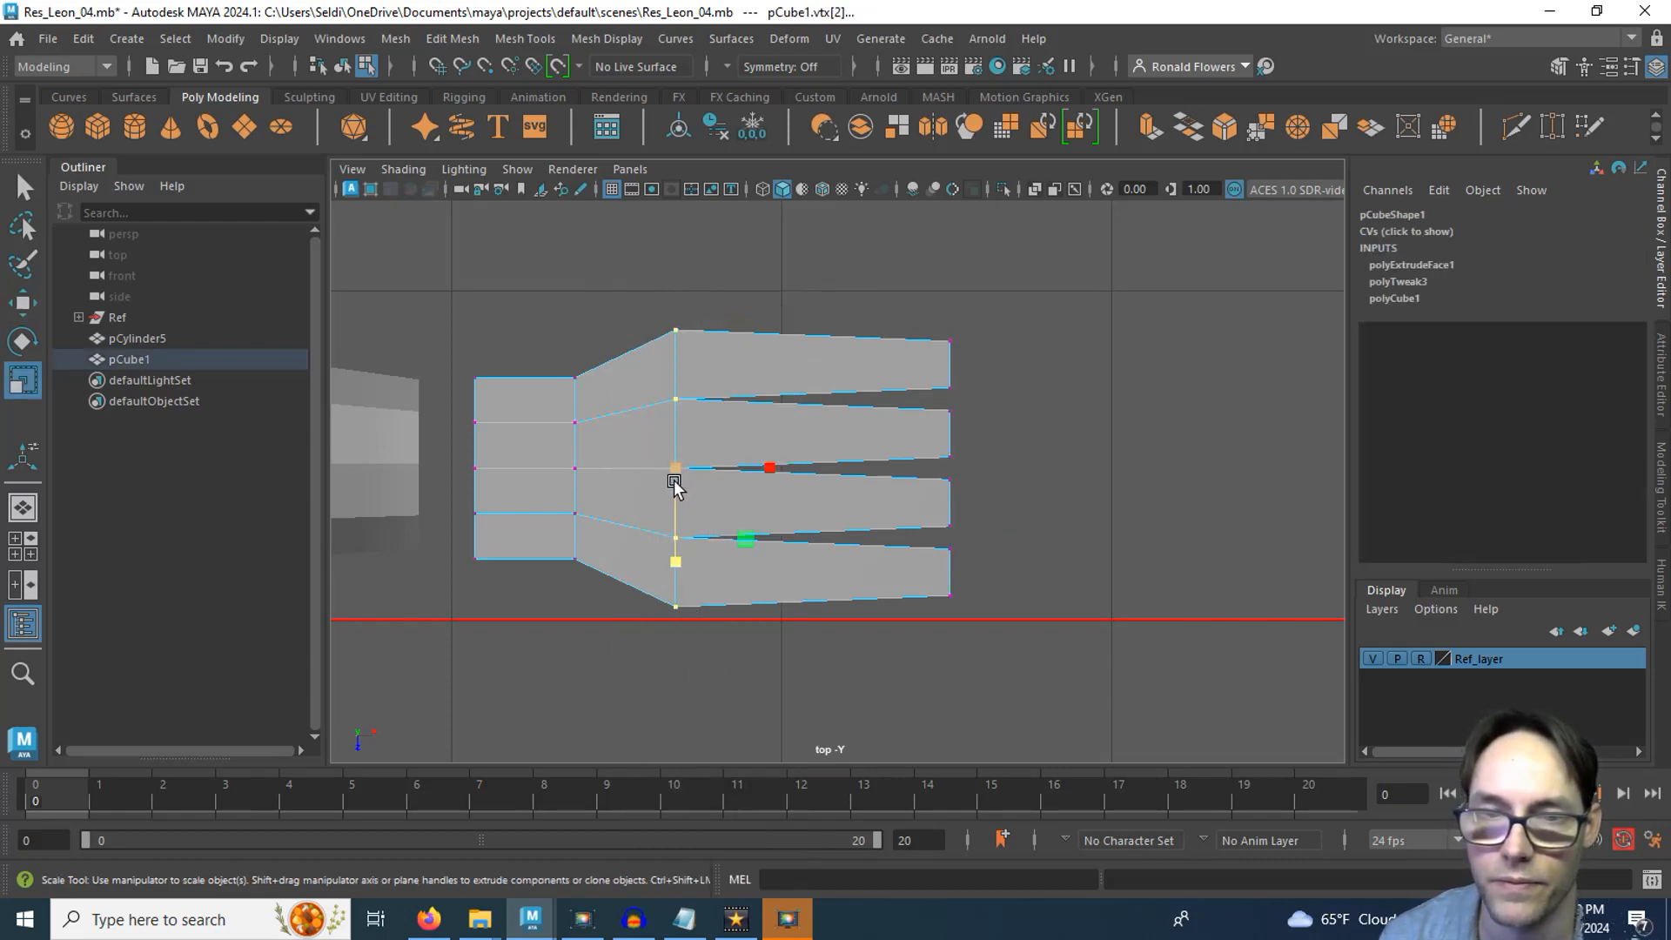
pyautogui.moveTo(671, 473); pyautogui.dragTo(658, 471)
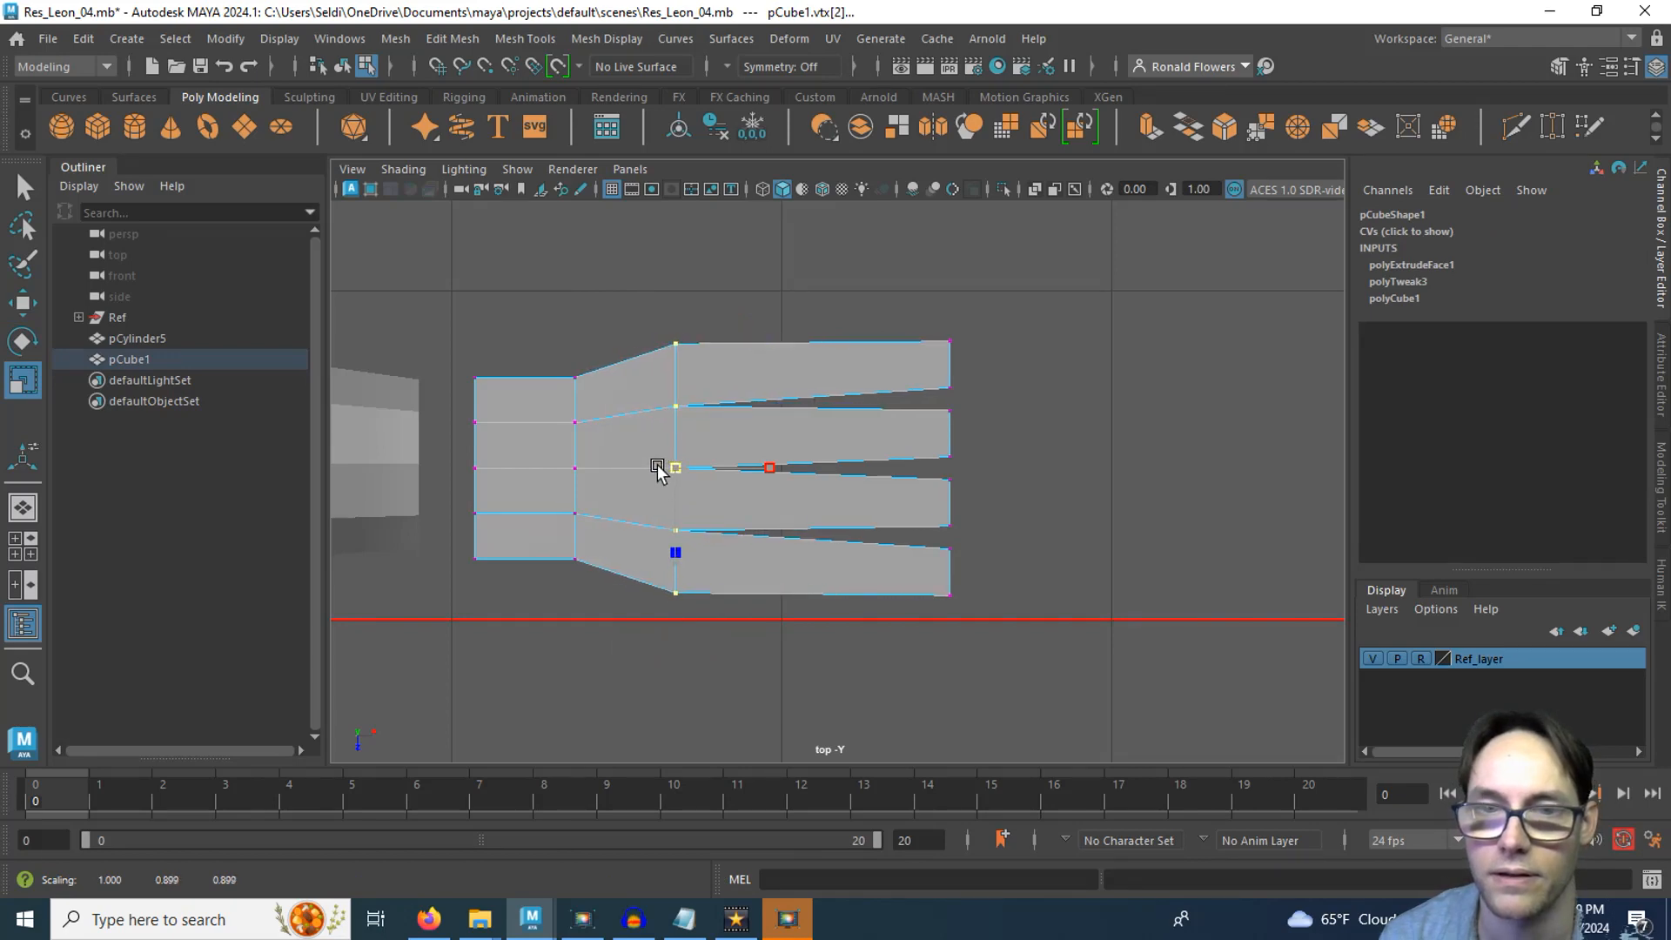
pyautogui.moveTo(657, 467); pyautogui.dragTo(654, 467)
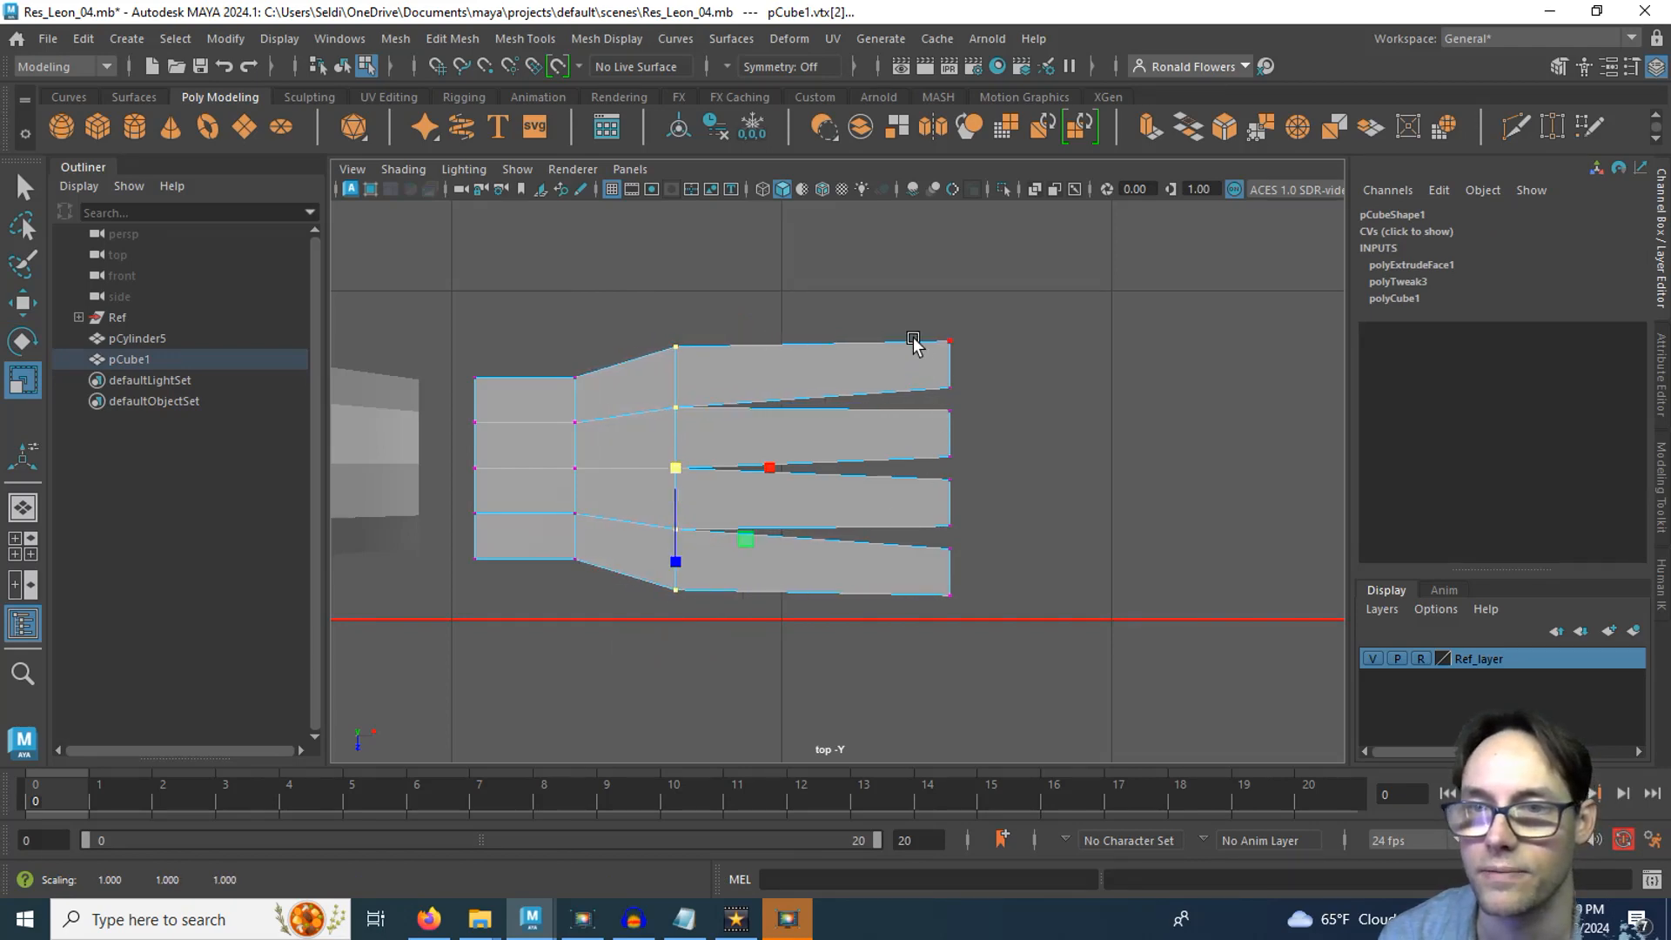
# Select all the fingertip vertices, scale them down to bring the tips closer together, and clear the selection
pyautogui.moveTo(896, 298); pyautogui.dragTo(1040, 692)
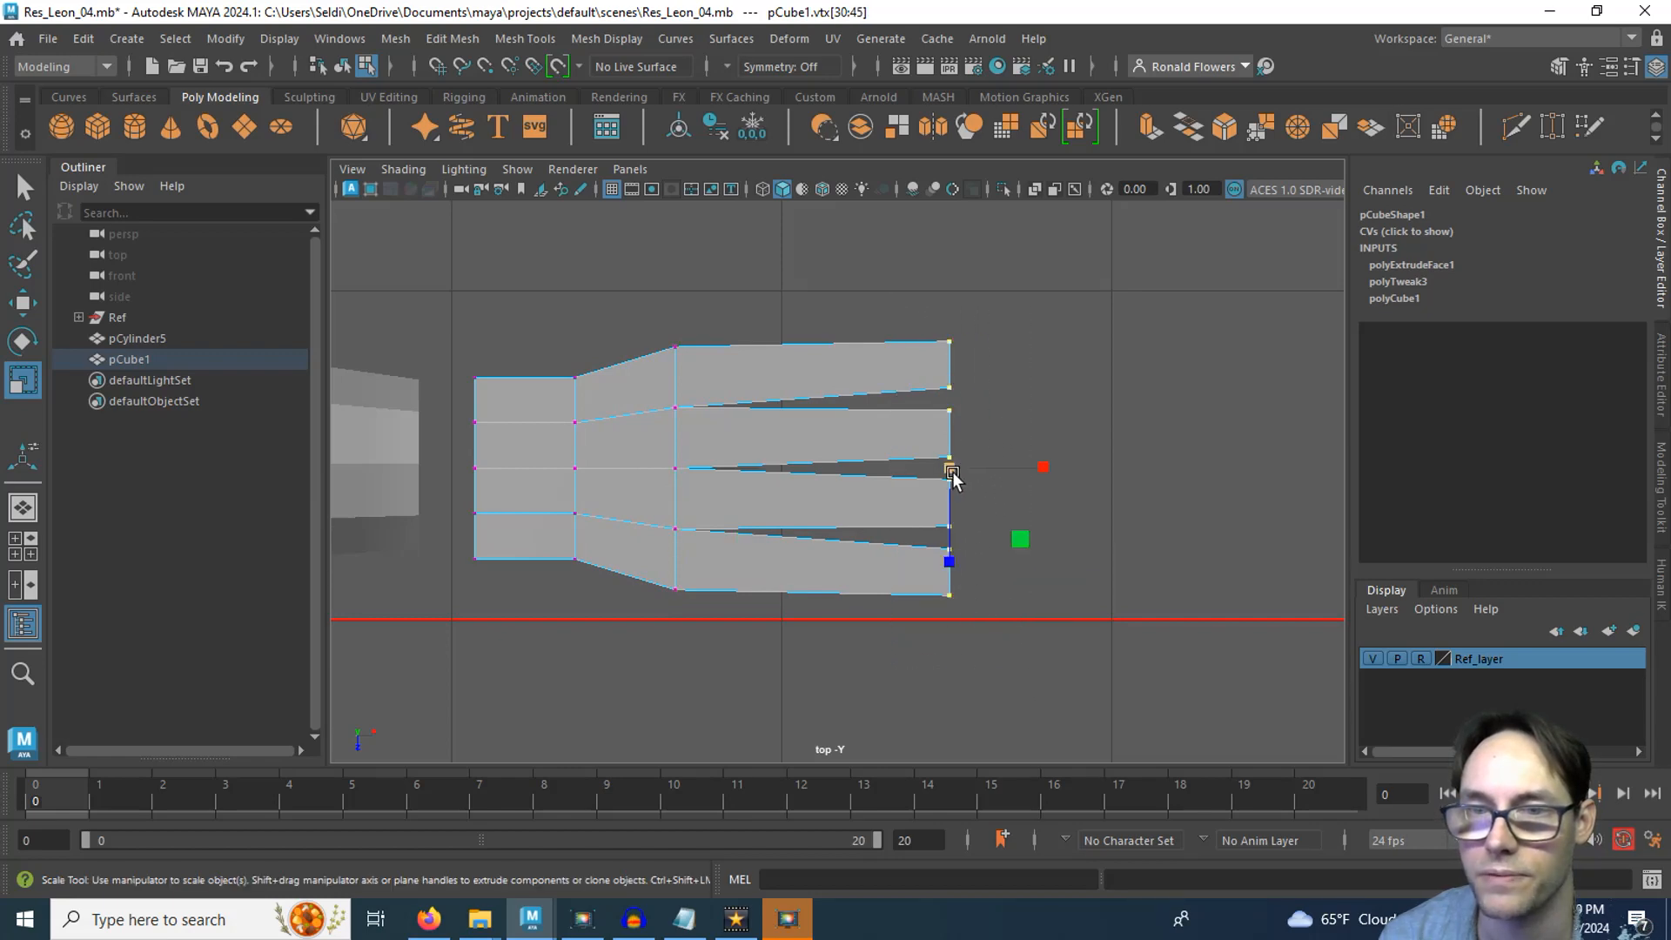
pyautogui.moveTo(949, 468); pyautogui.dragTo(925, 472)
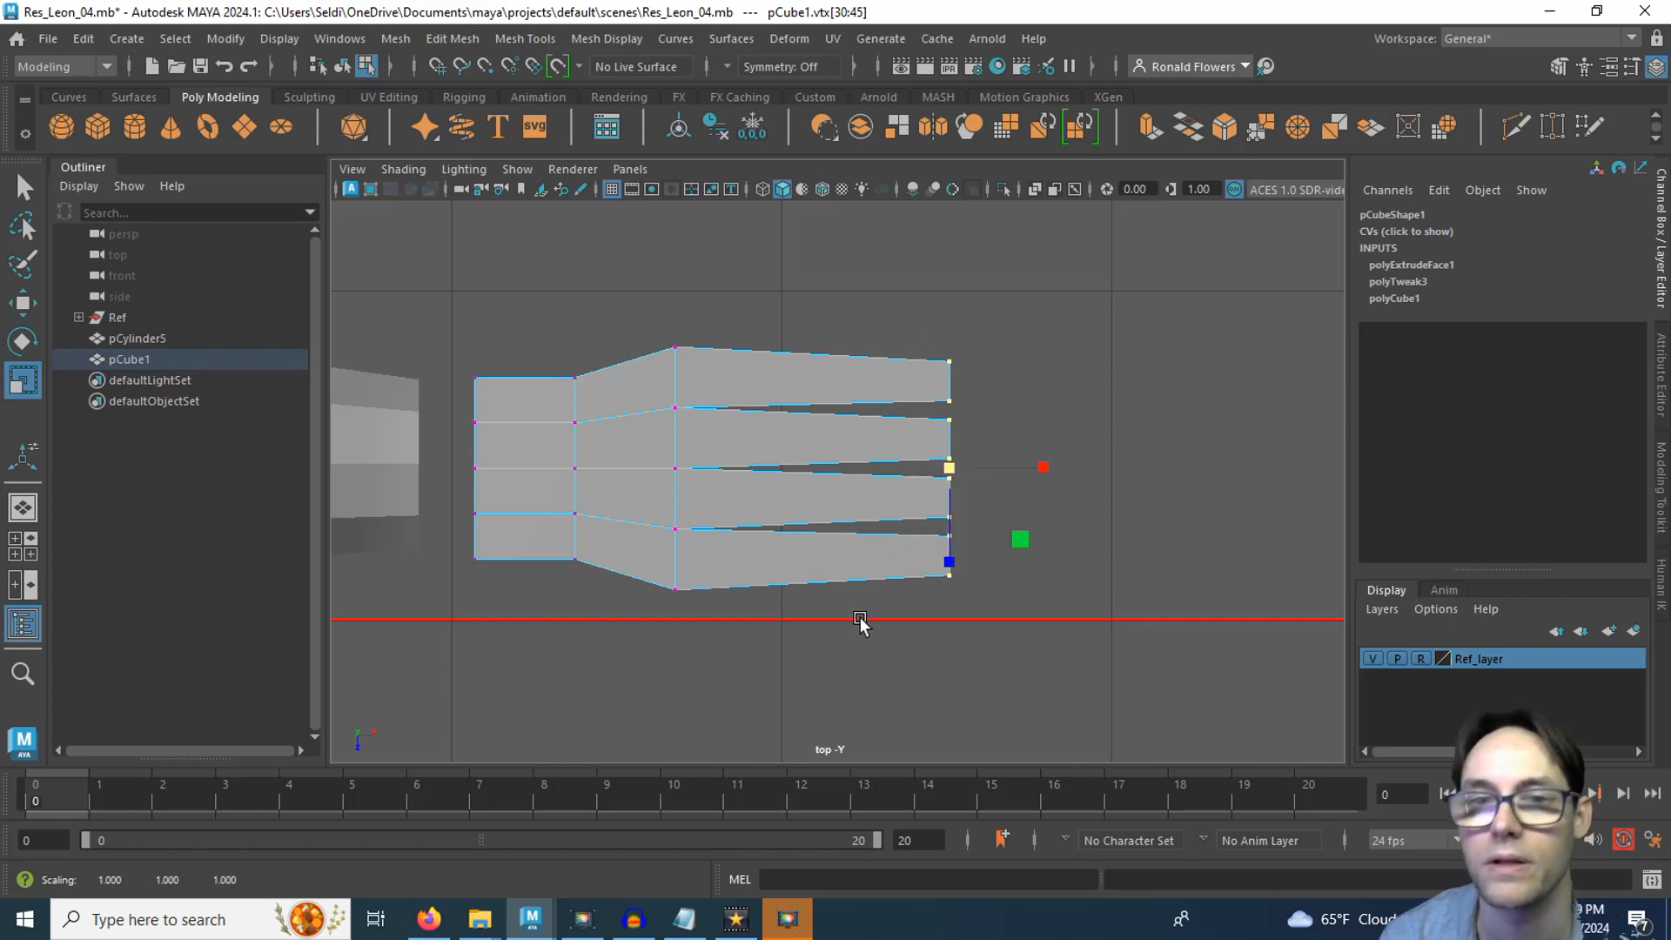
pyautogui.scroll(2, 825, 588)
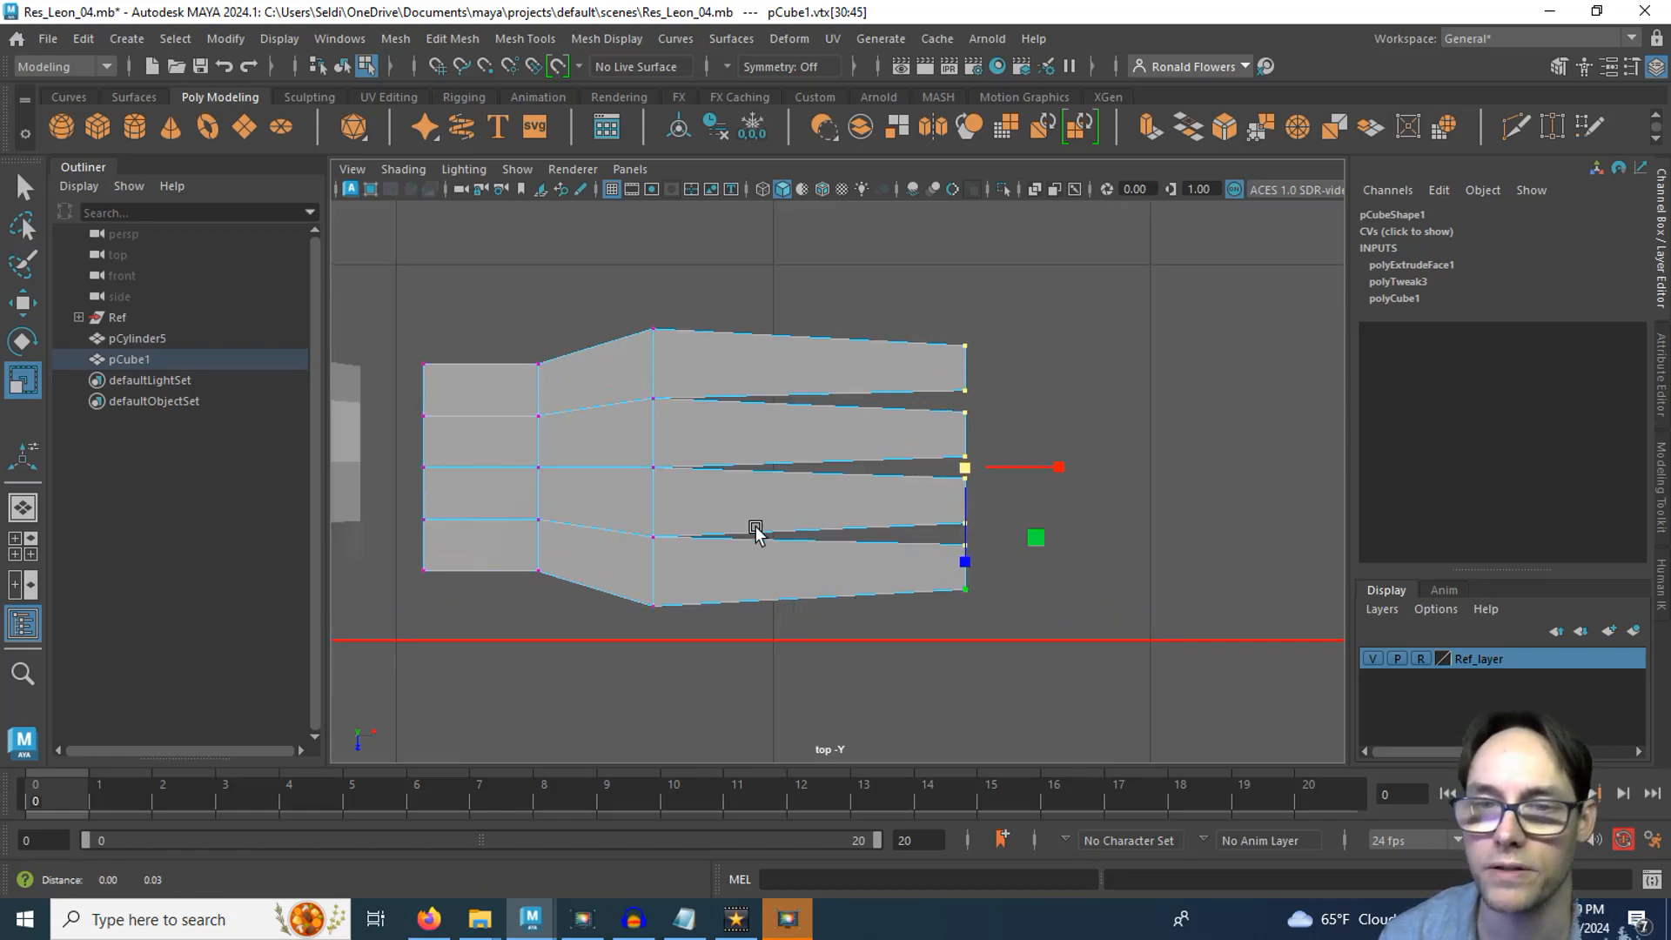
pyautogui.keyDown('alt'); pyautogui.moveTo(758, 533); pyautogui.dragTo(776, 568, button='middle'); pyautogui.keyUp('alt')
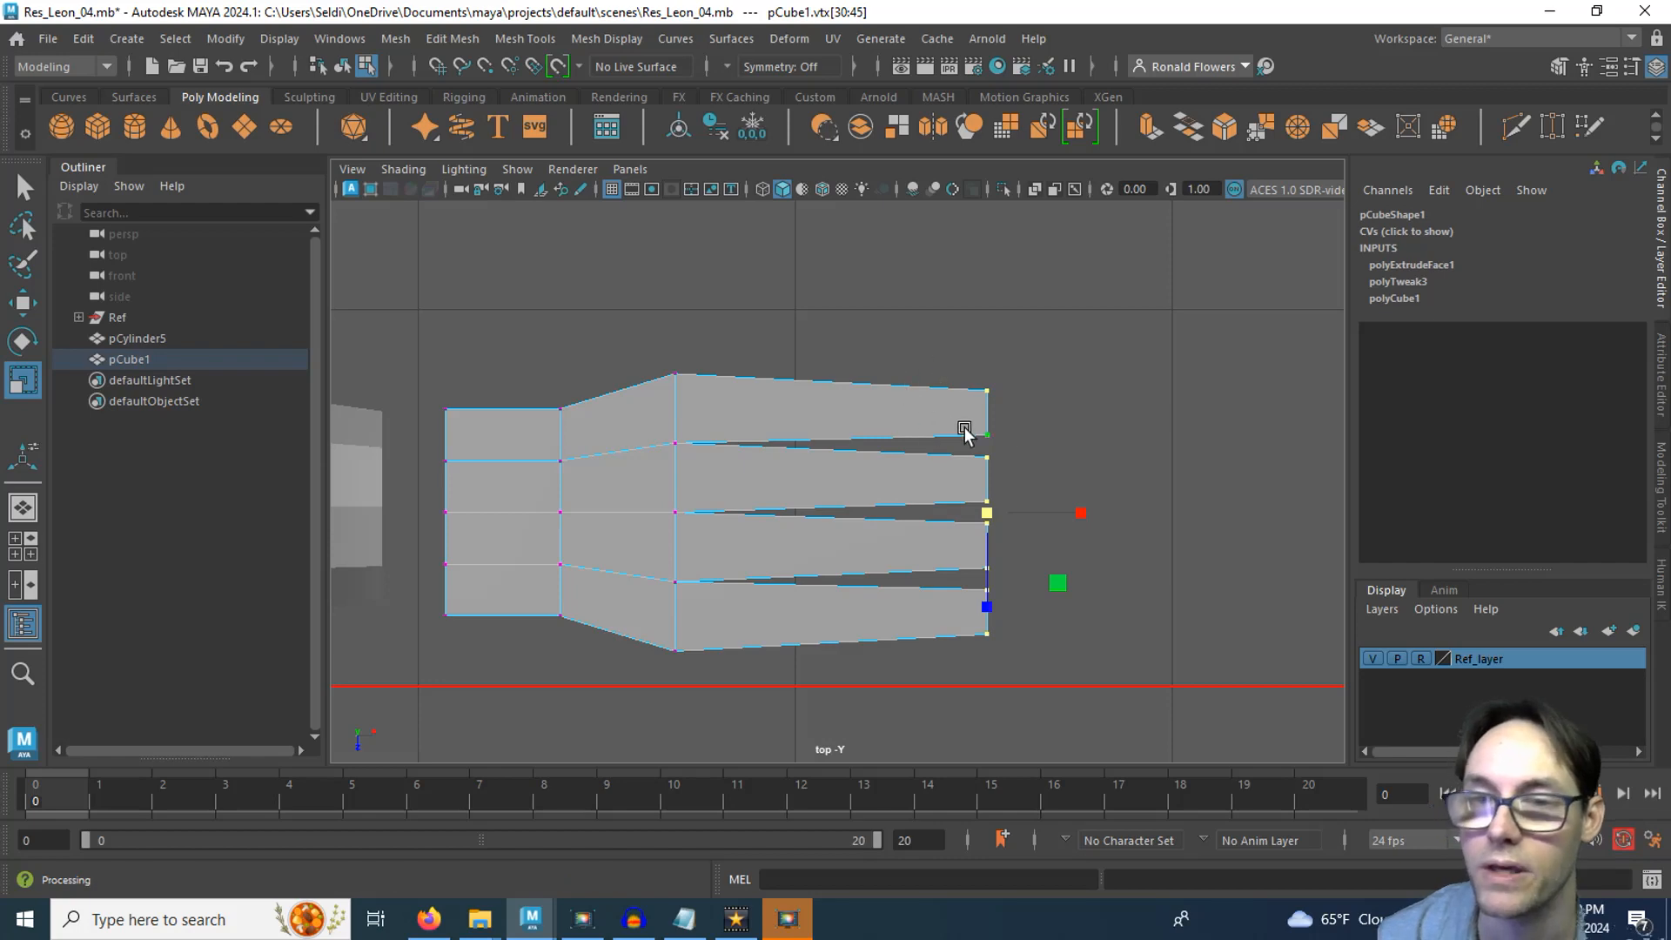
pyautogui.click(1033, 676)
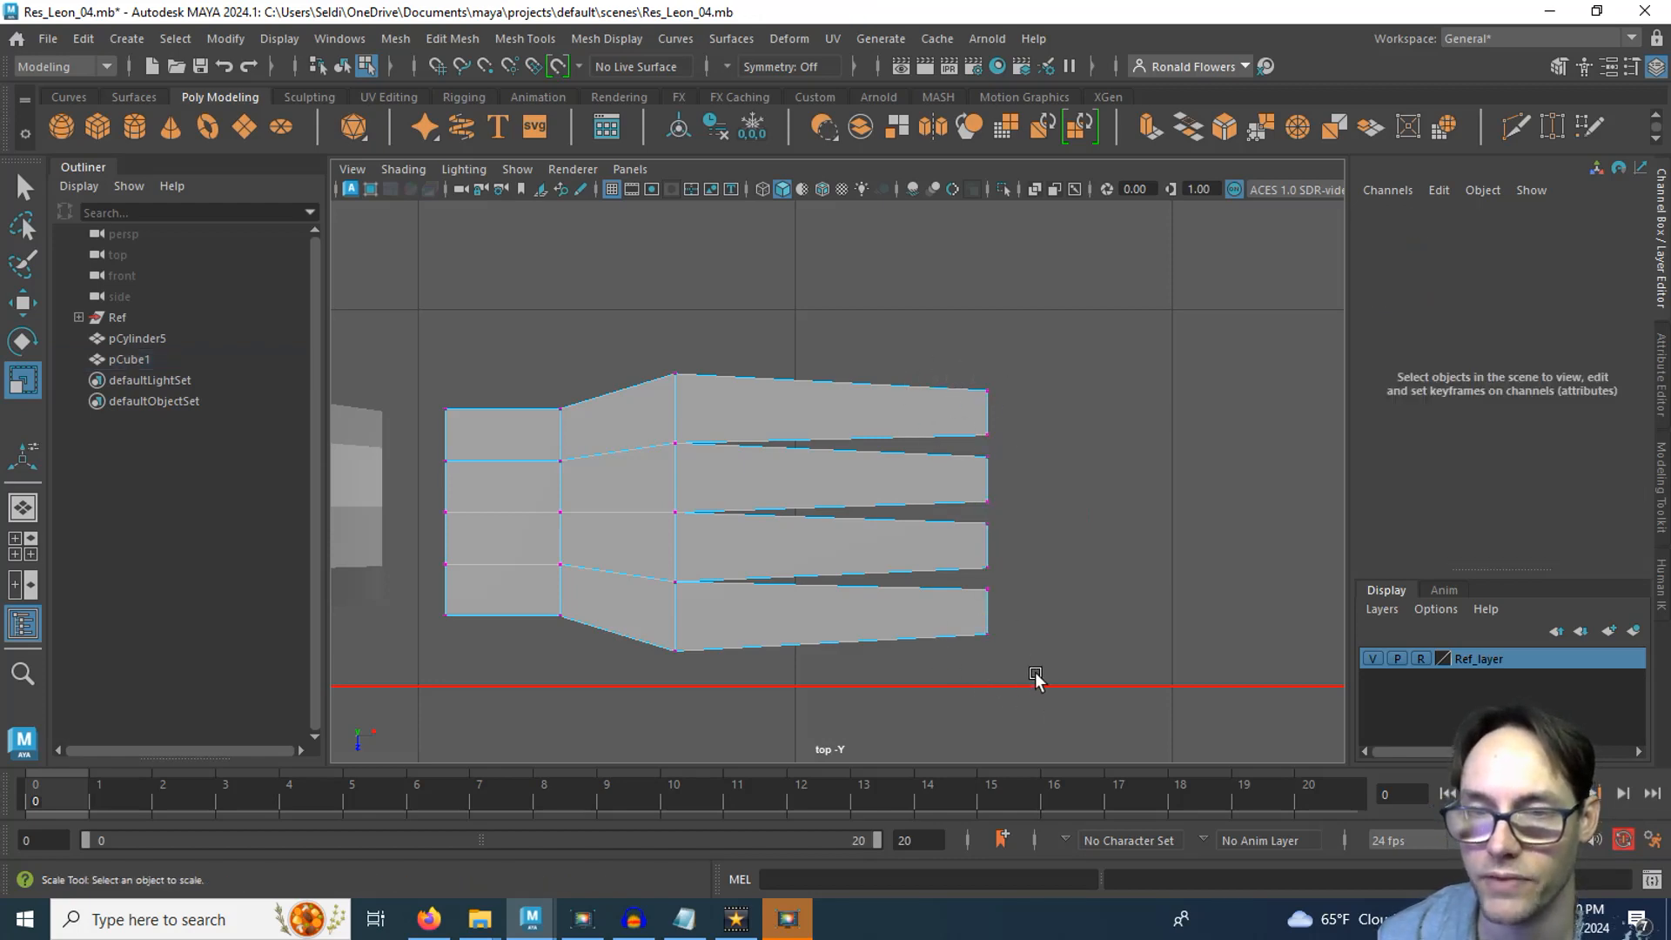
# Select the index fingertip vertices and move them back toward the palm to shorten that finger
pyautogui.scroll(3, 1040, 701)
pyautogui.keyDown('alt'); pyautogui.moveTo(1044, 722); pyautogui.dragTo(1007, 514, button='middle'); pyautogui.keyUp('alt')
pyautogui.moveTo(1025, 493); pyautogui.dragTo(1141, 623)
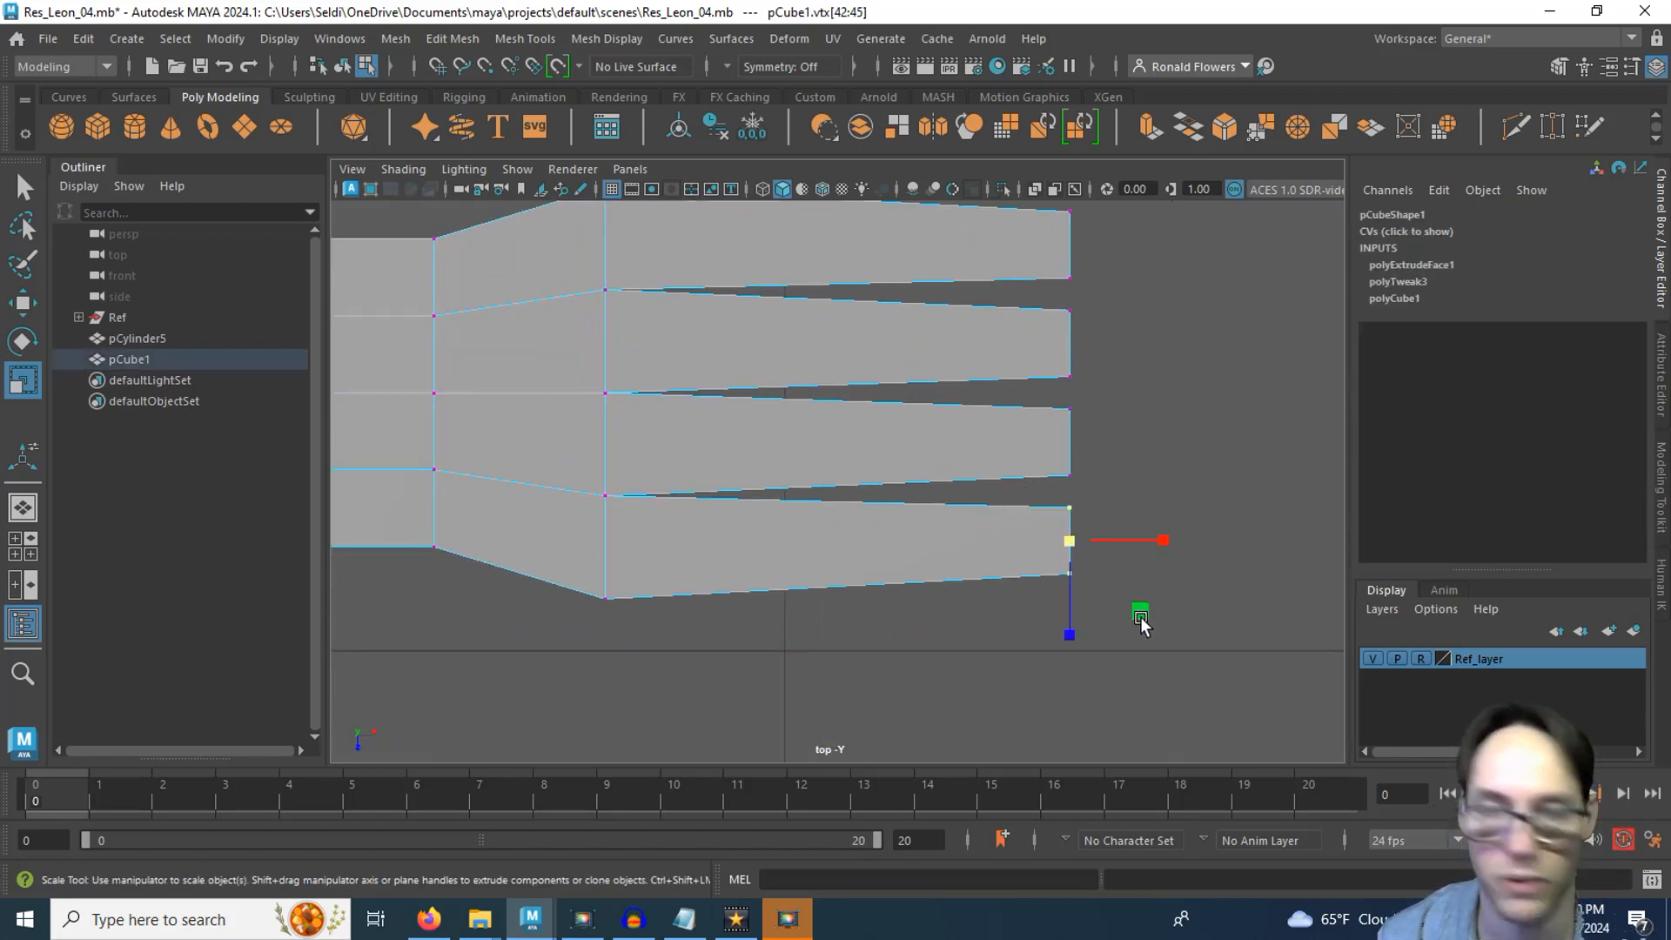
pyautogui.press('w')
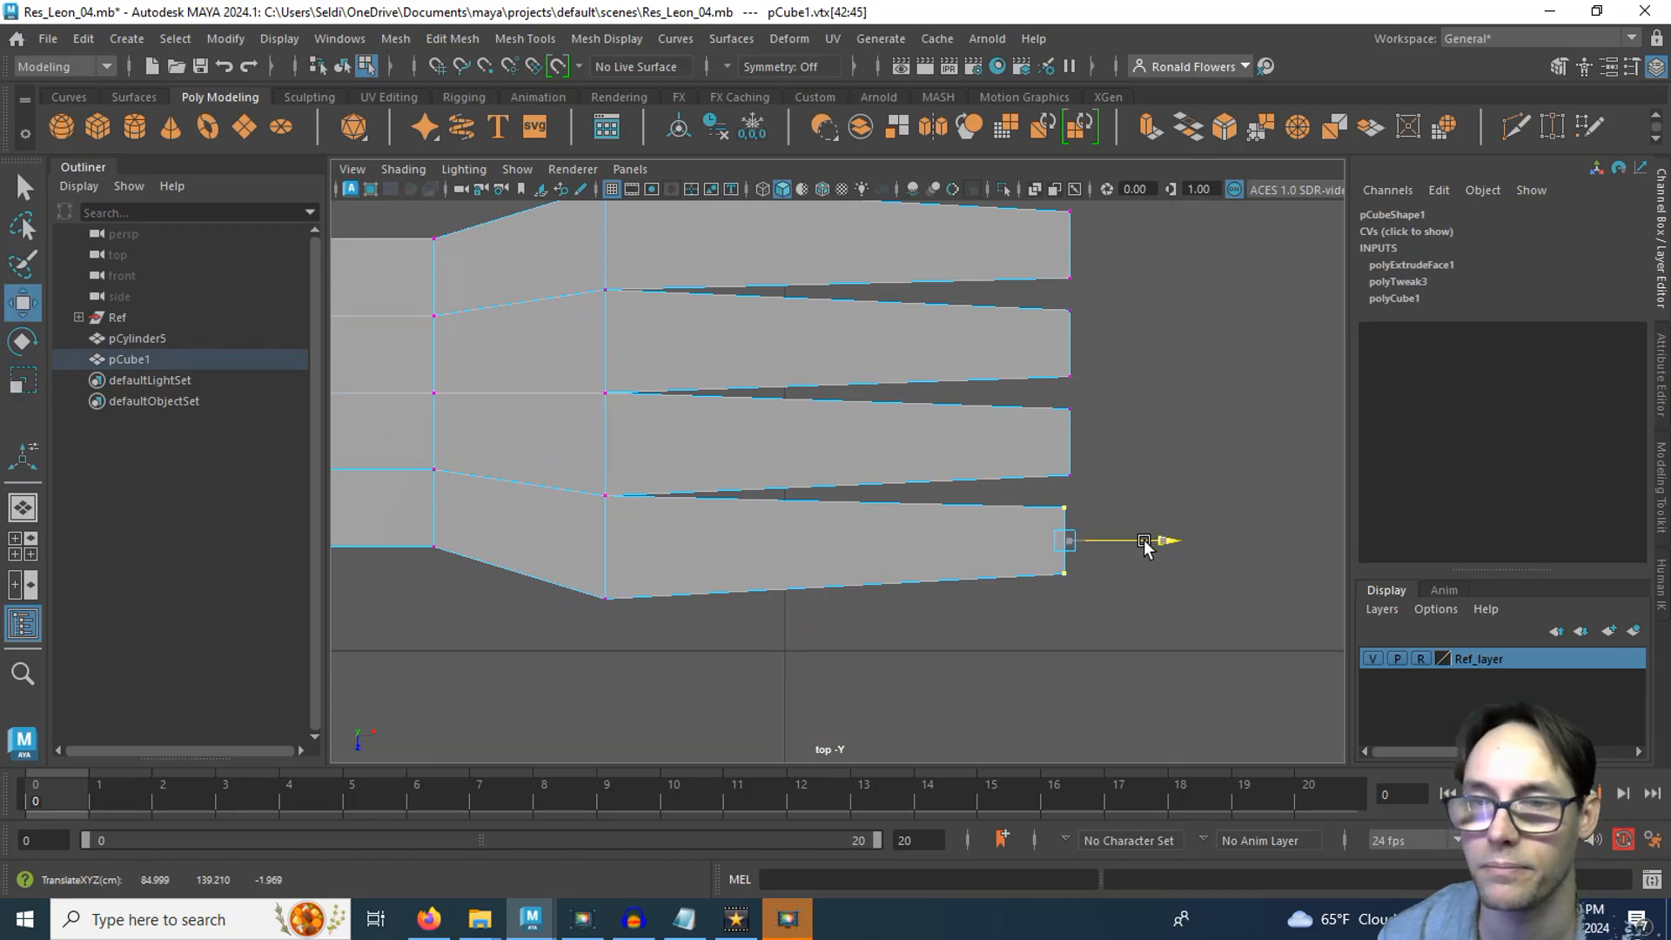
pyautogui.moveTo(1147, 540); pyautogui.dragTo(1091, 539)
# Pull the ring fingertip vertices back to about X 84.2 and the little fingertip vertices to about X 83.2
pyautogui.keyDown('alt'); pyautogui.moveTo(1115, 315); pyautogui.dragTo(1115, 389, button='middle'); pyautogui.keyUp('alt')
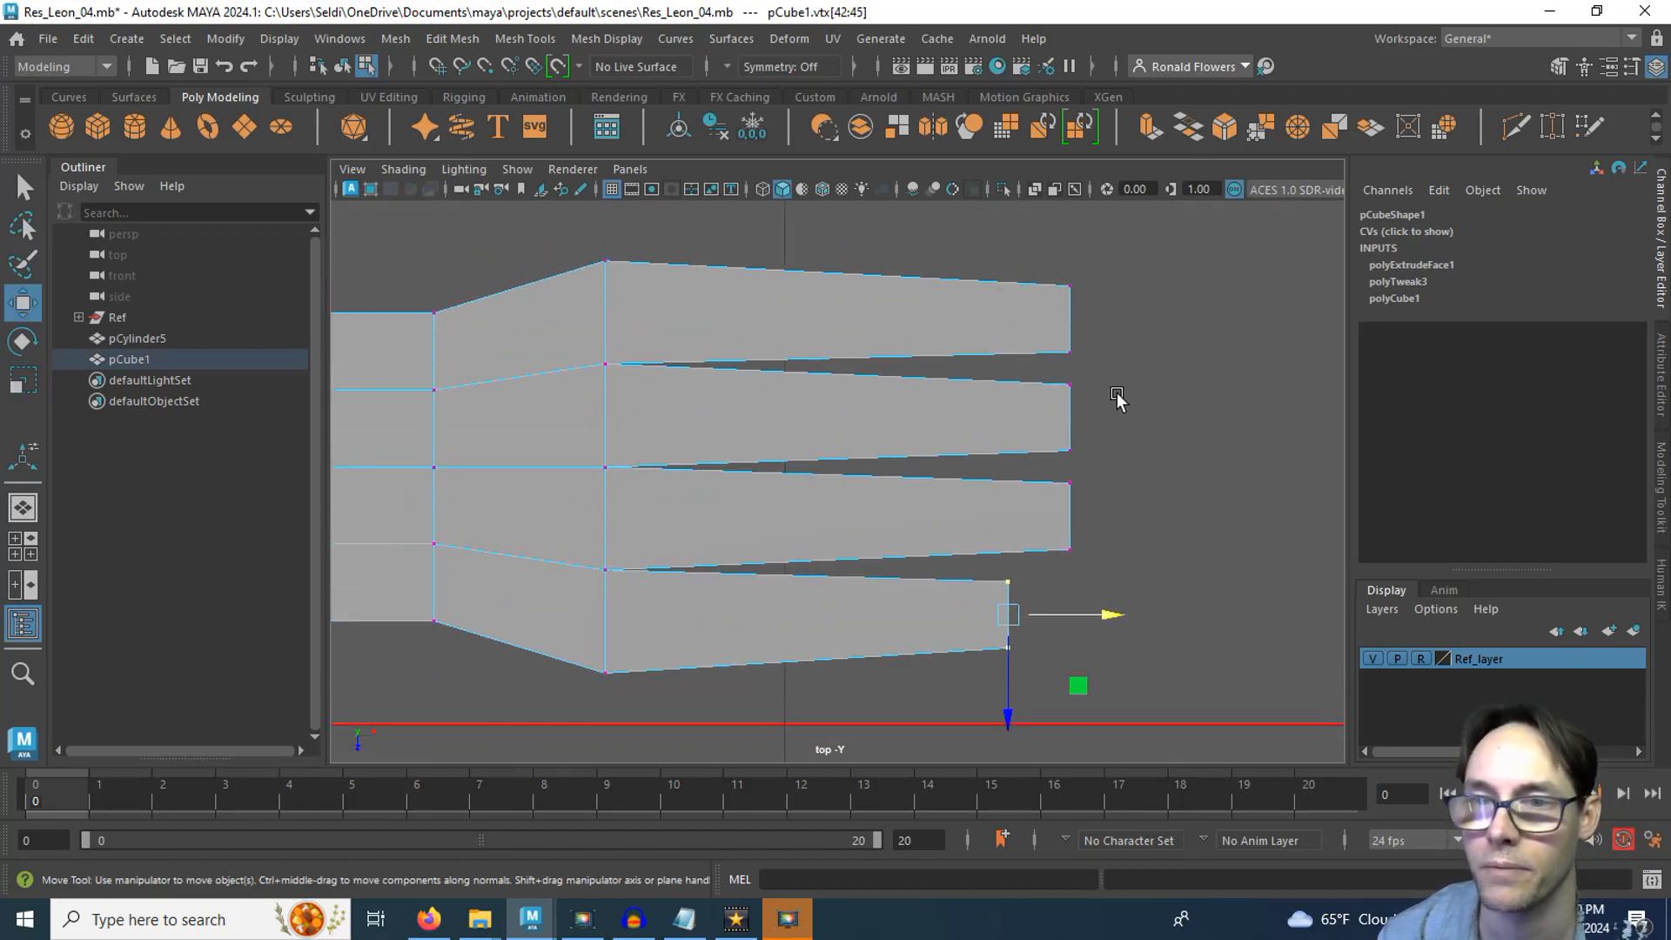
pyautogui.moveTo(1125, 369); pyautogui.dragTo(1045, 466)
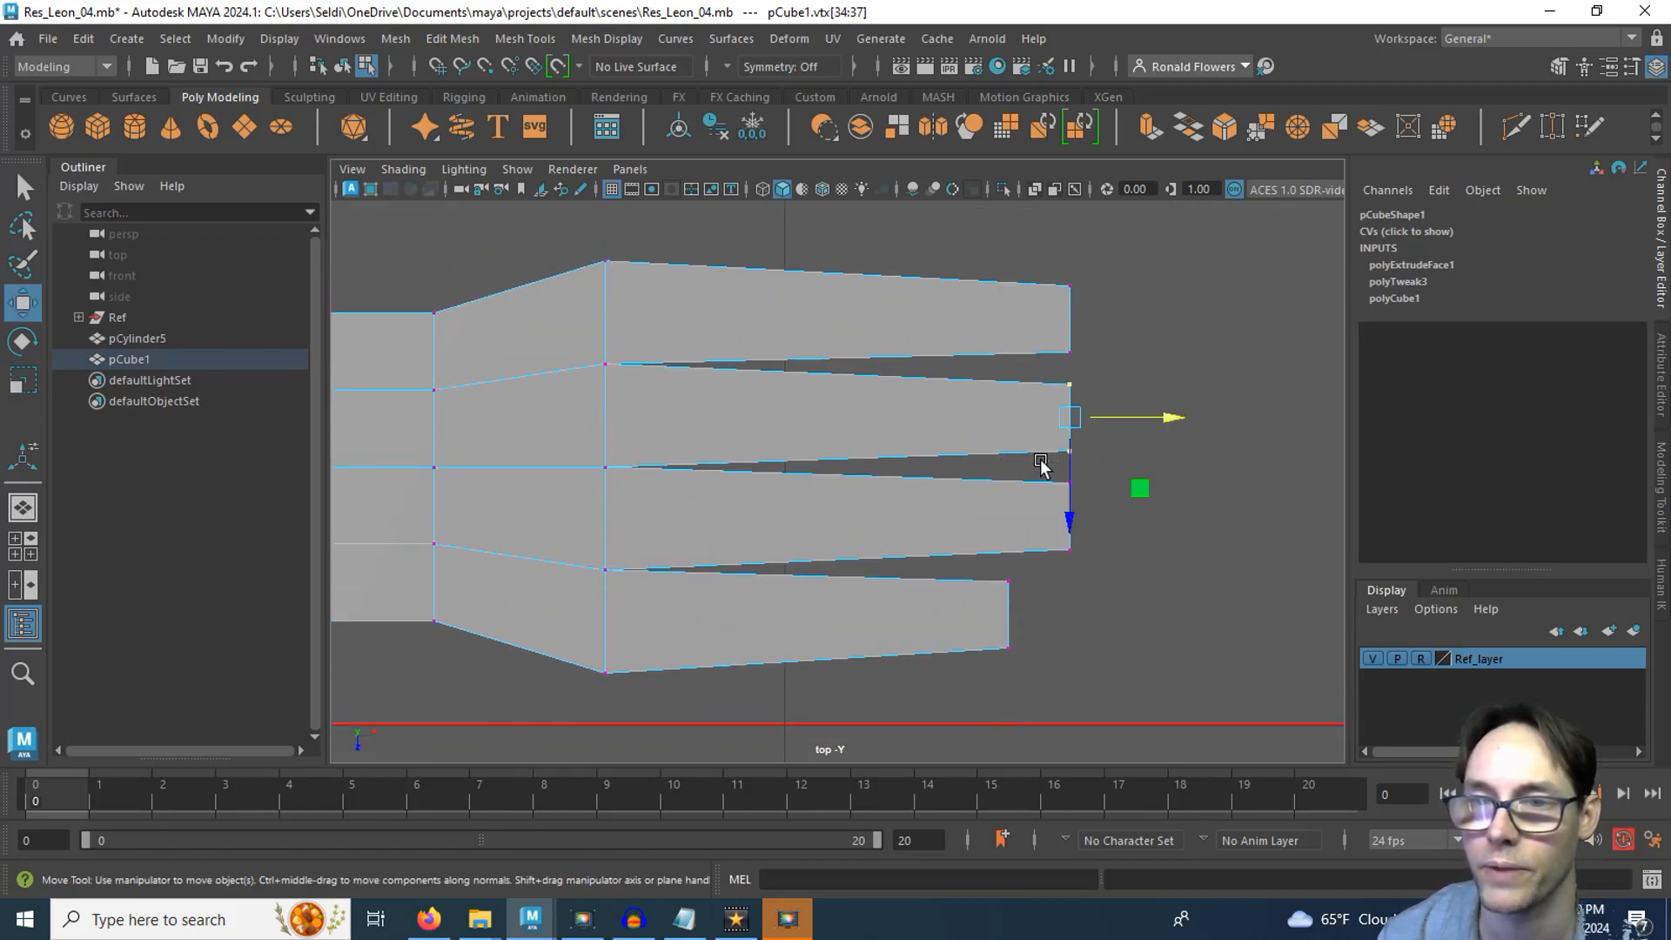
pyautogui.click(1159, 422)
pyautogui.moveTo(1159, 422); pyautogui.dragTo(1114, 424)
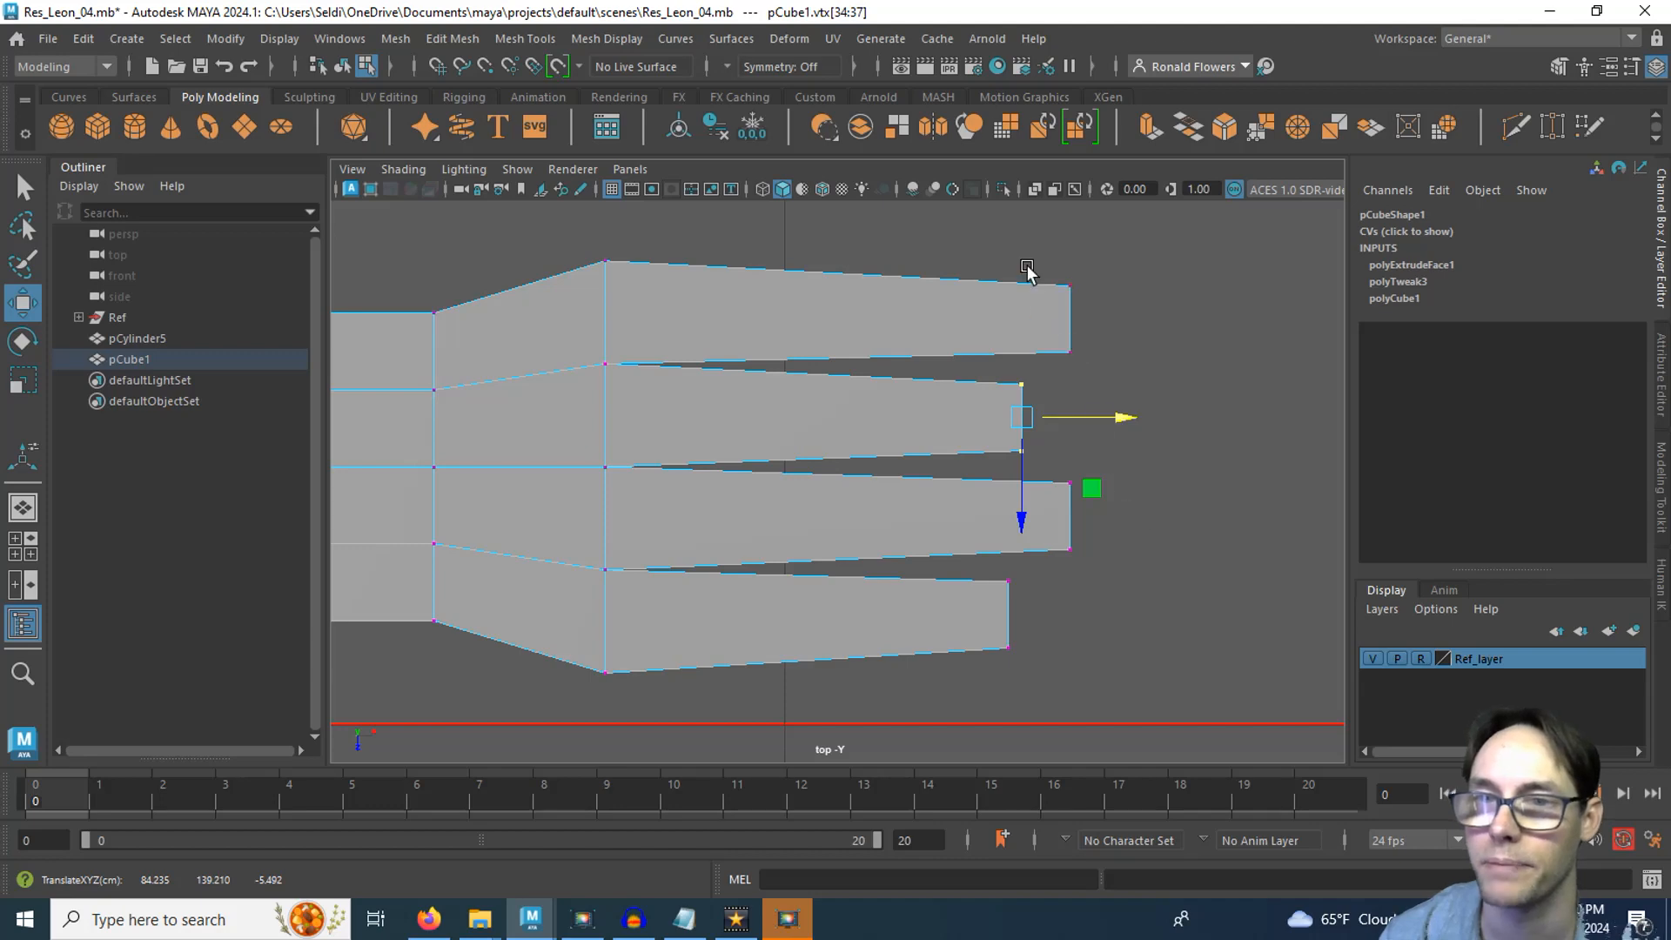
pyautogui.moveTo(1030, 268); pyautogui.dragTo(1054, 324)
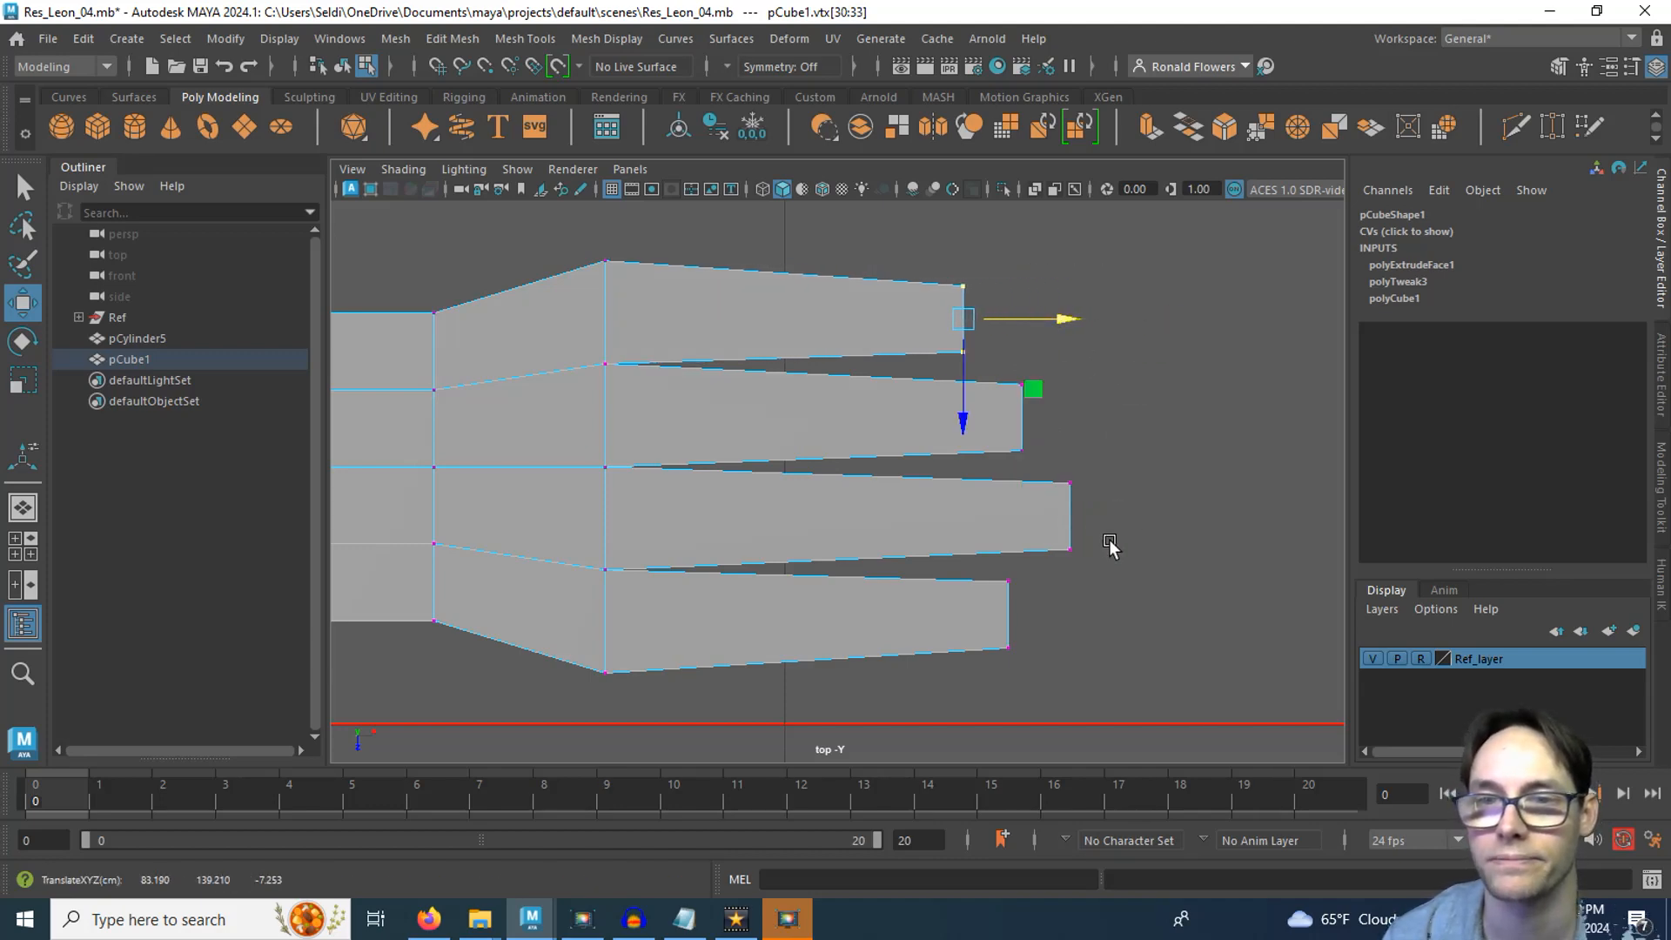
# Select all vertices of the ring and little fingers, including their knuckles, and scale them down slightly
pyautogui.scroll(-2, 1114, 544)
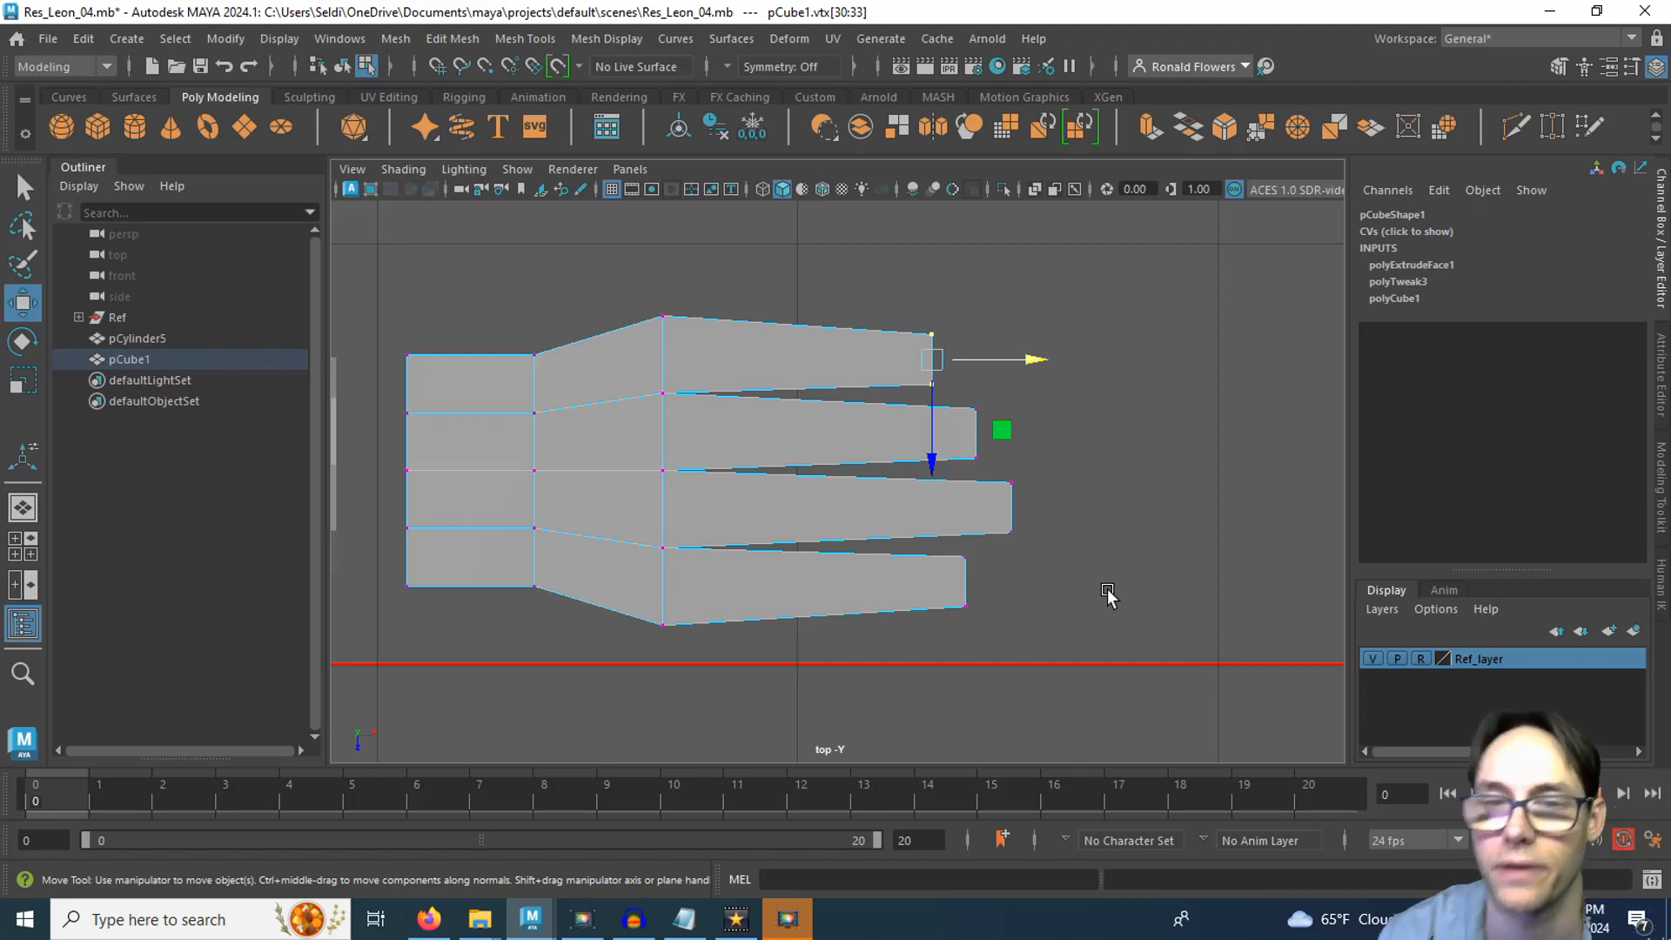
pyautogui.moveTo(626, 279); pyautogui.dragTo(987, 500)
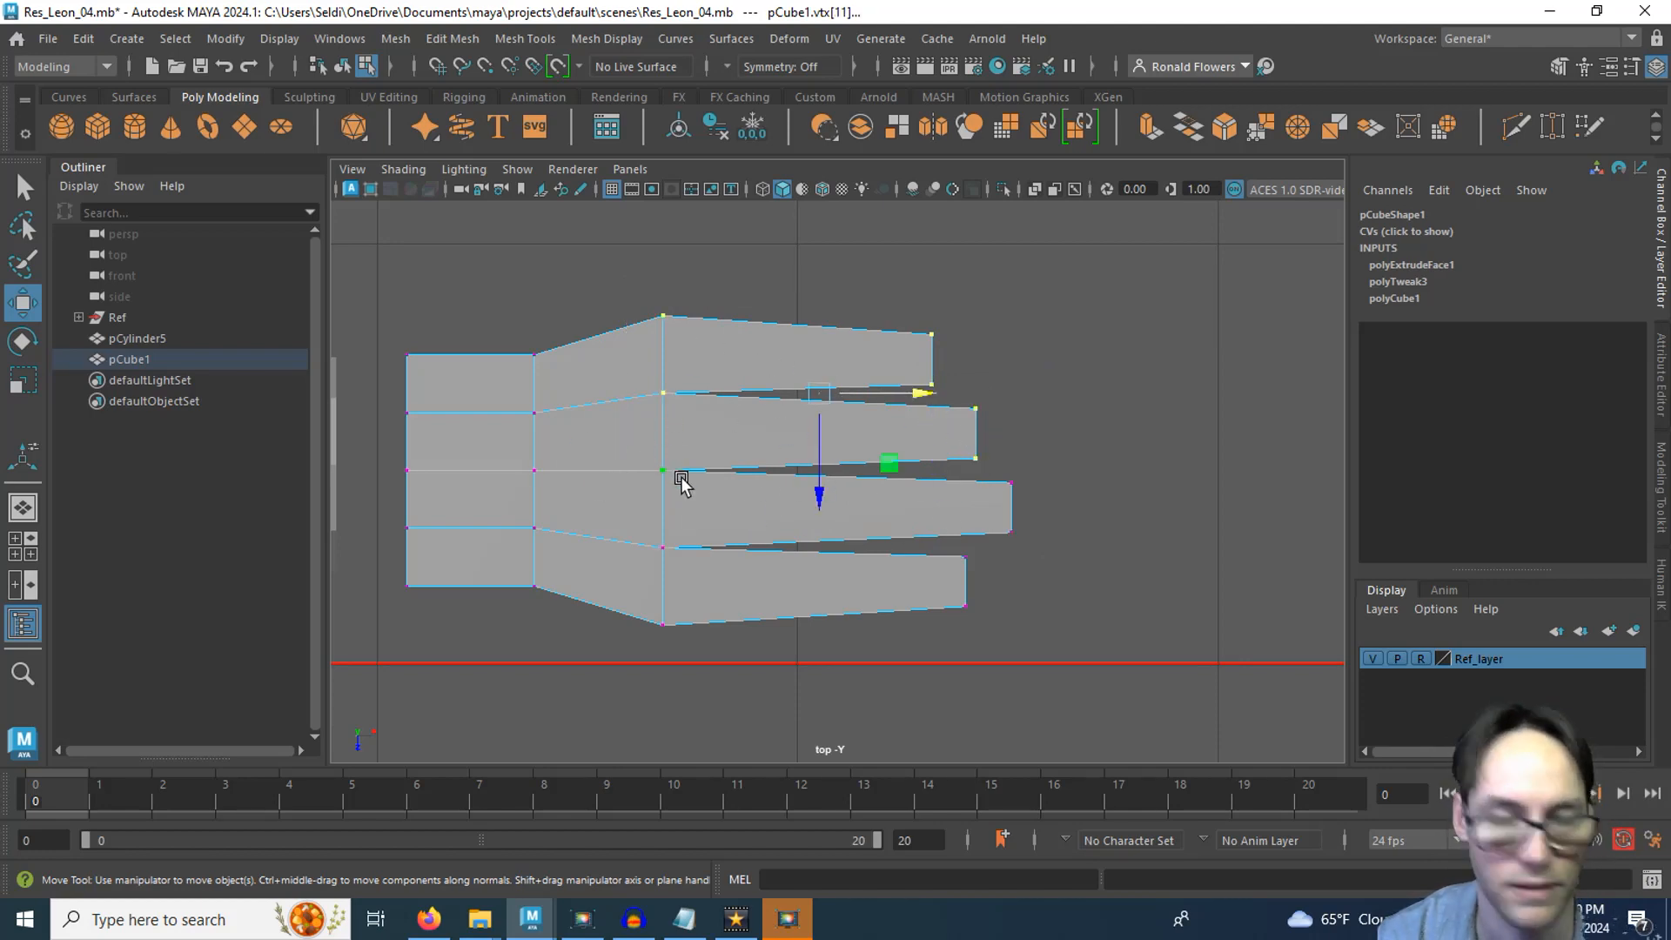
pyautogui.press('r')
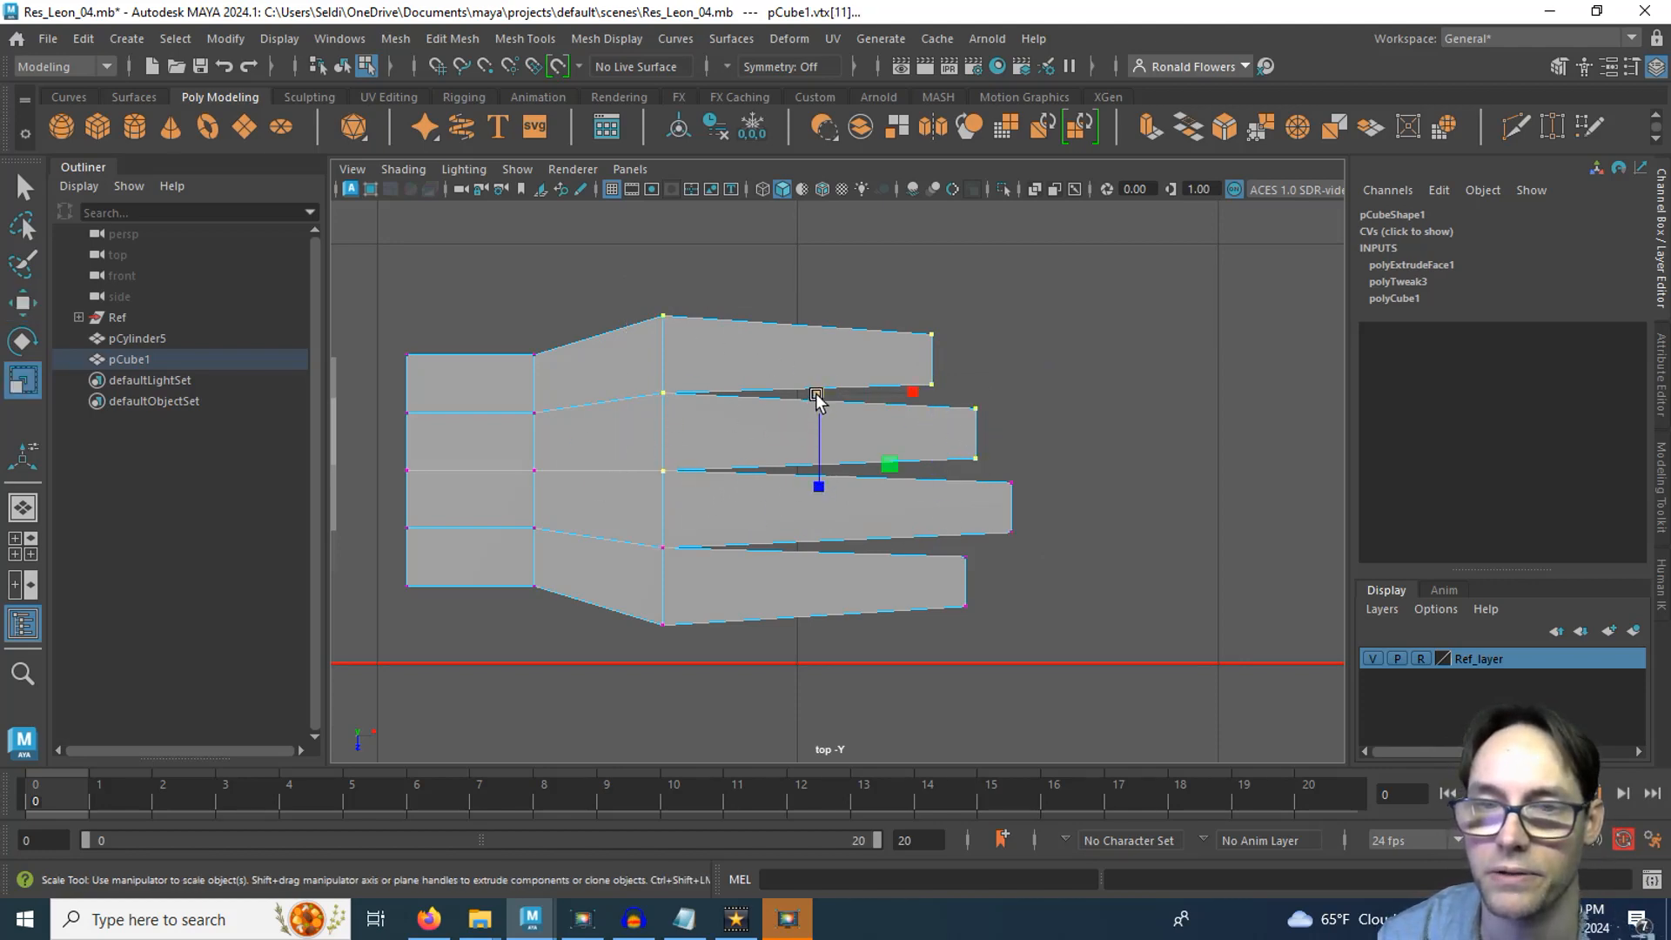
pyautogui.moveTo(816, 395); pyautogui.dragTo(801, 388)
pyautogui.press('w')
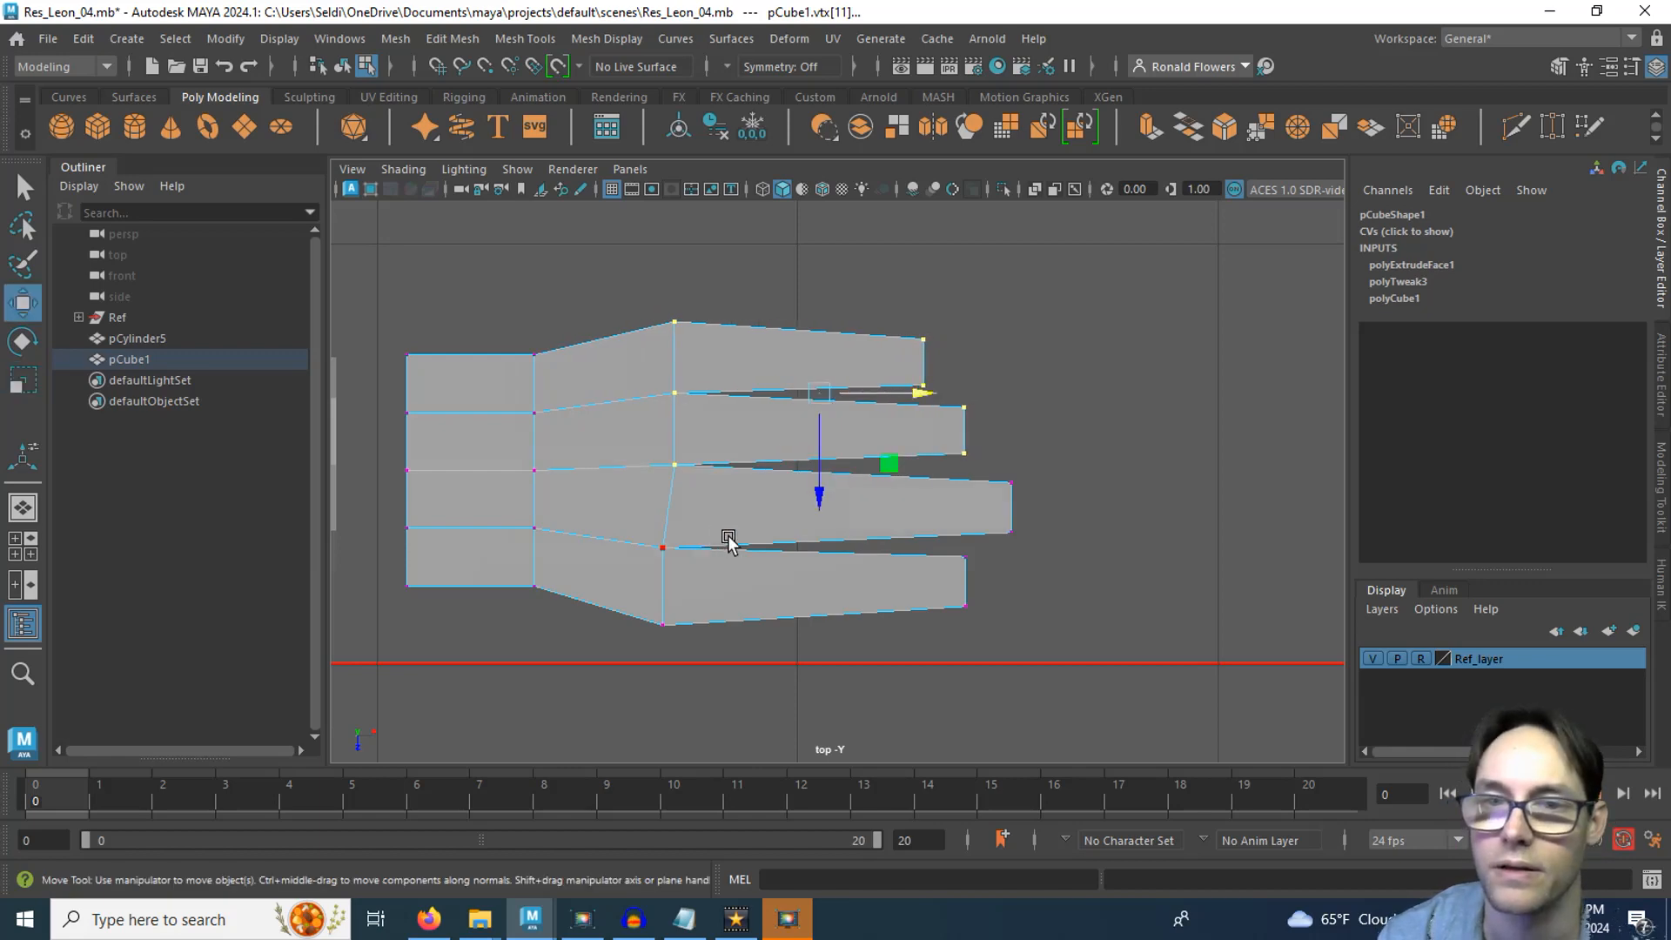
# Move the ring and little fingers back to about X 80.2, and scale the index finger's vertices down slightly
pyautogui.moveTo(904, 394); pyautogui.dragTo(896, 396)
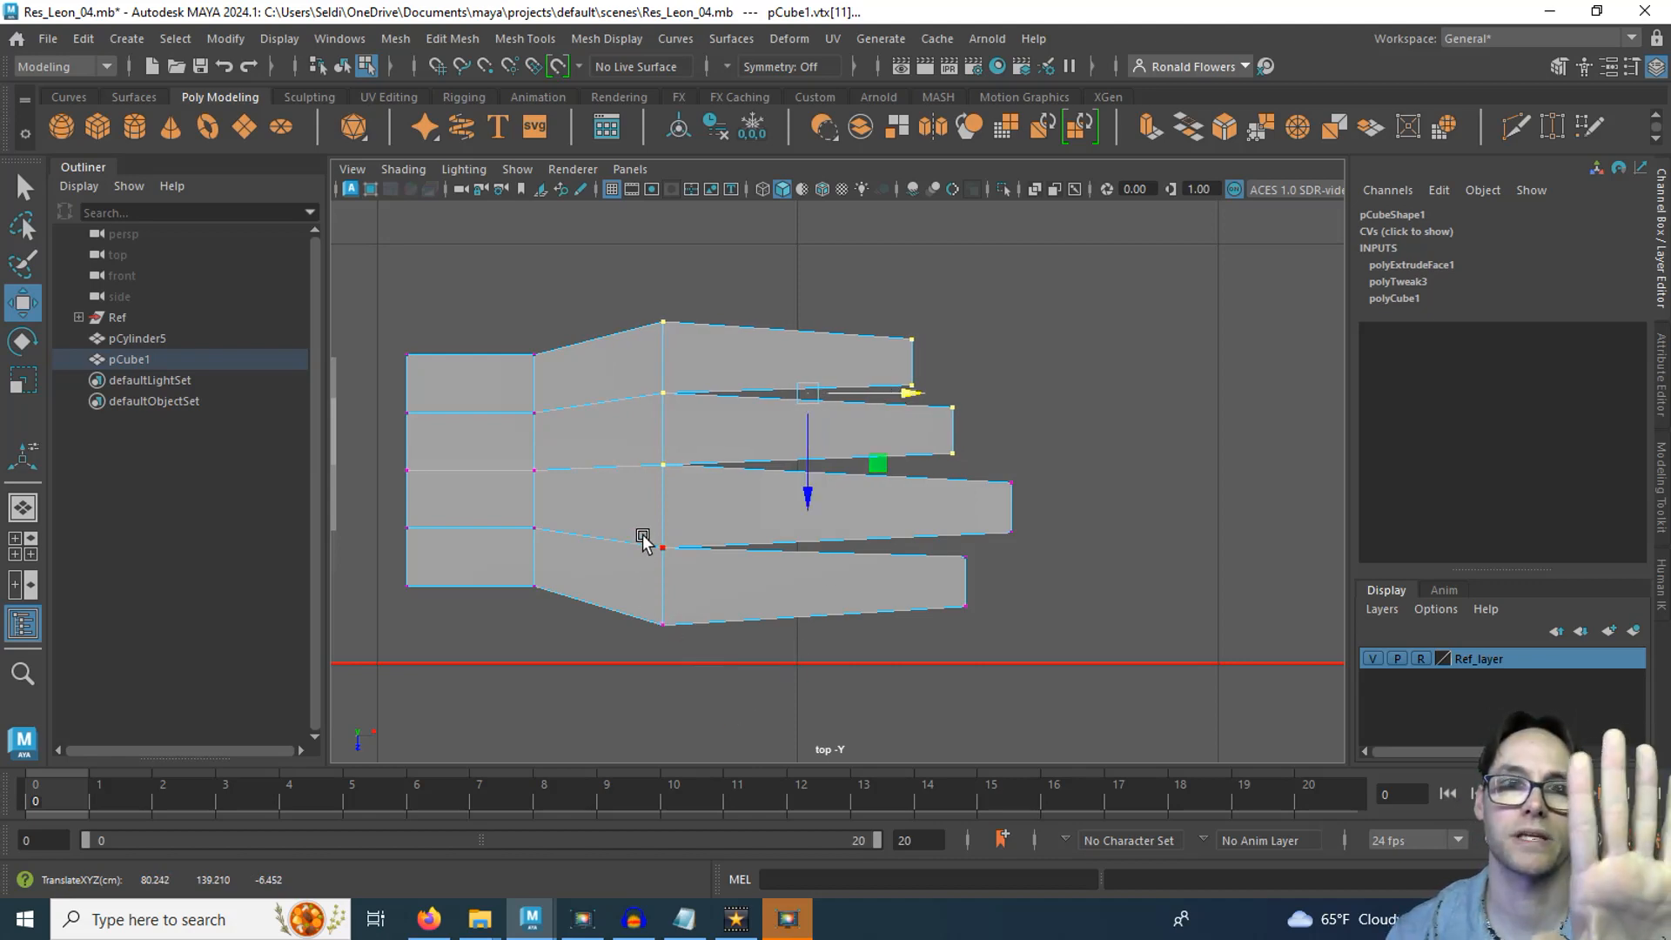
pyautogui.moveTo(649, 544); pyautogui.dragTo(992, 661)
pyautogui.press('r')
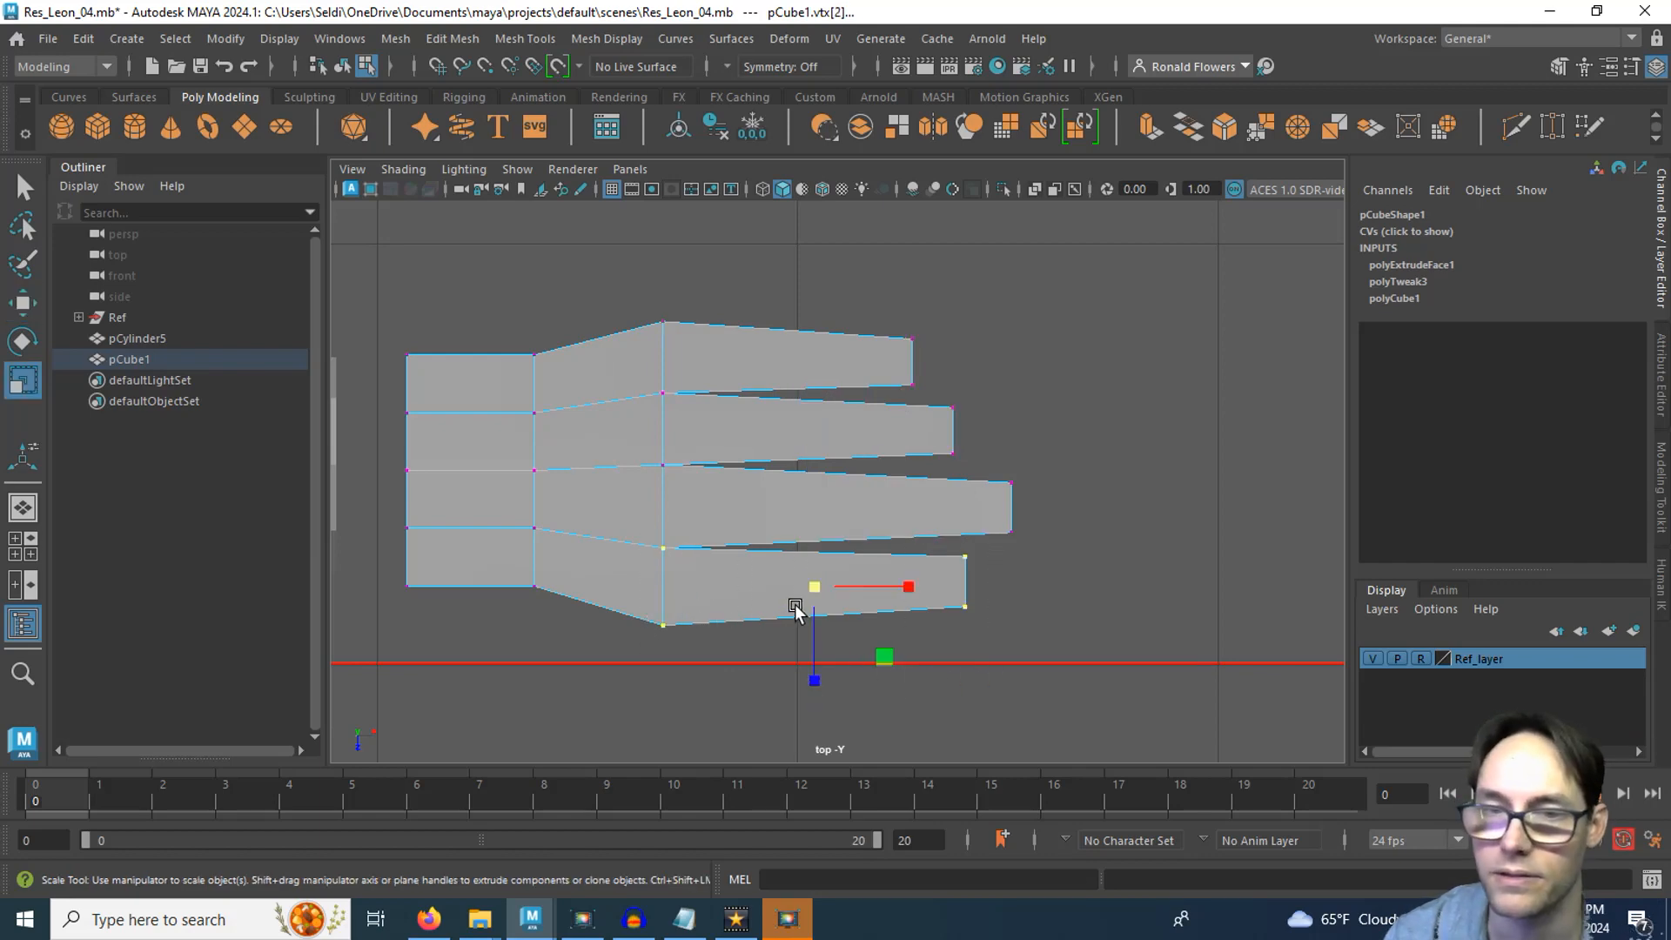
pyautogui.moveTo(807, 596); pyautogui.dragTo(792, 593)
pyautogui.press('w')
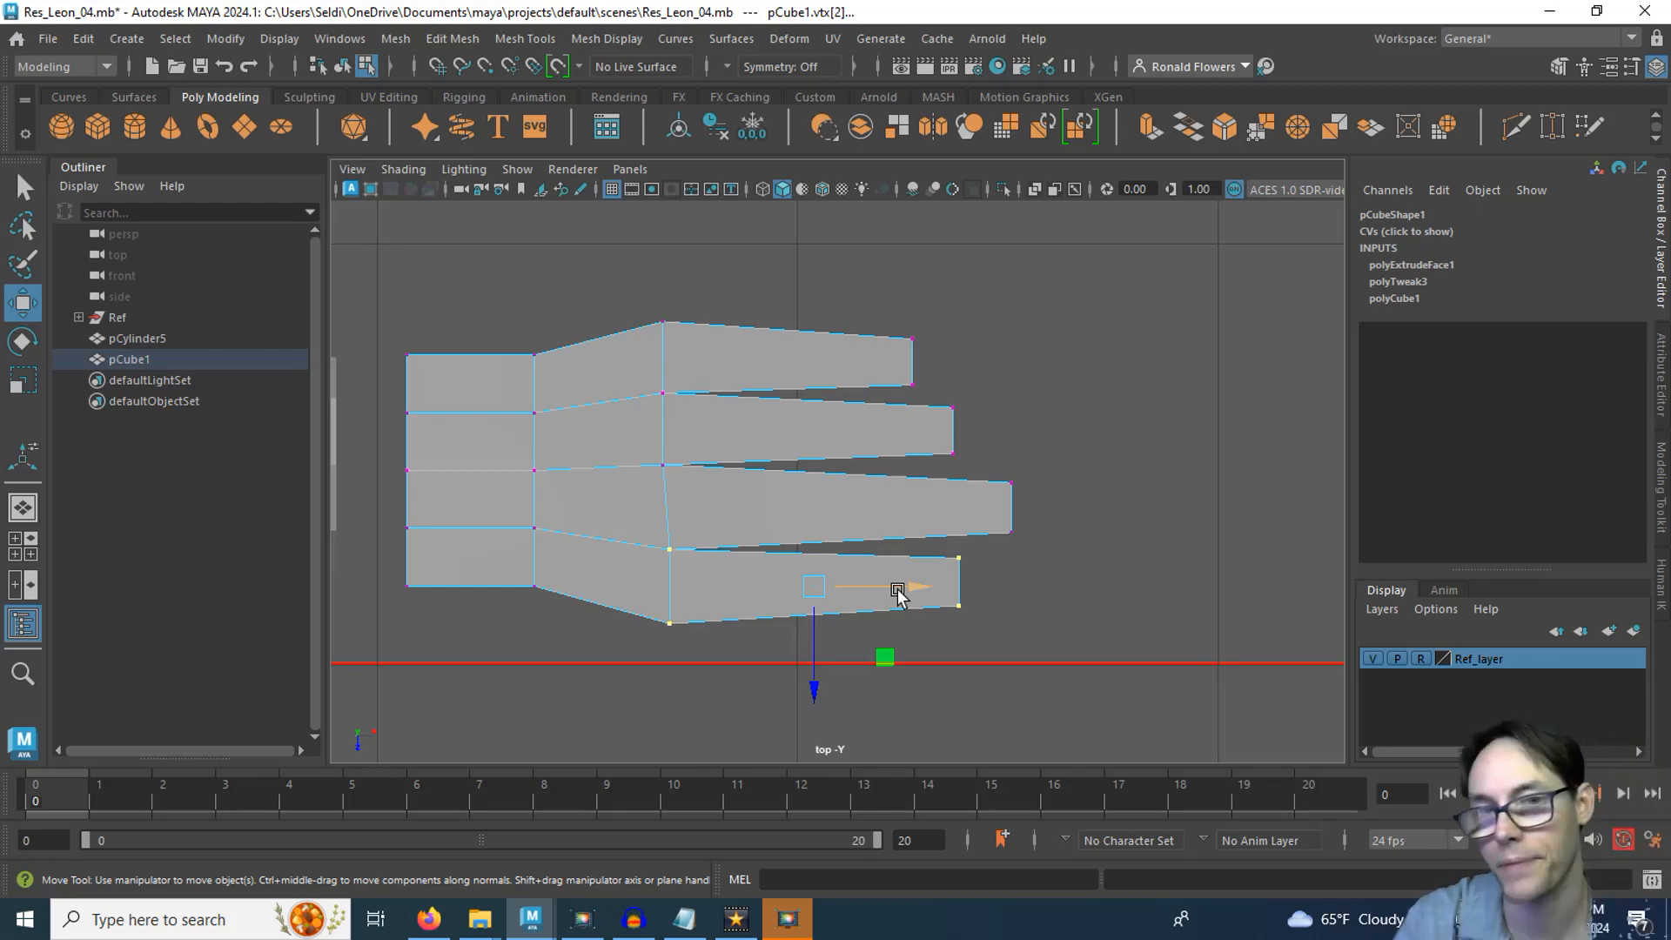
pyautogui.moveTo(906, 578); pyautogui.dragTo(895, 578)
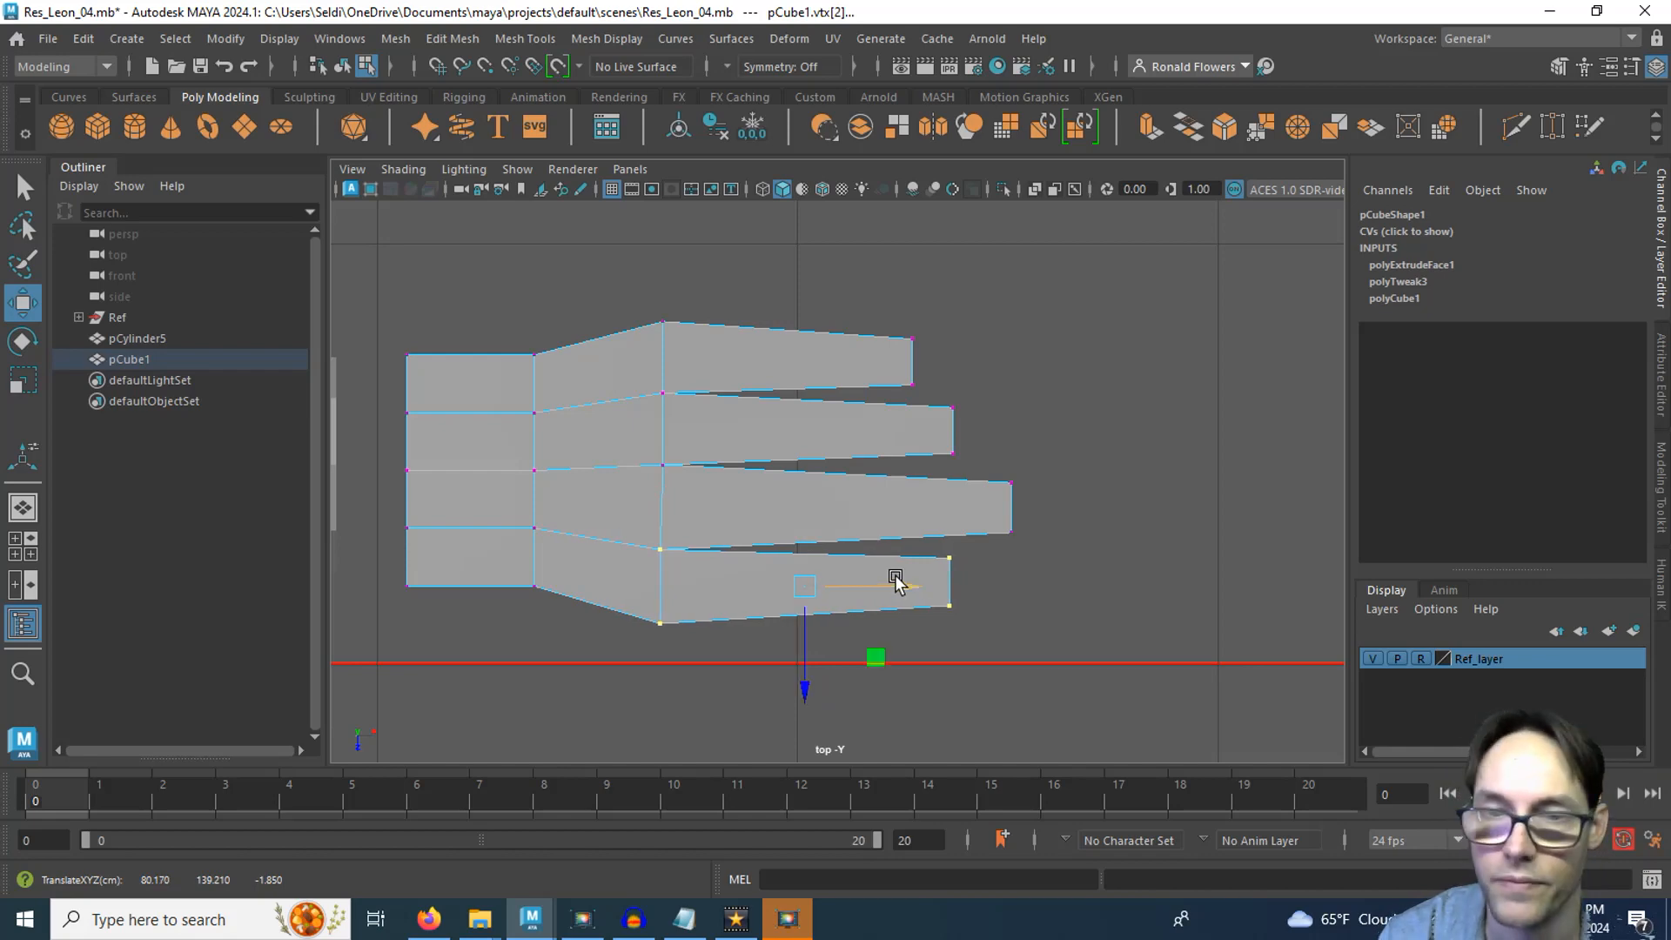
pyautogui.hotkey('ctrl', 'z')
# Pull the finger knuckle vertices back toward the wrist, with the ring and little finger knuckles set farthest back, and clear the selection
pyautogui.moveTo(653, 537); pyautogui.dragTo(737, 587)
pyautogui.moveTo(650, 380); pyautogui.dragTo(732, 429)
pyautogui.moveTo(617, 309); pyautogui.dragTo(728, 358)
pyautogui.click(884, 690)
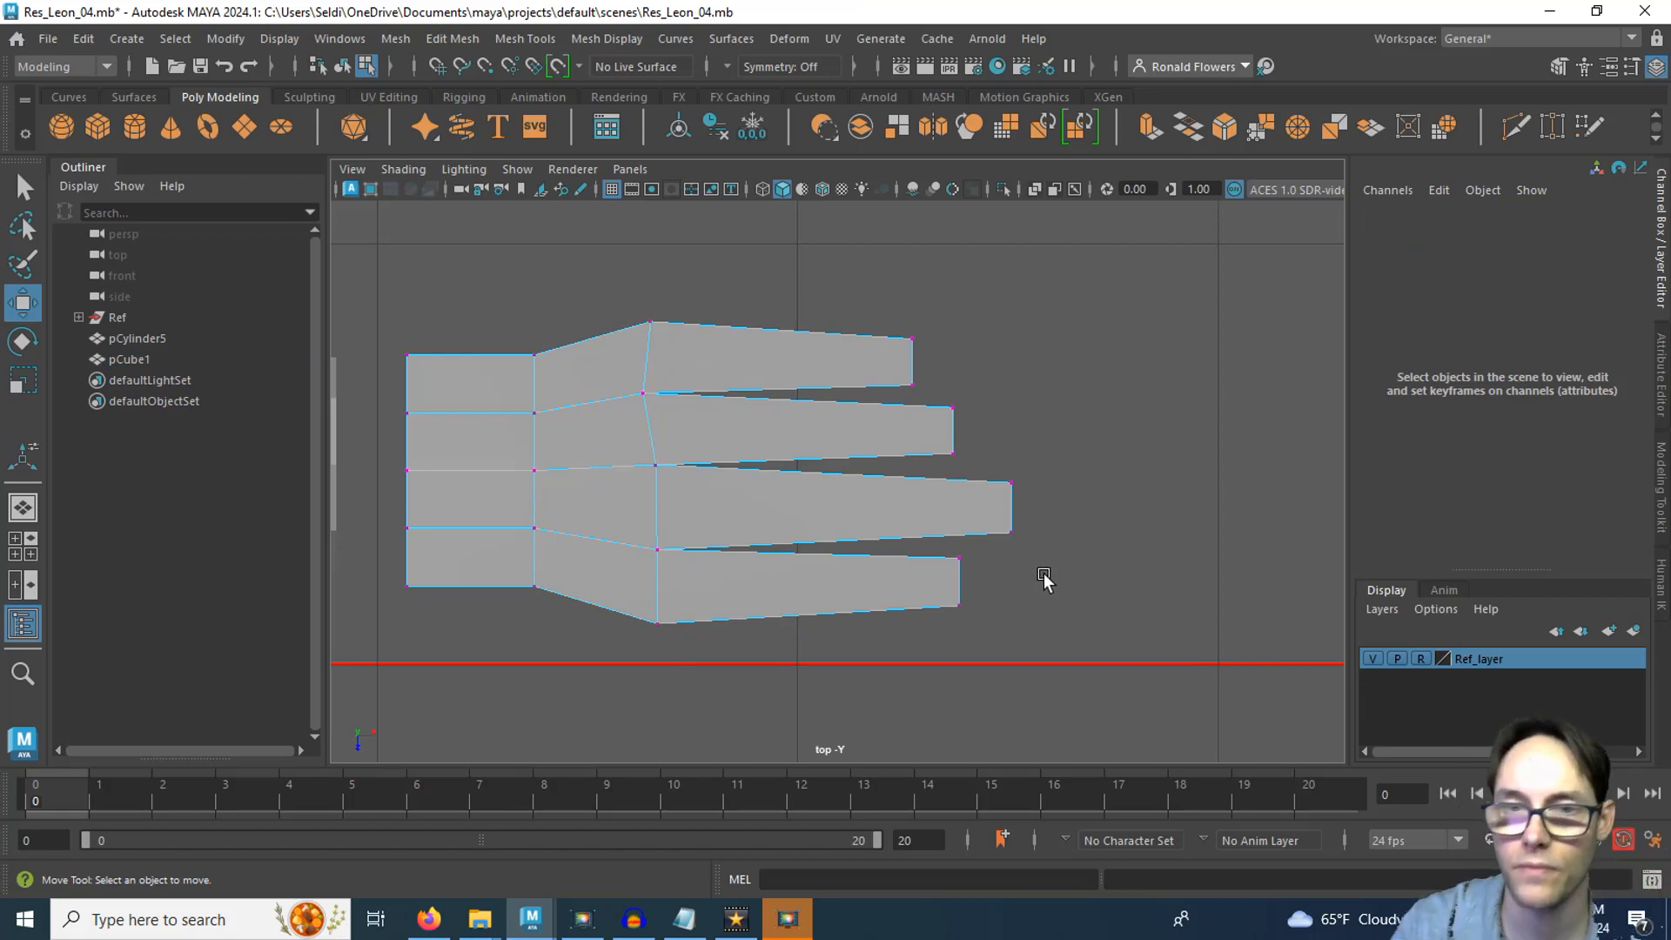
# Scale the middle finger's knuckle vertices down to about 0.98 and clear the selection
pyautogui.moveTo(632, 454); pyautogui.dragTo(657, 517)
pyautogui.press('r')
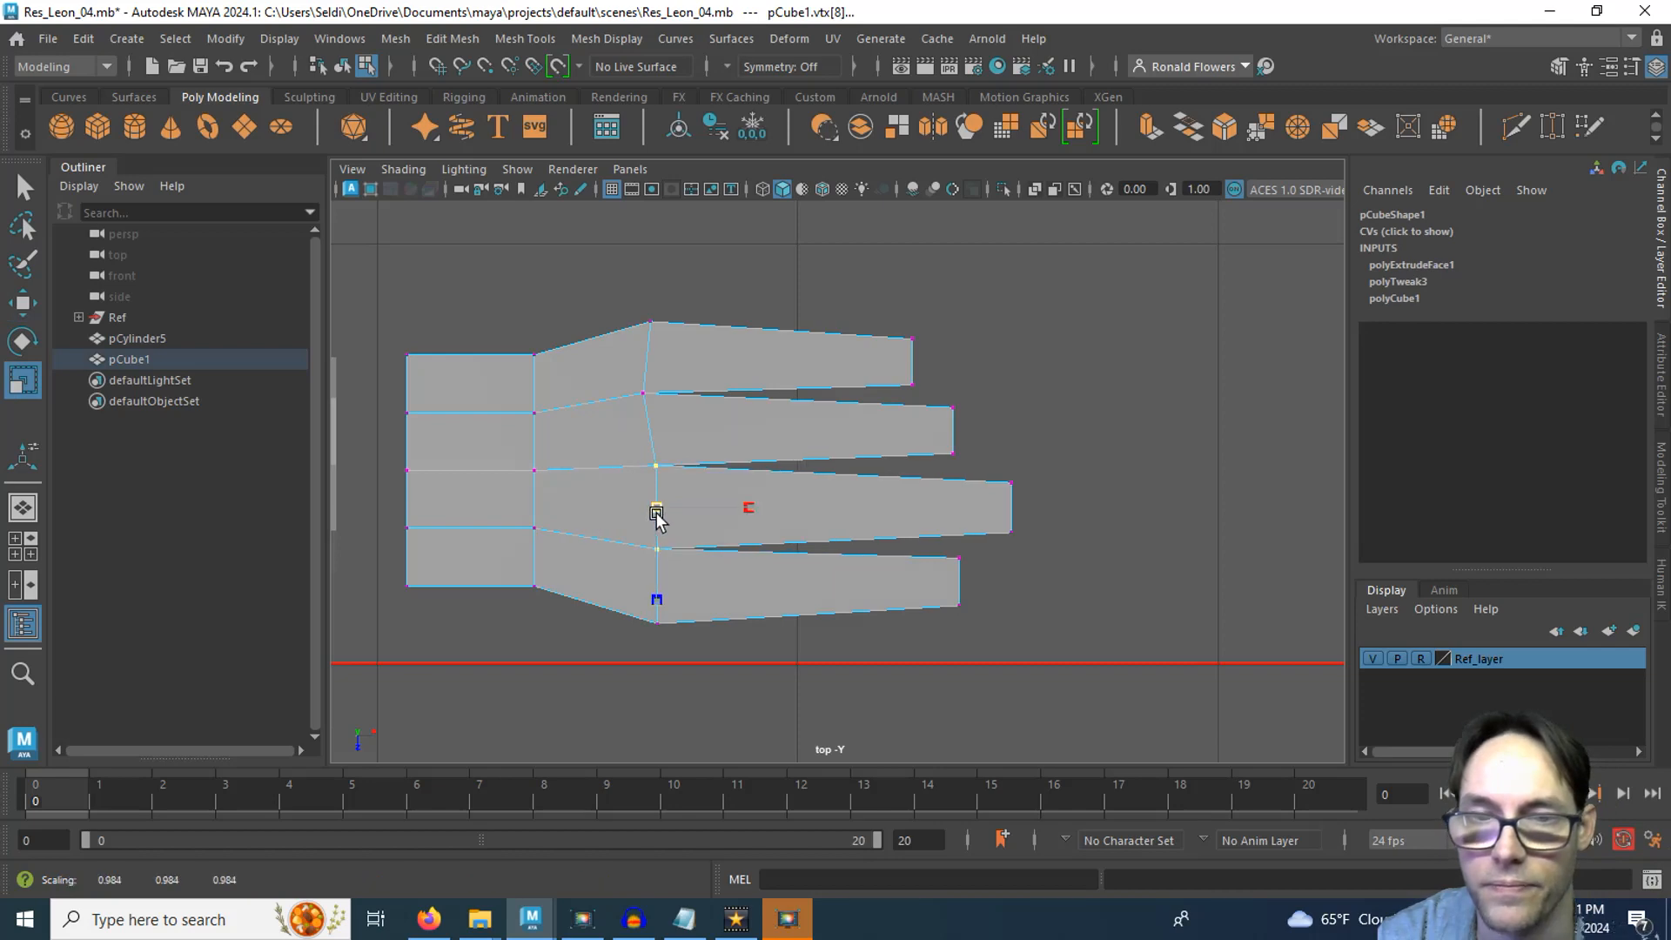
pyautogui.click(1065, 421)
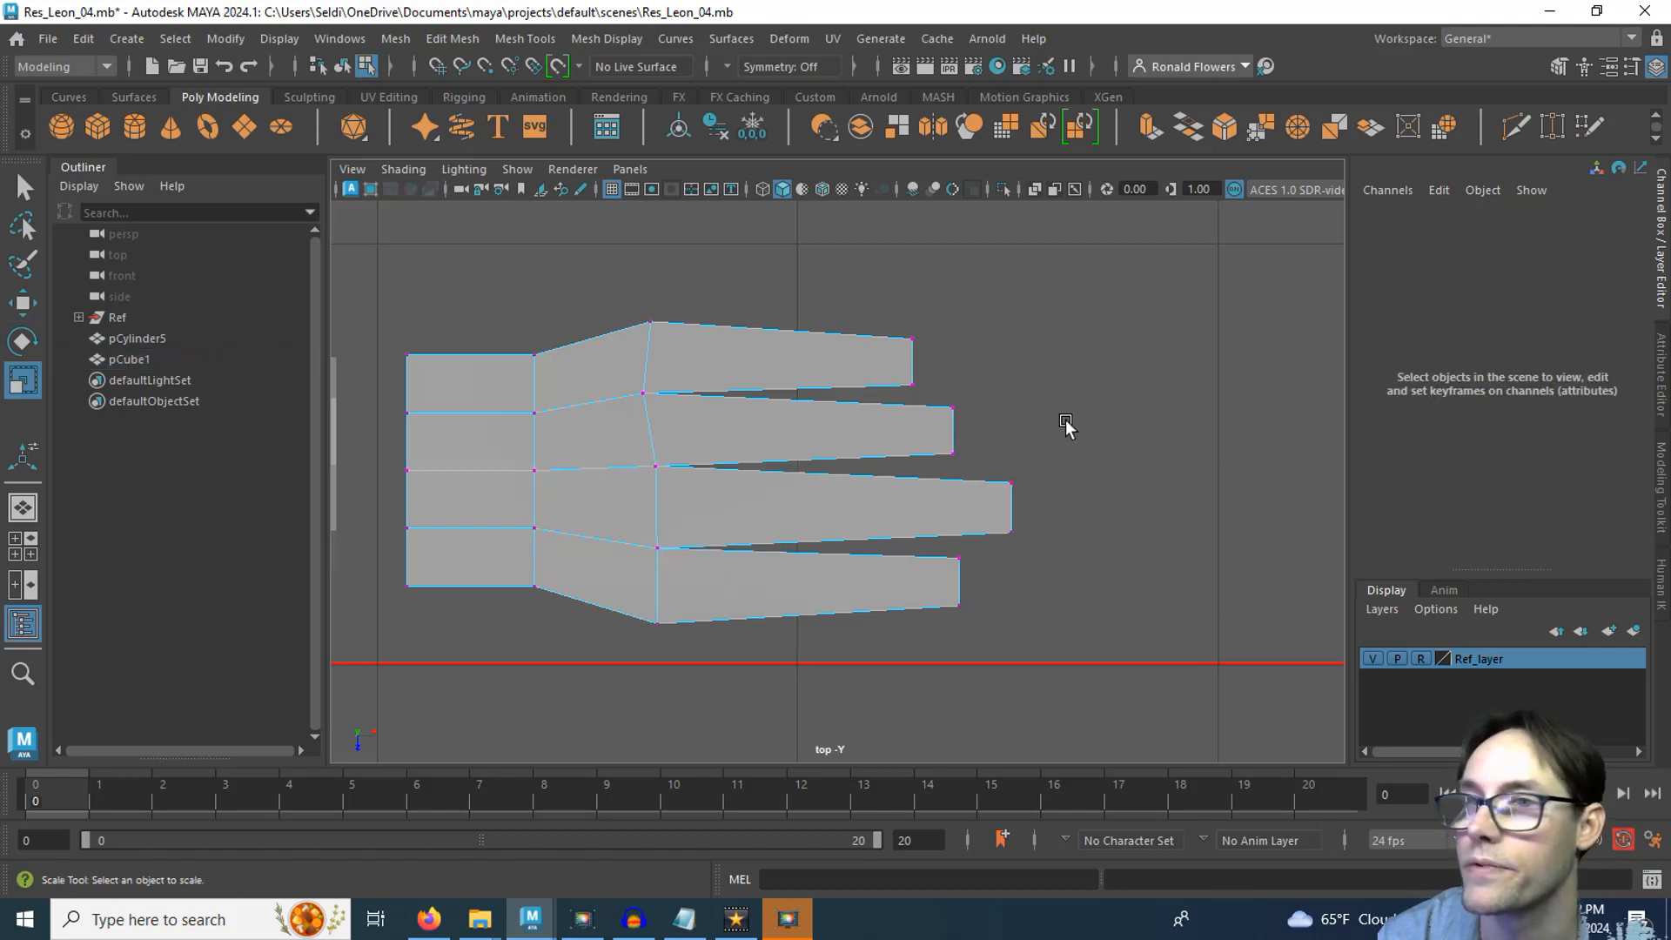
# Slice straight across all four fingers with Multi-Cut, a short distance beyond the knuckles, to add the first joint edges
pyautogui.click(1515, 125)
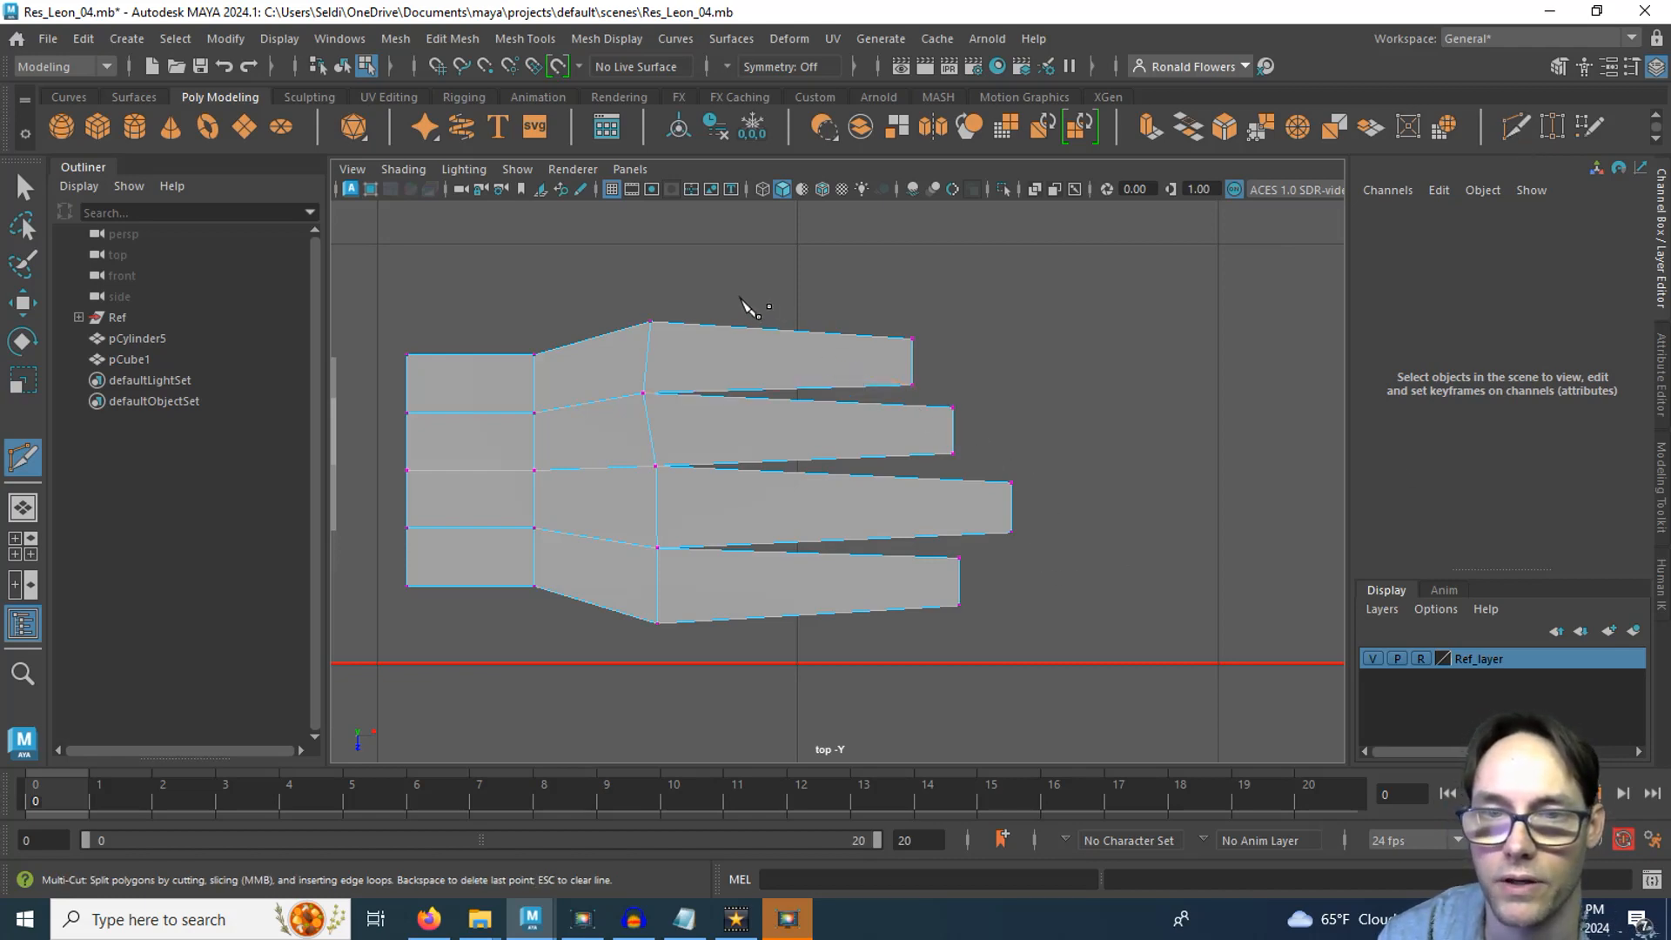
pyautogui.moveTo(741, 301); pyautogui.dragTo(769, 706)
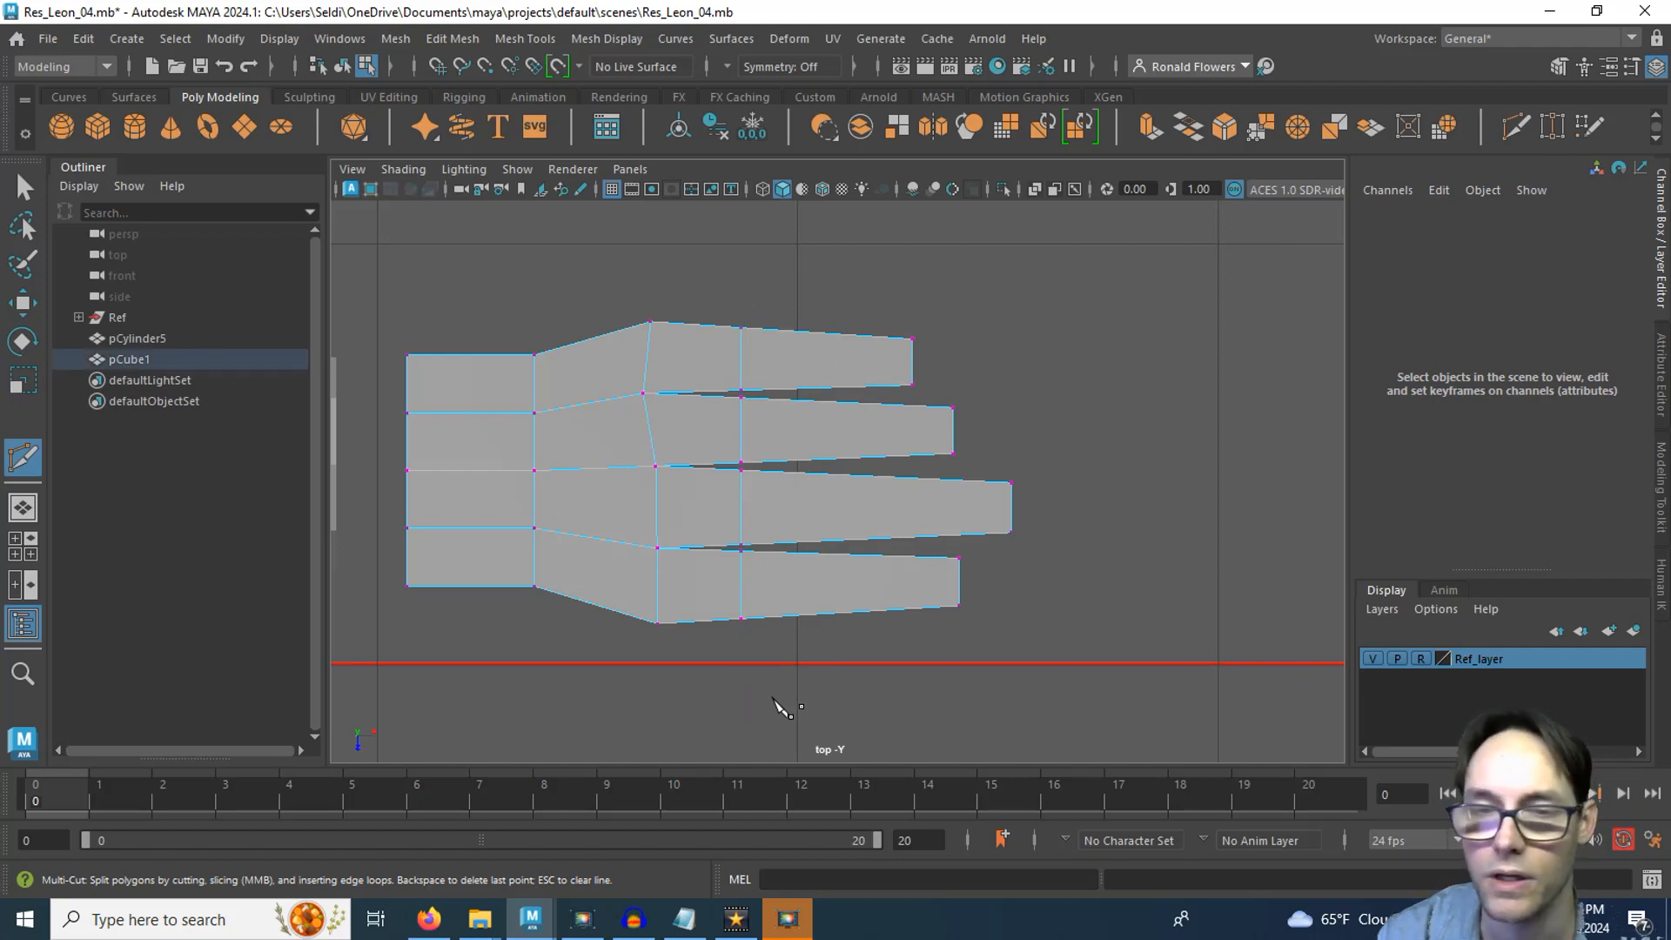
pyautogui.press('q')
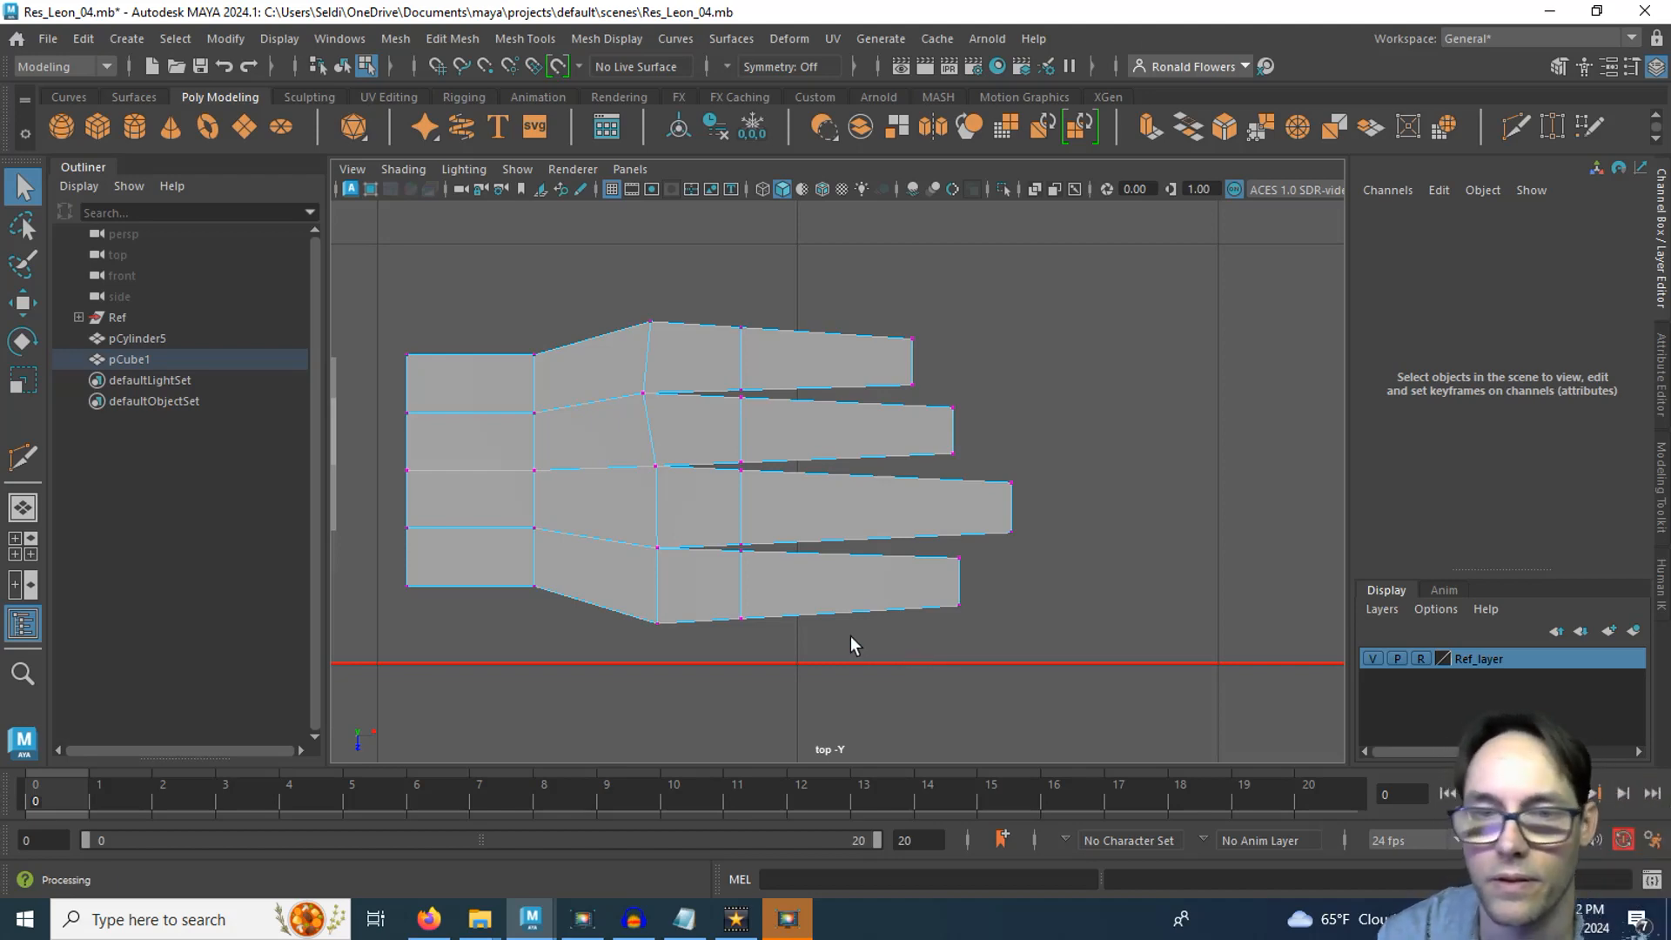
# Select the index finger's new joint edge loop and move it toward the fingertip to about X 79.2
pyautogui.scroll(3, 849, 635)
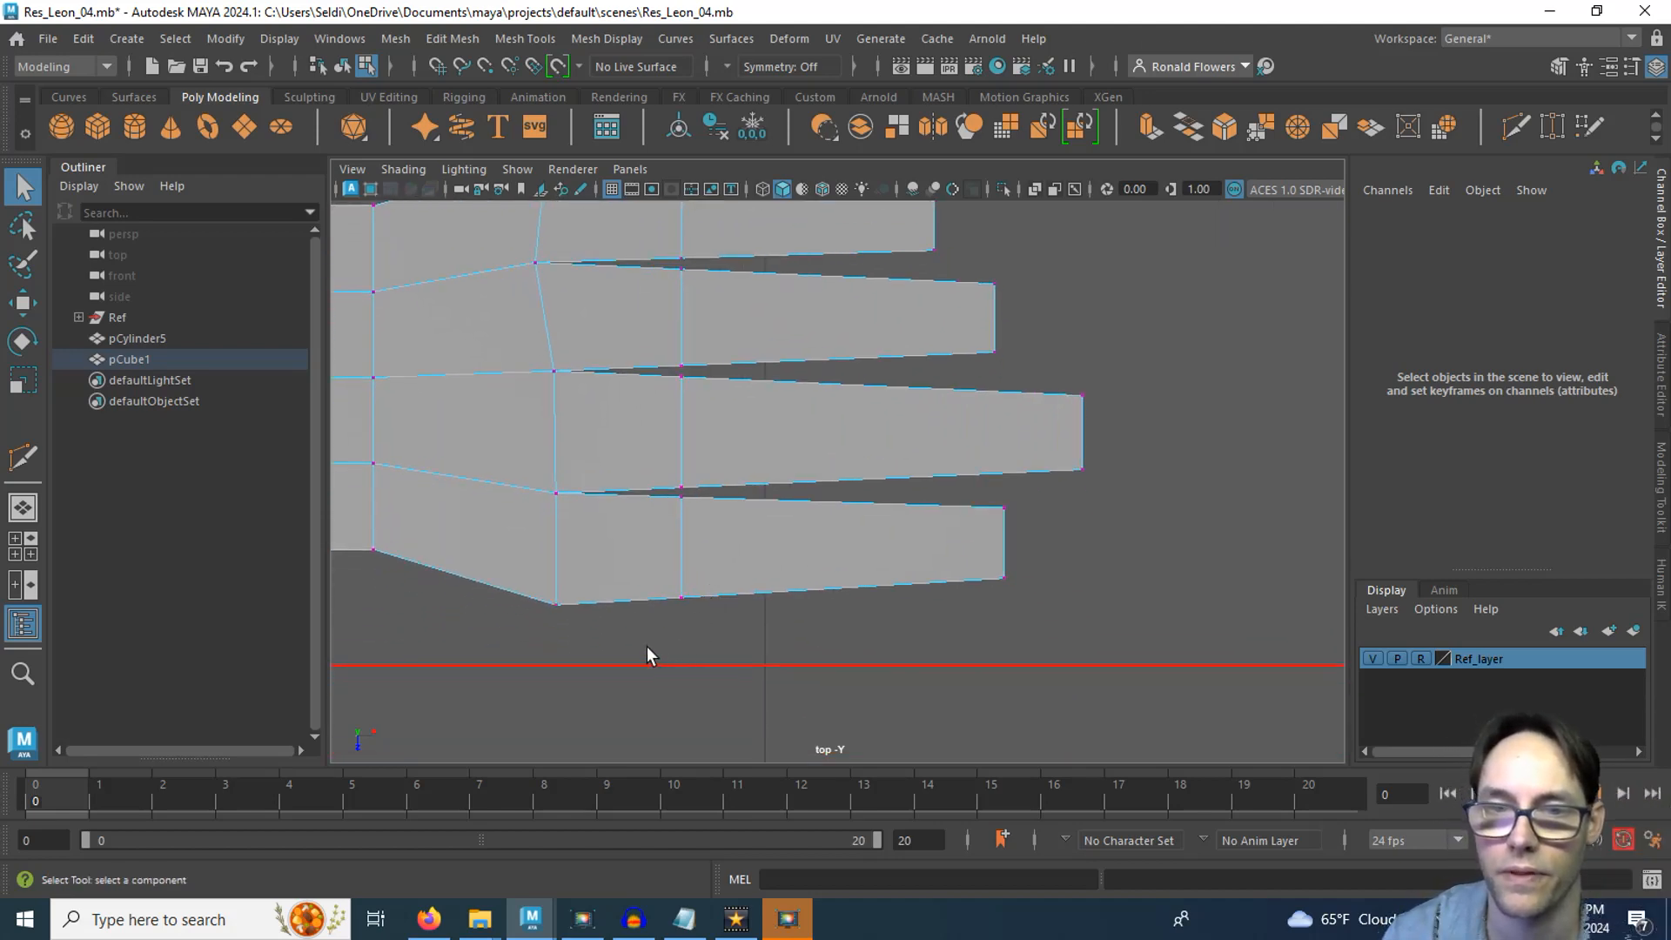
pyautogui.moveTo(637, 647); pyautogui.dragTo(723, 490)
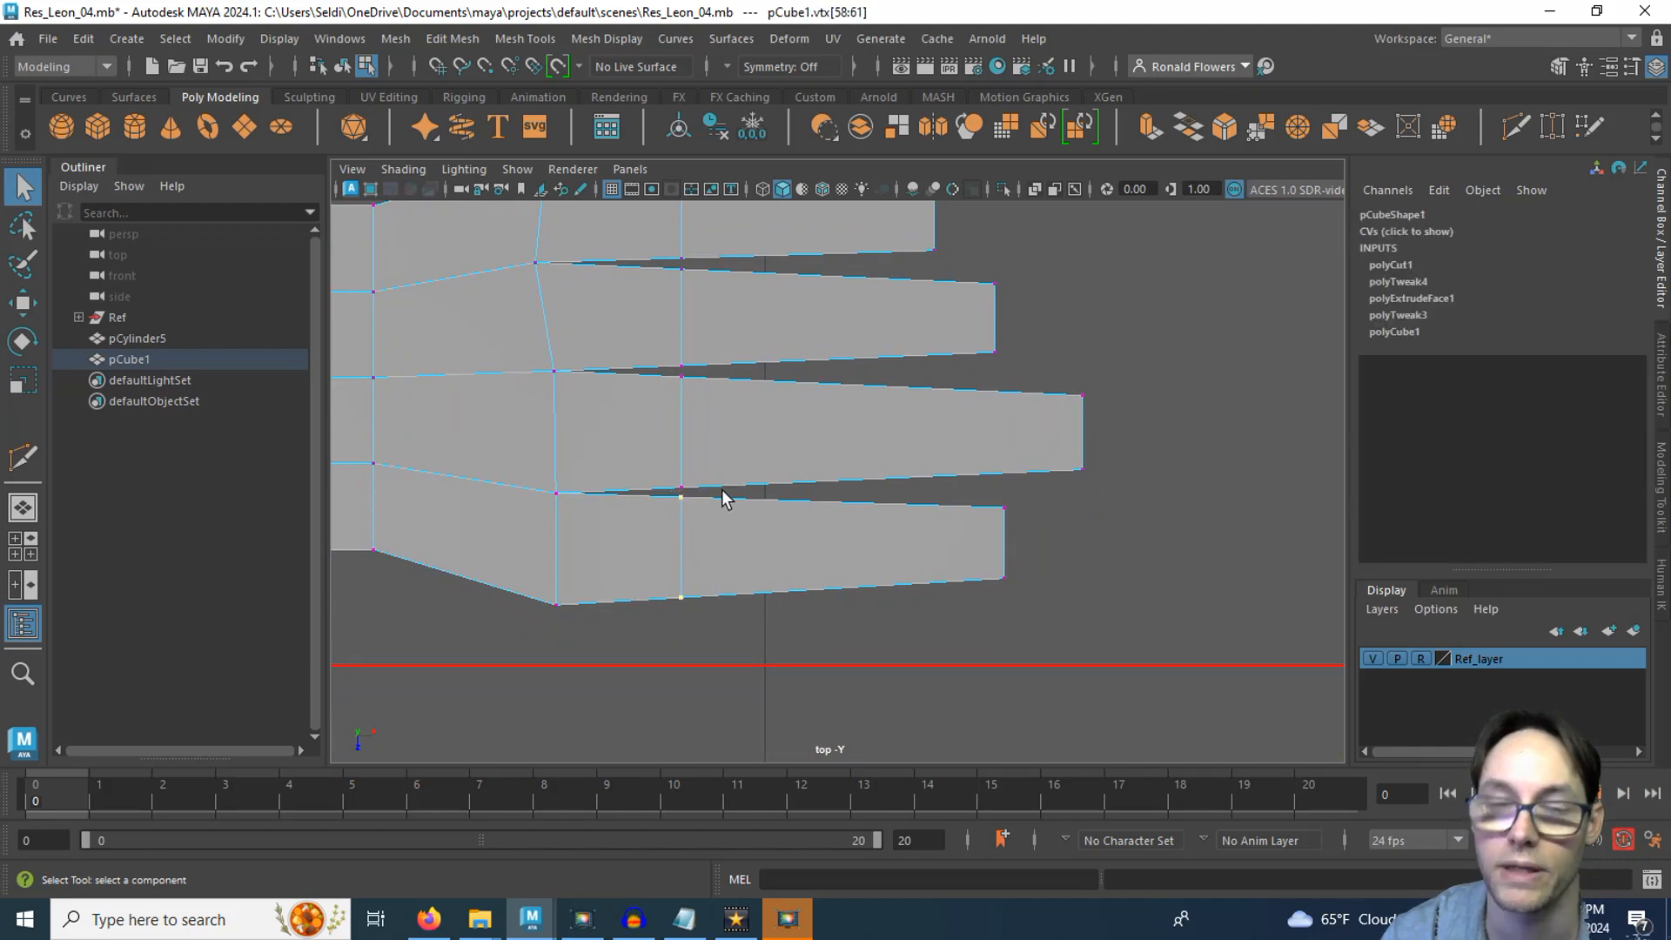
pyautogui.moveTo(766, 457); pyautogui.dragTo(785, 257, button='right')
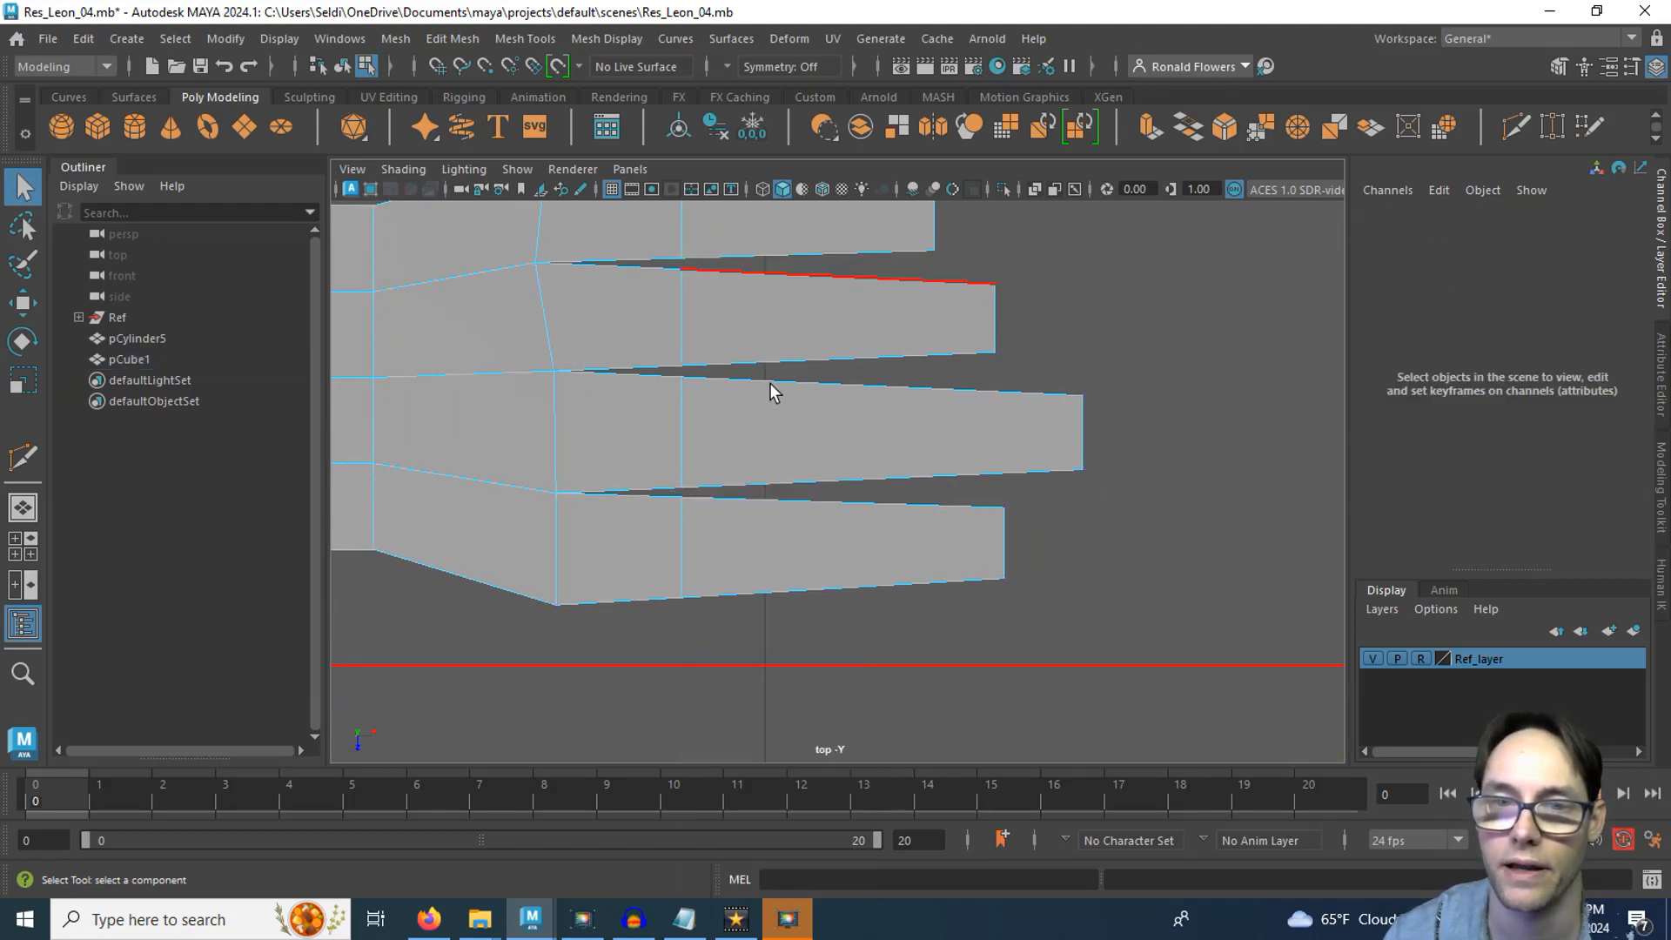
pyautogui.click(676, 536)
pyautogui.press('space')
pyautogui.press('space')
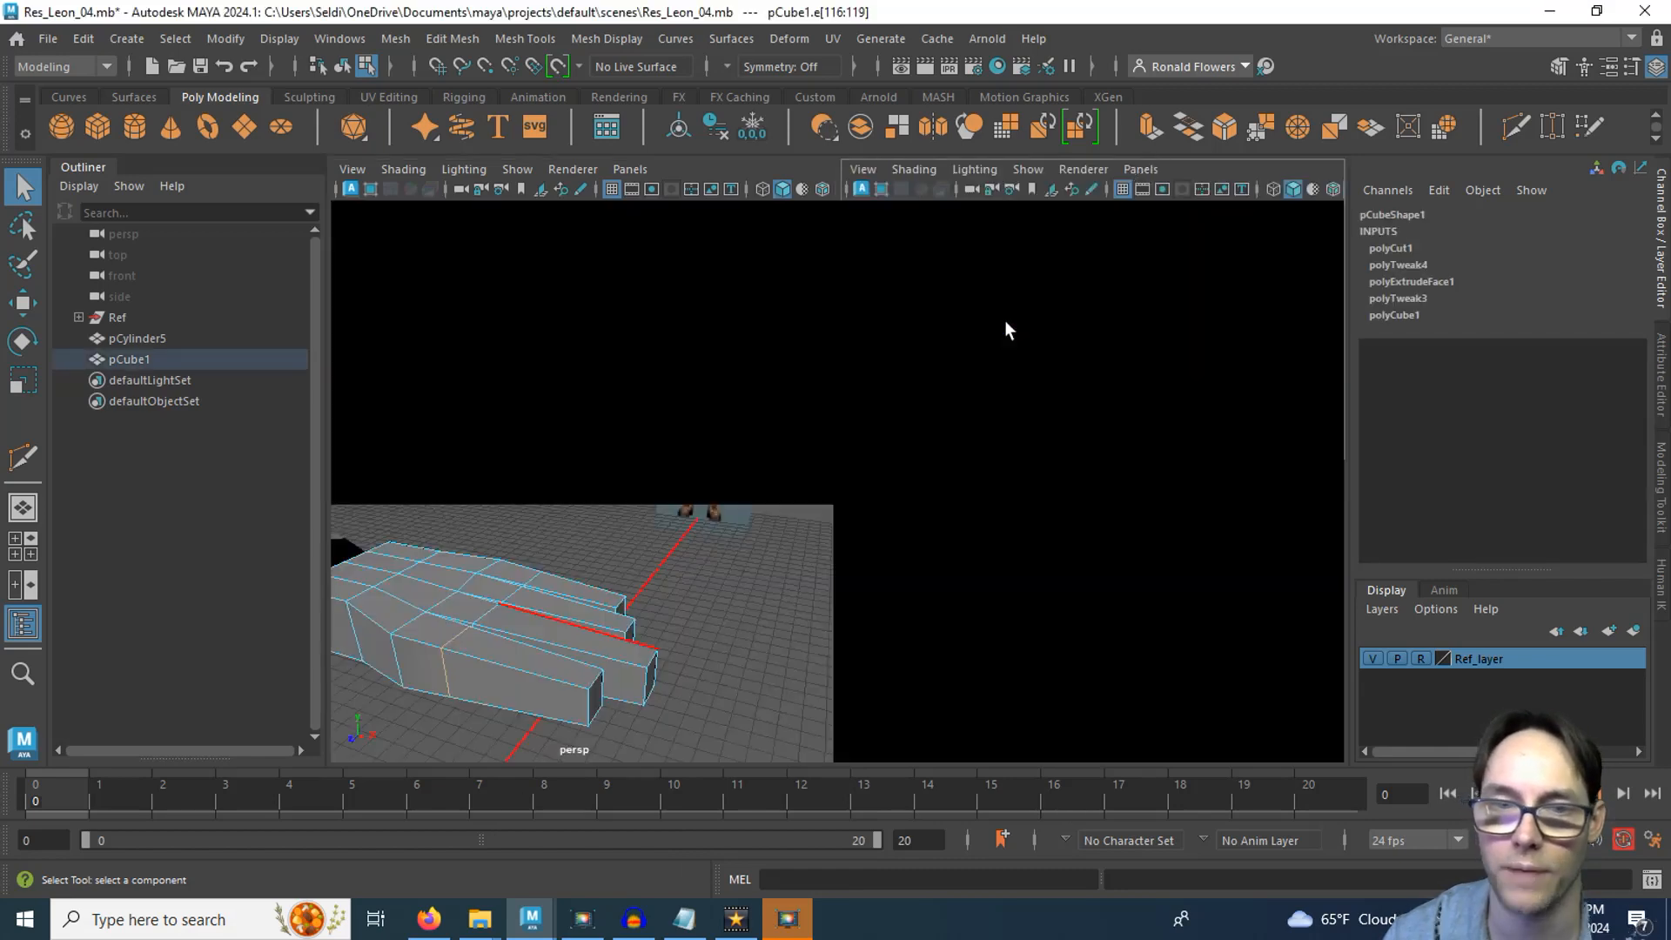
pyautogui.keyDown('alt'); pyautogui.moveTo(723, 557); pyautogui.dragTo(671, 410); pyautogui.keyUp('alt')
pyautogui.keyDown('alt'); pyautogui.moveTo(671, 410); pyautogui.dragTo(661, 483, button='middle'); pyautogui.keyUp('alt')
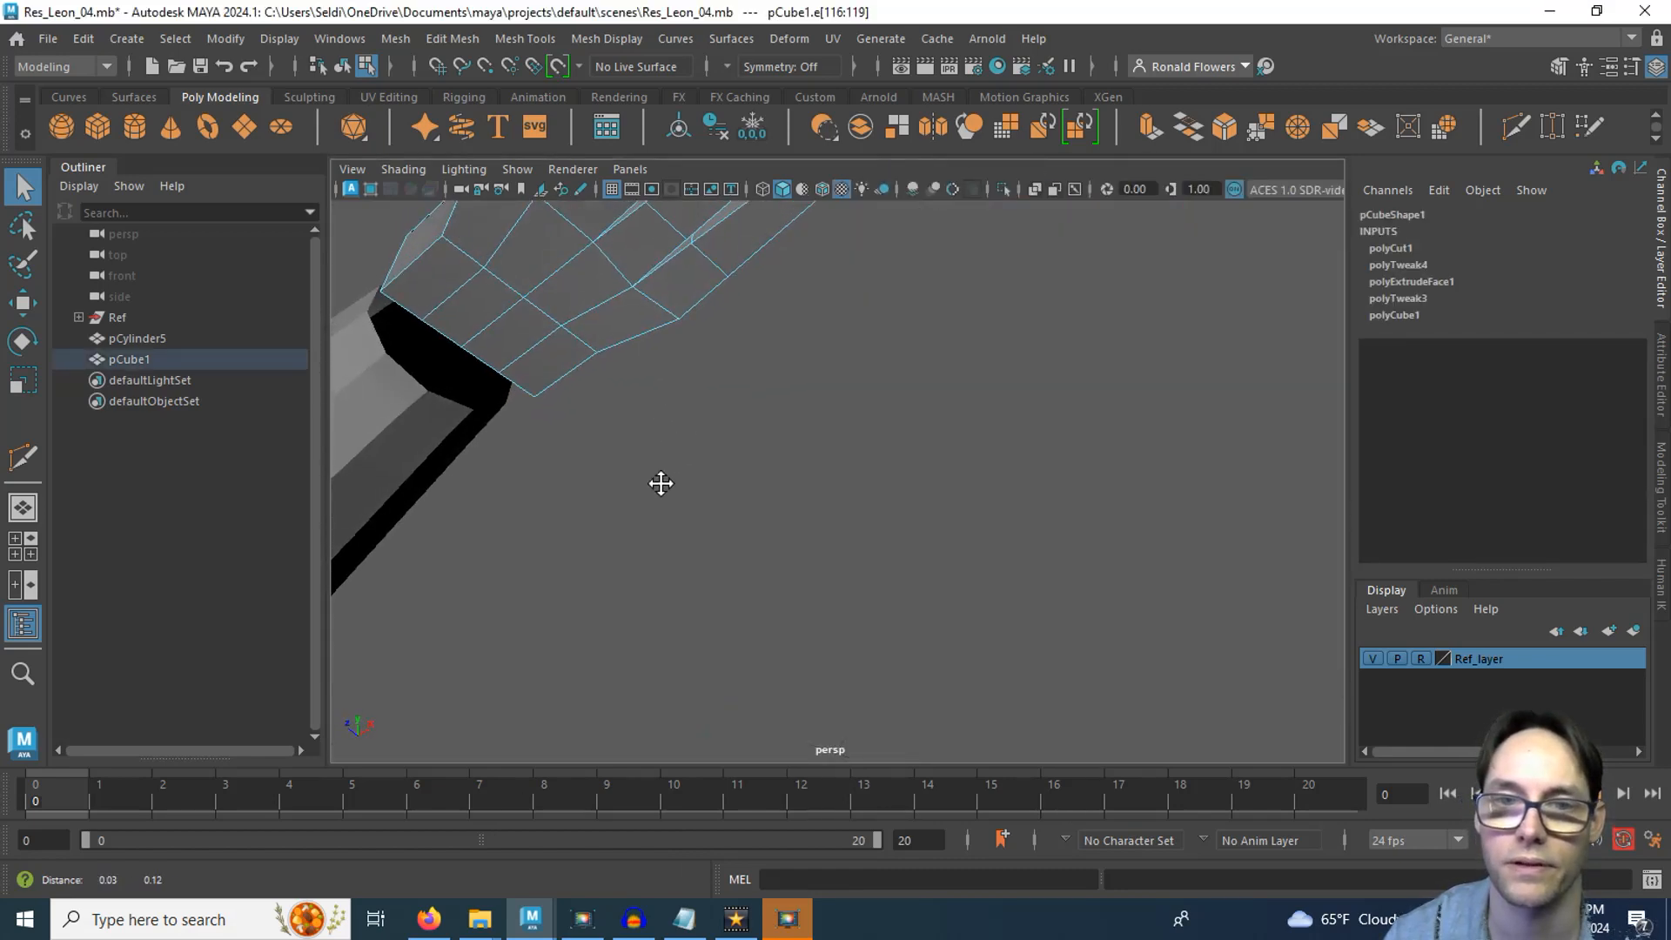
pyautogui.scroll(-5, 701, 693)
pyautogui.keyDown('alt'); pyautogui.moveTo(634, 496); pyautogui.dragTo(731, 653); pyautogui.keyUp('alt')
pyautogui.press('space')
pyautogui.press('space')
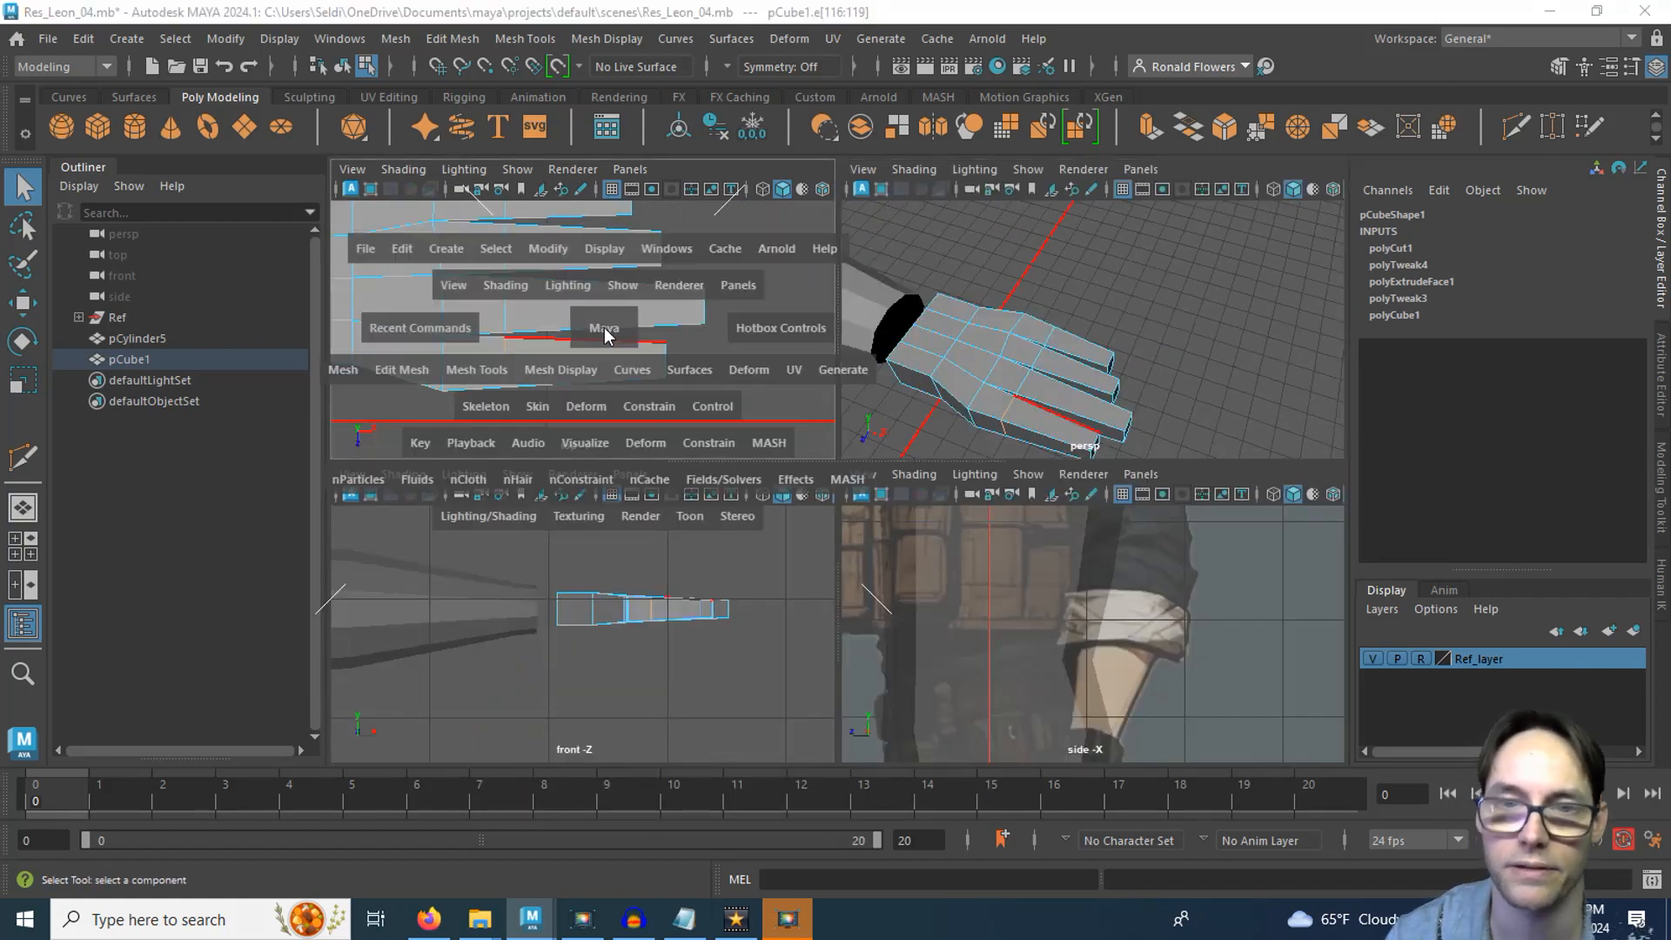
pyautogui.press('w')
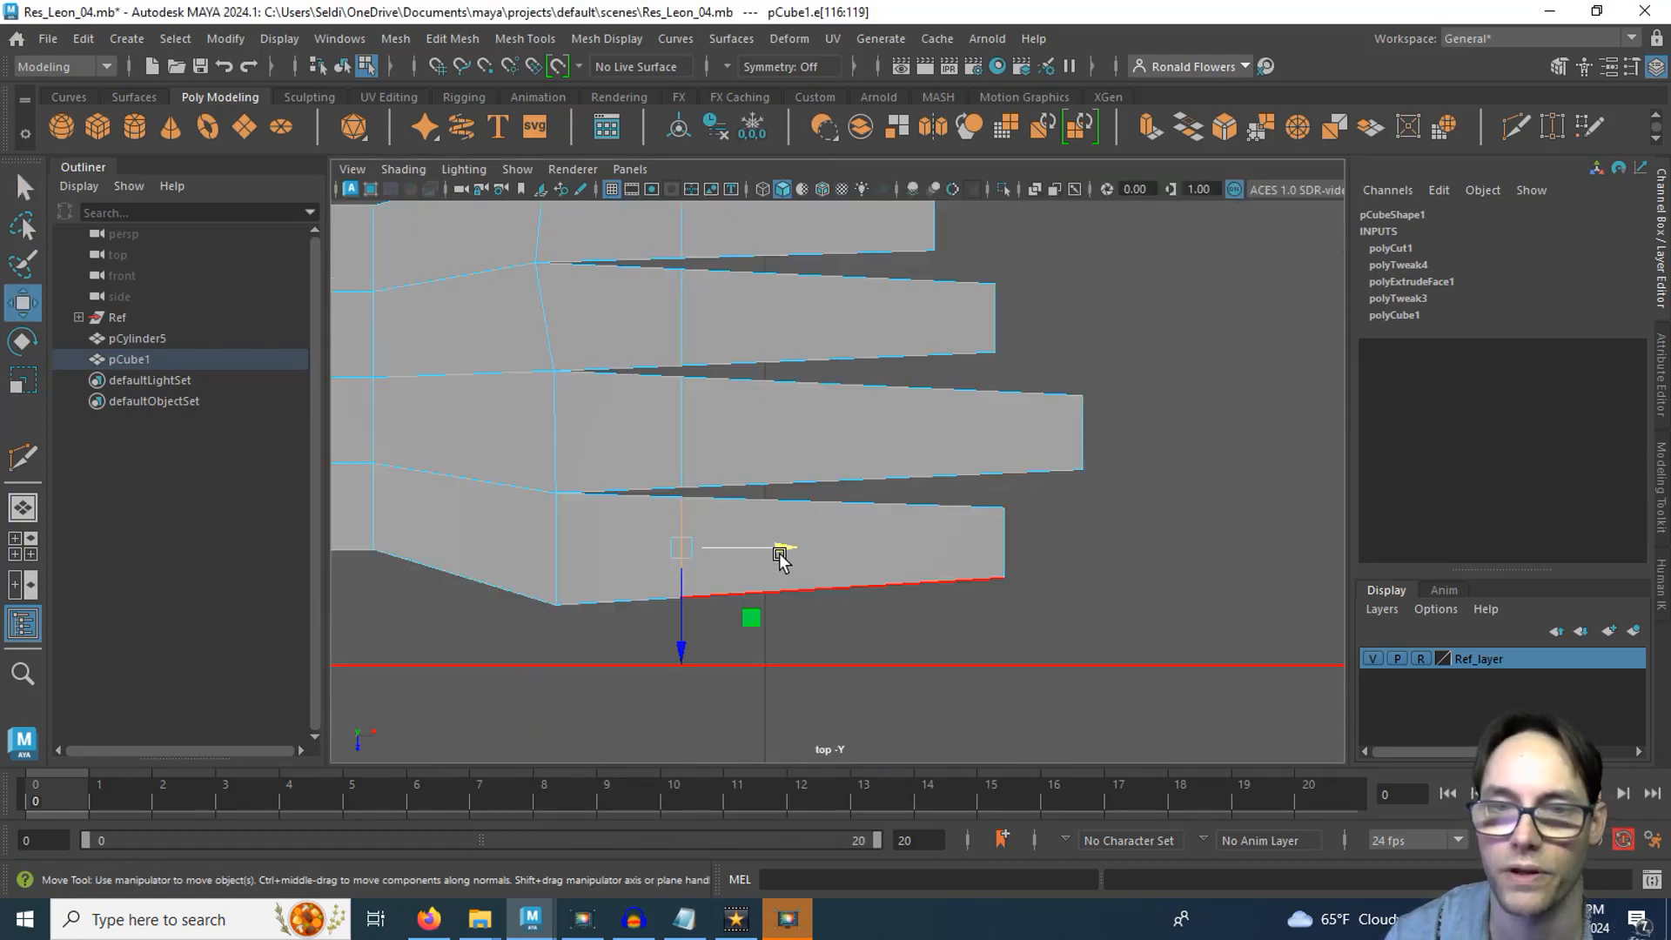
pyautogui.moveTo(778, 552); pyautogui.dragTo(814, 543)
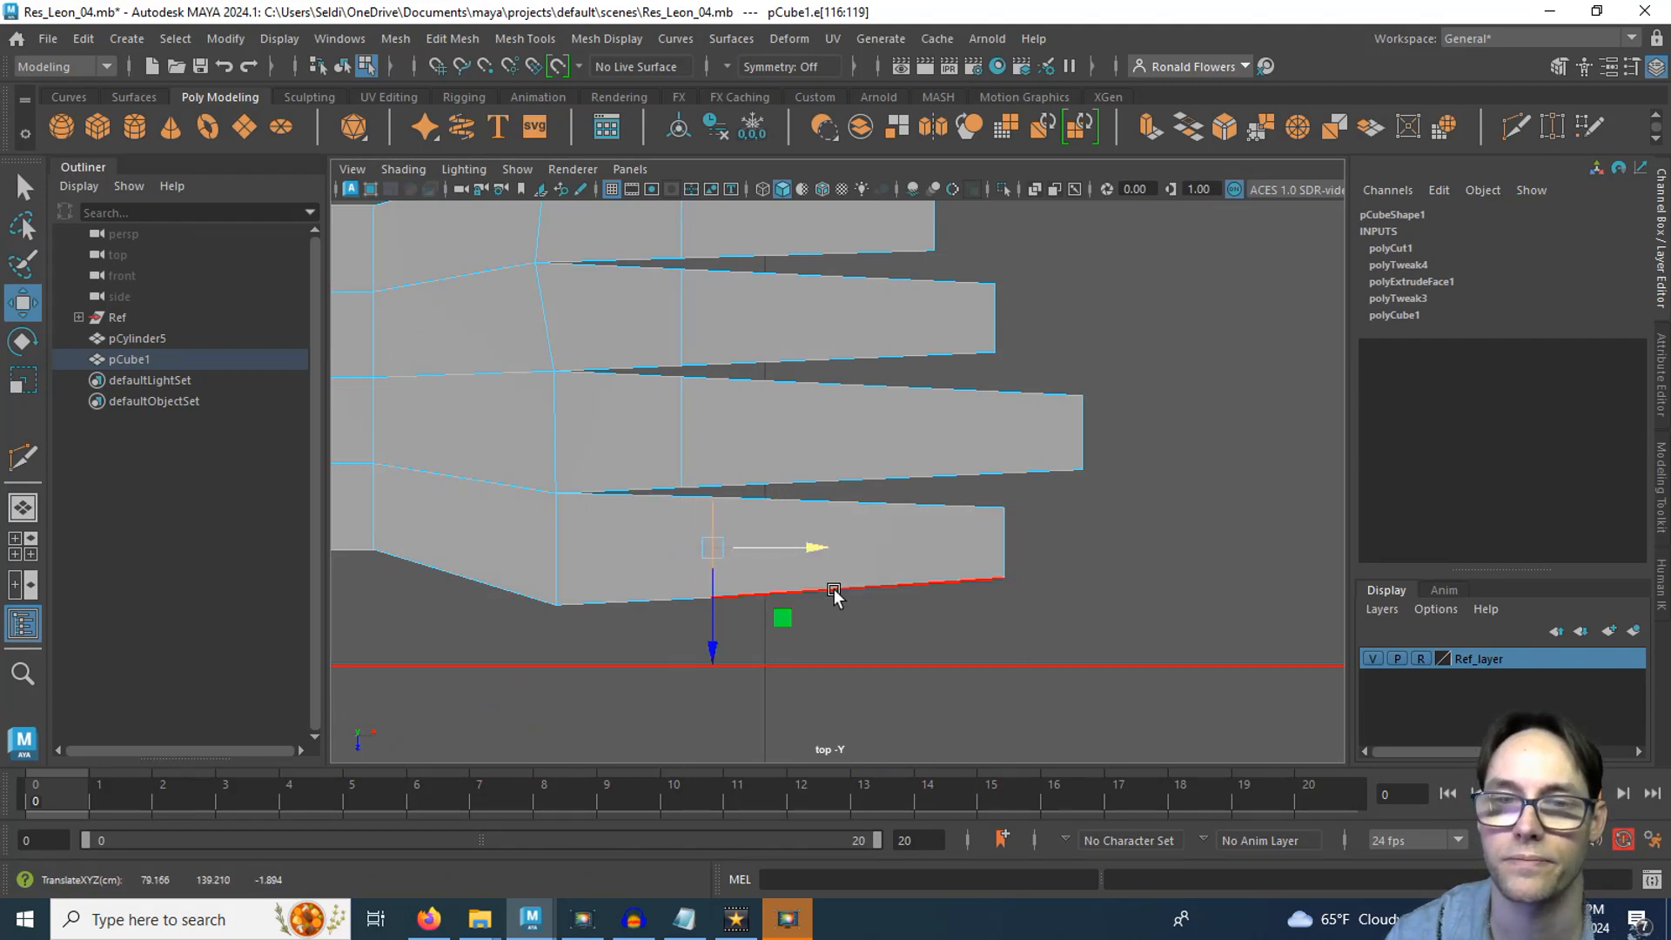
# Move the first joint loops of the middle, ring and little fingers toward their tips, the ring to about X 79.6 and the little to X 78.8
pyautogui.click(687, 414)
pyautogui.moveTo(769, 429); pyautogui.dragTo(883, 432)
pyautogui.keyDown('alt'); pyautogui.moveTo(865, 341); pyautogui.dragTo(856, 440, button='middle'); pyautogui.keyUp('alt')
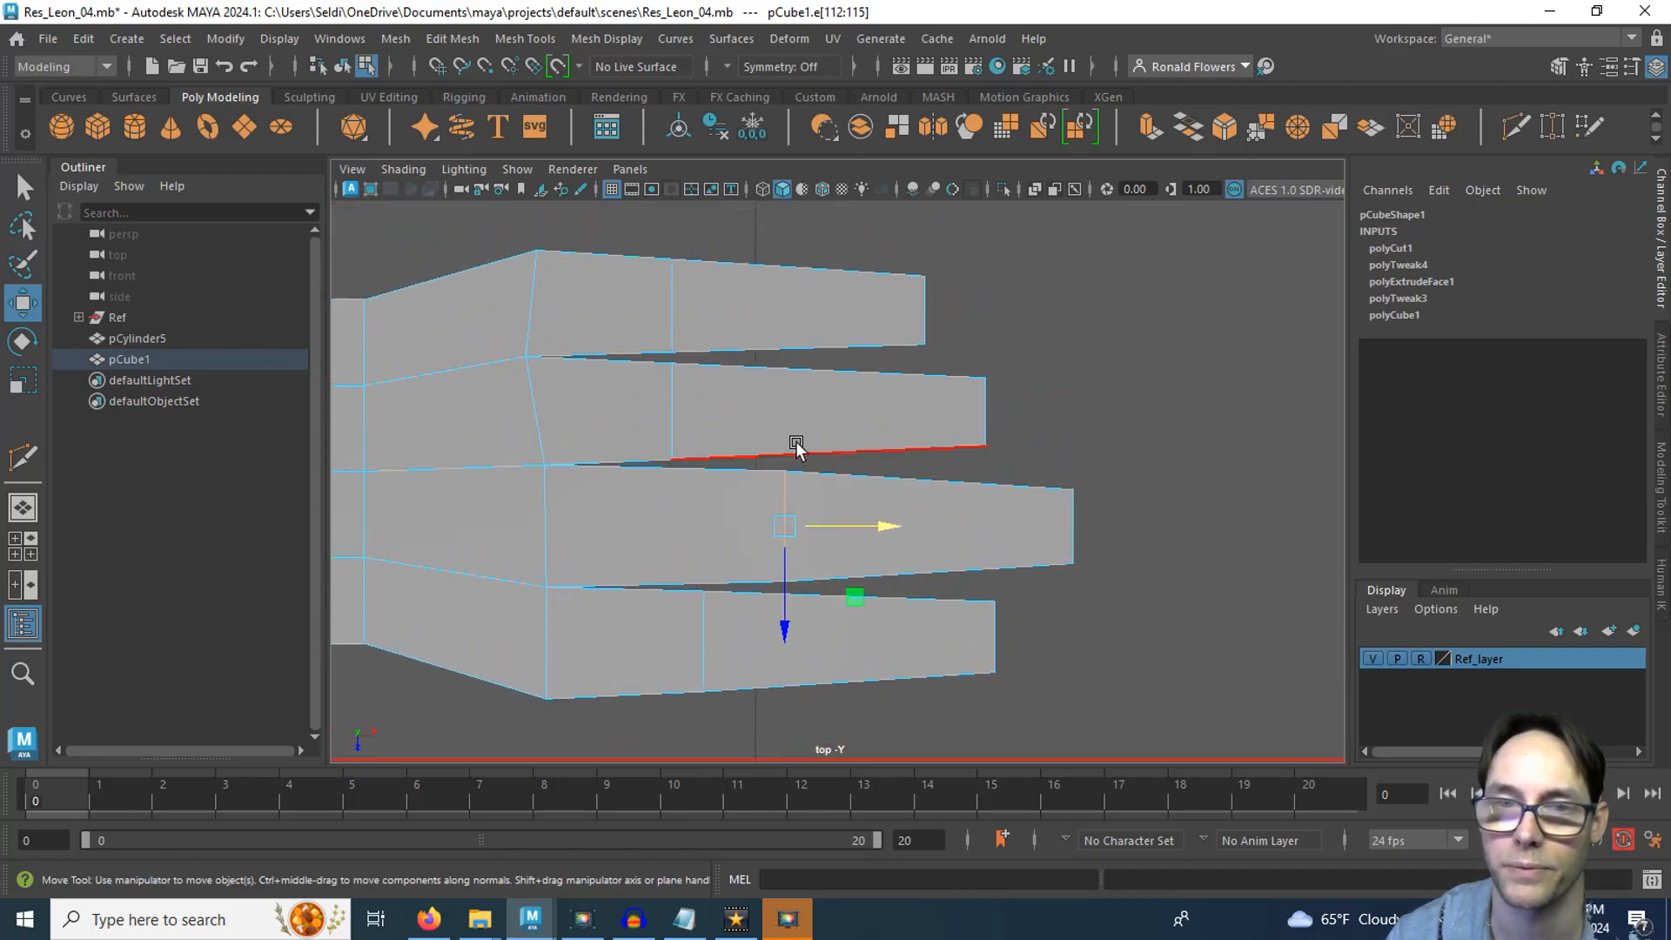
pyautogui.click(693, 413)
pyautogui.moveTo(765, 416); pyautogui.dragTo(825, 411)
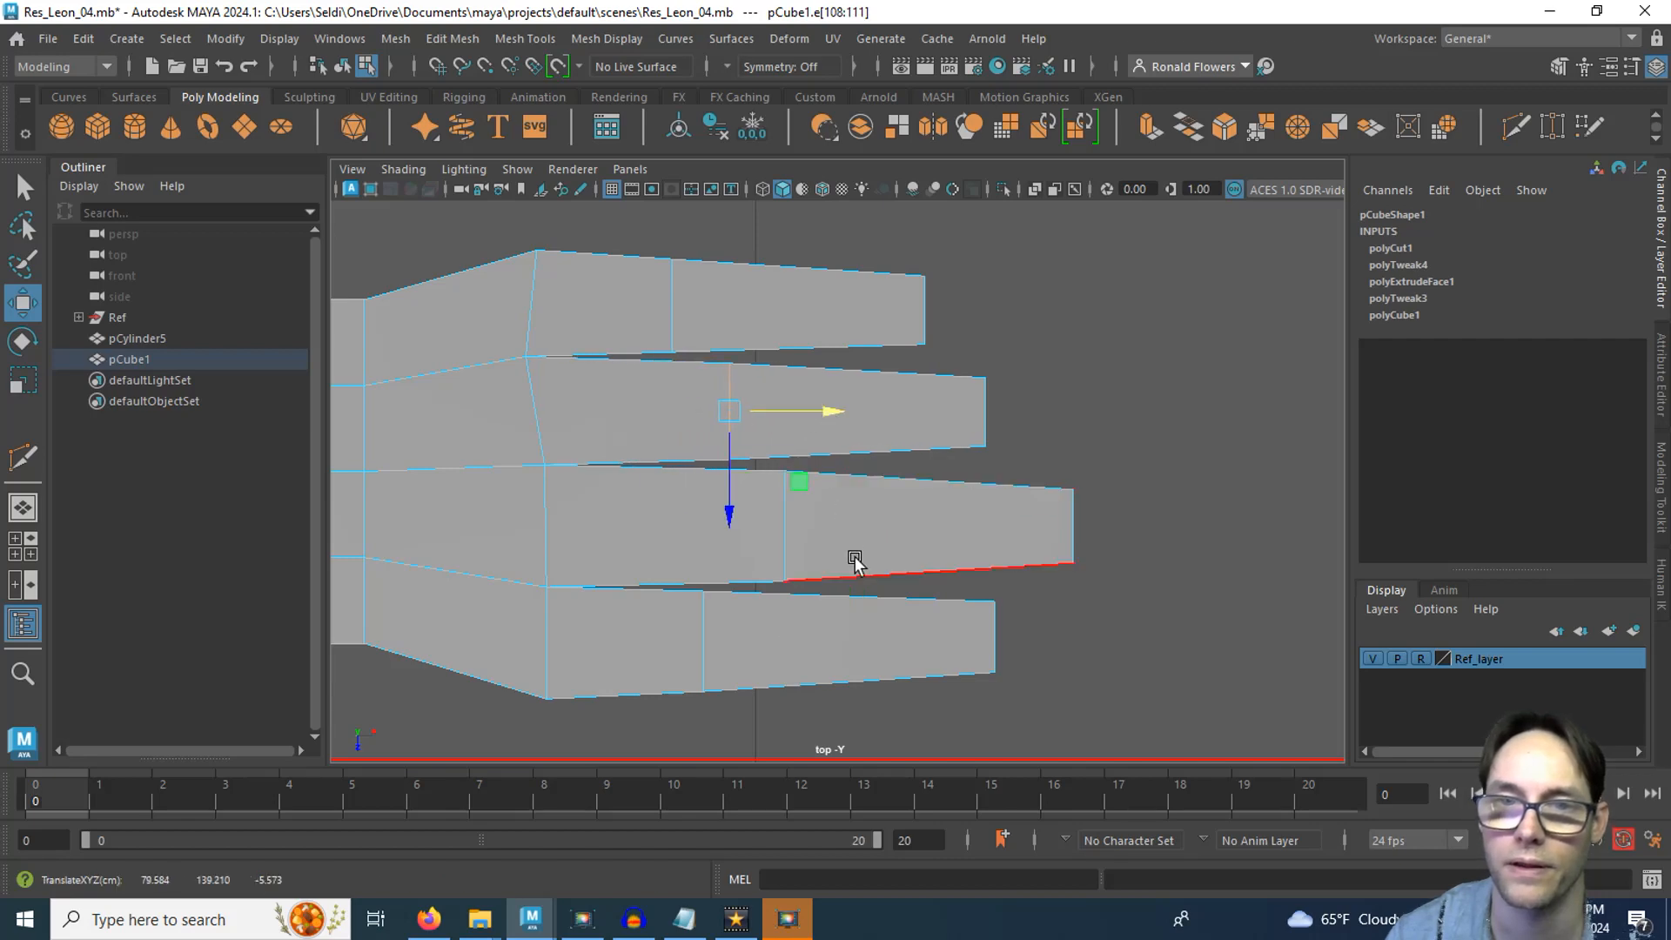
pyautogui.click(675, 285)
pyautogui.moveTo(742, 307); pyautogui.dragTo(759, 305)
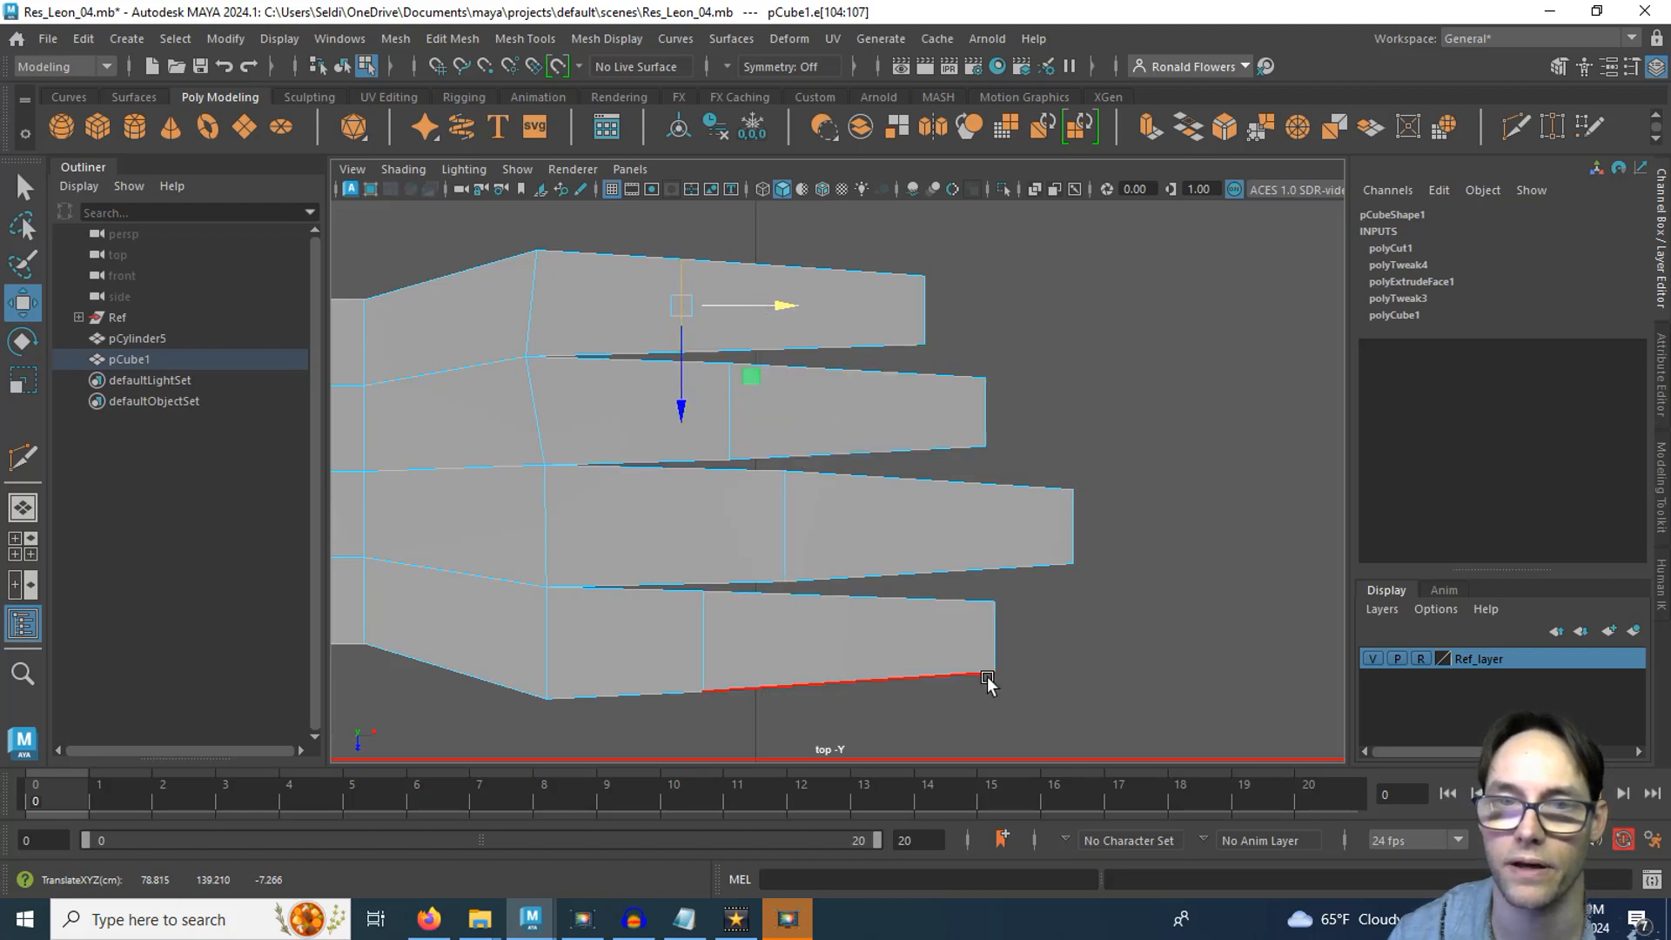
# Slice across all four fingers again with Multi-Cut, between the first joint loops and the fingertips
pyautogui.keyDown('alt'); pyautogui.moveTo(1095, 627); pyautogui.dragTo(1048, 577, button='middle'); pyautogui.keyUp('alt')
pyautogui.scroll(-3, 1051, 442)
pyautogui.keyDown('alt'); pyautogui.moveTo(1051, 442); pyautogui.dragTo(1042, 512, button='right'); pyautogui.keyUp('alt')
pyautogui.click(1514, 127)
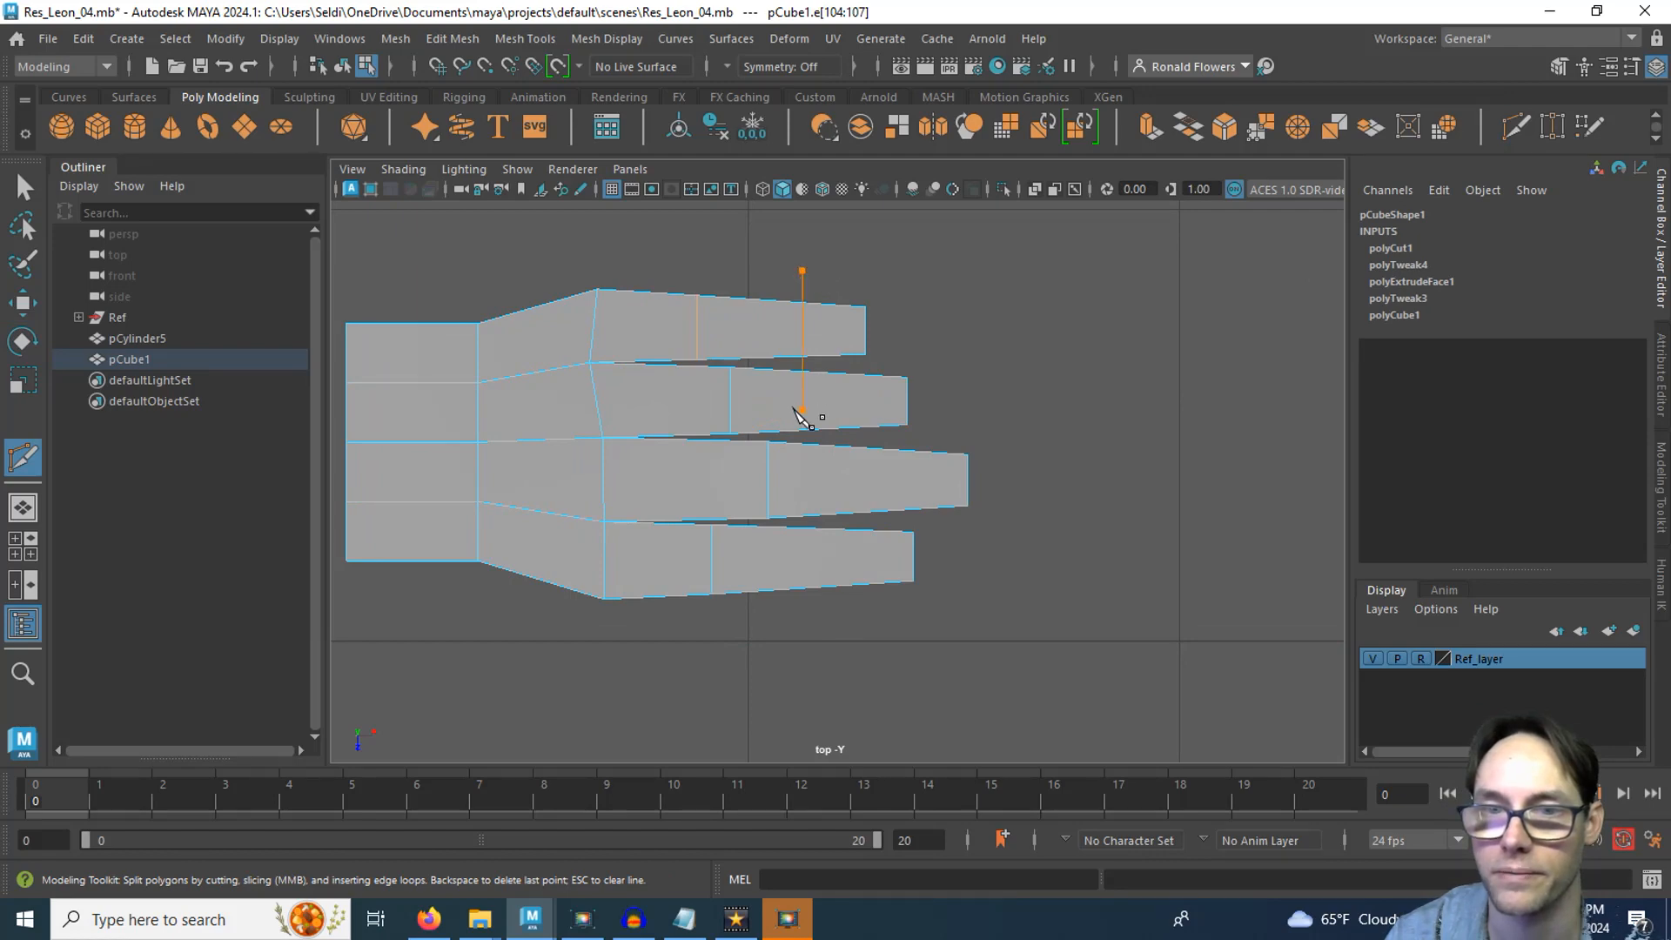
pyautogui.moveTo(795, 409); pyautogui.dragTo(831, 708)
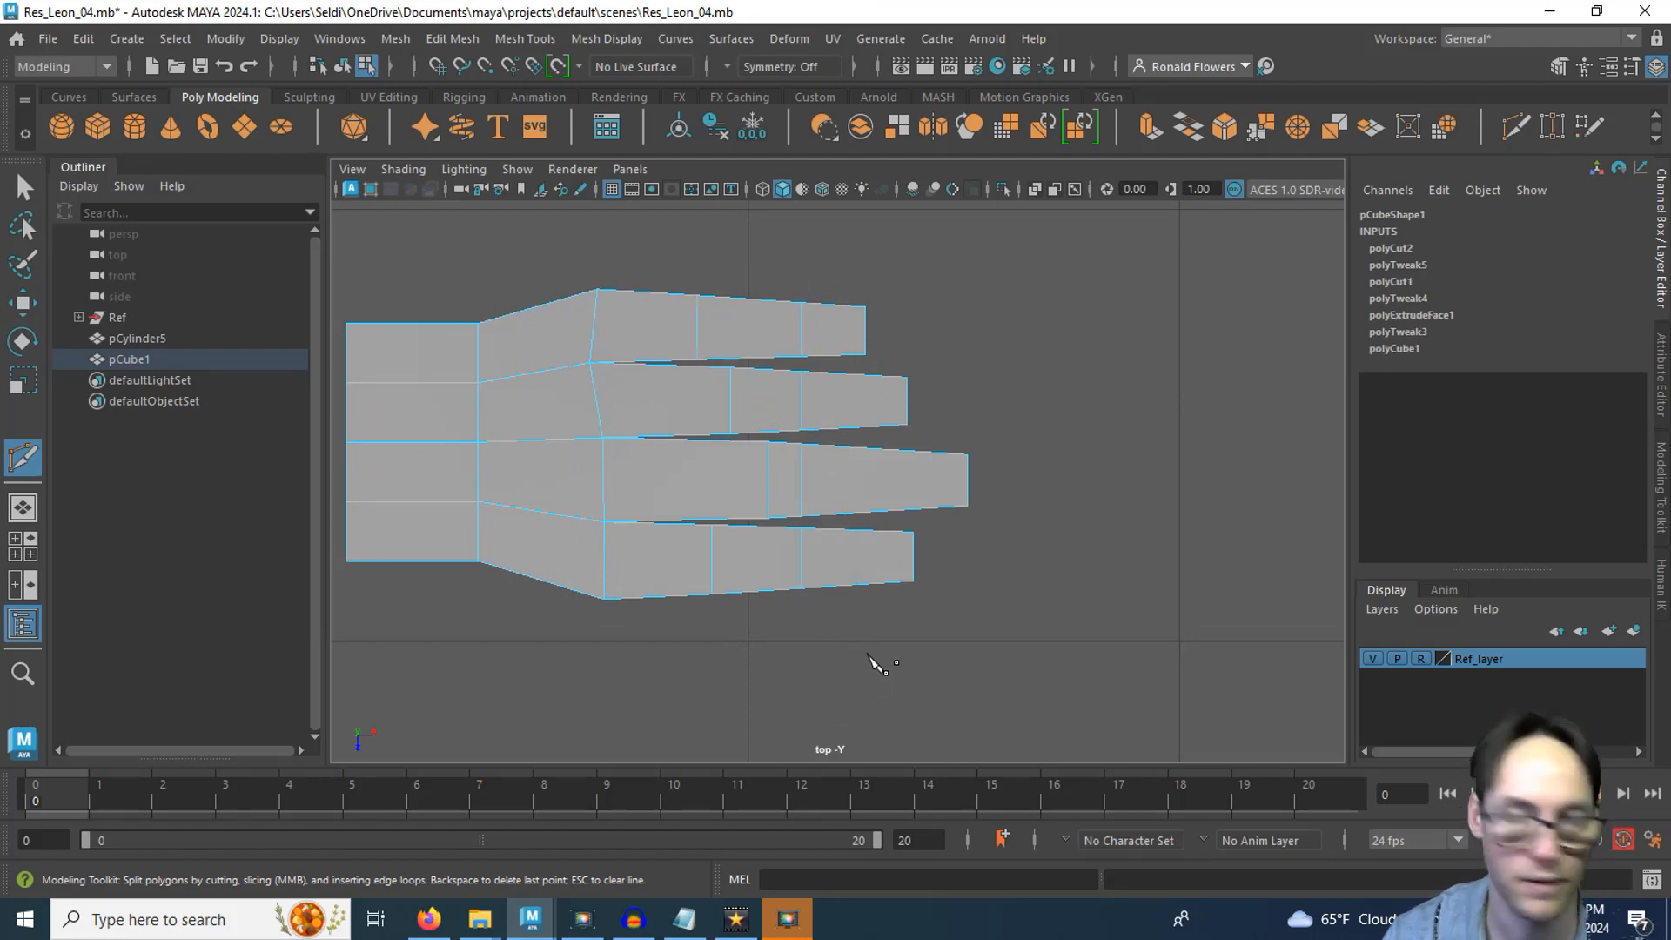
pyautogui.press('q')
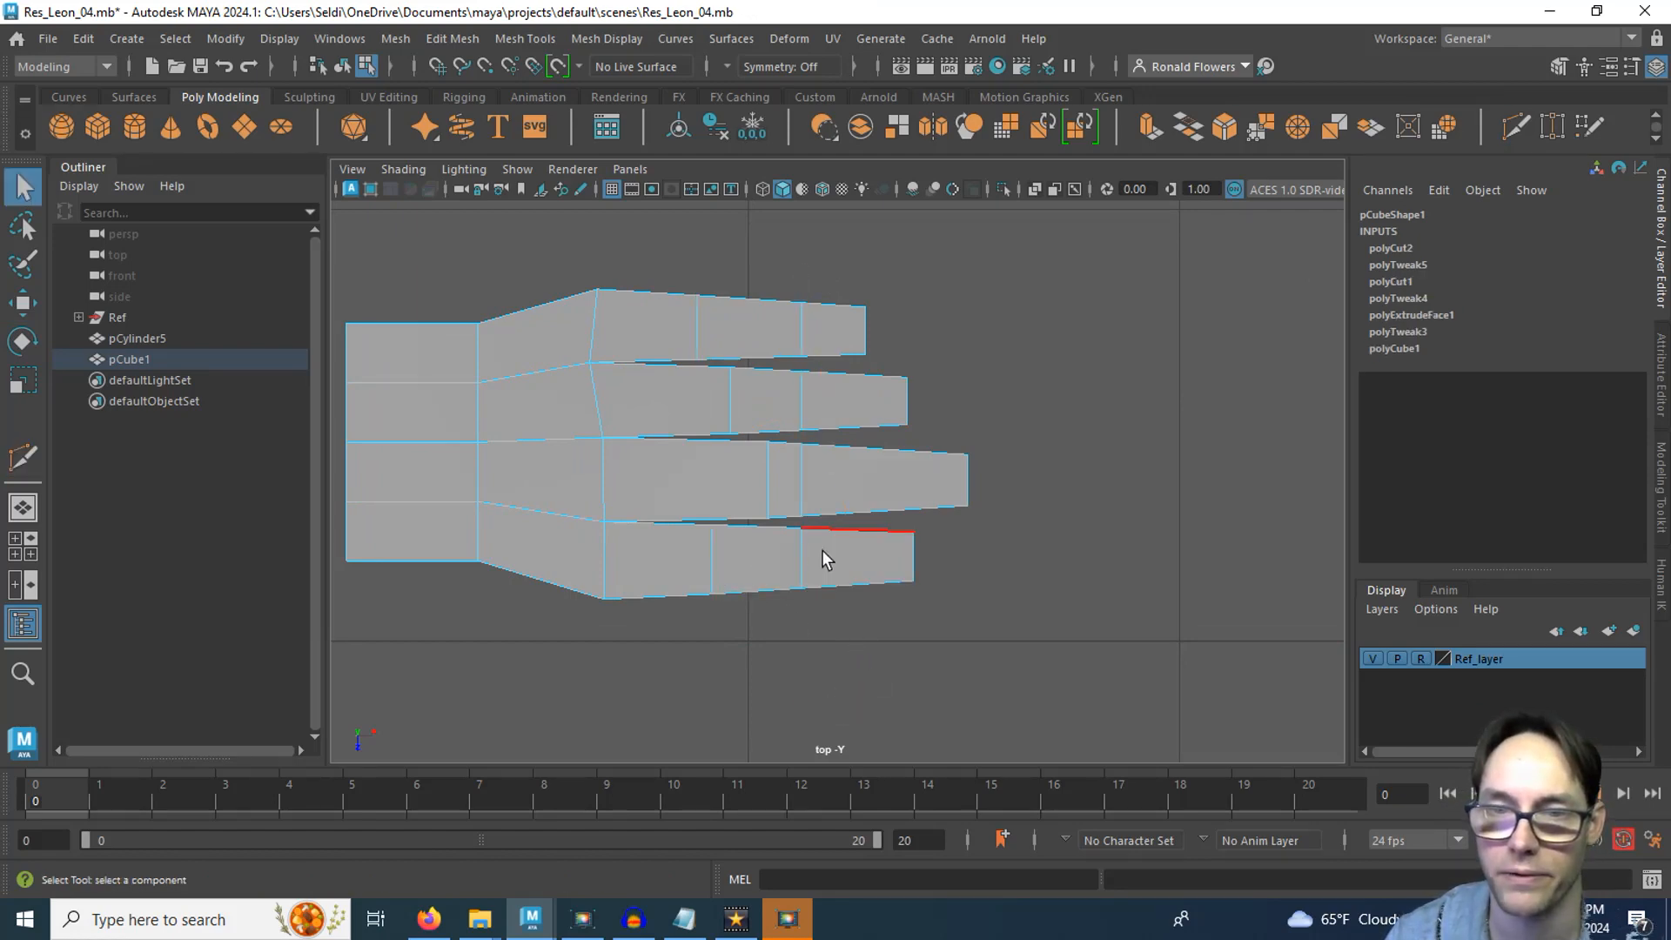
# Select the index finger's outer joint edge loop and move it toward the tip to about X 81.9
pyautogui.scroll(4, 806, 568)
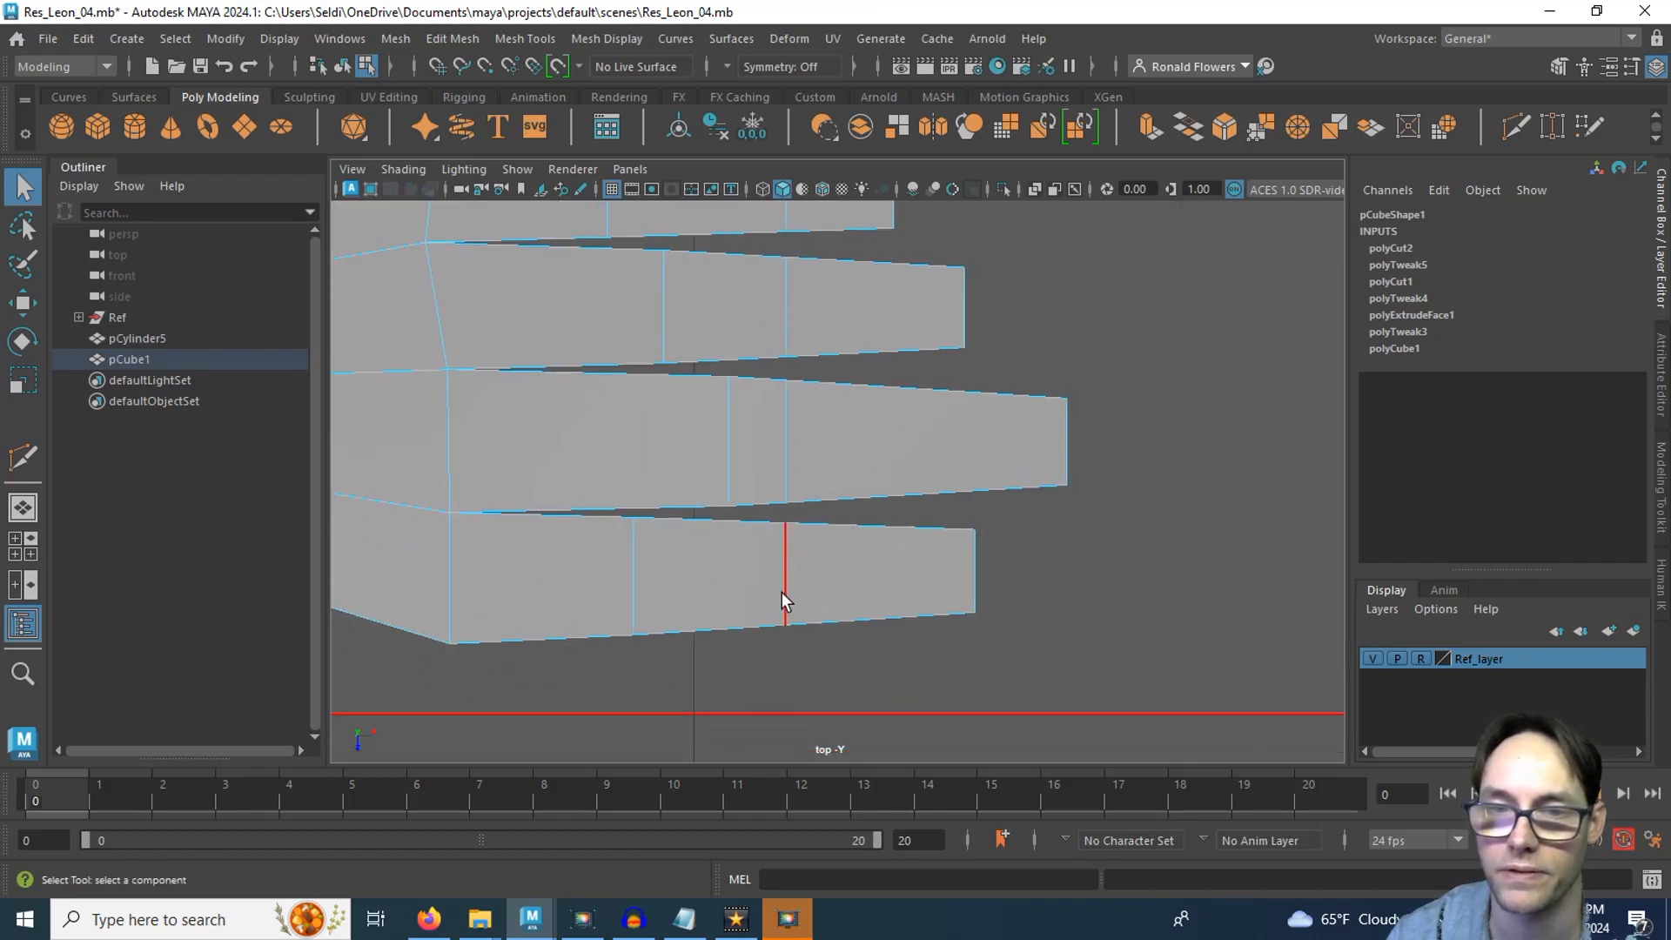
pyautogui.doubleClick(785, 572)
pyautogui.press('w')
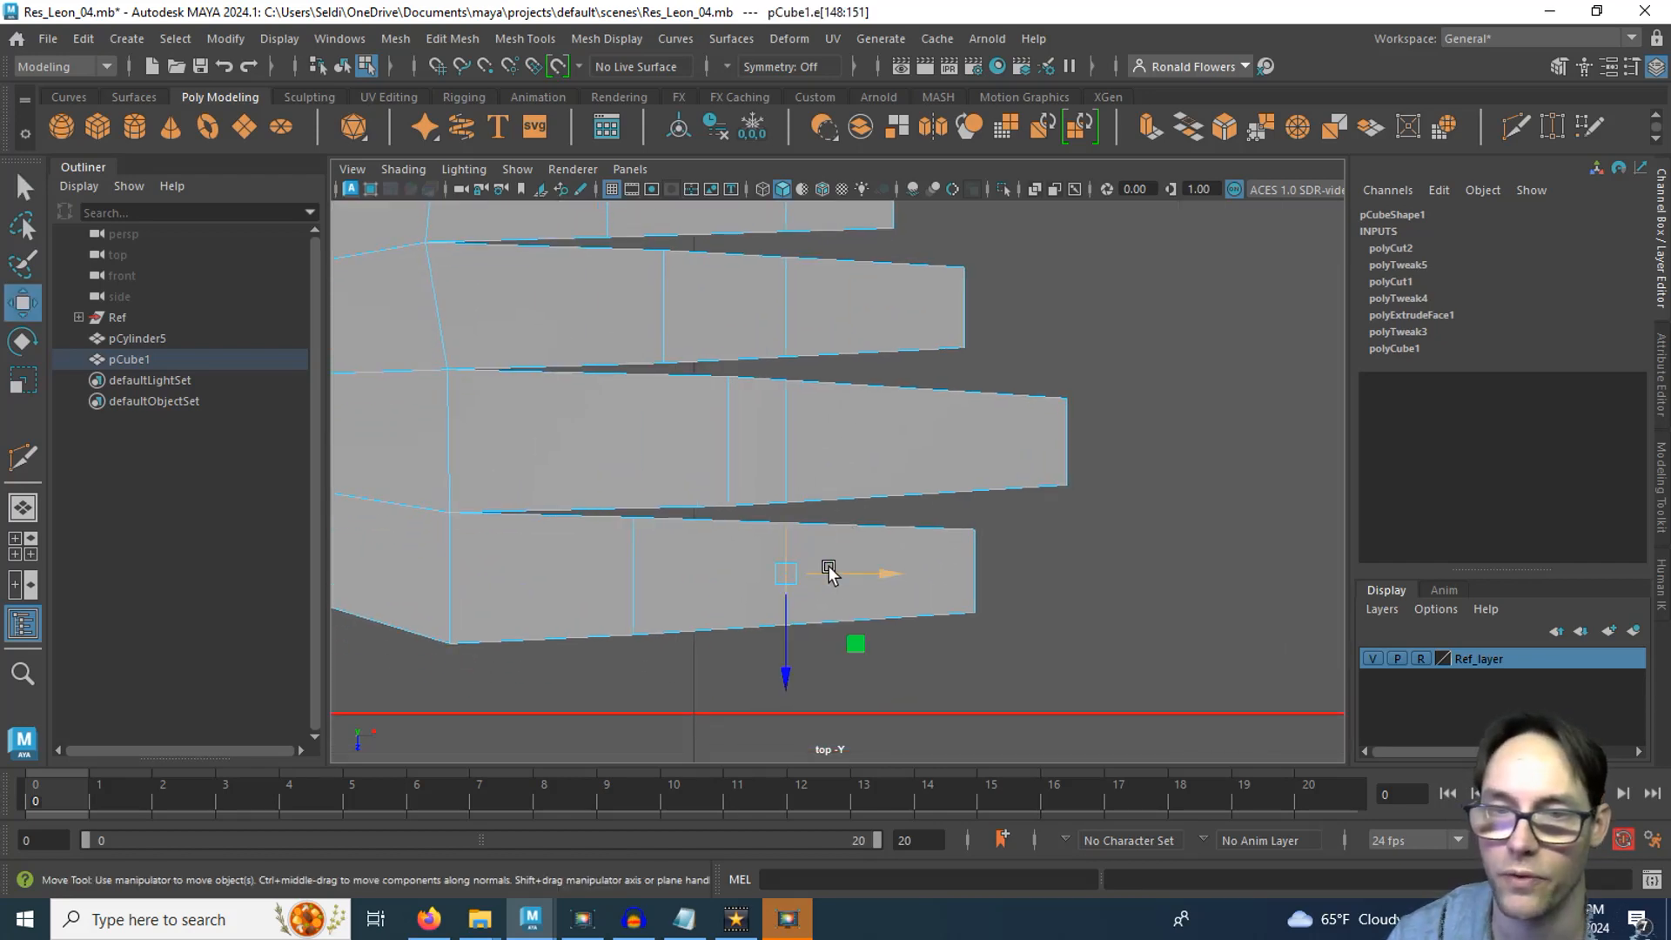
pyautogui.moveTo(873, 573); pyautogui.dragTo(917, 568)
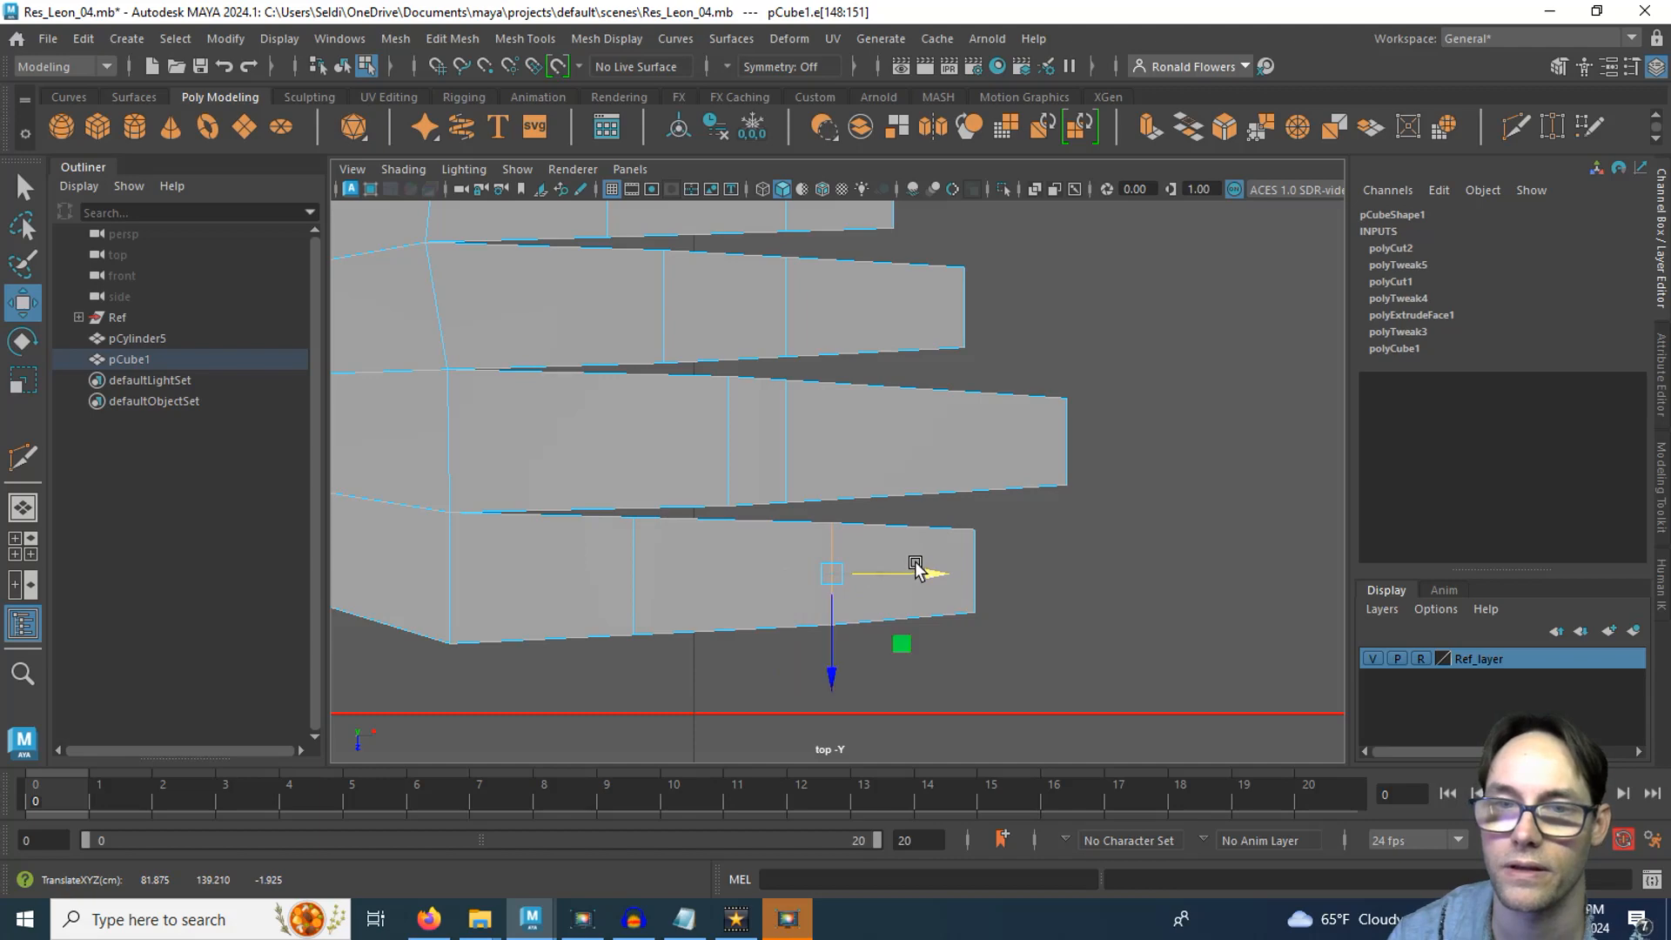
# Move the middle and ring fingers' outer joint loops toward their tips and the little finger's back to about X 80.9
pyautogui.doubleClick(817, 437)
pyautogui.moveTo(873, 444); pyautogui.dragTo(976, 444)
pyautogui.keyDown('alt'); pyautogui.moveTo(803, 420); pyautogui.dragTo(821, 603, button='middle'); pyautogui.keyUp('alt')
pyautogui.doubleClick(815, 497)
pyautogui.moveTo(868, 496); pyautogui.dragTo(894, 489)
pyautogui.doubleClick(808, 365)
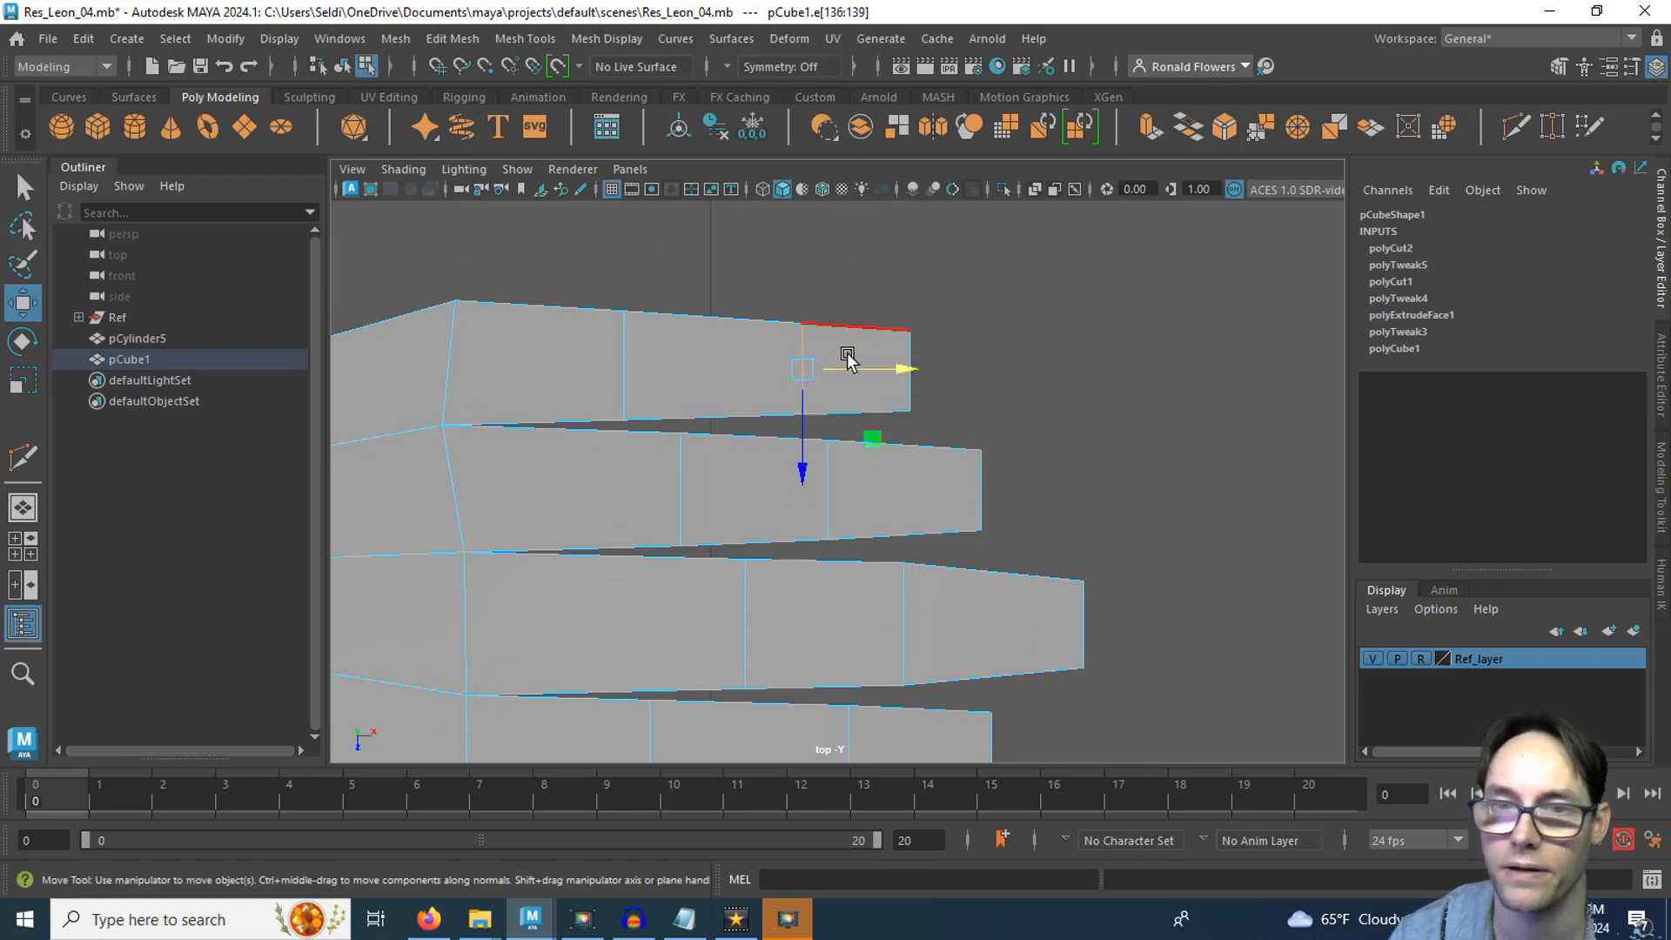
pyautogui.moveTo(835, 363); pyautogui.dragTo(812, 372)
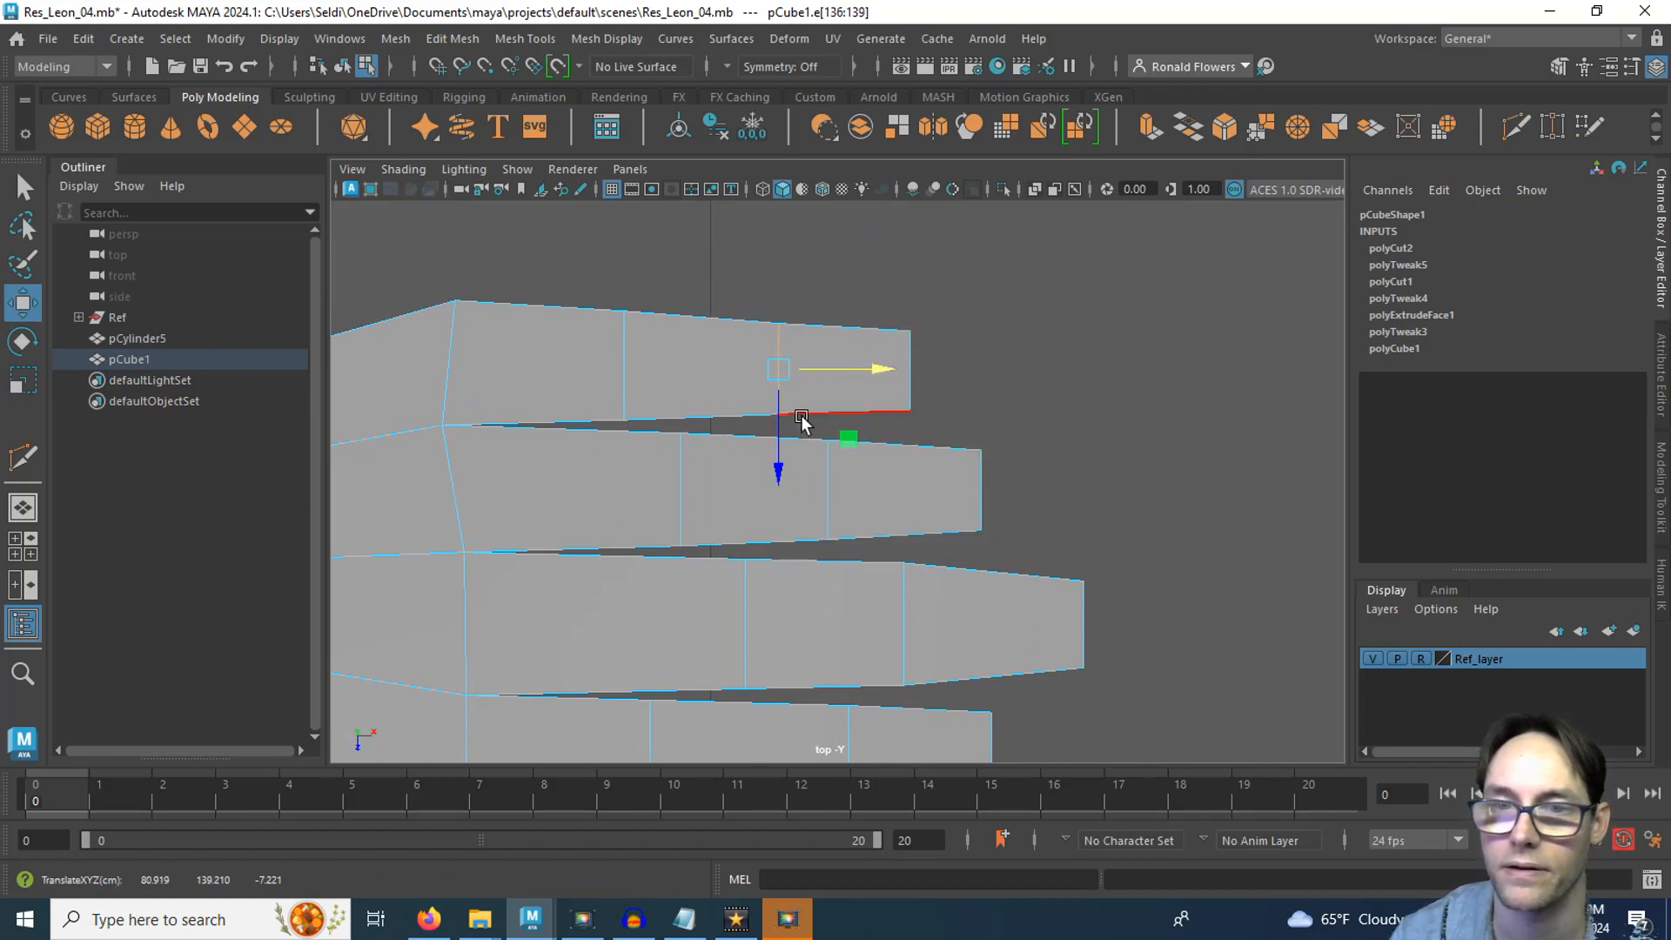
pyautogui.click(1034, 413)
# Insert an edge loop with Multi-Cut around the palm in the perspective view, about midway between the mid-palm edge loop and the knuckles
pyautogui.scroll(-5, 1044, 505)
pyautogui.keyDown('alt'); pyautogui.moveTo(1031, 515); pyautogui.dragTo(1094, 503, button='middle'); pyautogui.keyUp('alt')
pyautogui.scroll(2, 1023, 461)
pyautogui.scroll(1, 1131, 451)
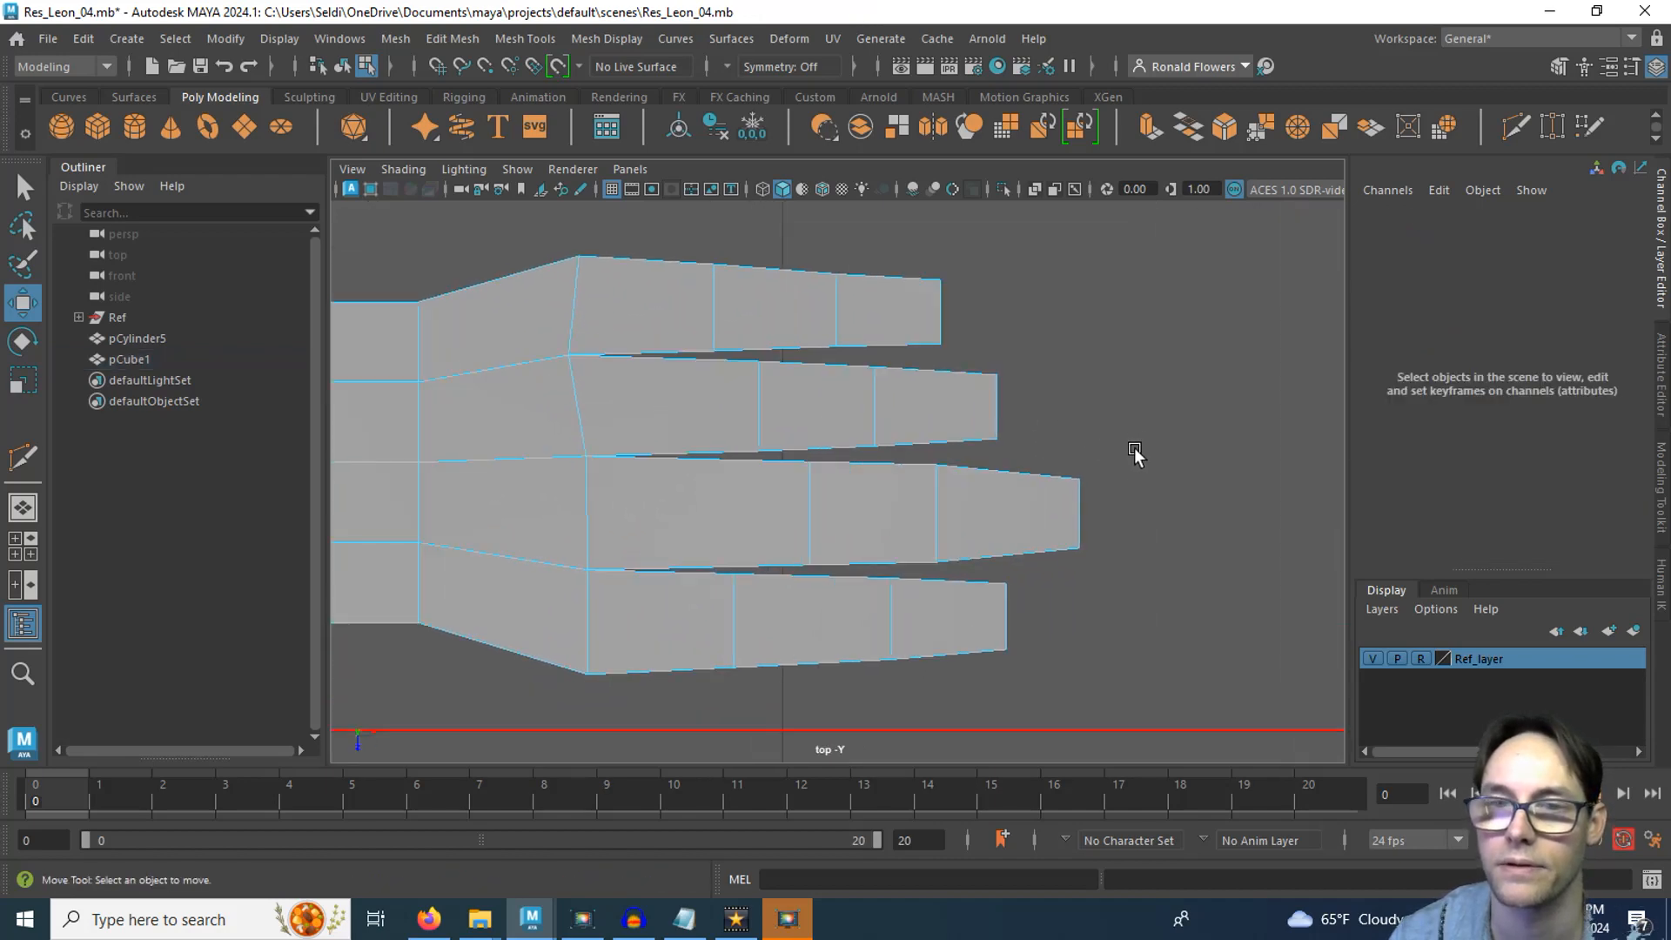
pyautogui.press('space')
pyautogui.press('space')
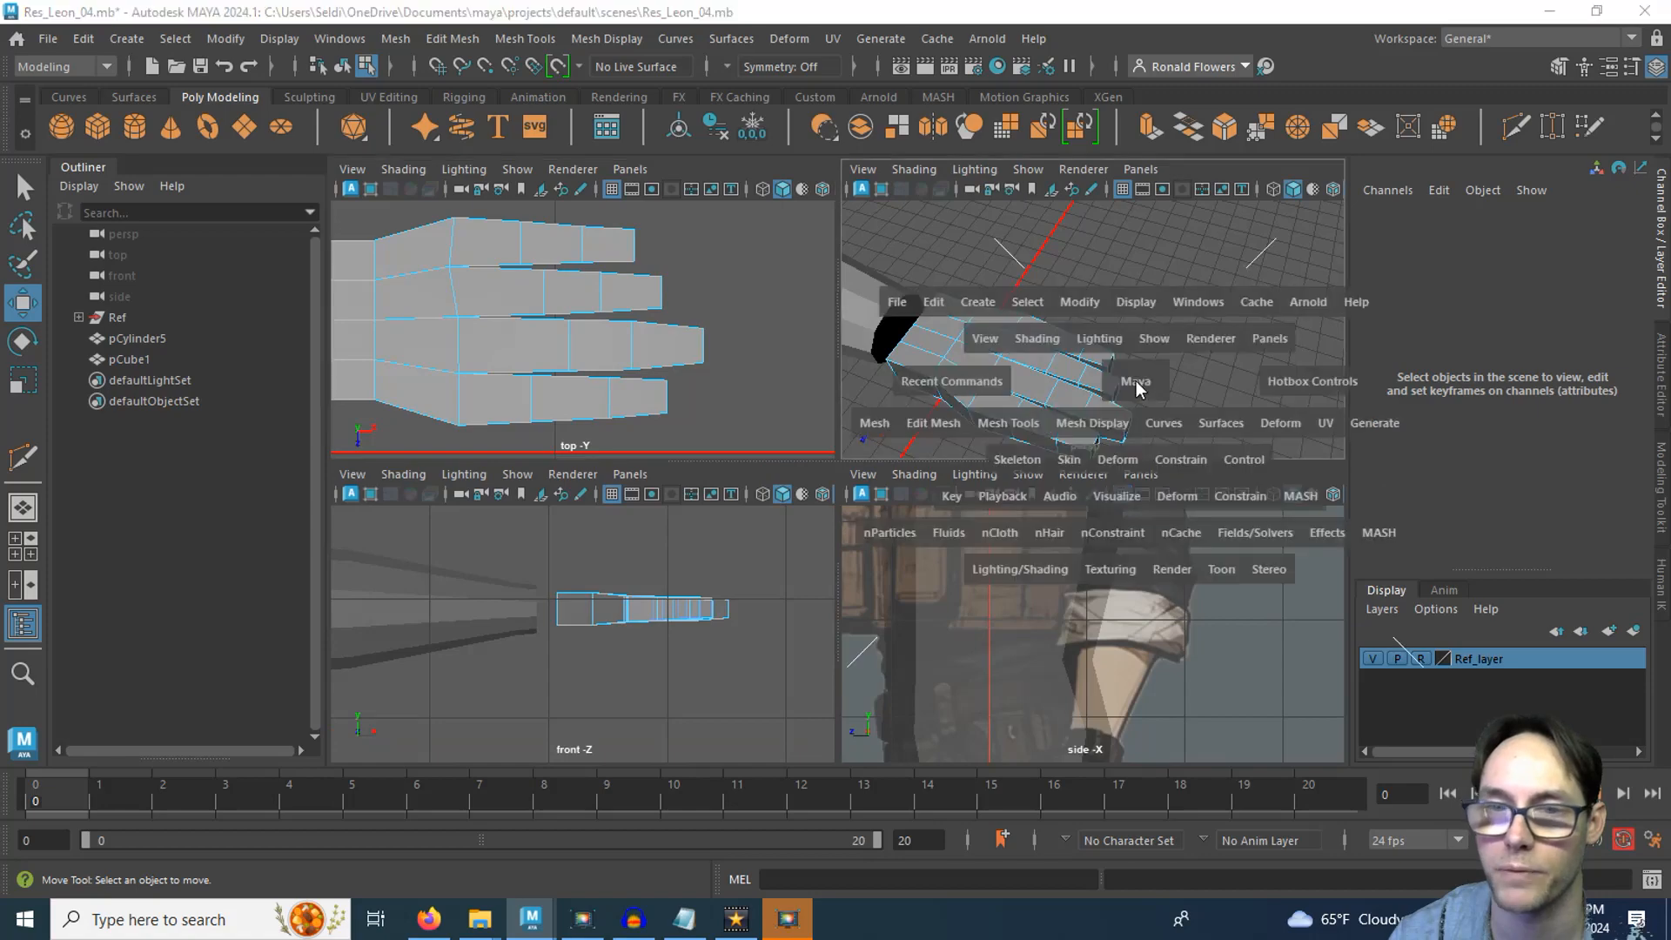
pyautogui.keyDown('alt'); pyautogui.moveTo(1109, 407); pyautogui.dragTo(974, 595); pyautogui.keyUp('alt')
pyautogui.scroll(5, 835, 580)
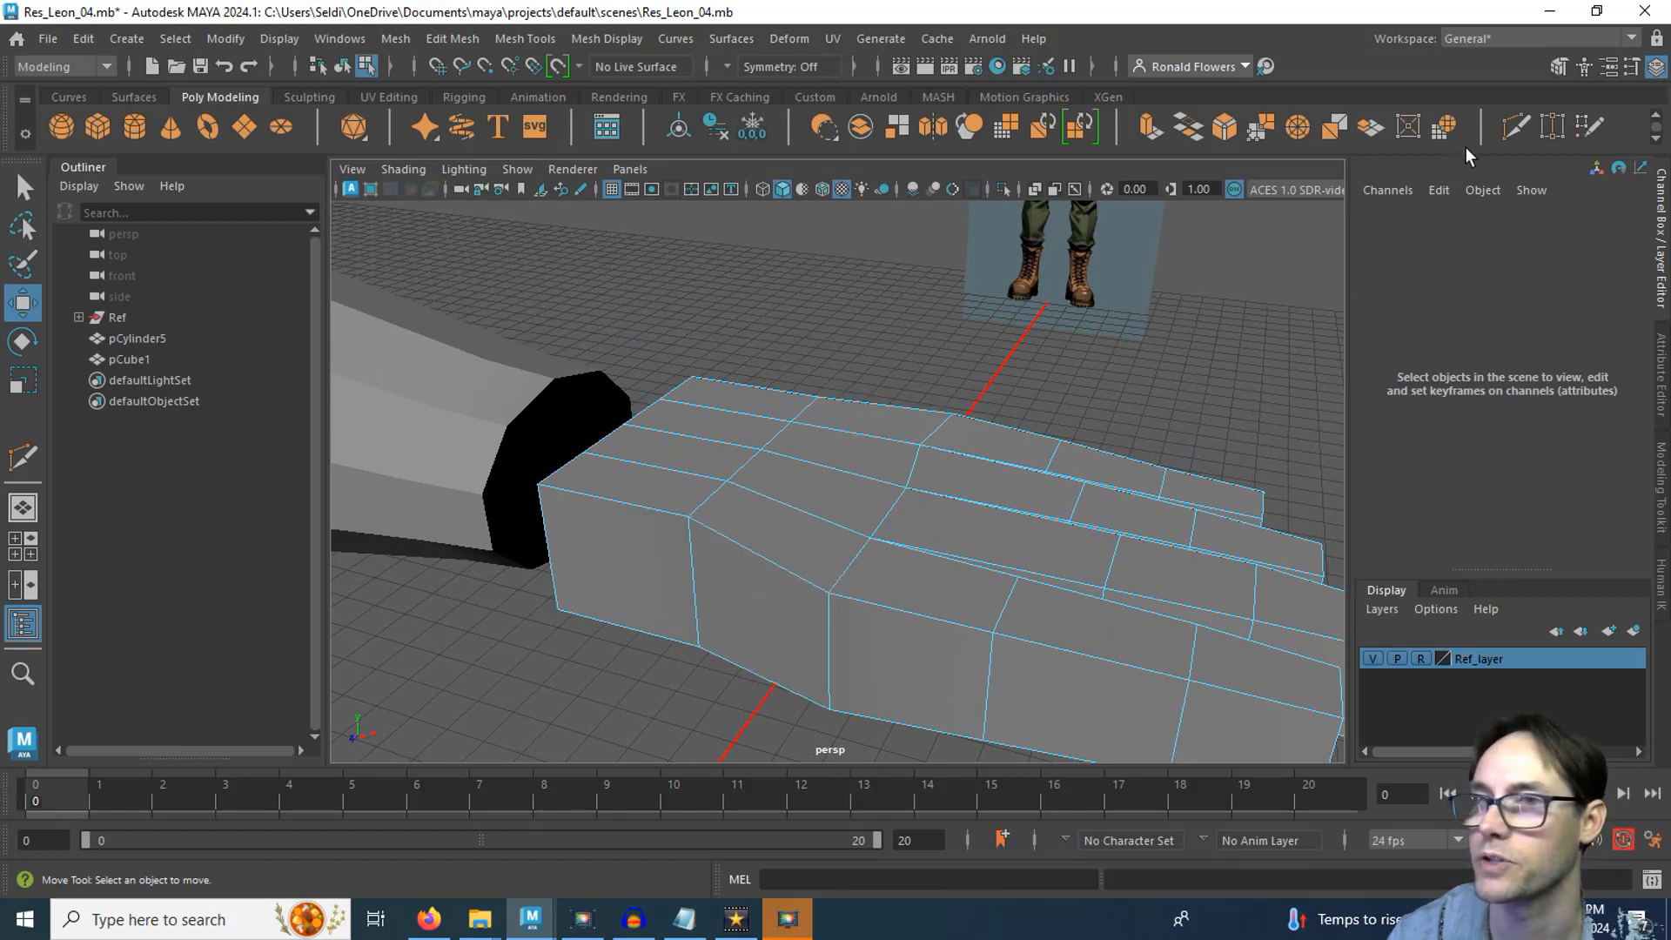
pyautogui.click(1518, 124)
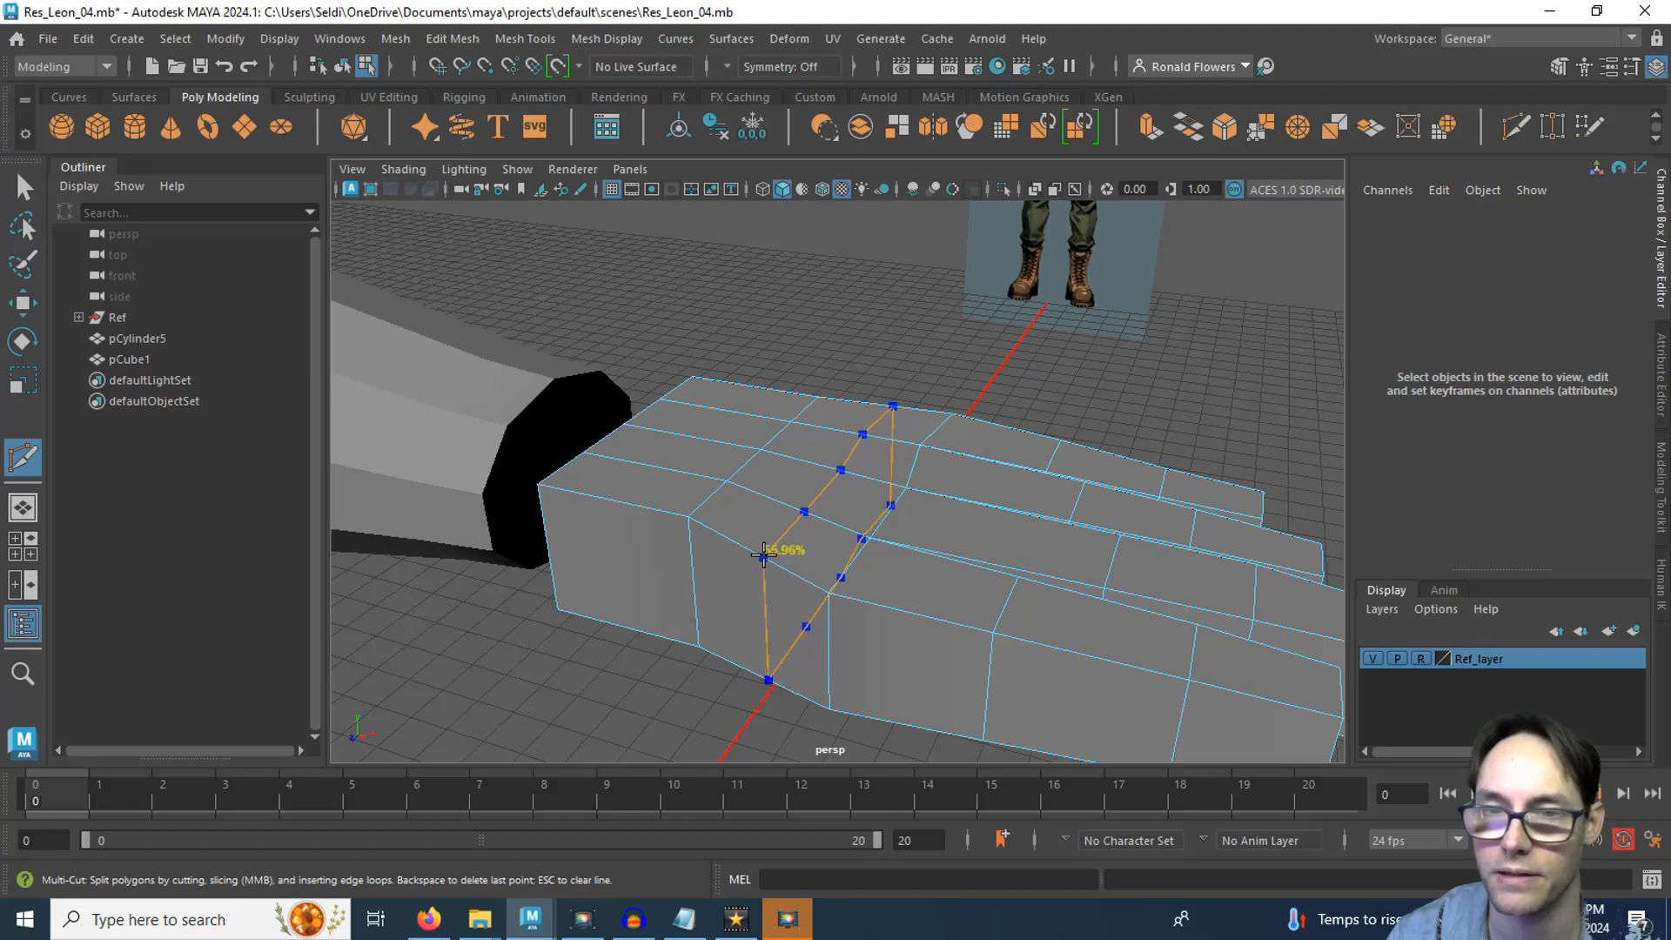
pyautogui.keyDown('ctrl'); pyautogui.click(763, 554); pyautogui.keyUp('ctrl')
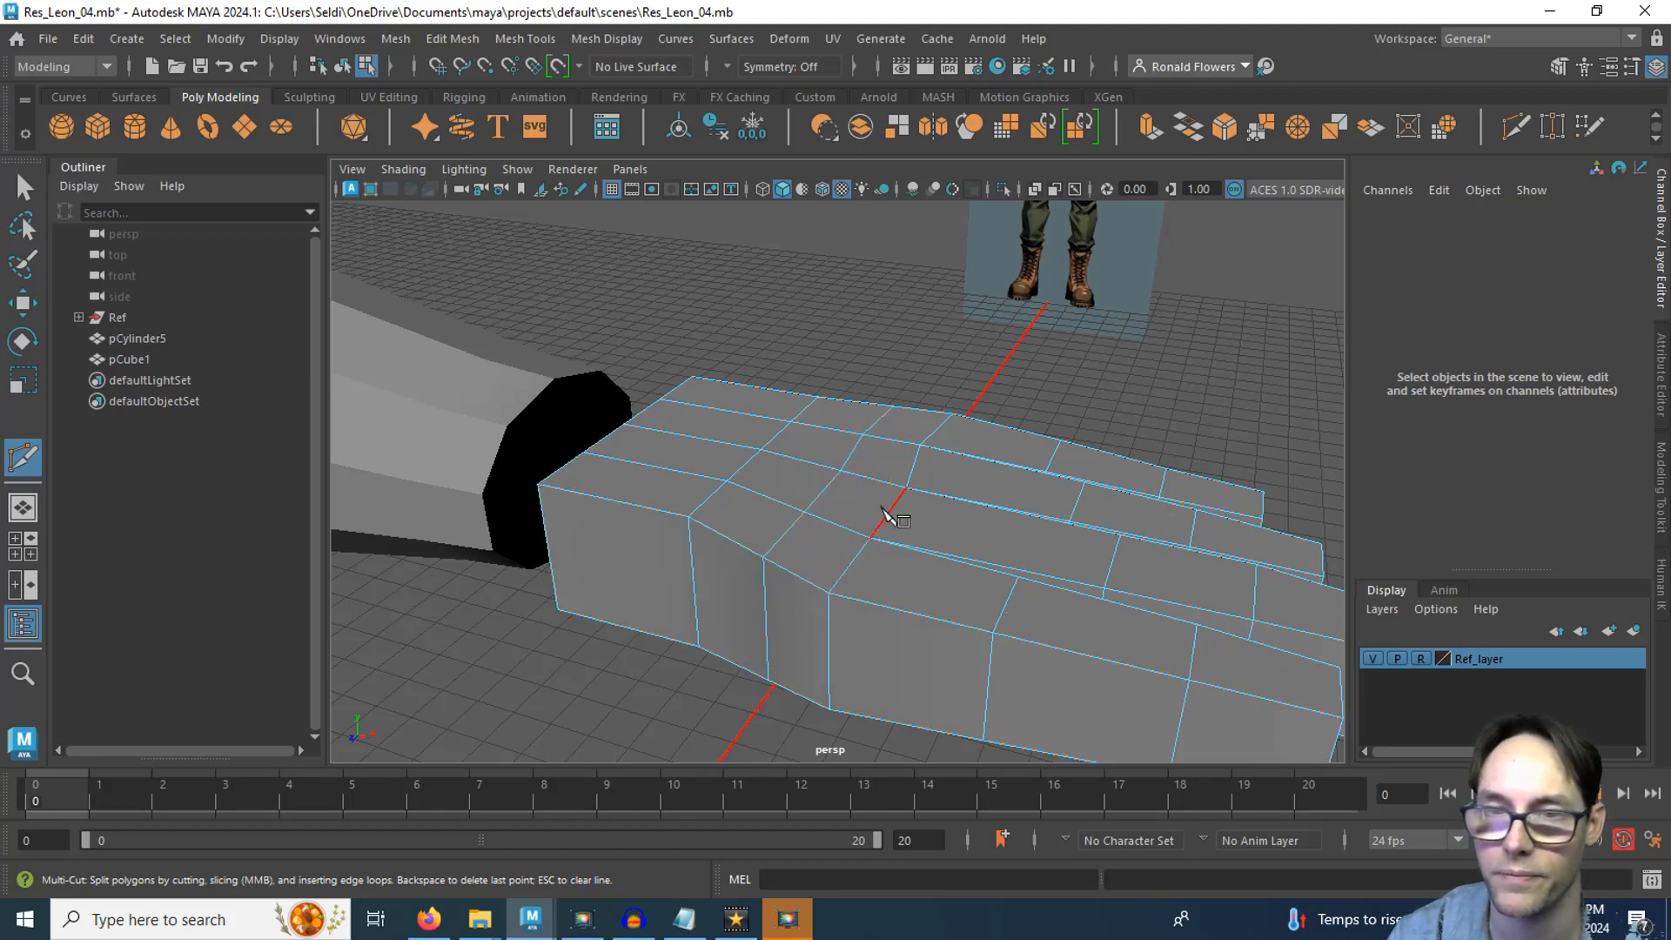
pyautogui.press('q')
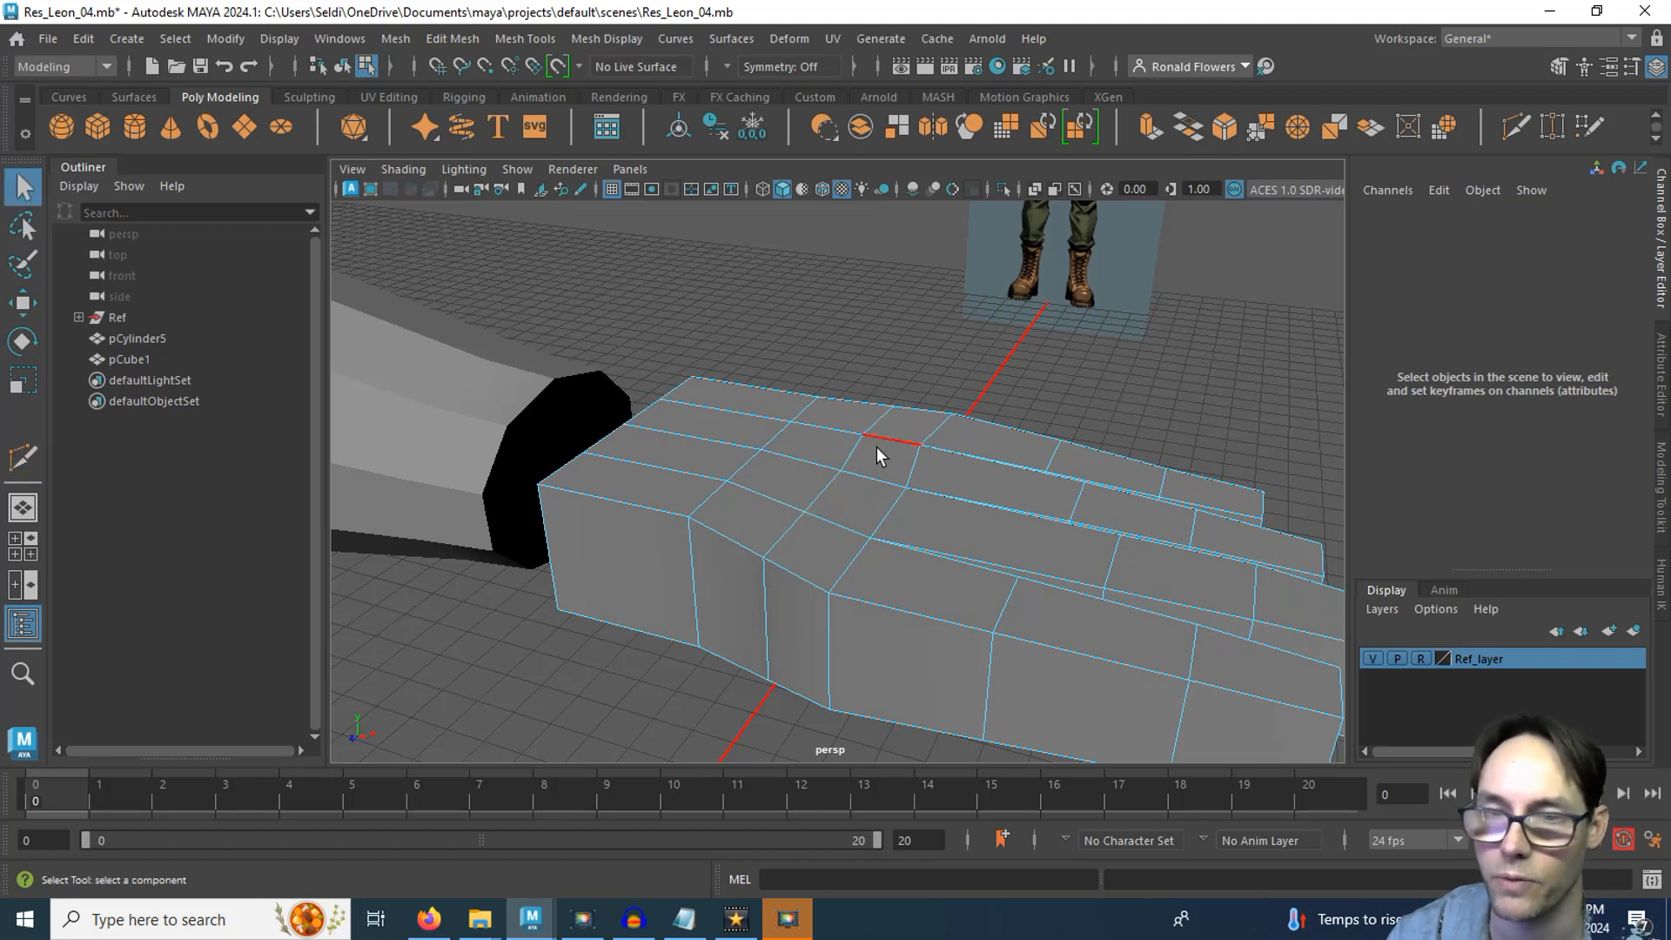
# Select the four faces on top of the palm just behind the fingers and extrude them outward by about 0.134
pyautogui.moveTo(878, 448); pyautogui.dragTo(879, 354, button='right')
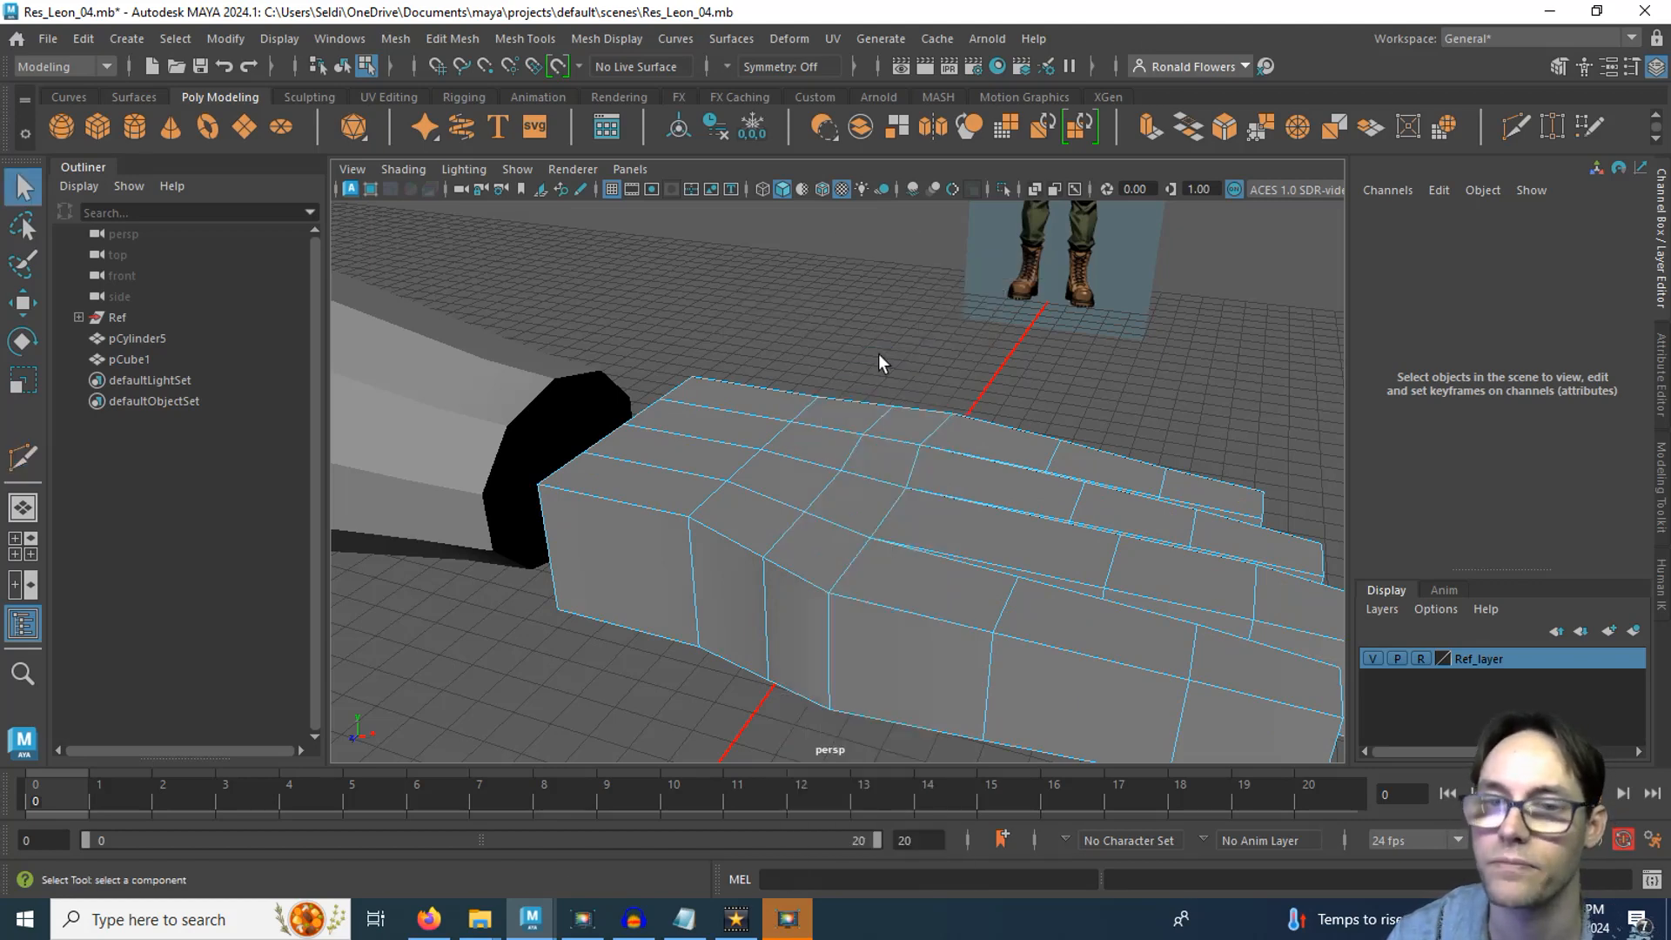
pyautogui.click(815, 548)
pyautogui.keyDown('shift'); pyautogui.click(862, 503); pyautogui.keyUp('shift')
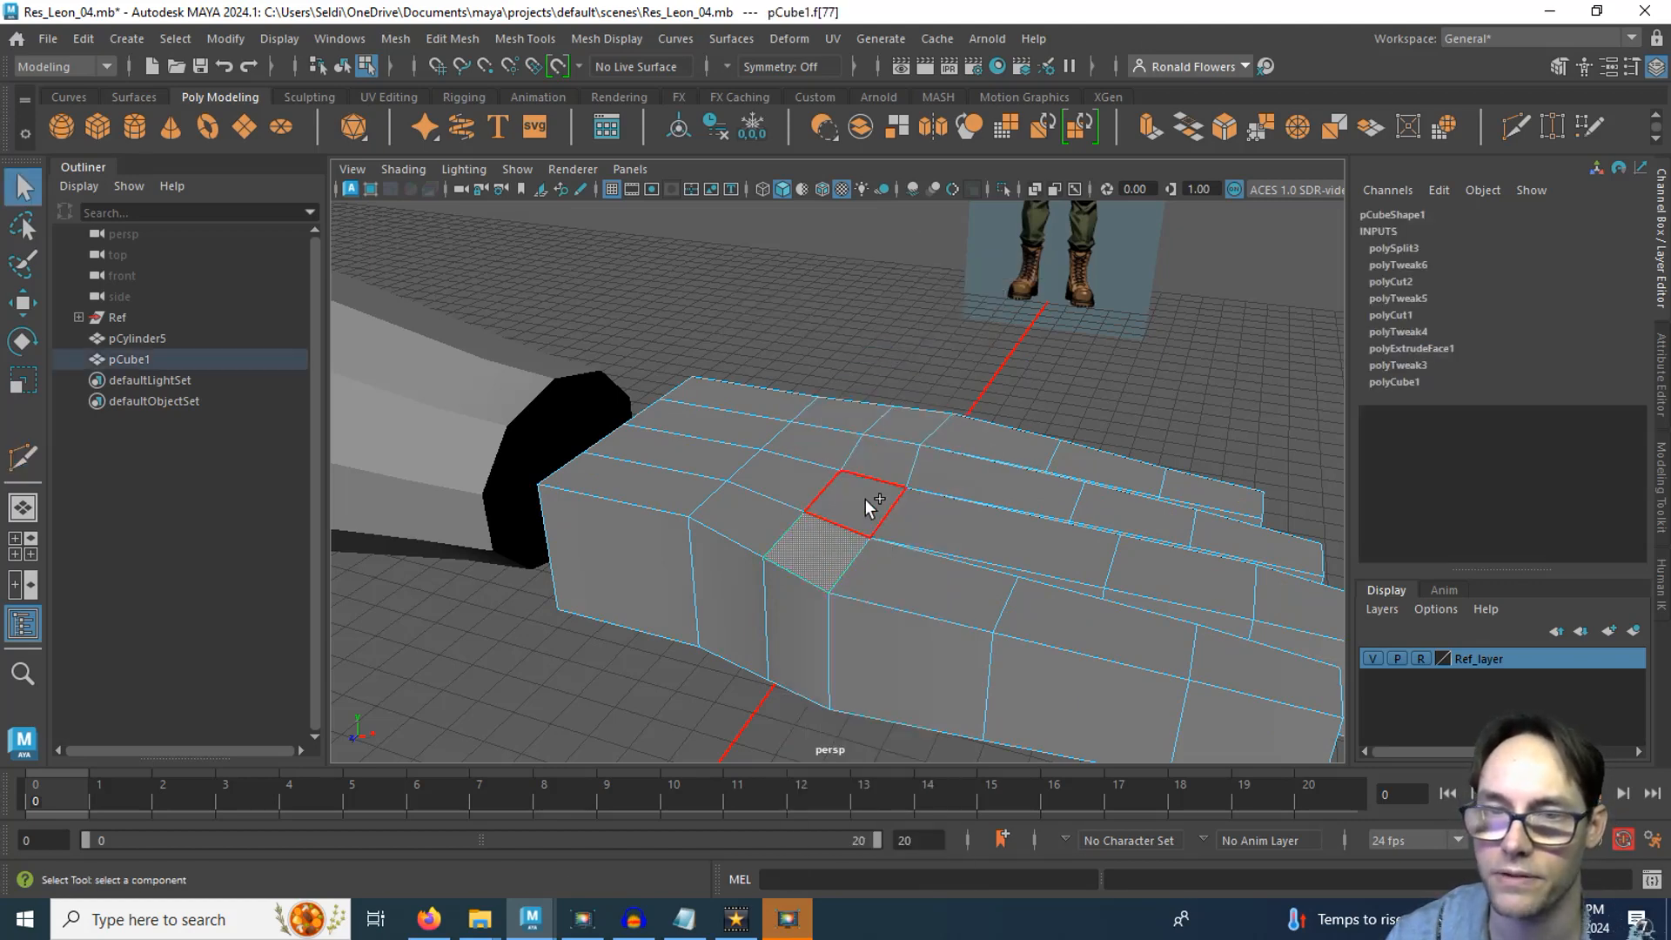
pyautogui.keyDown('shift'); pyautogui.click(931, 427); pyautogui.keyUp('shift')
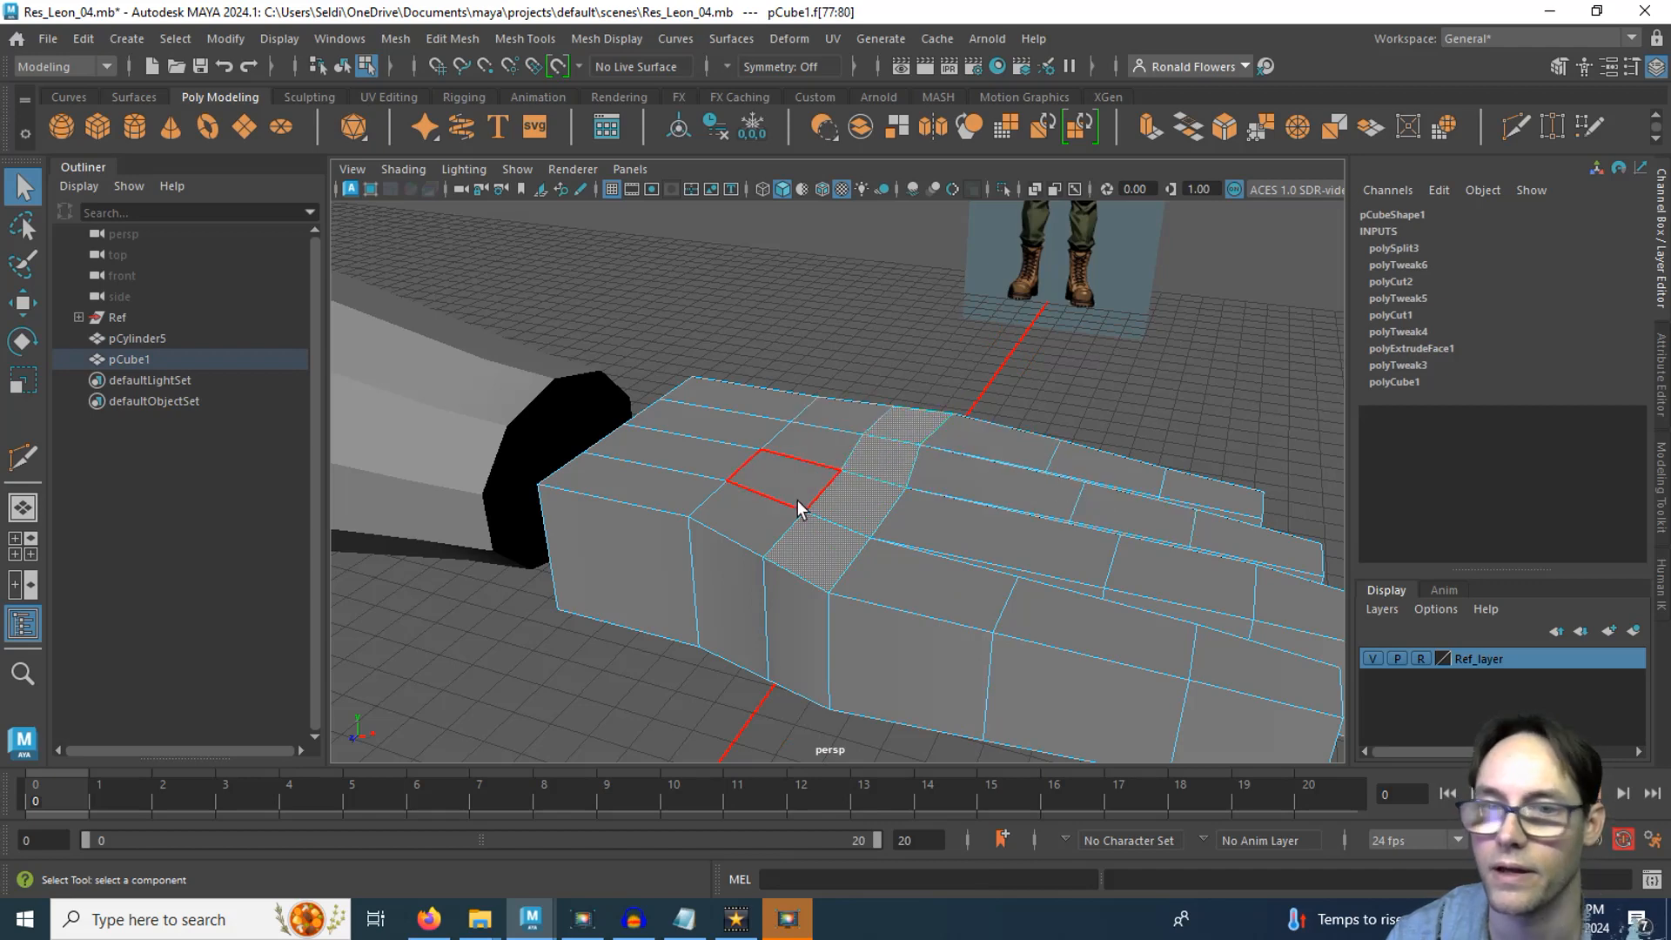
pyautogui.click(1152, 129)
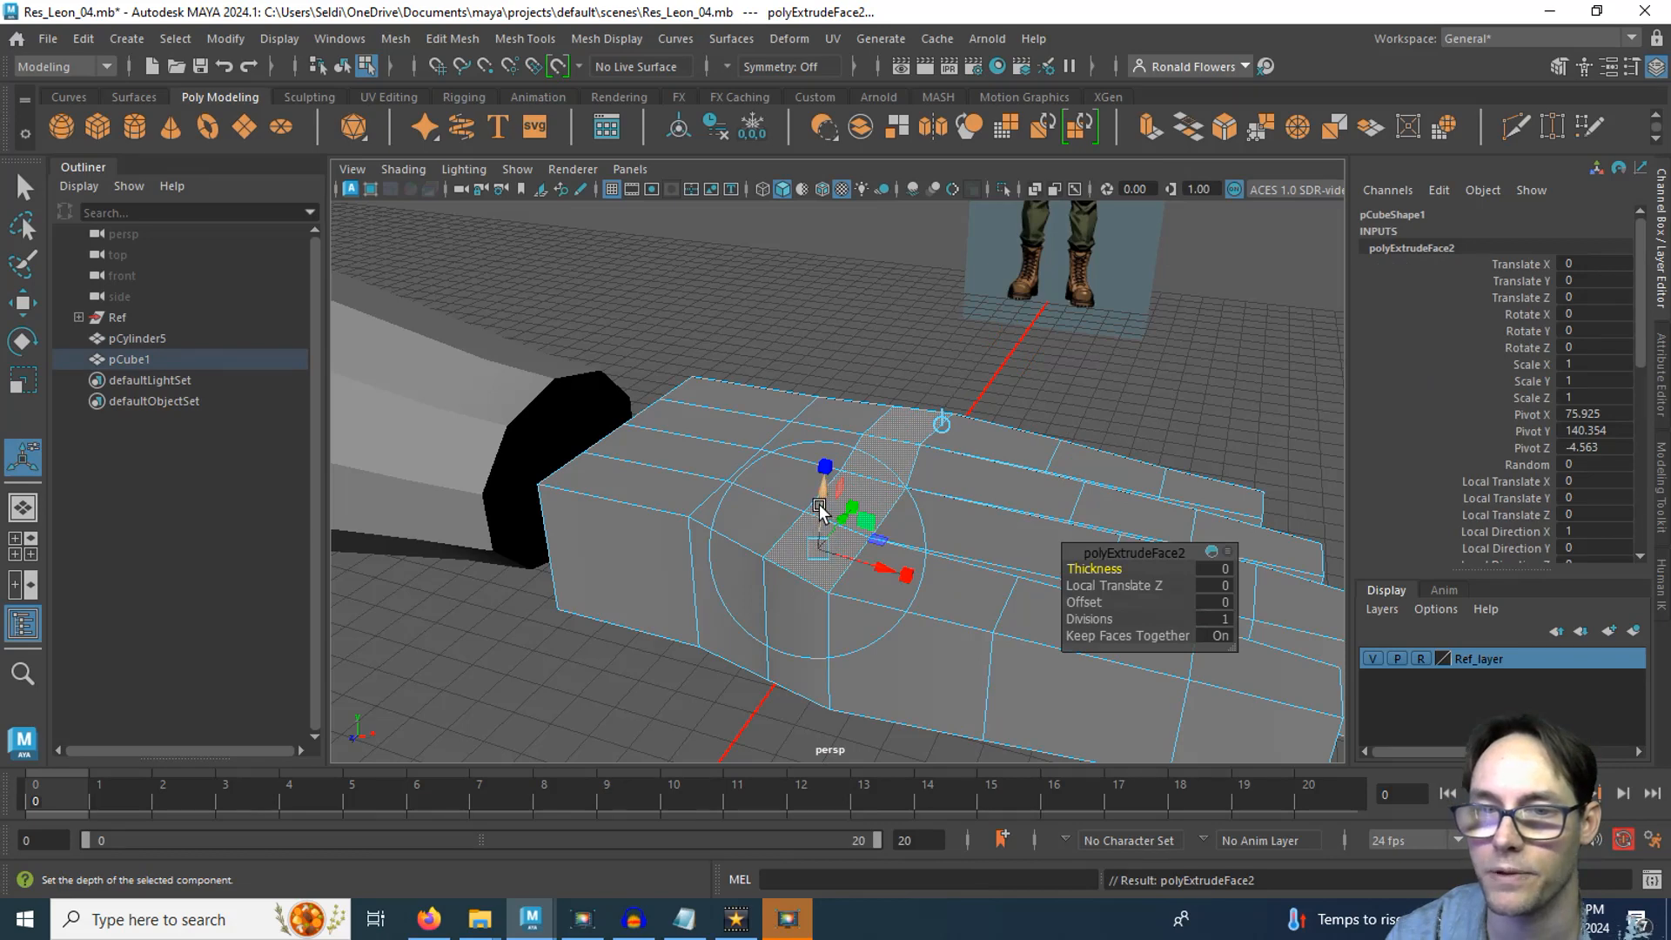
pyautogui.moveTo(819, 507); pyautogui.dragTo(834, 574)
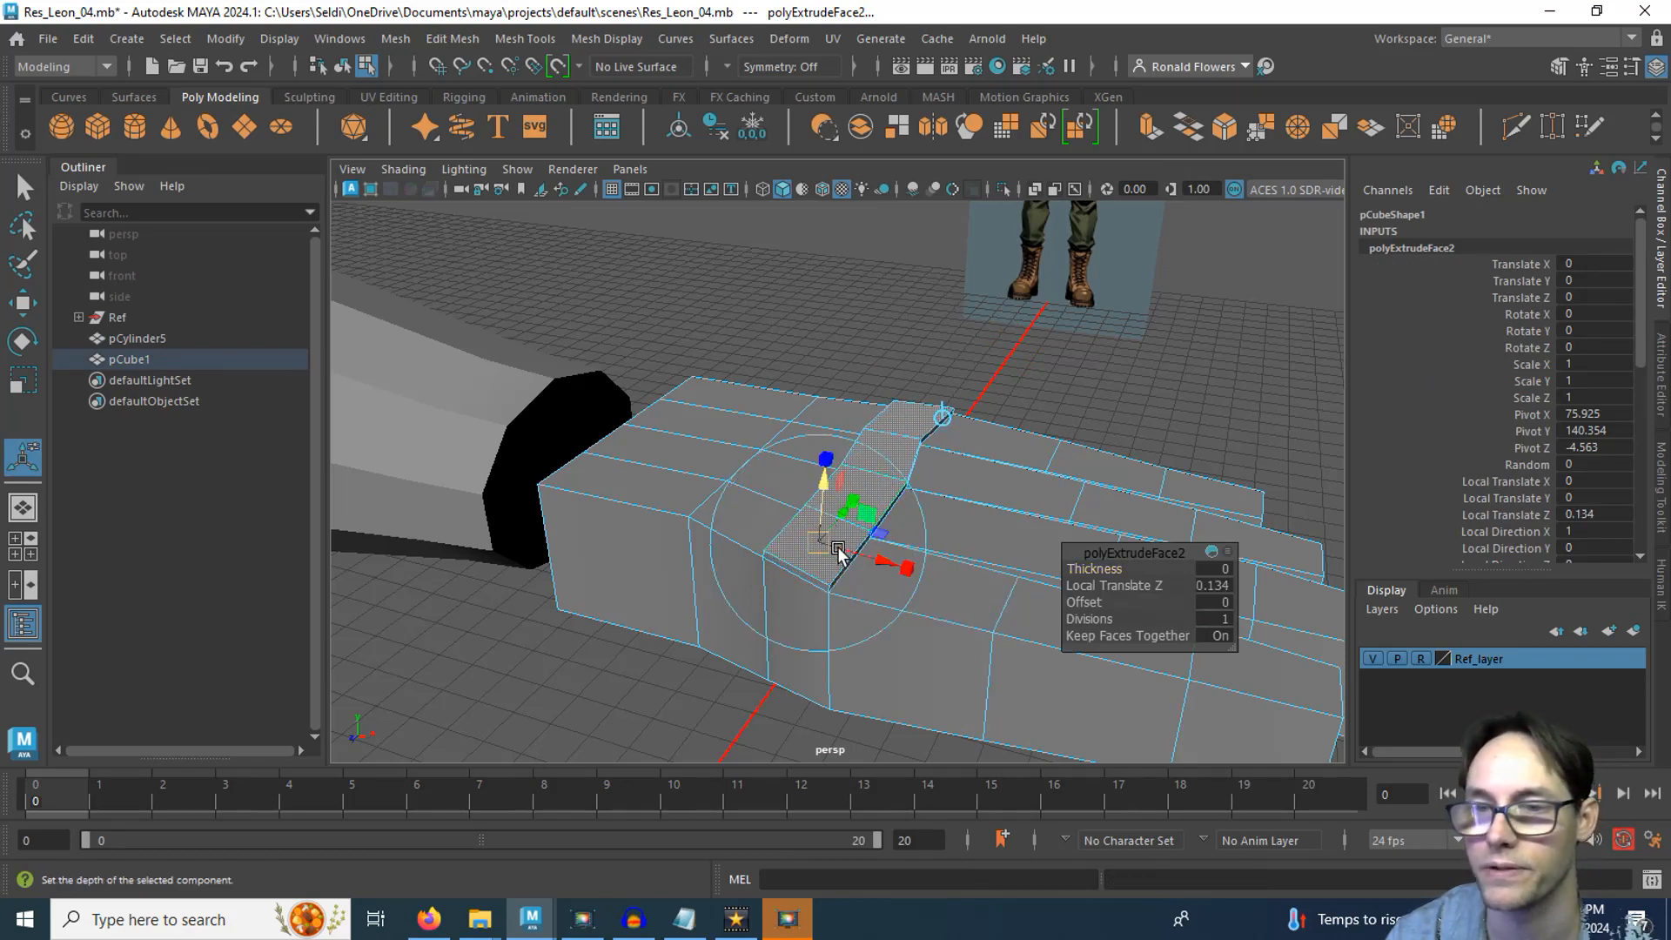
# Turn off Keep Faces Together, shrink the extruded faces into separate knuckles, and set their Local Translate Z to about 0.107
pyautogui.click(1225, 632)
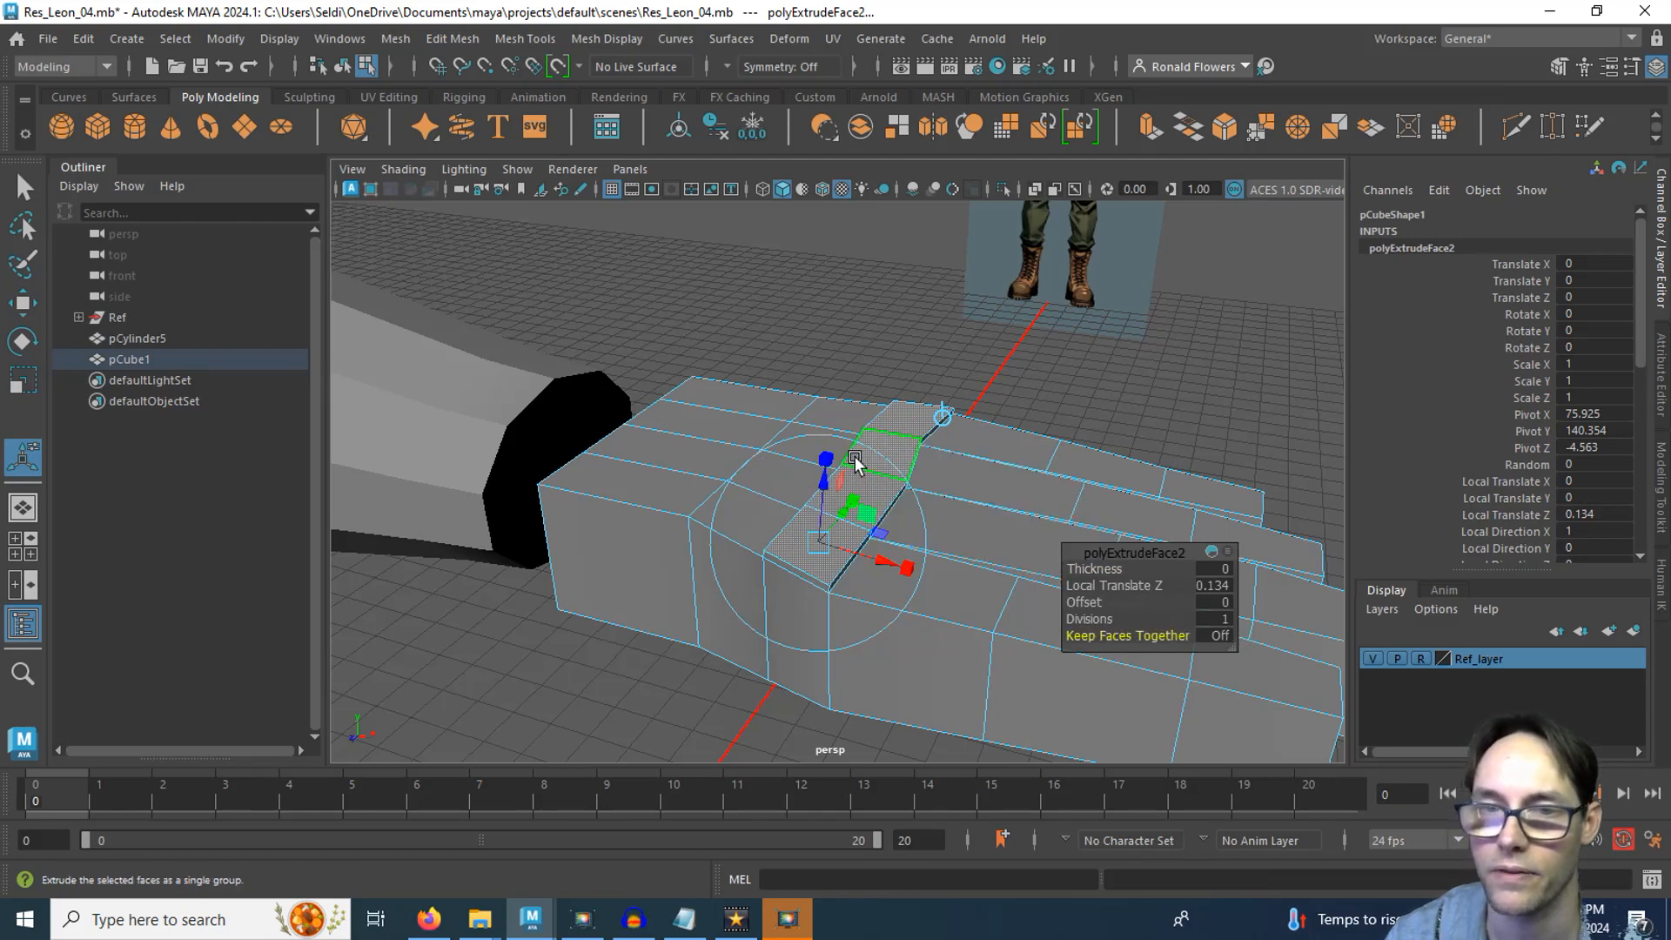
pyautogui.click(830, 457)
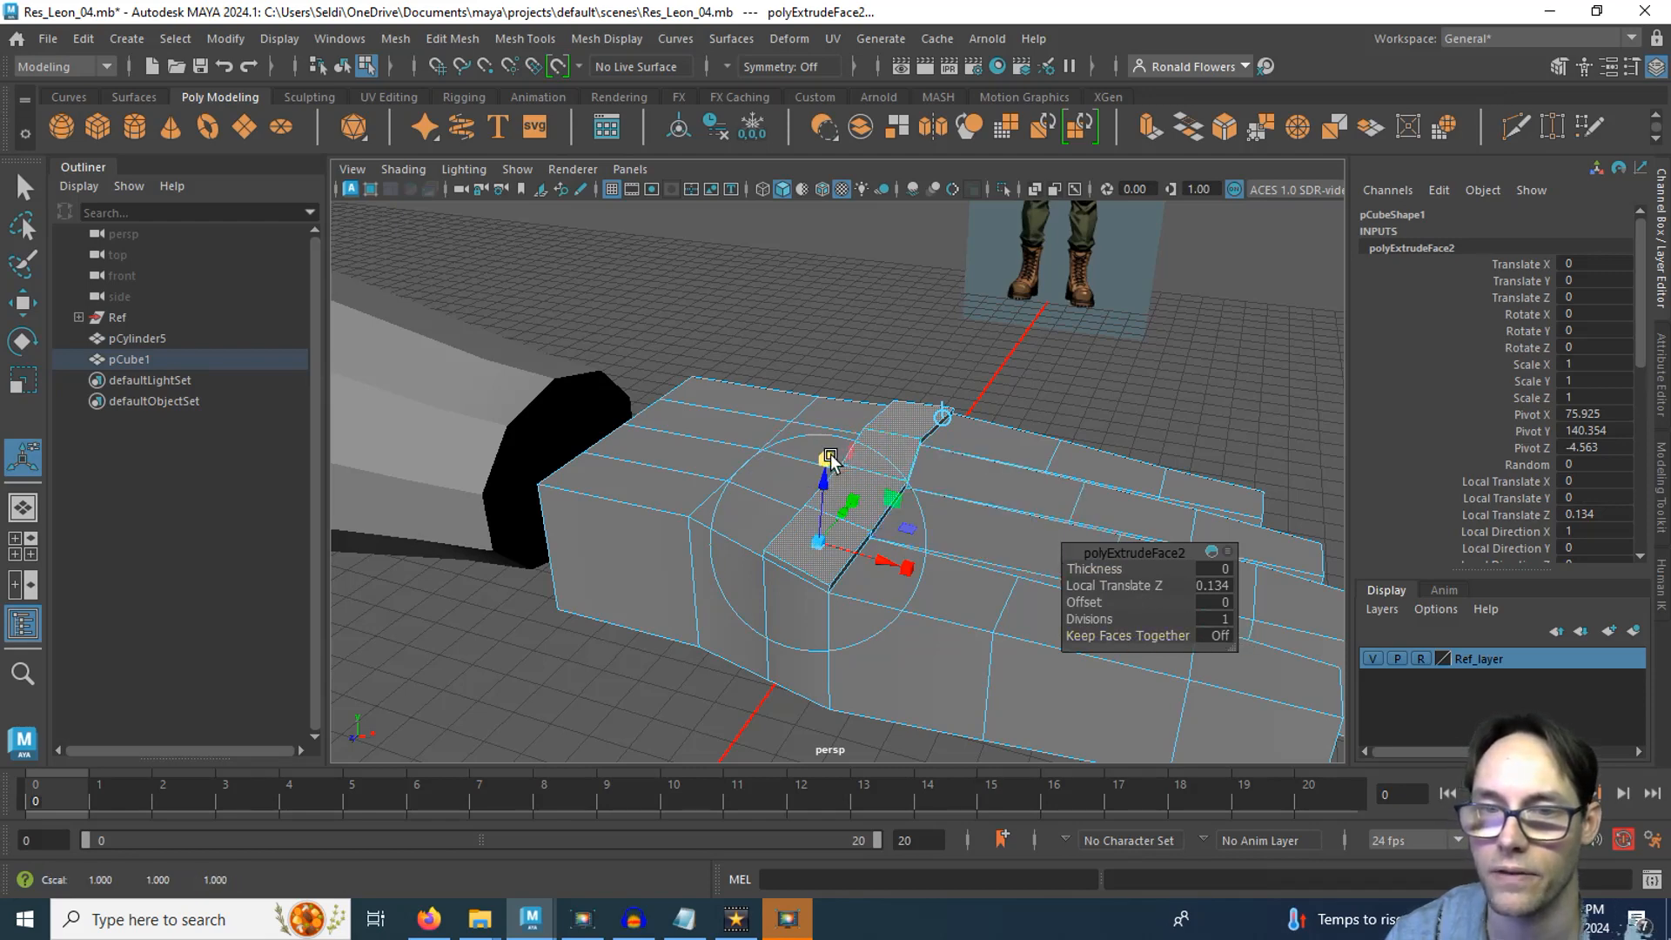
pyautogui.moveTo(816, 540); pyautogui.dragTo(896, 531)
pyautogui.moveTo(792, 454); pyautogui.dragTo(792, 435)
pyautogui.moveTo(943, 634)
pyautogui.keyDown('alt'); pyautogui.mouseDown()
pyautogui.moveTo(661, 617)
pyautogui.moveTo(956, 651)
pyautogui.mouseUp(); pyautogui.keyUp('alt')
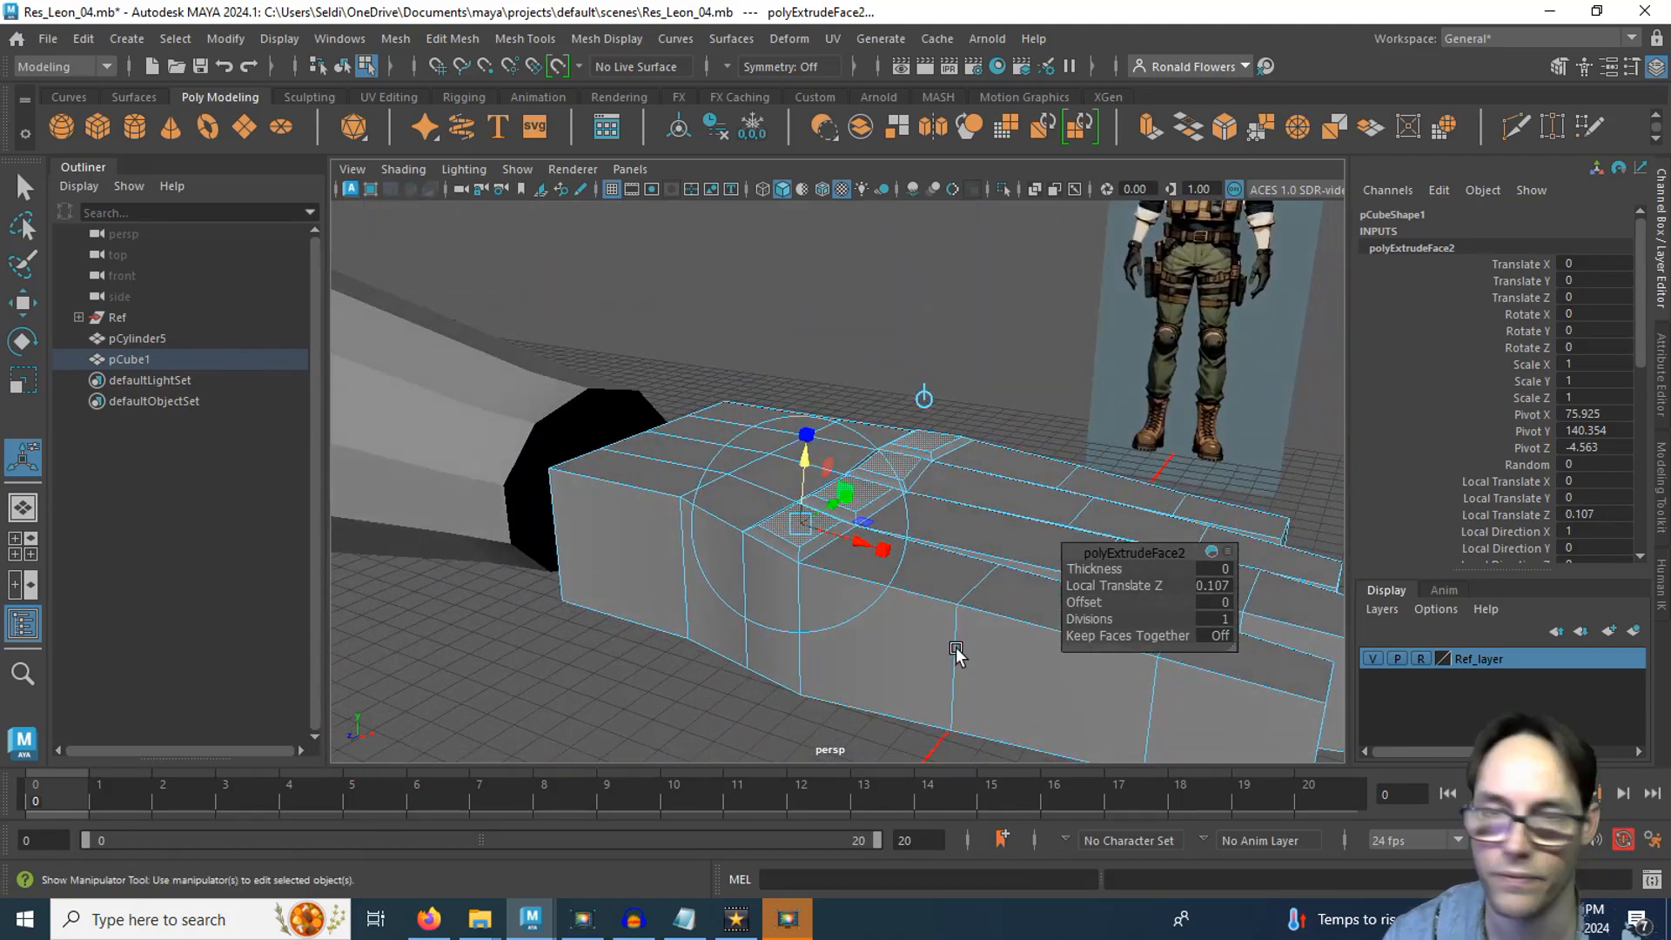
# Preview the hand in smooth display, examine the knuckles and fingers from above, and restore the unsmoothed display
pyautogui.press('q')
pyautogui.moveTo(951, 305); pyautogui.dragTo(1040, 262, button='right')
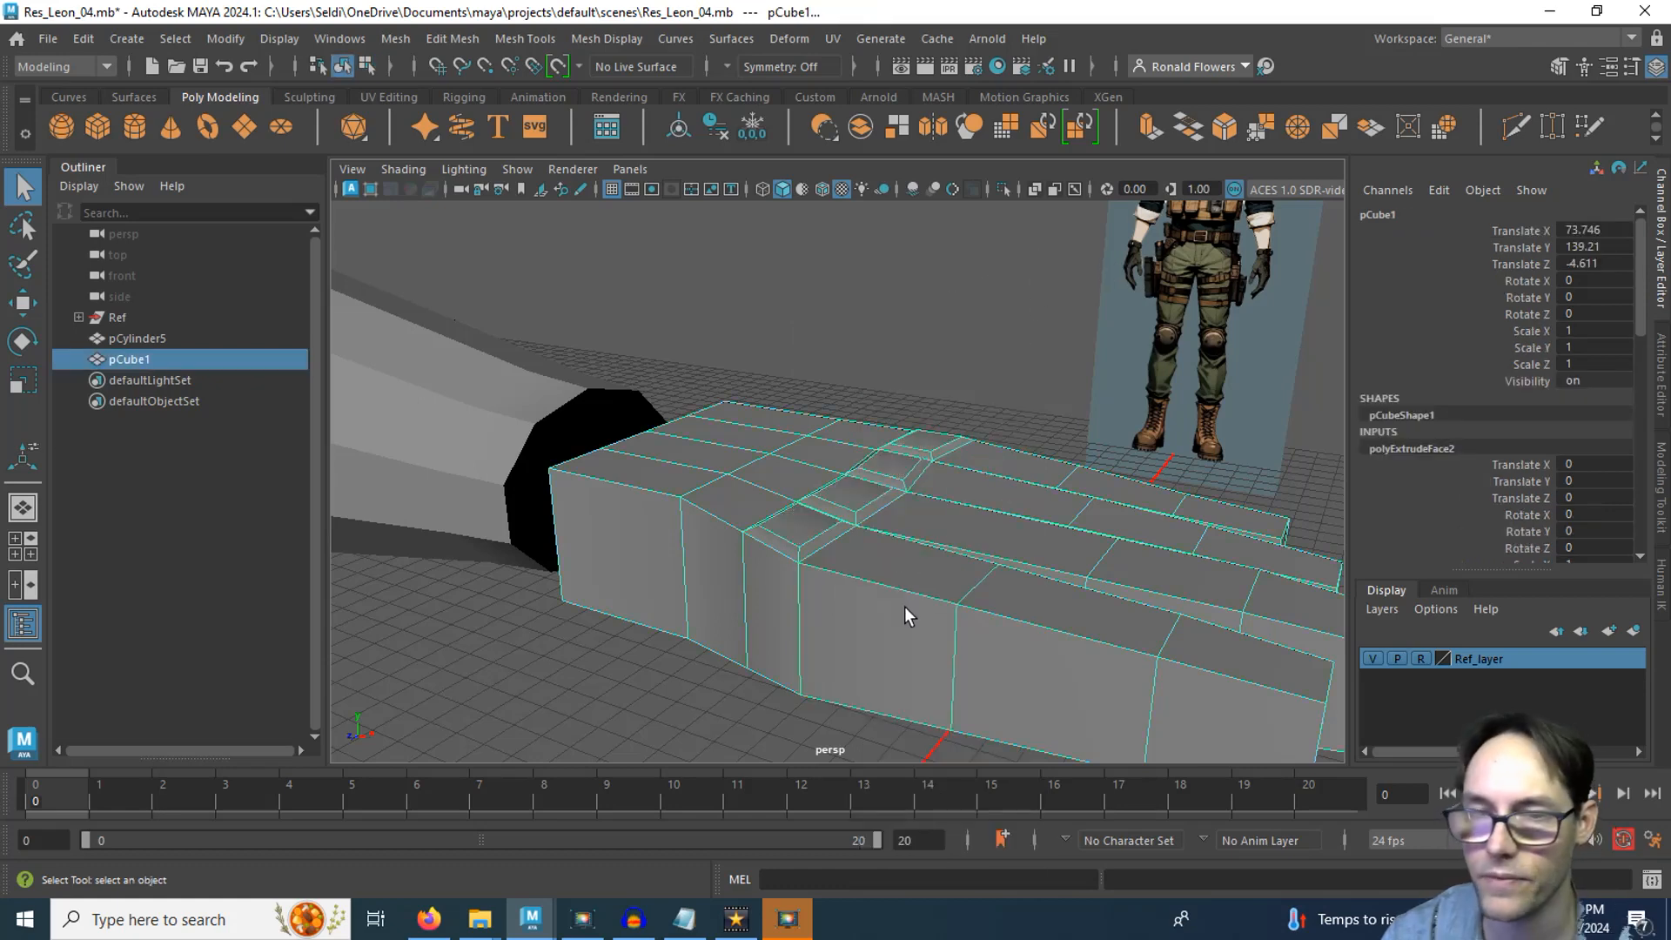
pyautogui.press('3')
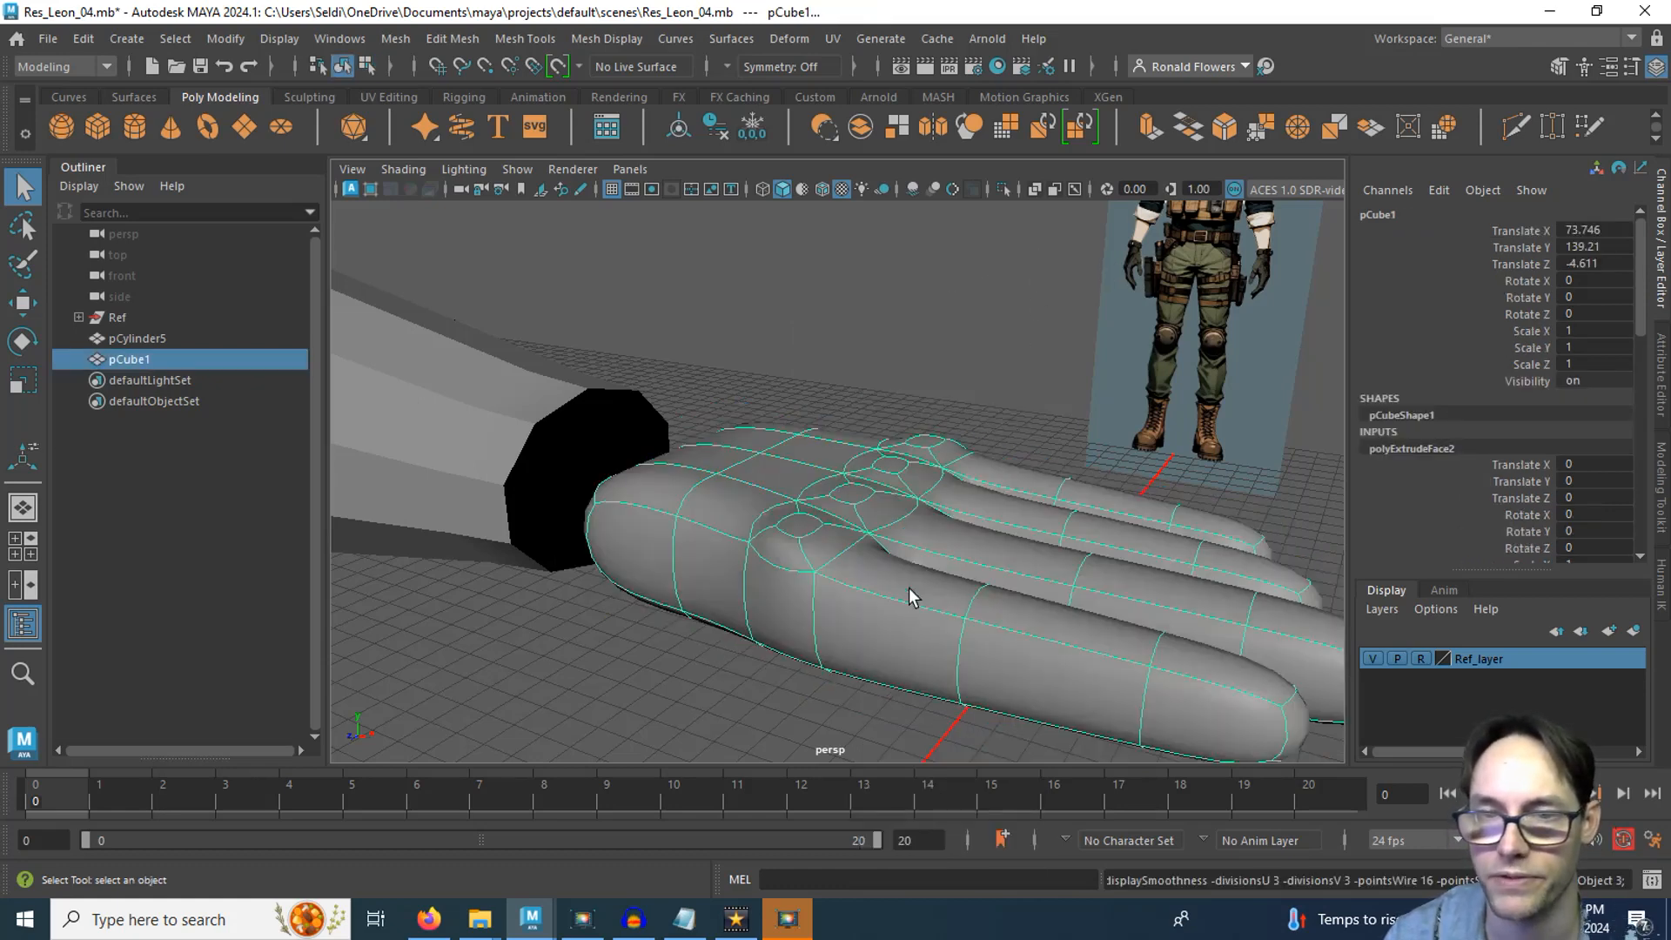
pyautogui.click(735, 706)
pyautogui.keyDown('alt'); pyautogui.moveTo(734, 707); pyautogui.dragTo(879, 826); pyautogui.keyUp('alt')
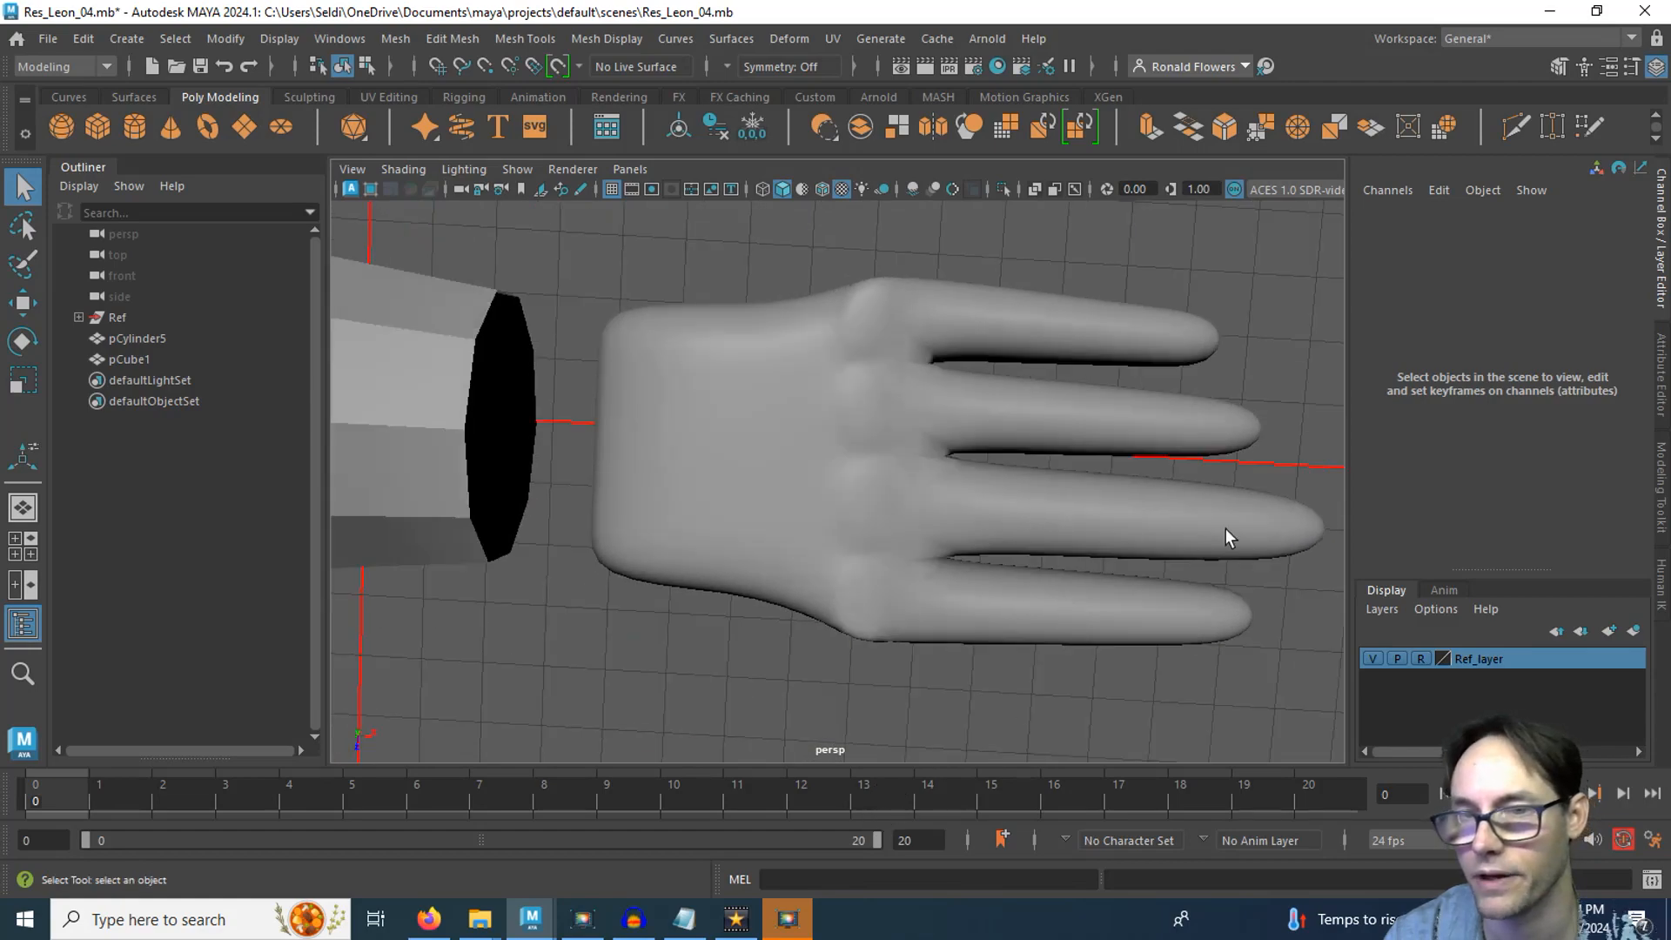
pyautogui.keyDown('alt'); pyautogui.moveTo(1050, 628); pyautogui.dragTo(805, 510); pyautogui.keyUp('alt')
pyautogui.click(827, 594)
pyautogui.press('1')
# Extrude the wrist-end face on the index-finger side of the palm by about 2.086 and scale it down as the thumb base
pyautogui.scroll(2, 683, 580)
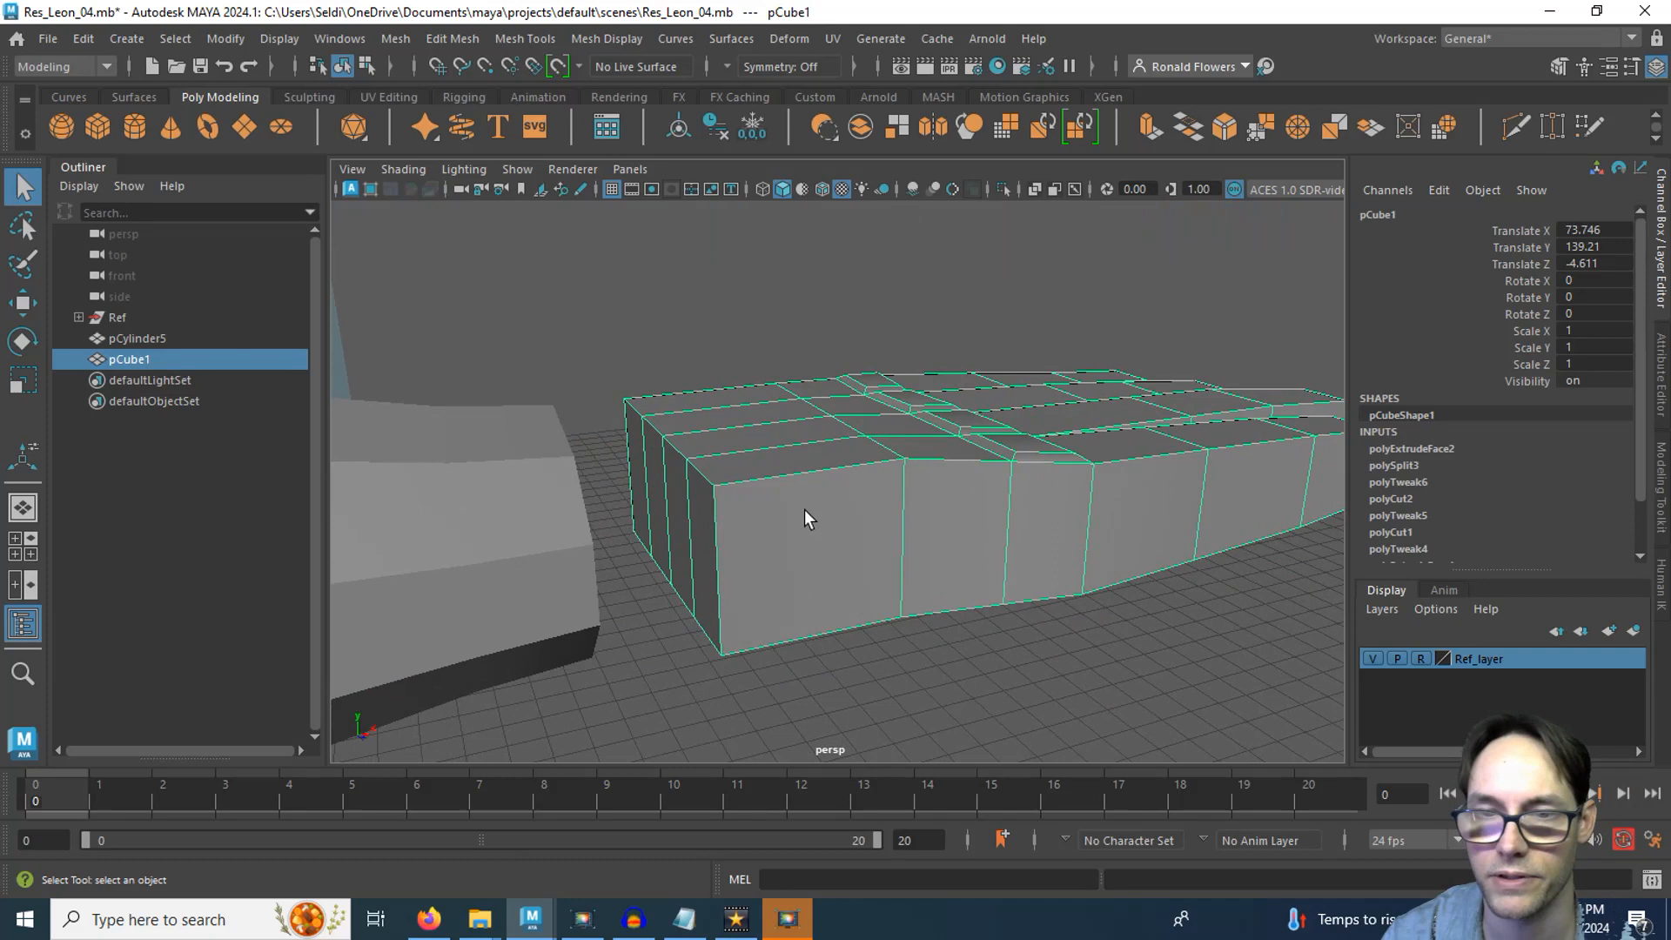
pyautogui.moveTo(820, 545); pyautogui.dragTo(807, 359, button='right')
pyautogui.click(846, 544)
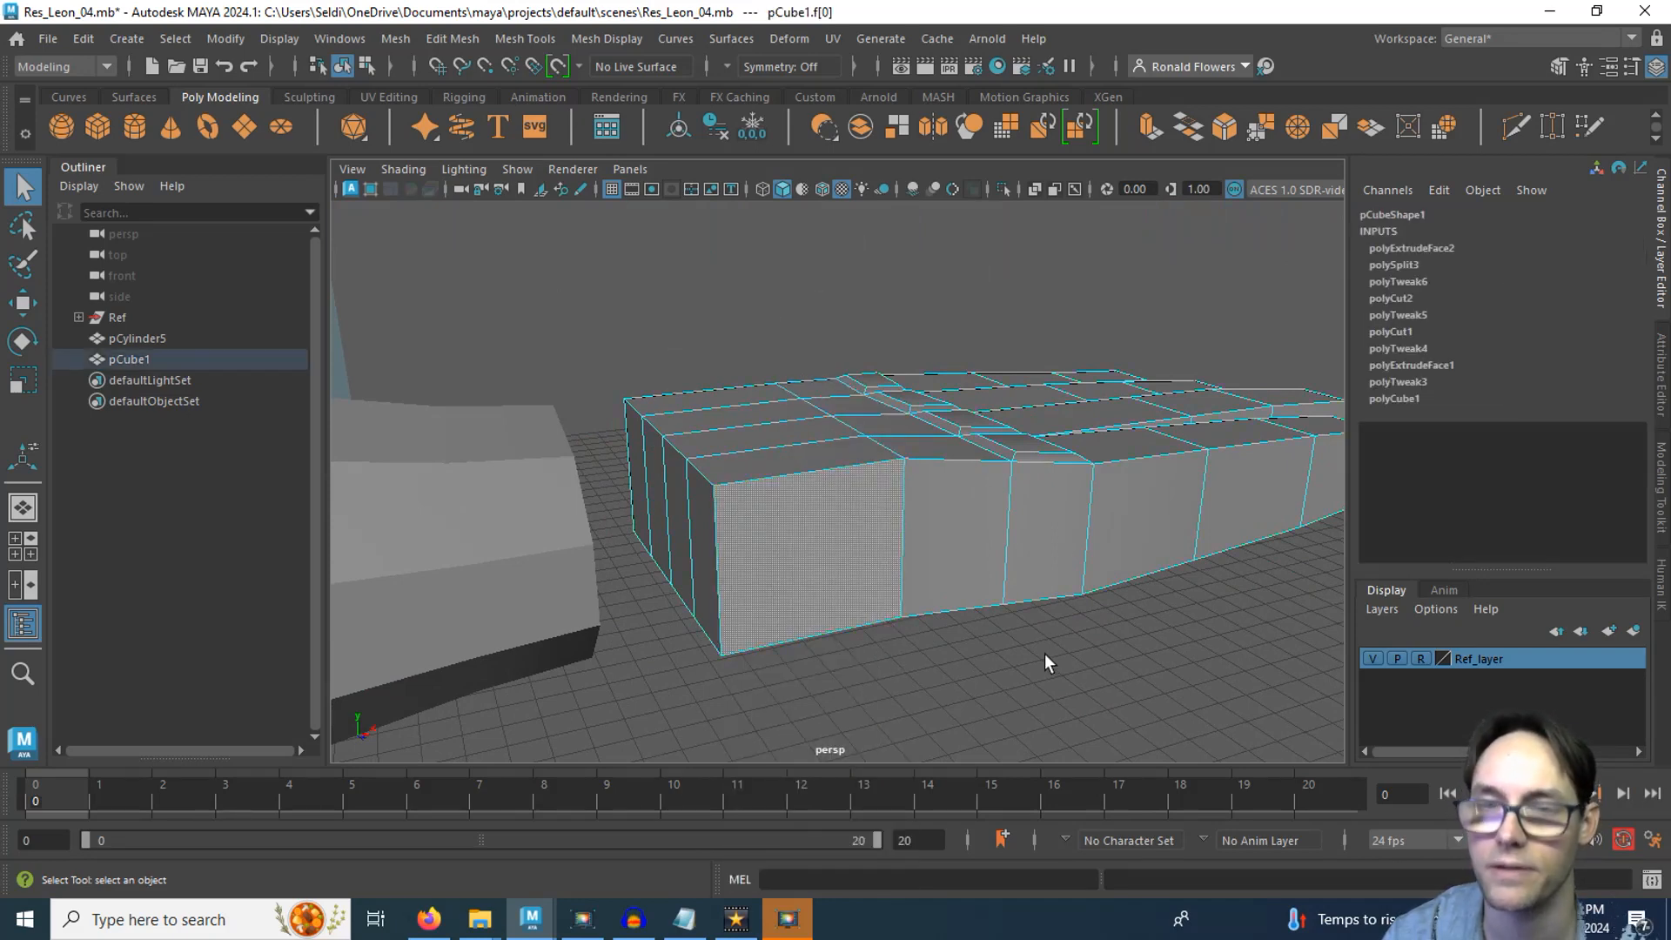
pyautogui.click(1148, 132)
pyautogui.moveTo(834, 574); pyautogui.dragTo(902, 641)
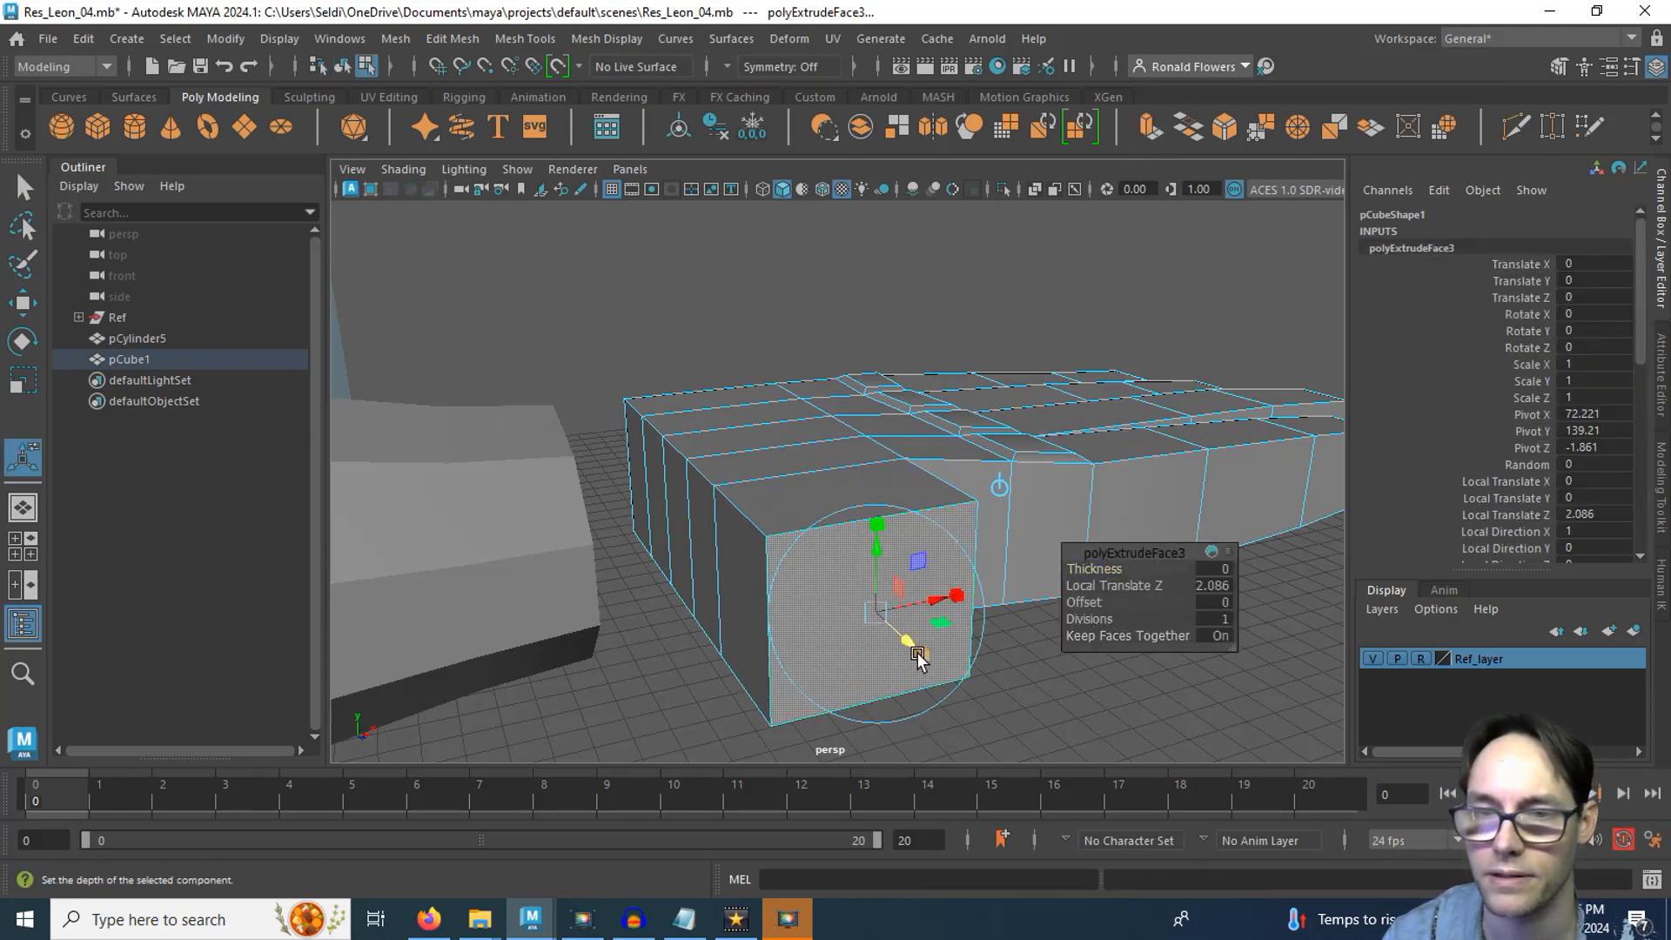
pyautogui.click(919, 654)
pyautogui.moveTo(871, 609); pyautogui.dragTo(456, 571)
pyautogui.keyDown('alt'); pyautogui.moveTo(453, 523); pyautogui.dragTo(473, 583, button='middle'); pyautogui.keyUp('alt')
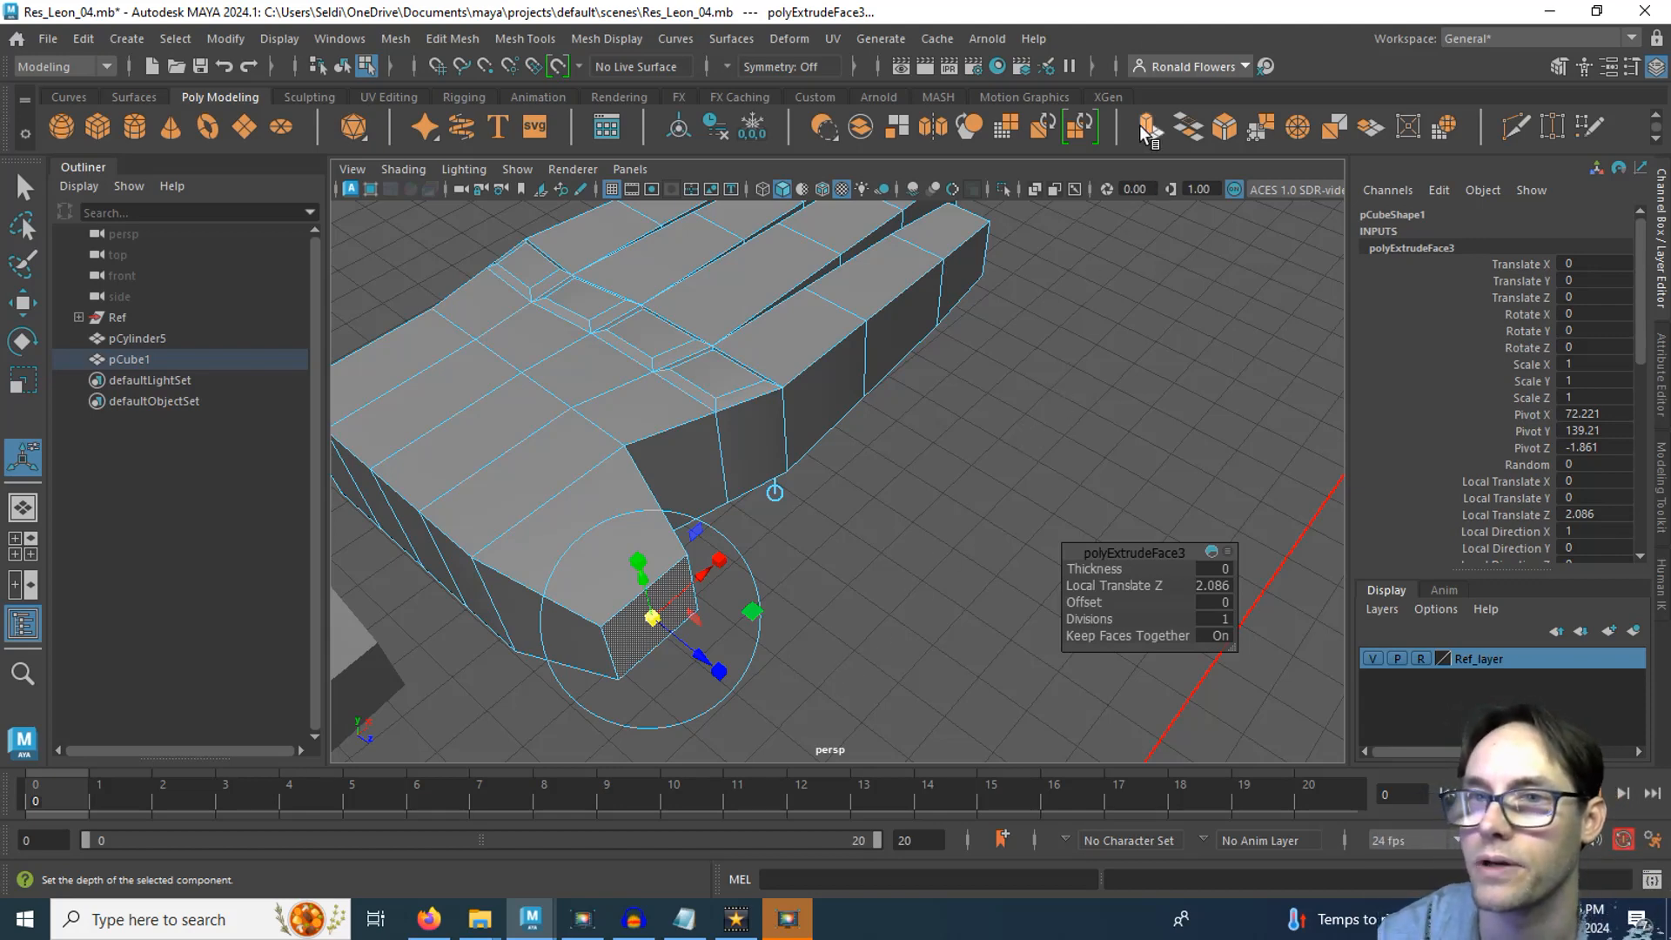
# Extrude the thumb's end face about 1.601 further and shrink it slightly
pyautogui.hotkey('ctrl', 'e')
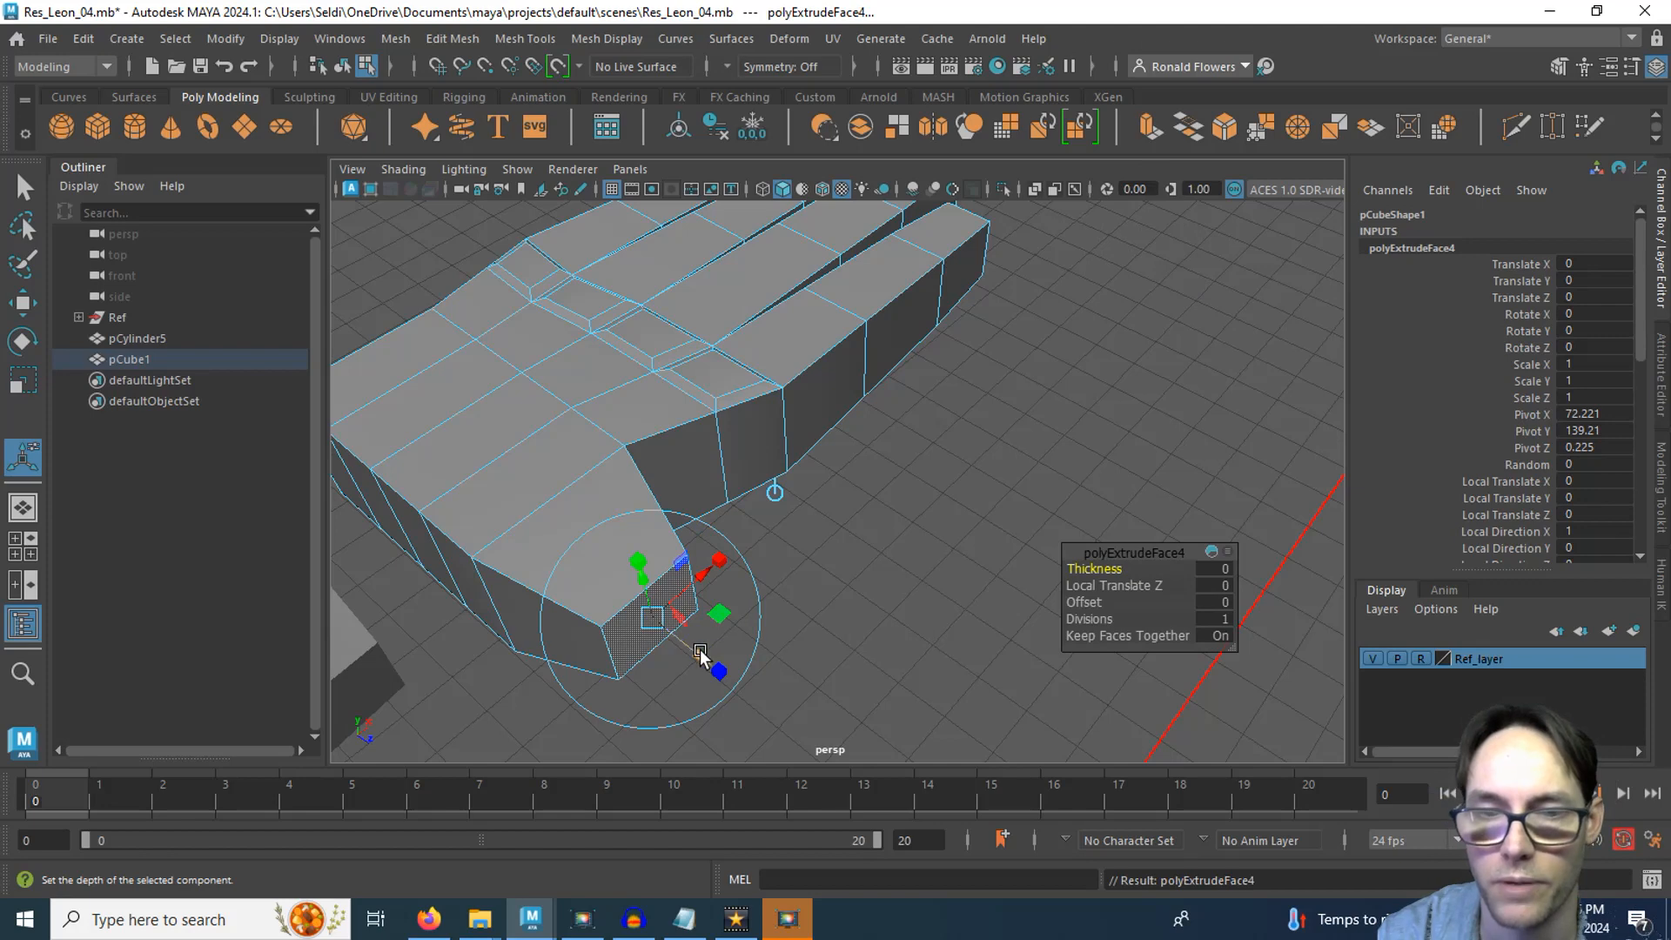
pyautogui.moveTo(707, 663); pyautogui.dragTo(771, 716)
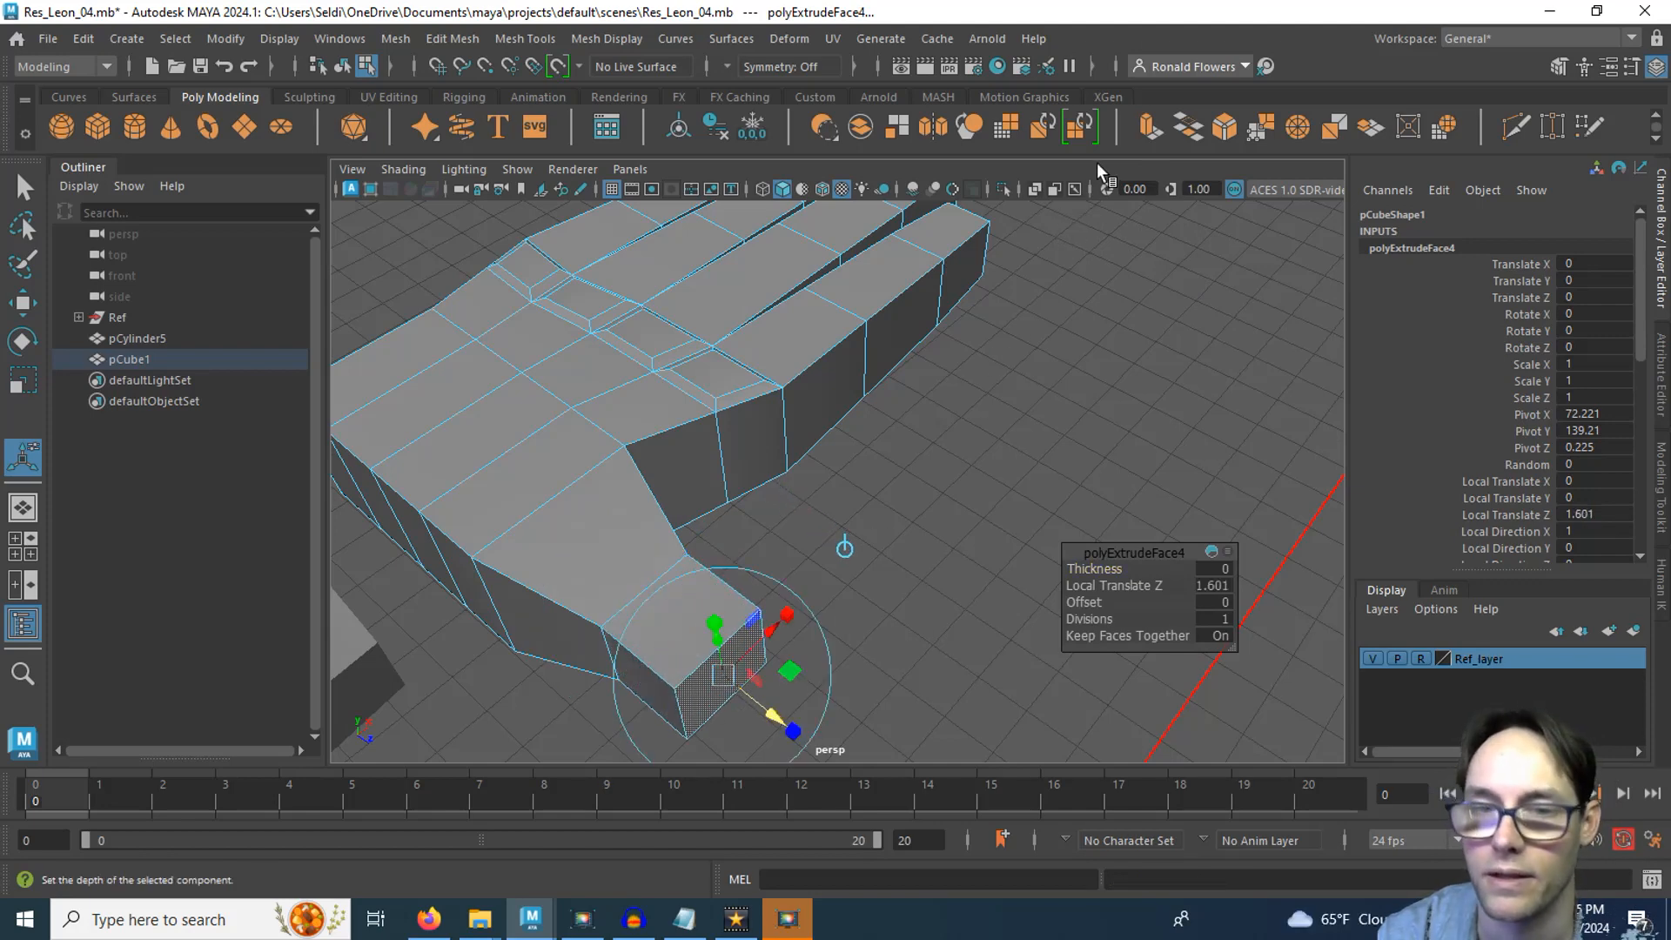
pyautogui.scroll(-2, 1013, 505)
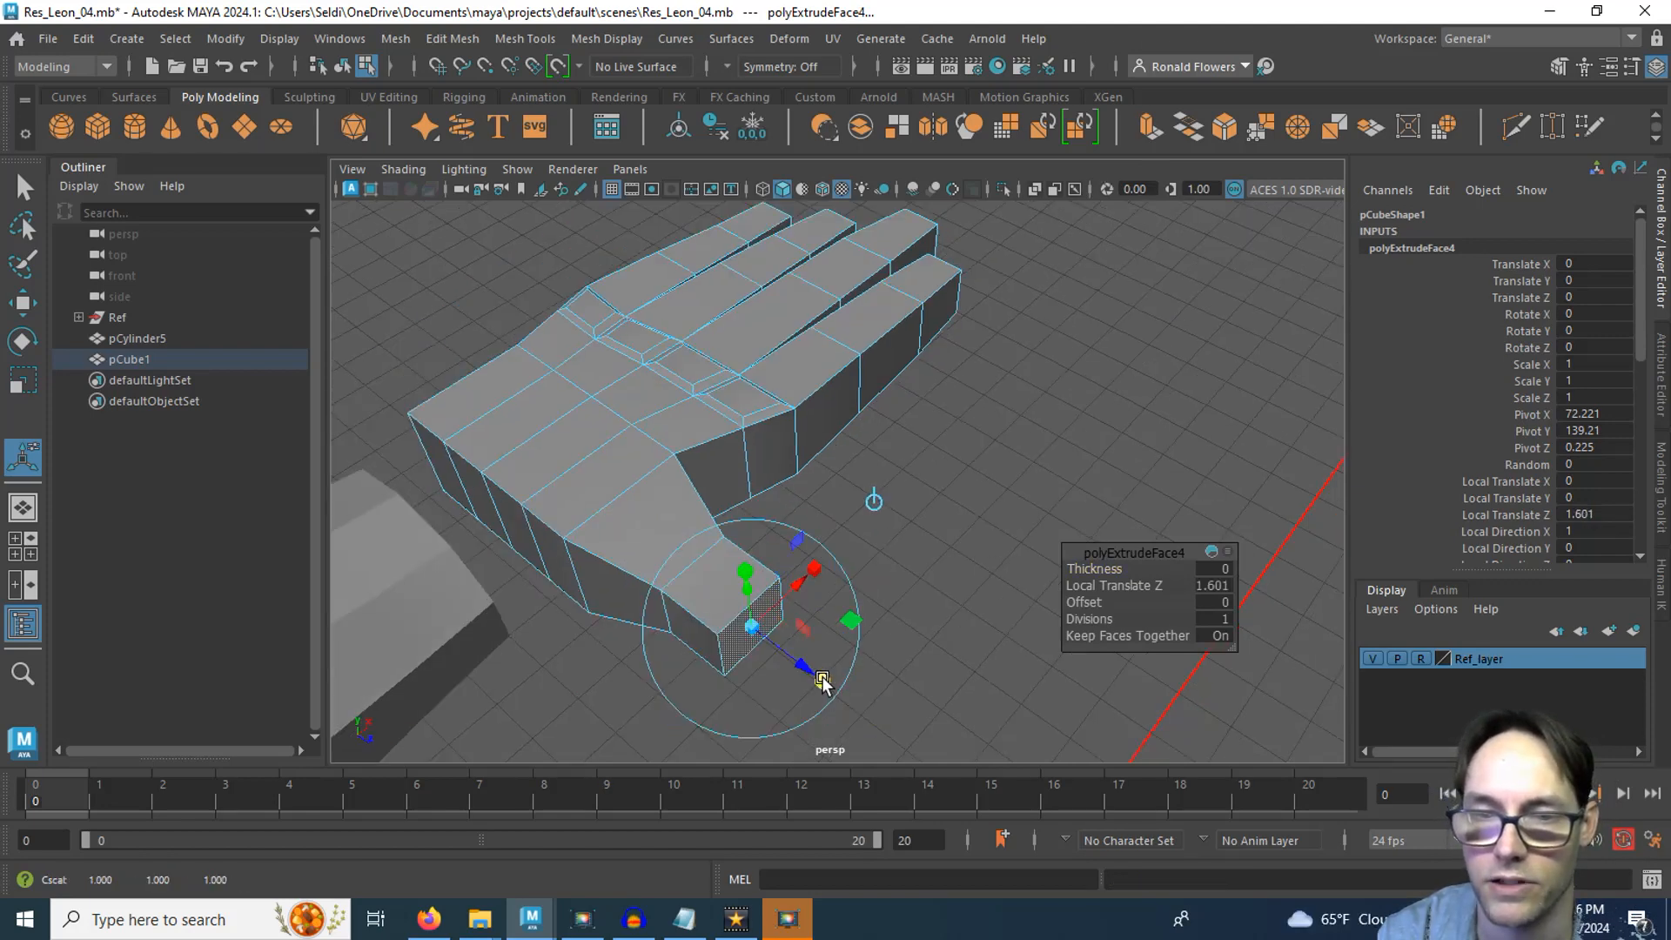
pyautogui.moveTo(757, 627); pyautogui.dragTo(747, 633)
# Extrude the thumb's tip segment about 1.989 and taper its end face
pyautogui.hotkey('ctrl', 'e')
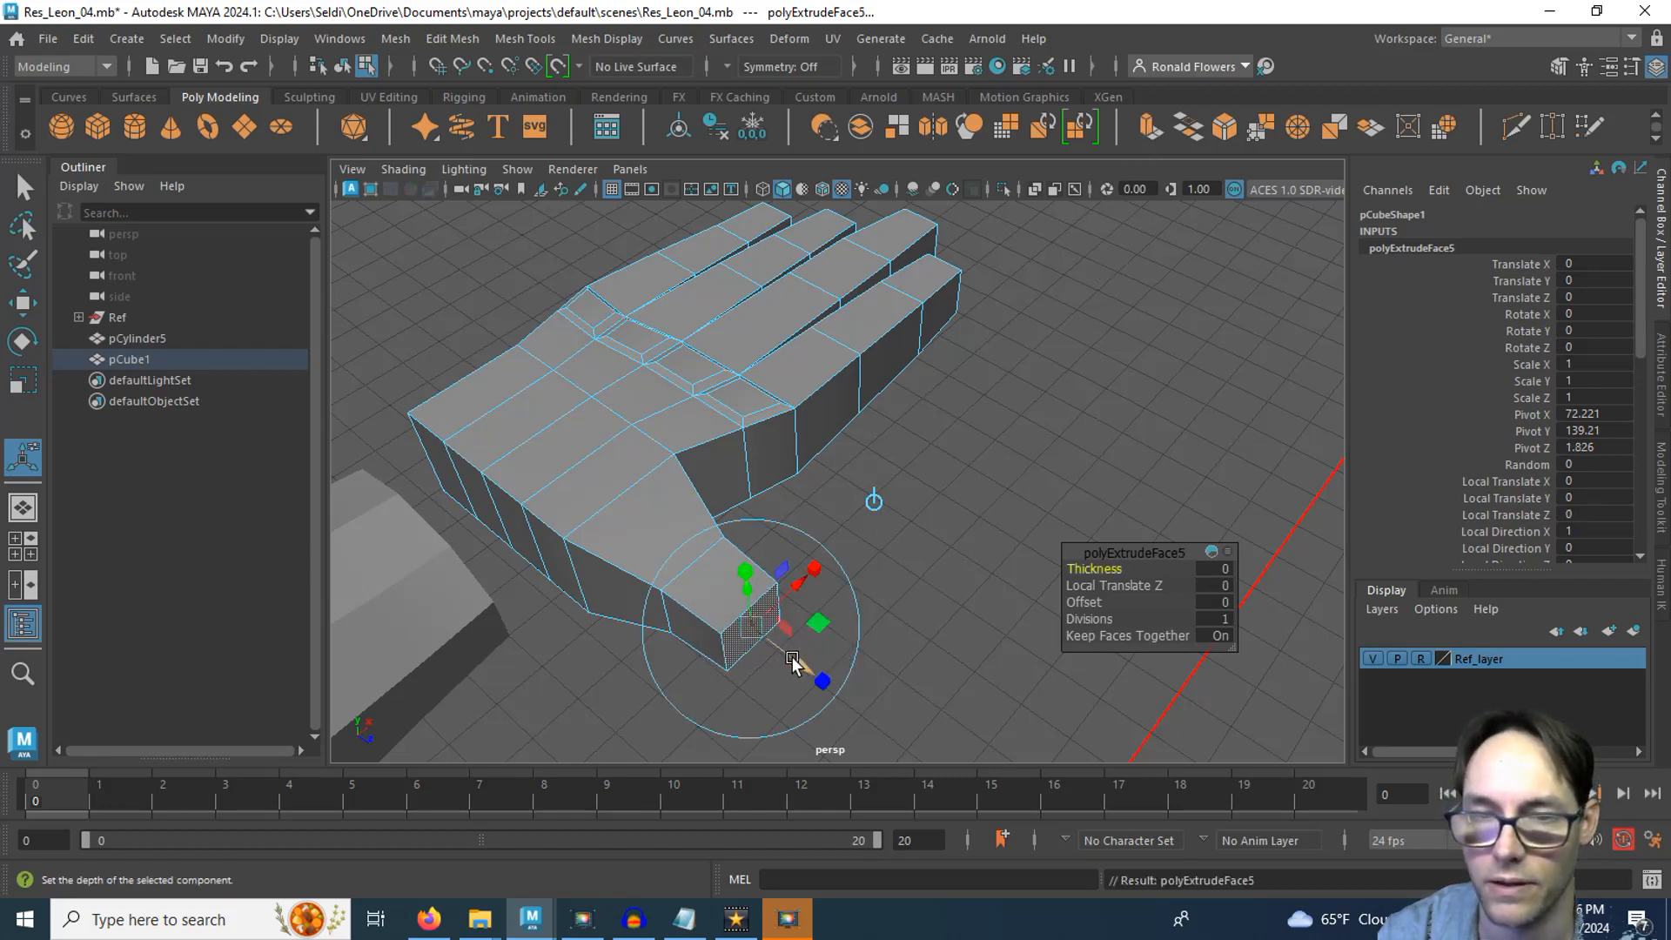
pyautogui.moveTo(818, 677)
pyautogui.mouseDown()
pyautogui.moveTo(892, 733)
pyautogui.moveTo(801, 680)
pyautogui.mouseUp()
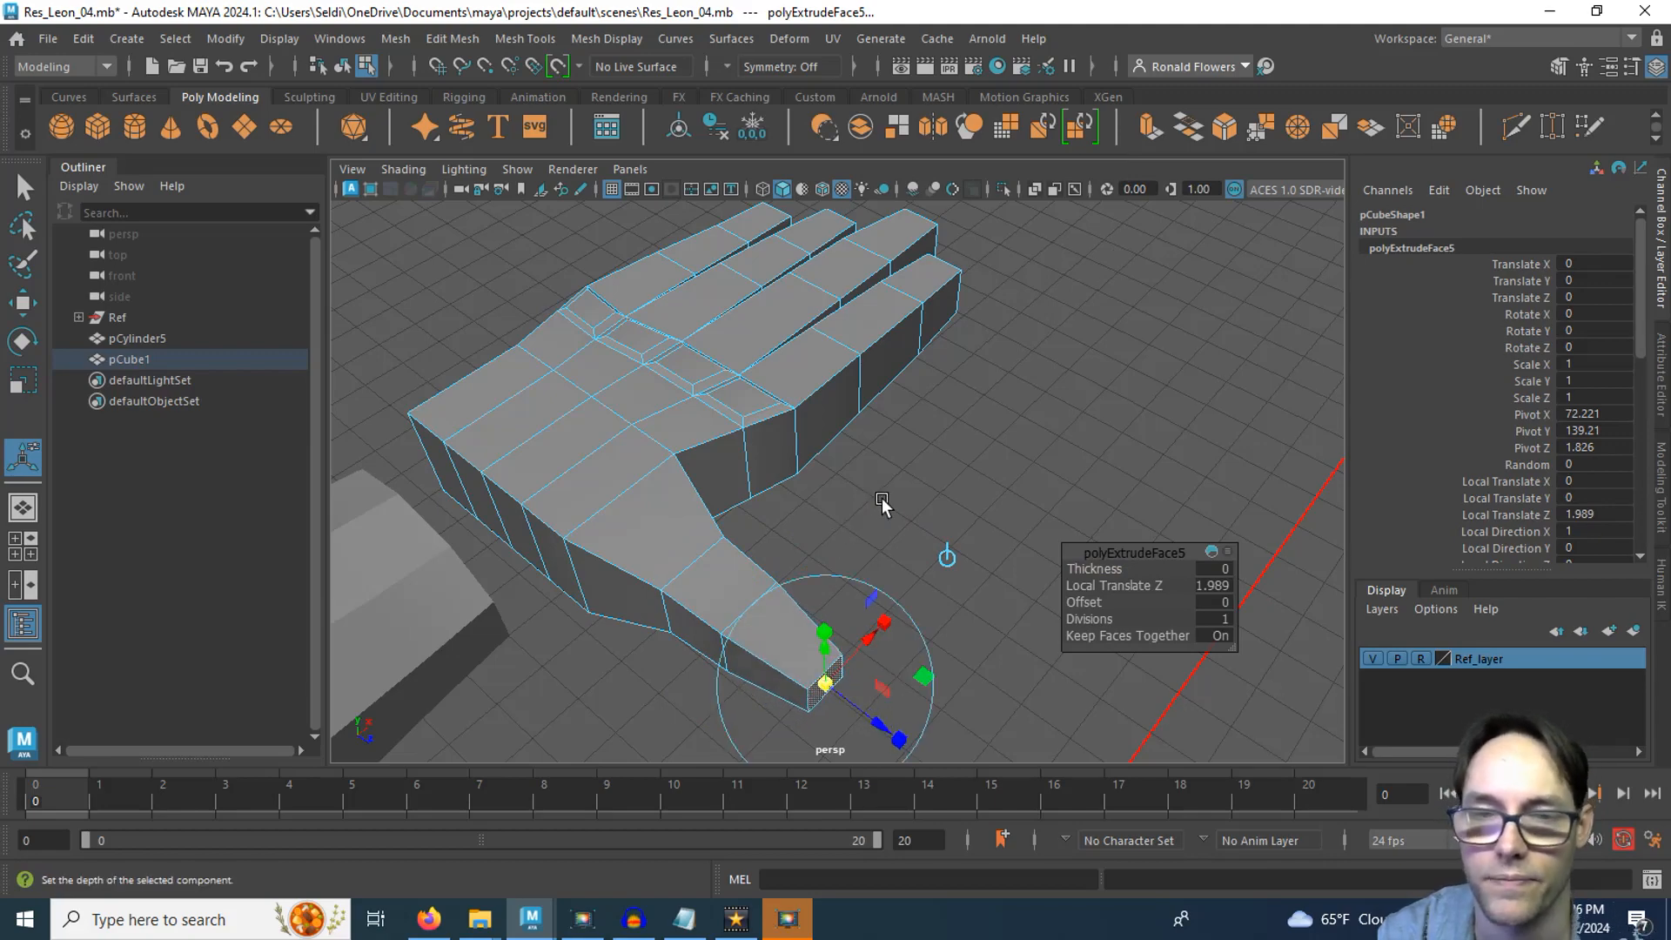
# In the top view, move the two palm corners at the thumb's base toward the thumb, to about Z -1.49 and -1.59
pyautogui.keyDown('alt'); pyautogui.moveTo(919, 512); pyautogui.dragTo(780, 530); pyautogui.keyUp('alt')
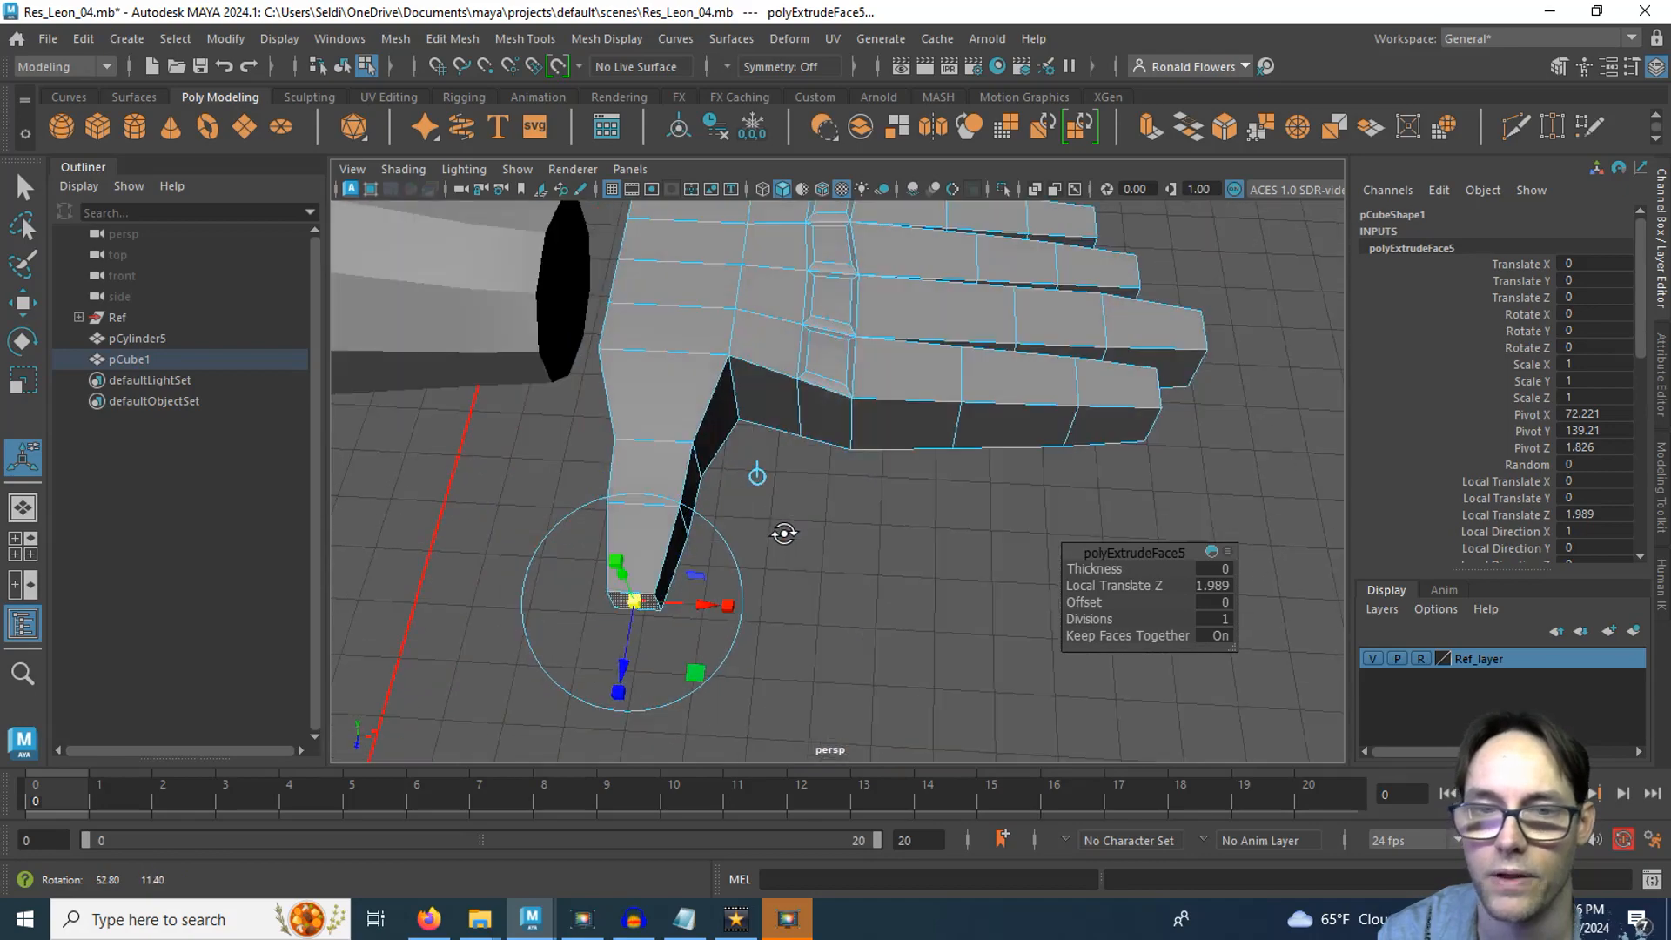
pyautogui.press('space')
pyautogui.press('space')
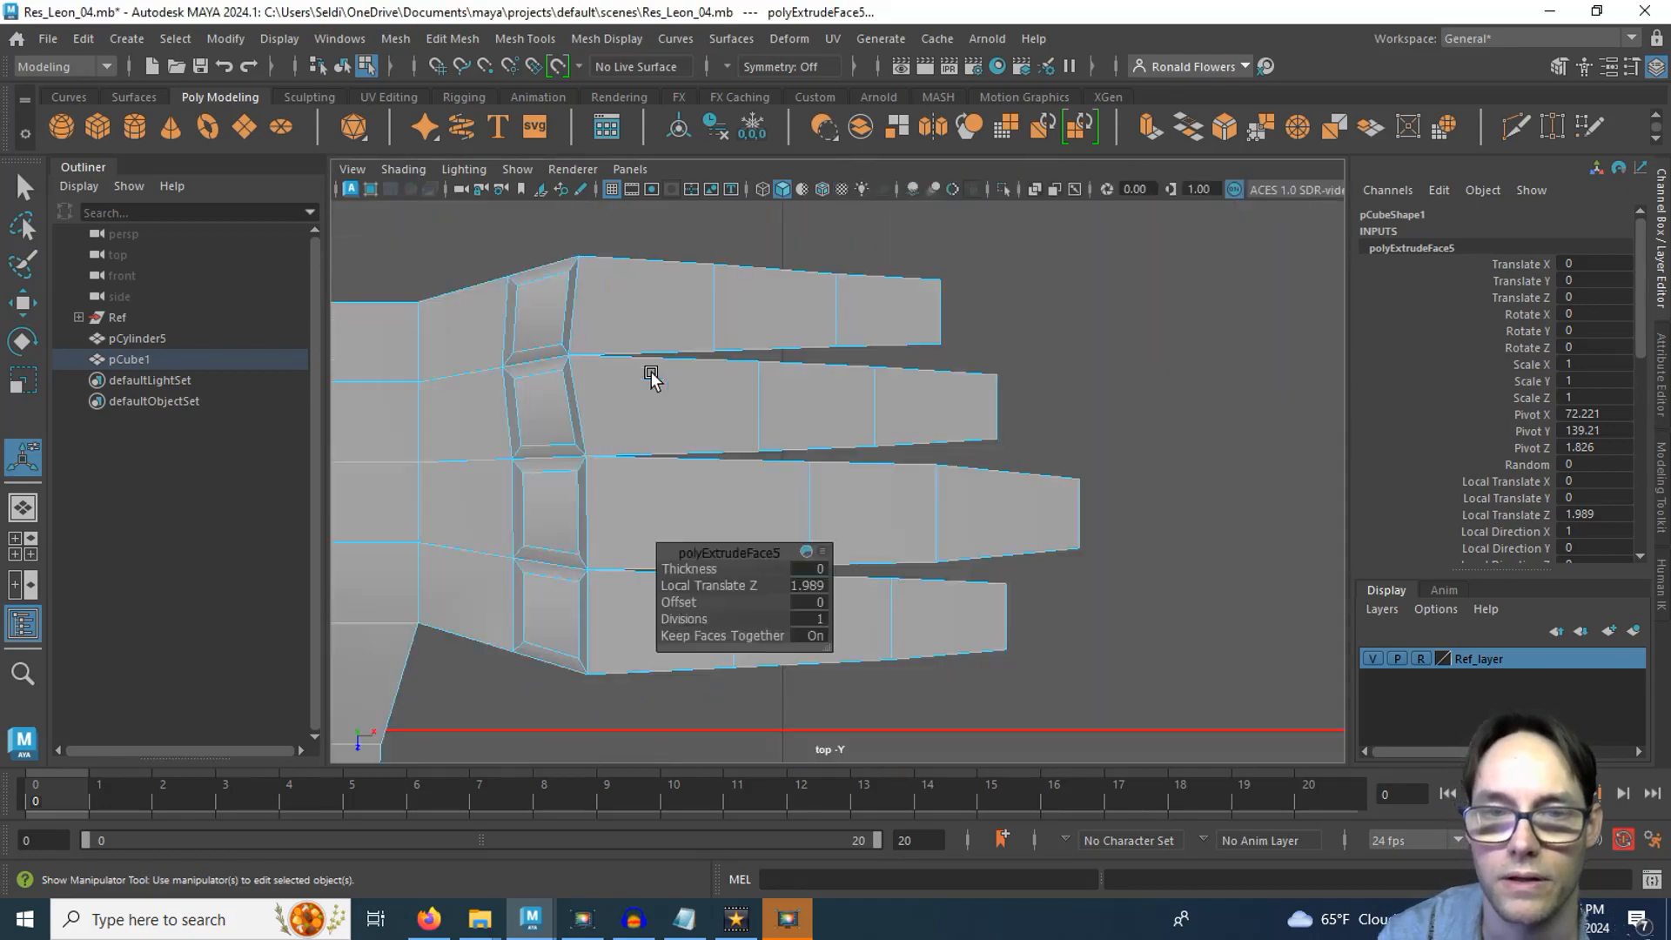
pyautogui.scroll(-2, 543, 571)
pyautogui.keyDown('alt'); pyautogui.moveTo(577, 513); pyautogui.dragTo(629, 388, button='middle'); pyautogui.keyUp('alt')
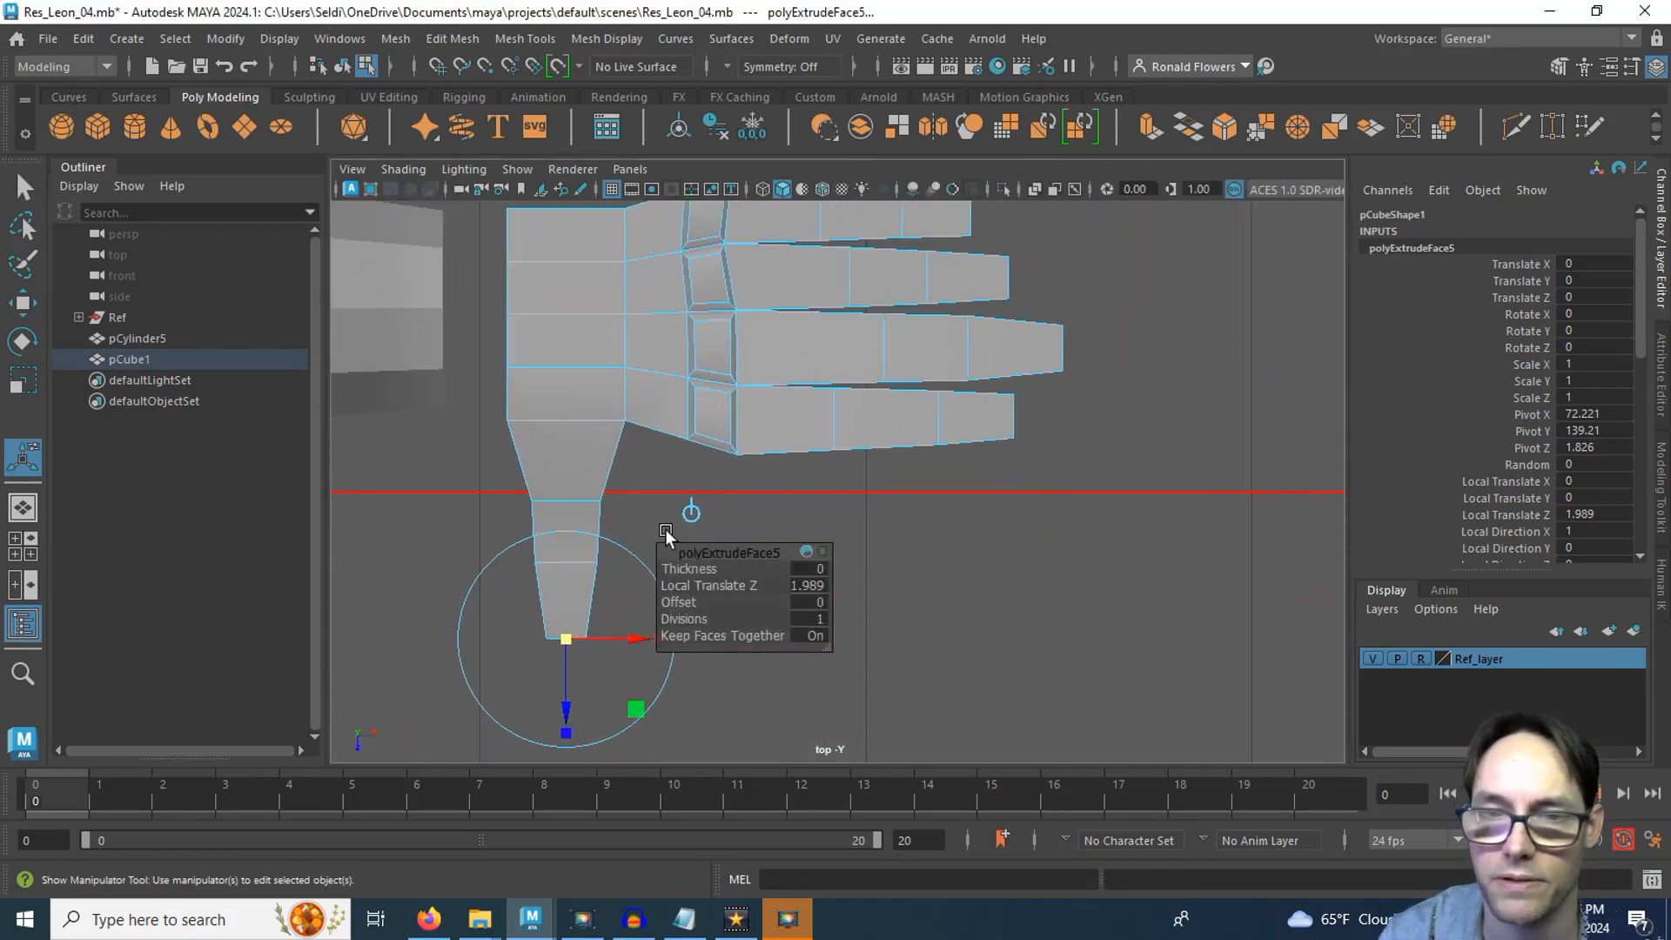
pyautogui.moveTo(726, 551); pyautogui.dragTo(1004, 564)
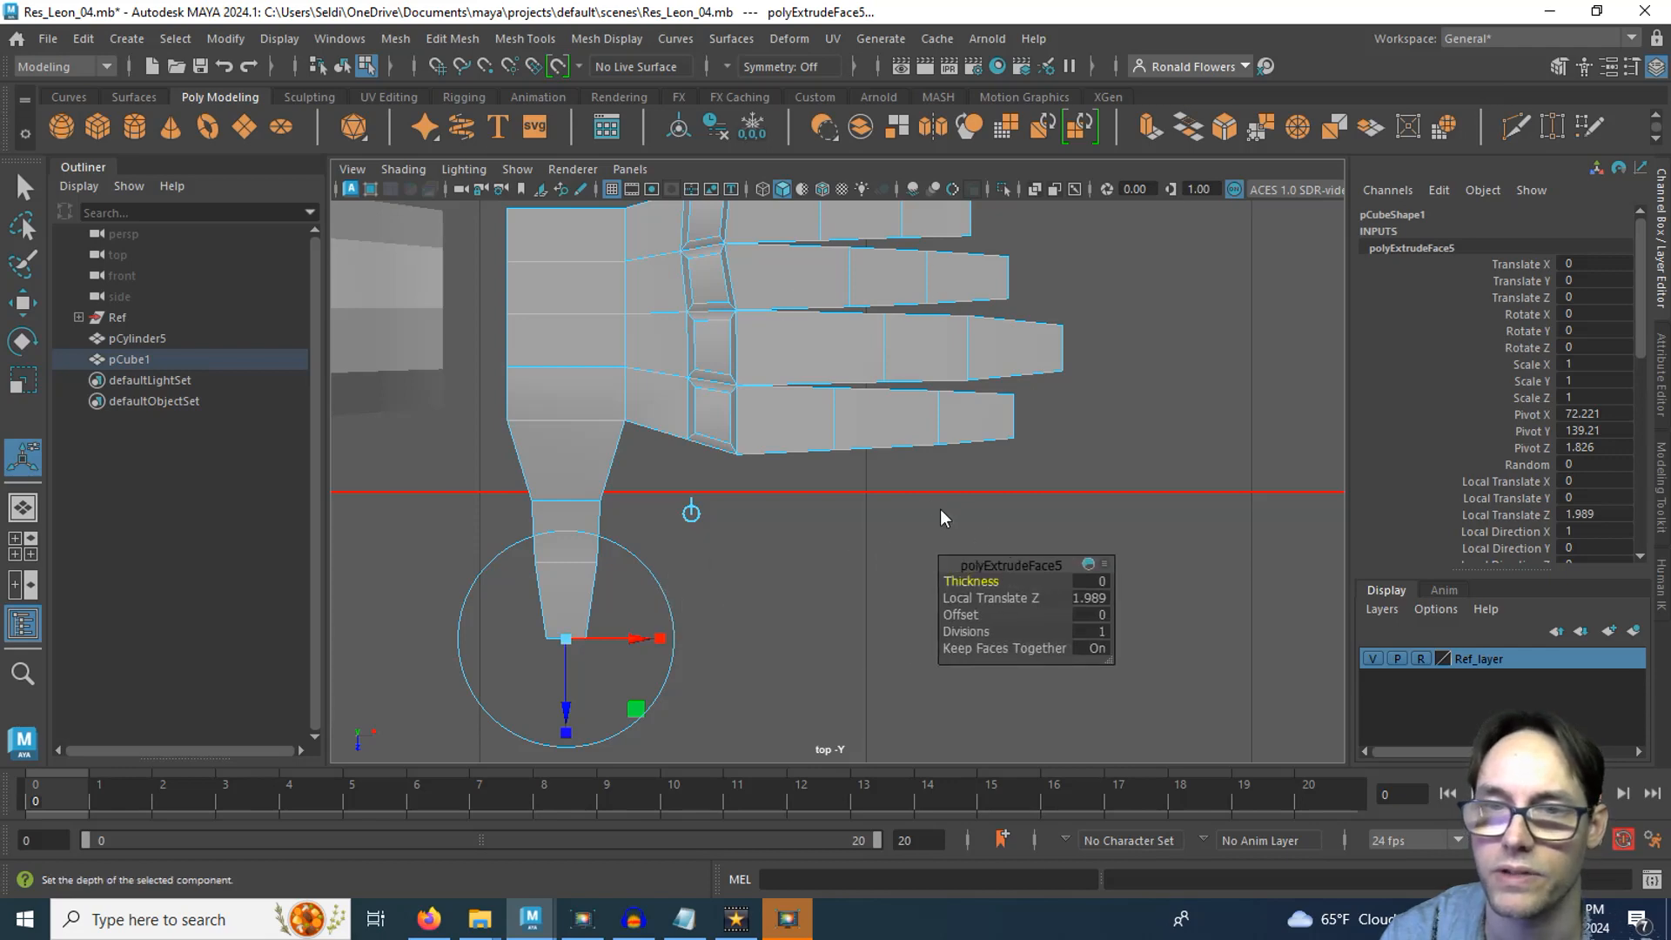
pyautogui.moveTo(940, 304); pyautogui.dragTo(827, 314, button='right')
pyautogui.scroll(2, 767, 602)
pyautogui.keyDown('alt'); pyautogui.moveTo(669, 495); pyautogui.dragTo(813, 601, button='middle'); pyautogui.keyUp('alt')
pyautogui.moveTo(694, 529); pyautogui.dragTo(710, 574)
pyautogui.press('w')
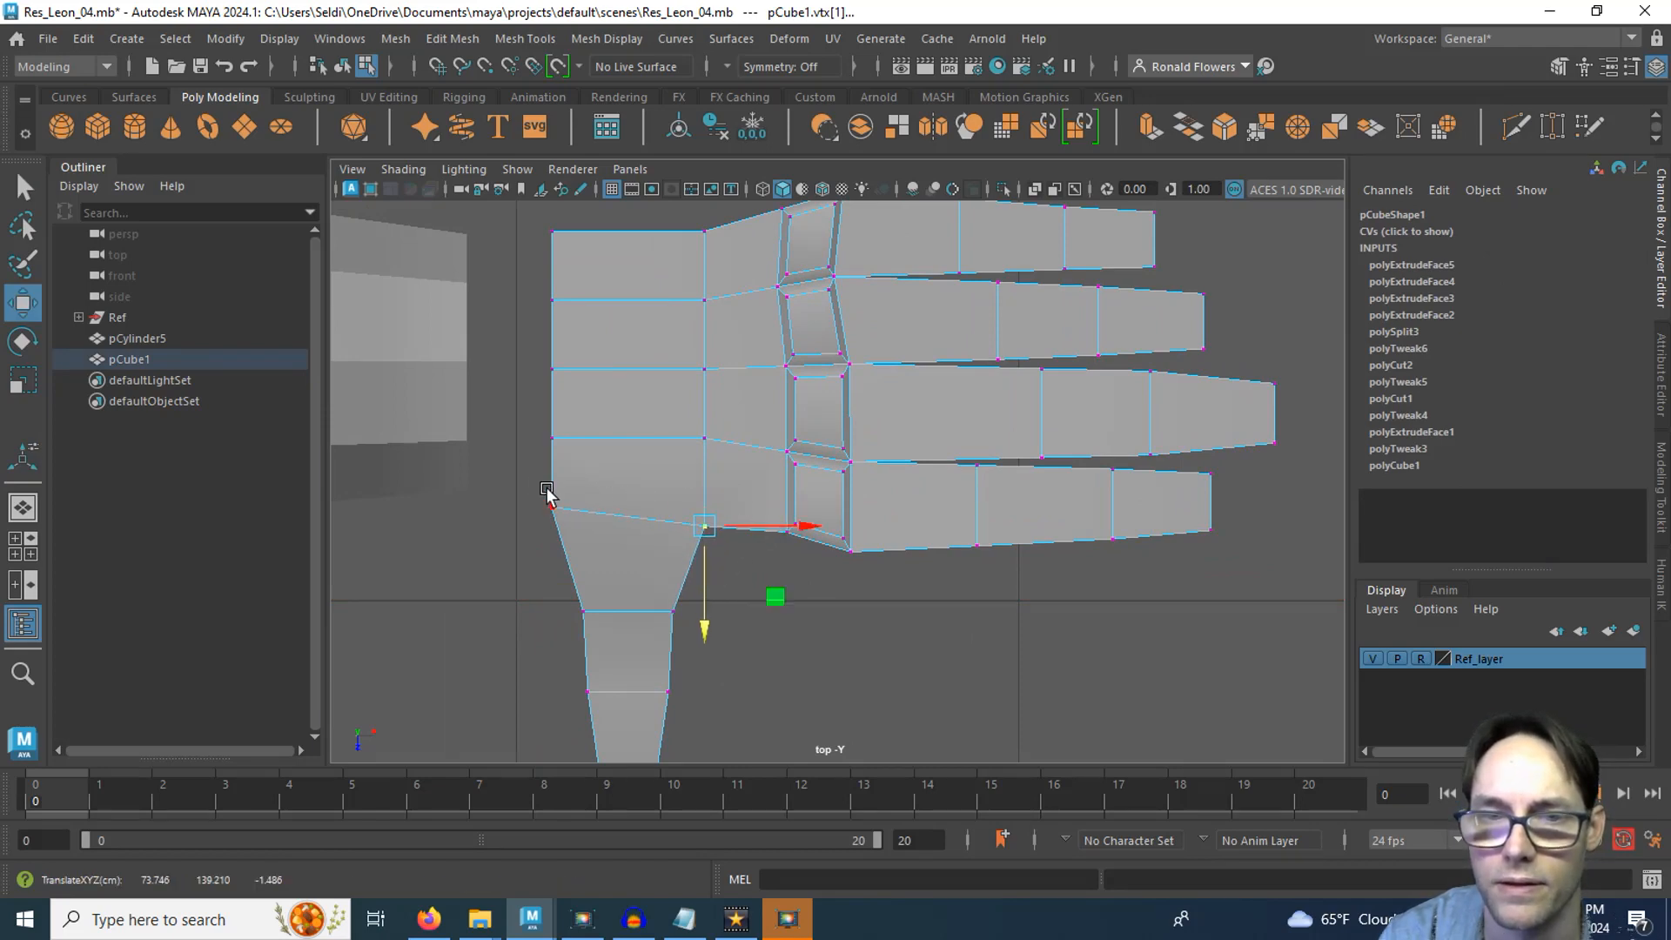
pyautogui.moveTo(529, 484); pyautogui.dragTo(566, 576)
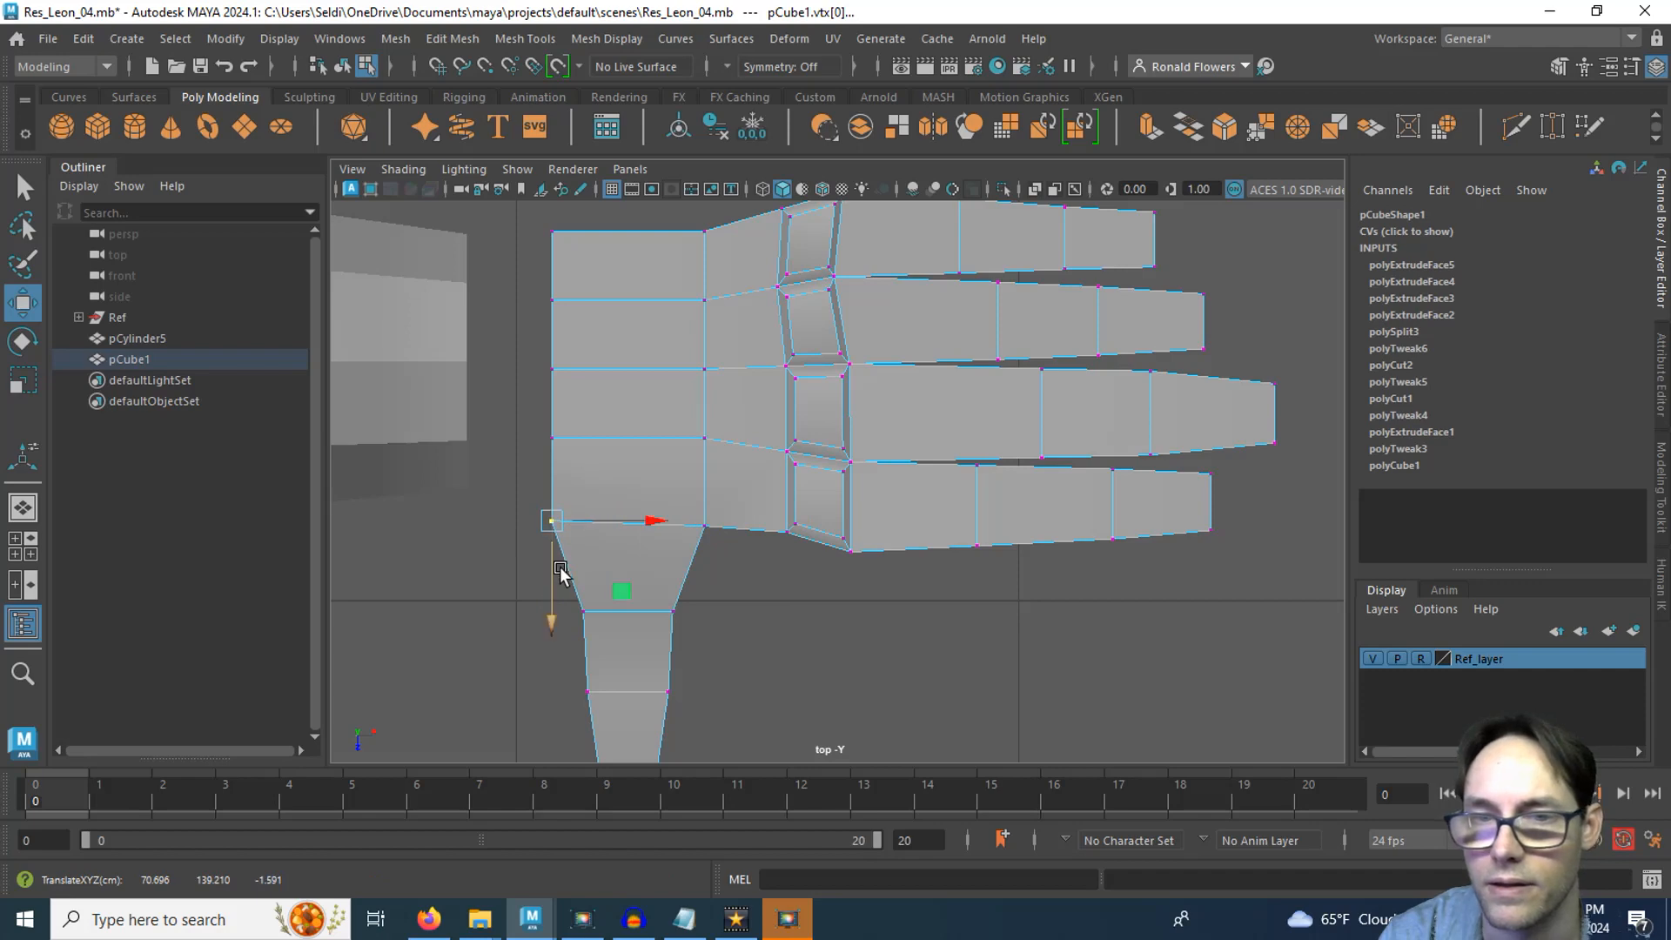
# Nudge the palm outline vertices near the index knuckle and on the little-finger side to refine the palm's shape
pyautogui.moveTo(817, 570)
pyautogui.mouseDown()
pyautogui.moveTo(769, 512)
pyautogui.moveTo(790, 579)
pyautogui.mouseUp()
pyautogui.keyDown('alt'); pyautogui.moveTo(722, 467); pyautogui.dragTo(728, 578, button='middle'); pyautogui.keyUp('alt')
pyautogui.moveTo(760, 287); pyautogui.dragTo(789, 393)
pyautogui.moveTo(641, 310); pyautogui.dragTo(702, 376)
pyautogui.moveTo(709, 409); pyautogui.dragTo(709, 403)
pyautogui.keyDown('alt'); pyautogui.moveTo(646, 549); pyautogui.dragTo(629, 411, button='middle'); pyautogui.keyUp('alt')
pyautogui.keyDown('alt'); pyautogui.moveTo(646, 490); pyautogui.dragTo(711, 549, button='middle'); pyautogui.keyUp('alt')
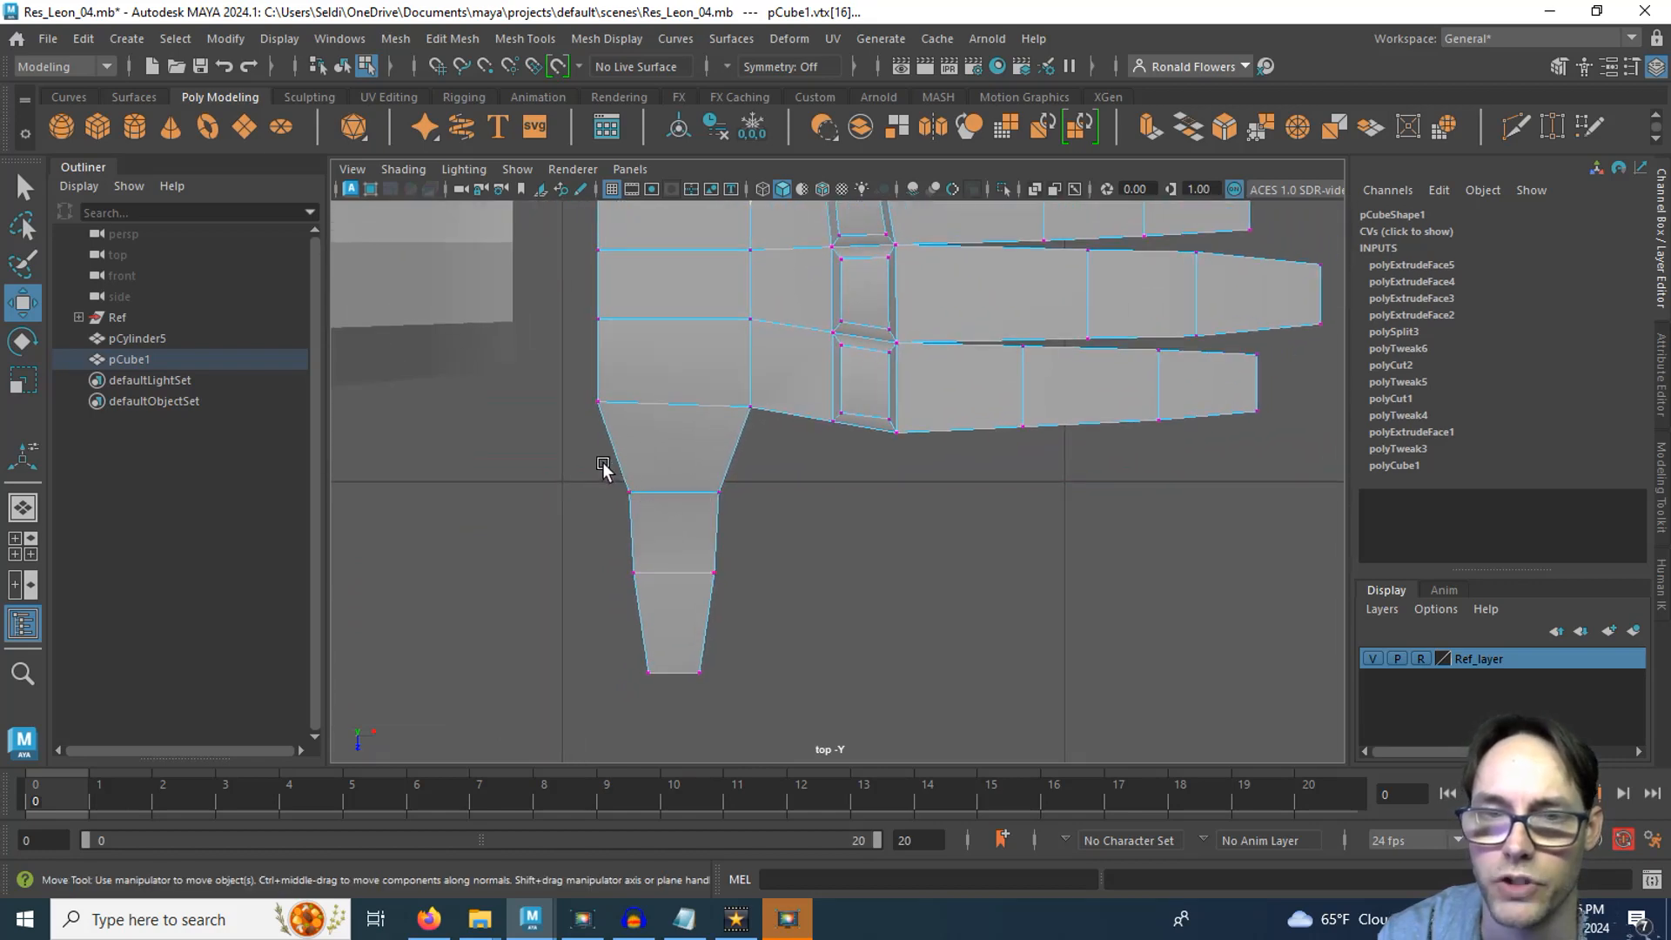
# Select the thumb vertices beyond its base, rotate them to angle toward the fingers, and shift them to about X 72.67
pyautogui.moveTo(602, 461); pyautogui.dragTo(831, 744)
pyautogui.scroll(-2, 892, 614)
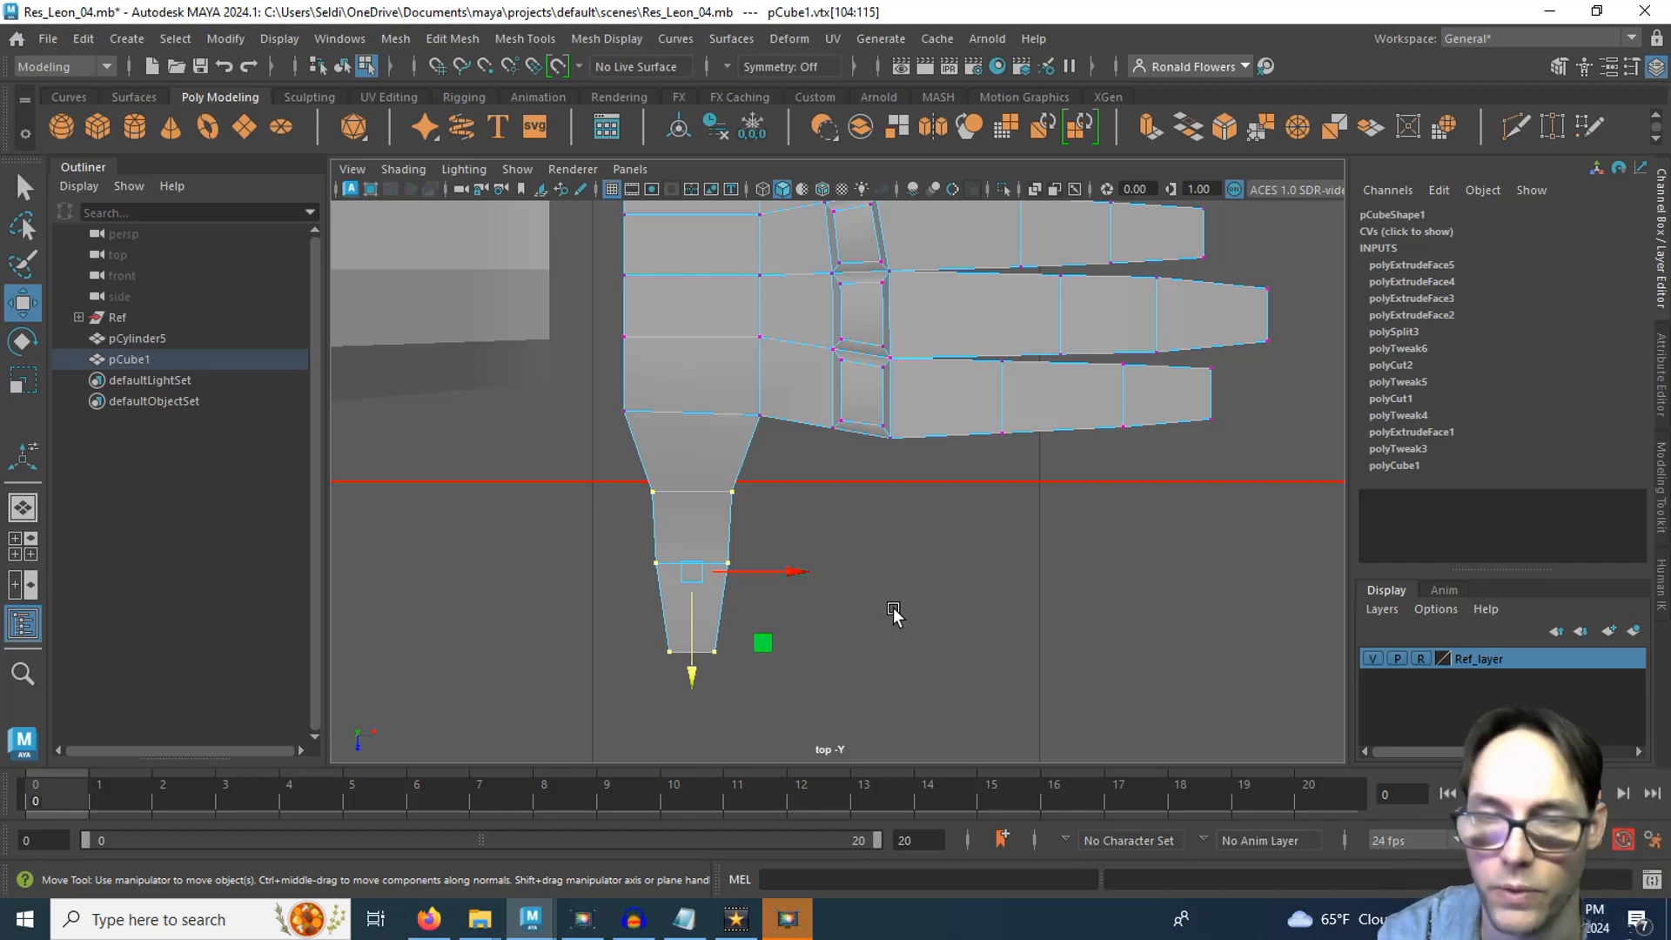
pyautogui.press('e')
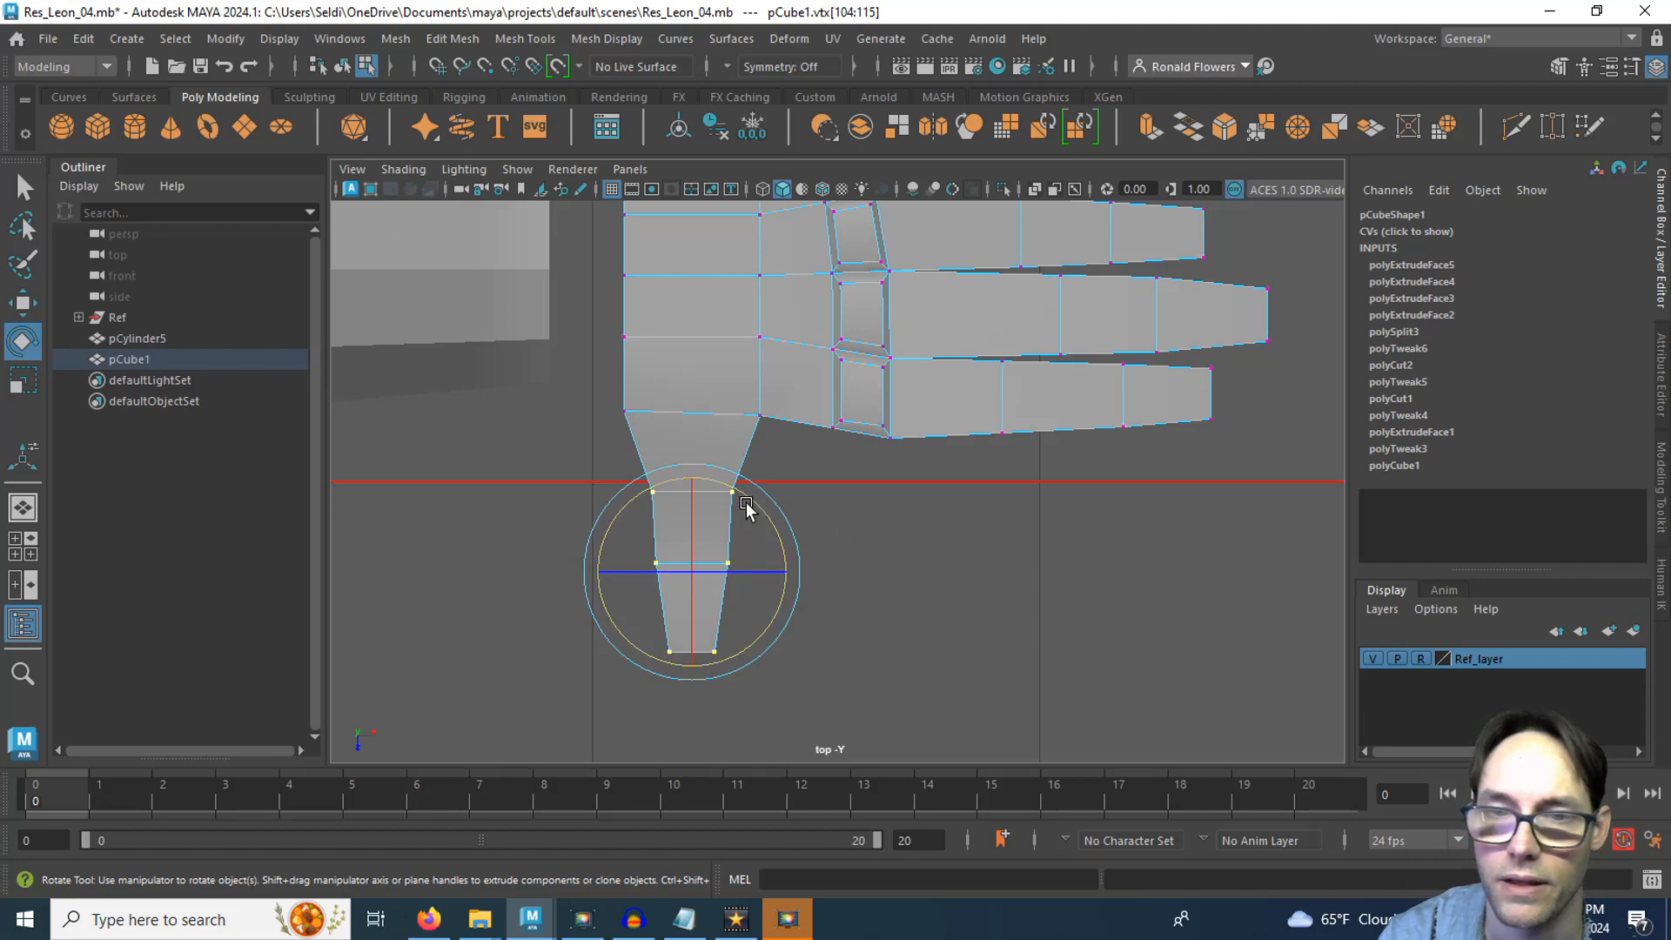
pyautogui.moveTo(738, 500); pyautogui.dragTo(802, 567)
pyautogui.press('w')
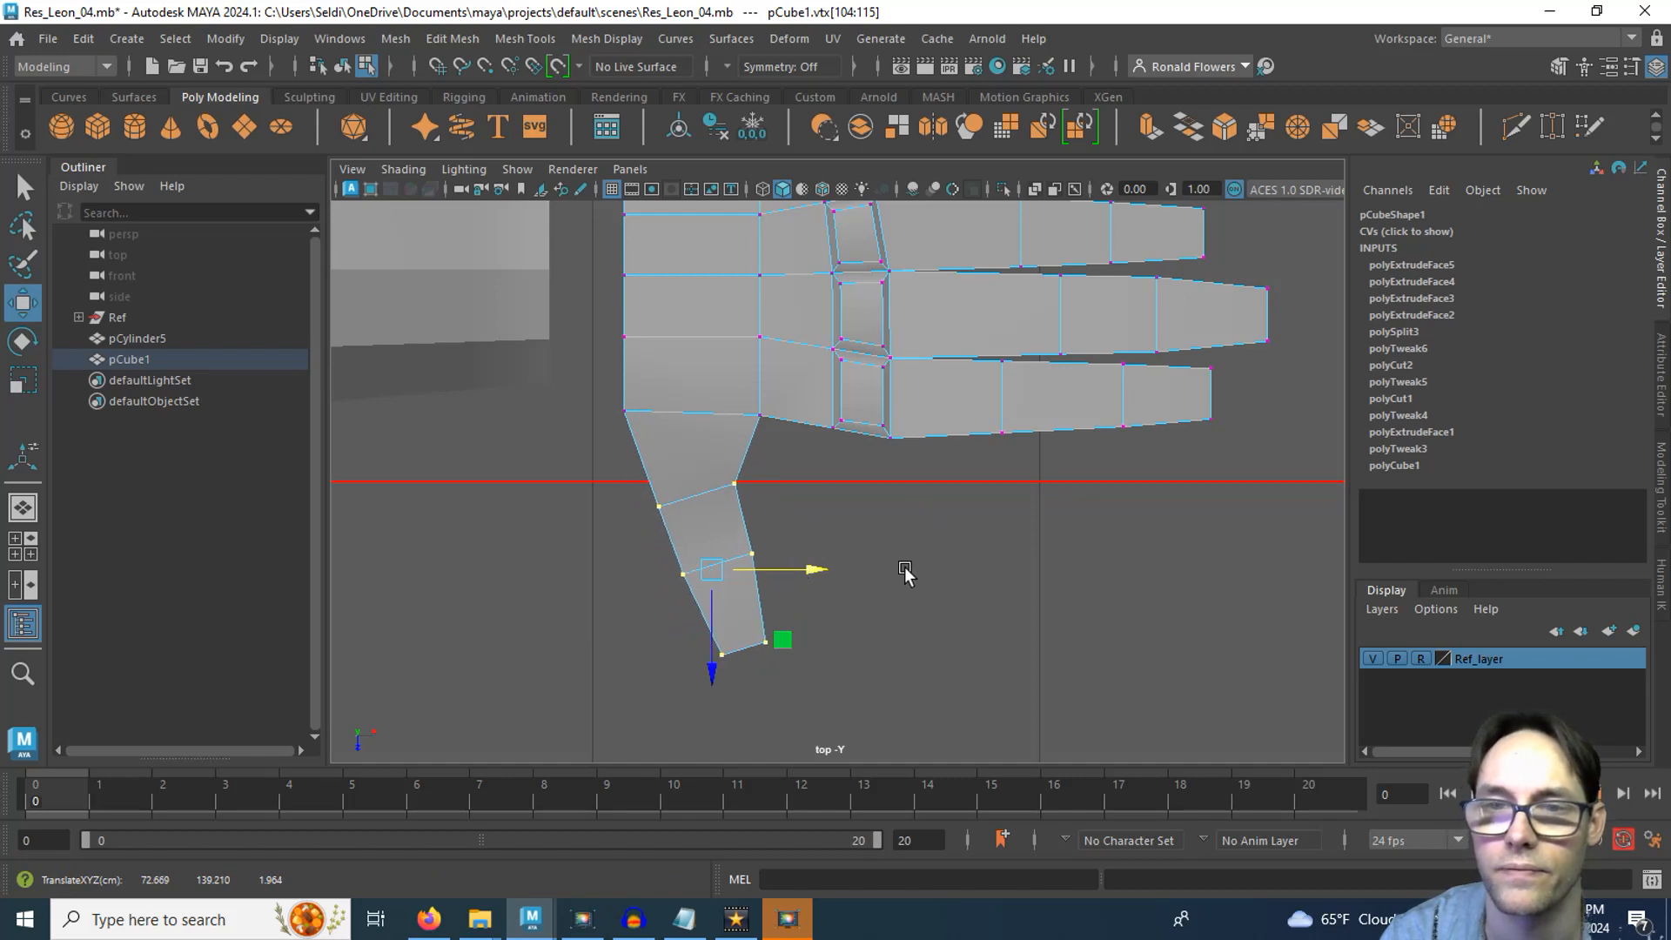
pyautogui.keyDown('alt'); pyautogui.moveTo(929, 524); pyautogui.dragTo(902, 546, button='middle'); pyautogui.keyUp('alt')
pyautogui.click(903, 547)
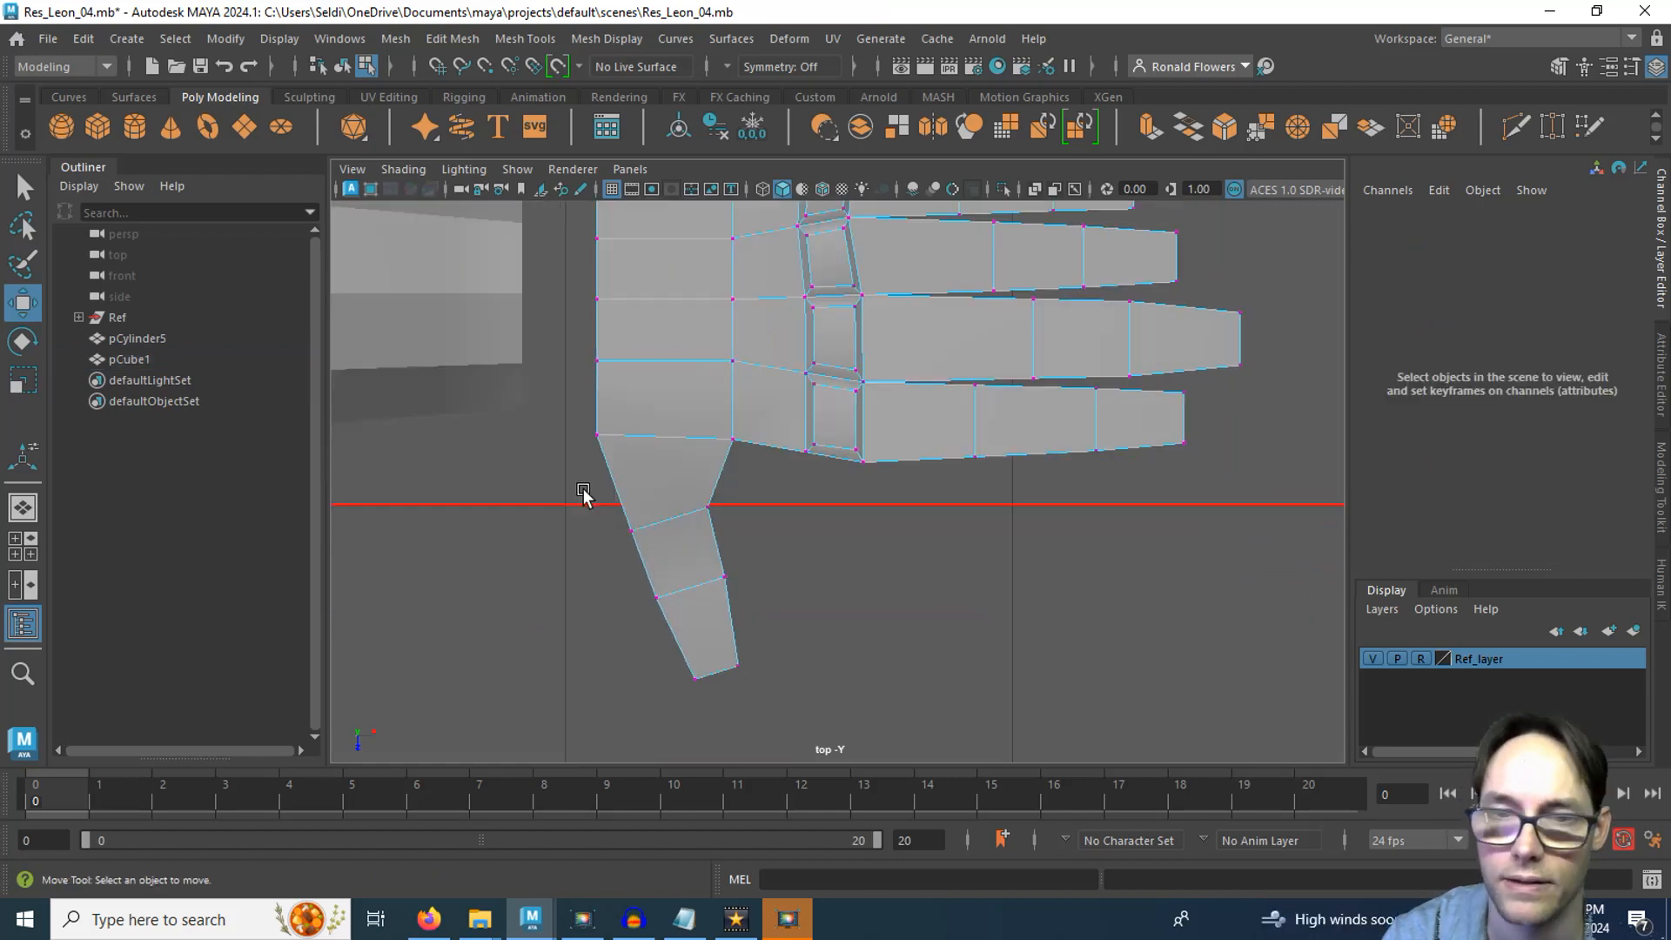
# Select all the thumb vertices beyond its base and move them slightly closer to the palm
pyautogui.moveTo(585, 490); pyautogui.dragTo(757, 557)
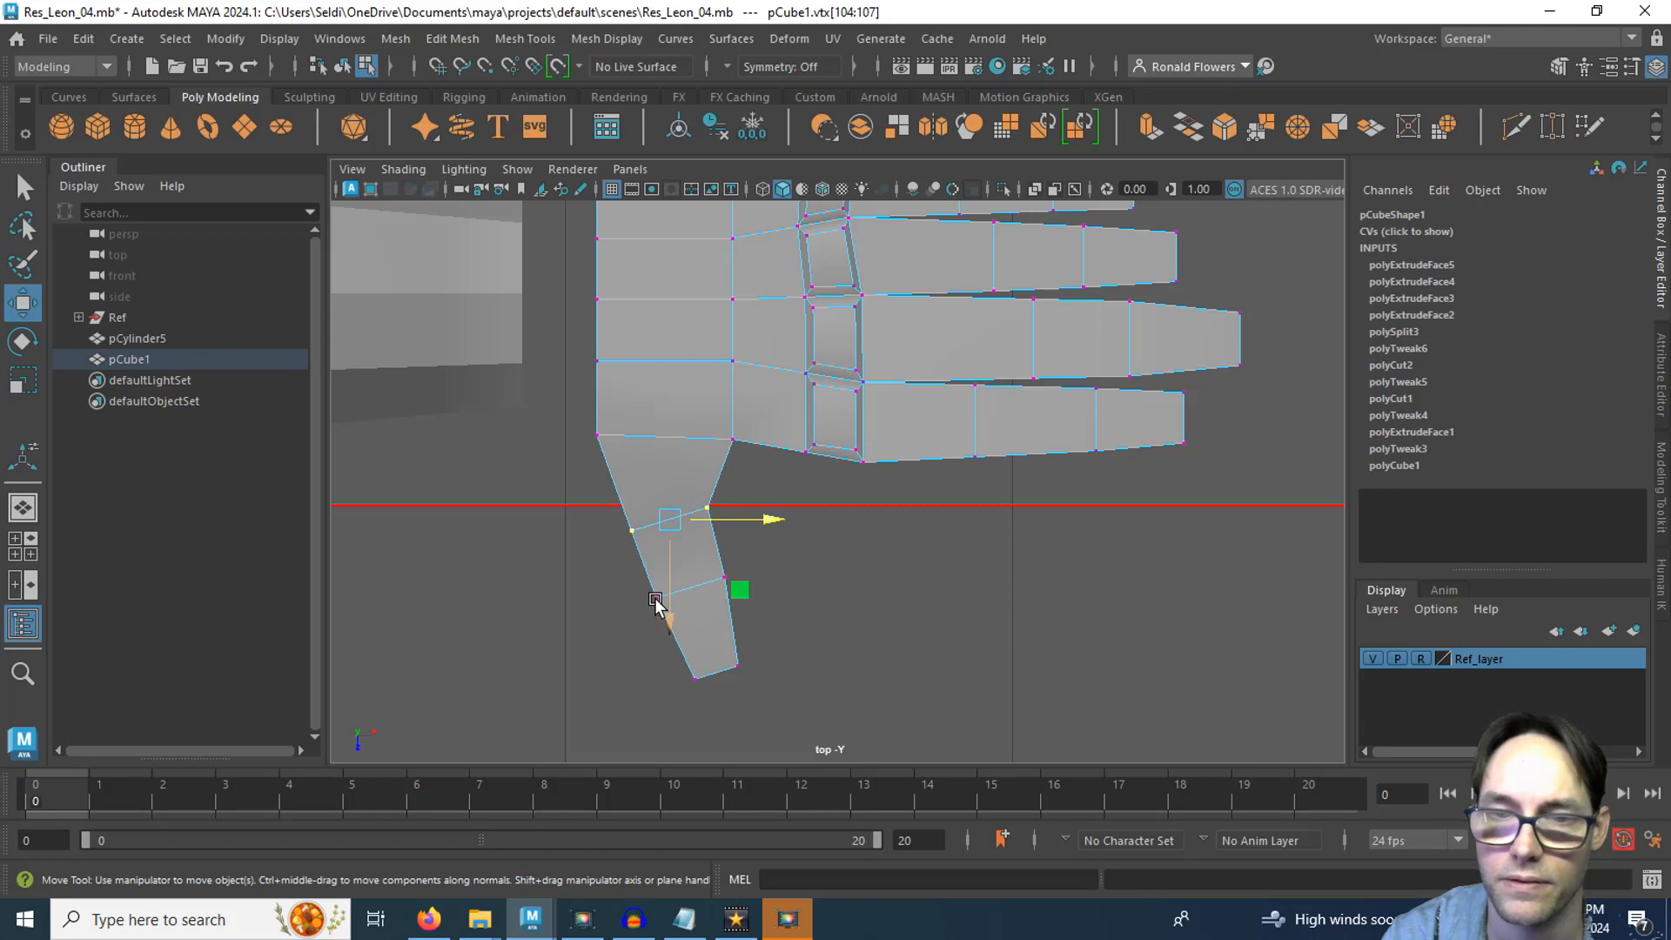
pyautogui.moveTo(631, 565); pyautogui.dragTo(820, 730)
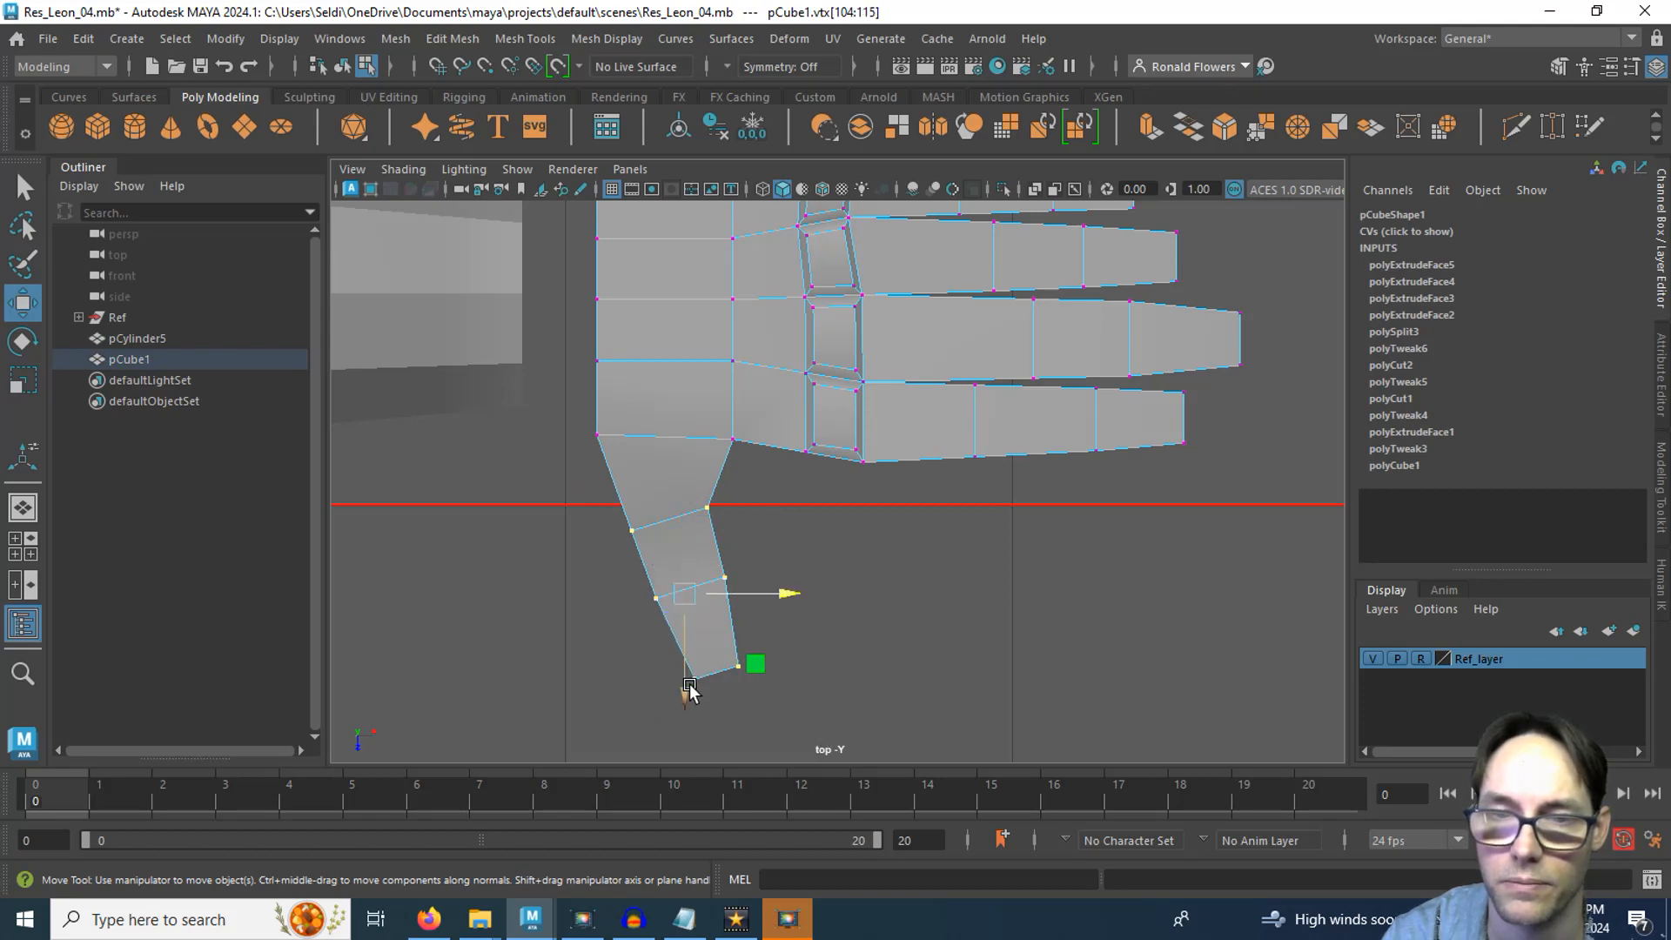
pyautogui.moveTo(686, 694); pyautogui.dragTo(687, 685)
pyautogui.click(846, 571)
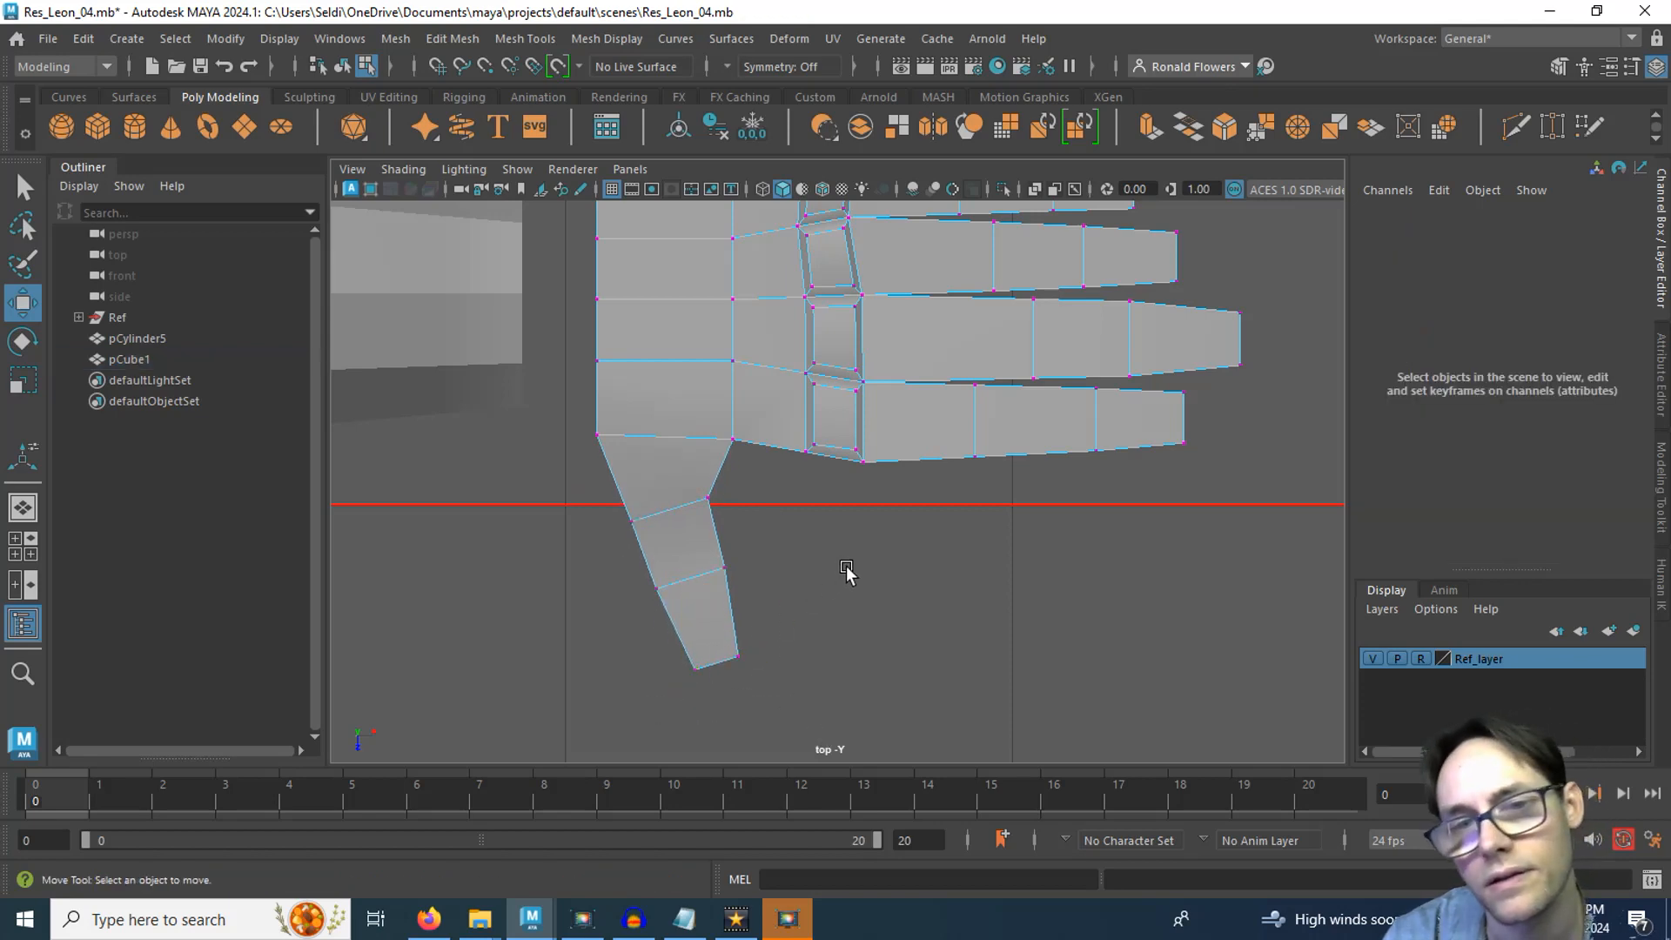
# Select the vertices of the thumb's outermost segment and move them slightly toward the palm
pyautogui.moveTo(654, 552); pyautogui.dragTo(820, 738)
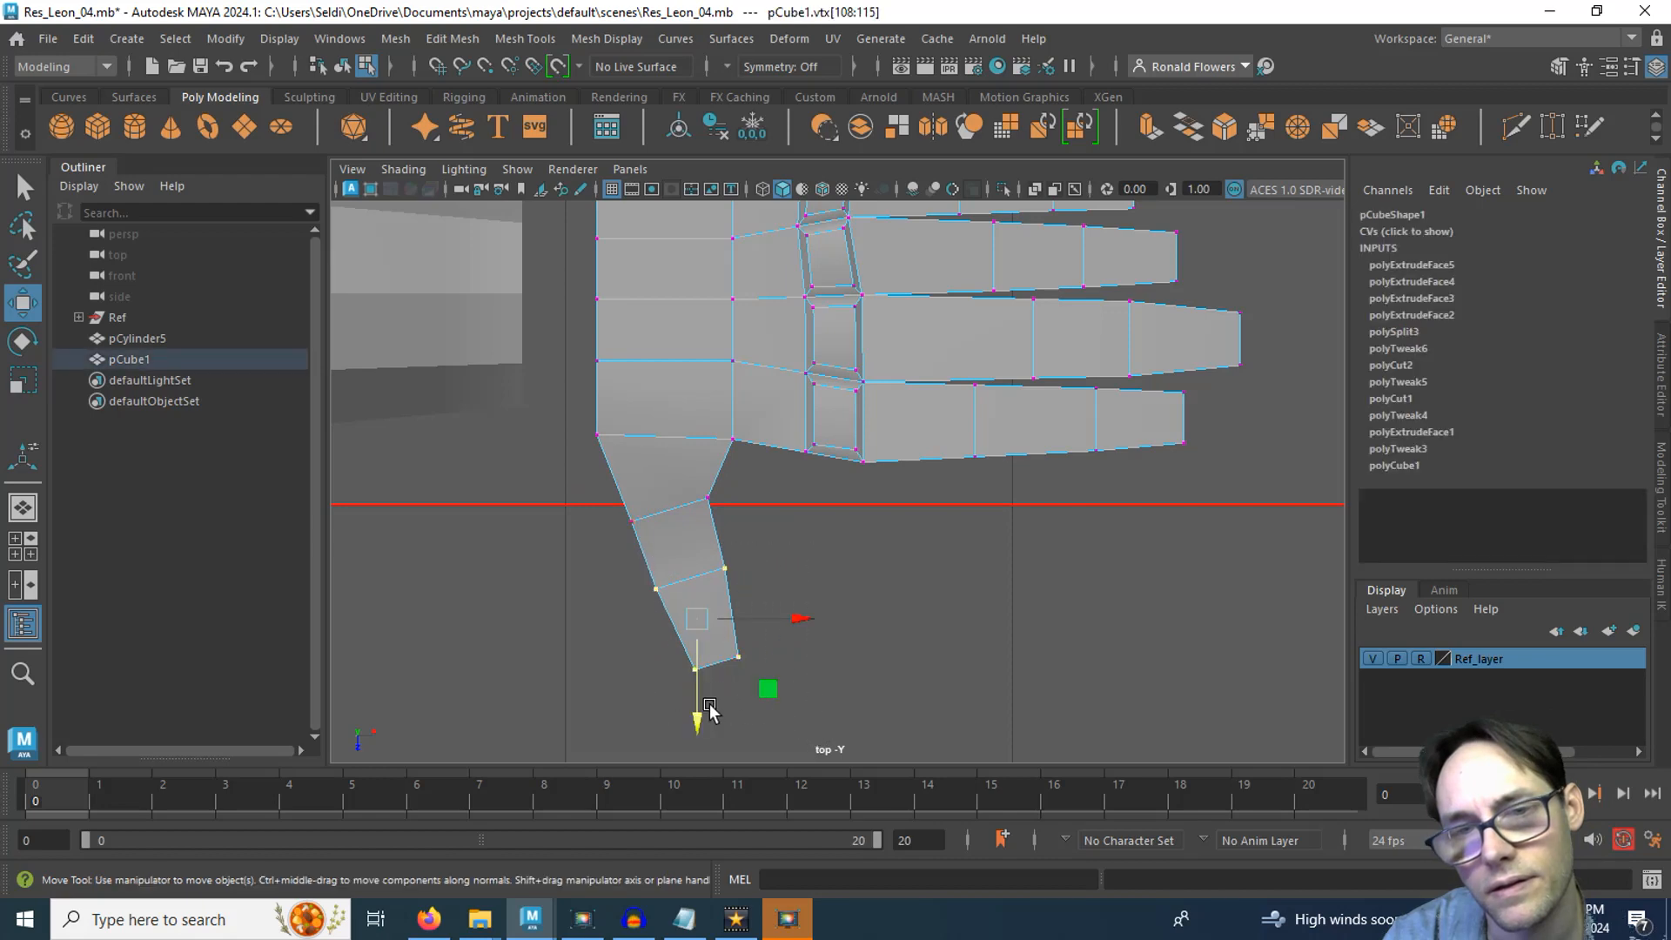
pyautogui.moveTo(702, 725); pyautogui.dragTo(691, 700)
pyautogui.click(861, 544)
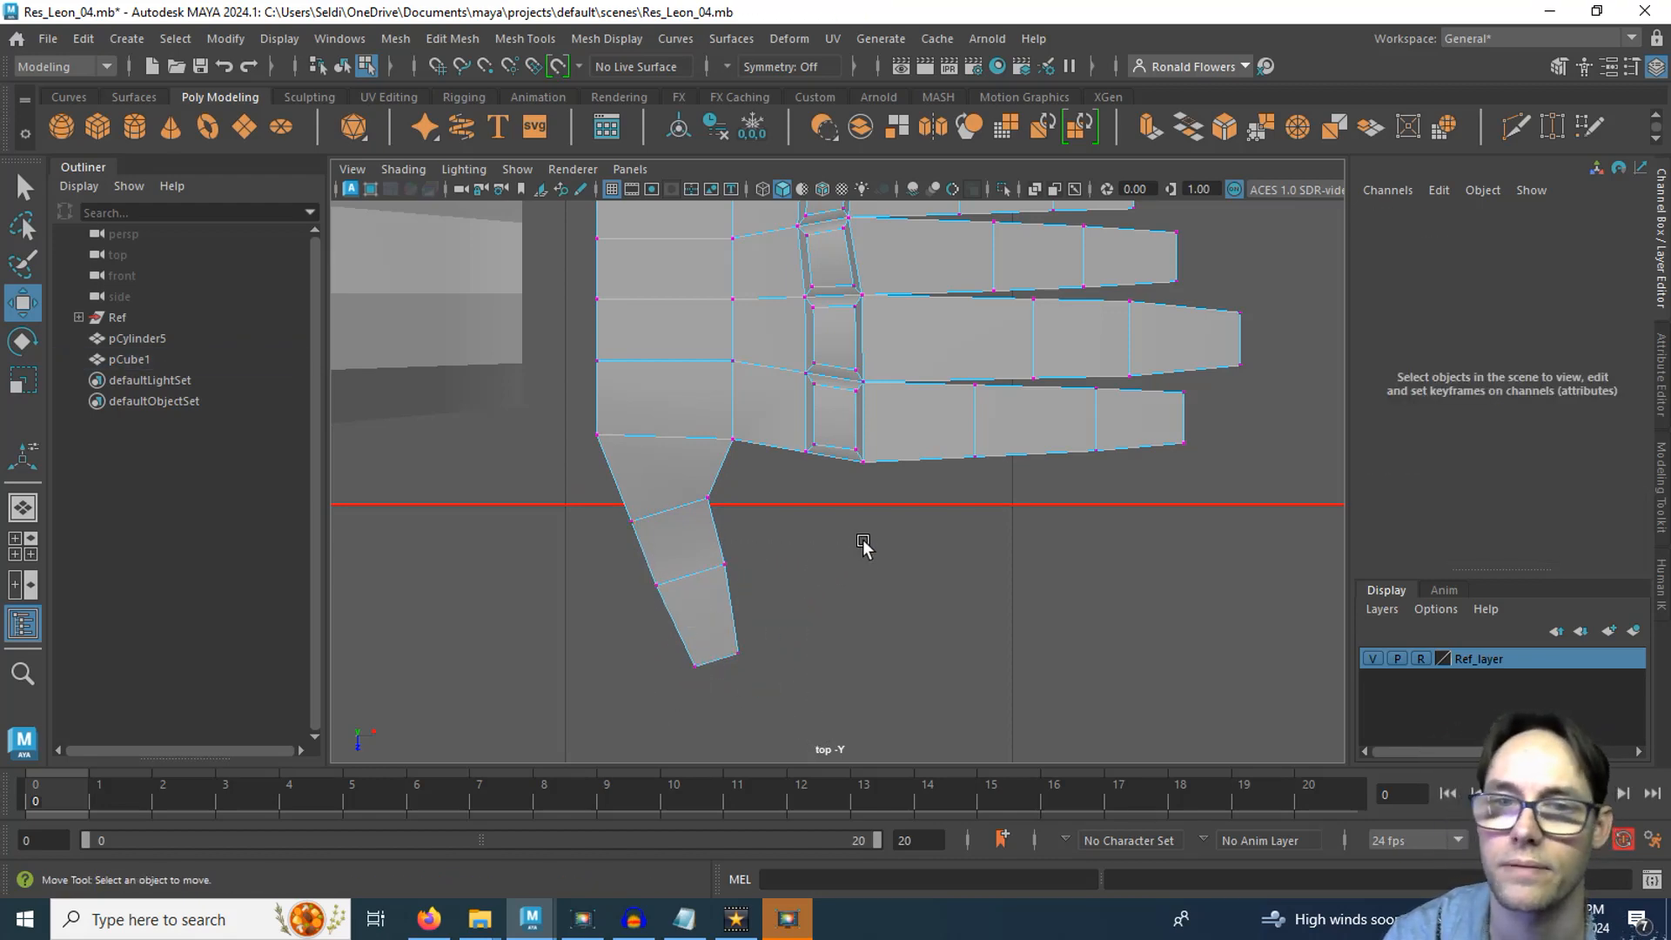
# Select the top faces of the thumb's and all four fingers' end segments and extrude them upward with a Local Translate Z of 0.068
pyautogui.keyDown('alt'); pyautogui.moveTo(861, 544); pyautogui.dragTo(809, 652, button='middle'); pyautogui.keyUp('alt')
pyautogui.press('space')
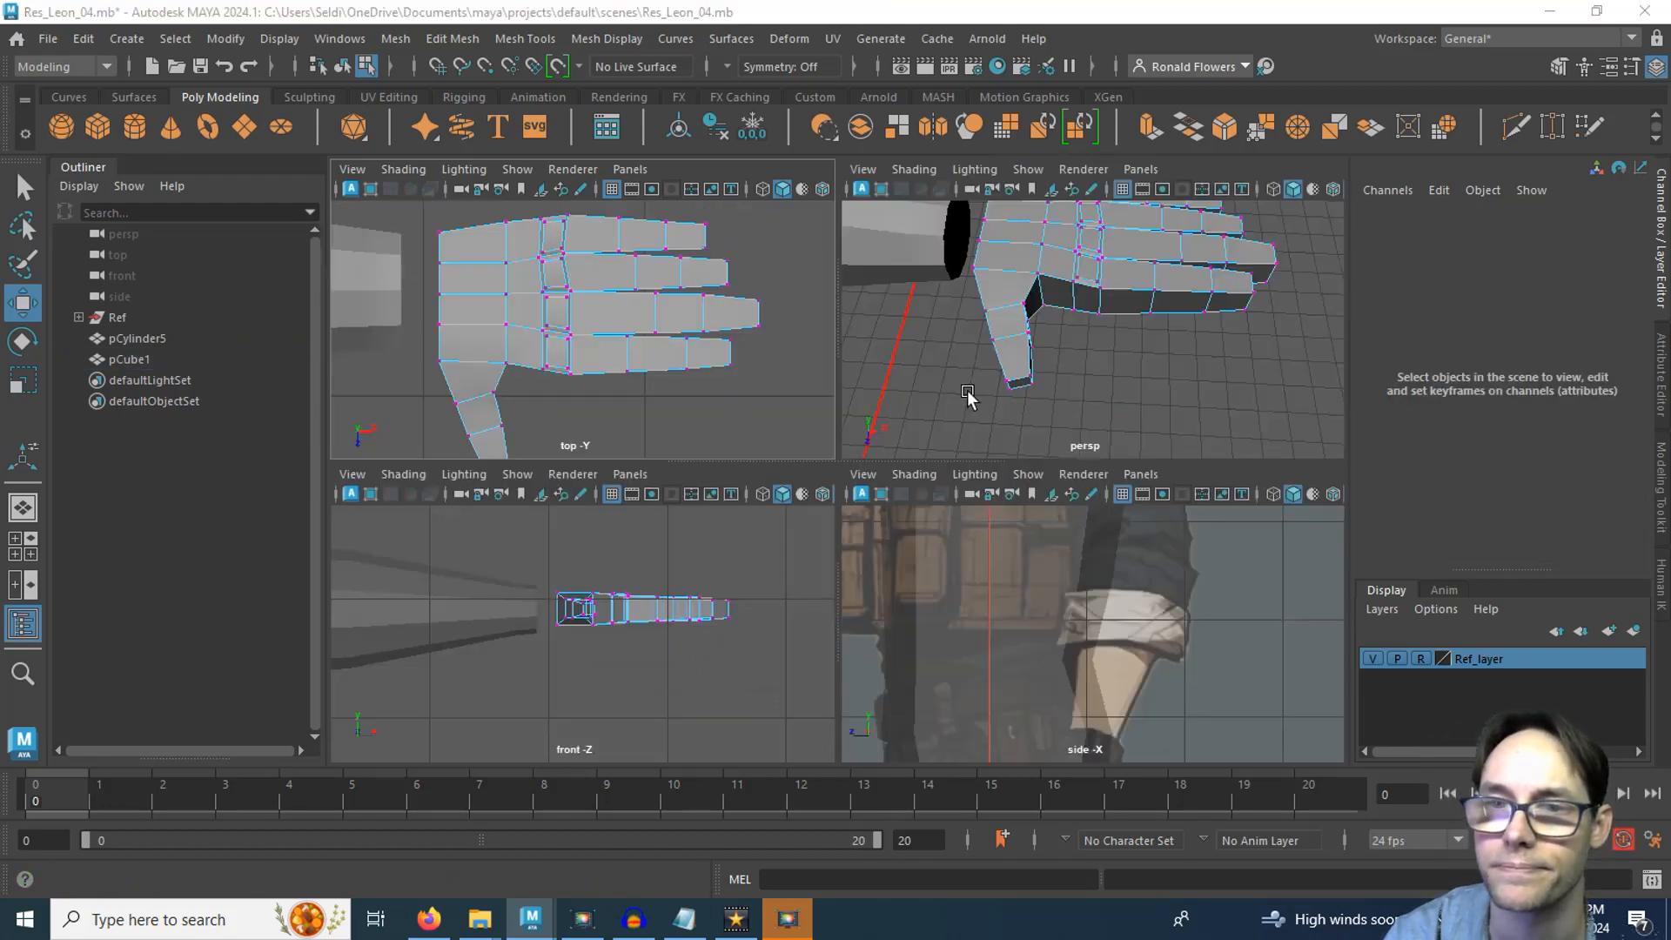
pyautogui.press('space')
pyautogui.keyDown('alt'); pyautogui.moveTo(977, 540); pyautogui.dragTo(626, 579); pyautogui.keyUp('alt')
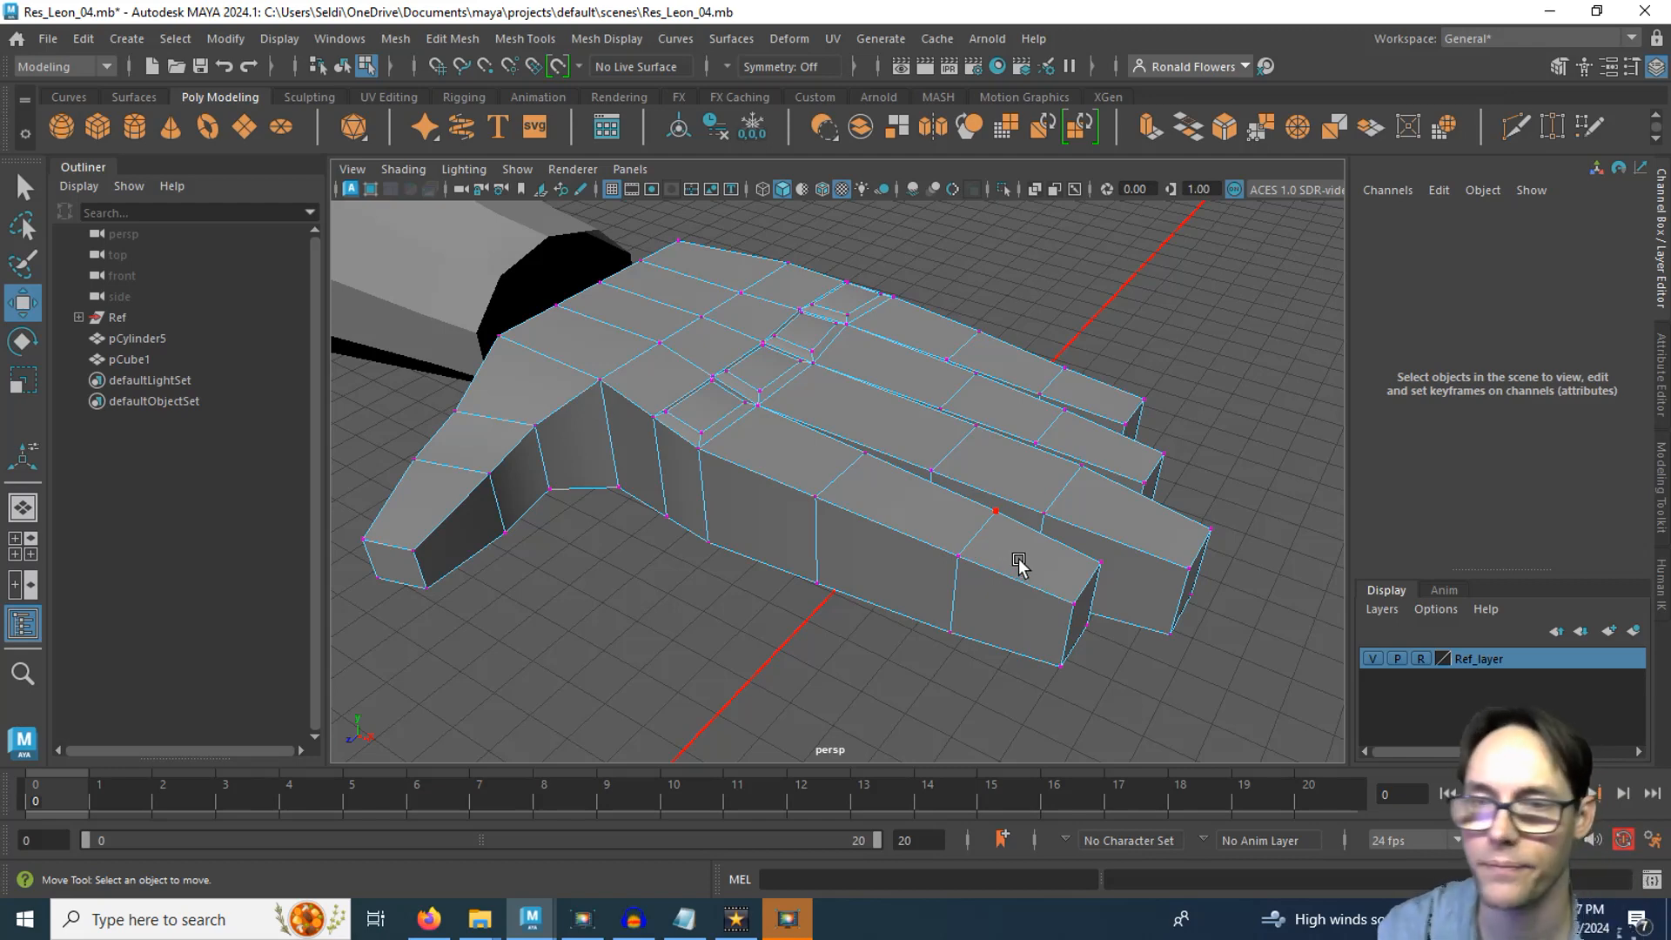
pyautogui.moveTo(1019, 564); pyautogui.dragTo(1017, 356, button='right')
pyautogui.click(440, 507)
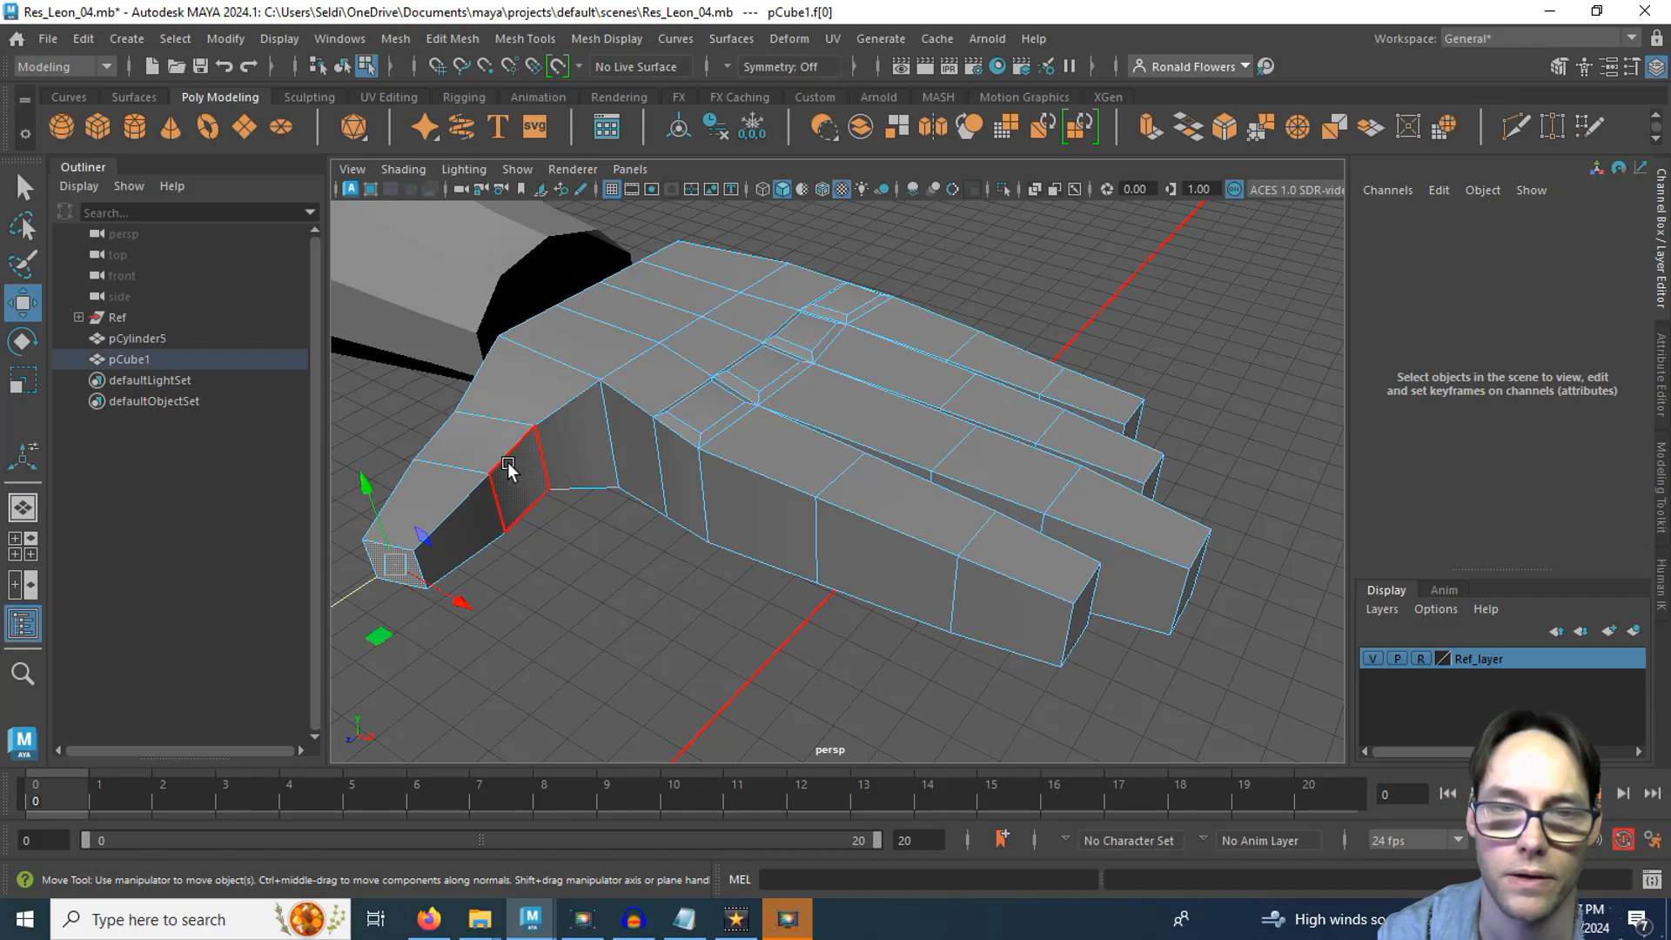
pyautogui.click(440, 515)
pyautogui.press('q')
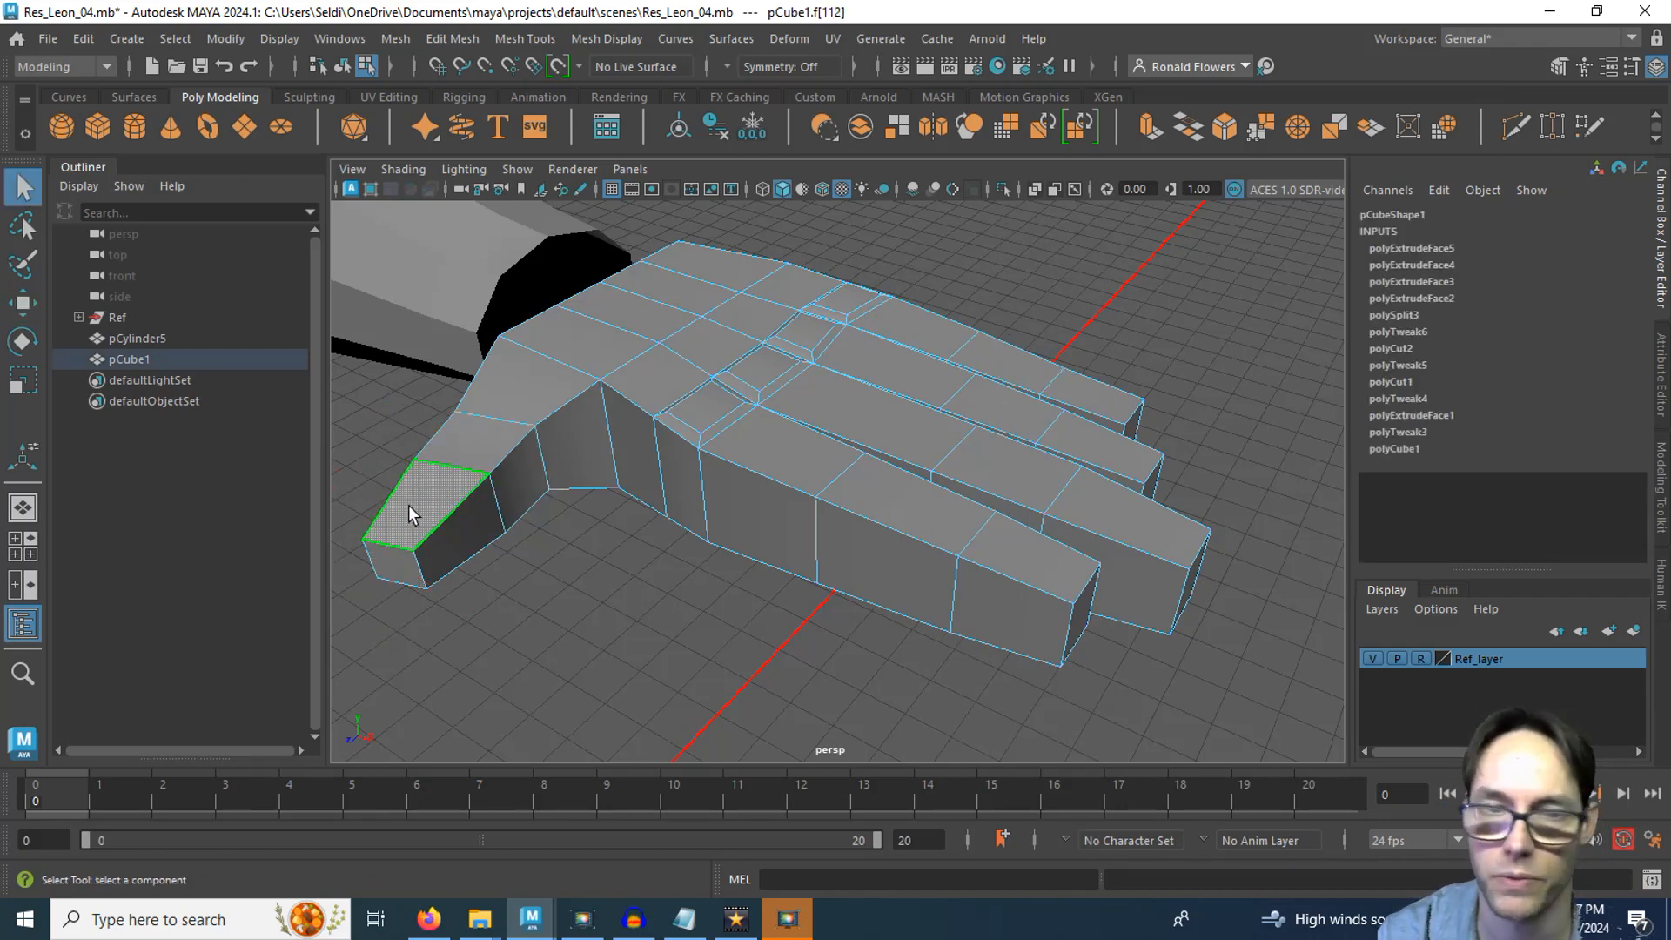
pyautogui.keyDown('shift'); pyautogui.click(1074, 564); pyautogui.keyUp('shift')
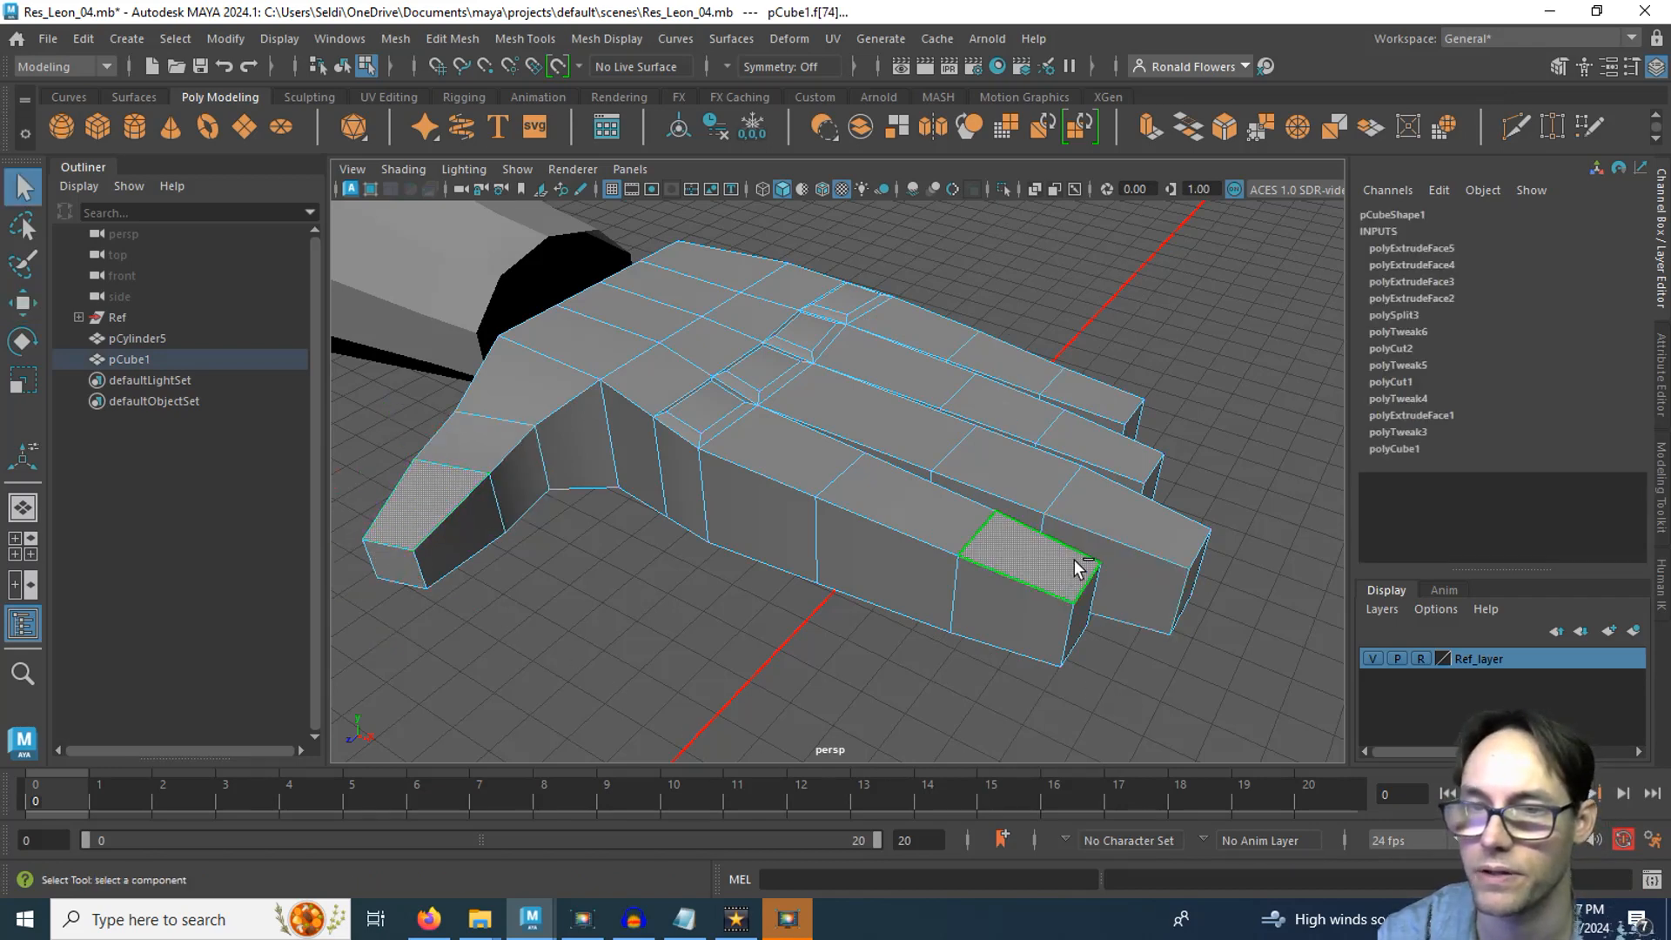
pyautogui.keyDown('shift'); pyautogui.click(1116, 536); pyautogui.keyUp('shift')
pyautogui.keyDown('shift'); pyautogui.click(1124, 457); pyautogui.keyUp('shift')
pyautogui.keyDown('shift'); pyautogui.click(1103, 398); pyautogui.keyUp('shift')
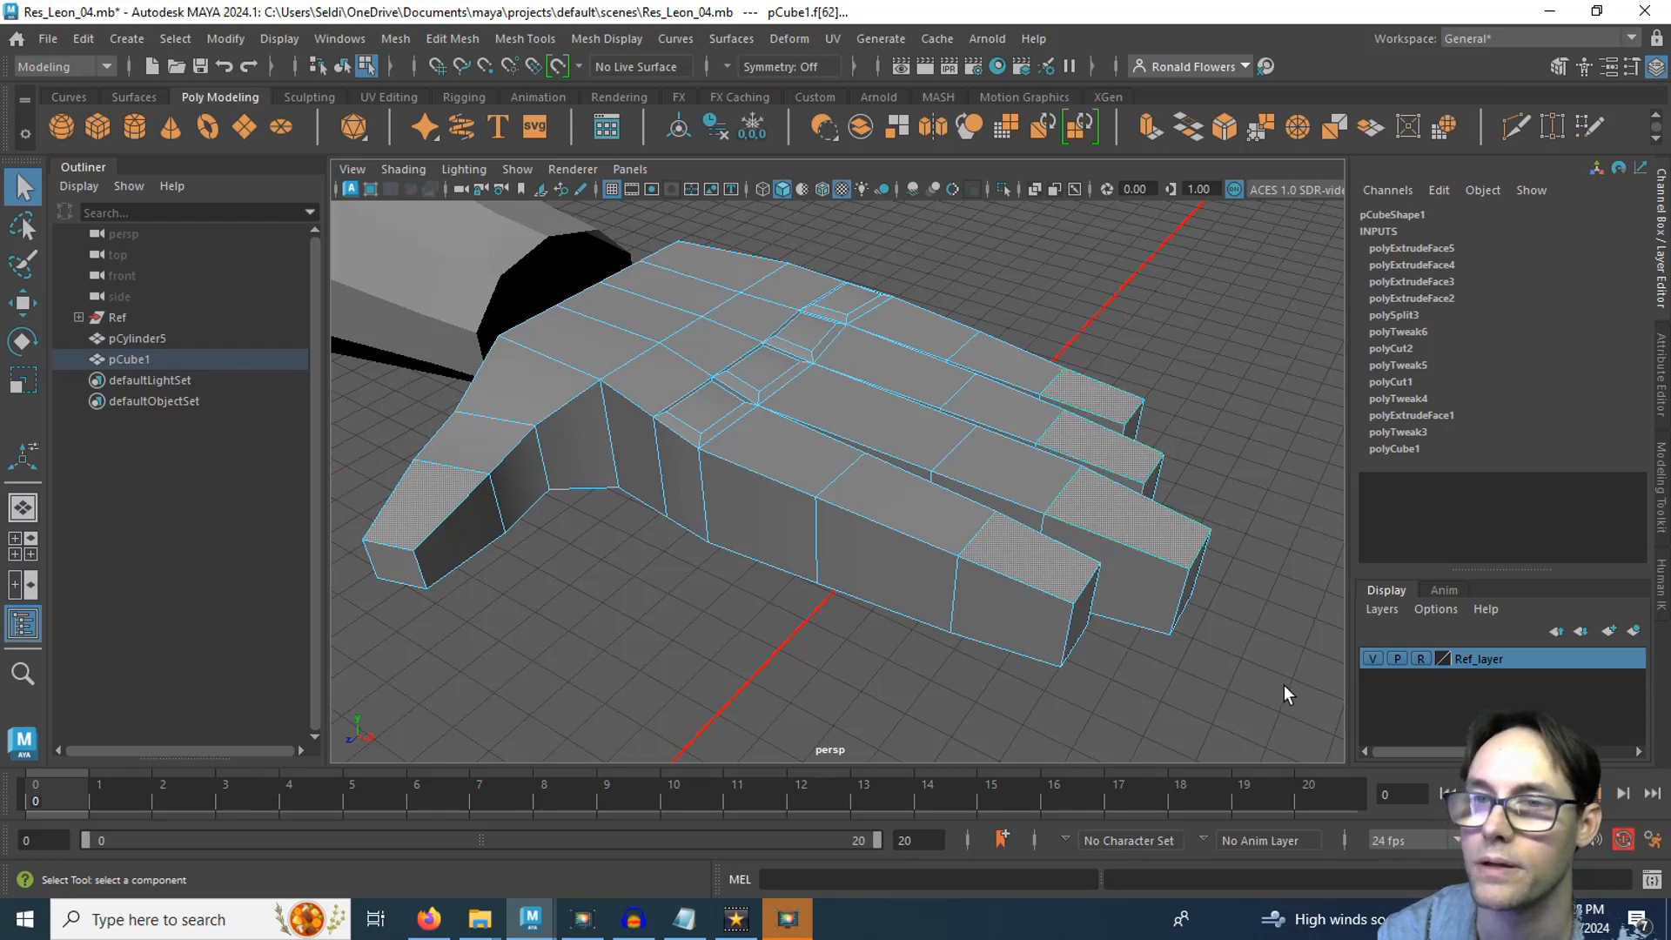
pyautogui.click(1151, 128)
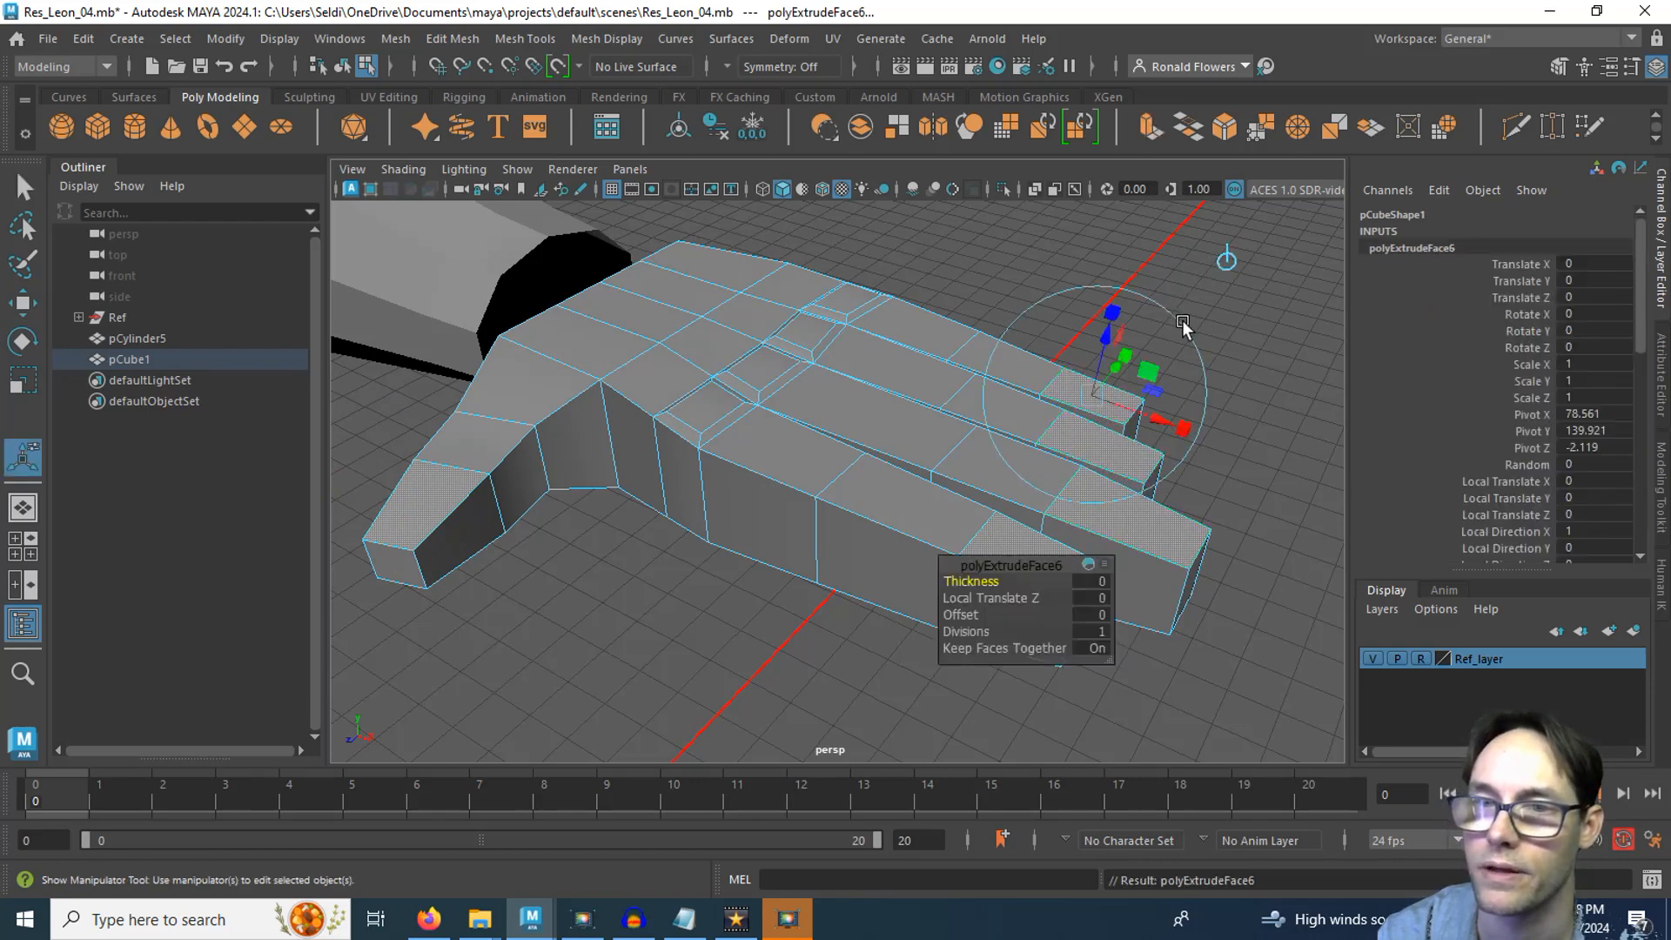
pyautogui.click(1102, 346)
pyautogui.moveTo(1102, 346); pyautogui.dragTo(1107, 334)
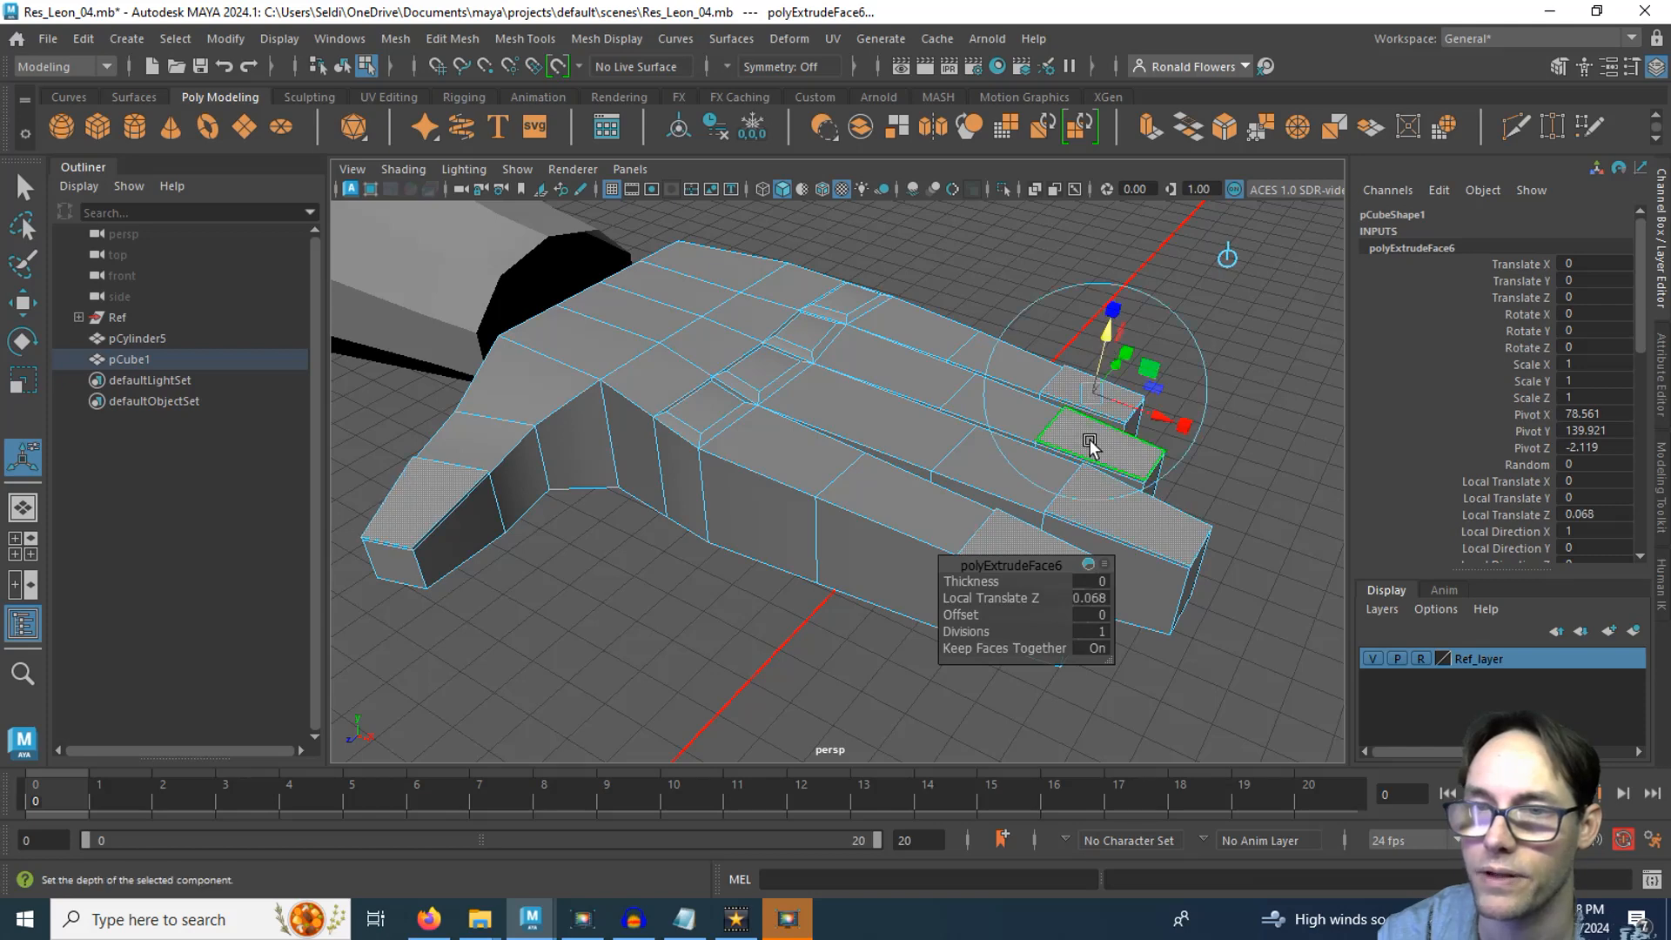
# Scale the extruded nail faces inward uniformly to about 0.88, then clear the selection
pyautogui.click(1114, 309)
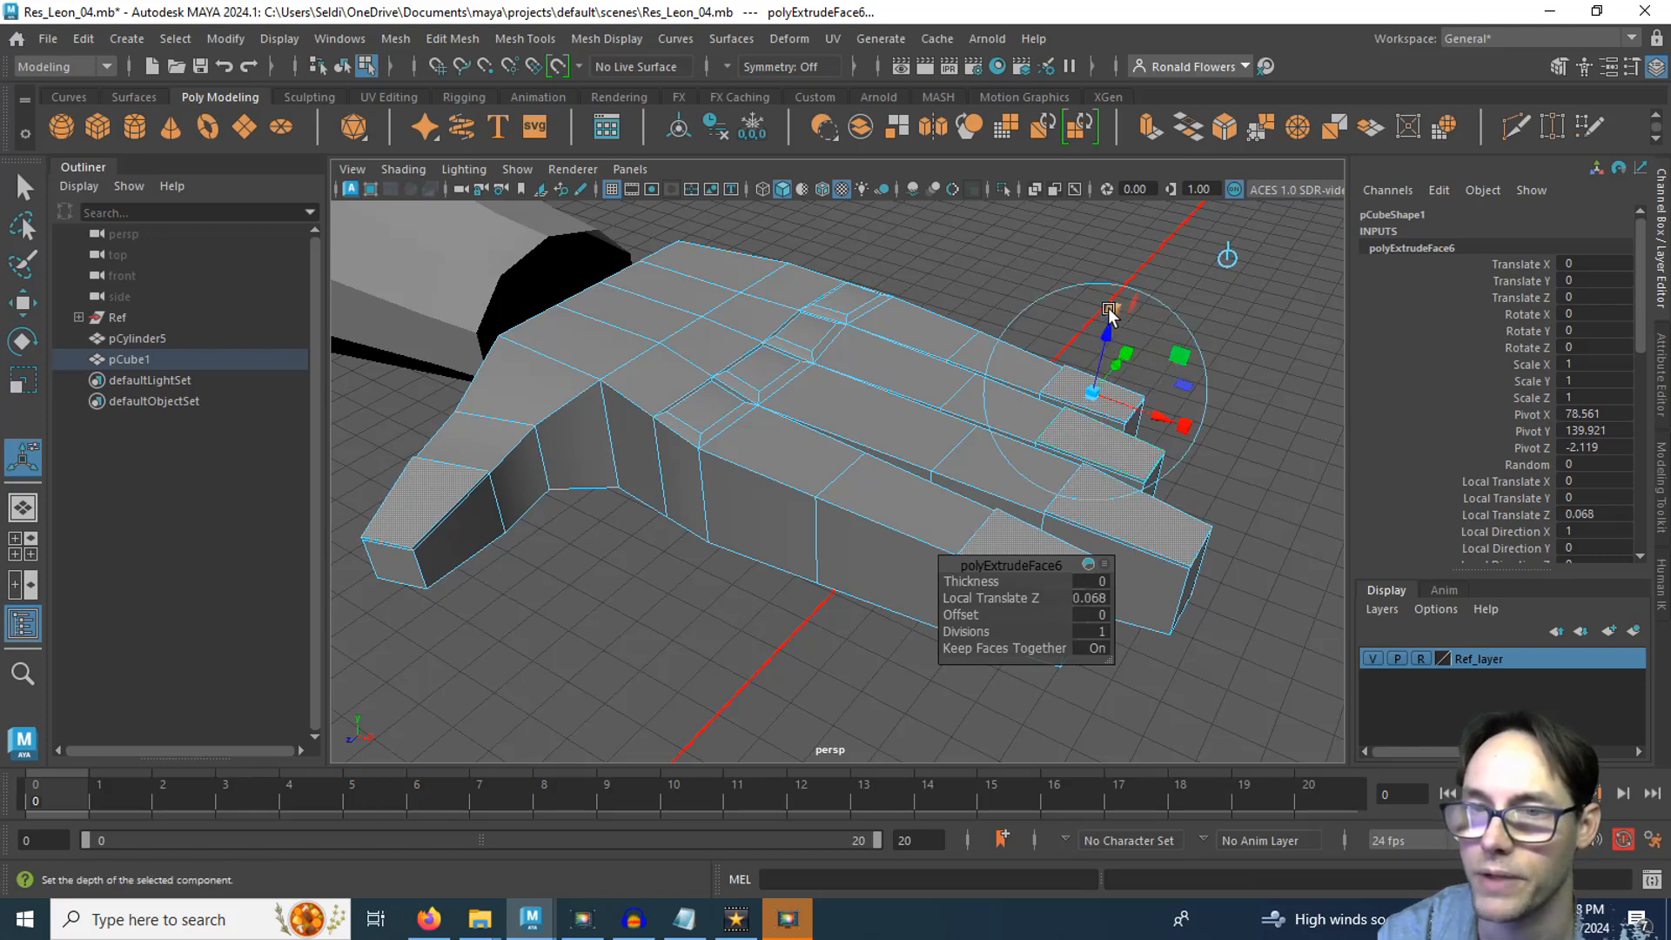
pyautogui.click(1086, 386)
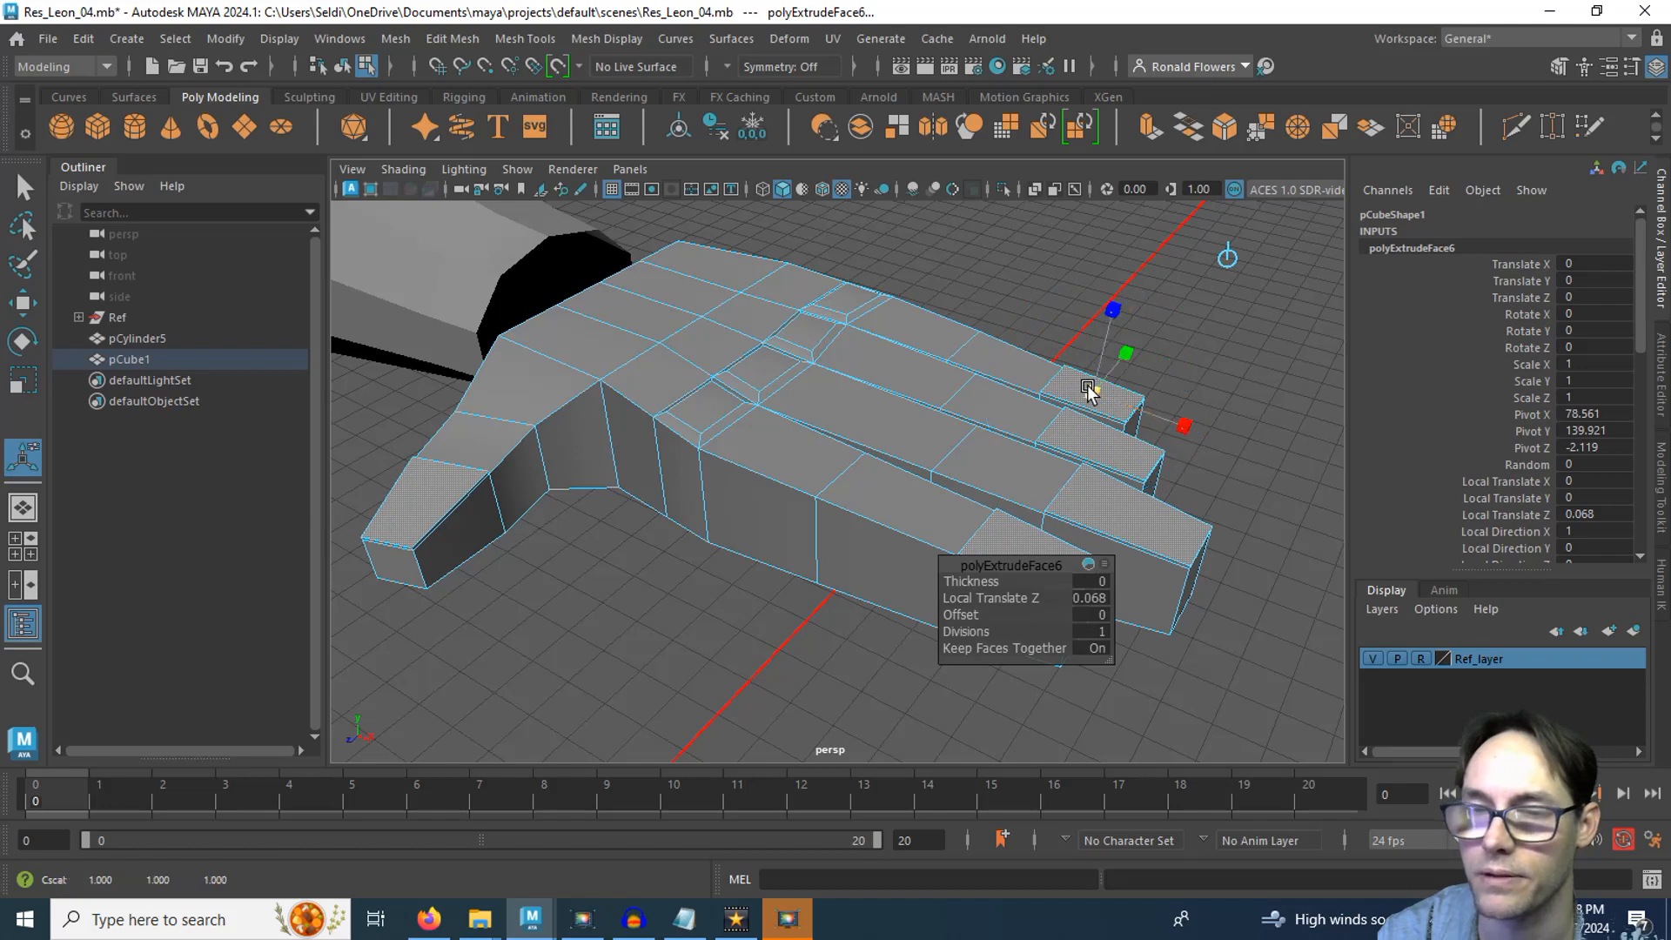
pyautogui.moveTo(1088, 389); pyautogui.dragTo(1081, 390)
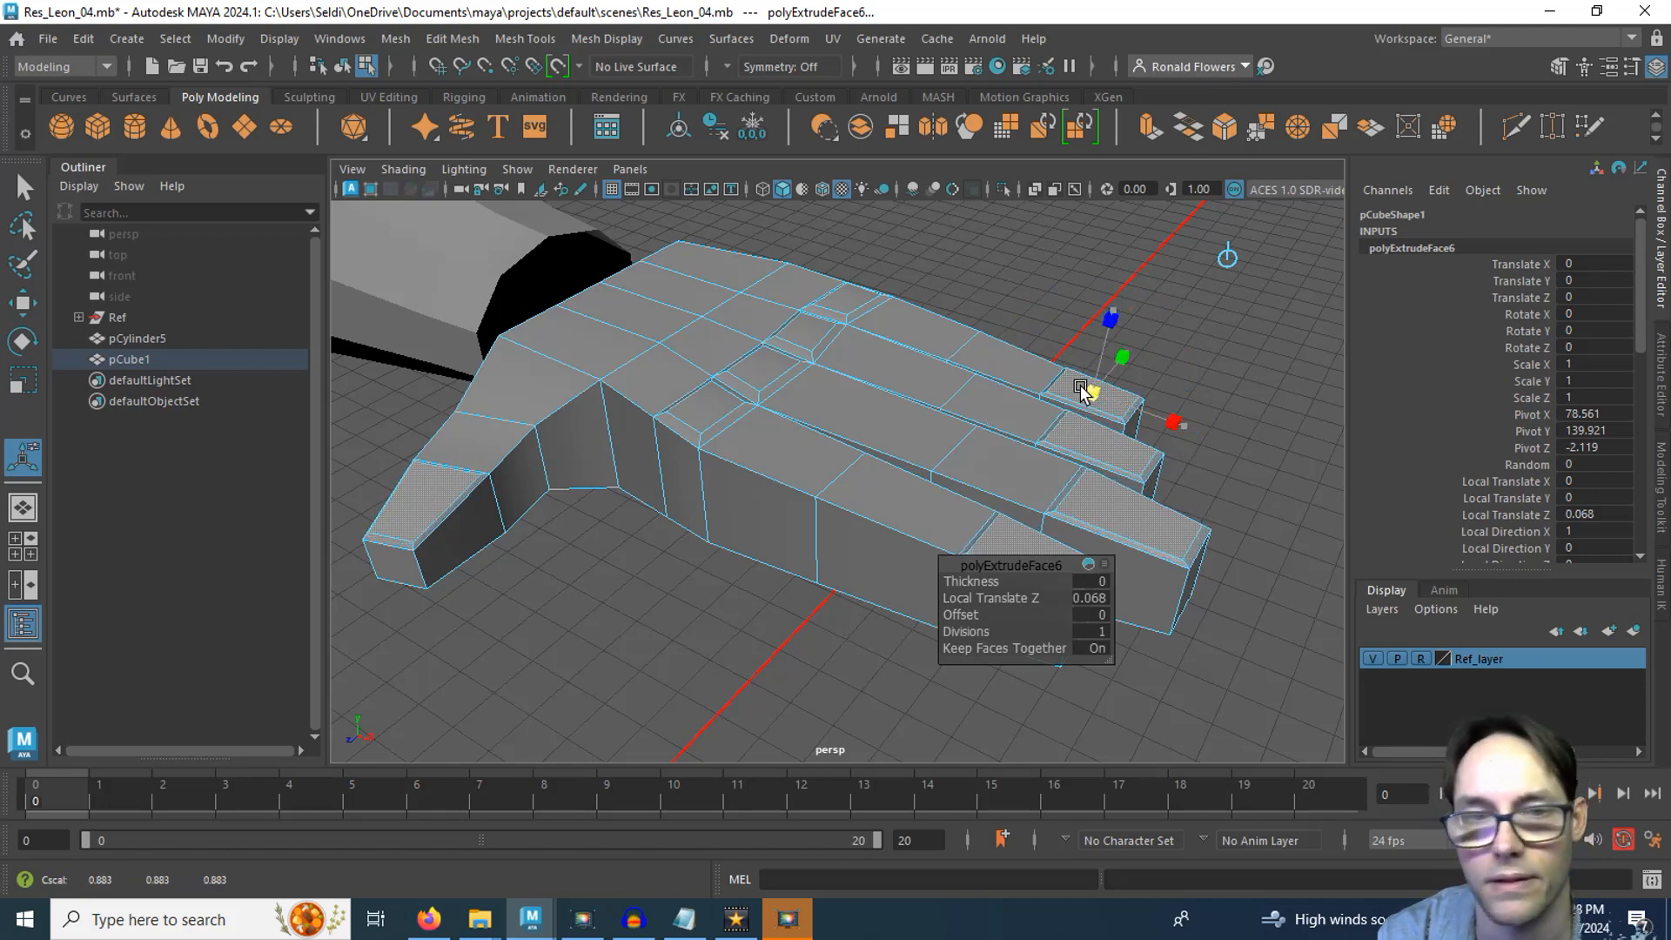
pyautogui.keyDown('alt'); pyautogui.moveTo(827, 463); pyautogui.dragTo(896, 563); pyautogui.keyUp('alt')
pyautogui.click(895, 563)
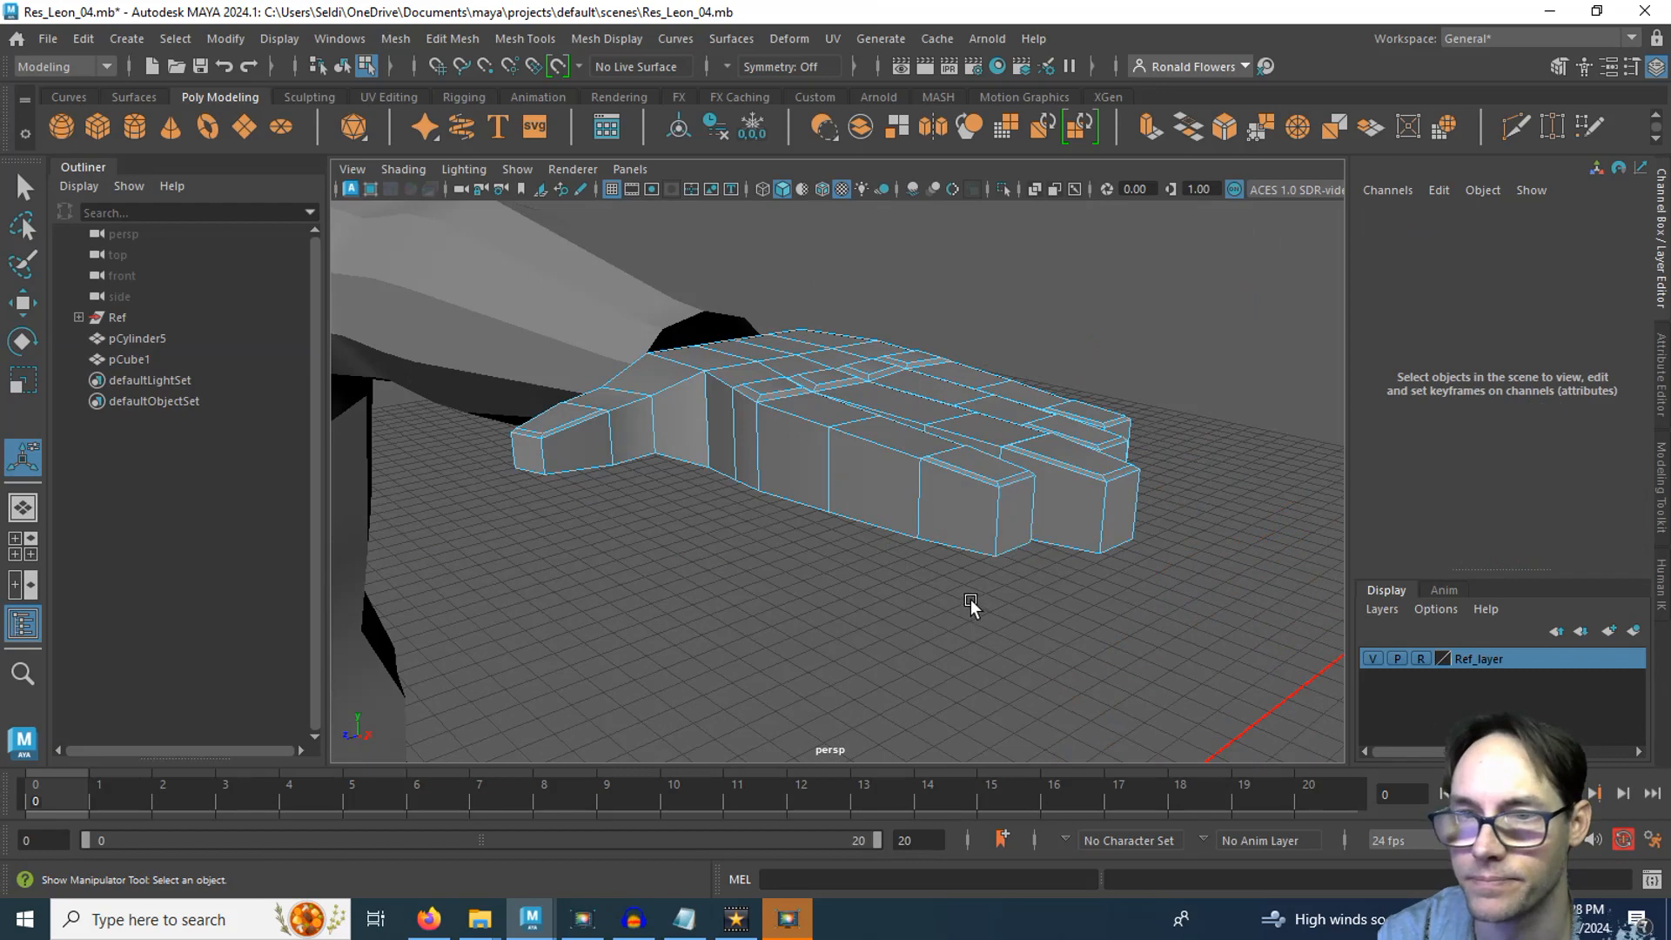
# Select the end vertices of all four fingers in the top view and scale them down vertically to thin the fingertips
pyautogui.keyDown('alt'); pyautogui.moveTo(969, 604); pyautogui.dragTo(1007, 623); pyautogui.keyUp('alt')
pyautogui.press('space')
pyautogui.press('space')
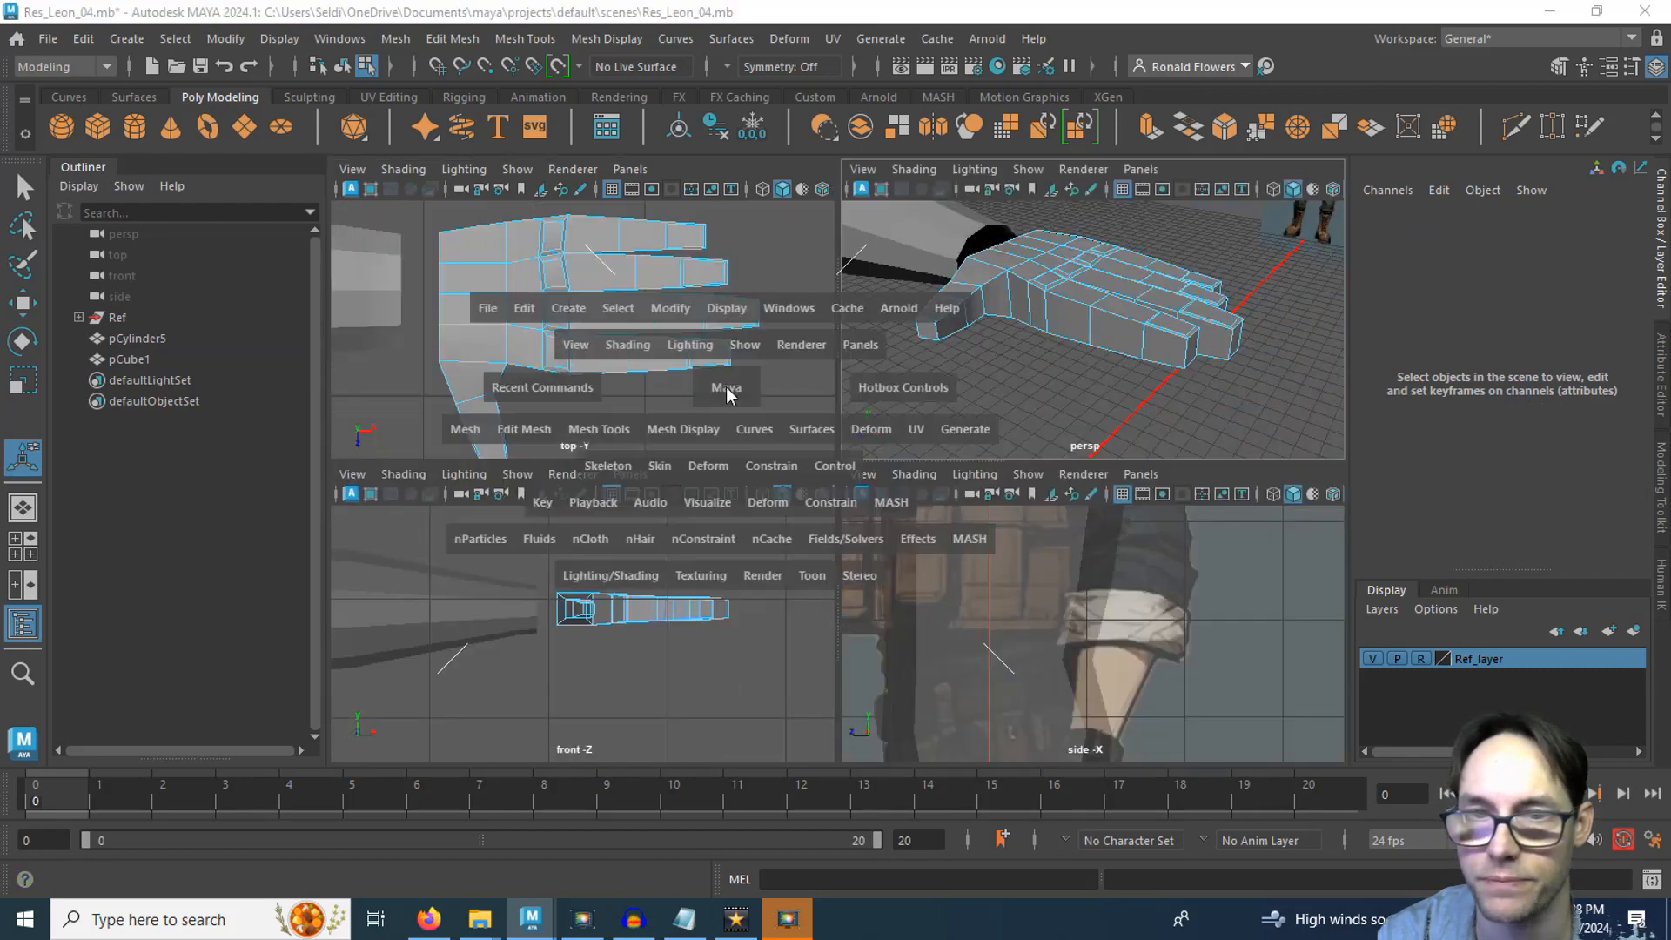
pyautogui.keyDown('alt'); pyautogui.moveTo(889, 480); pyautogui.dragTo(671, 524, button='middle'); pyautogui.keyUp('alt')
pyautogui.moveTo(883, 286); pyautogui.dragTo(773, 273, button='right')
pyautogui.press('q')
pyautogui.moveTo(837, 274); pyautogui.dragTo(963, 441)
pyautogui.moveTo(980, 556); pyautogui.dragTo(986, 512)
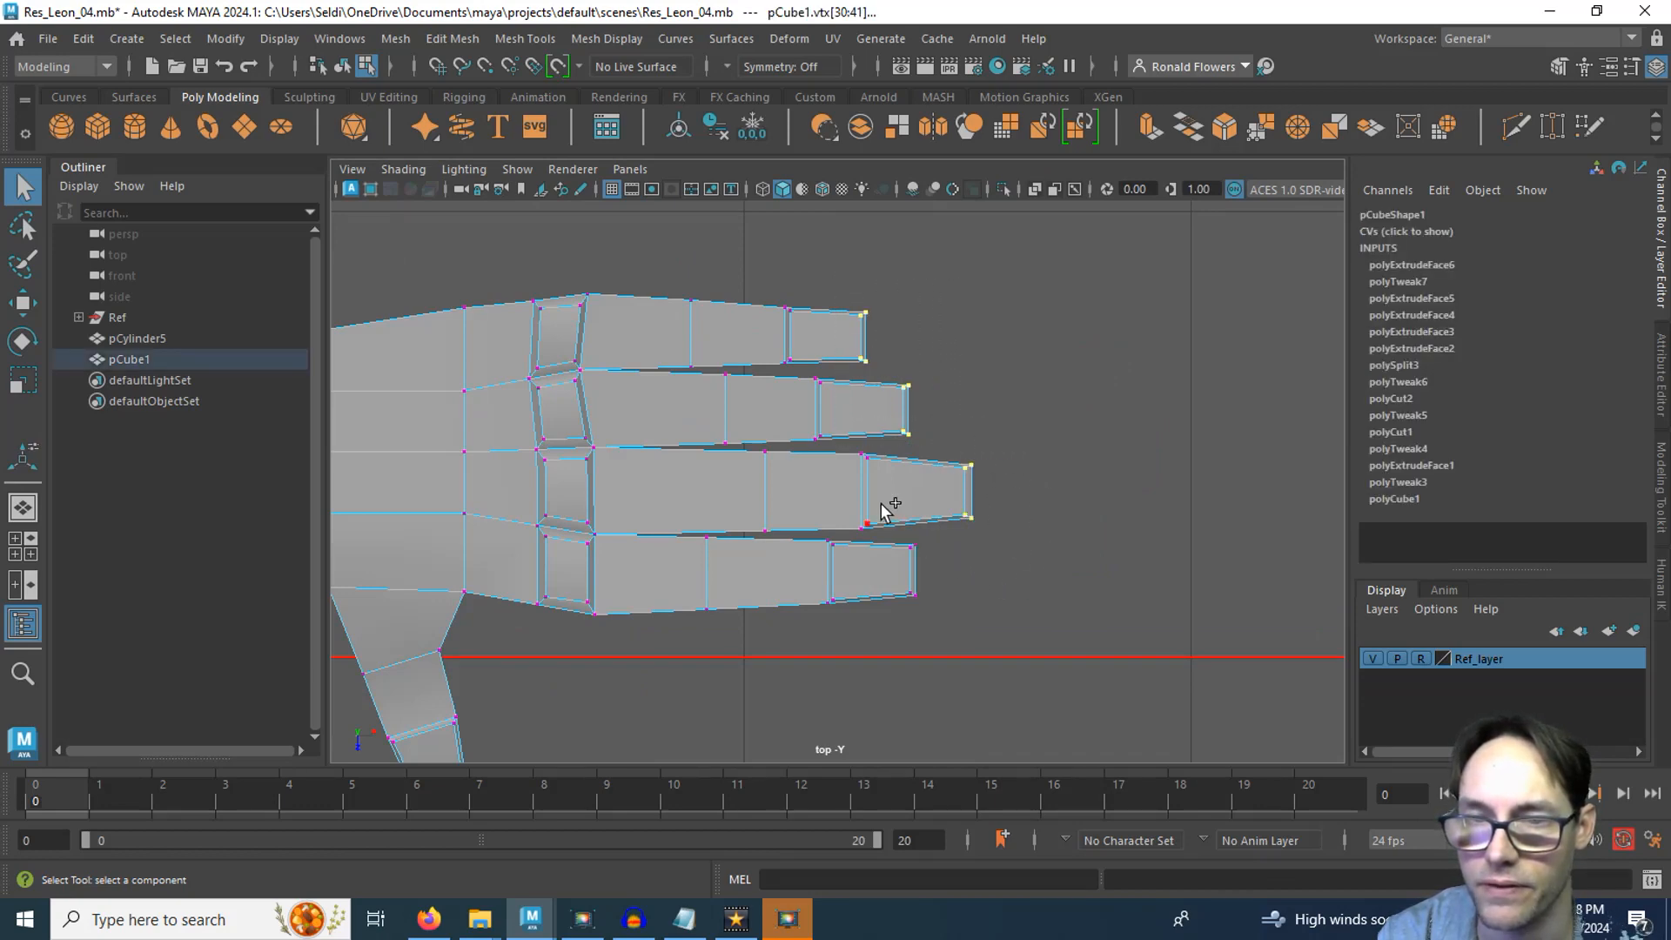
pyautogui.keyDown('shift'); pyautogui.moveTo(954, 623); pyautogui.dragTo(954, 623); pyautogui.keyUp('shift')
pyautogui.press('space')
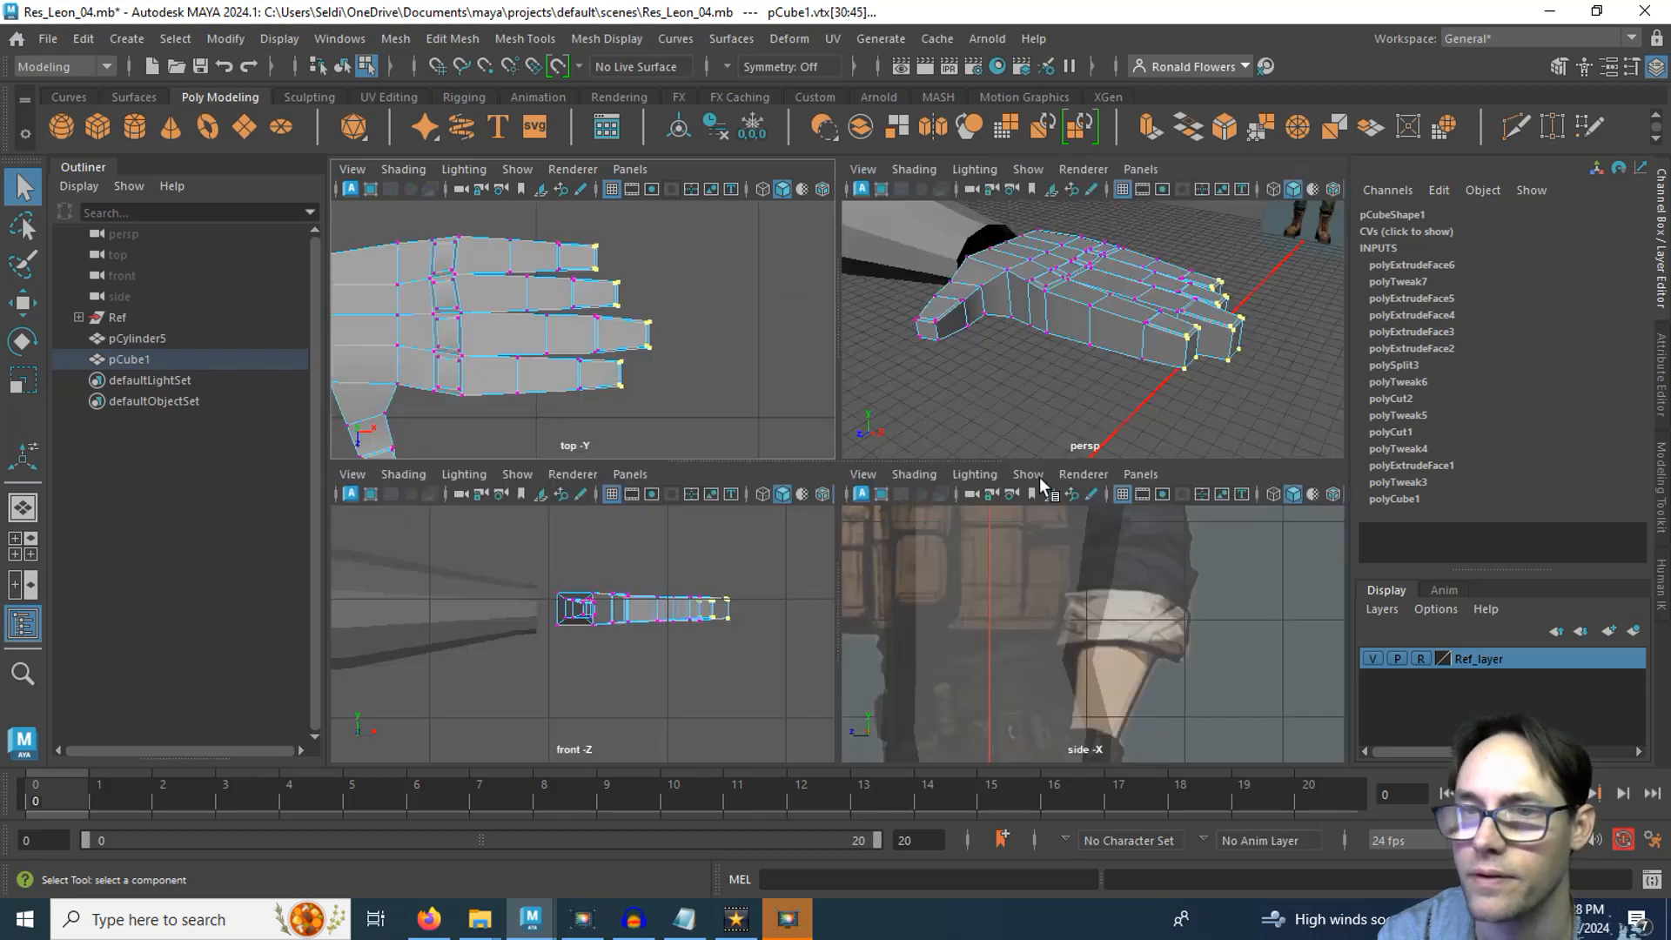
pyautogui.press('space')
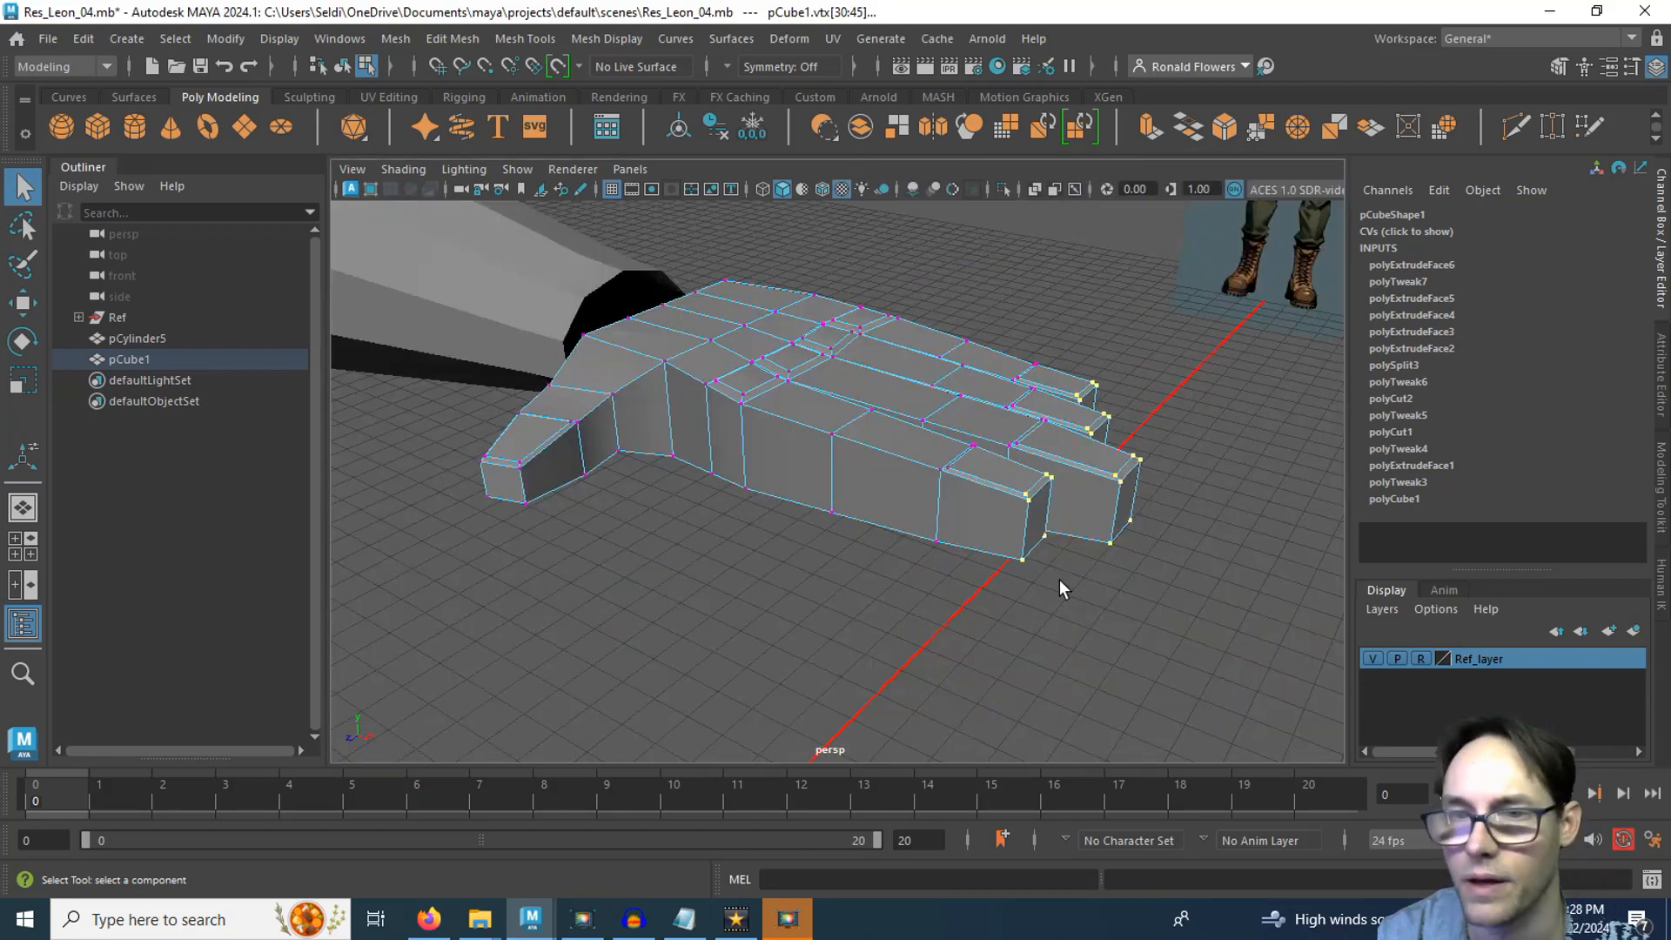
pyautogui.press('r')
pyautogui.keyDown('alt'); pyautogui.moveTo(1060, 594); pyautogui.dragTo(896, 586); pyautogui.keyUp('alt')
pyautogui.moveTo(1044, 444); pyautogui.dragTo(1043, 472)
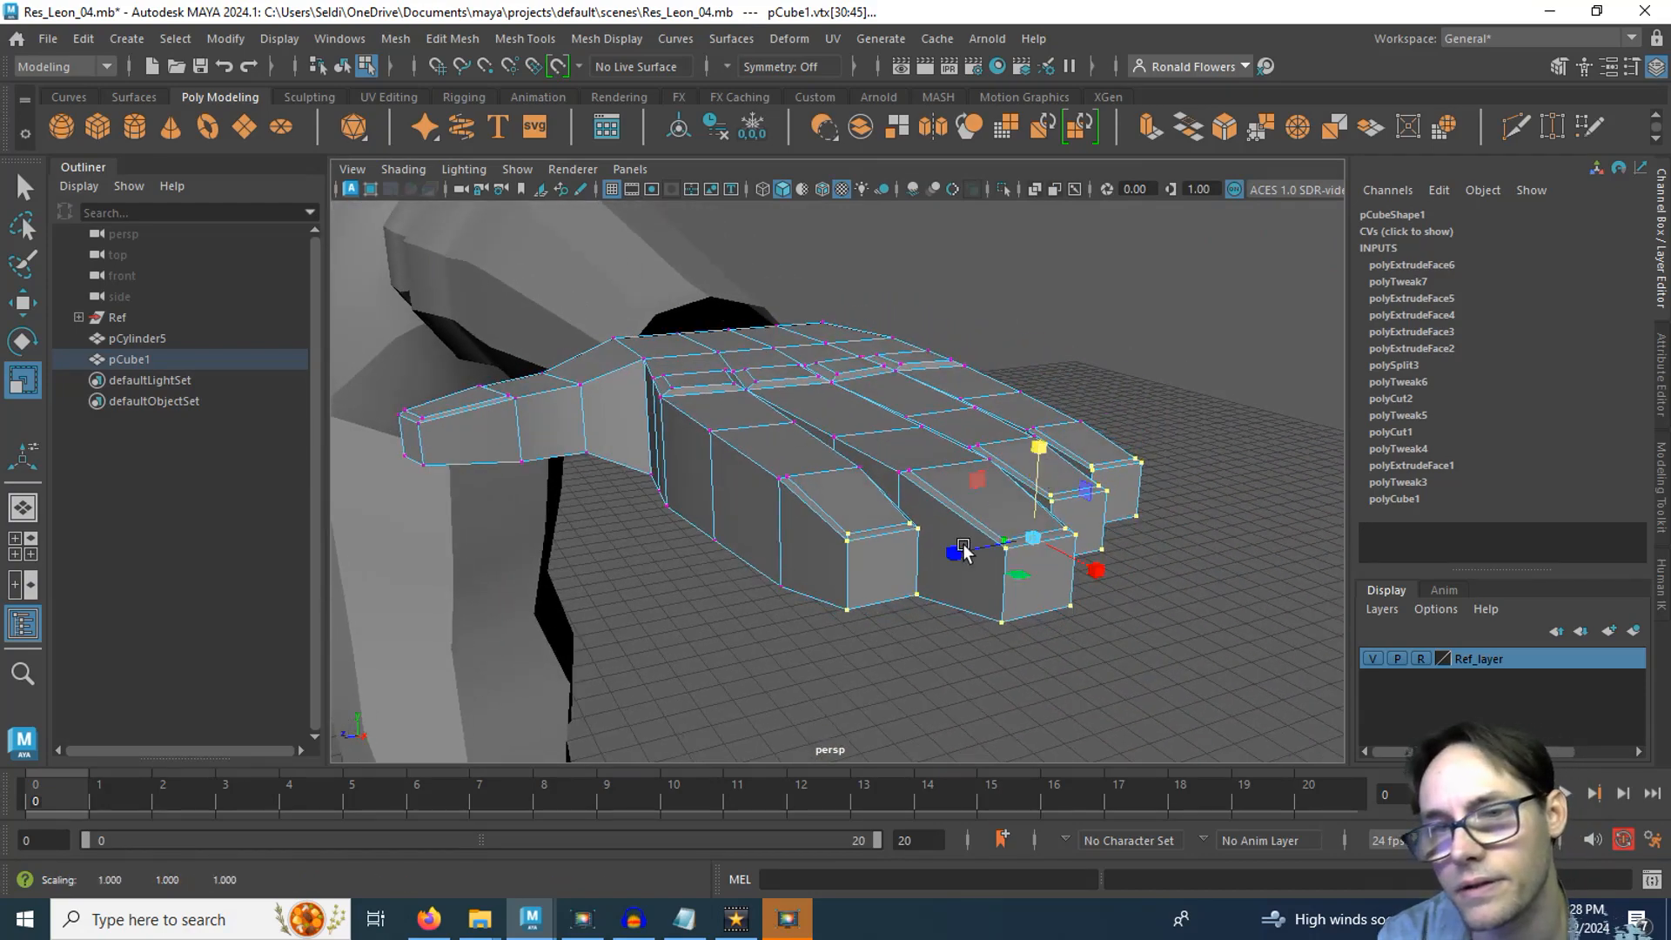
# Flatten the four fingertips slightly more by scaling their end vertices down in height
pyautogui.keyDown('alt'); pyautogui.moveTo(809, 553); pyautogui.dragTo(887, 560); pyautogui.keyUp('alt')
pyautogui.keyDown('alt'); pyautogui.moveTo(787, 523); pyautogui.dragTo(865, 519); pyautogui.keyUp('alt')
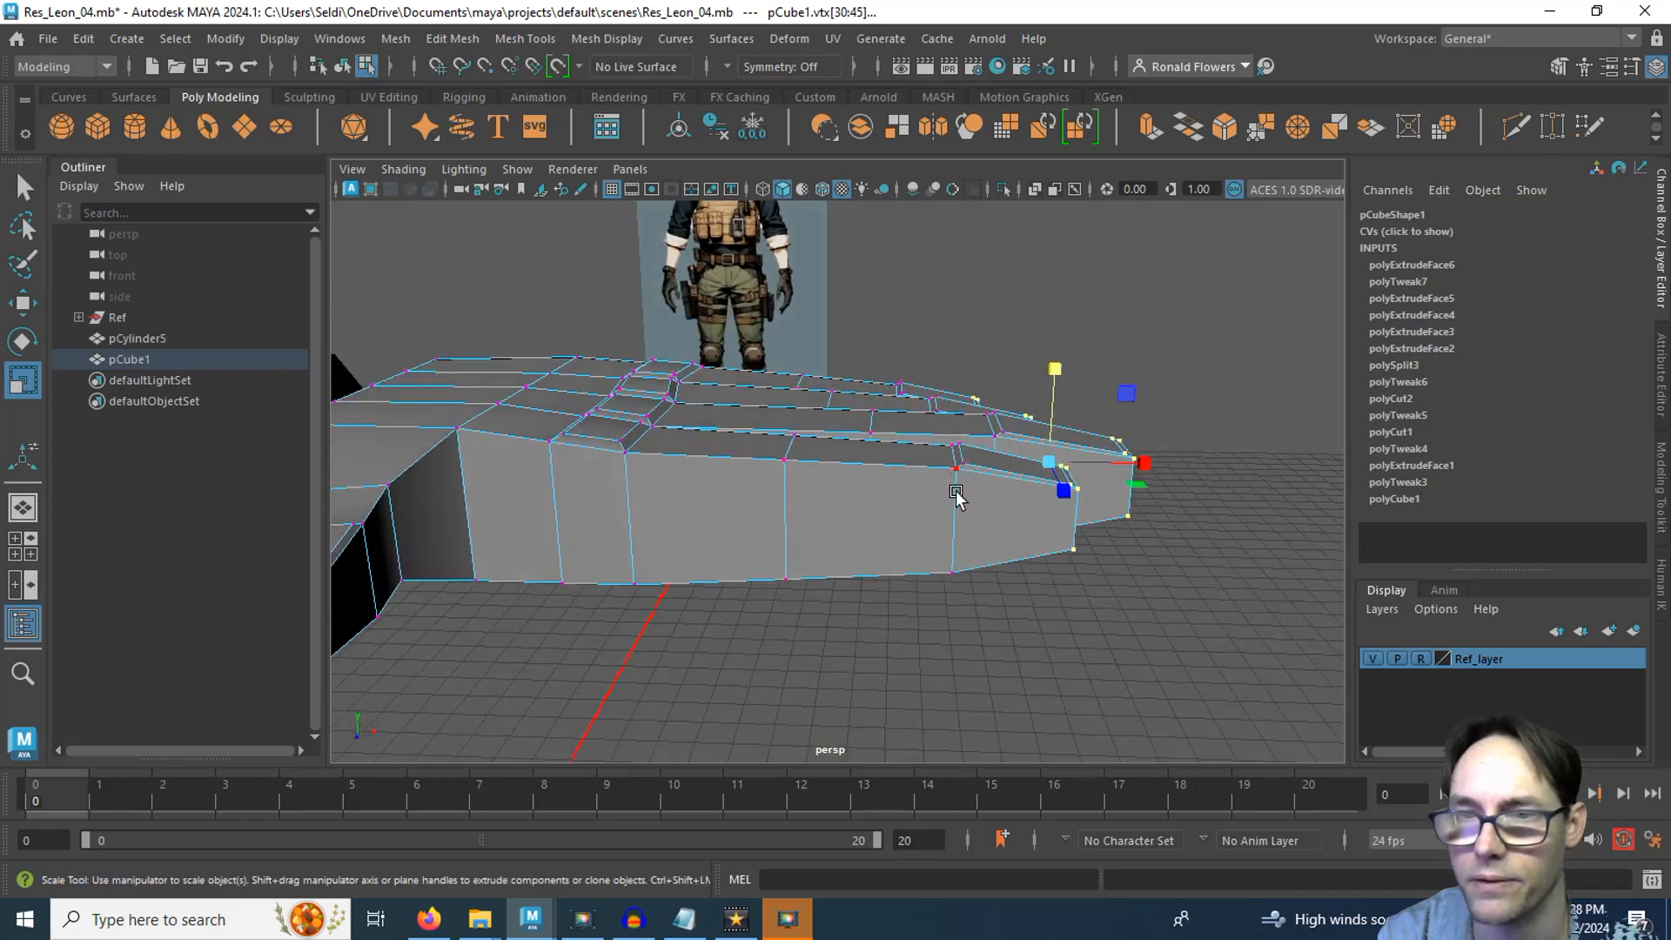
pyautogui.moveTo(1055, 369); pyautogui.dragTo(1055, 381)
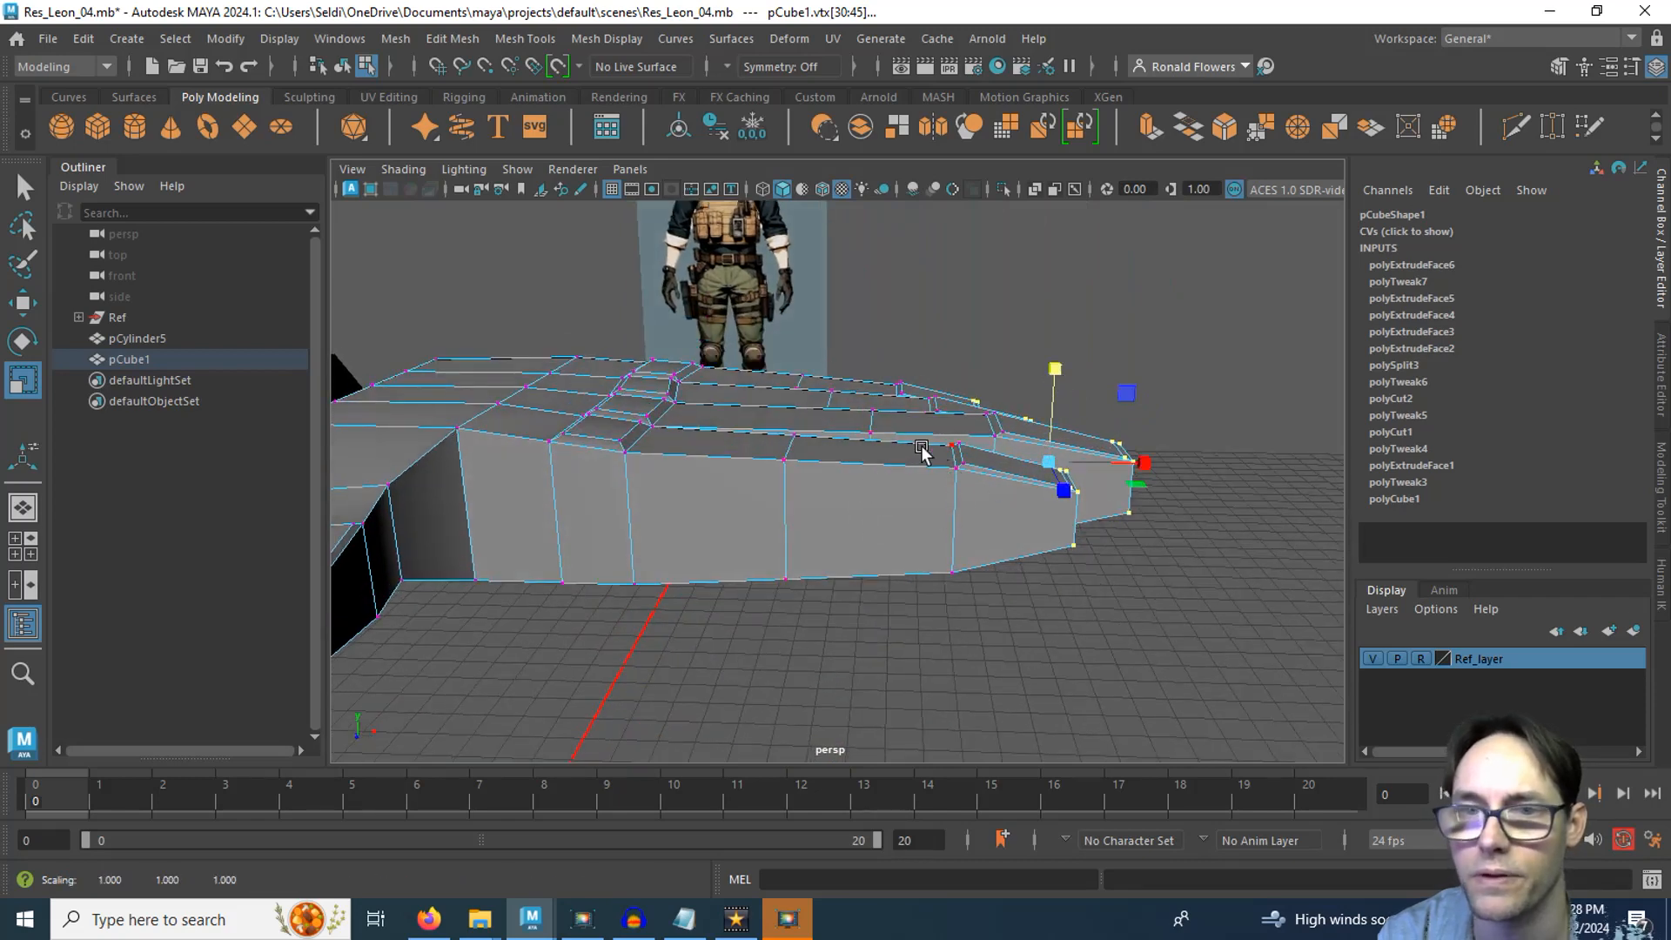
# Select the outermost joint vertices of all four fingers in the top view and scale them vertically to about 0.88
pyautogui.press('space')
pyautogui.press('space')
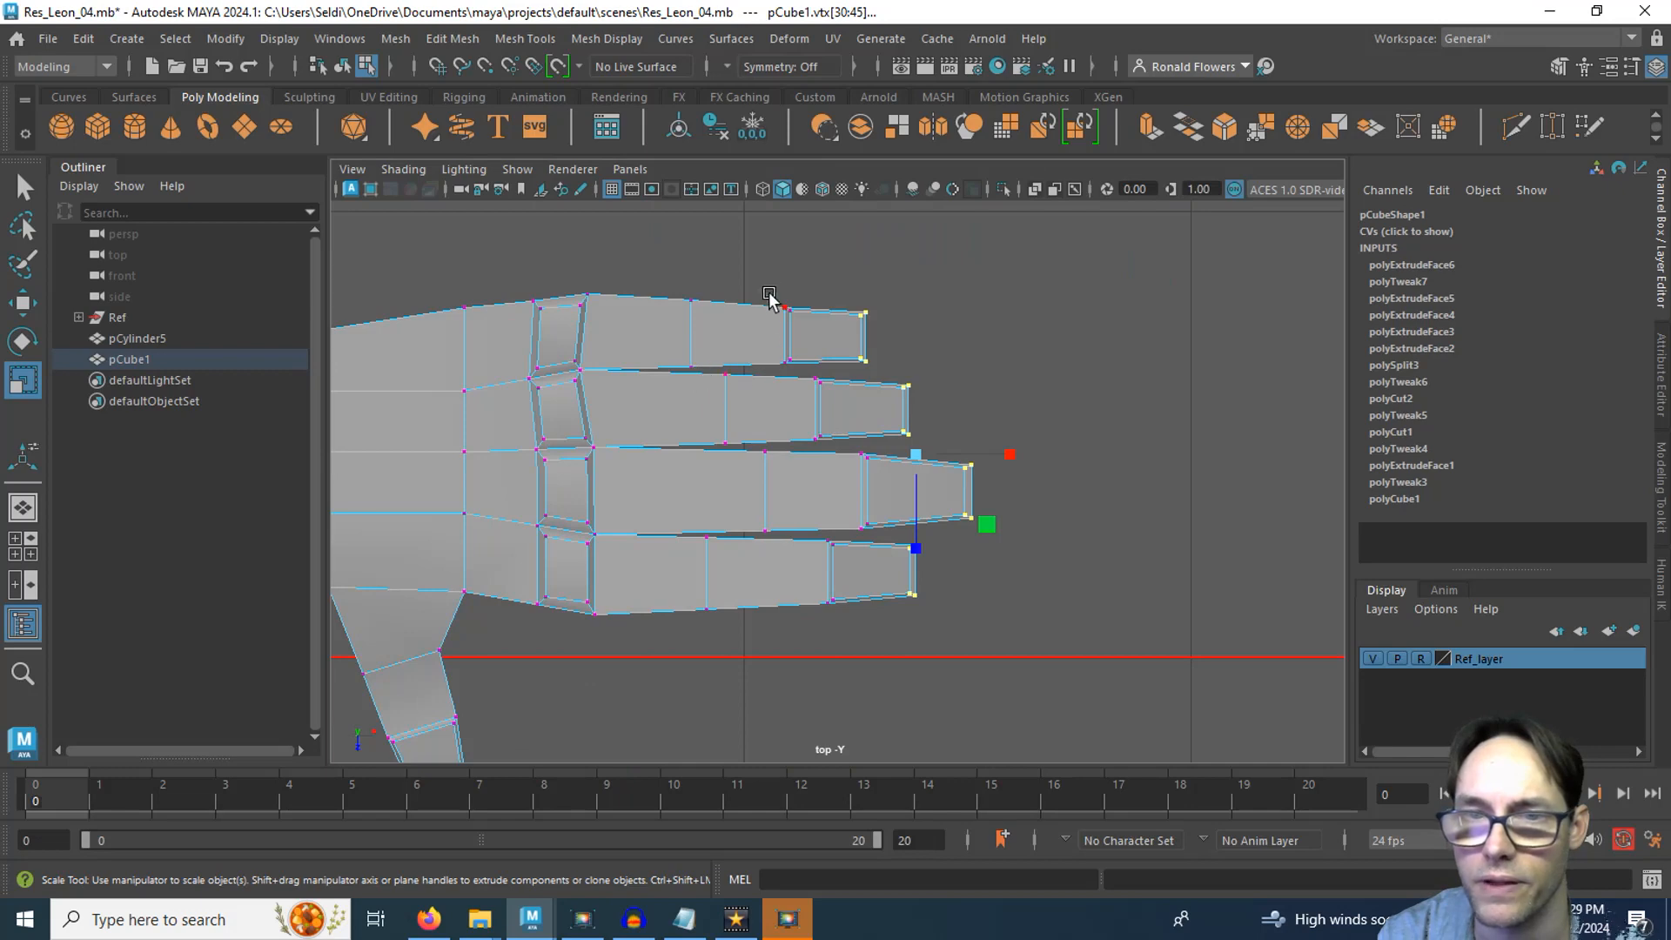
pyautogui.moveTo(770, 280); pyautogui.dragTo(854, 453)
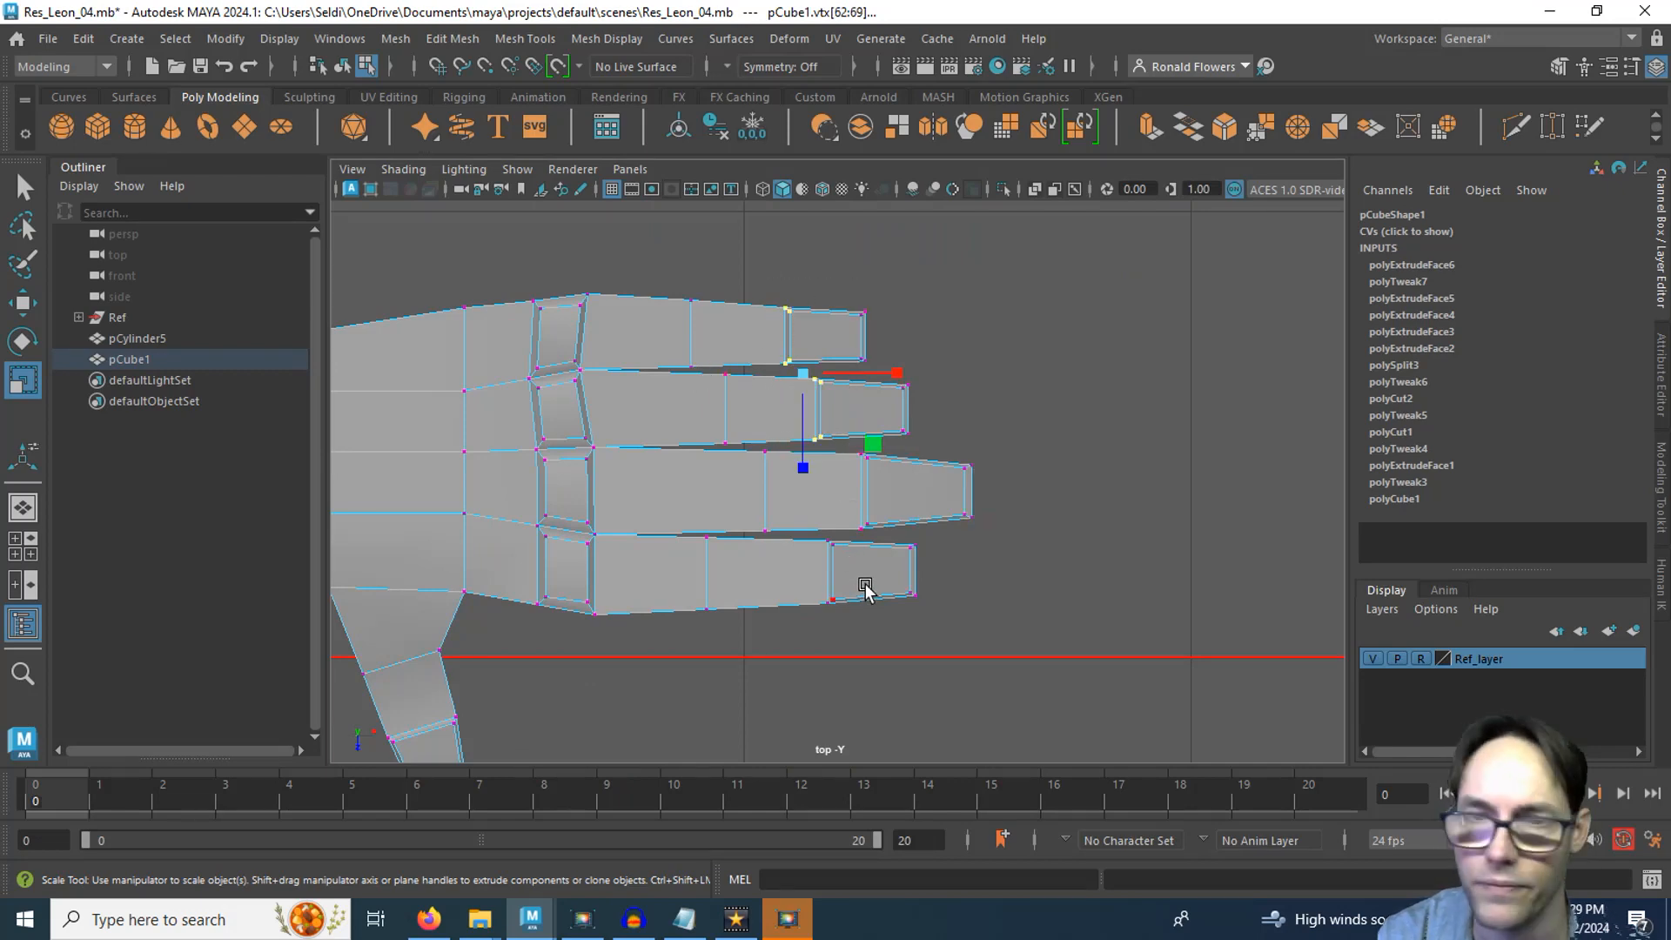
pyautogui.press('q')
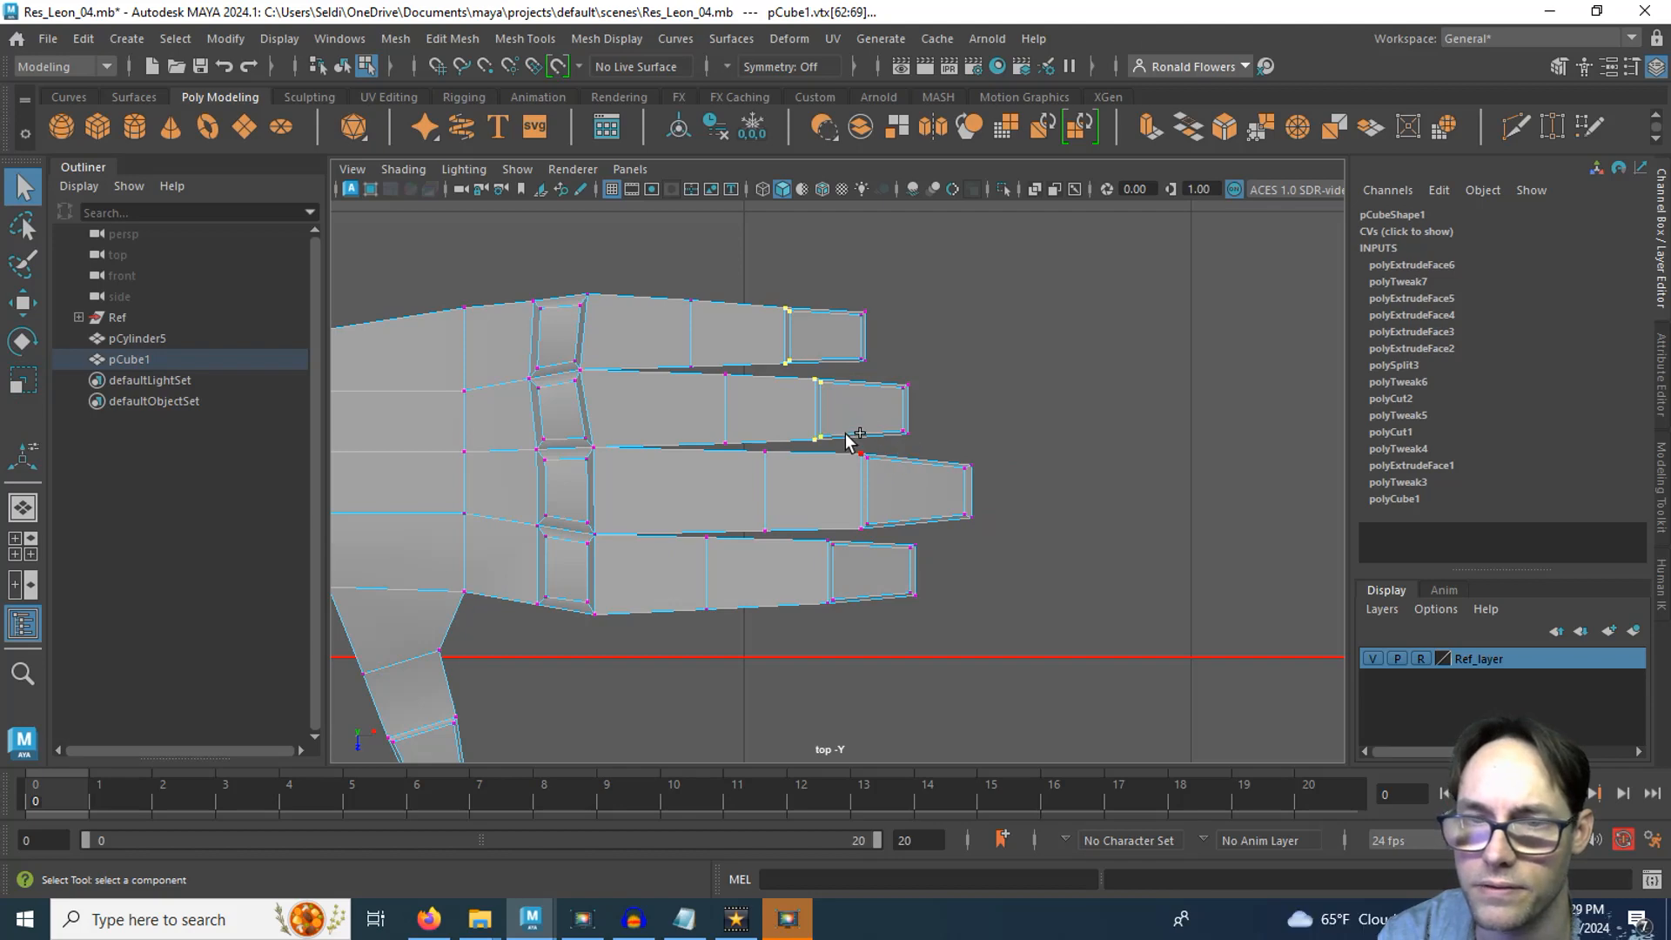
pyautogui.keyDown('shift'); pyautogui.moveTo(847, 436); pyautogui.dragTo(879, 546); pyautogui.keyUp('shift')
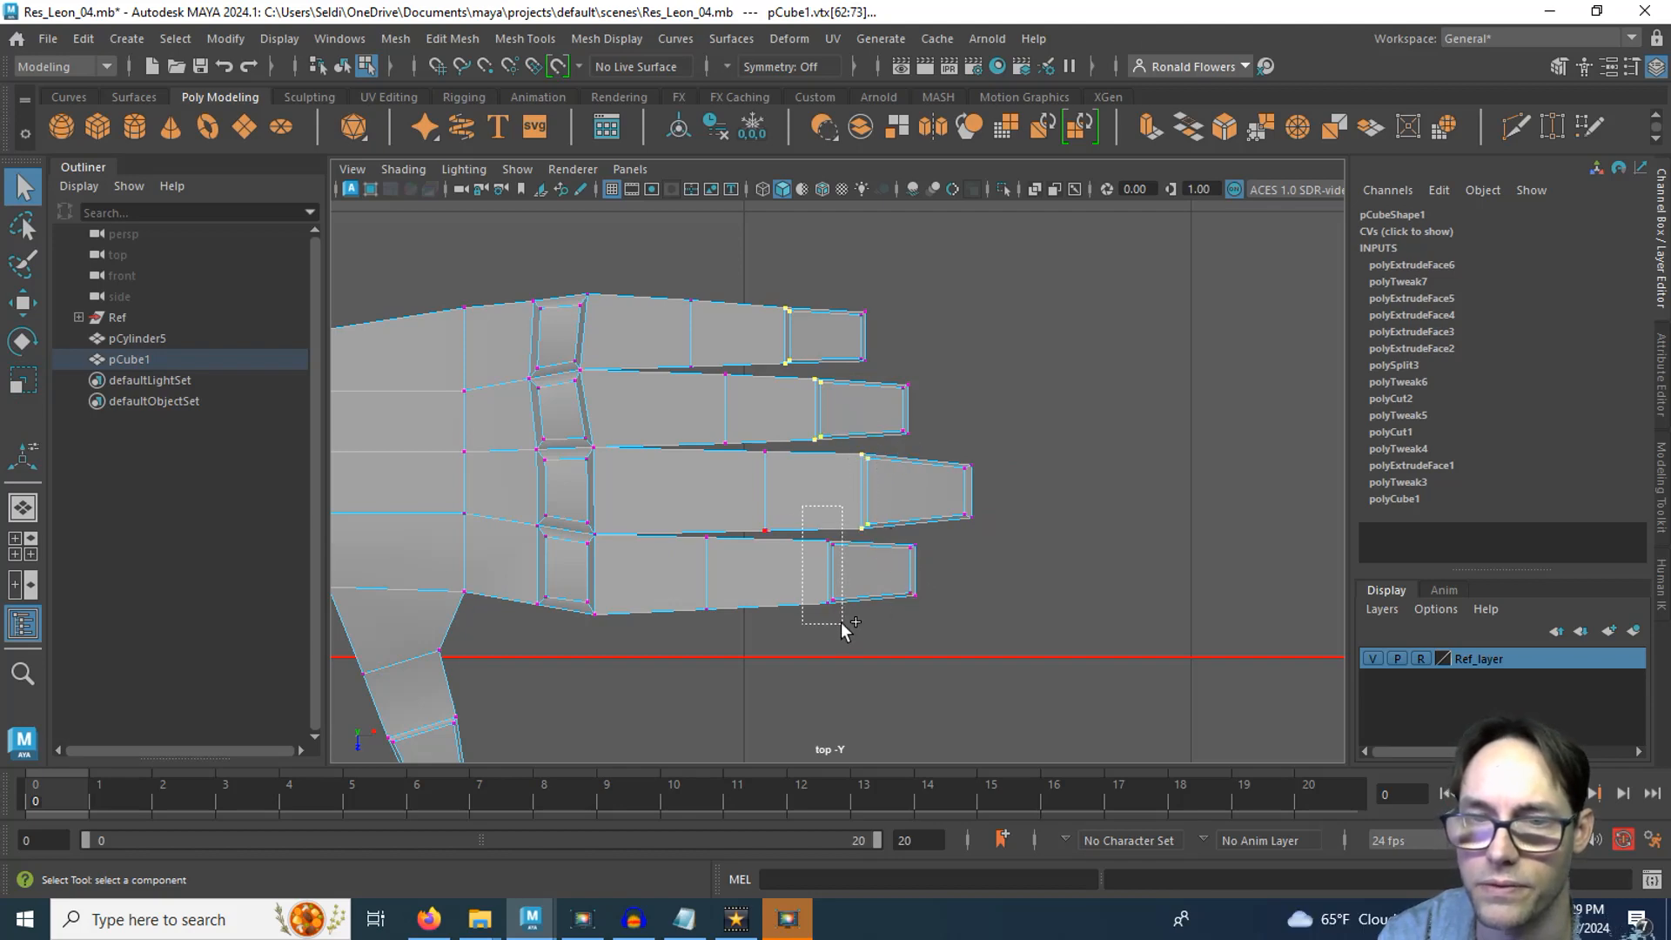
pyautogui.keyDown('shift'); pyautogui.moveTo(841, 623); pyautogui.dragTo(908, 600); pyautogui.keyUp('shift')
pyautogui.press('space')
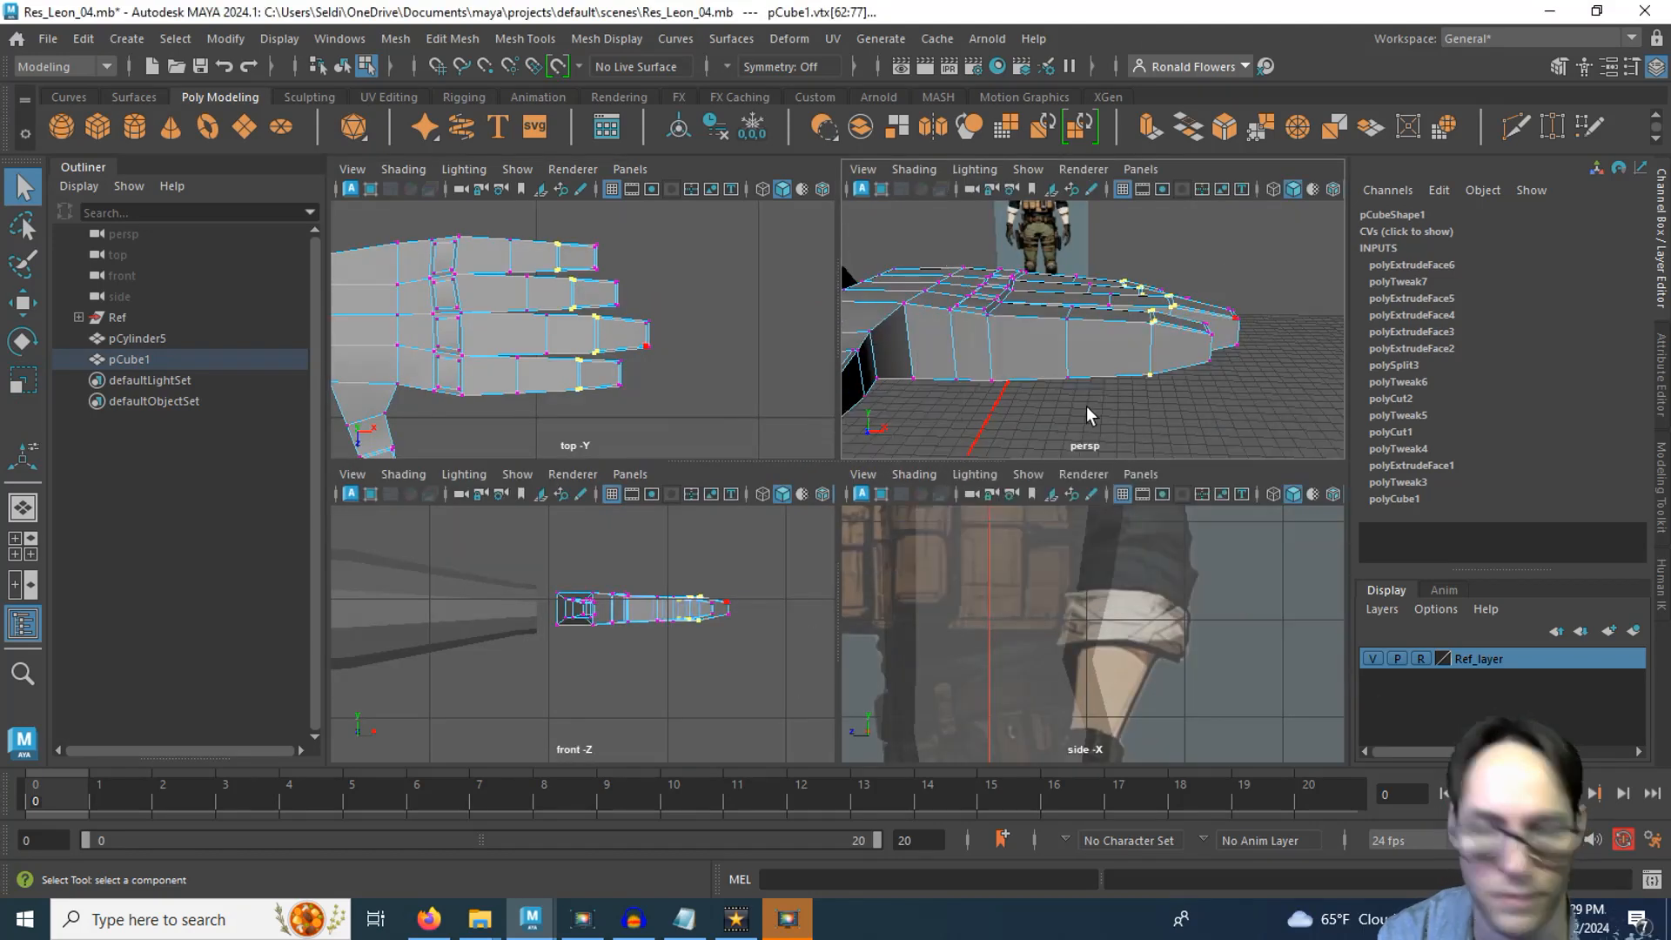
pyautogui.press('space')
pyautogui.press('r')
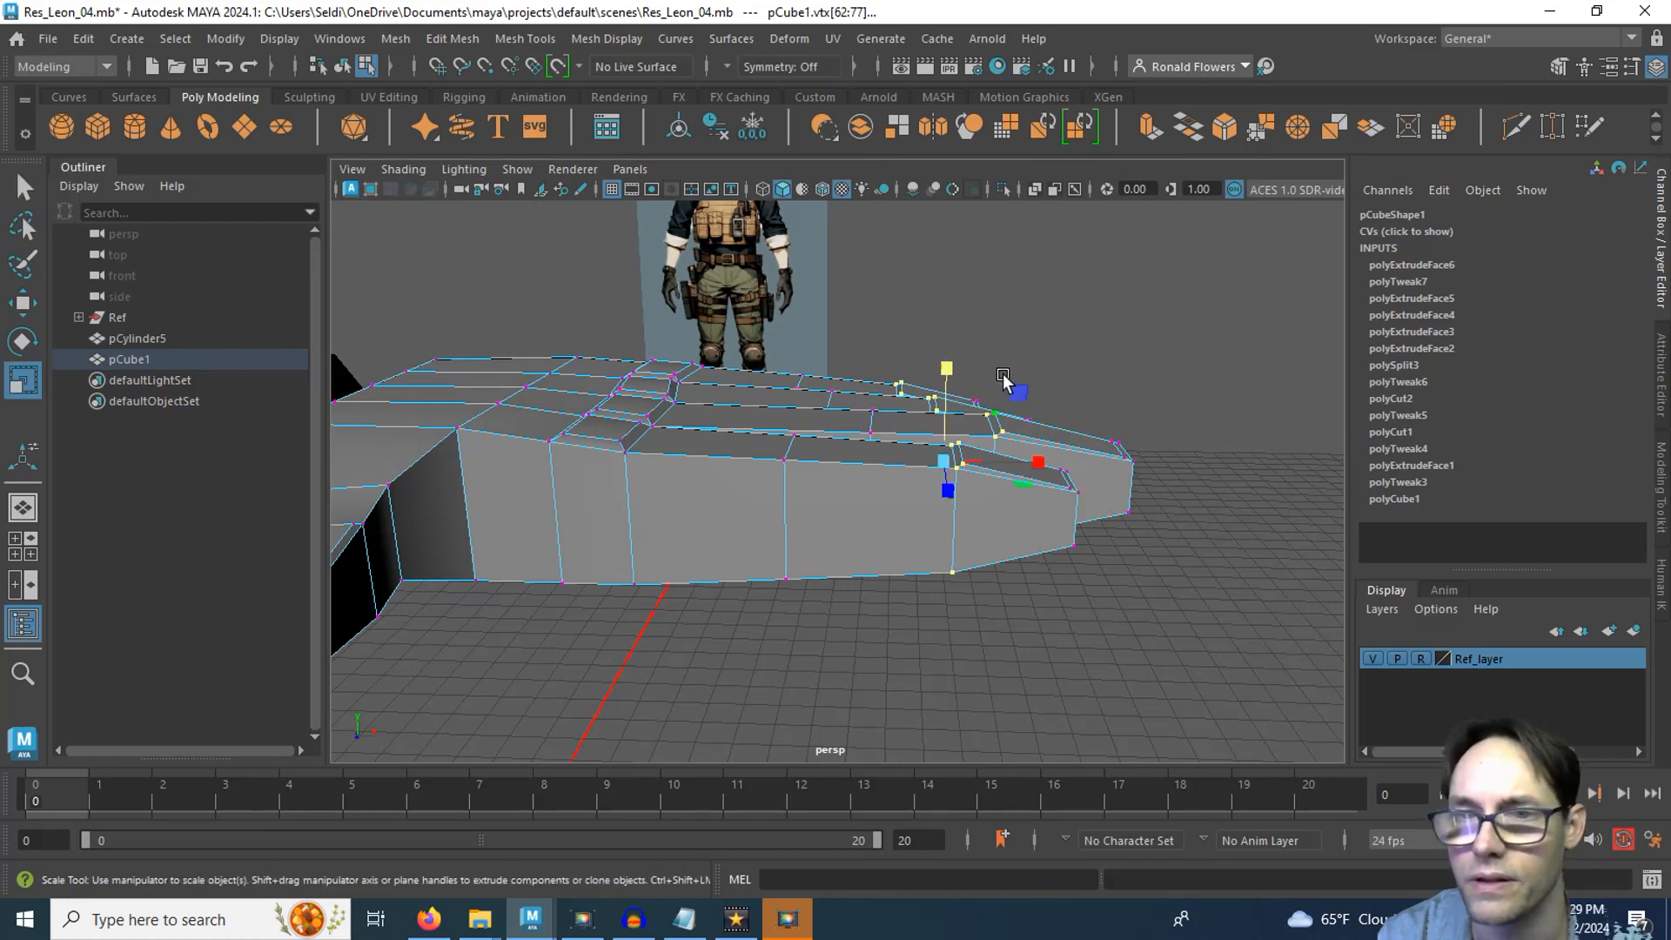
pyautogui.keyDown('alt'); pyautogui.moveTo(1002, 380); pyautogui.dragTo(964, 398); pyautogui.keyUp('alt')
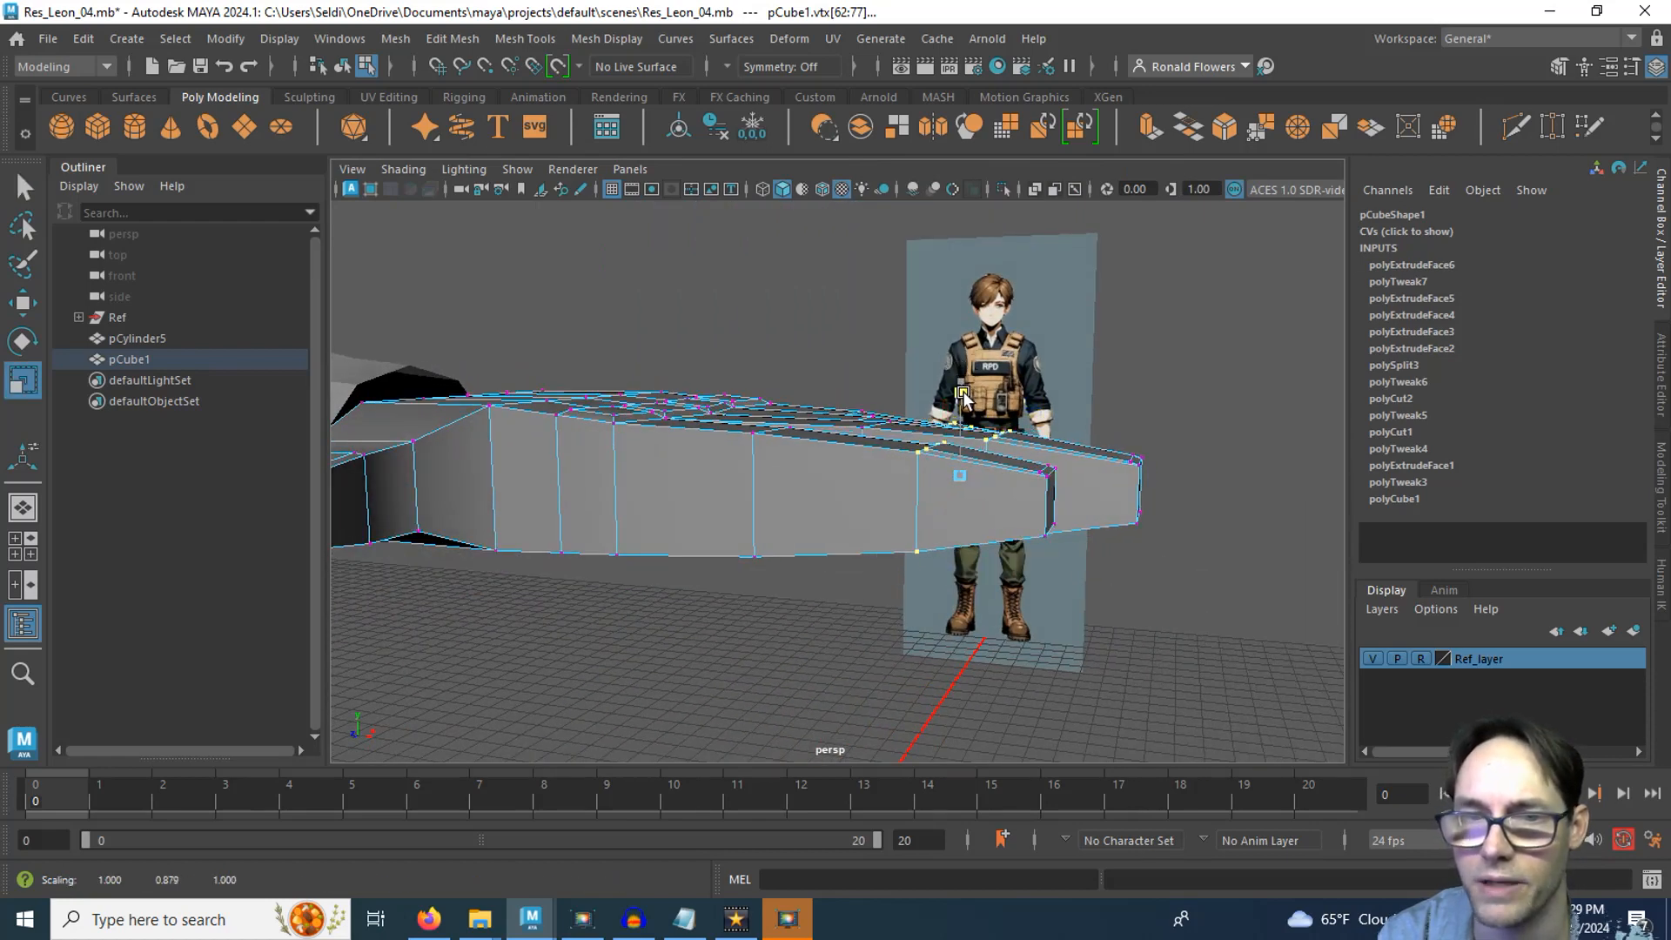
pyautogui.keyDown('alt'); pyautogui.moveTo(978, 514); pyautogui.dragTo(828, 530); pyautogui.keyUp('alt')
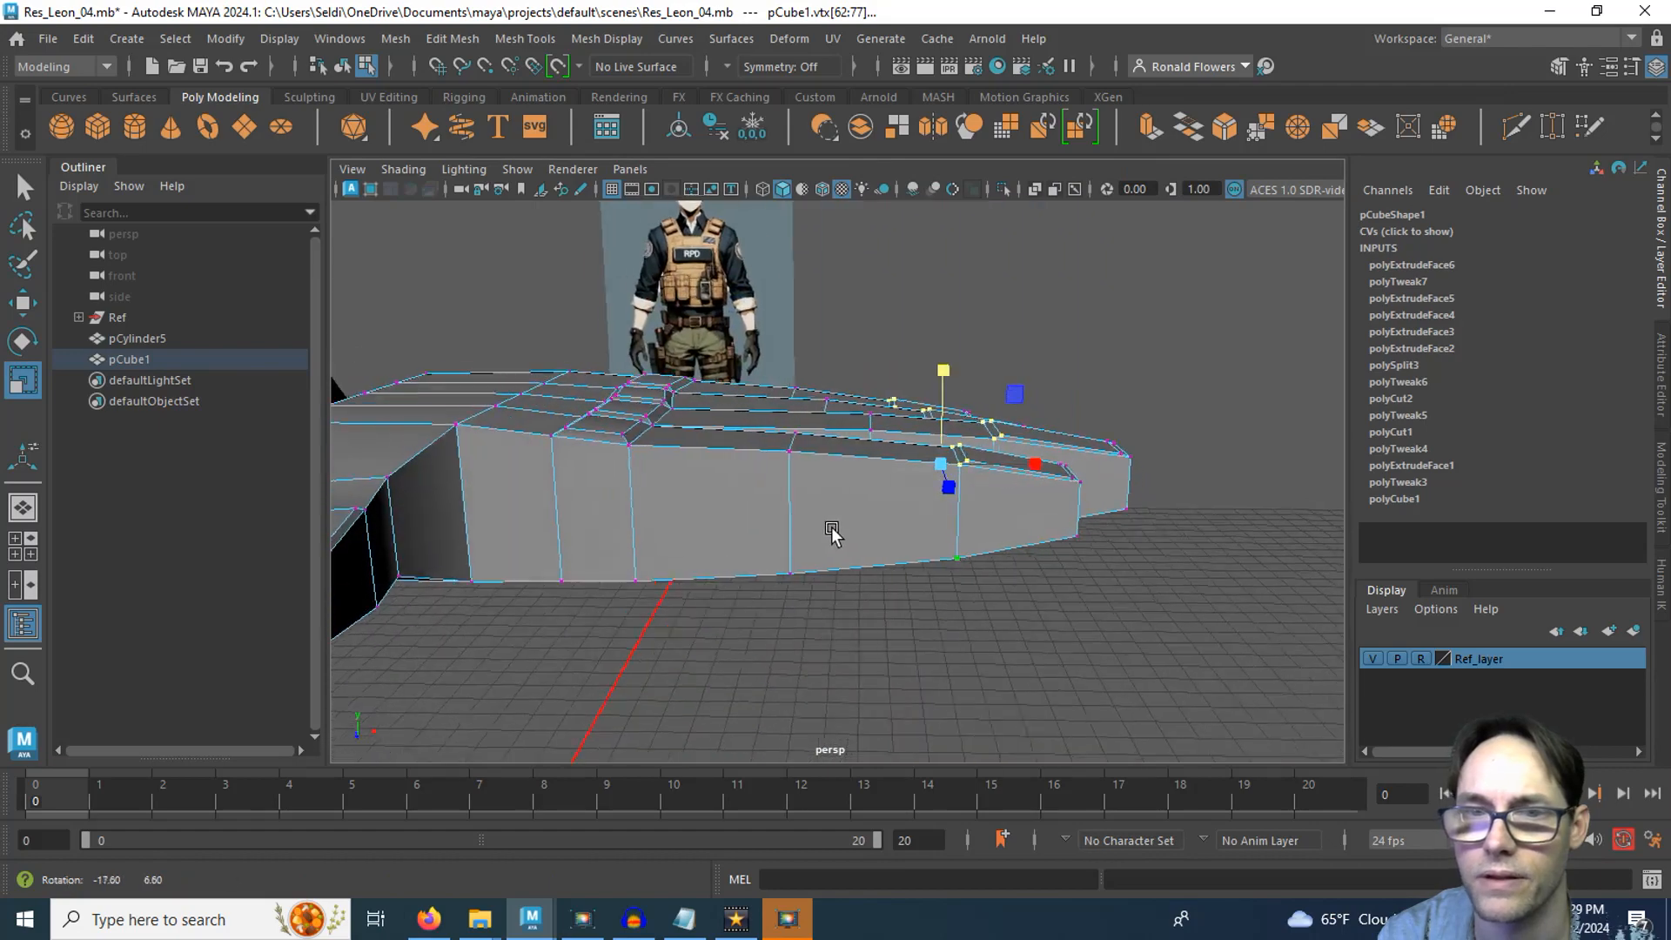
# Select the middle joint vertices of all four fingers in the top view and scale them down slightly in height
pyautogui.press('space')
pyautogui.press('space')
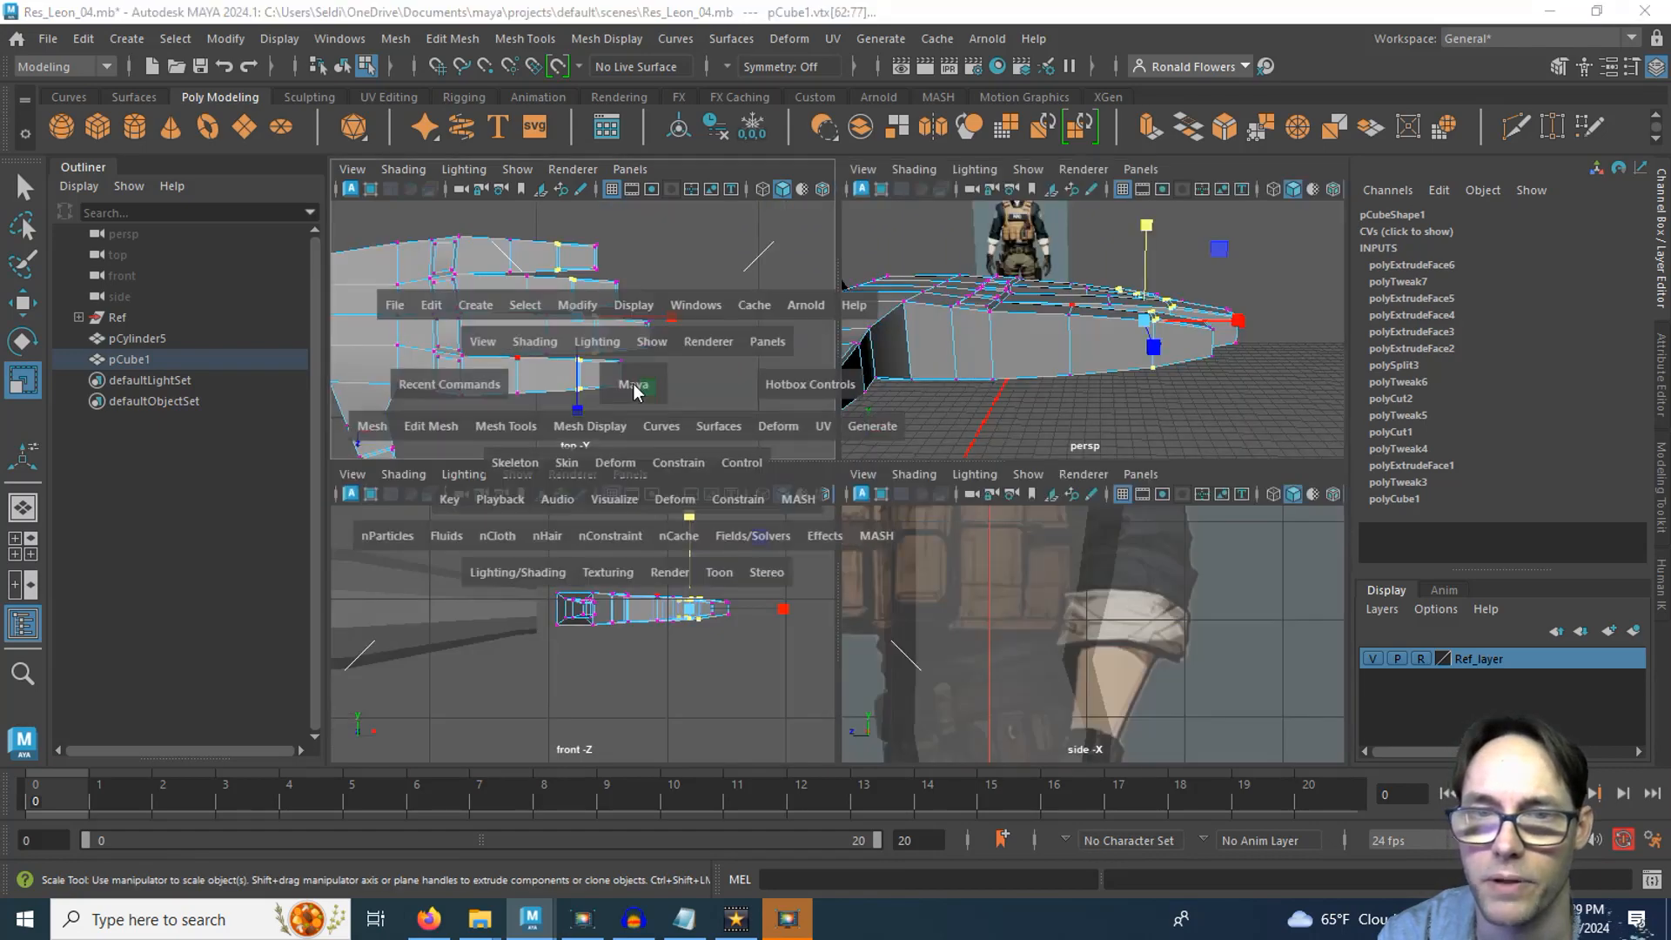
pyautogui.moveTo(660, 281); pyautogui.dragTo(775, 656)
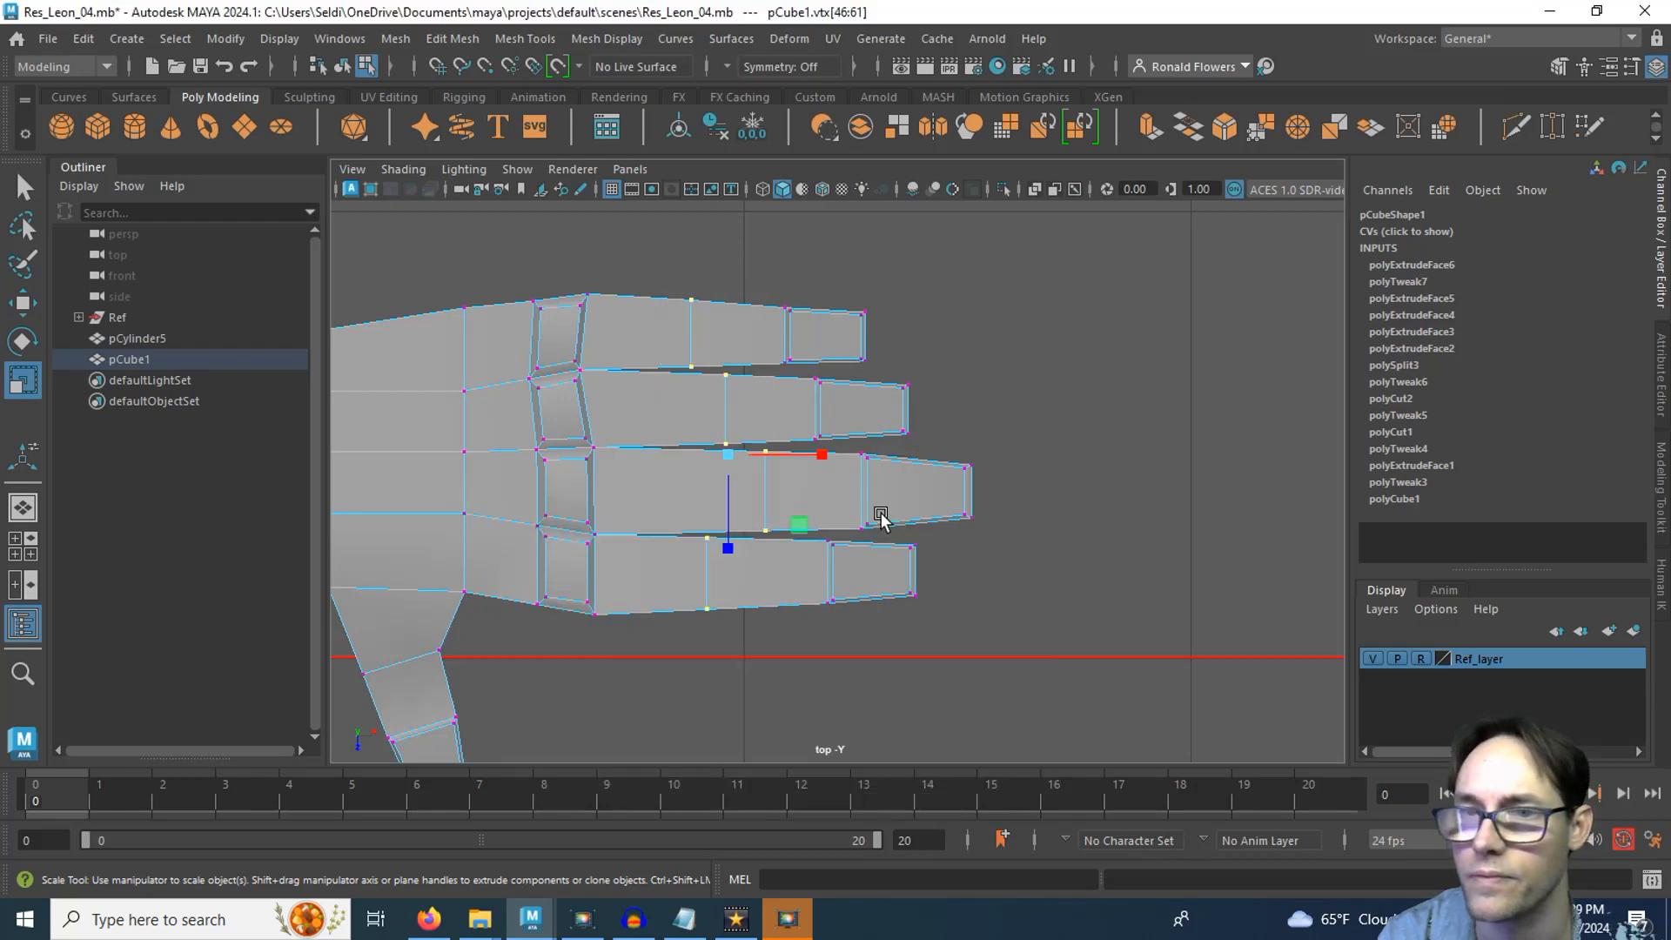
pyautogui.press('space')
pyautogui.press('space')
pyautogui.keyDown('alt'); pyautogui.moveTo(895, 510); pyautogui.dragTo(865, 500); pyautogui.keyUp('alt')
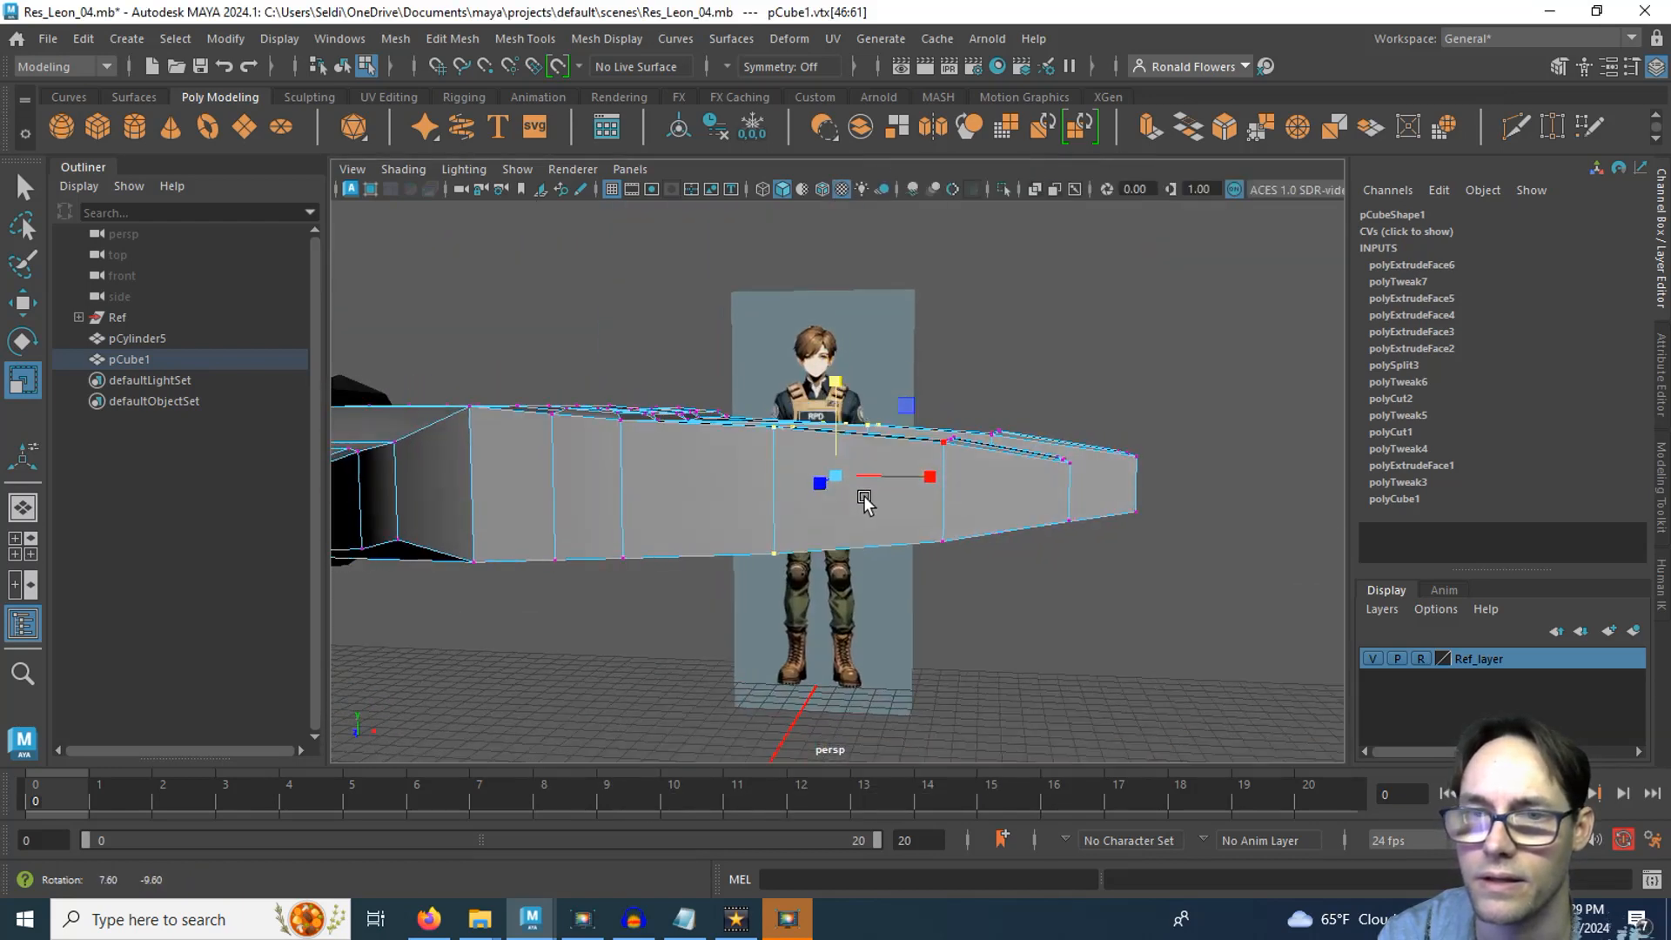
pyautogui.moveTo(837, 384); pyautogui.dragTo(842, 388)
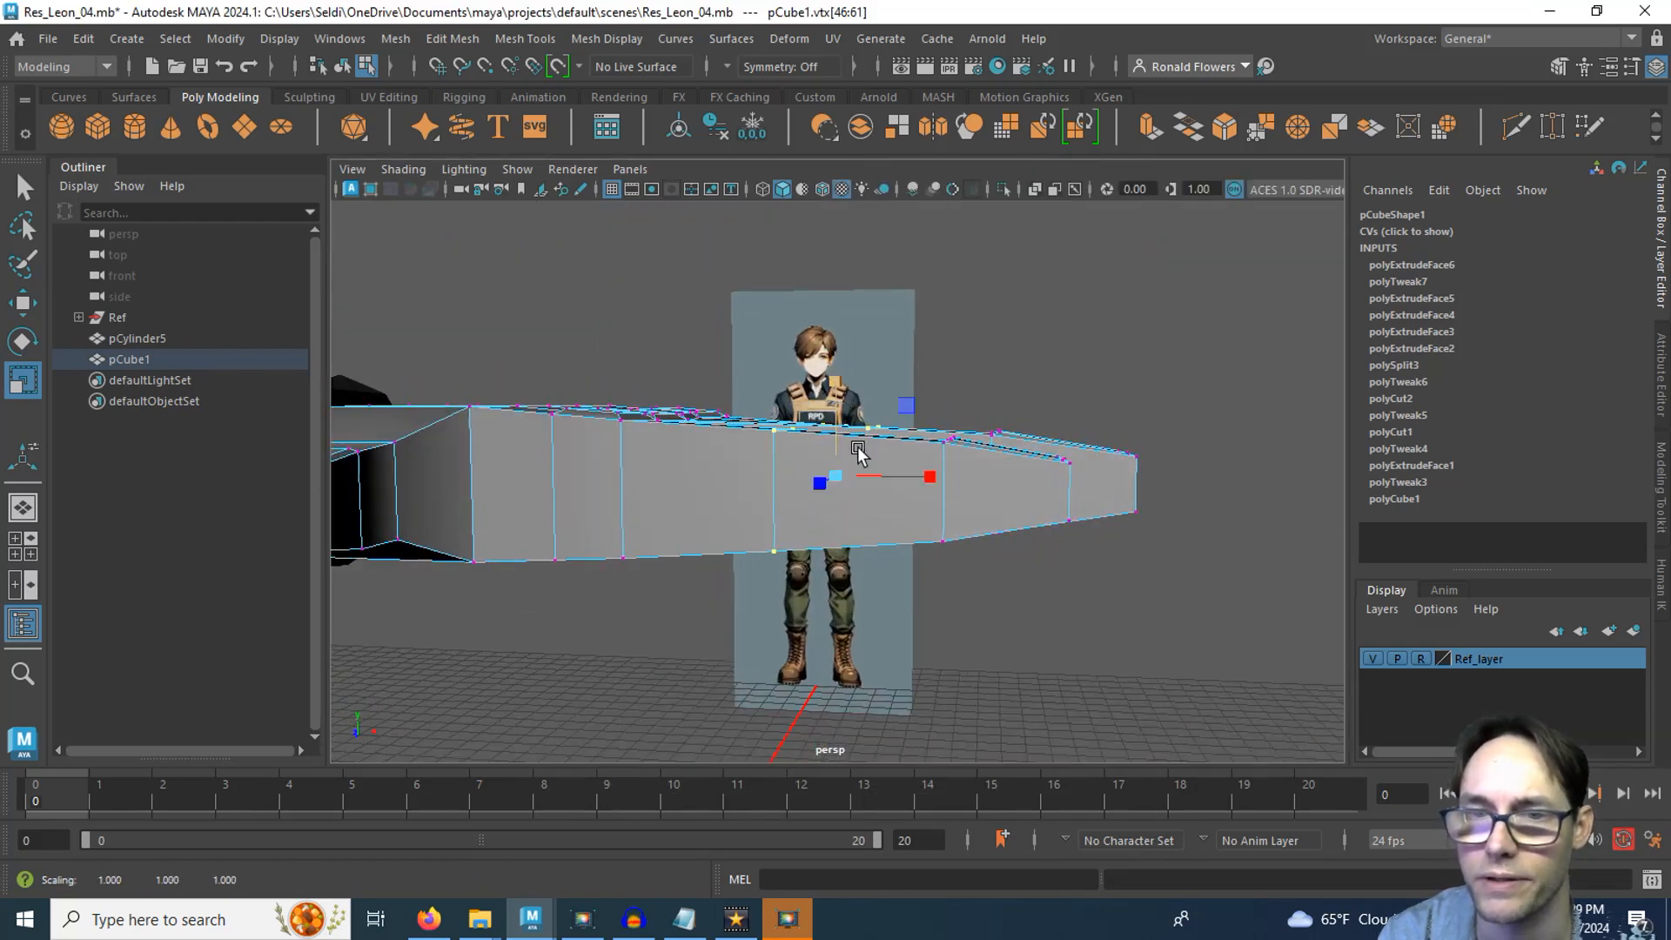
pyautogui.keyDown('alt'); pyautogui.moveTo(940, 510); pyautogui.dragTo(508, 507); pyautogui.keyUp('alt')
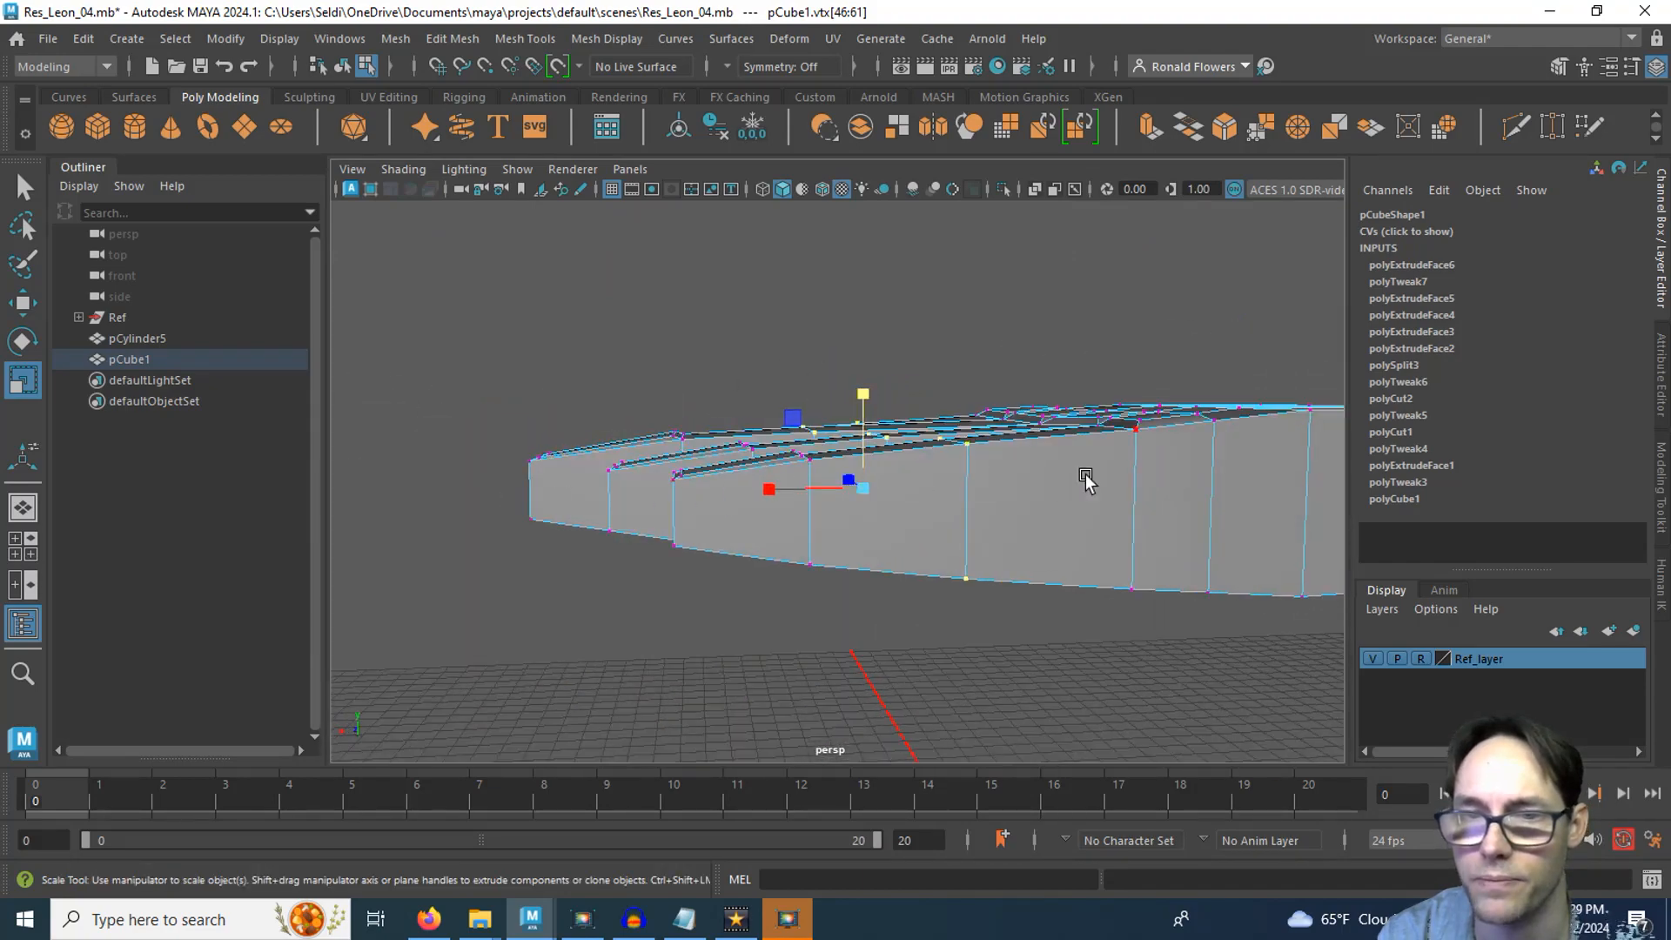
pyautogui.keyDown('alt'); pyautogui.moveTo(963, 515); pyautogui.dragTo(829, 598); pyautogui.keyUp('alt')
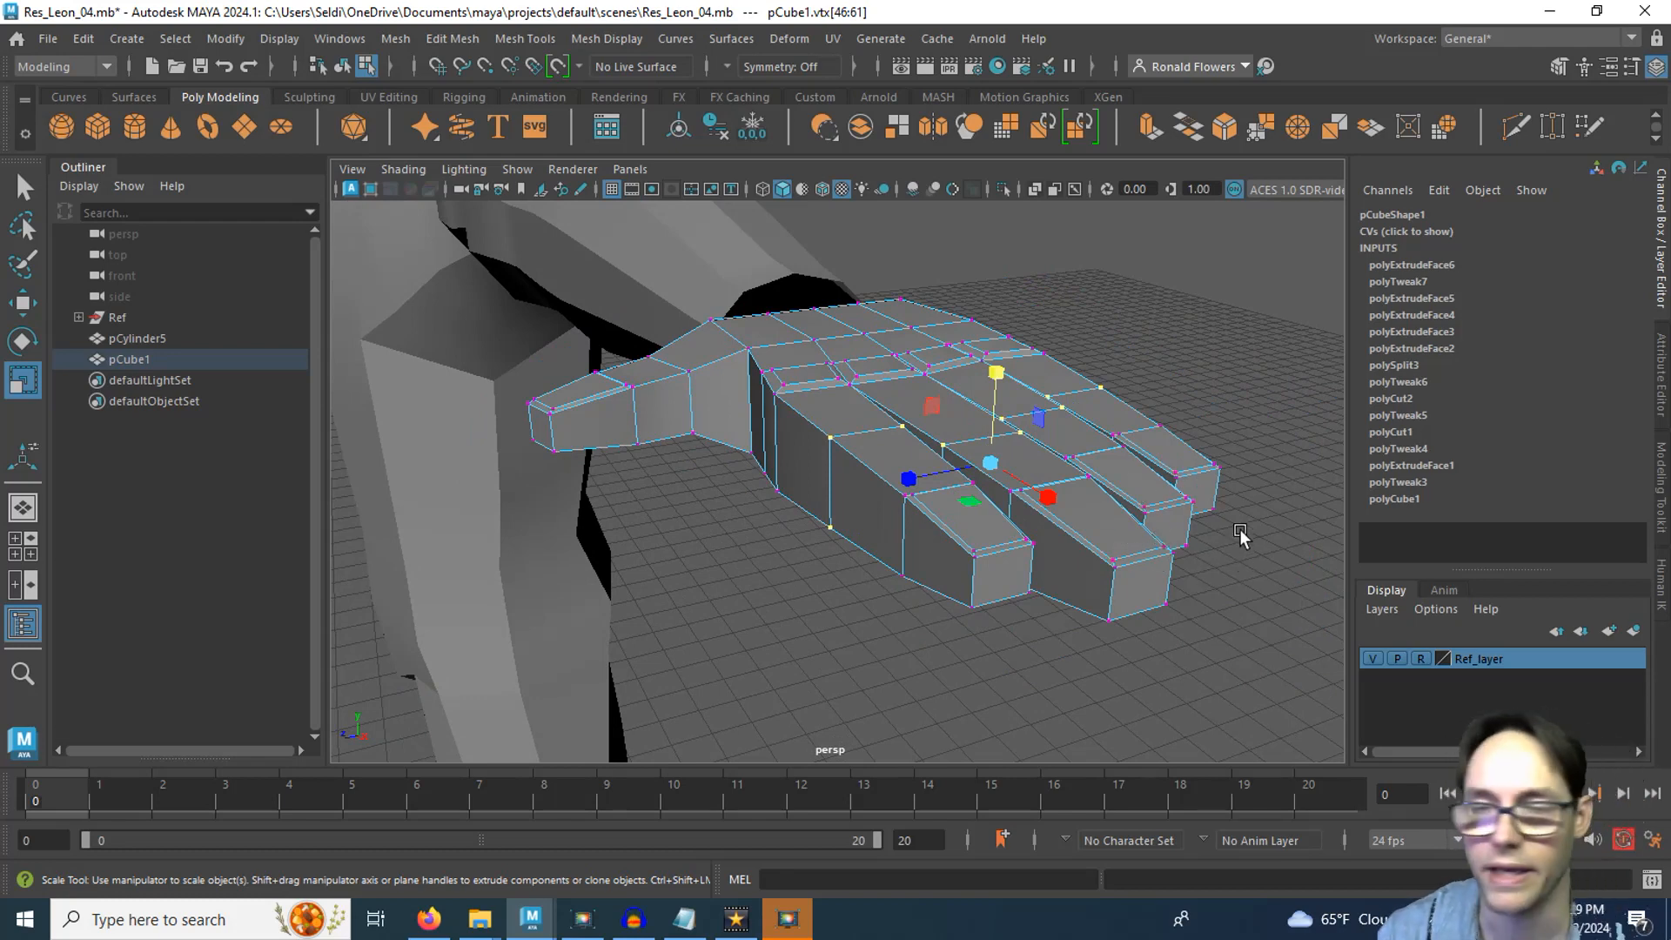
# Select the upper front edges of the four finger nails and move them slightly outward along X
pyautogui.moveTo(1225, 546); pyautogui.dragTo(1196, 247, button='right')
pyautogui.click(1197, 247)
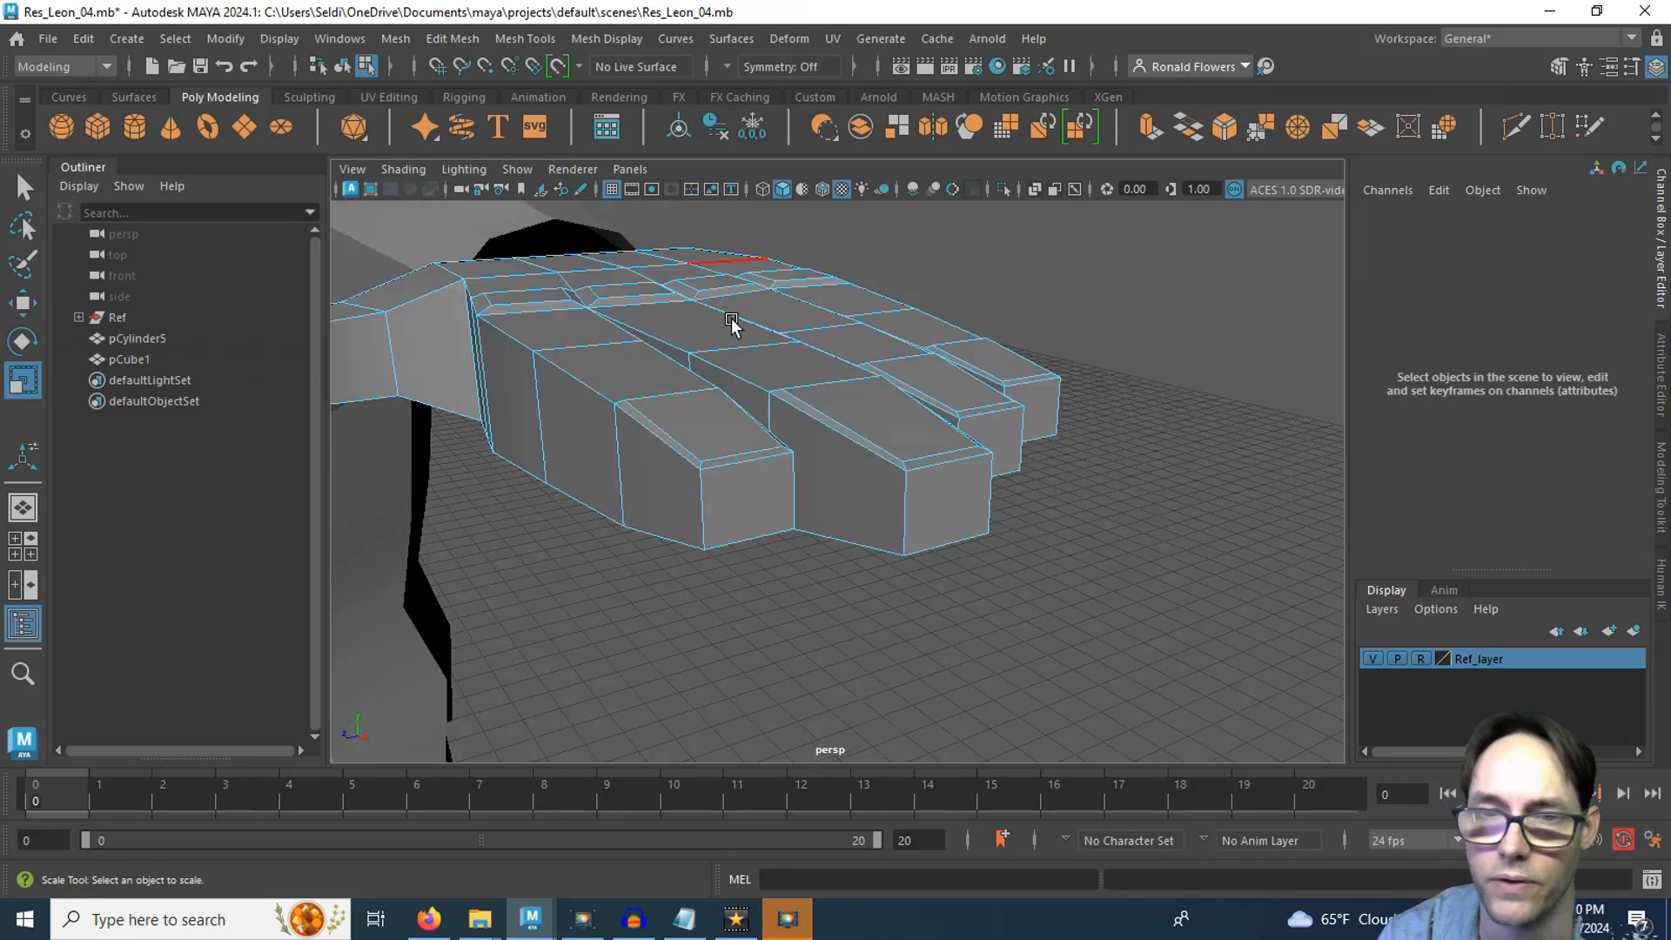
pyautogui.click(746, 450)
pyautogui.keyDown('shift'); pyautogui.click(944, 453); pyautogui.keyUp('shift')
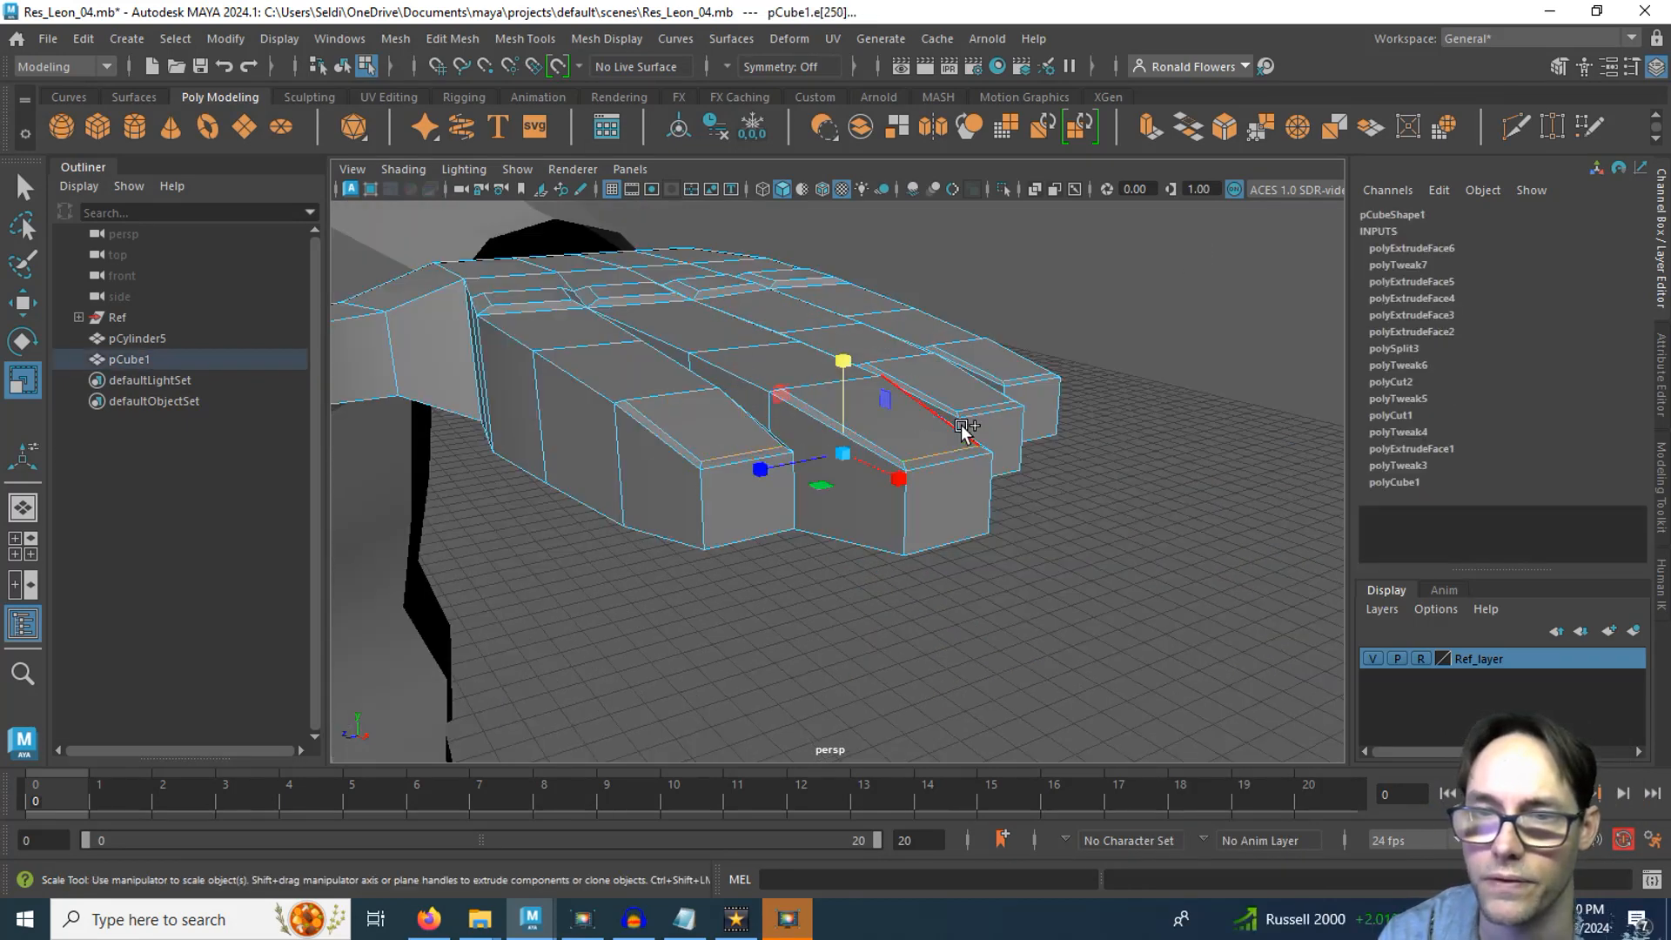
pyautogui.keyDown('shift'); pyautogui.click(973, 399); pyautogui.keyUp('shift')
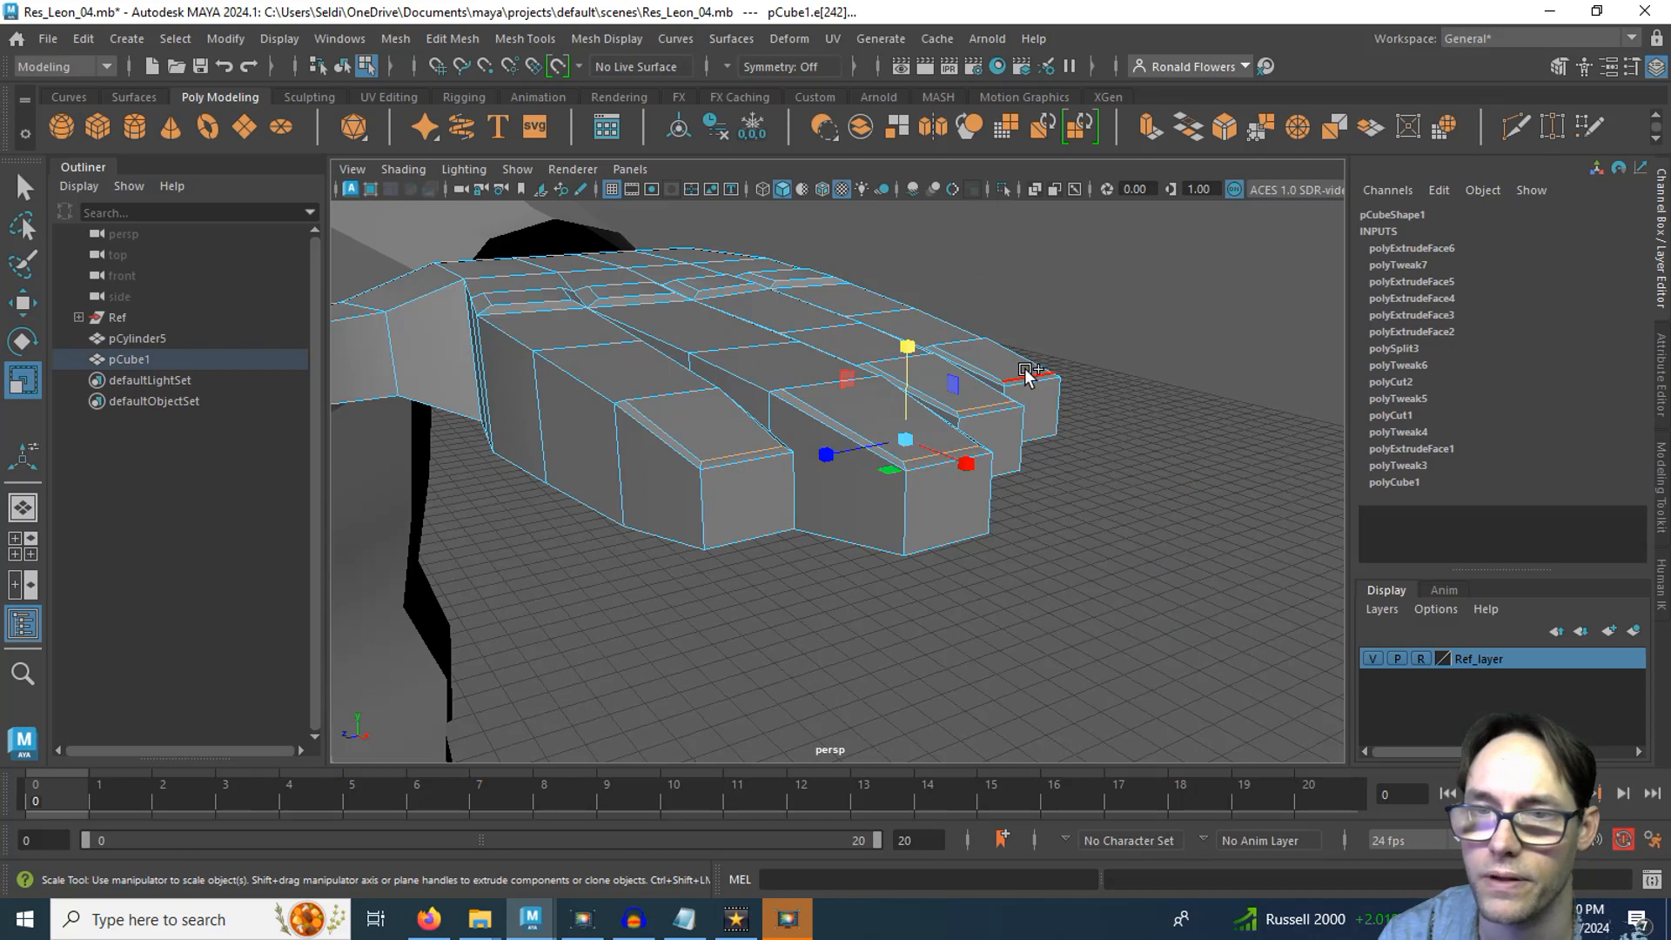
pyautogui.keyDown('shift'); pyautogui.click(1027, 374); pyautogui.keyUp('shift')
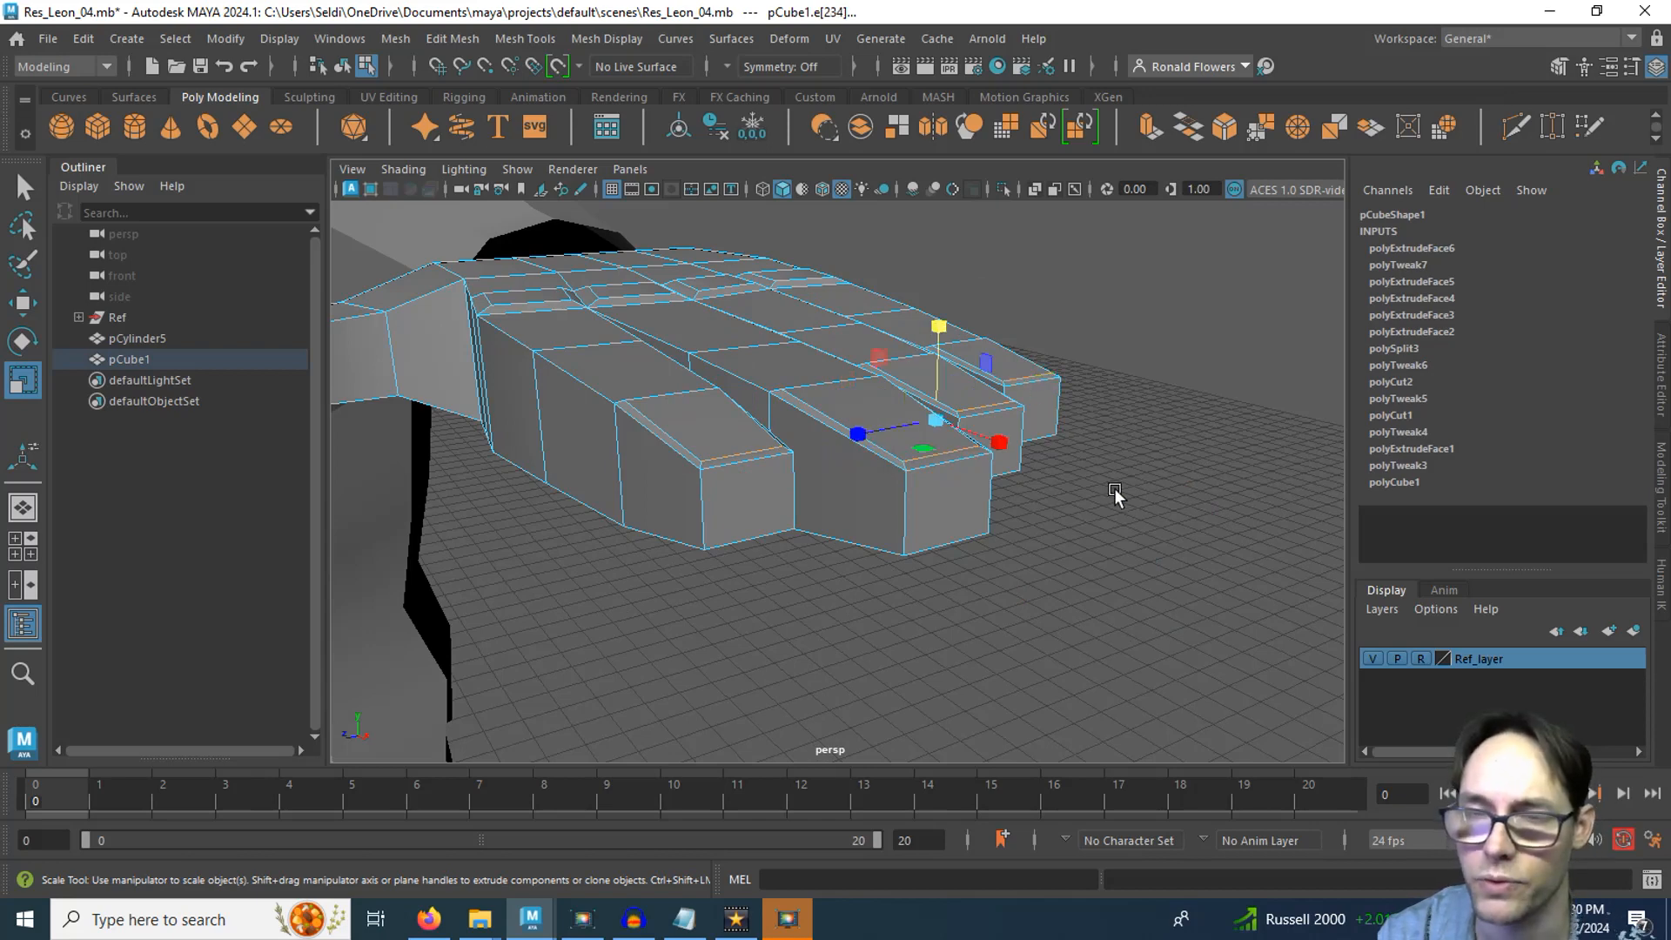
pyautogui.press('w')
pyautogui.scroll(3, 1048, 589)
pyautogui.keyDown('alt'); pyautogui.moveTo(1024, 603); pyautogui.dragTo(1129, 588); pyautogui.keyUp('alt')
pyautogui.keyDown('alt'); pyautogui.moveTo(1128, 588); pyautogui.dragTo(912, 635, button='middle'); pyautogui.keyUp('alt')
pyautogui.moveTo(1085, 508); pyautogui.dragTo(1084, 507)
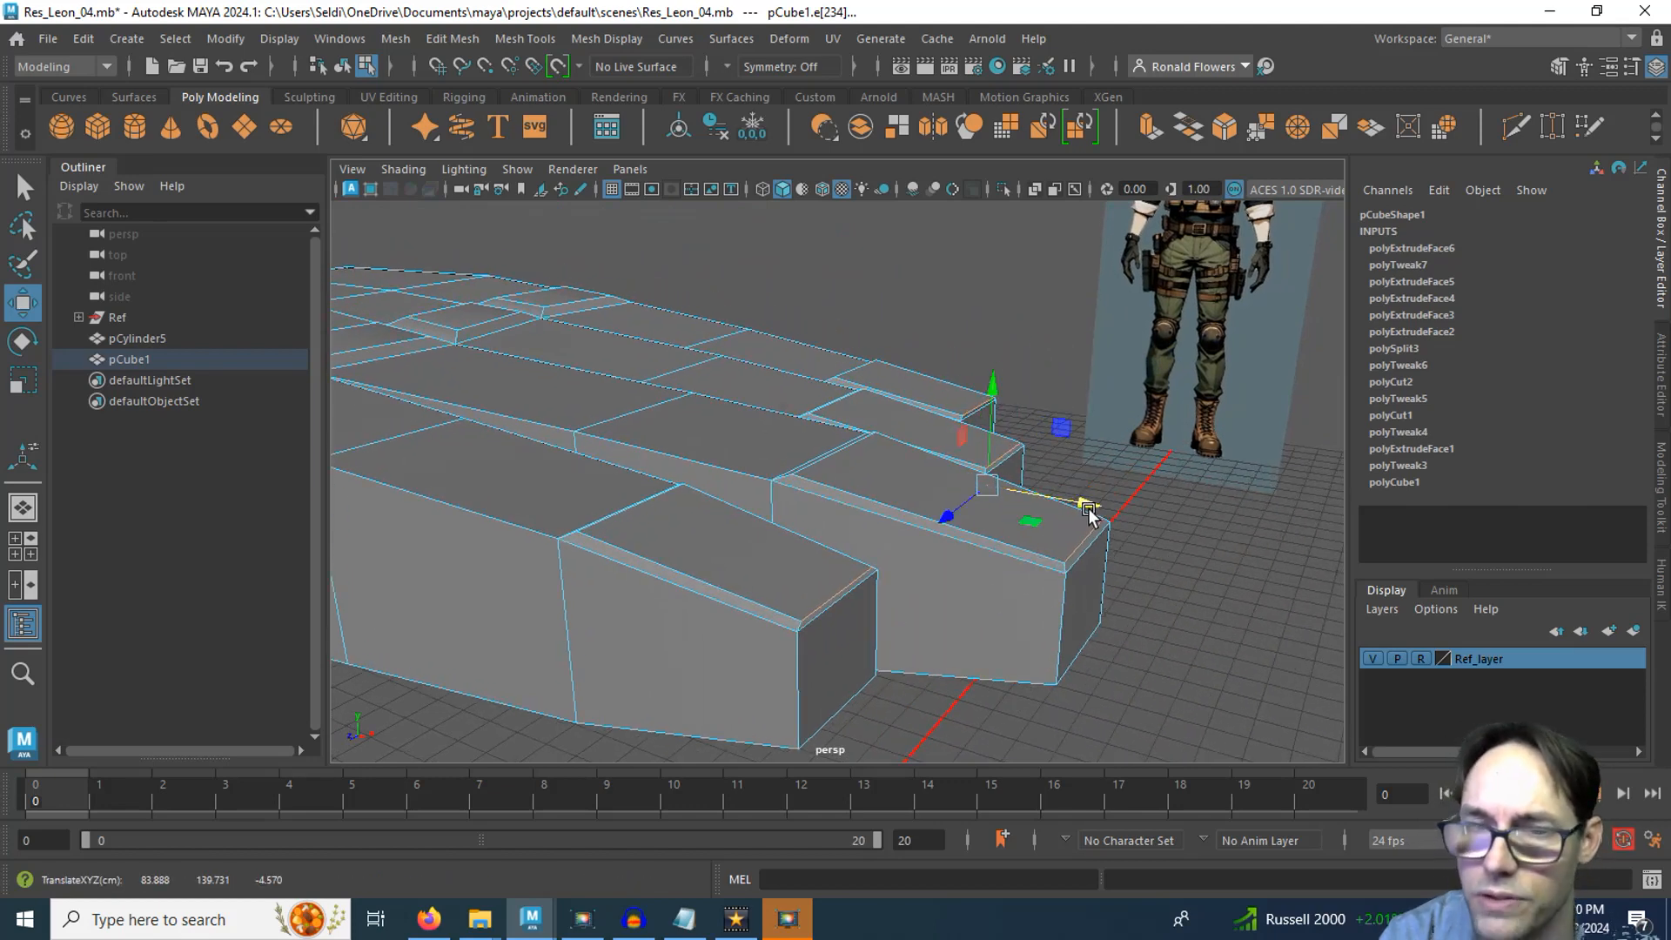
# Fine-tune the outward position of the four fingers' nail edges along X in the front view
pyautogui.press('space')
pyautogui.press('space')
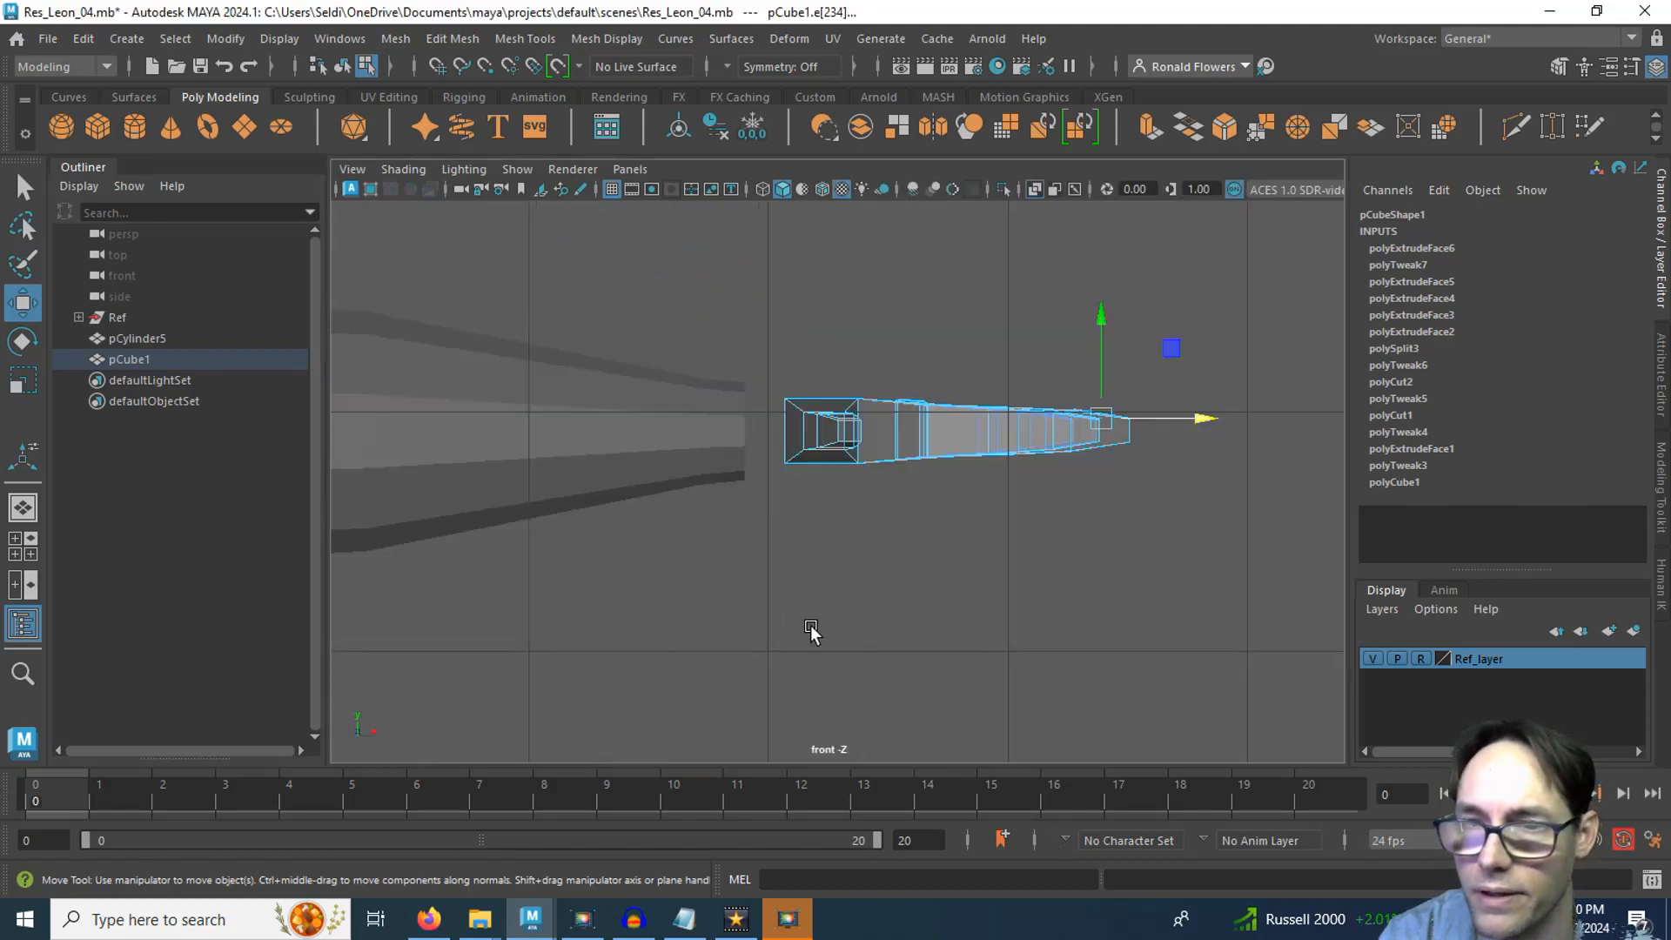
pyautogui.scroll(5, 813, 634)
pyautogui.keyDown('alt'); pyautogui.moveTo(739, 514); pyautogui.dragTo(356, 573, button='middle'); pyautogui.keyUp('alt')
pyautogui.scroll(6, 575, 549)
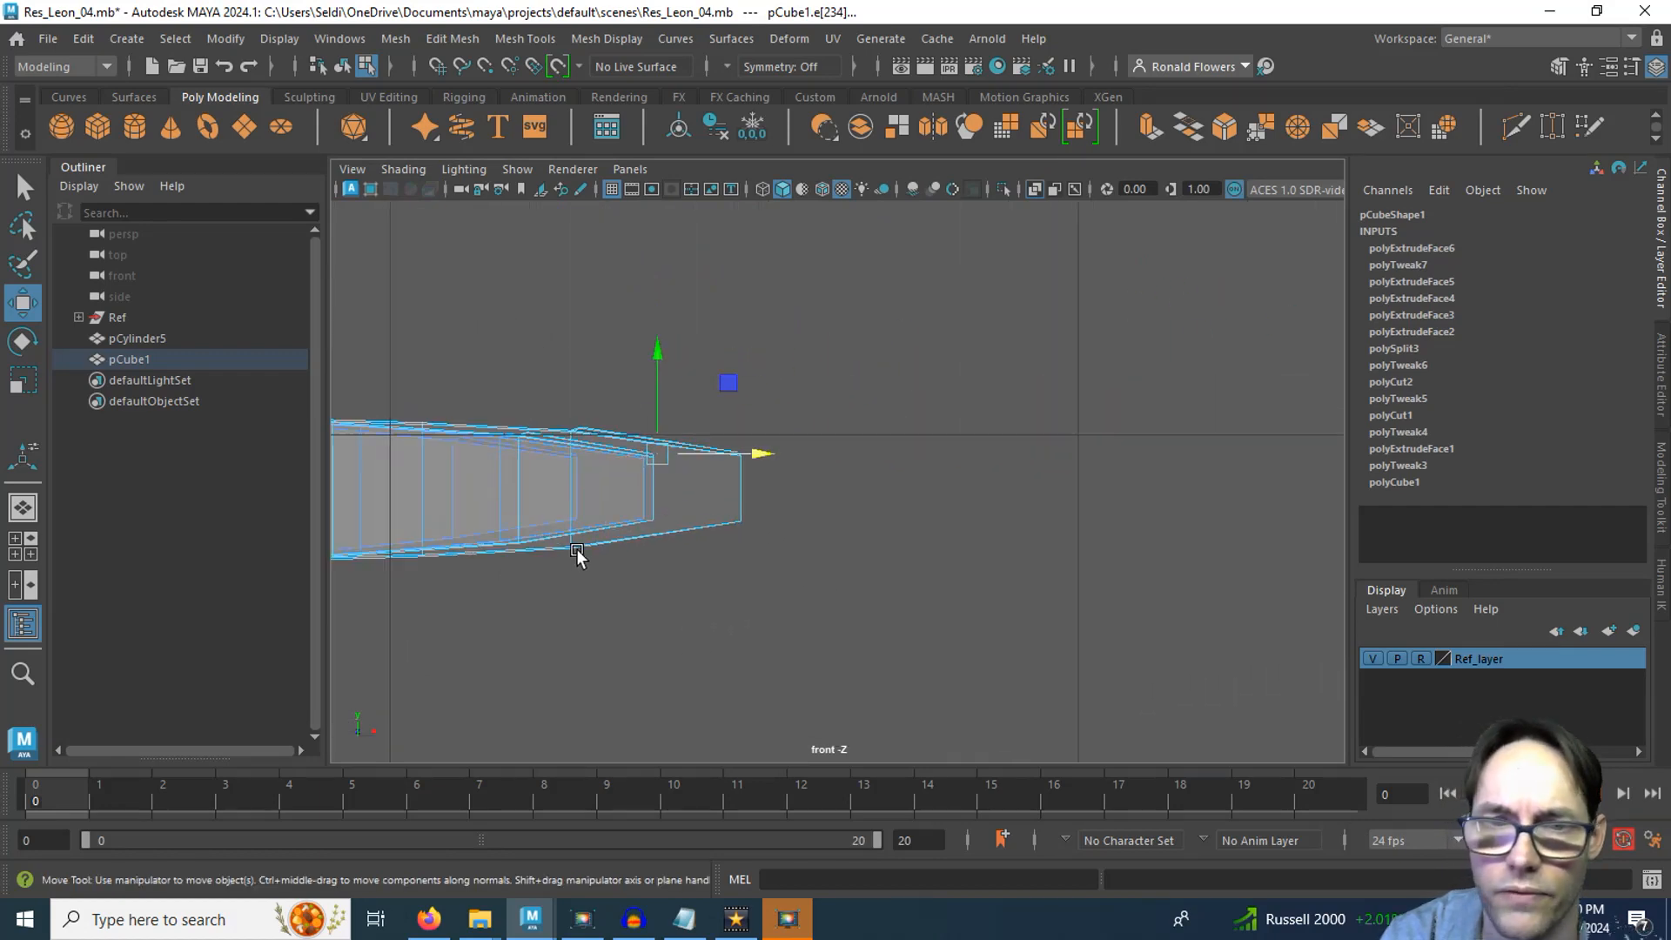
pyautogui.keyDown('alt'); pyautogui.moveTo(644, 549); pyautogui.dragTo(923, 604, button='middle'); pyautogui.keyUp('alt')
pyautogui.scroll(5, 922, 604)
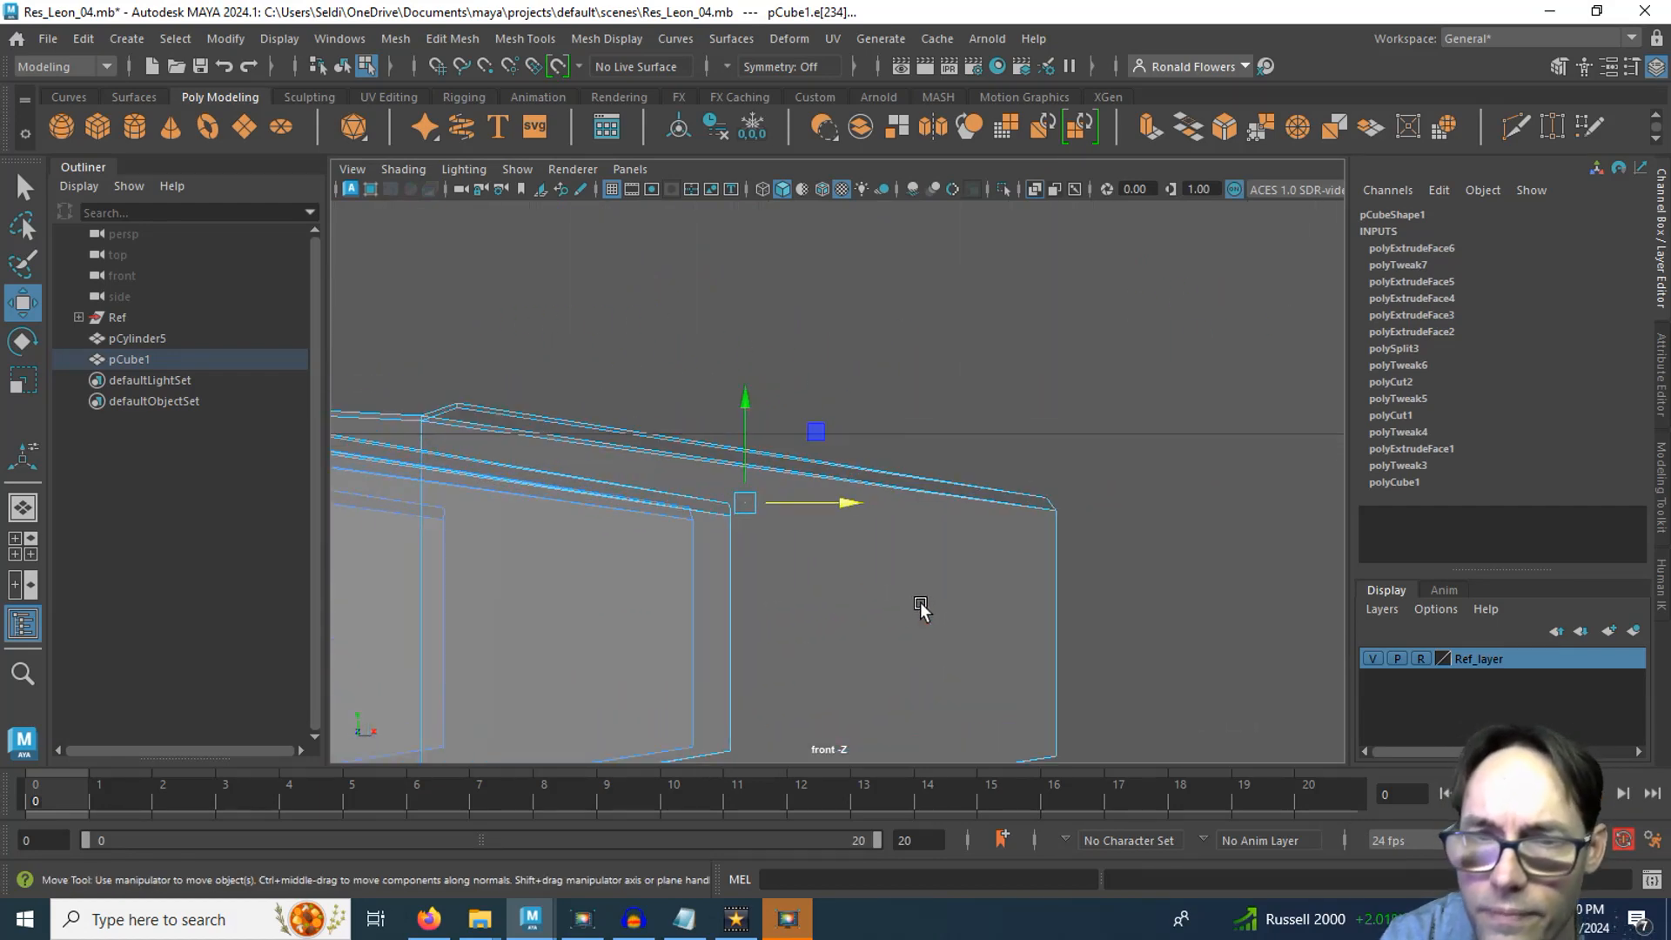
pyautogui.moveTo(842, 513); pyautogui.dragTo(840, 504)
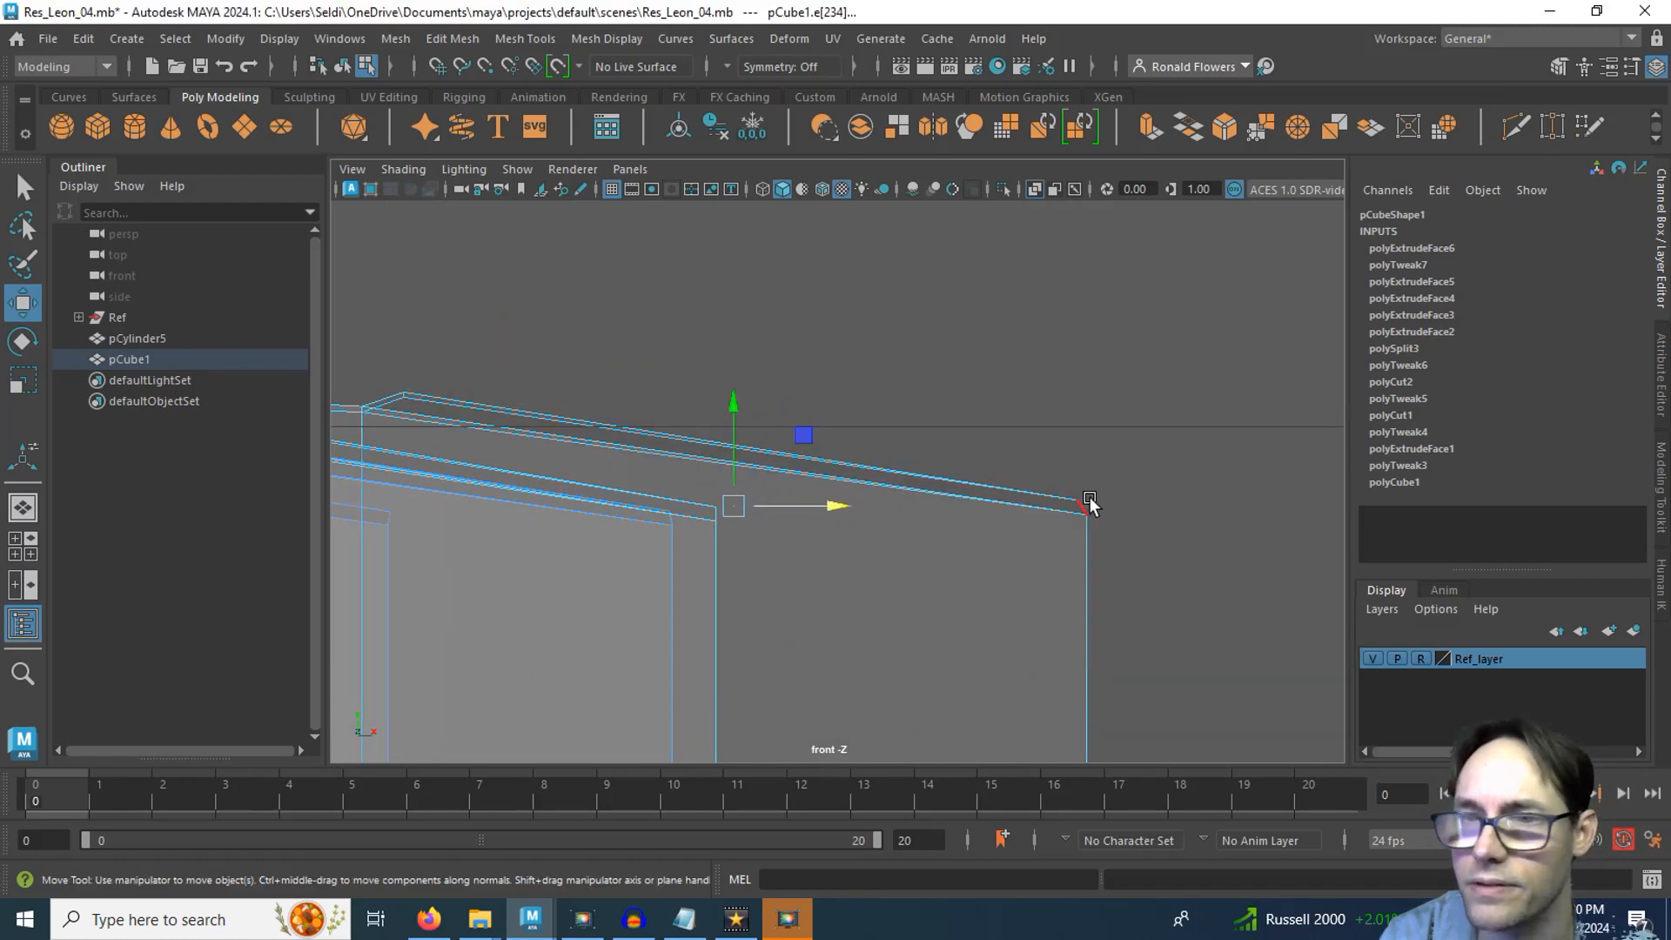
pyautogui.press('space')
pyautogui.press('space')
pyautogui.moveTo(1114, 573)
pyautogui.keyDown('alt'); pyautogui.mouseDown()
pyautogui.moveTo(976, 590)
pyautogui.moveTo(1088, 570)
pyautogui.mouseUp(); pyautogui.keyUp('alt')
pyautogui.keyDown('alt'); pyautogui.moveTo(1102, 538); pyautogui.dragTo(943, 566, button='middle'); pyautogui.keyUp('alt')
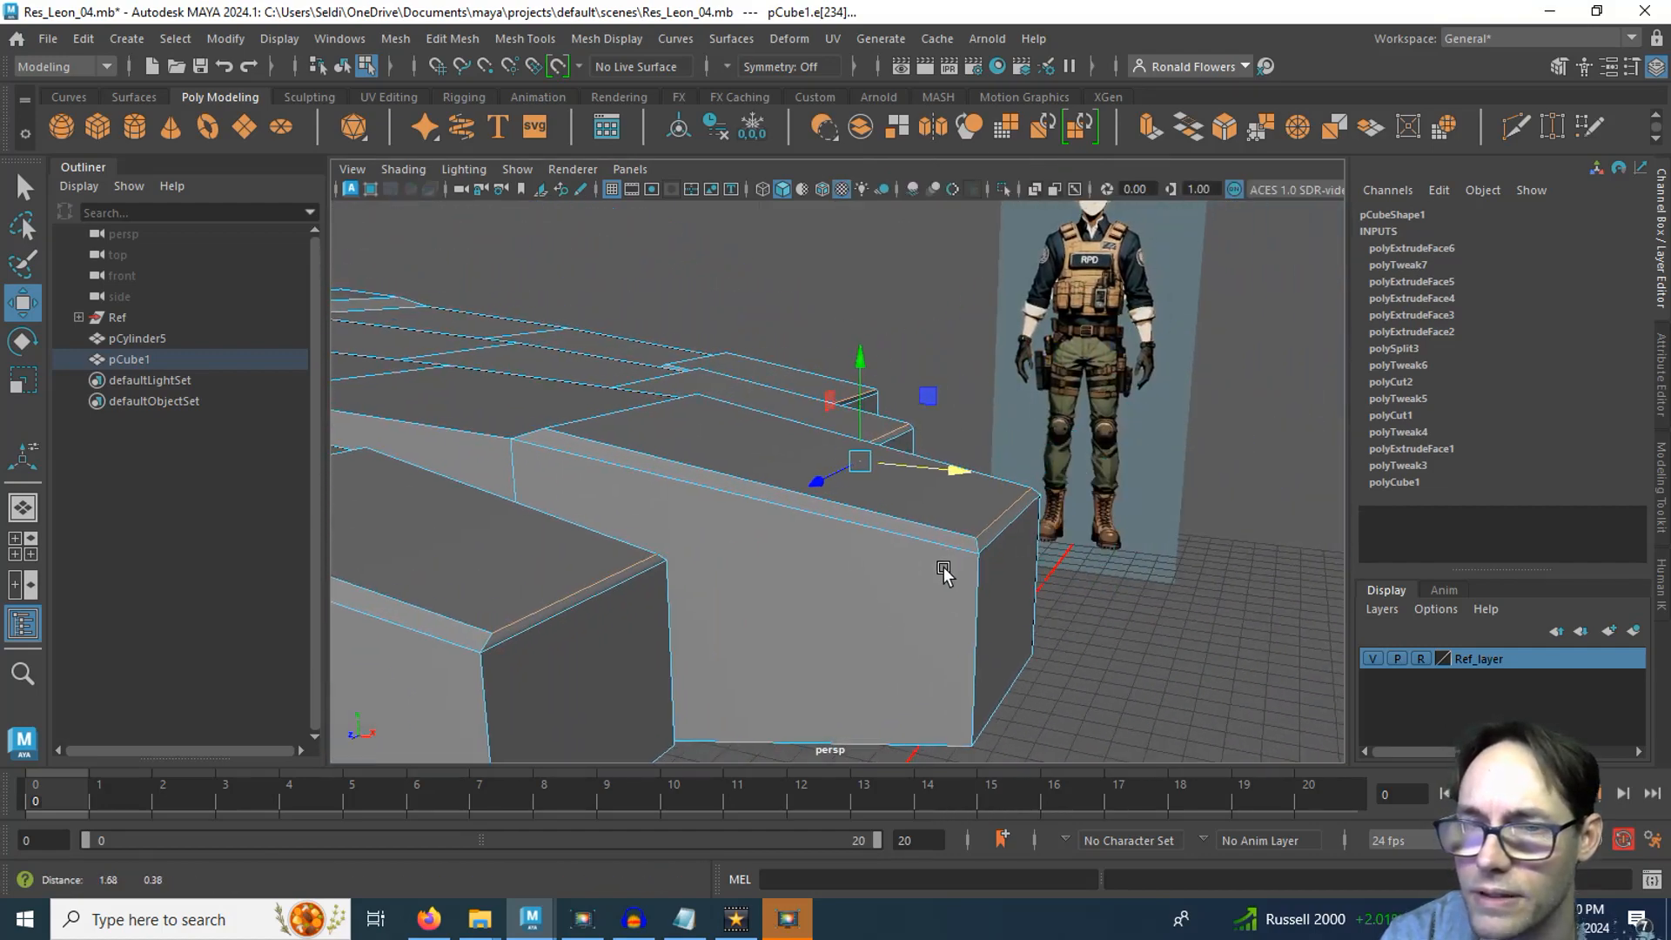
# Adjust the upper front nail edges of the middle and ring fingers individually along X
pyautogui.click(1161, 535)
pyautogui.click(1013, 503)
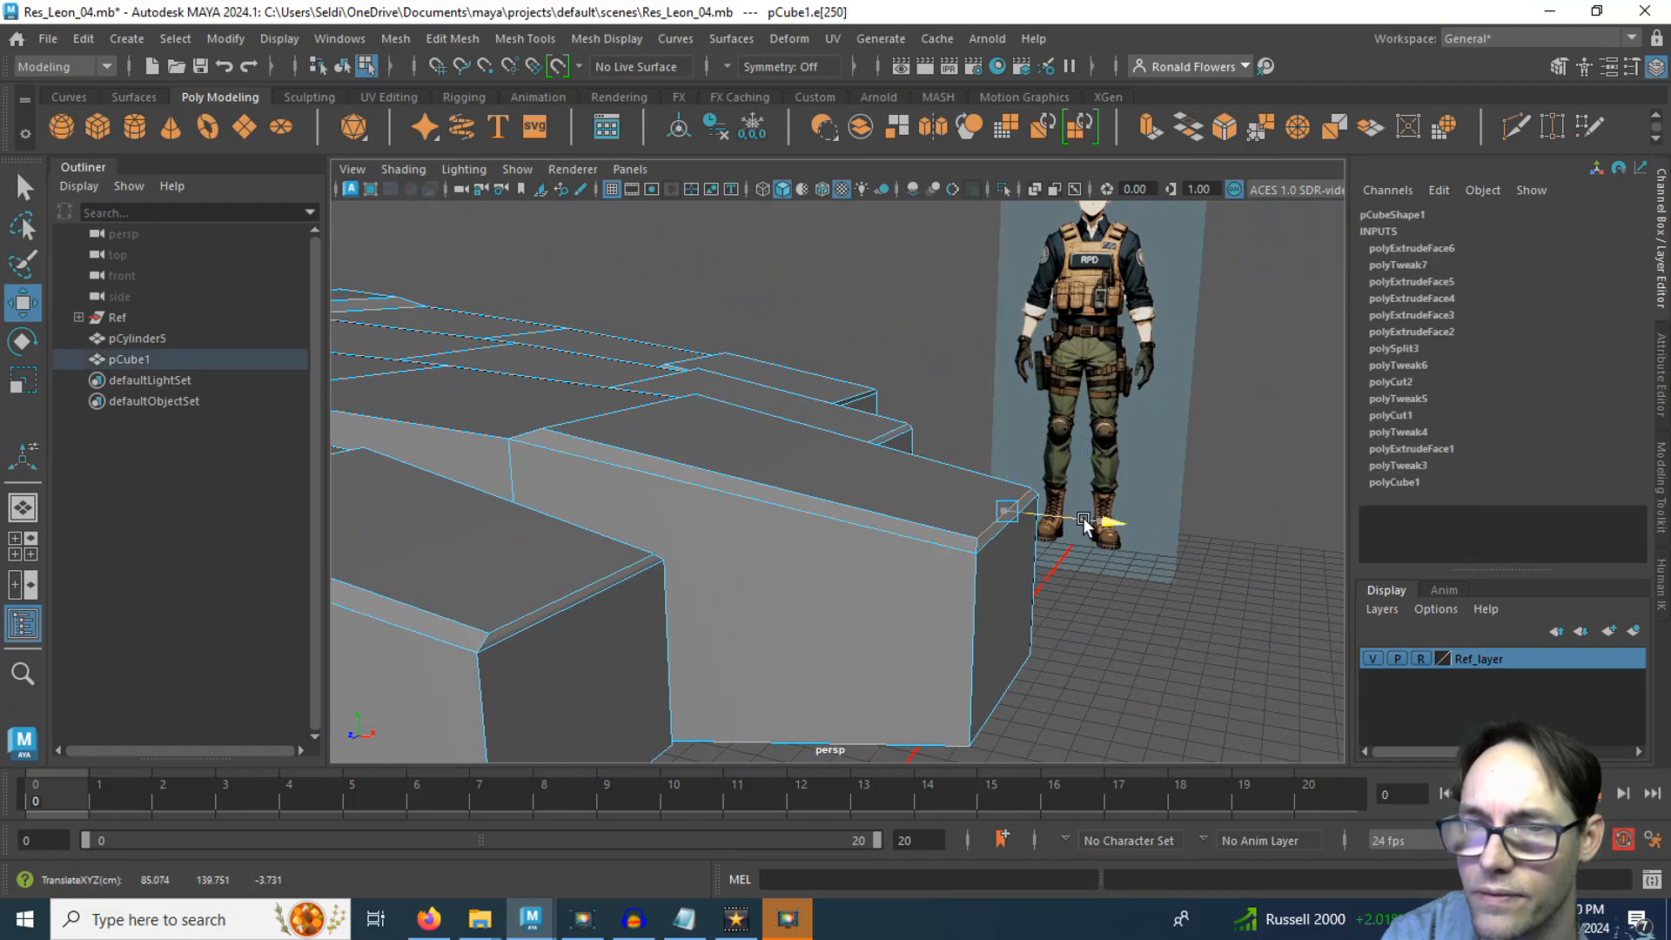
pyautogui.keyDown('alt'); pyautogui.moveTo(1084, 522); pyautogui.dragTo(922, 510); pyautogui.keyUp('alt')
pyautogui.click(863, 458)
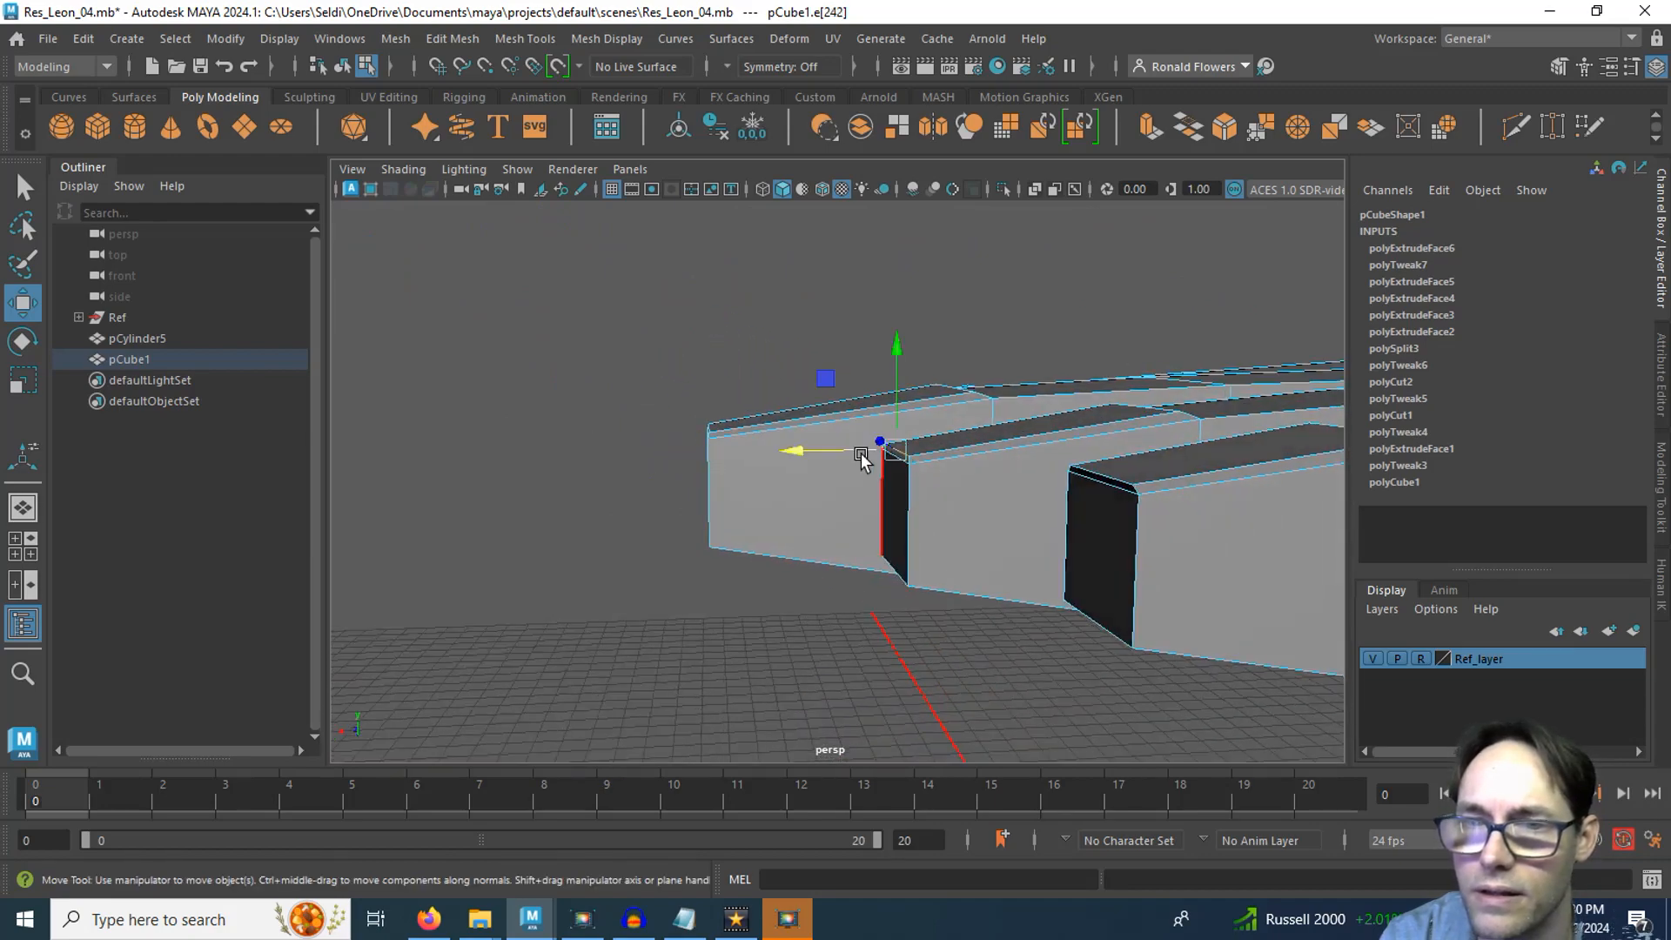
pyautogui.moveTo(861, 459); pyautogui.dragTo(842, 454)
pyautogui.keyDown('alt'); pyautogui.moveTo(1069, 560); pyautogui.dragTo(970, 526); pyautogui.keyUp('alt')
pyautogui.scroll(-5, 804, 577)
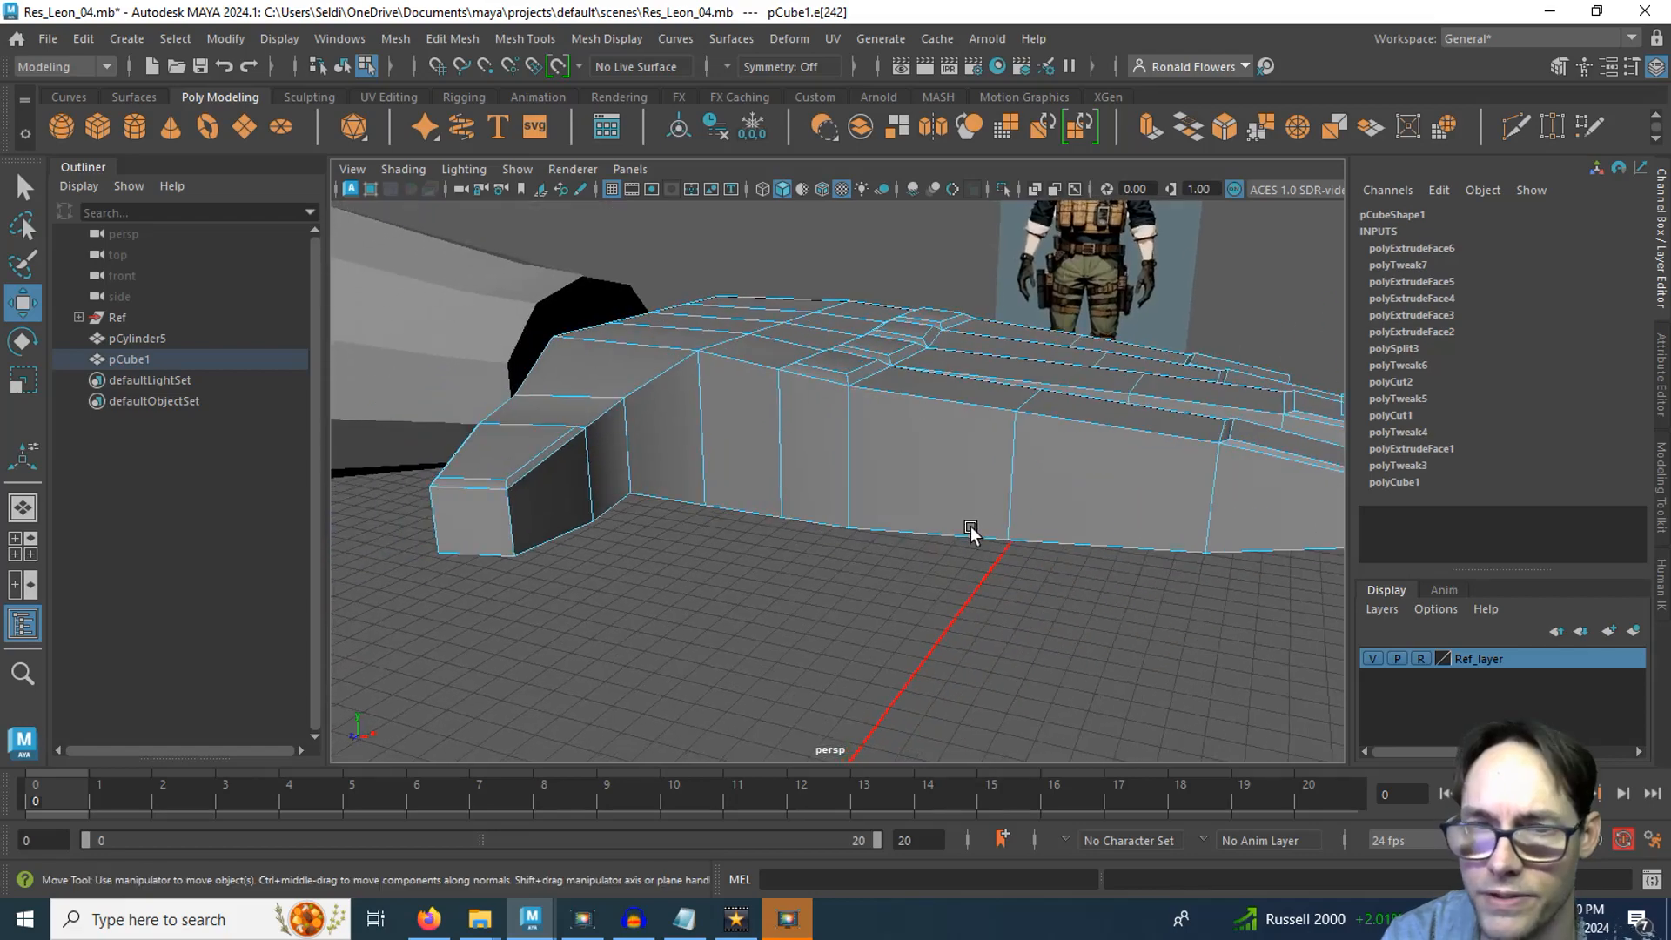
# Select the thumb nail's upper front edge and set the Move tool's axis orientation to Component
pyautogui.keyDown('alt'); pyautogui.moveTo(707, 571); pyautogui.dragTo(870, 531); pyautogui.keyUp('alt')
pyautogui.scroll(3, 940, 612)
pyautogui.click(959, 653)
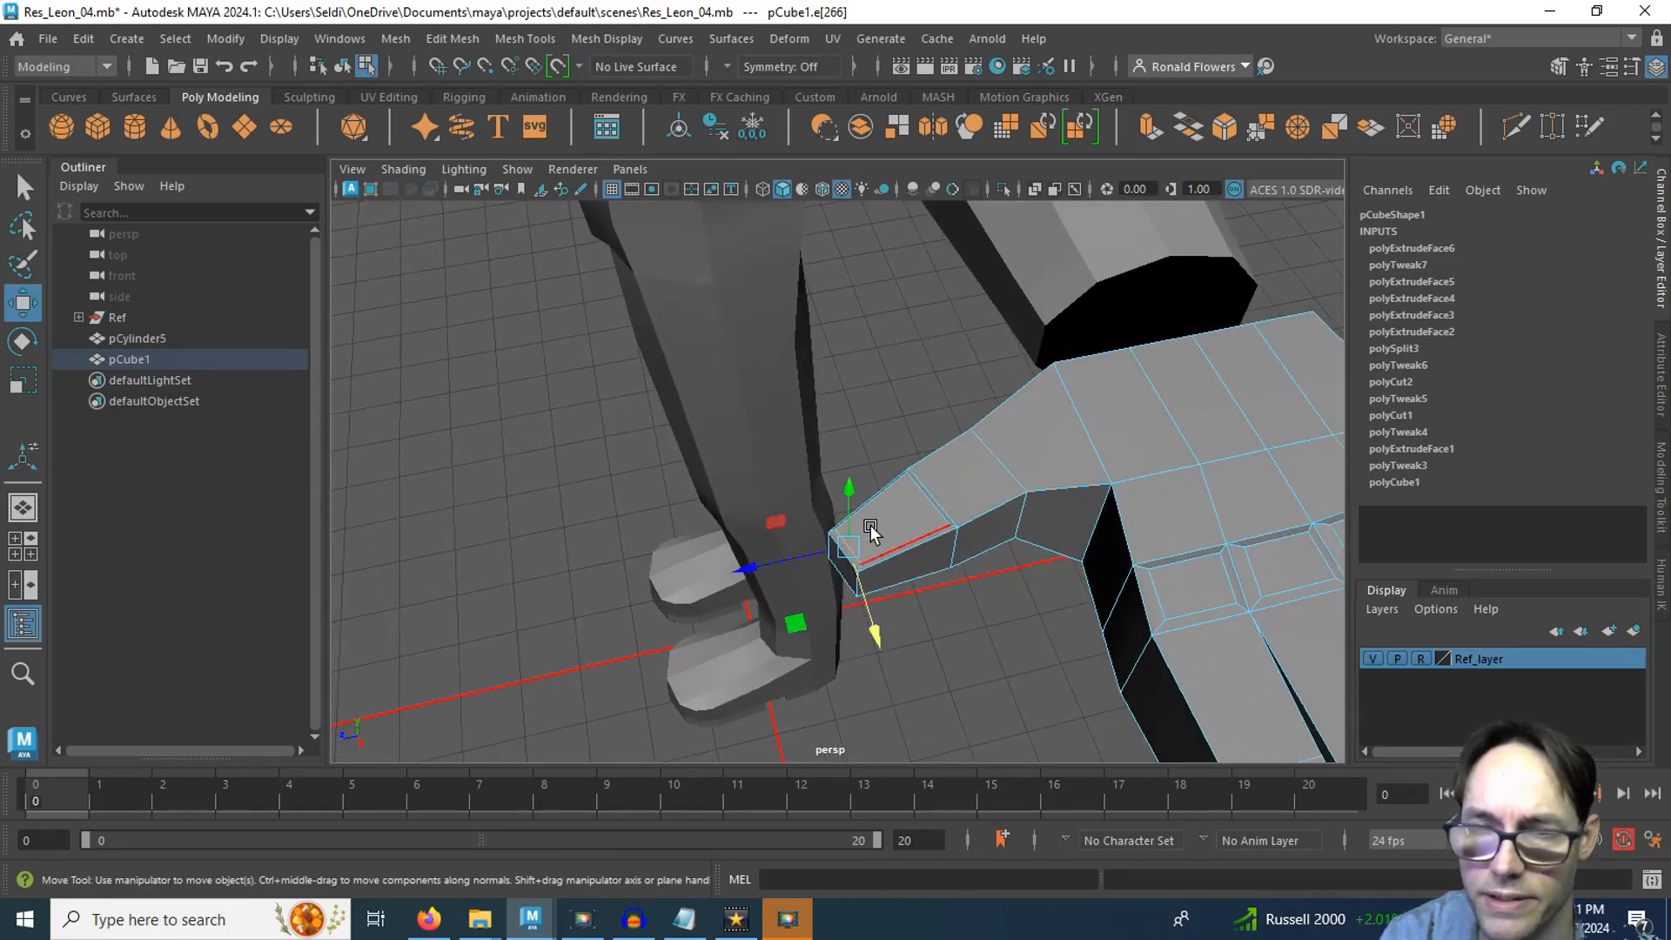
pyautogui.keyDown('alt'); pyautogui.moveTo(870, 615); pyautogui.dragTo(1060, 633); pyautogui.keyUp('alt')
pyautogui.keyDown('alt'); pyautogui.moveTo(1125, 639); pyautogui.dragTo(1041, 614); pyautogui.keyUp('alt')
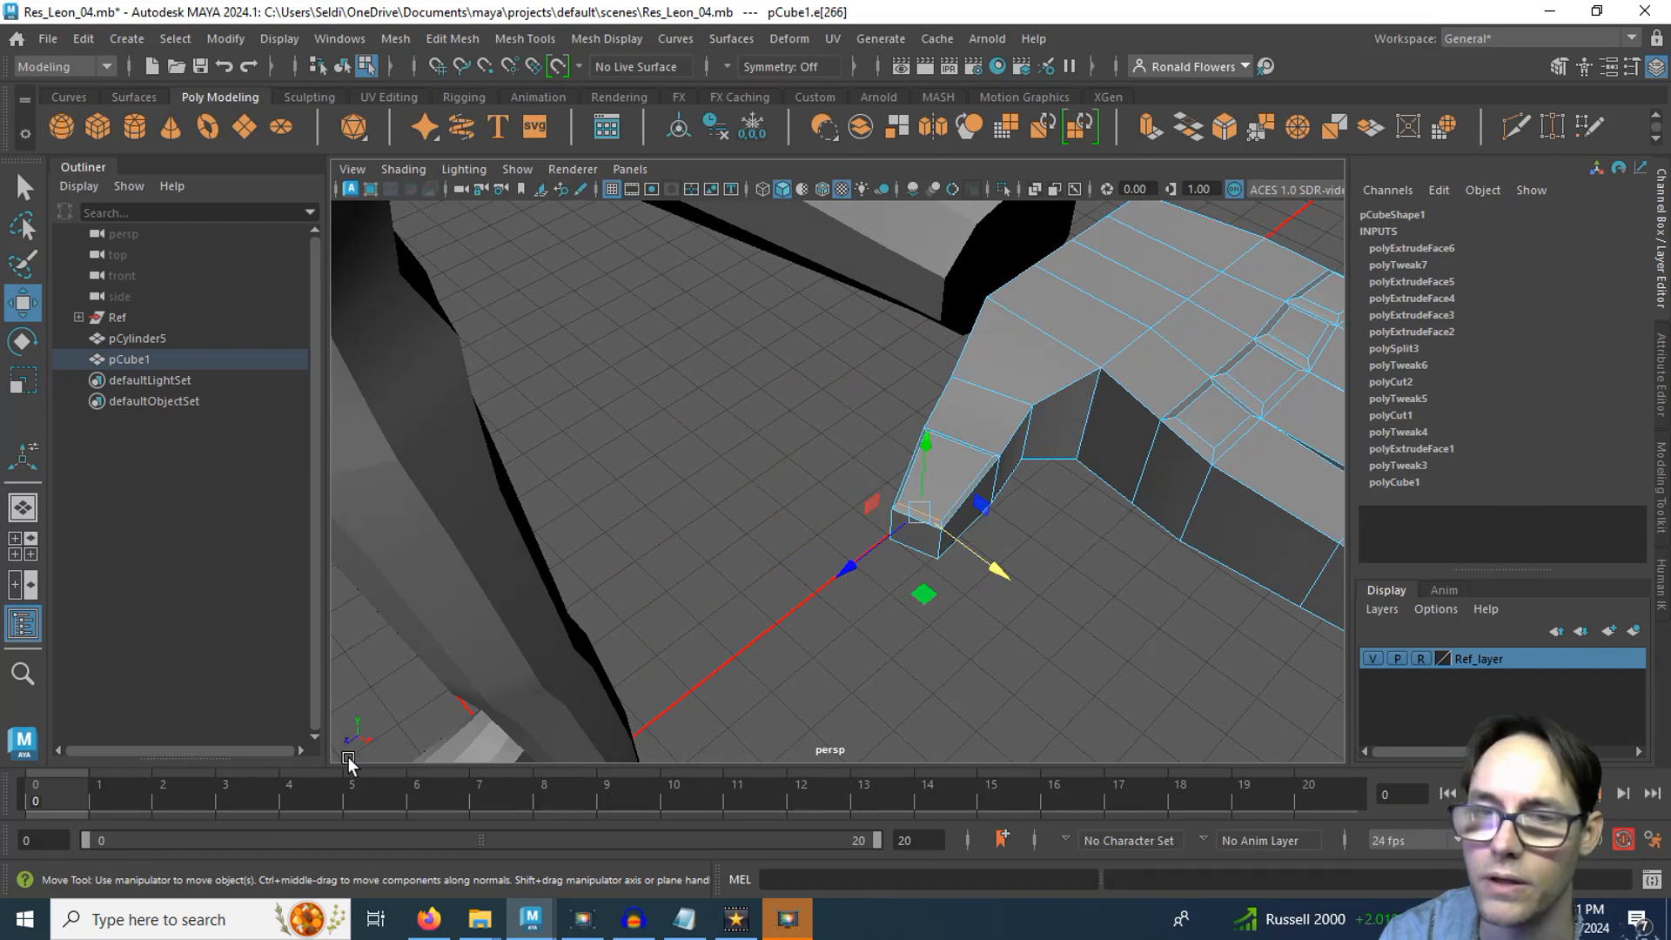
pyautogui.click(1061, 584)
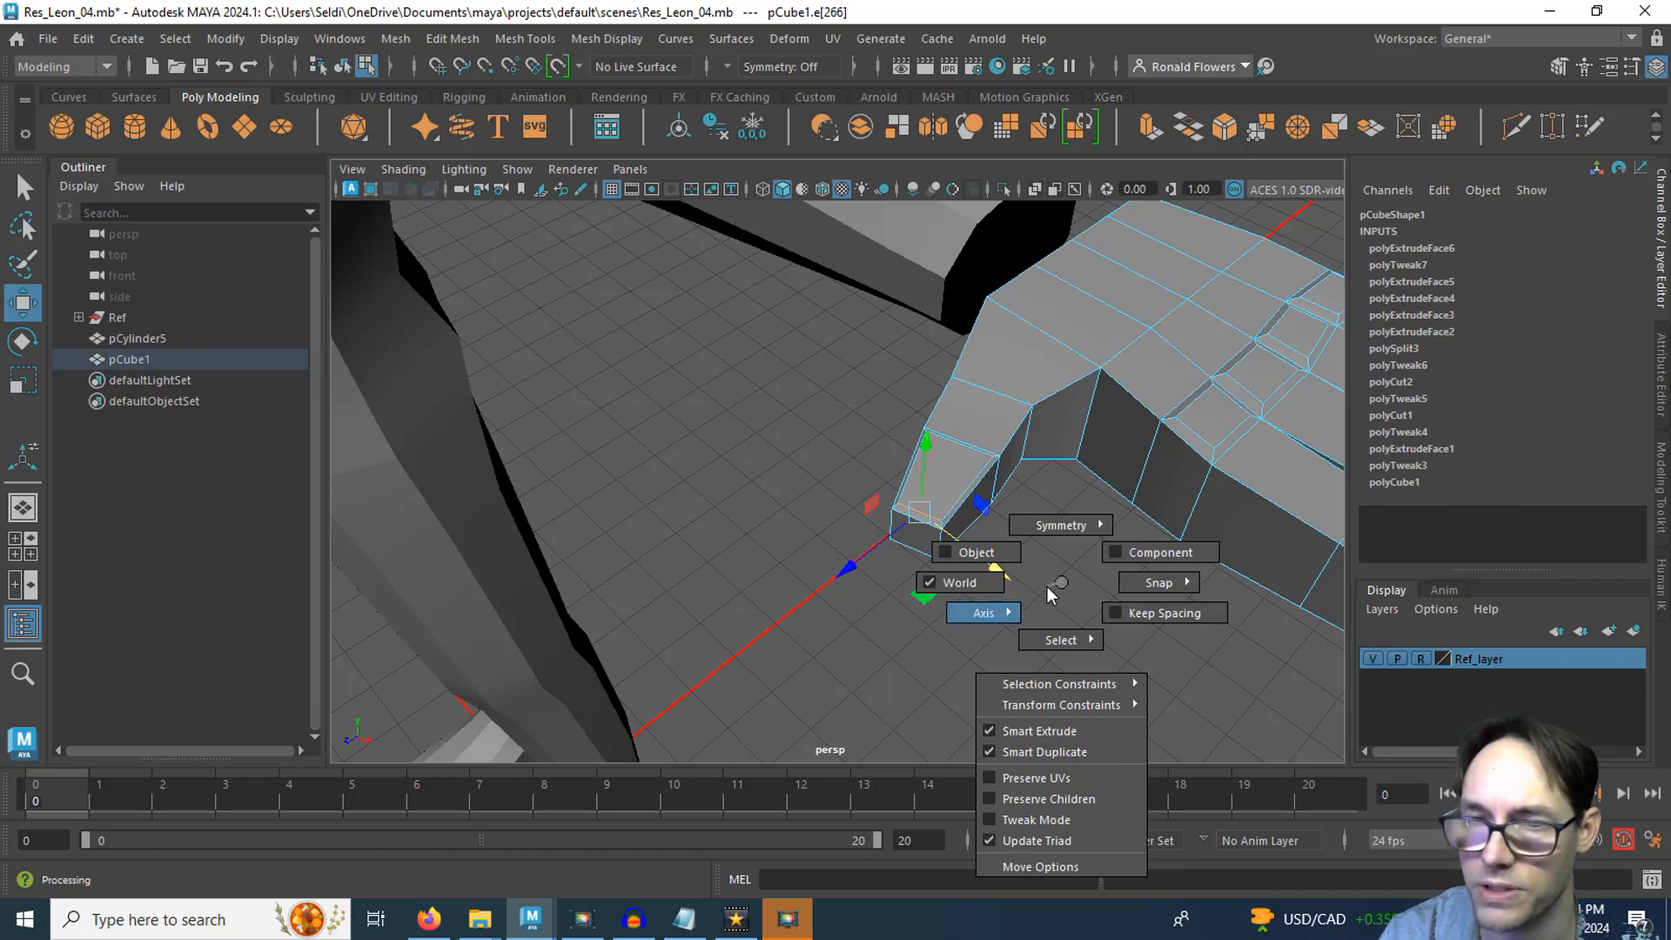
pyautogui.click(1129, 562)
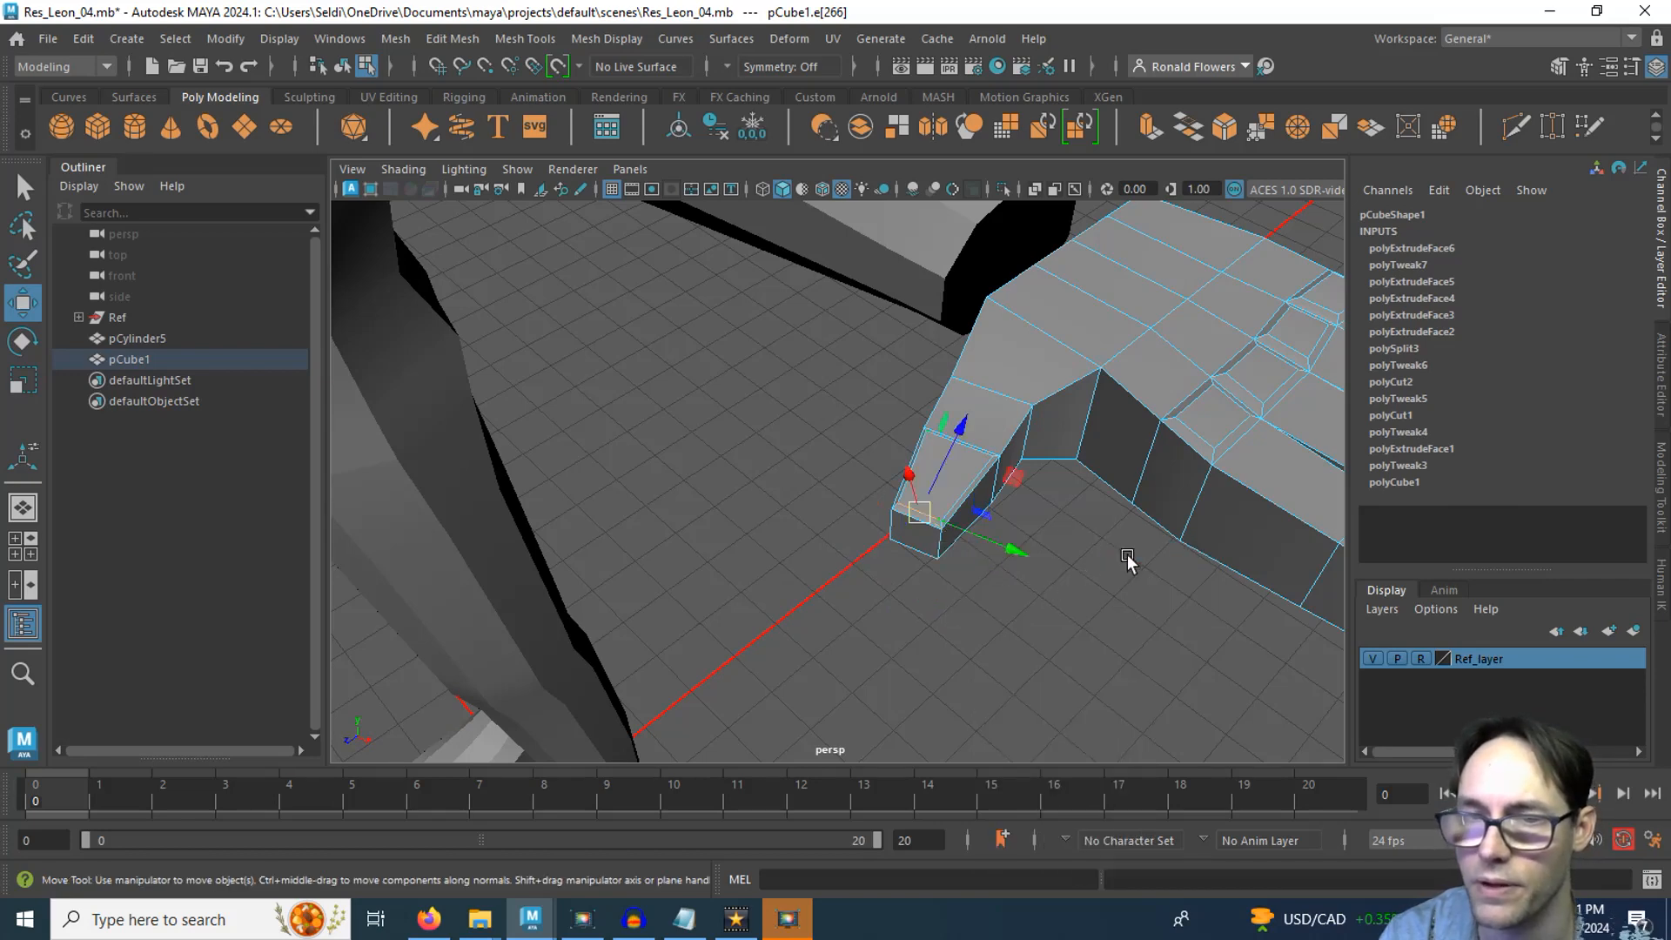
# Move the thumb nail's upper front edge outward along its component axis
pyautogui.keyDown('alt'); pyautogui.moveTo(1001, 632); pyautogui.dragTo(931, 644); pyautogui.keyUp('alt')
pyautogui.scroll(4, 932, 644)
pyautogui.keyDown('alt'); pyautogui.moveTo(885, 697); pyautogui.dragTo(919, 684); pyautogui.keyUp('alt')
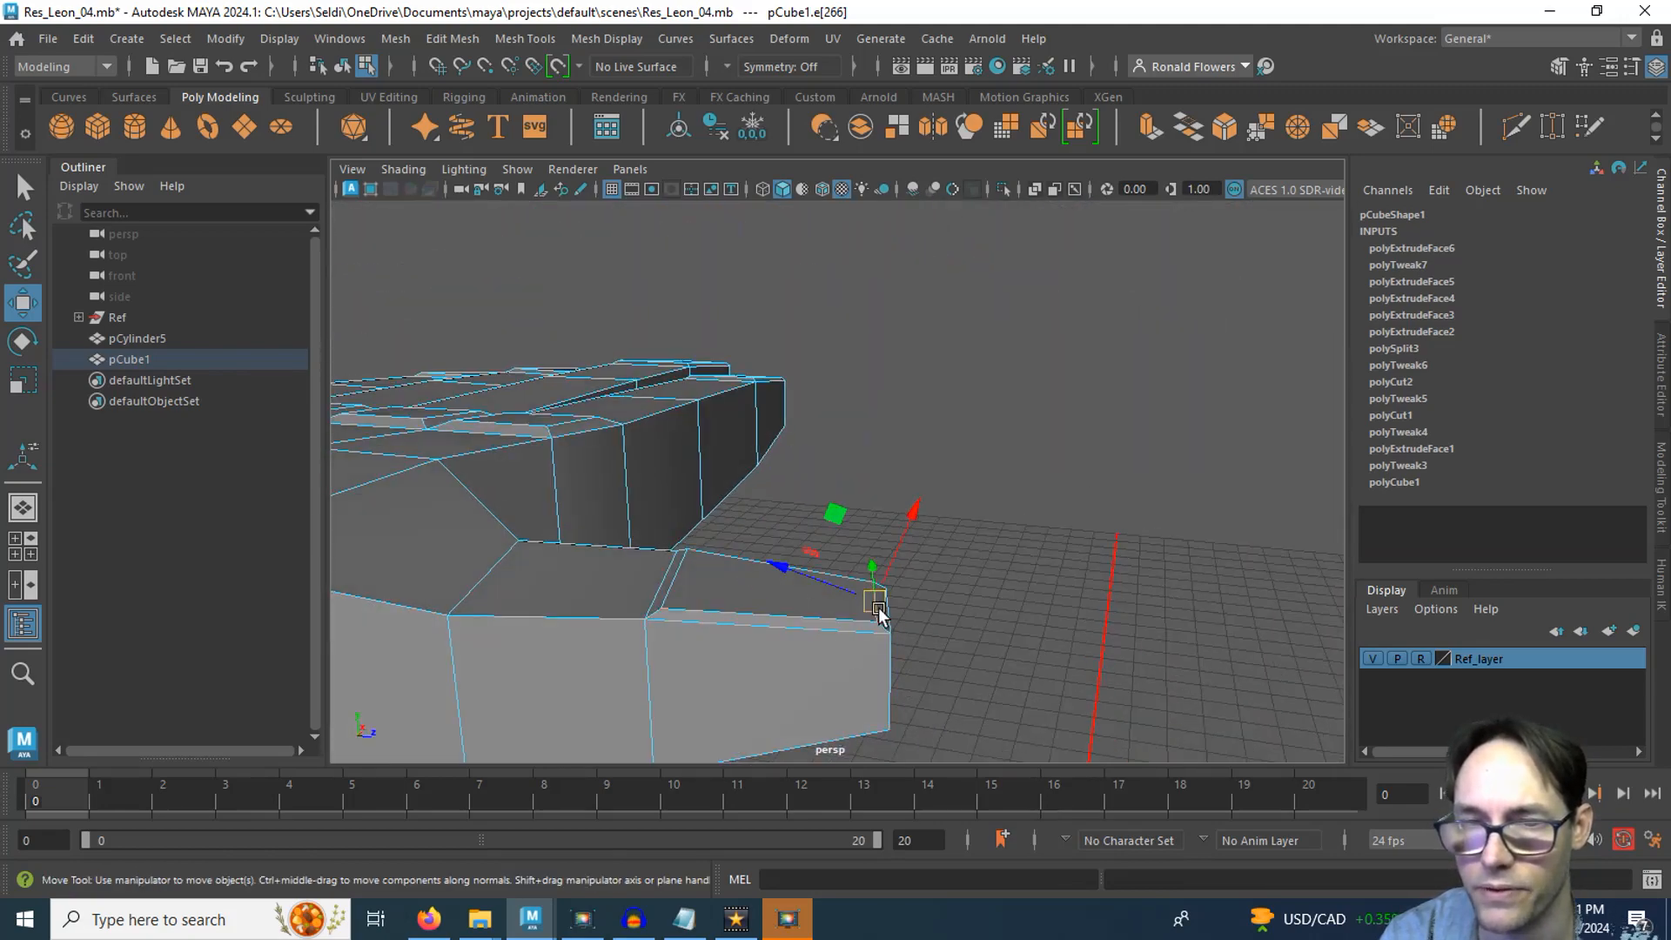
pyautogui.moveTo(774, 565); pyautogui.dragTo(582, 658)
pyautogui.keyDown('alt'); pyautogui.moveTo(583, 659); pyautogui.dragTo(467, 657); pyautogui.keyUp('alt')
pyautogui.scroll(-3, 550, 683)
pyautogui.keyDown('alt'); pyautogui.moveTo(555, 652); pyautogui.dragTo(533, 622, button='middle'); pyautogui.keyUp('alt')
pyautogui.keyDown('alt'); pyautogui.moveTo(532, 623); pyautogui.dragTo(555, 634); pyautogui.keyUp('alt')
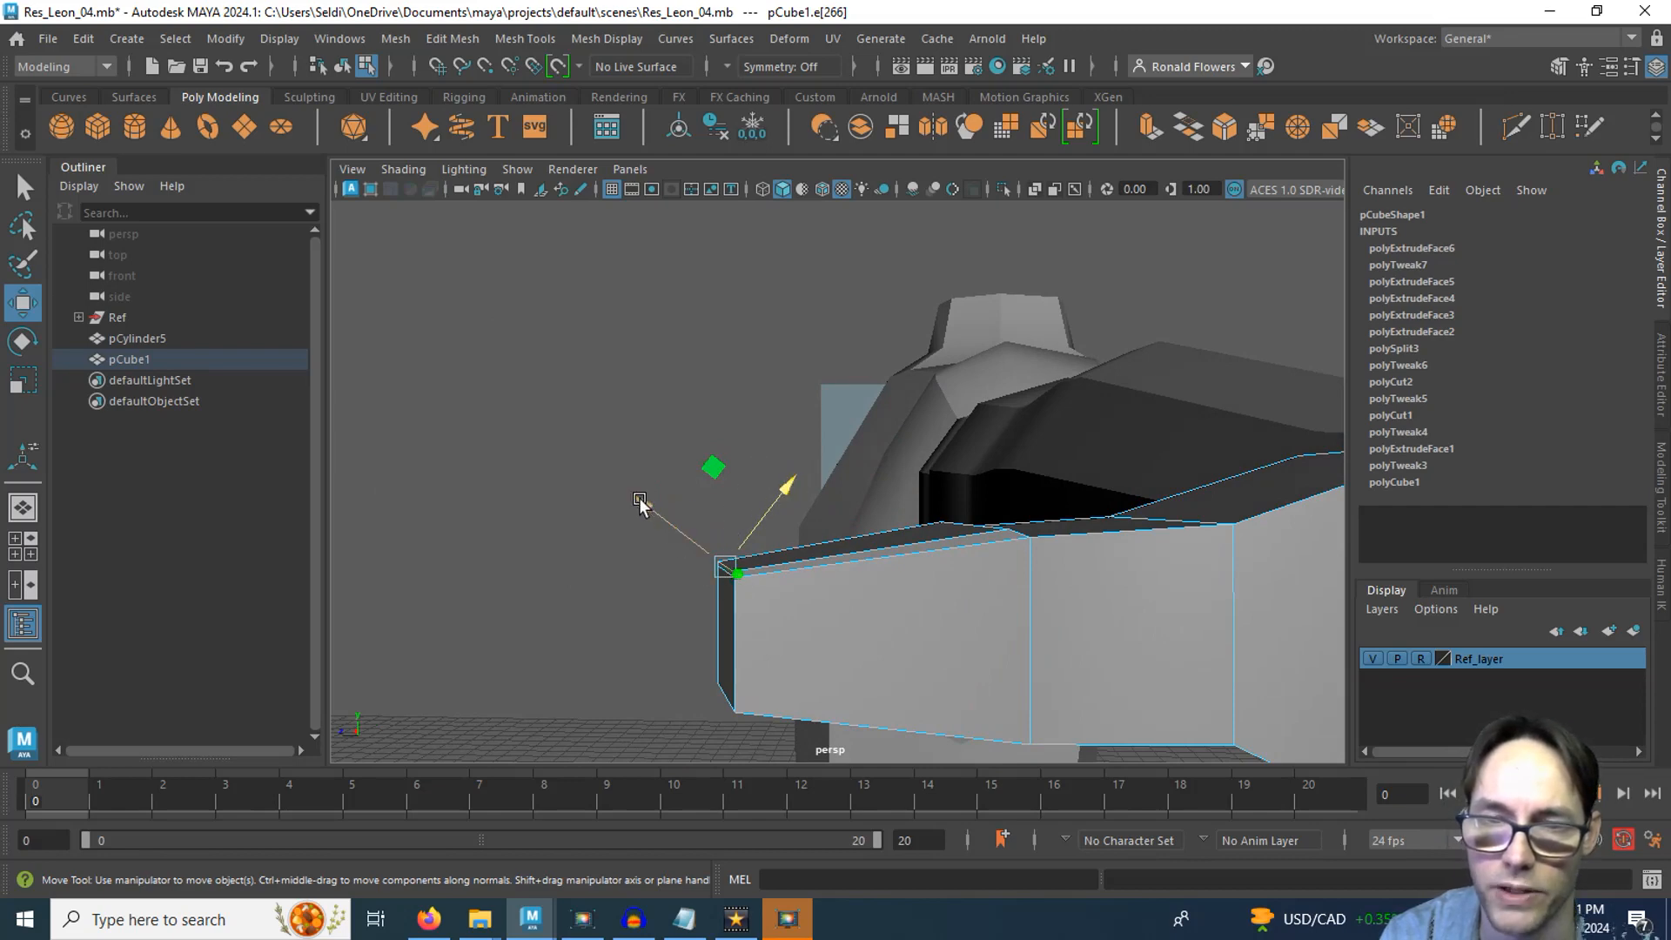
# Set the Move tool's axis orientation to World and raise the thumb nail's upper front edge slightly
pyautogui.click(573, 583)
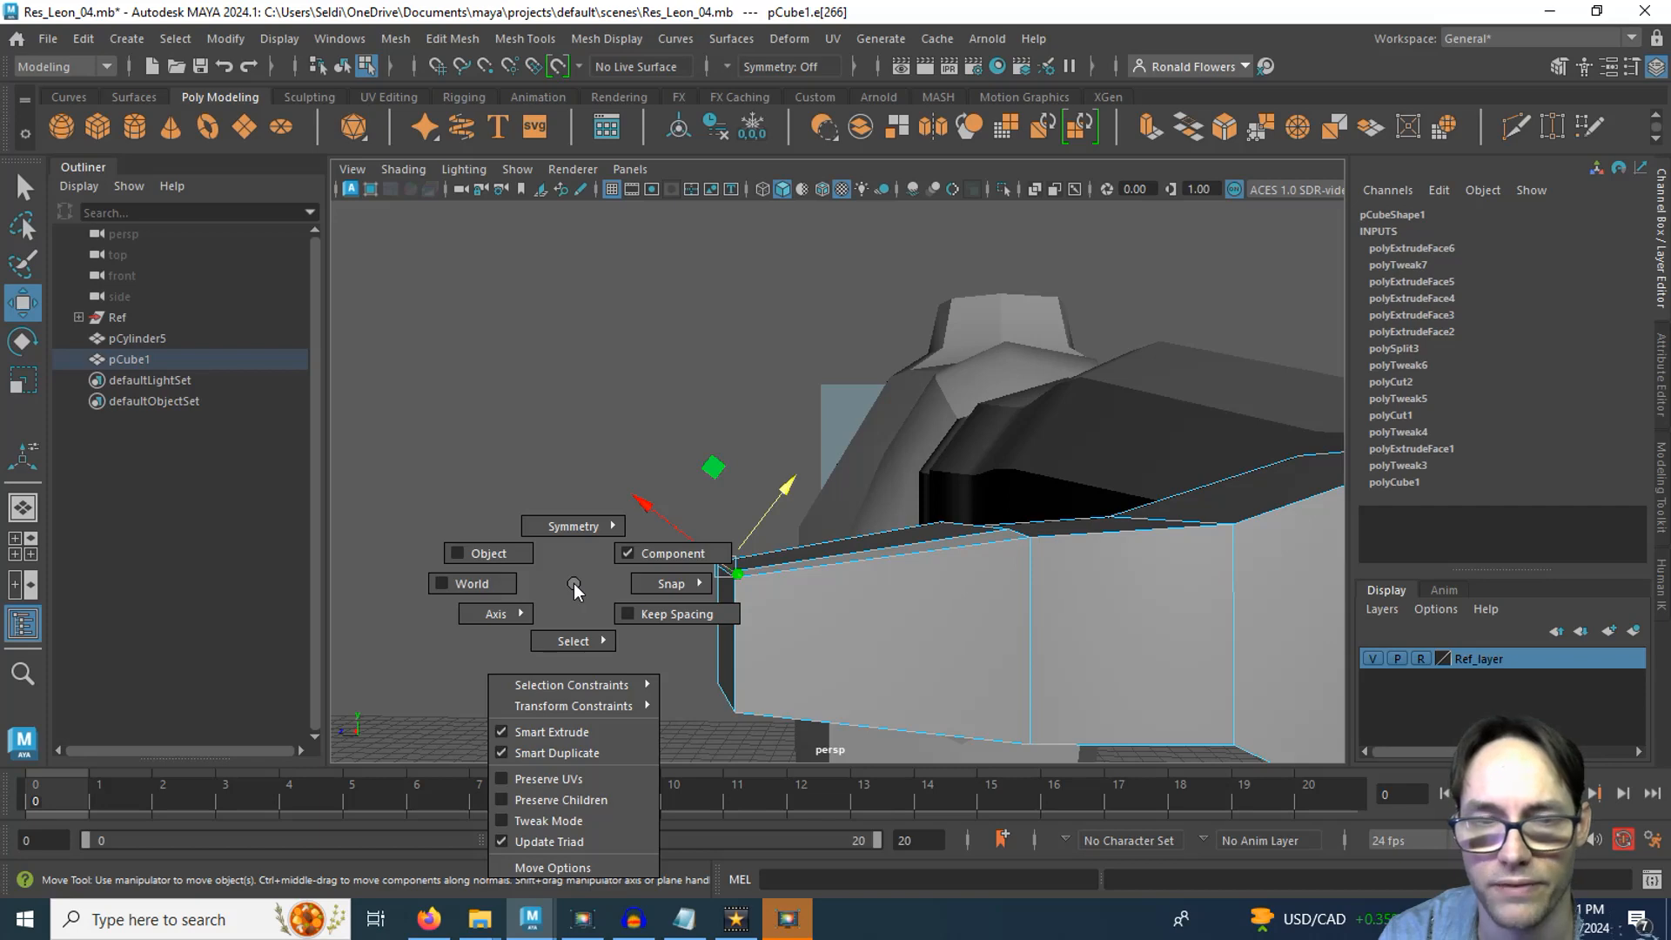
pyautogui.moveTo(574, 583); pyautogui.dragTo(505, 581)
pyautogui.moveTo(725, 465); pyautogui.dragTo(727, 456)
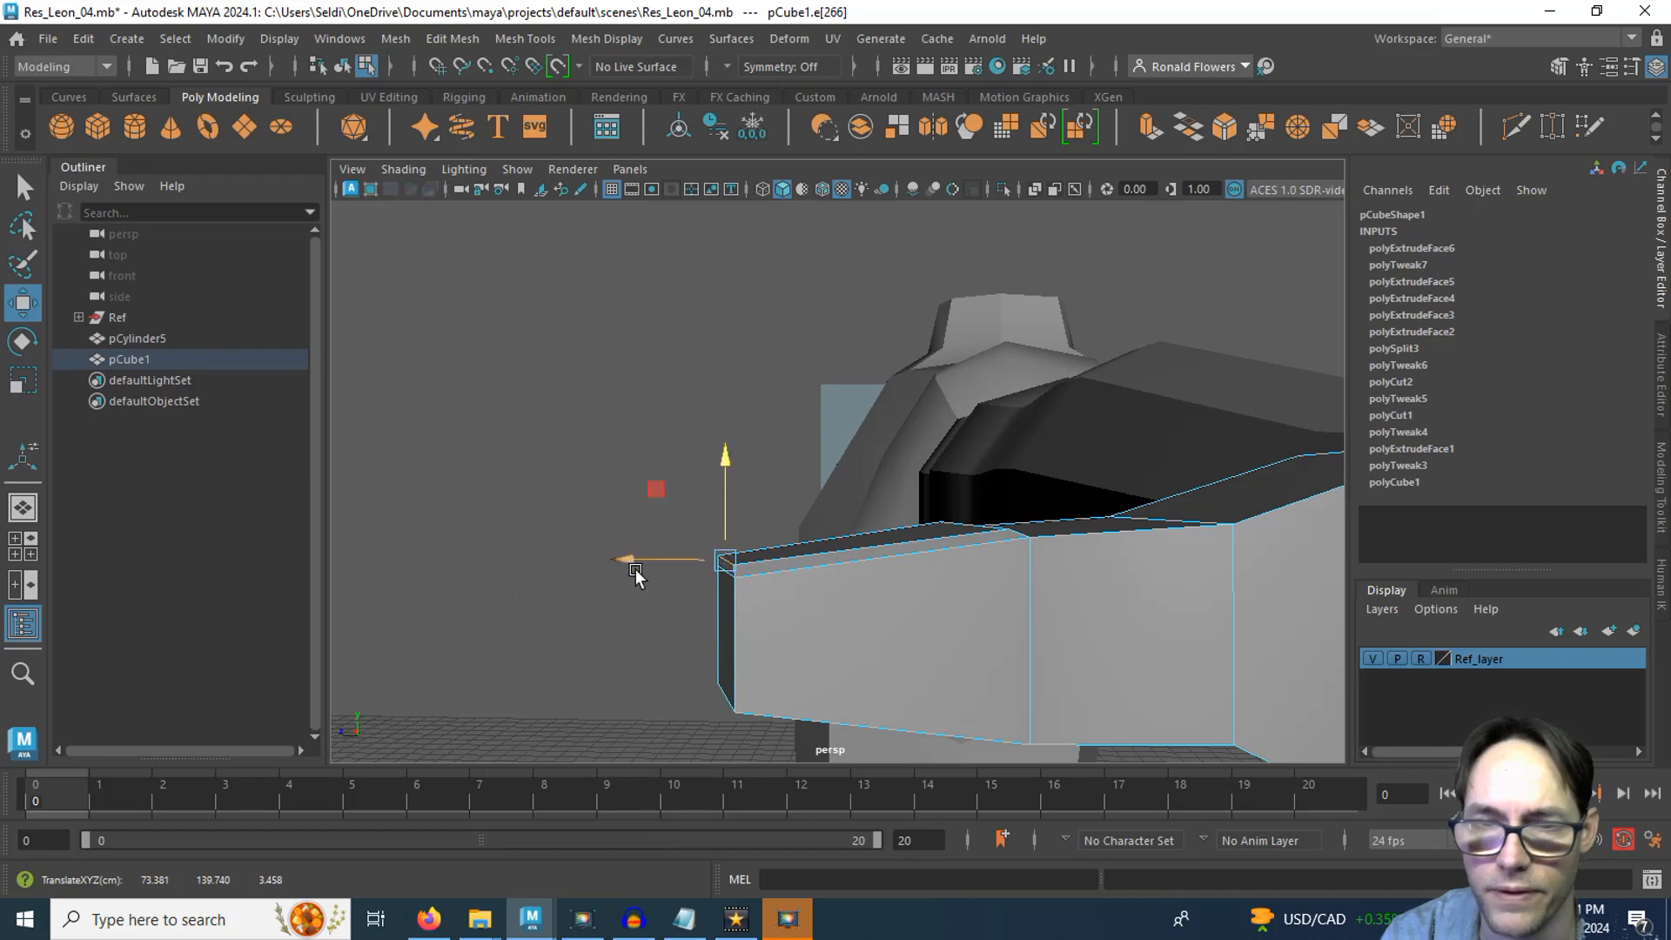
pyautogui.click(591, 663)
# Select the upper front nail edges of all four fingers and raise them slightly
pyautogui.keyDown('alt'); pyautogui.moveTo(627, 675); pyautogui.dragTo(559, 555); pyautogui.keyUp('alt')
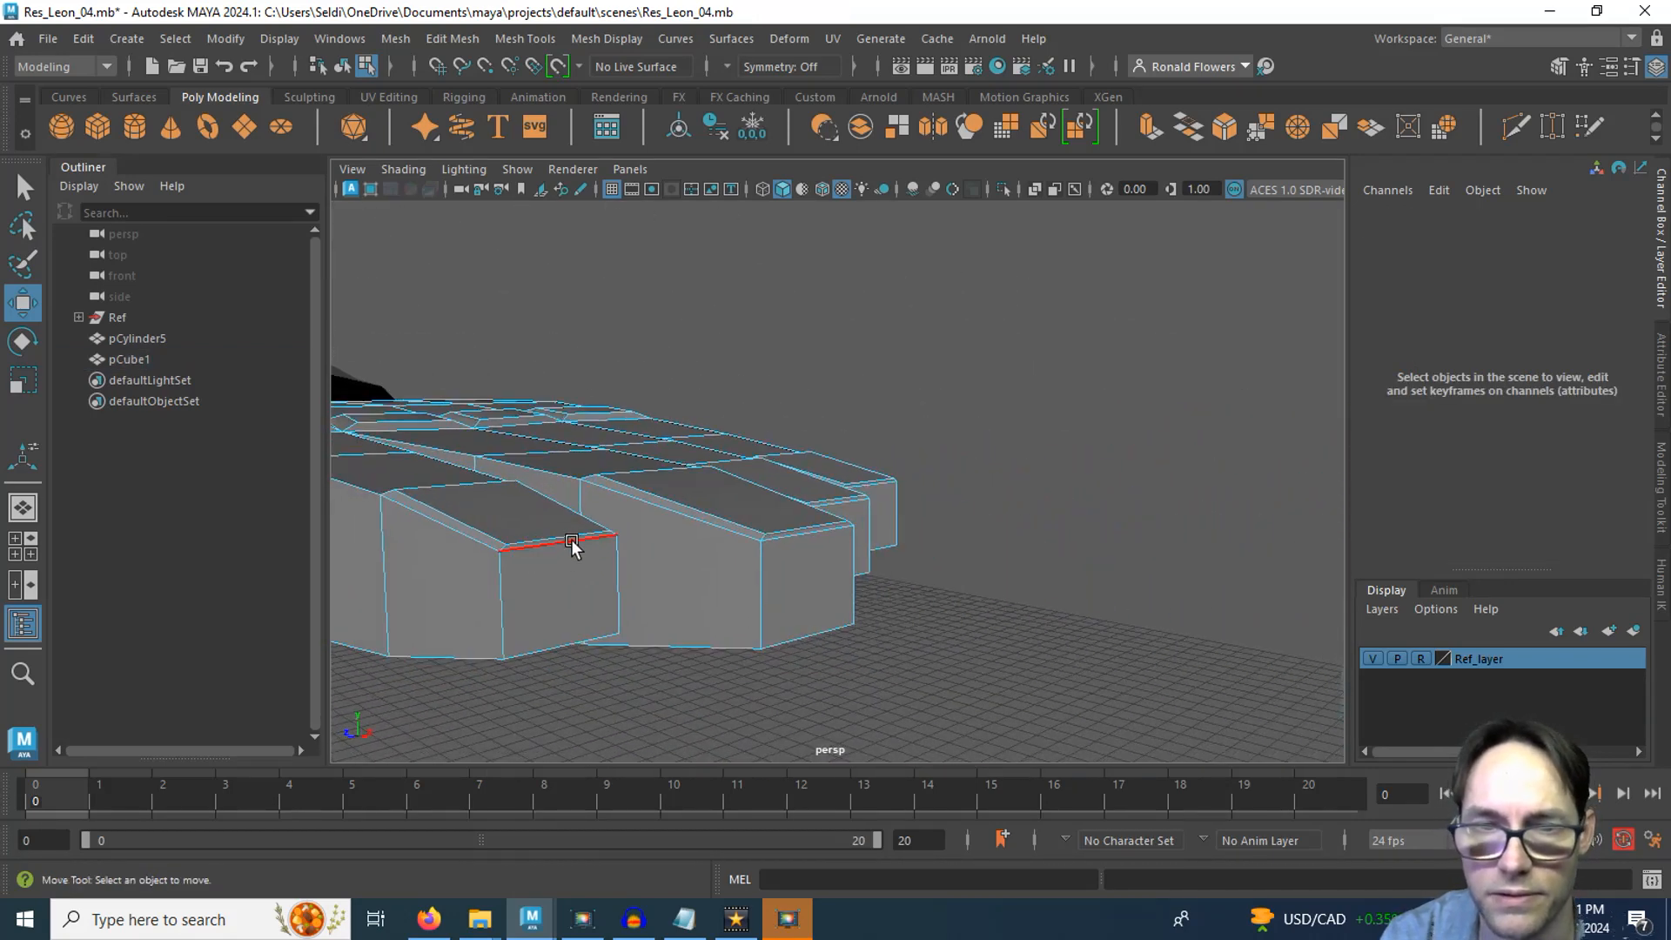
pyautogui.click(573, 540)
pyautogui.keyDown('shift'); pyautogui.click(797, 523); pyautogui.keyUp('shift')
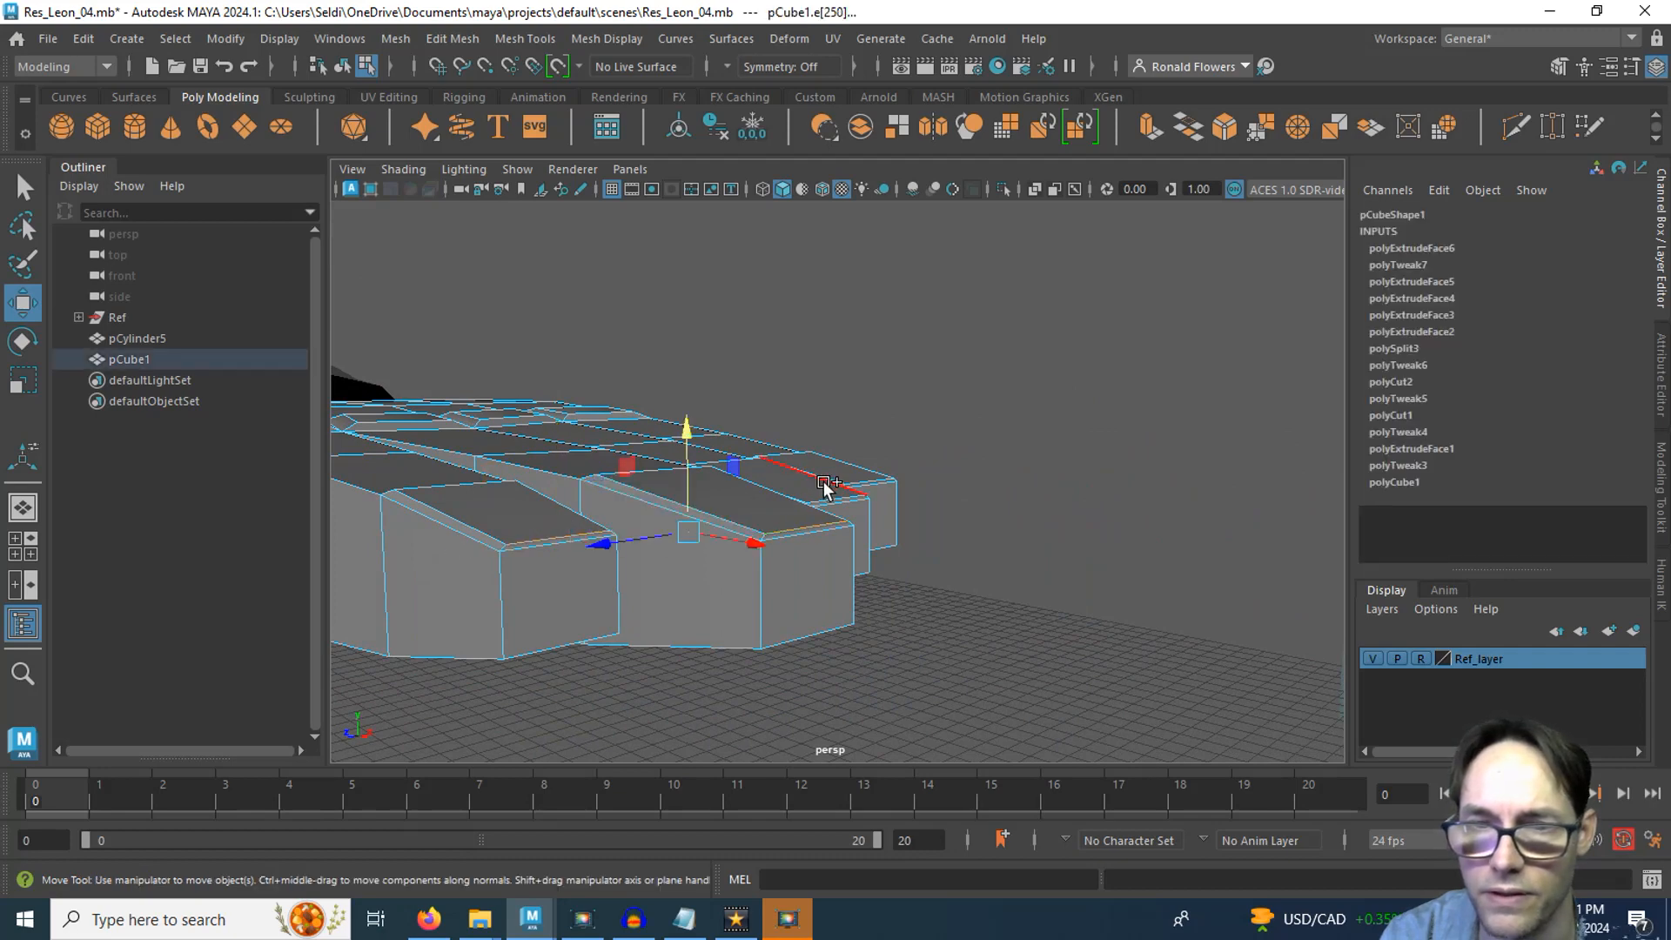
pyautogui.keyDown('shift'); pyautogui.click(826, 492); pyautogui.keyUp('shift')
pyautogui.keyDown('shift'); pyautogui.click(862, 472); pyautogui.keyUp('shift')
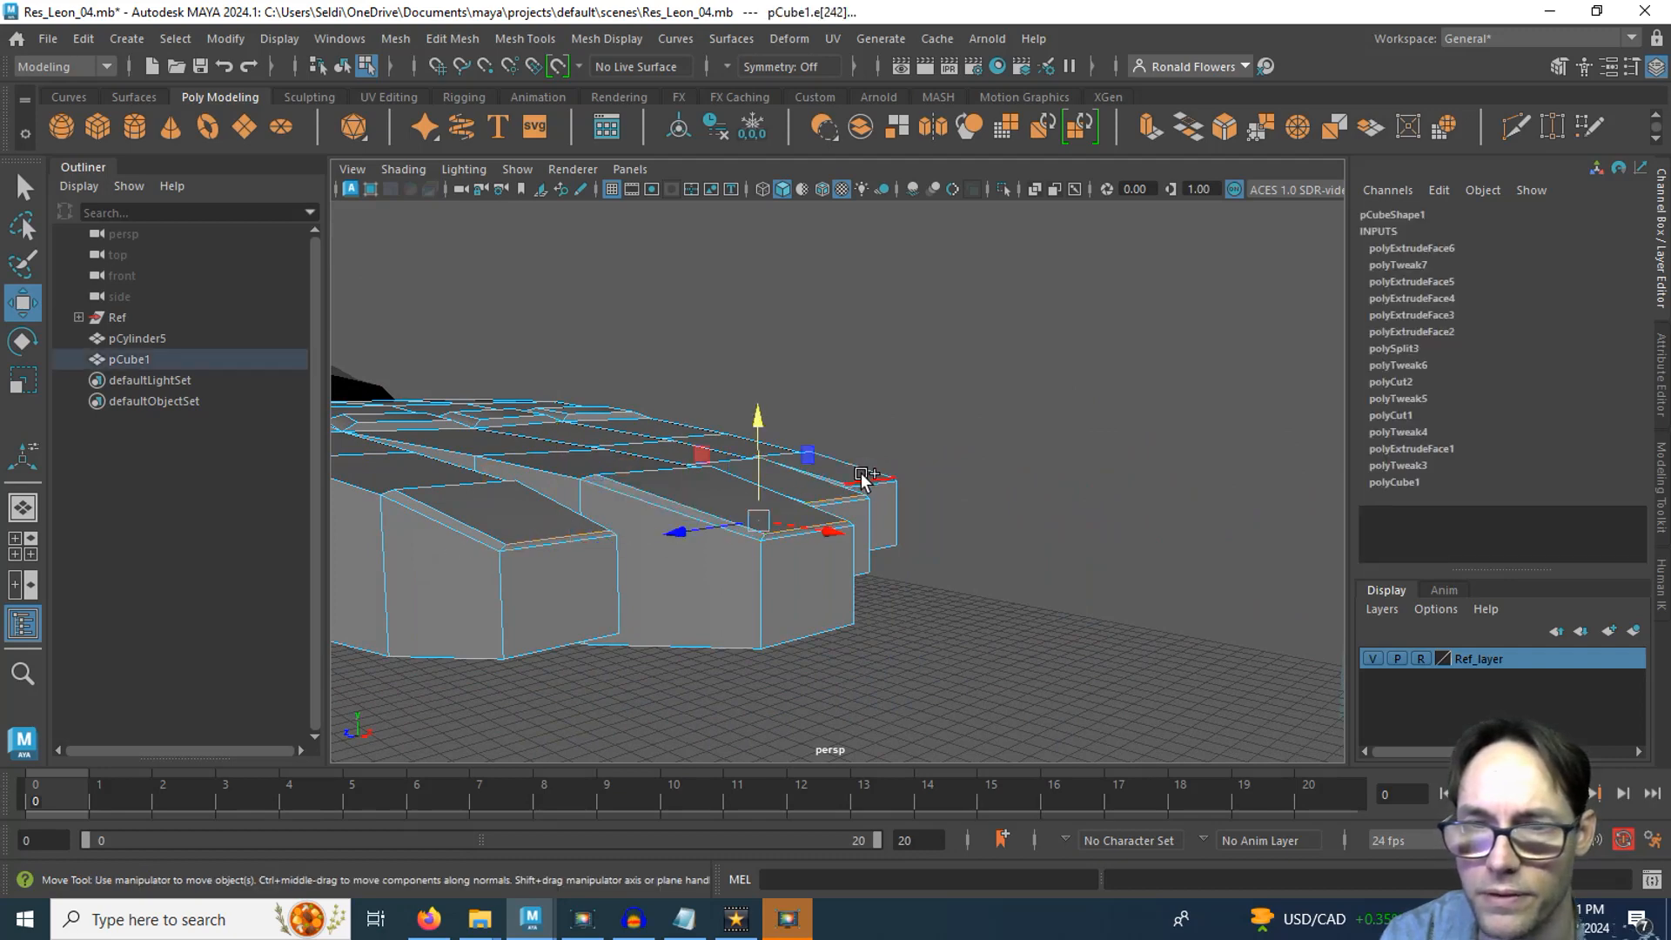
pyautogui.keyDown('shift'); pyautogui.click(861, 474); pyautogui.keyUp('shift')
pyautogui.moveTo(787, 417); pyautogui.dragTo(787, 412)
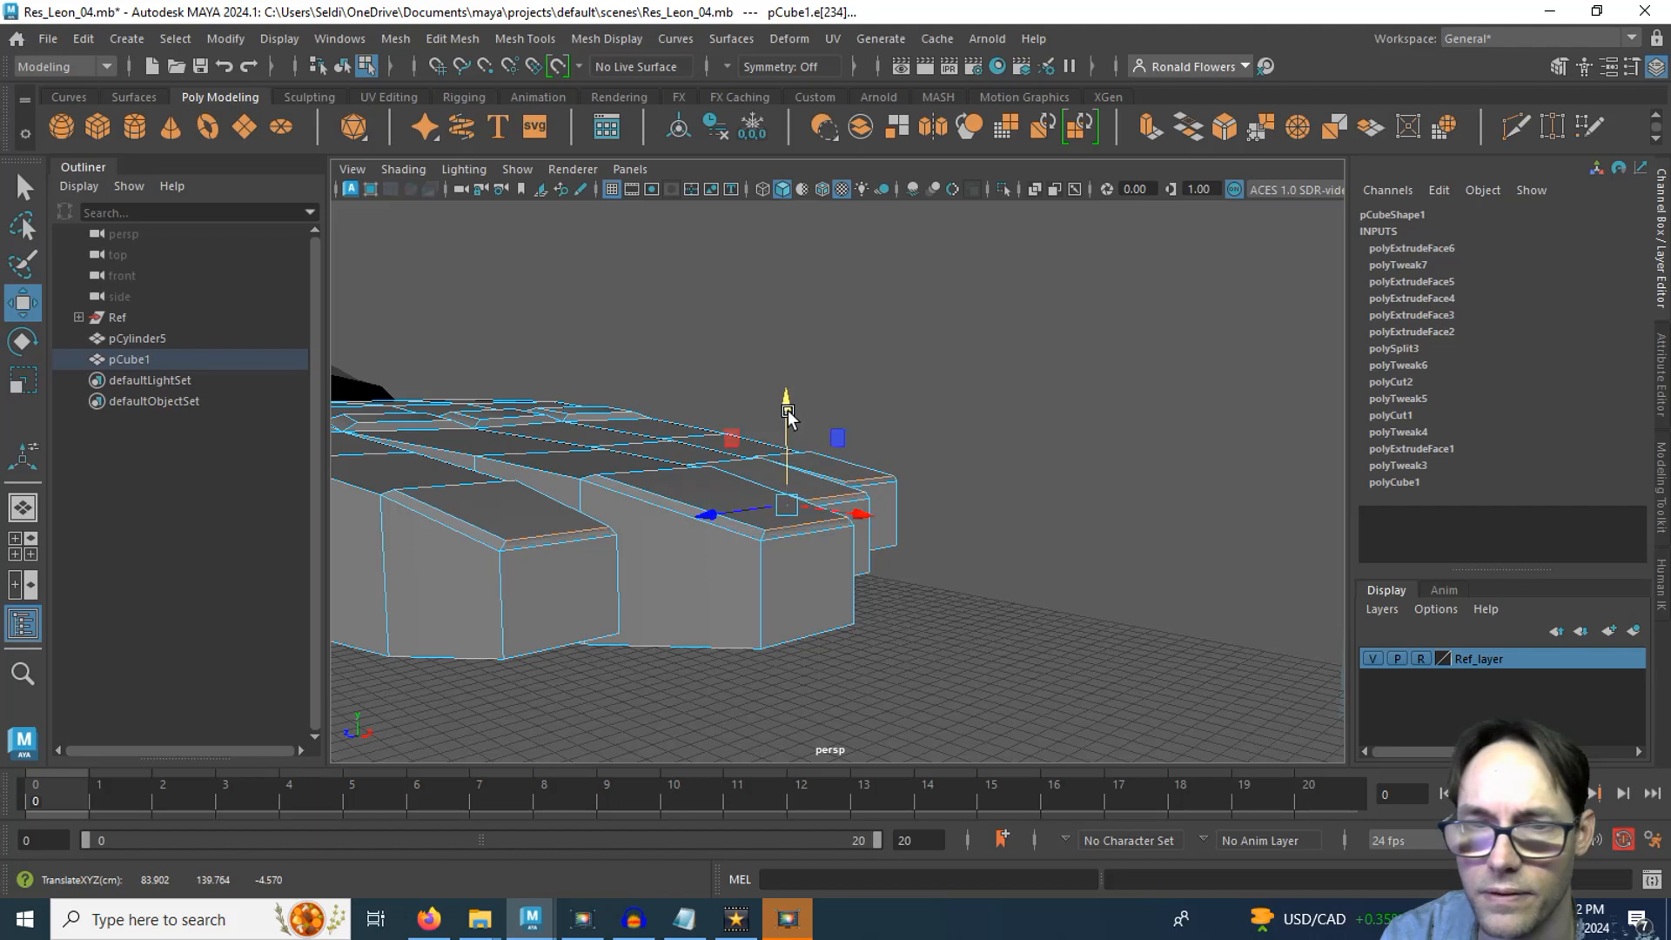
pyautogui.scroll(-5, 675, 635)
pyautogui.keyDown('alt'); pyautogui.moveTo(676, 635); pyautogui.dragTo(691, 631); pyautogui.keyUp('alt')
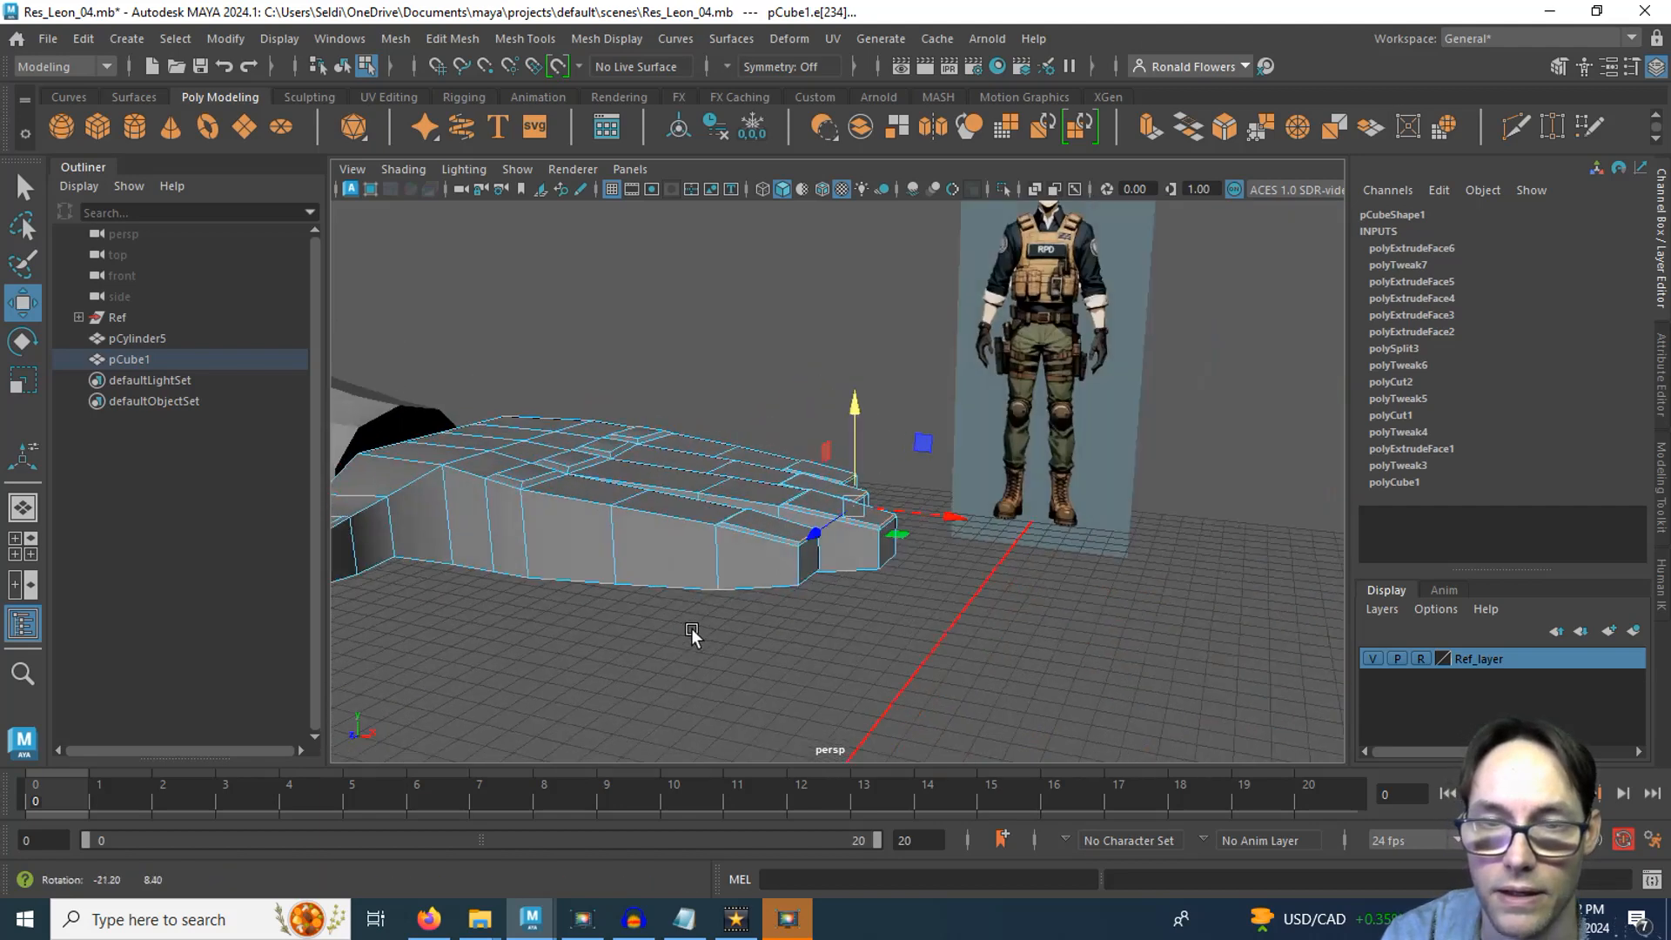
pyautogui.keyDown('alt'); pyautogui.moveTo(691, 631); pyautogui.dragTo(768, 613, button='middle'); pyautogui.keyUp('alt')
# Select the narrow front faces of the nails on the thumb and all four fingers
pyautogui.moveTo(688, 301); pyautogui.dragTo(666, 361, button='right')
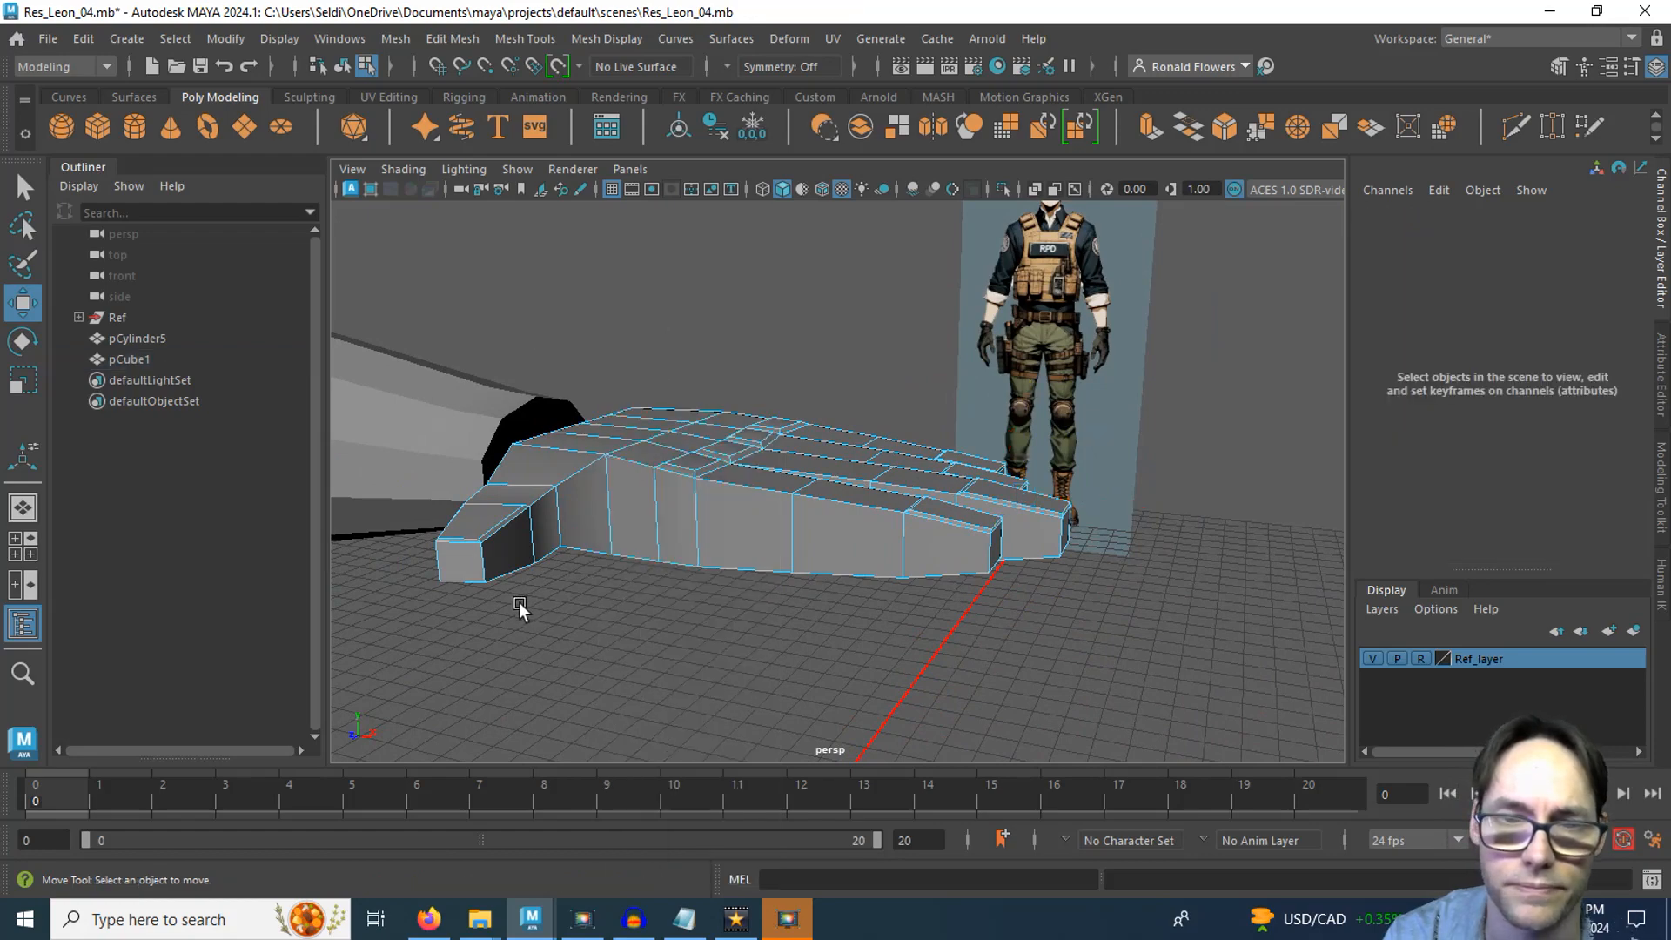
pyautogui.scroll(3, 524, 608)
pyautogui.keyDown('alt'); pyautogui.moveTo(525, 609); pyautogui.dragTo(671, 576, button='middle'); pyautogui.keyUp('alt')
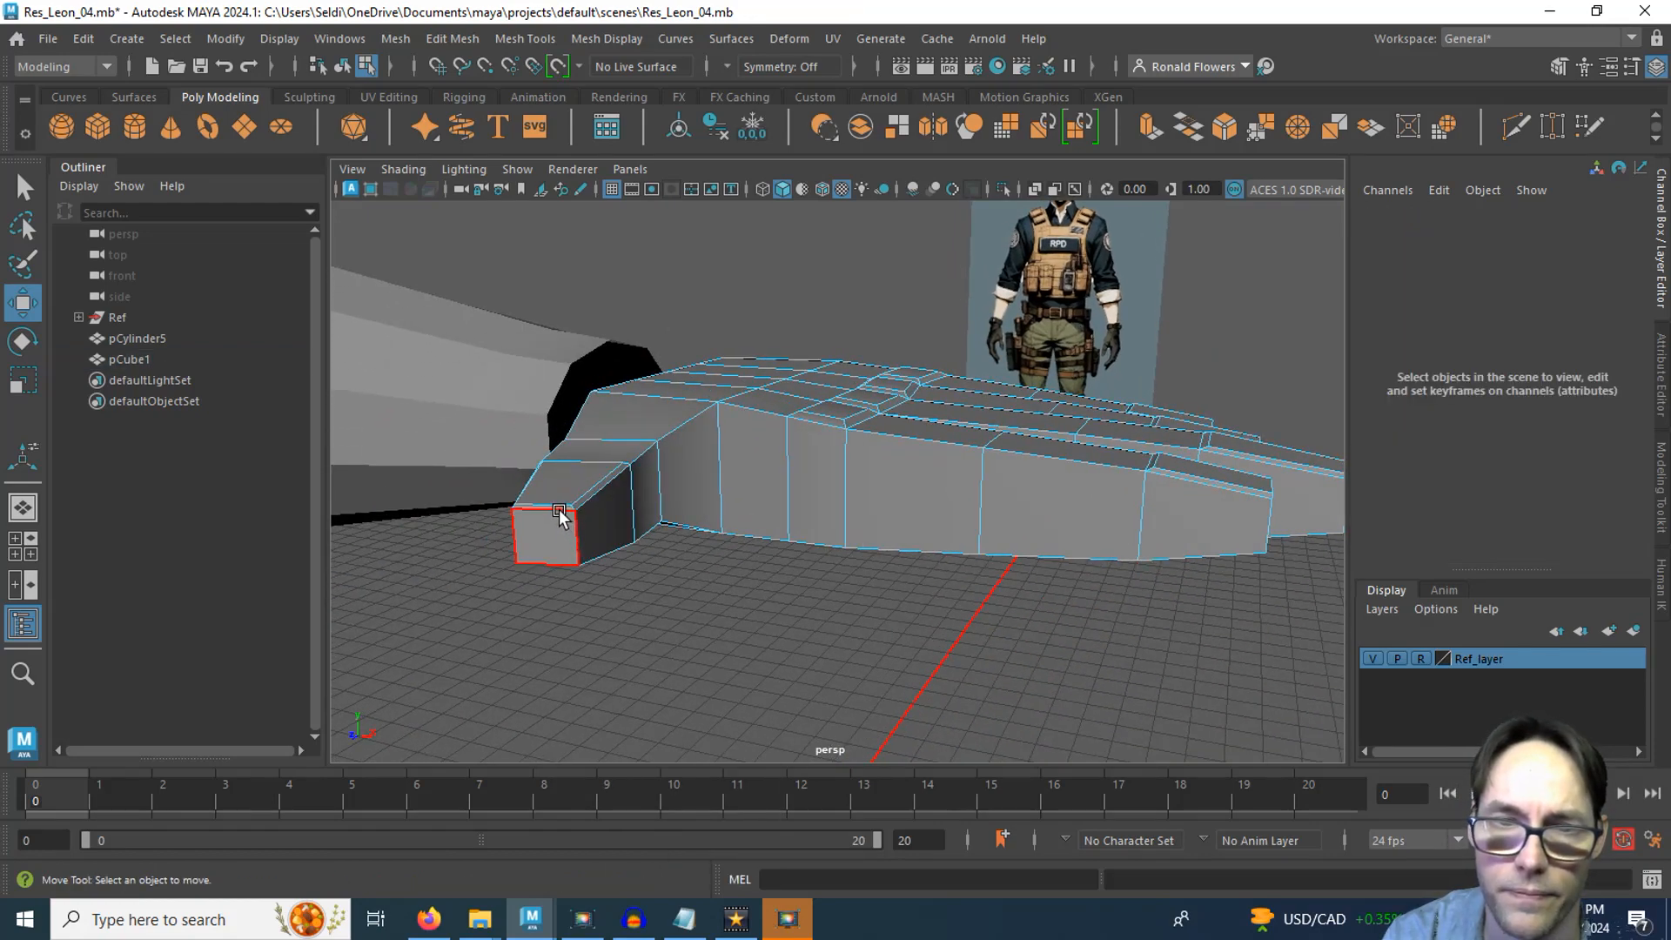
pyautogui.click(560, 515)
pyautogui.keyDown('alt'); pyautogui.moveTo(641, 578); pyautogui.dragTo(771, 579); pyautogui.keyUp('alt')
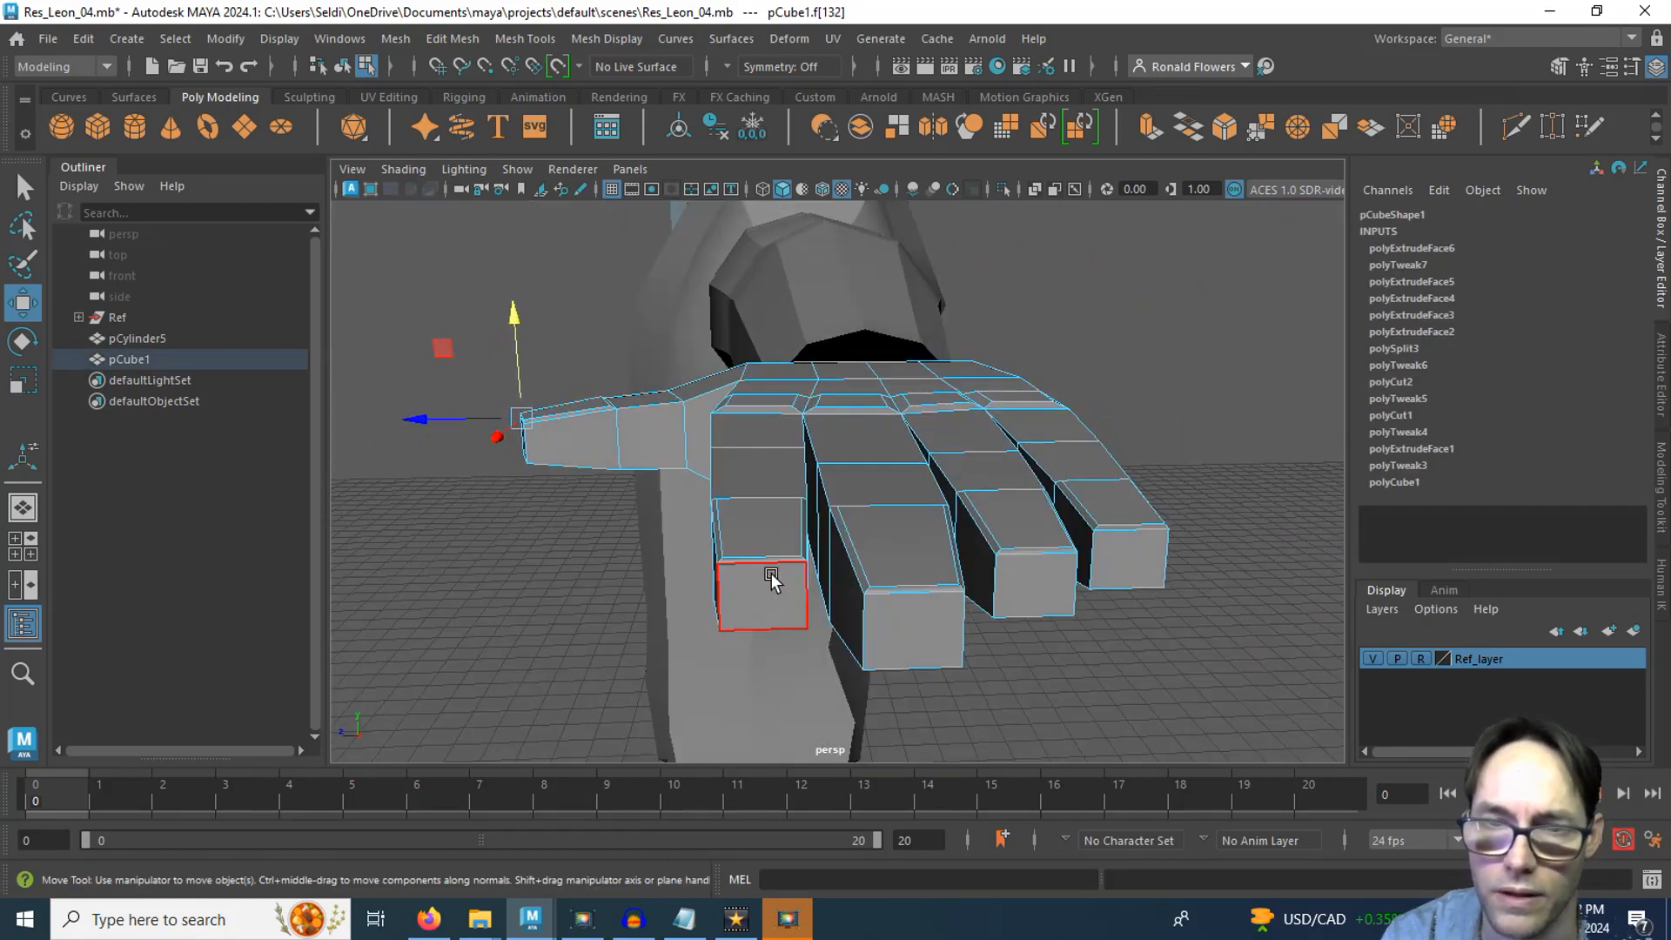
pyautogui.press('q')
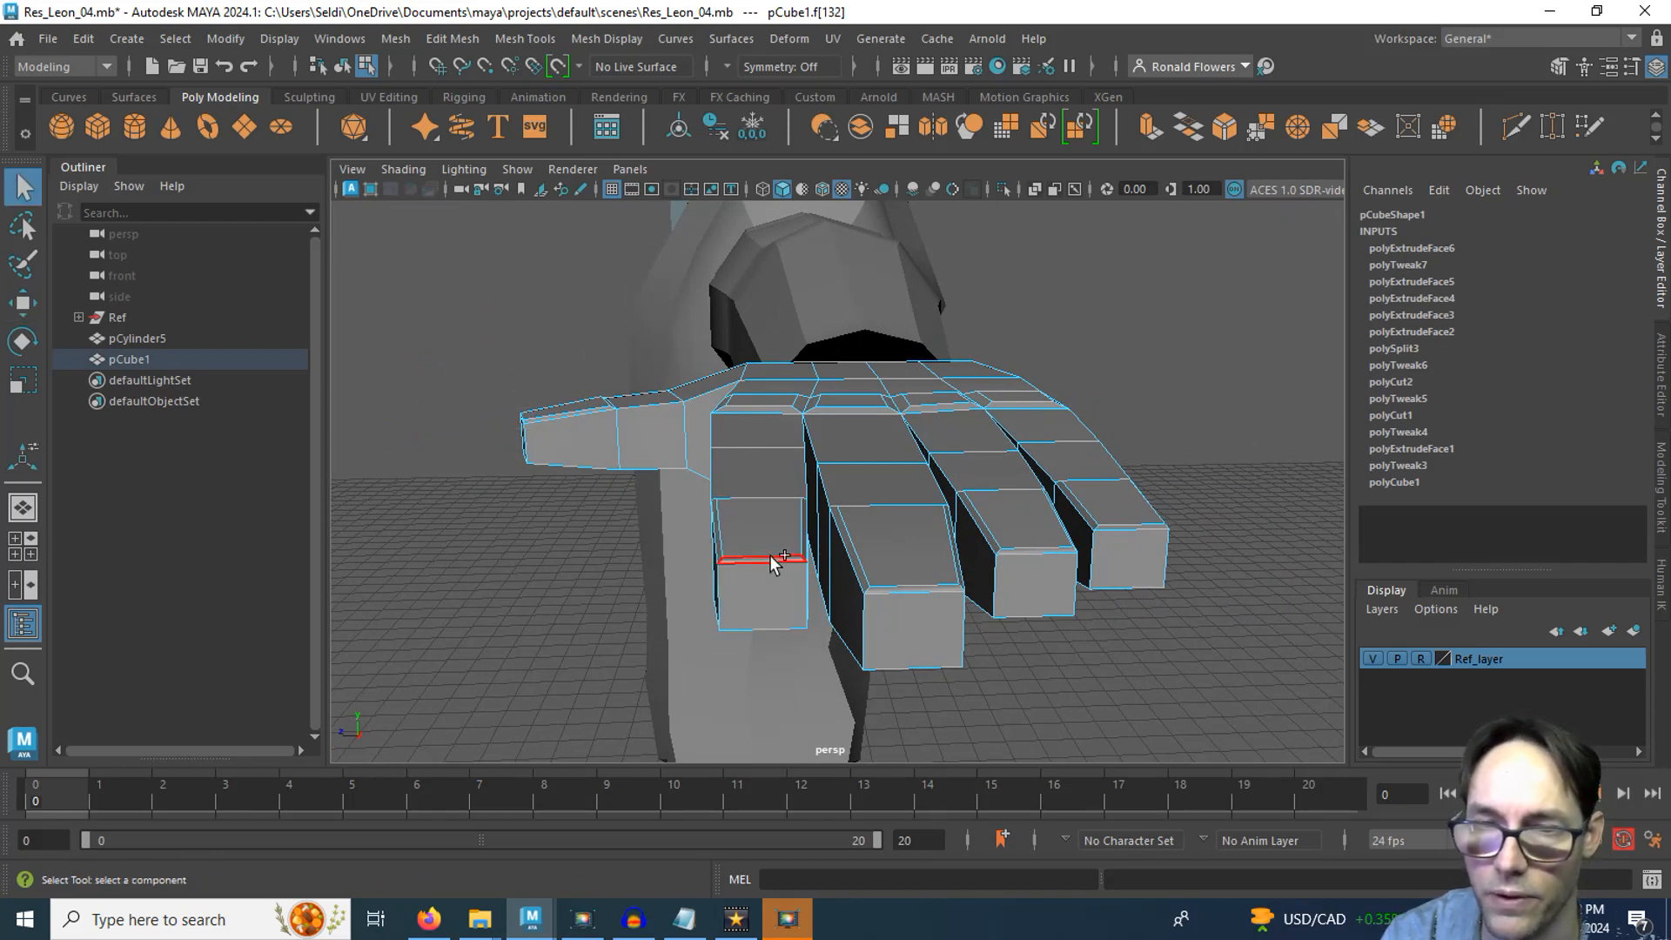
pyautogui.keyDown('shift'); pyautogui.click(772, 559); pyautogui.keyUp('shift')
pyautogui.keyDown('shift'); pyautogui.click(921, 589); pyautogui.keyUp('shift')
pyautogui.keyDown('shift'); pyautogui.click(1044, 551); pyautogui.keyUp('shift')
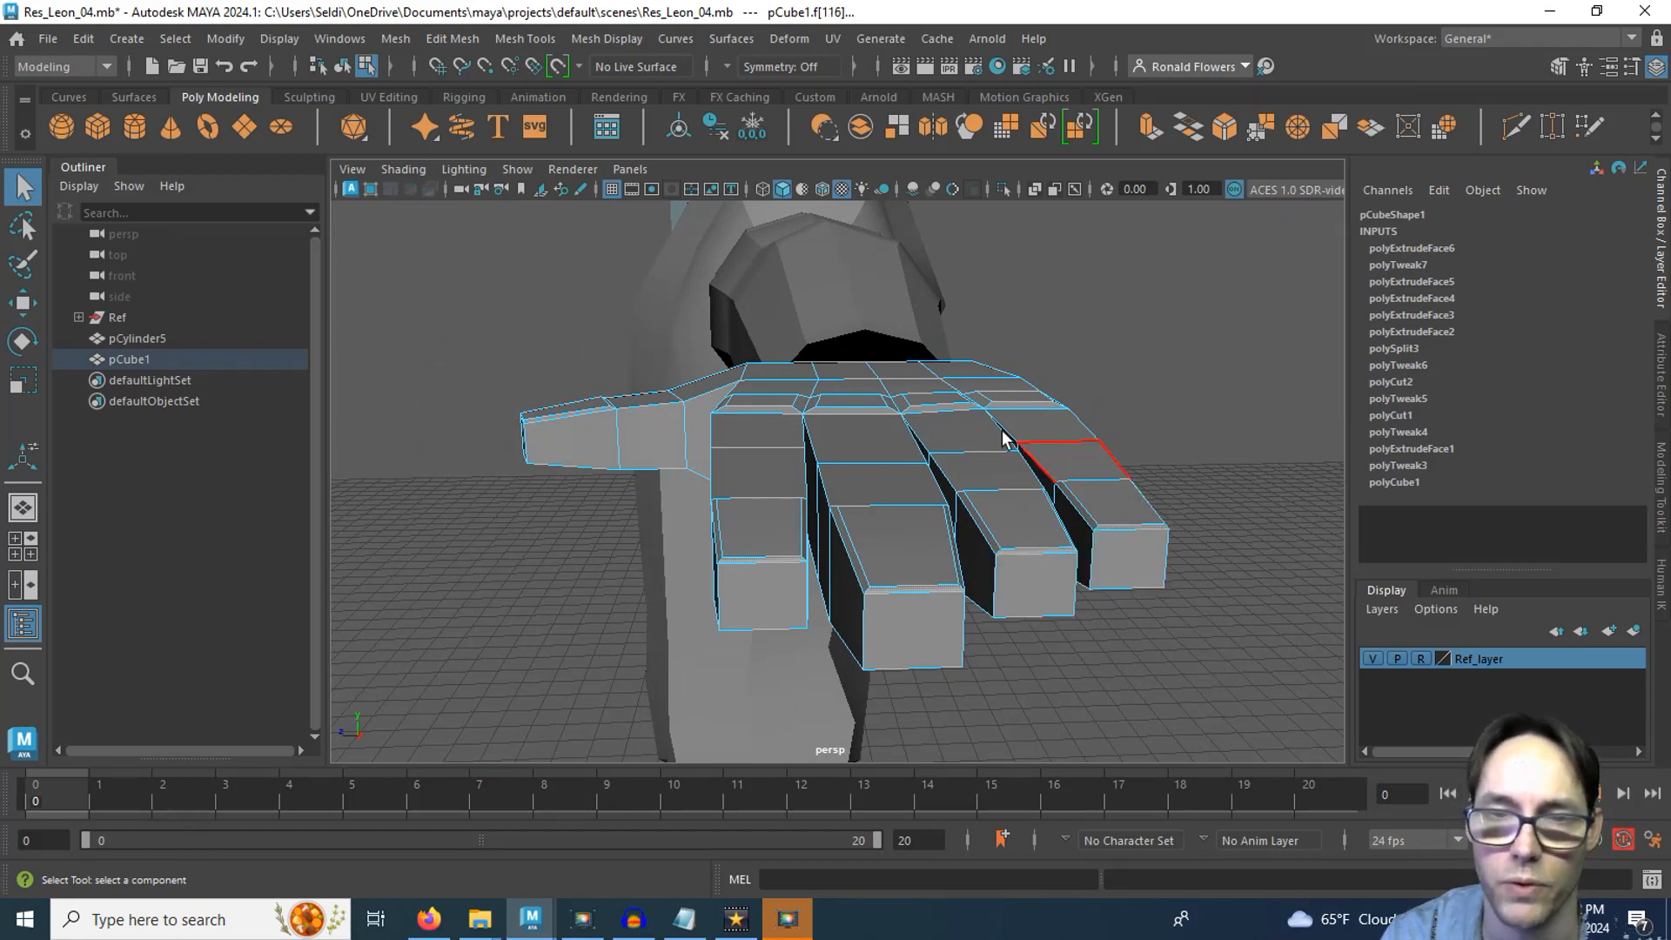
# Extrude the selected front nail faces of the thumb and fingers outward, with a local translate Z of about 0.134
pyautogui.keyDown('alt'); pyautogui.moveTo(542, 608); pyautogui.dragTo(674, 609); pyautogui.keyUp('alt')
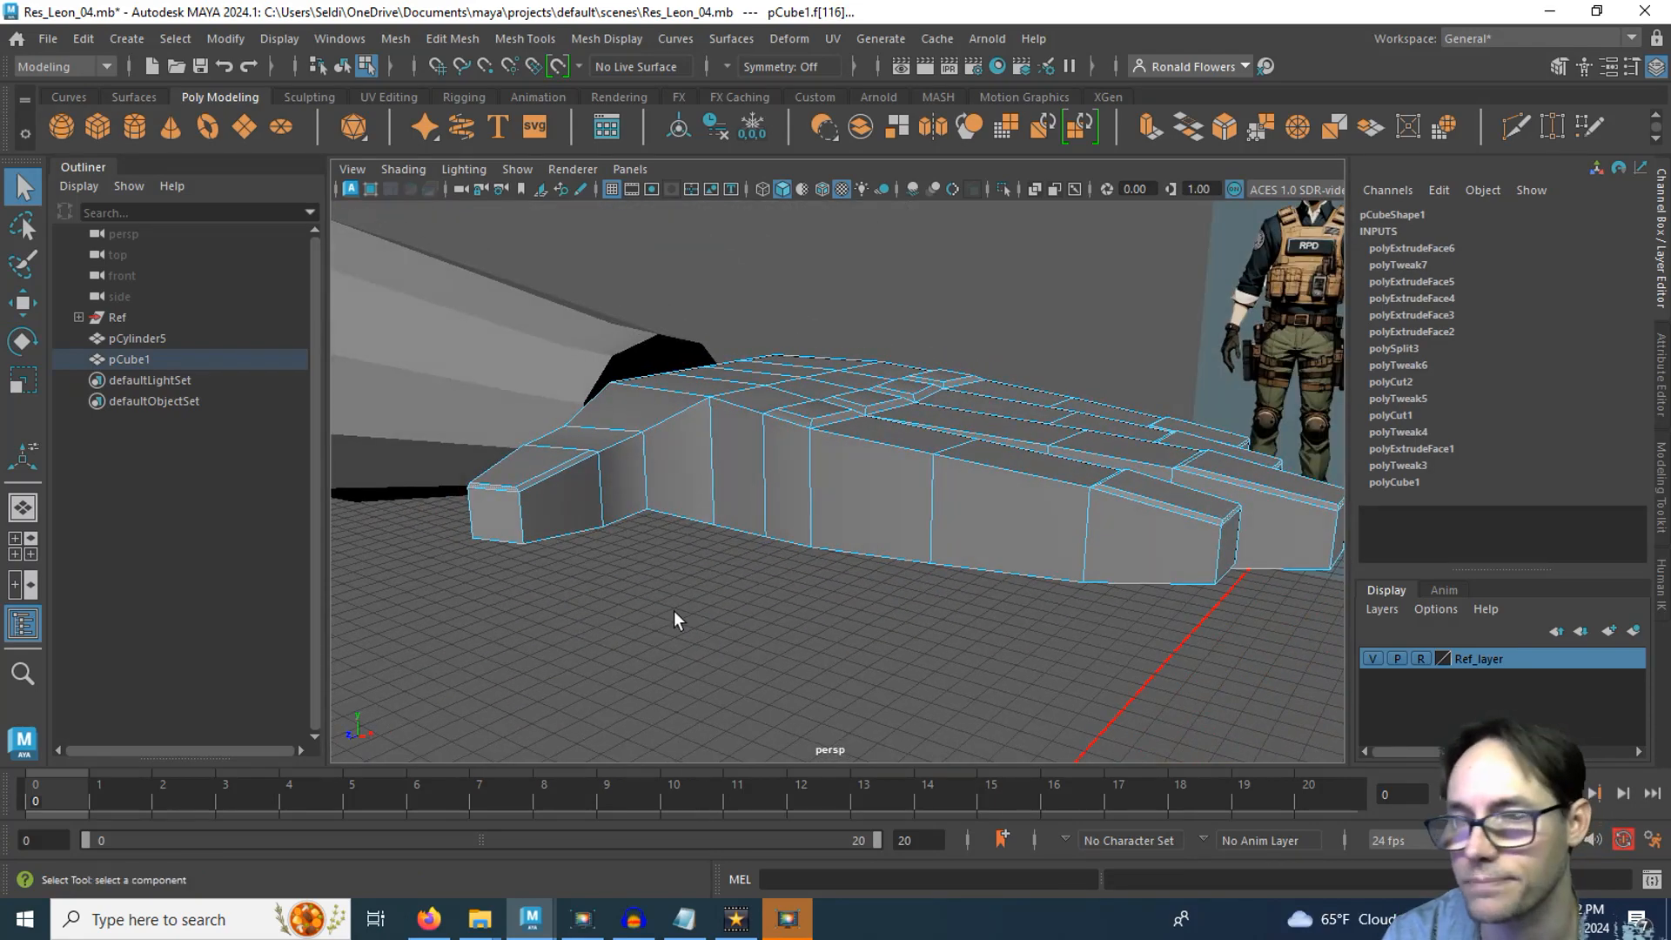
pyautogui.scroll(-2, 750, 661)
pyautogui.keyDown('alt'); pyautogui.moveTo(796, 640); pyautogui.dragTo(739, 677, button='middle'); pyautogui.keyUp('alt')
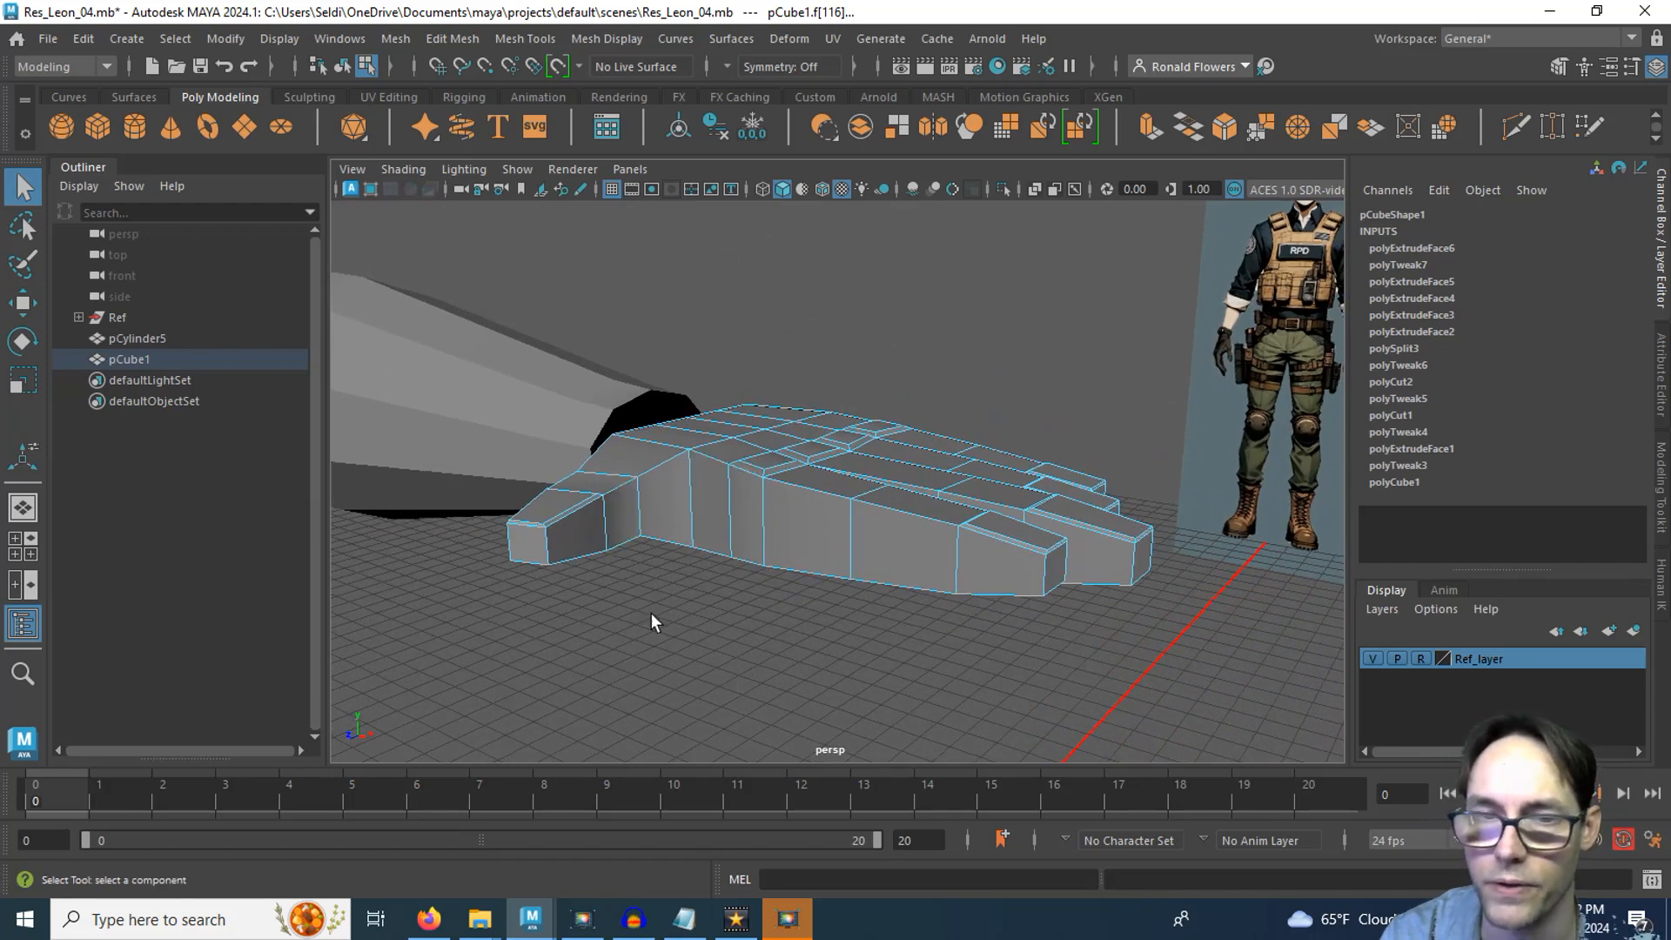
pyautogui.click(1151, 129)
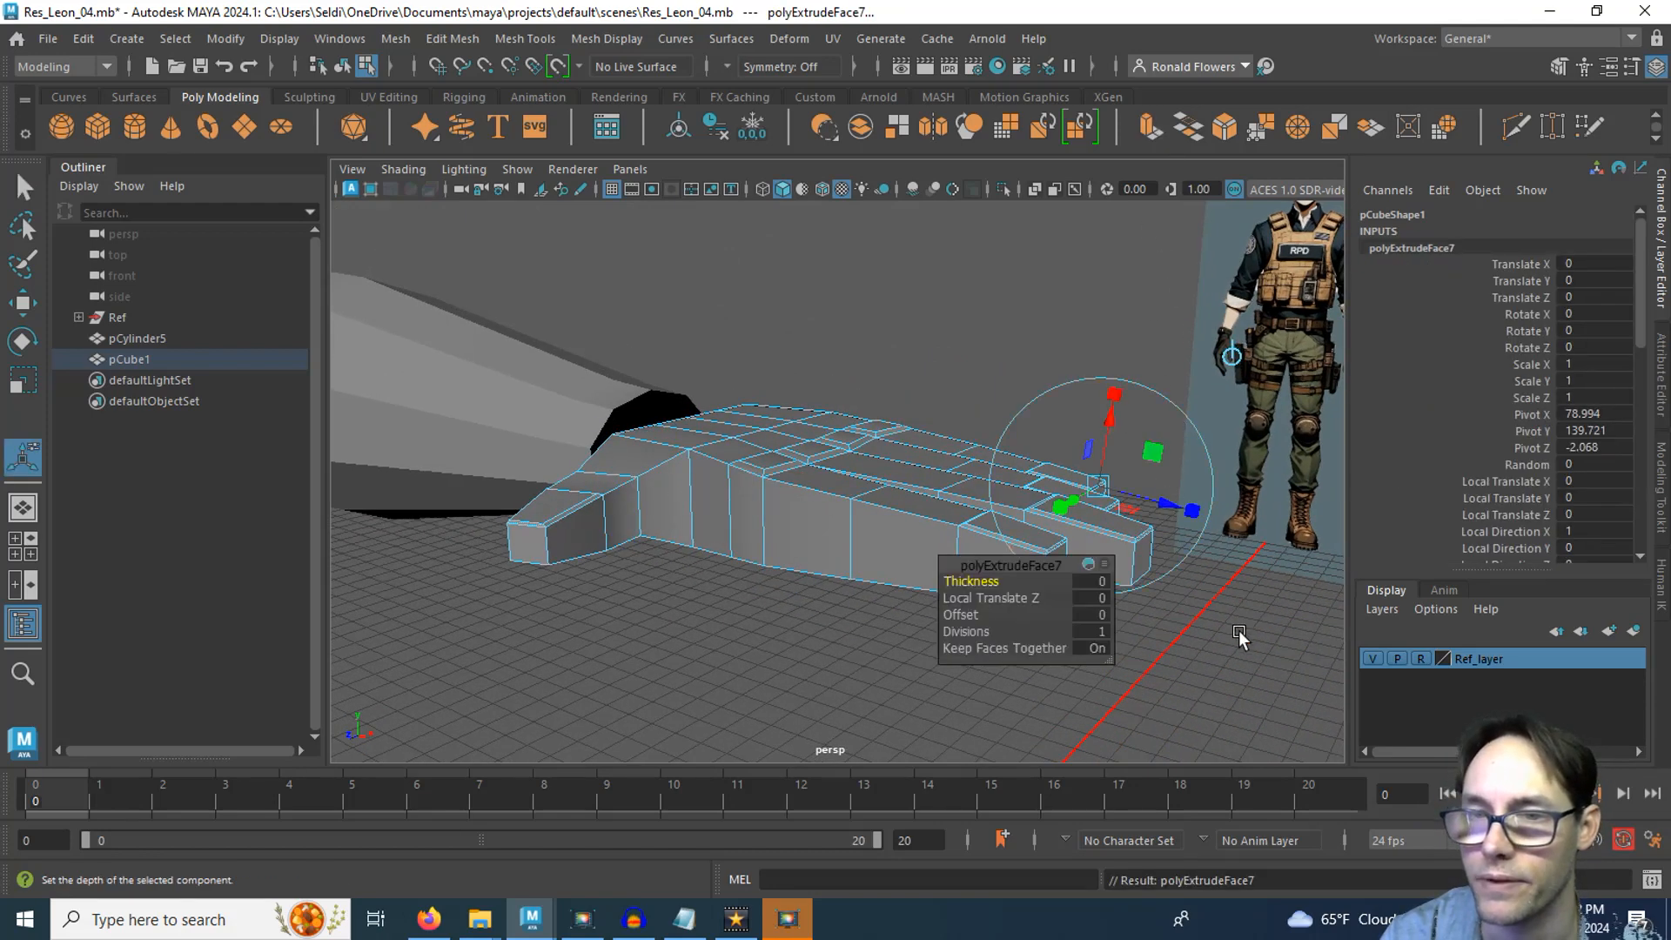
pyautogui.keyDown('alt'); pyautogui.moveTo(1240, 635); pyautogui.dragTo(1195, 649); pyautogui.keyUp('alt')
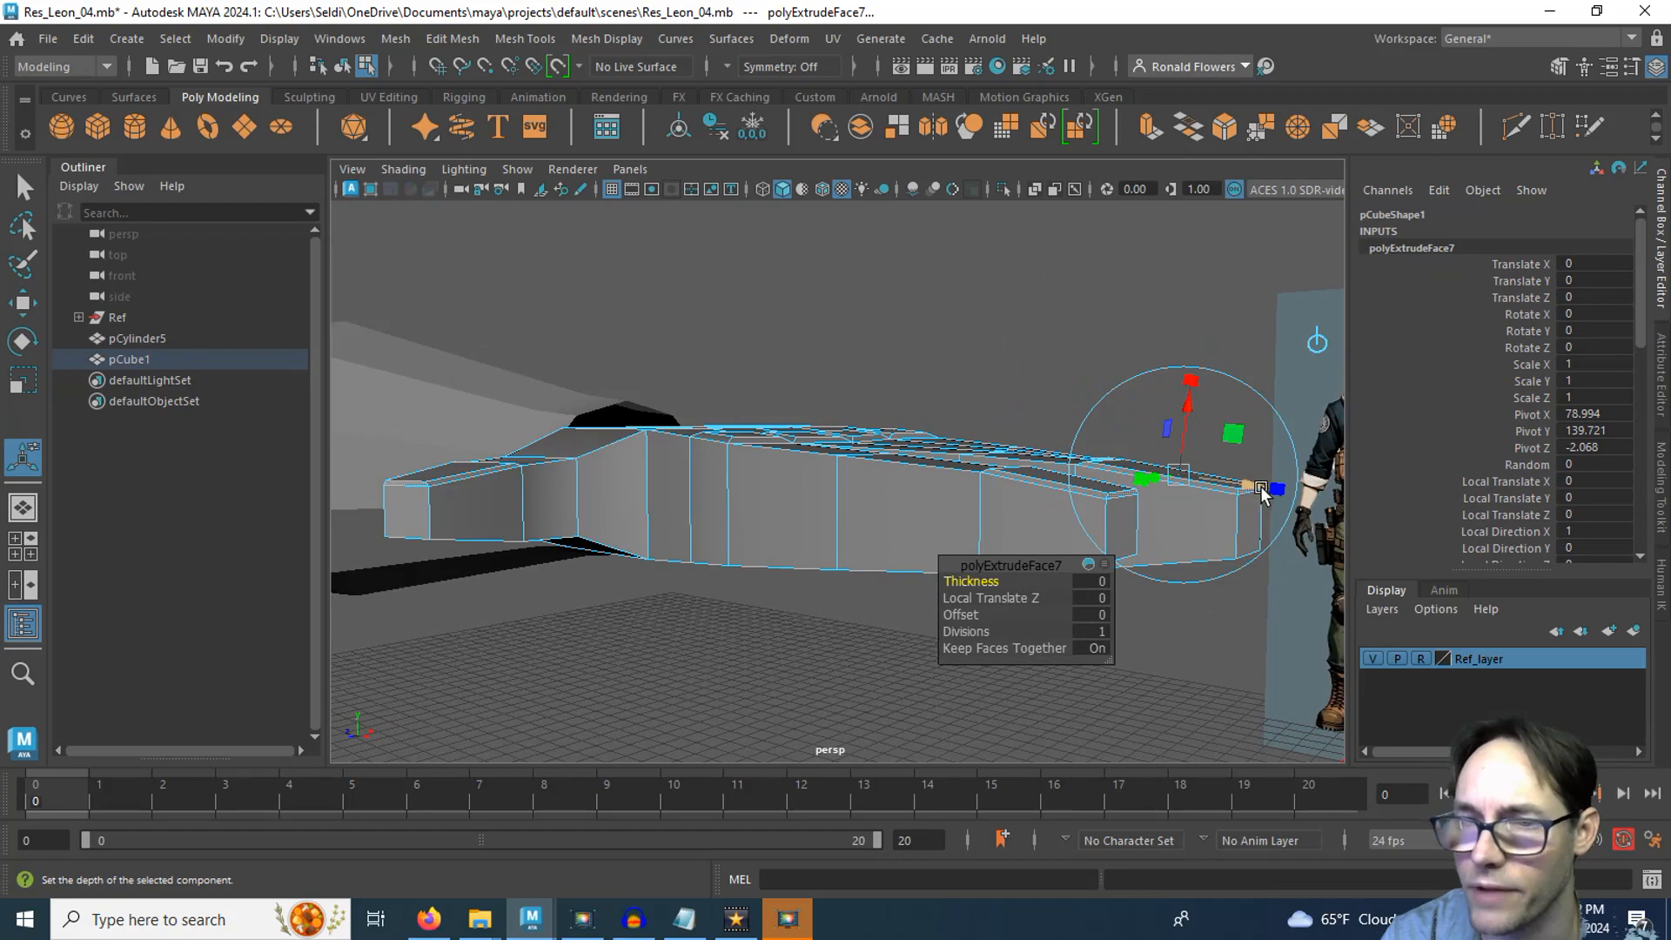
pyautogui.moveTo(1249, 489); pyautogui.dragTo(1253, 489)
# Reduce the nail extrusion's local translate Z to about 0.069
pyautogui.keyDown('alt'); pyautogui.moveTo(1279, 640); pyautogui.dragTo(1019, 599); pyautogui.keyUp('alt')
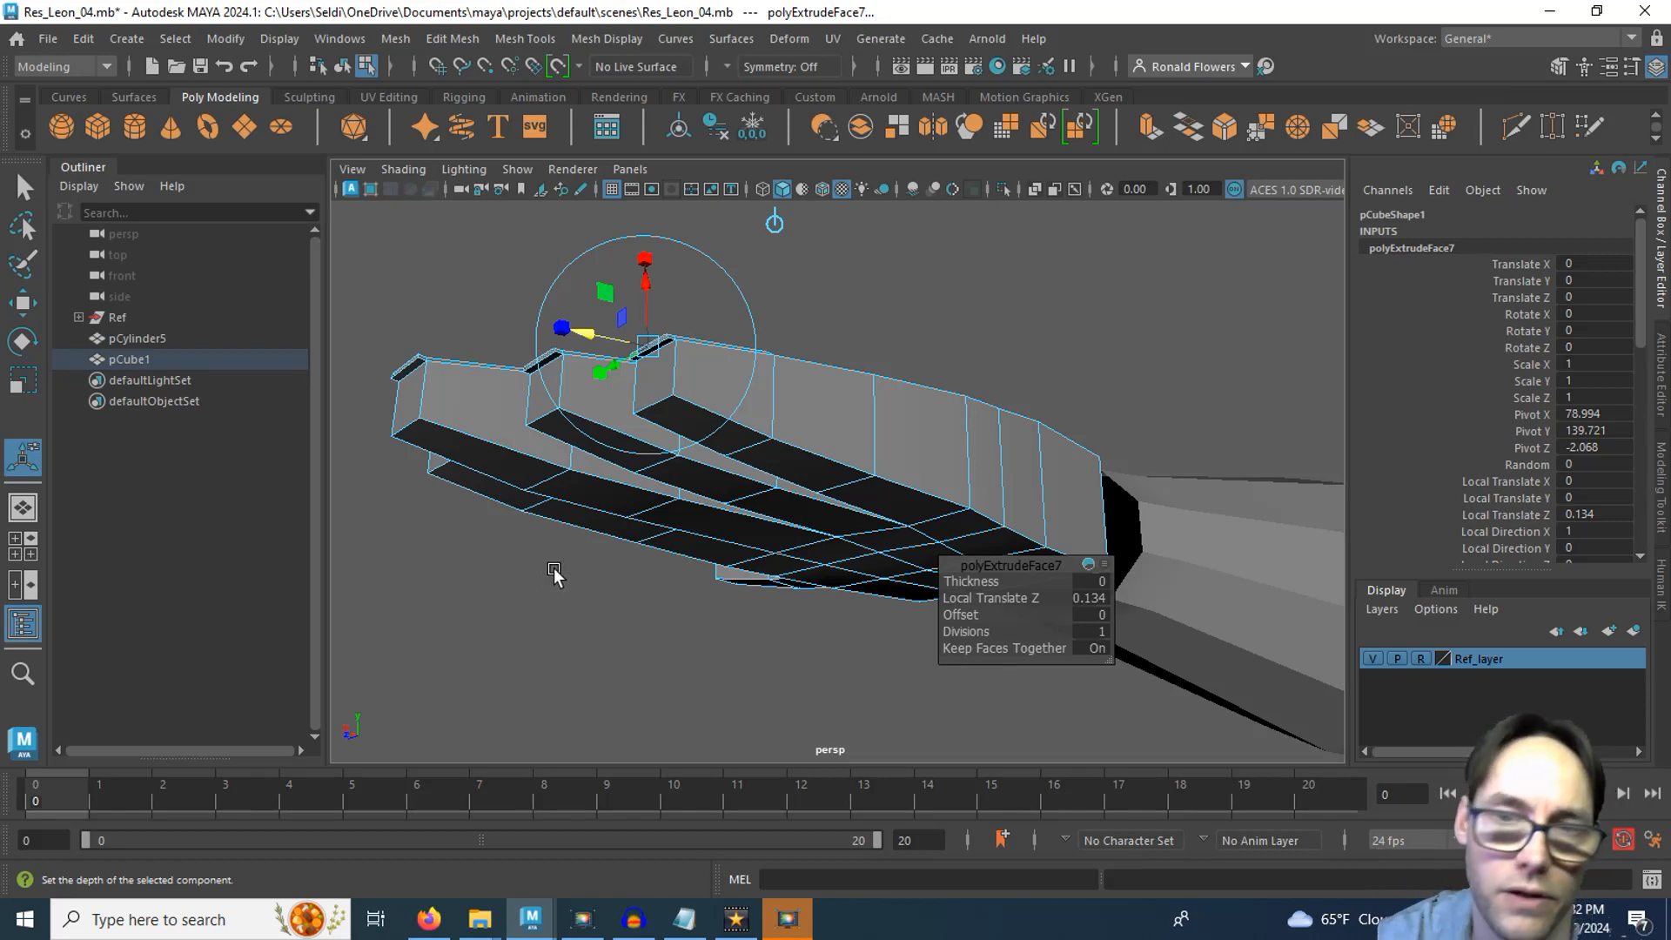
pyautogui.keyDown('alt'); pyautogui.moveTo(565, 561); pyautogui.dragTo(846, 640); pyautogui.keyUp('alt')
pyautogui.keyDown('alt'); pyautogui.moveTo(845, 640); pyautogui.dragTo(537, 583, button='middle'); pyautogui.keyUp('alt')
pyautogui.keyDown('alt'); pyautogui.moveTo(537, 582); pyautogui.dragTo(601, 600); pyautogui.keyUp('alt')
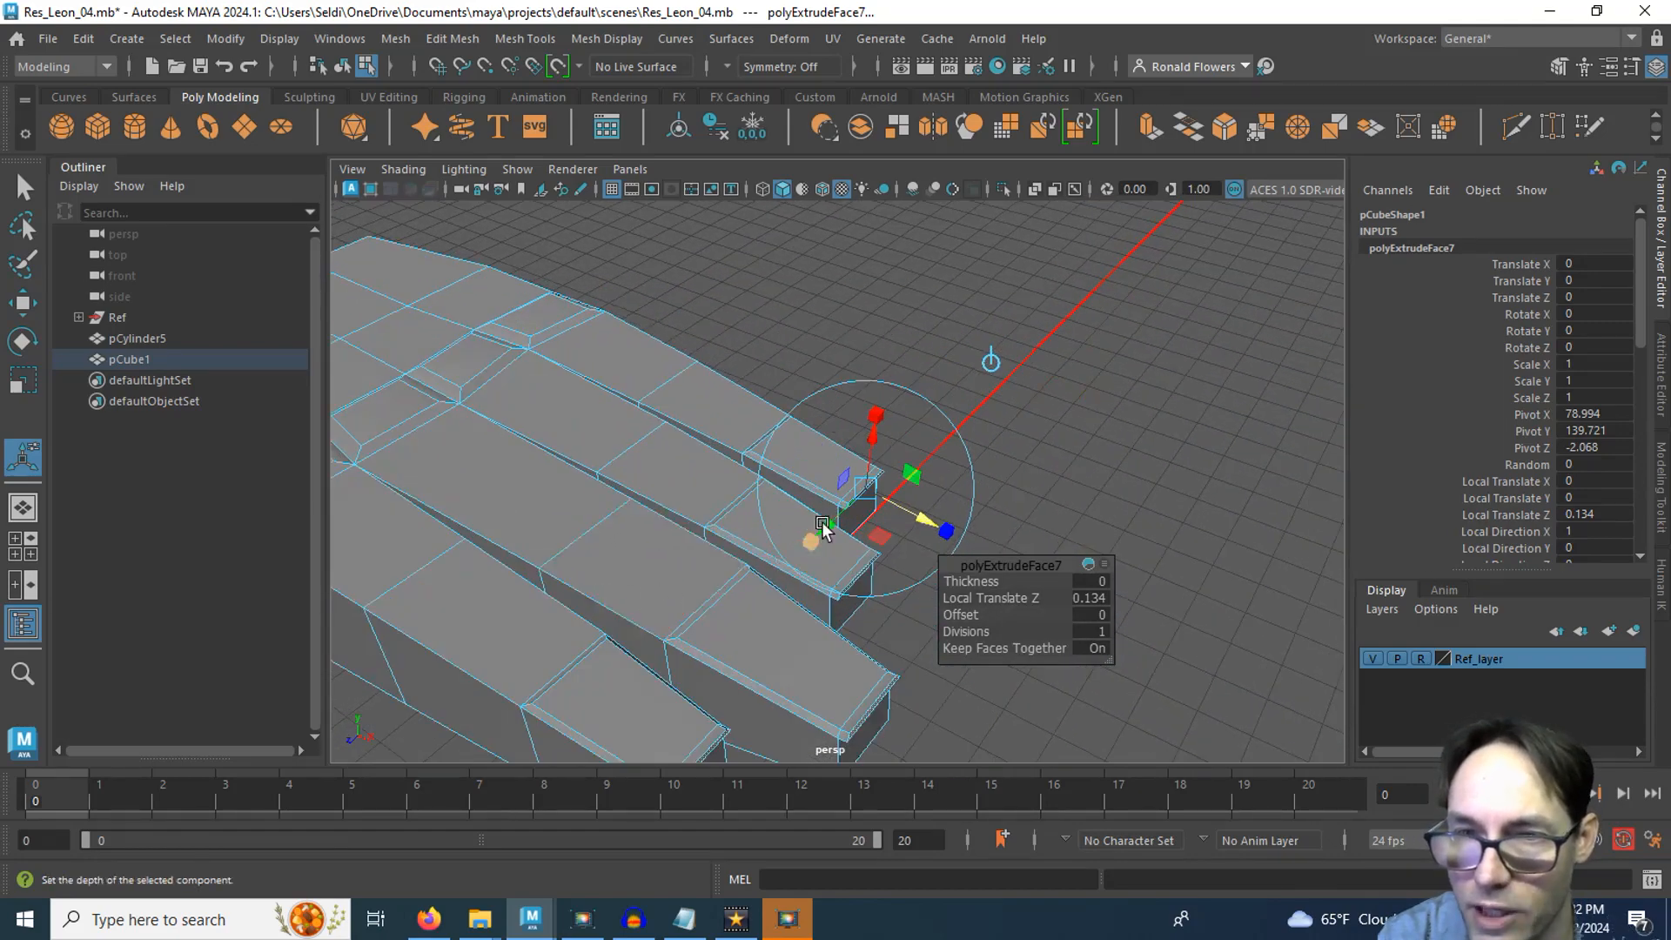
pyautogui.moveTo(918, 520); pyautogui.dragTo(914, 520)
pyautogui.scroll(-5, 739, 586)
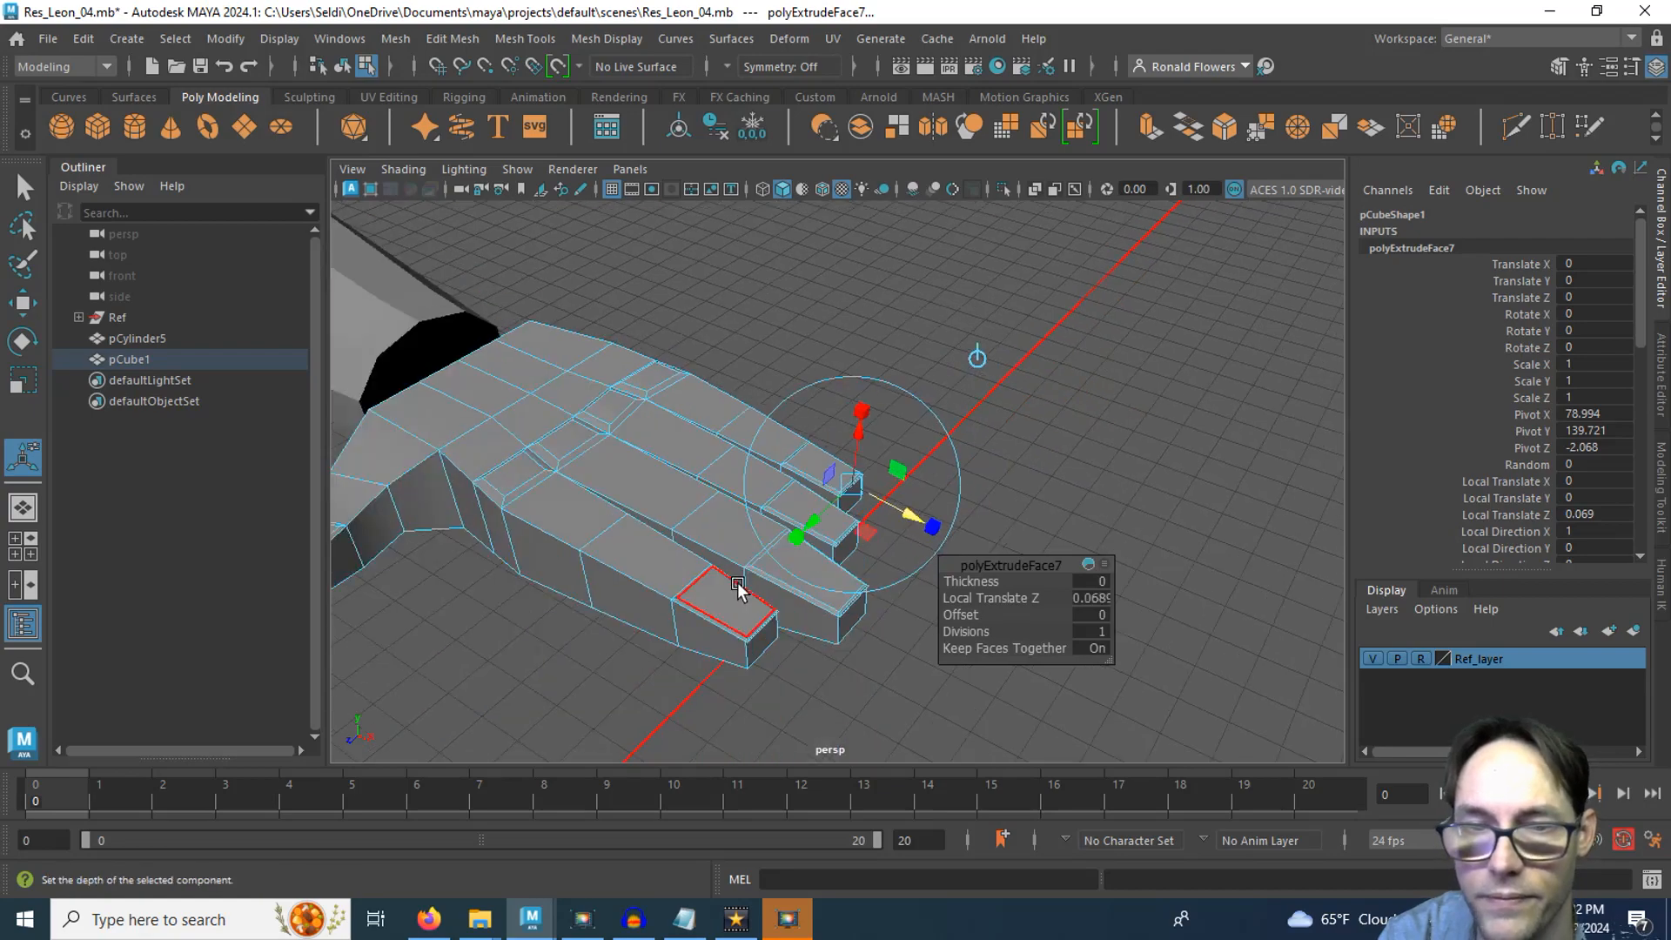
pyautogui.keyDown('alt'); pyautogui.moveTo(560, 664); pyautogui.dragTo(785, 656, button='middle'); pyautogui.keyUp('alt')
pyautogui.keyDown('alt'); pyautogui.moveTo(786, 657); pyautogui.dragTo(752, 536); pyautogui.keyUp('alt')
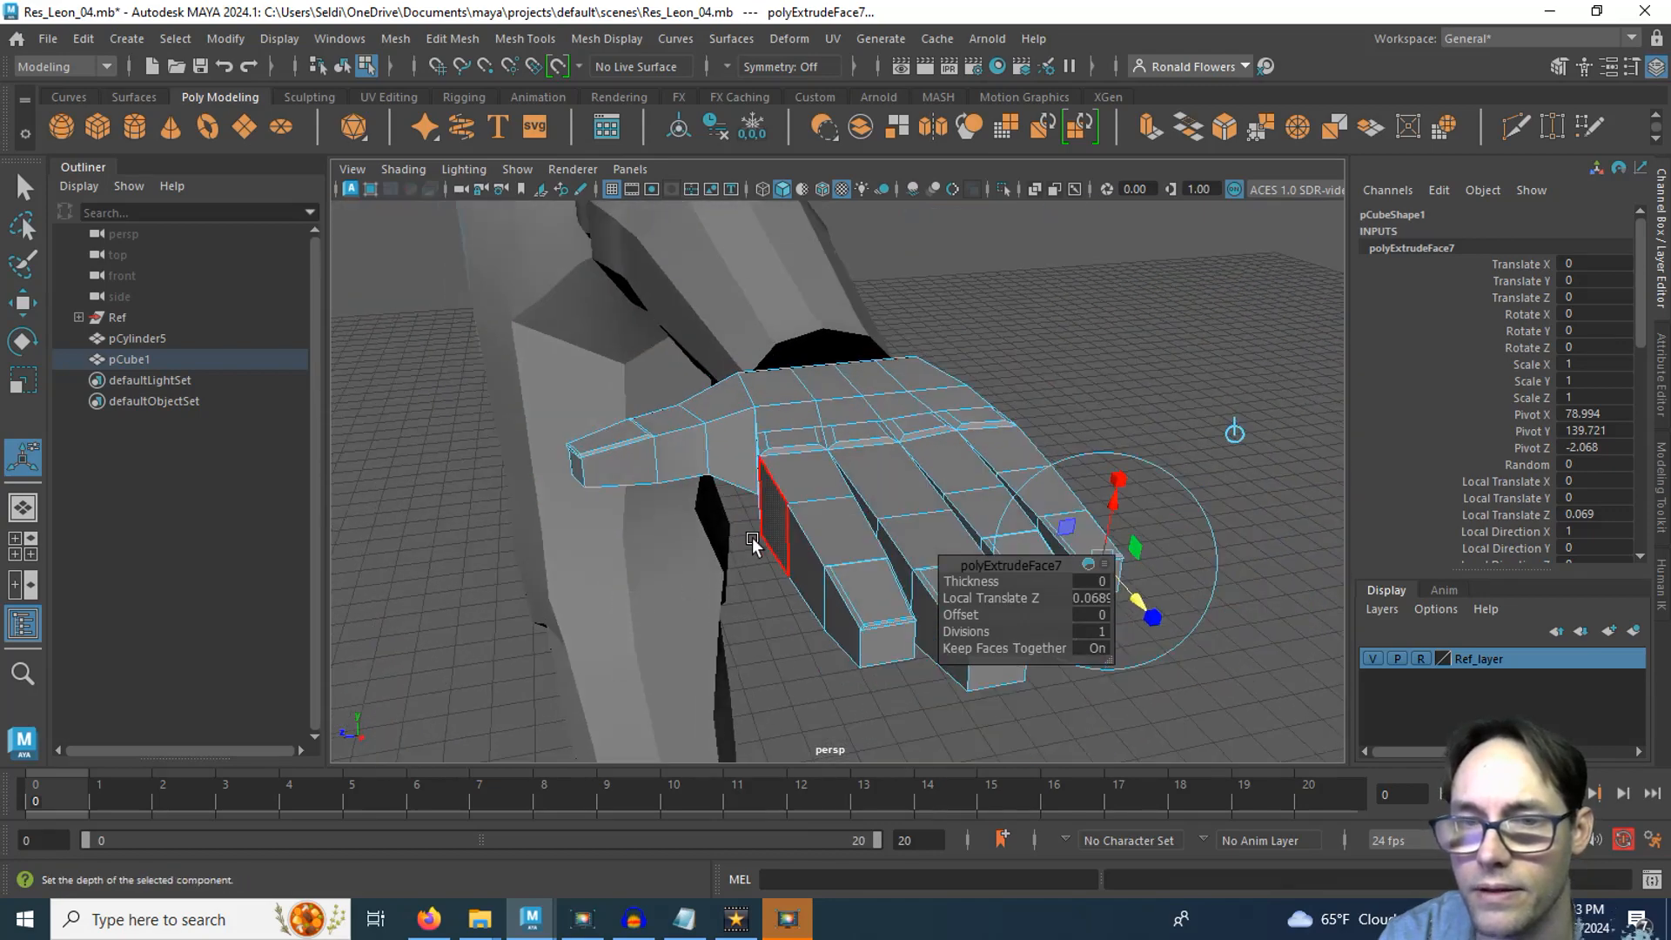
# Return the hand to object mode, turn on its smooth mesh preview and deselect it to examine the shape
pyautogui.moveTo(792, 383); pyautogui.dragTo(892, 269, button='right')
pyautogui.keyDown('alt'); pyautogui.moveTo(722, 651); pyautogui.dragTo(781, 649); pyautogui.keyUp('alt')
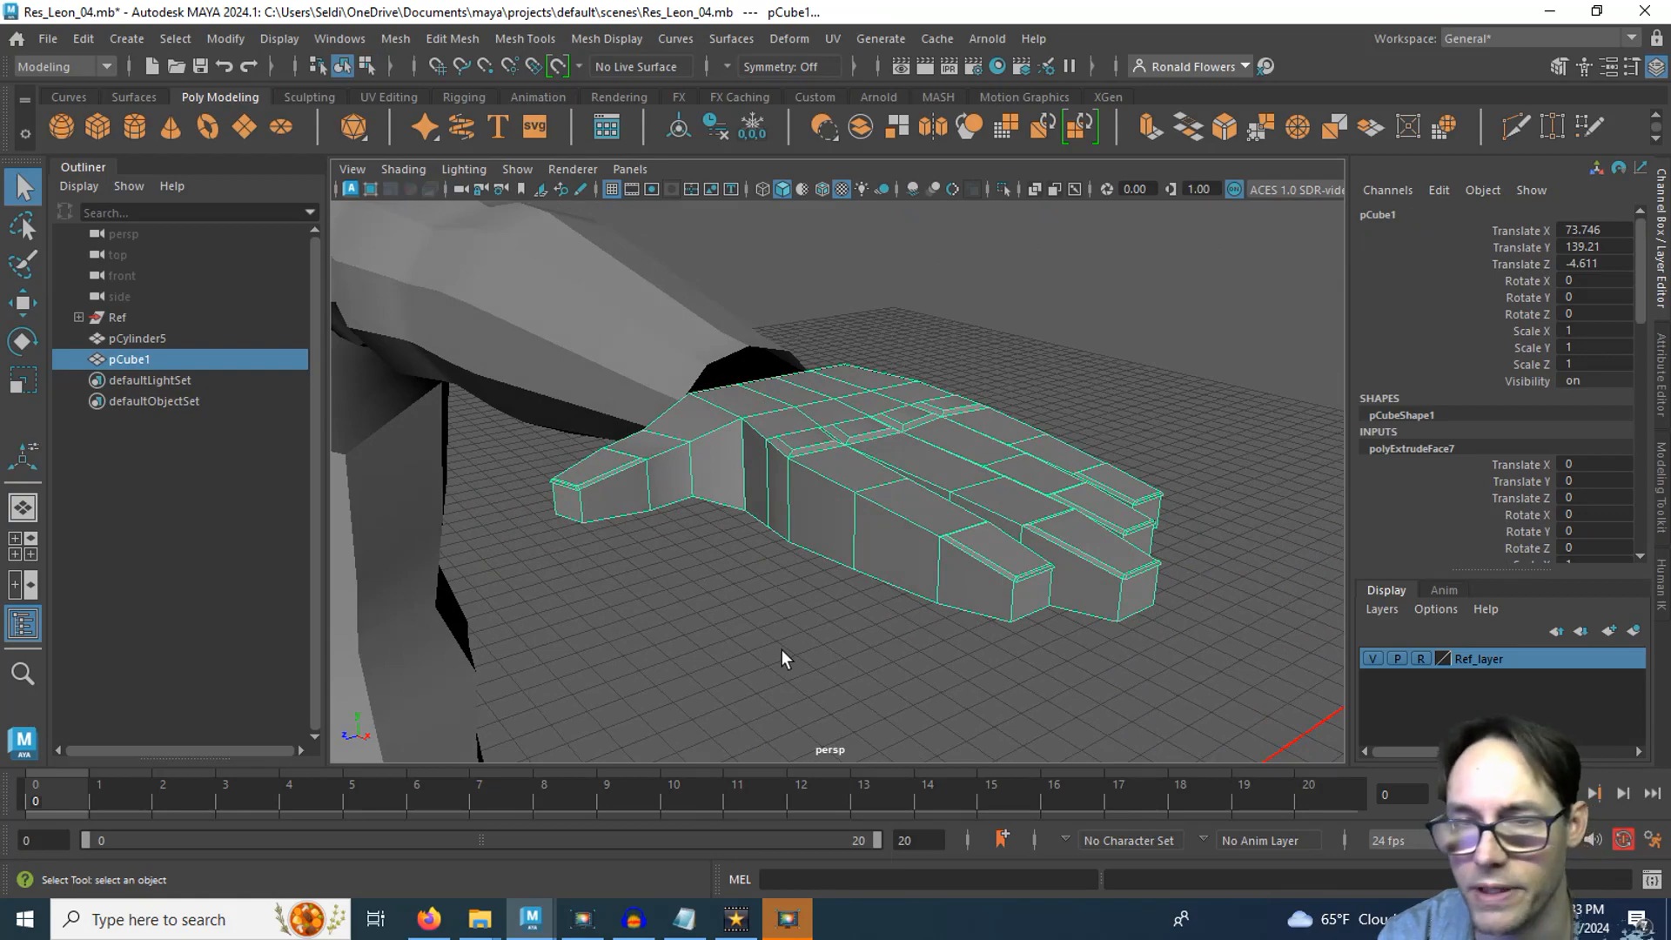
pyautogui.press('3')
pyautogui.click(792, 634)
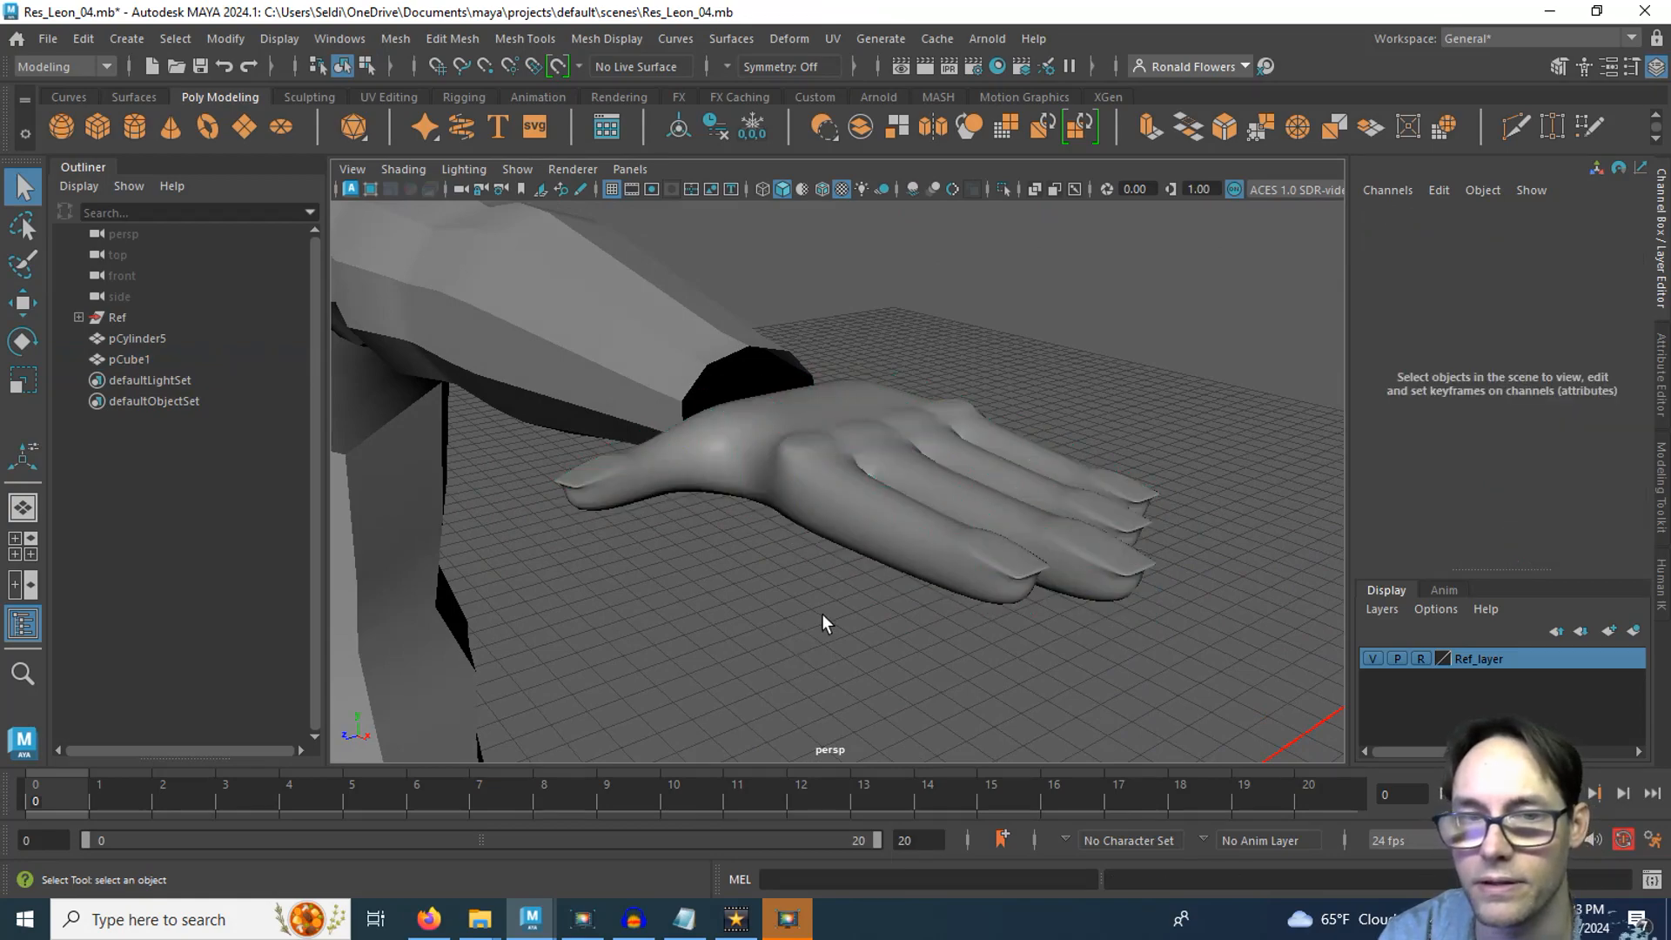
pyautogui.keyDown('alt'); pyautogui.moveTo(822, 615); pyautogui.dragTo(931, 535); pyautogui.keyUp('alt')
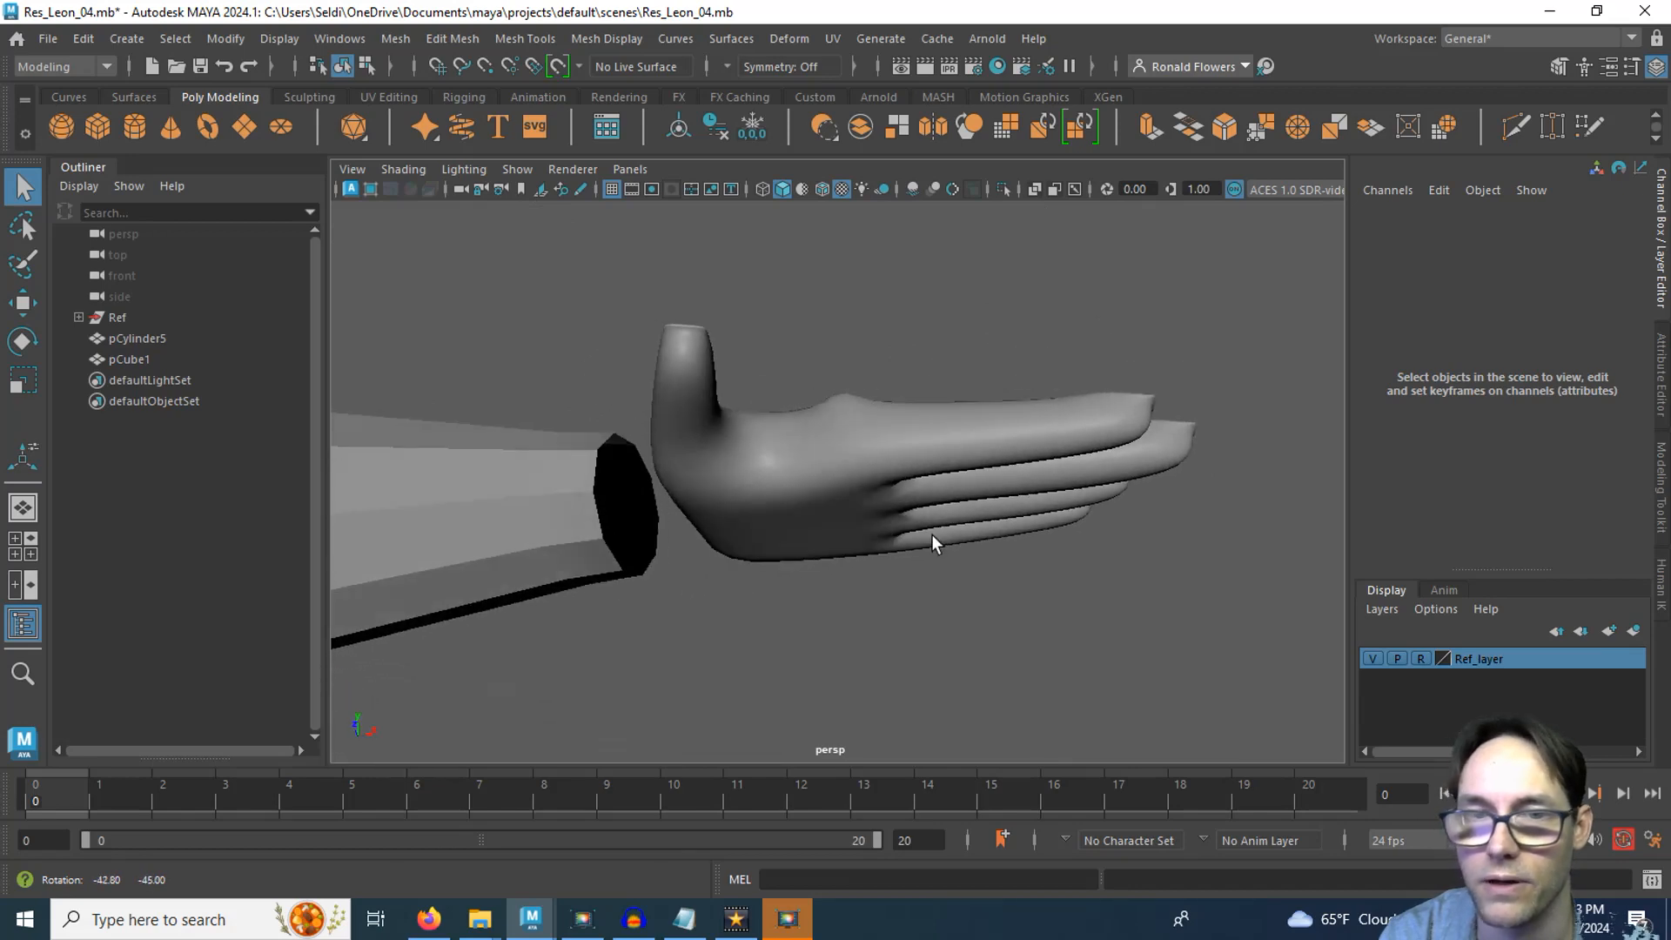
# Switch the smoothed hand to face selection and select the narrow front face of the thumb nail
pyautogui.scroll(3, 861, 492)
pyautogui.keyDown('alt'); pyautogui.moveTo(862, 493); pyautogui.dragTo(992, 467); pyautogui.keyUp('alt')
pyautogui.click(825, 518)
pyautogui.scroll(2, 909, 502)
pyautogui.keyDown('alt'); pyautogui.moveTo(992, 467); pyautogui.dragTo(871, 447, button='middle'); pyautogui.keyUp('alt')
pyautogui.moveTo(912, 346); pyautogui.dragTo(905, 359, button='right')
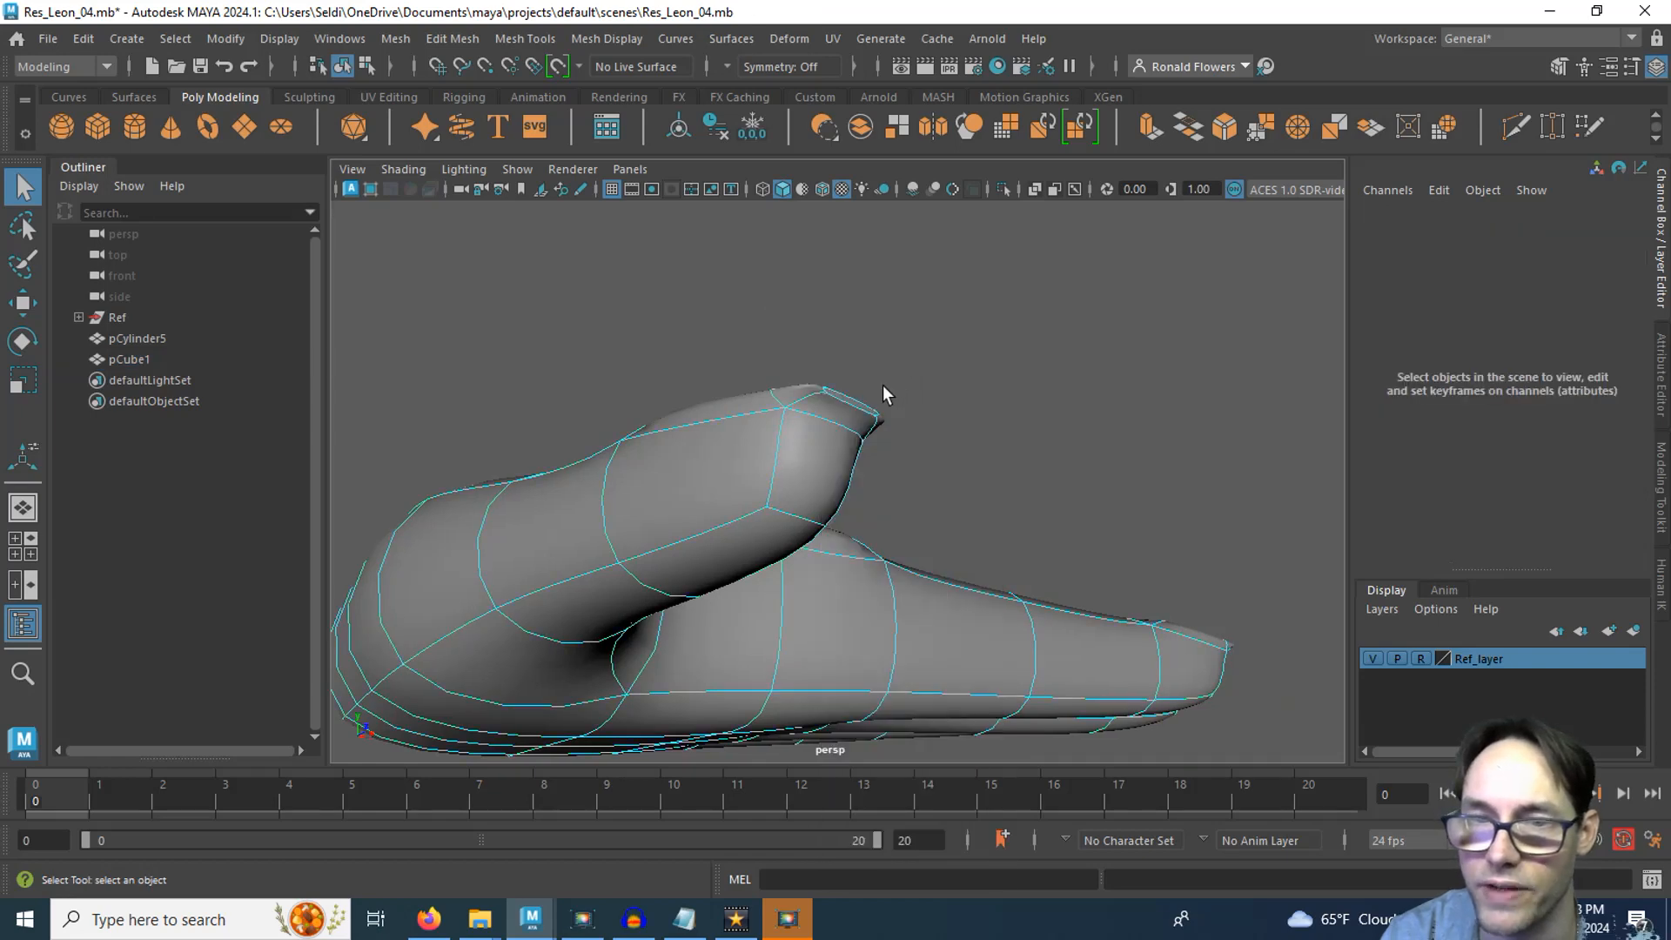
pyautogui.click(856, 424)
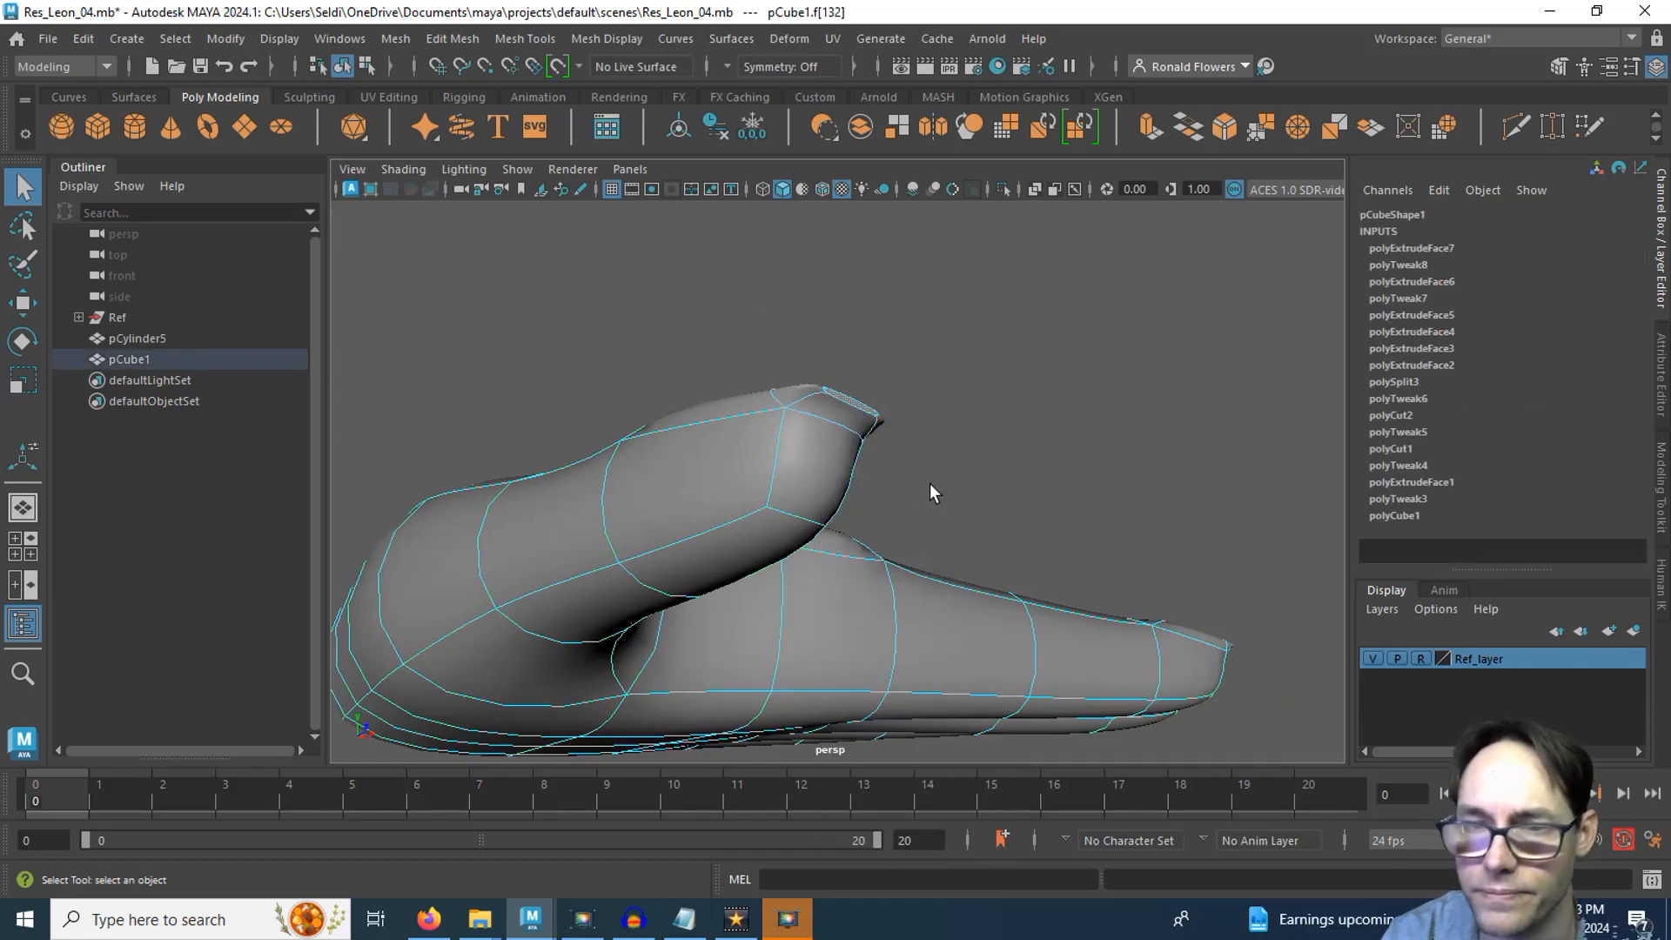
# Set the Move tool's axis orientation to Component and pull the thumb nail's front face slightly inward
pyautogui.moveTo(930, 485)
pyautogui.keyDown('alt'); pyautogui.mouseDown()
pyautogui.moveTo(940, 500)
pyautogui.moveTo(952, 479)
pyautogui.mouseUp(); pyautogui.keyUp('alt')
pyautogui.press('w')
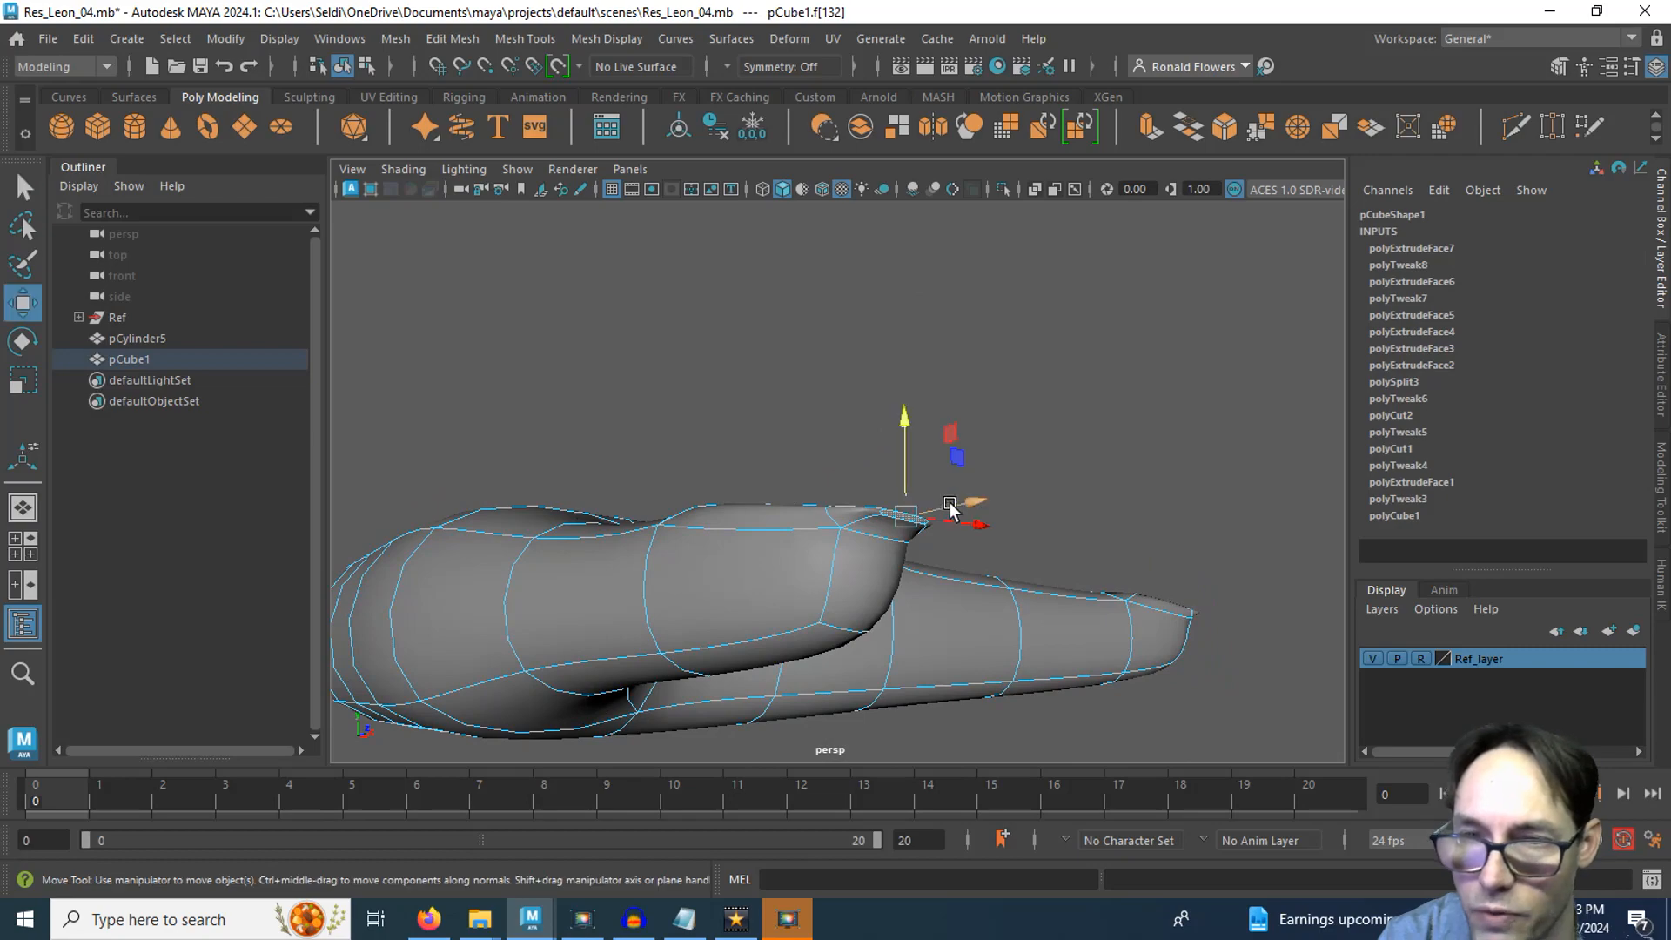
pyautogui.keyDown('alt'); pyautogui.moveTo(985, 579); pyautogui.dragTo(884, 499); pyautogui.keyUp('alt')
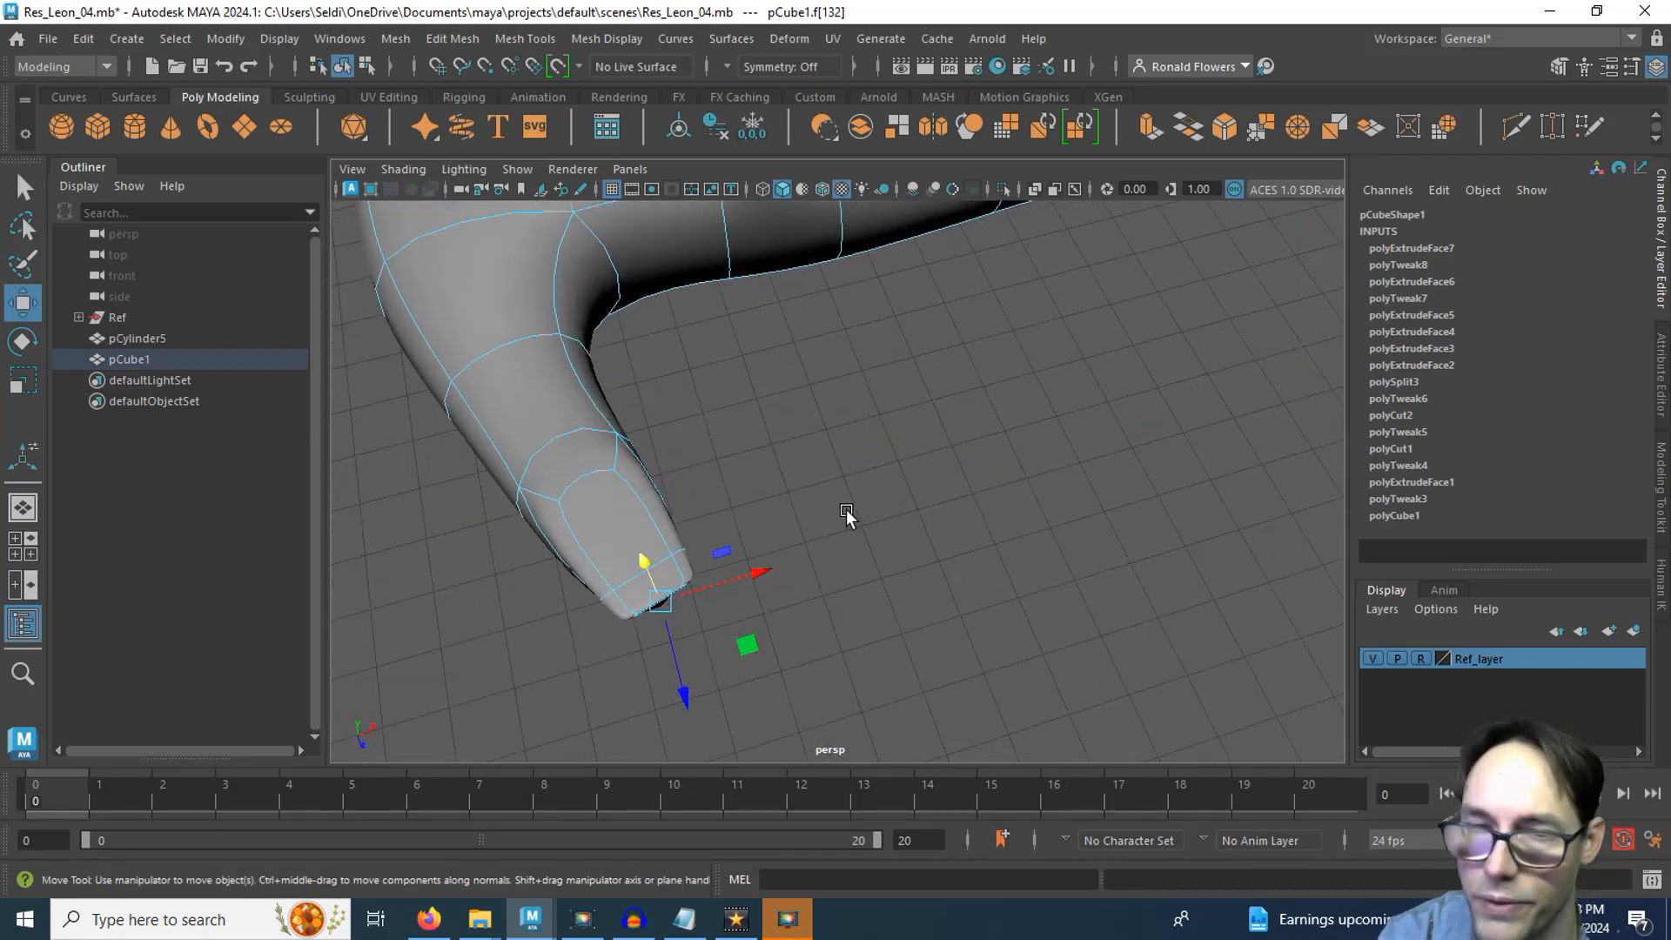
pyautogui.click(844, 510)
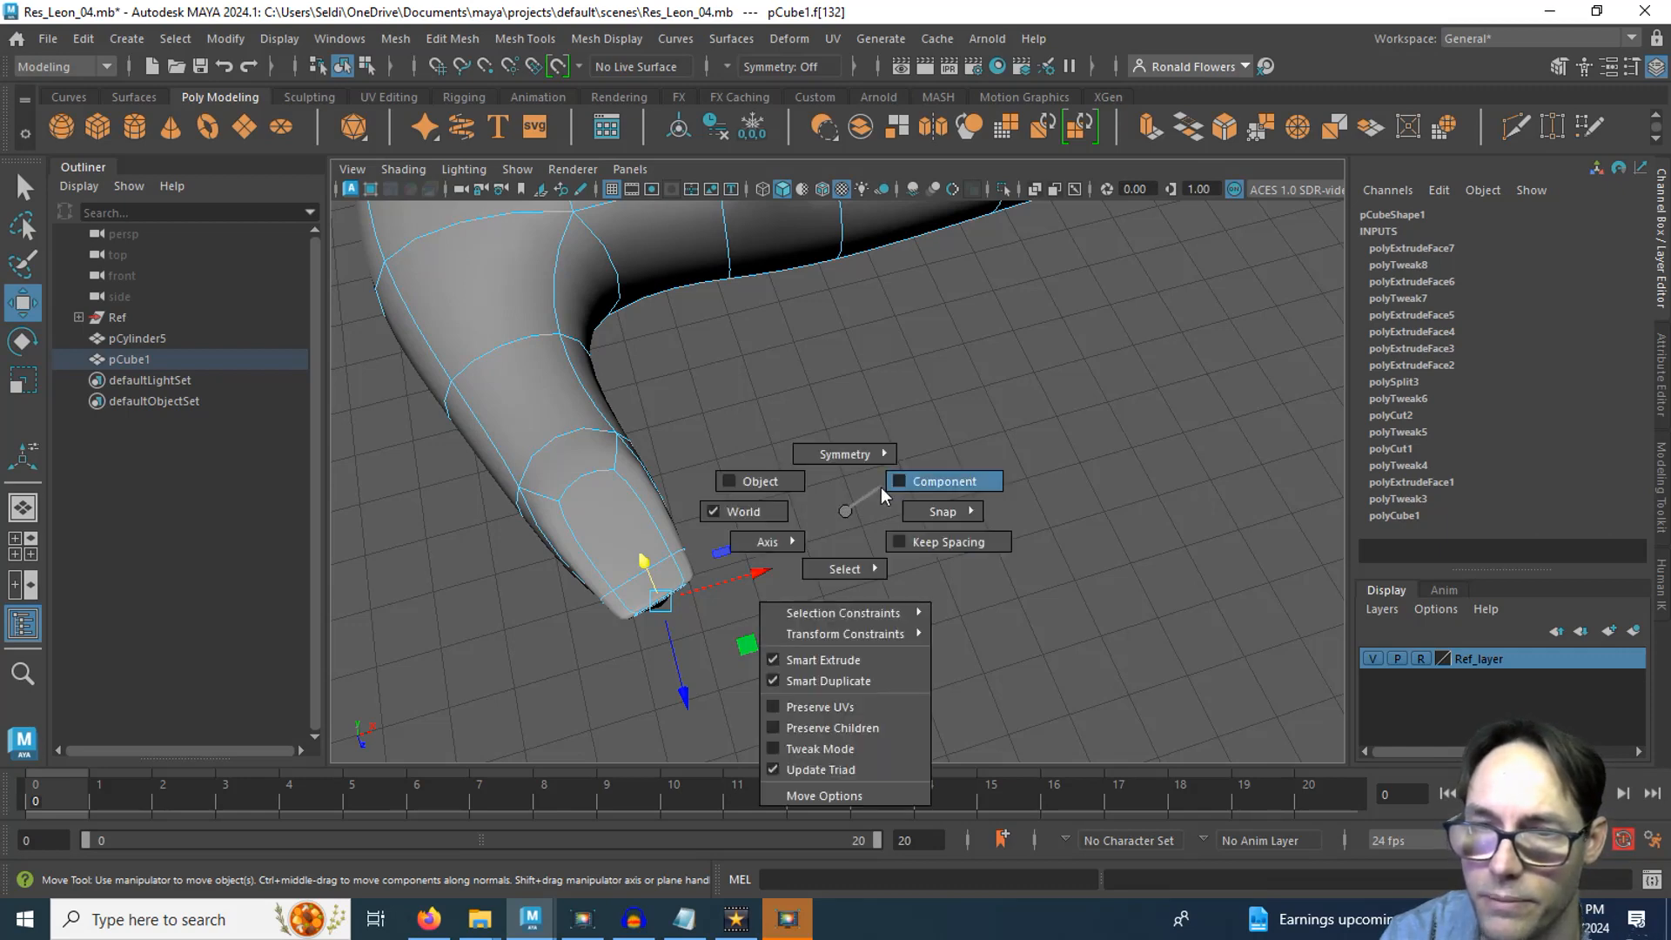
pyautogui.click(881, 487)
pyautogui.keyDown('alt'); pyautogui.moveTo(790, 681); pyautogui.dragTo(865, 592); pyautogui.keyUp('alt')
pyautogui.scroll(2, 865, 593)
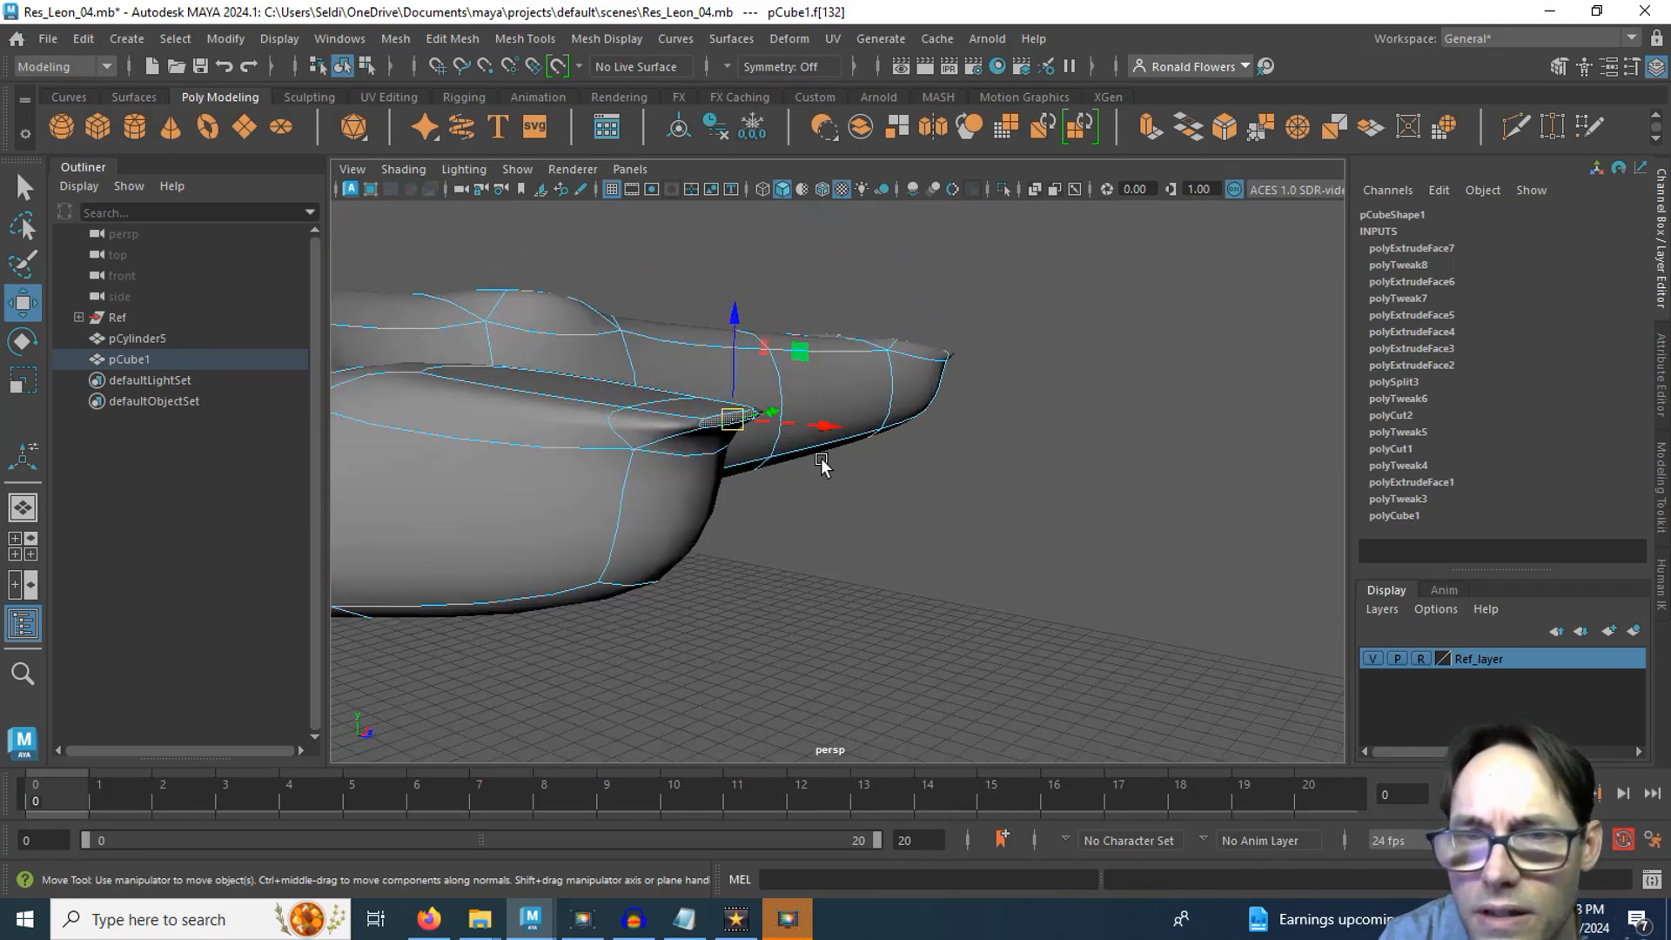
pyautogui.moveTo(817, 425); pyautogui.dragTo(766, 561)
pyautogui.scroll(2, 854, 534)
# Select the narrow front faces of all four finger nails and pull them slightly back toward the fingers
pyautogui.scroll(3, 714, 583)
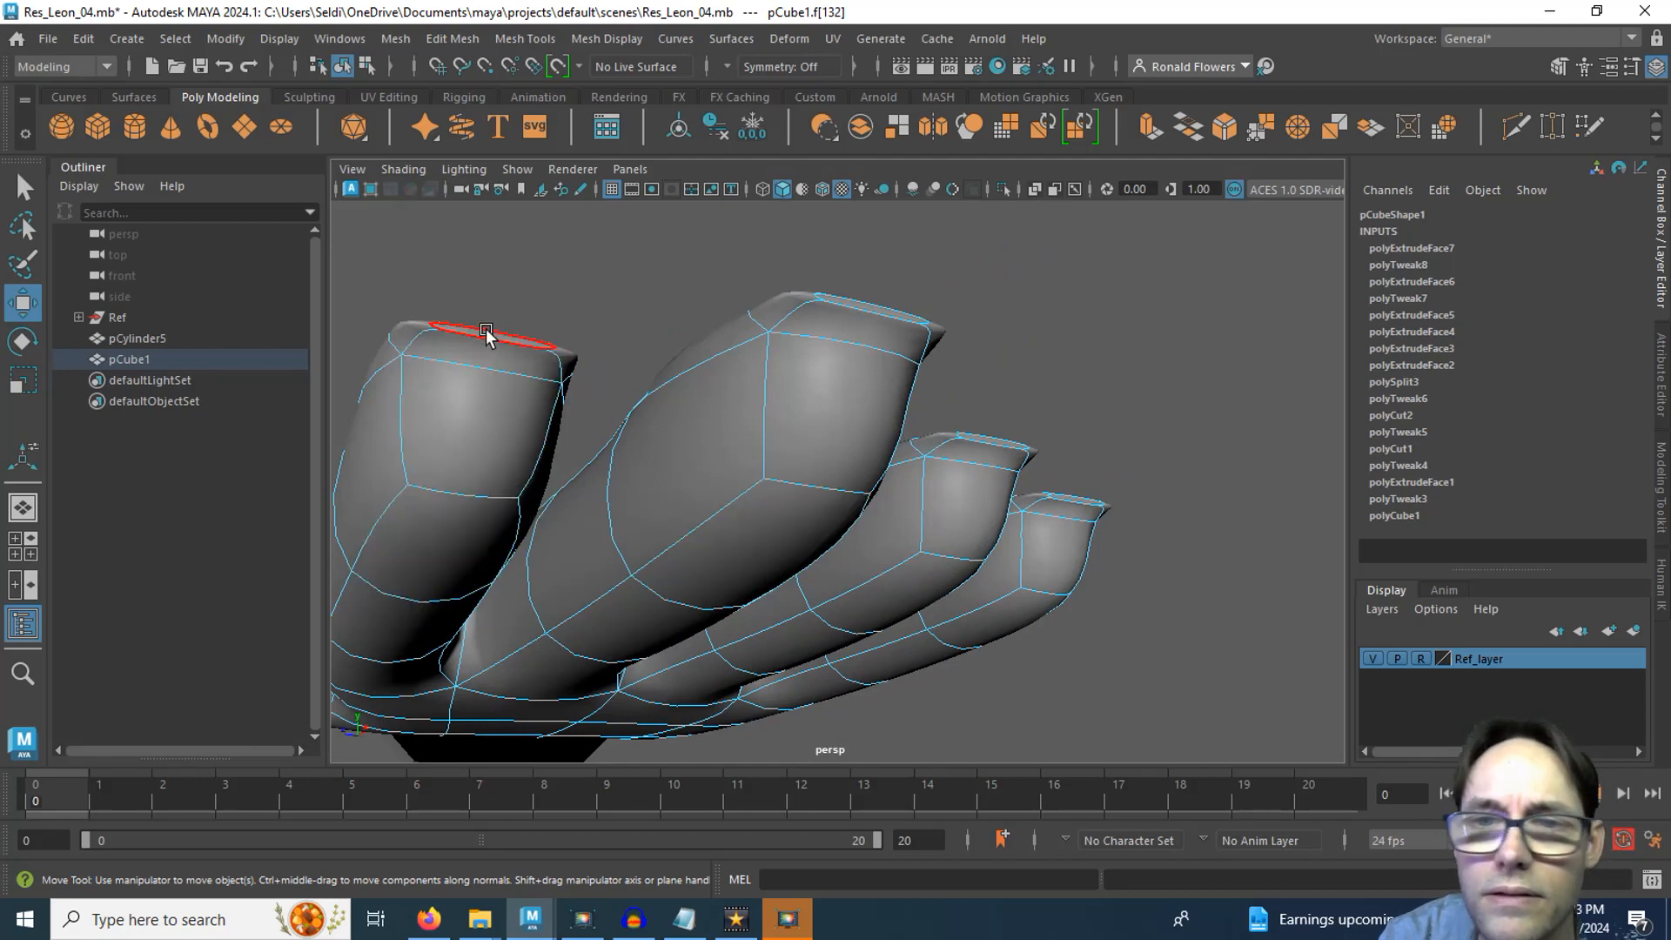
pyautogui.click(513, 333)
pyautogui.press('q')
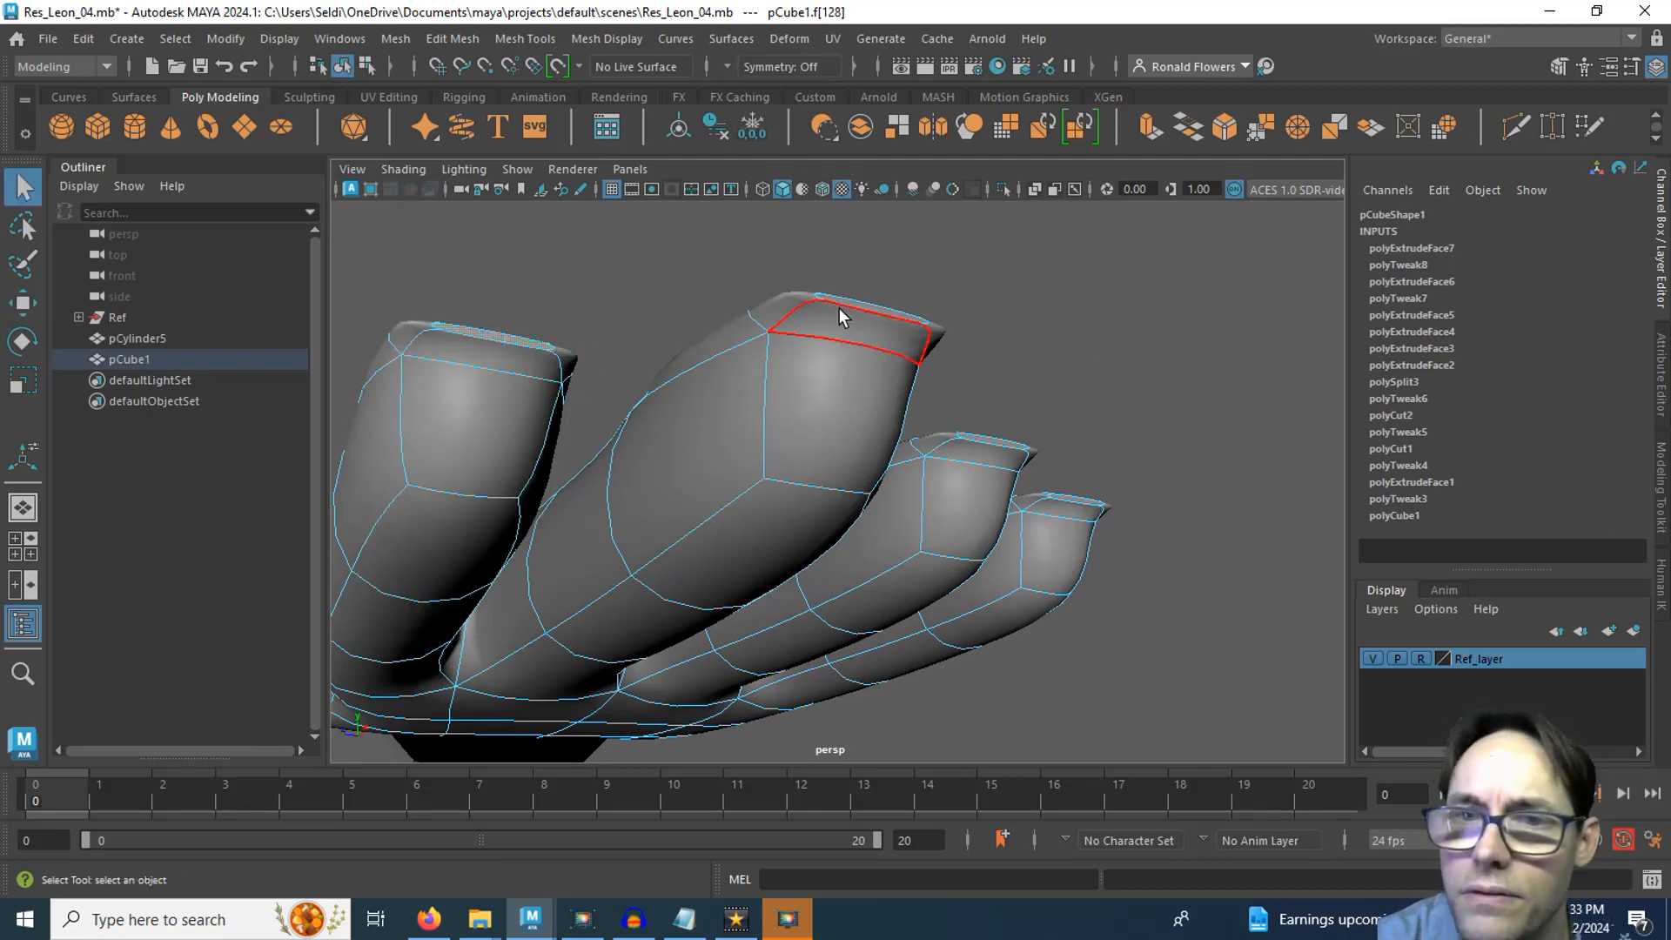
pyautogui.keyDown('shift'); pyautogui.click(837, 308); pyautogui.keyUp('shift')
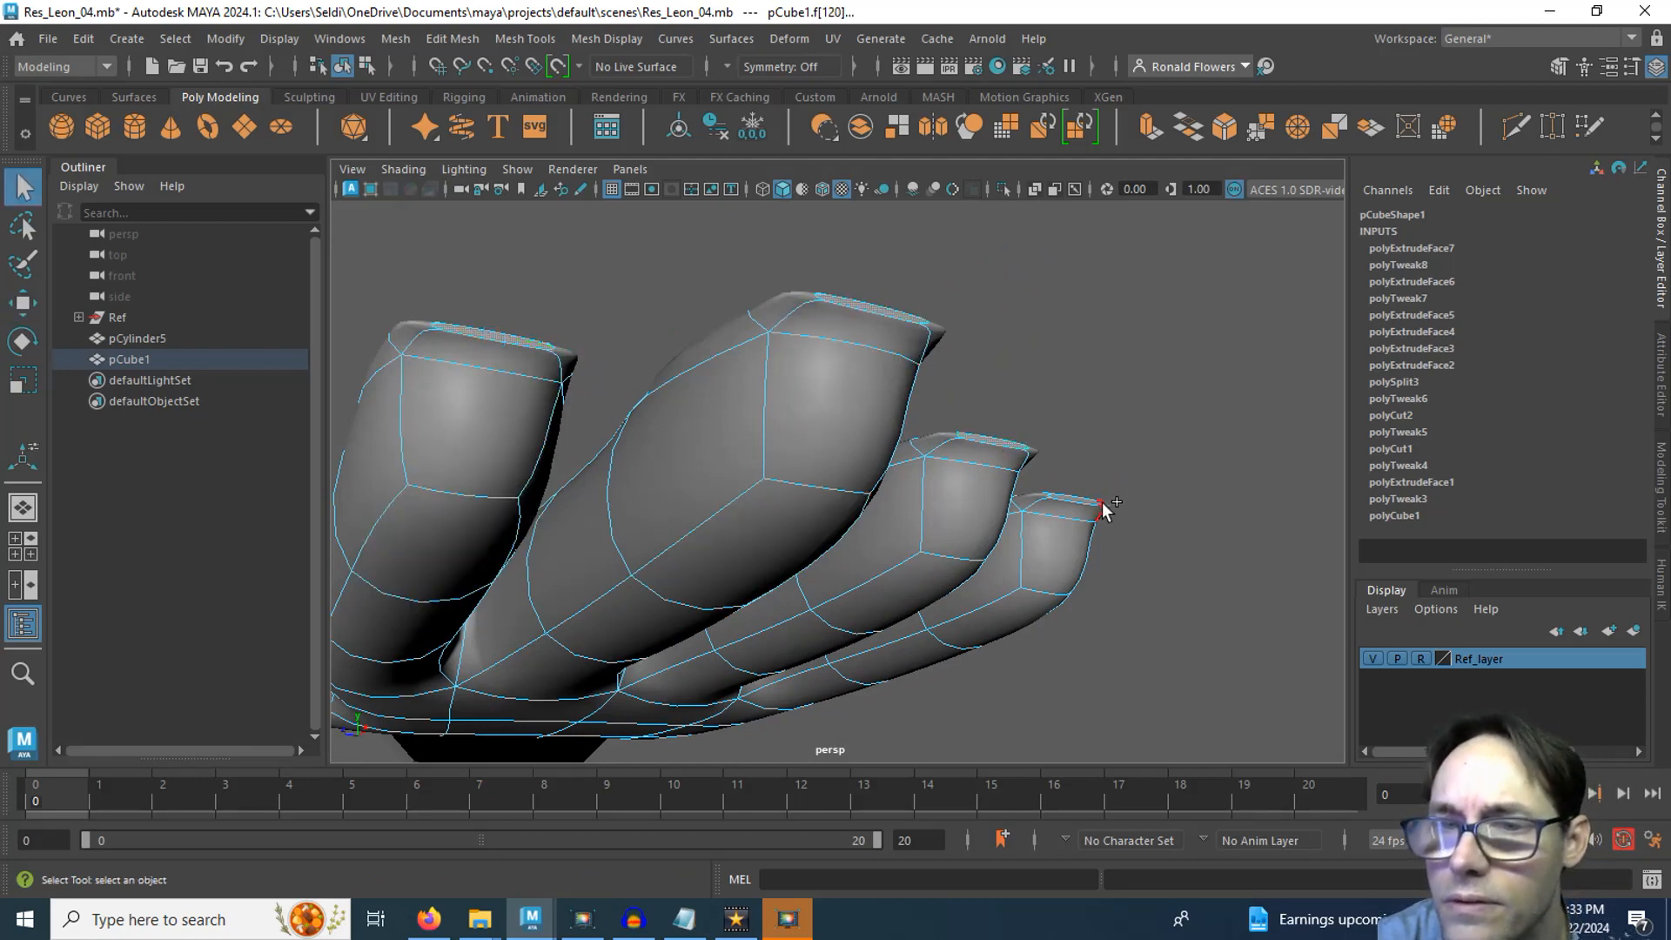
pyautogui.press('w')
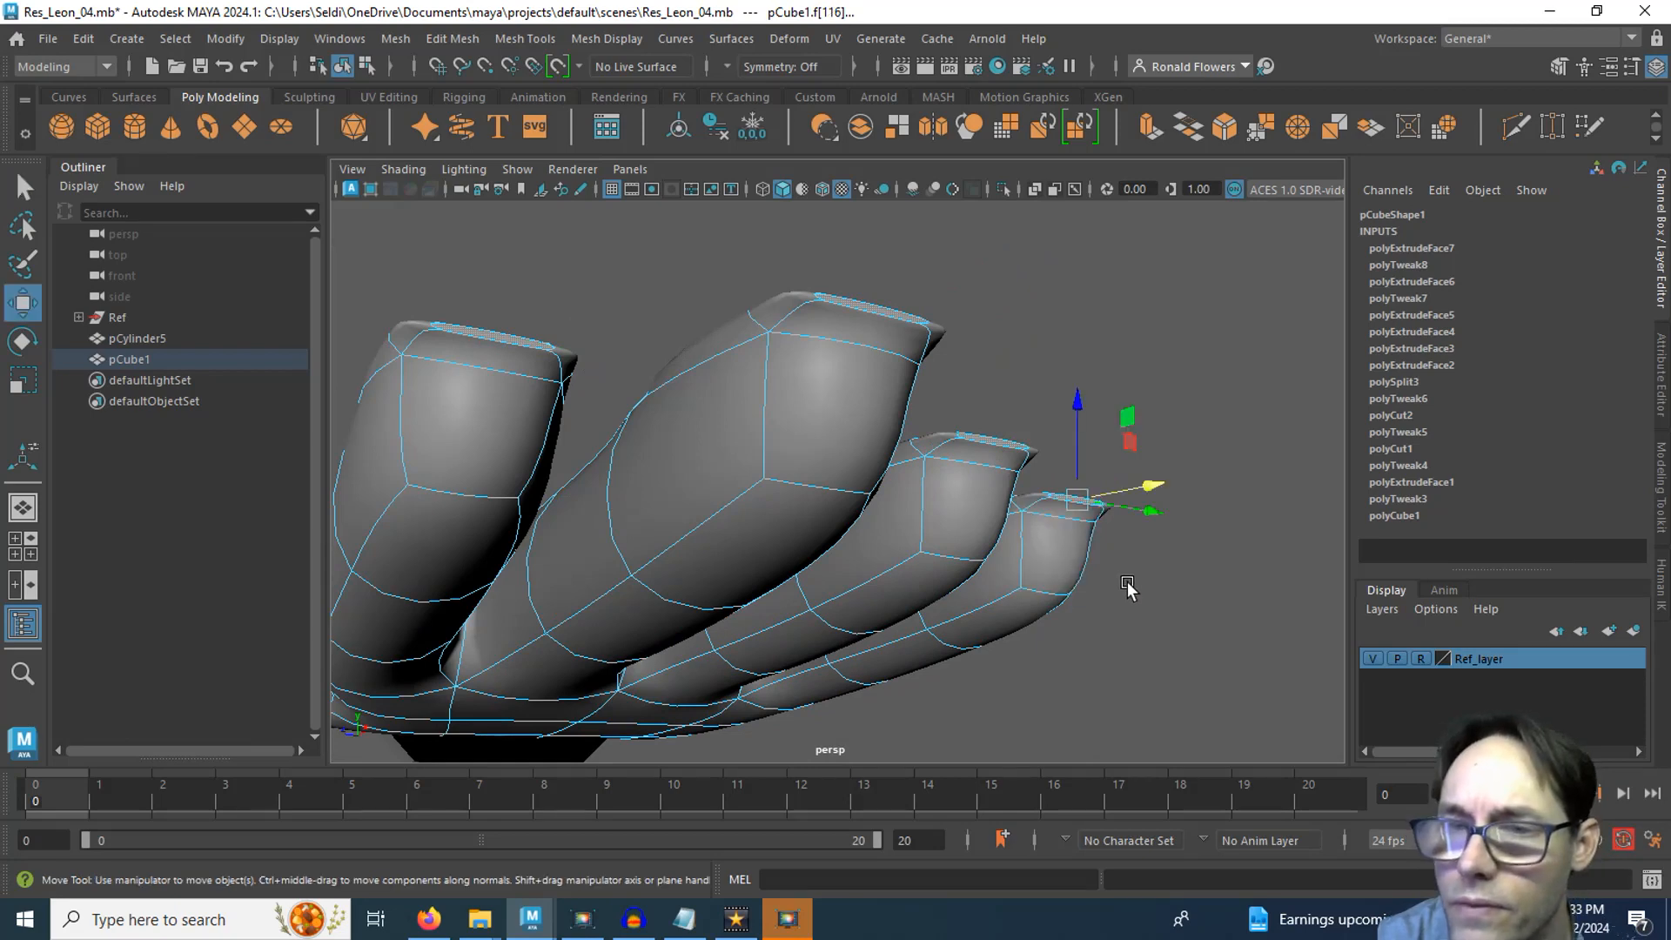
pyautogui.keyDown('alt'); pyautogui.moveTo(1092, 614); pyautogui.dragTo(850, 627); pyautogui.keyUp('alt')
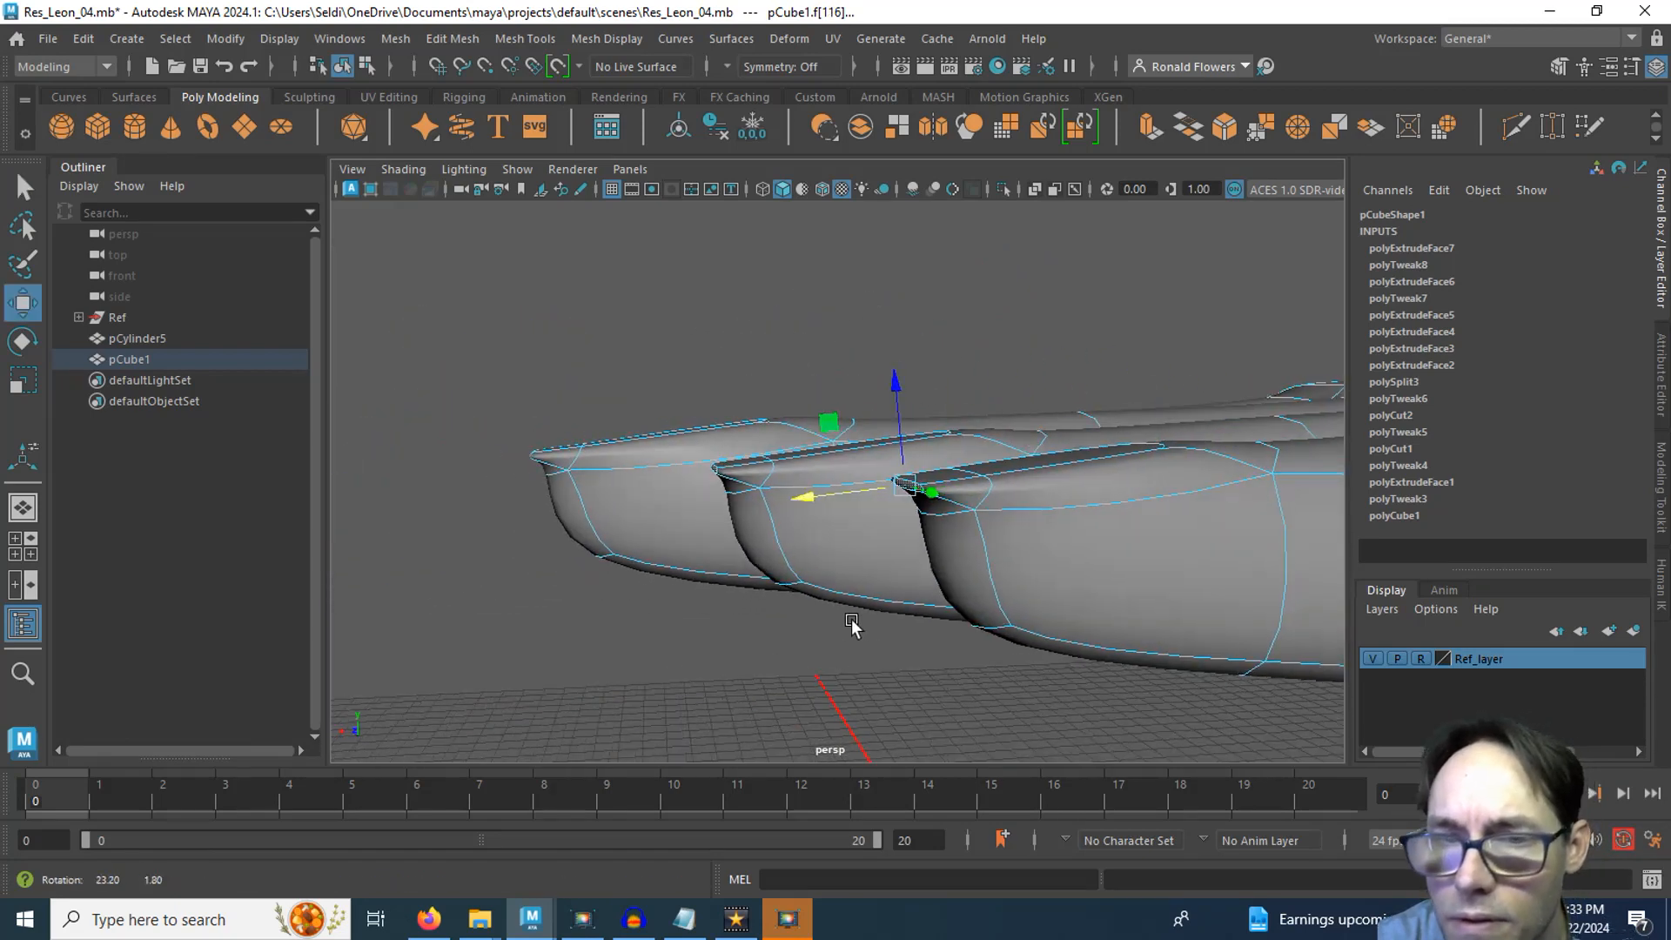
pyautogui.moveTo(808, 500); pyautogui.dragTo(844, 494)
# Return to object mode, deselect the hand and examine the smoothed fingers and nails from several angles
pyautogui.click(866, 670)
pyautogui.keyDown('alt'); pyautogui.moveTo(866, 671); pyautogui.dragTo(785, 649); pyautogui.keyUp('alt')
pyautogui.moveTo(748, 306); pyautogui.dragTo(869, 272, button='right')
pyautogui.click(671, 640)
pyautogui.keyDown('alt'); pyautogui.moveTo(725, 649); pyautogui.dragTo(818, 636); pyautogui.keyUp('alt')
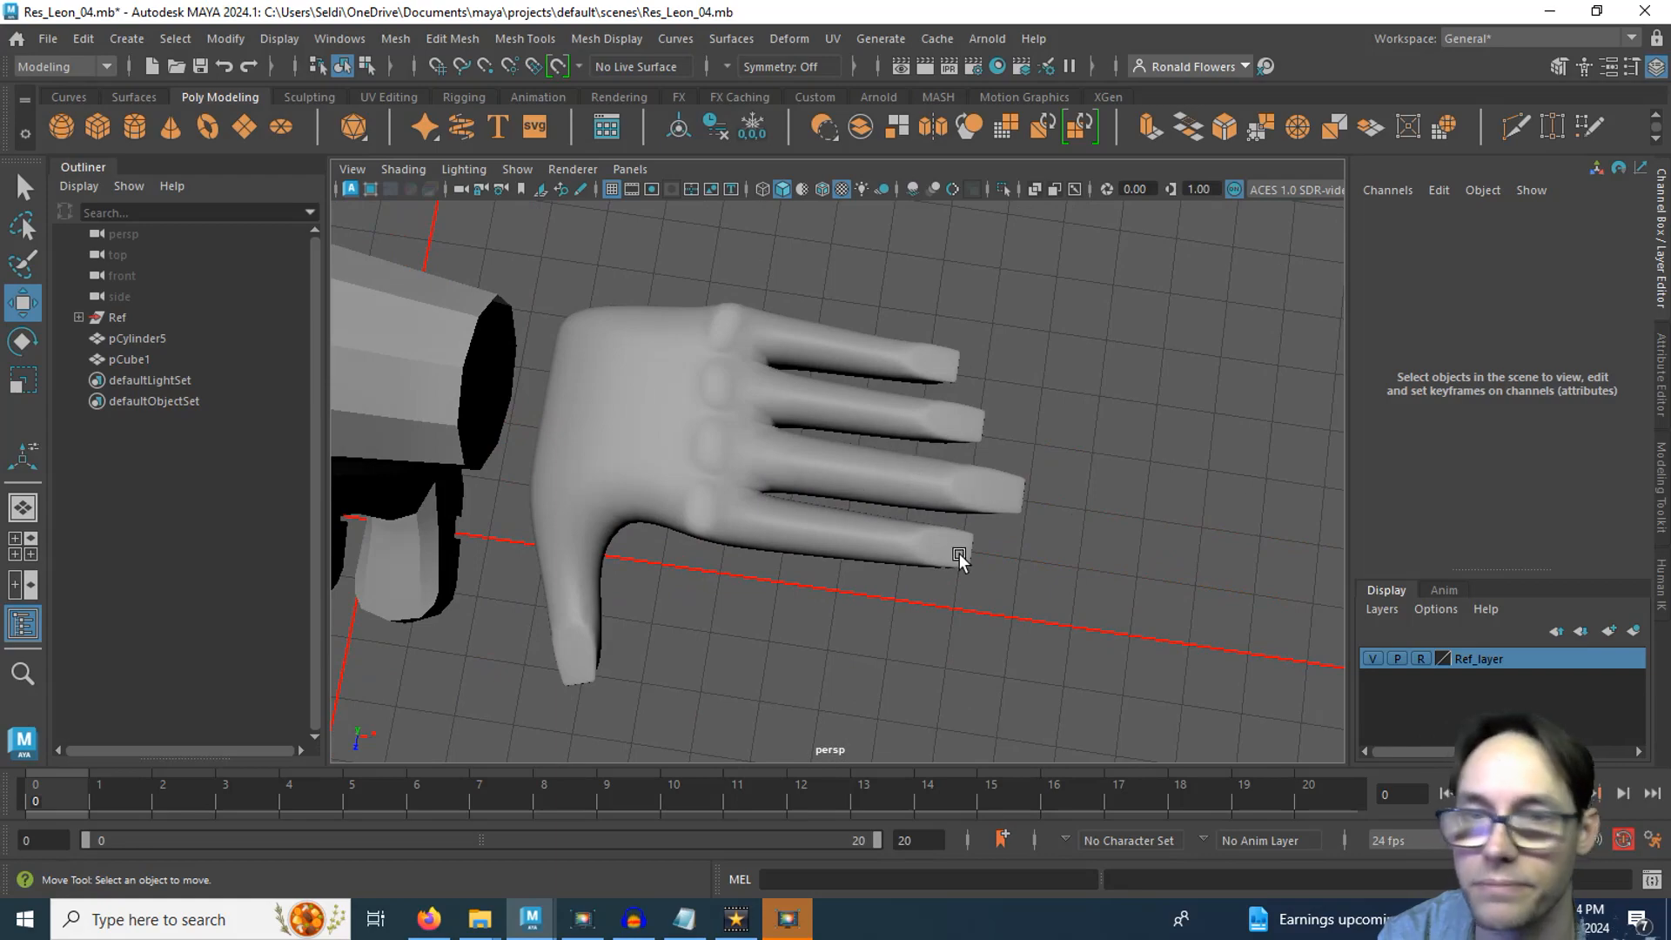
pyautogui.keyDown('alt'); pyautogui.moveTo(959, 553); pyautogui.dragTo(800, 651); pyautogui.keyUp('alt')
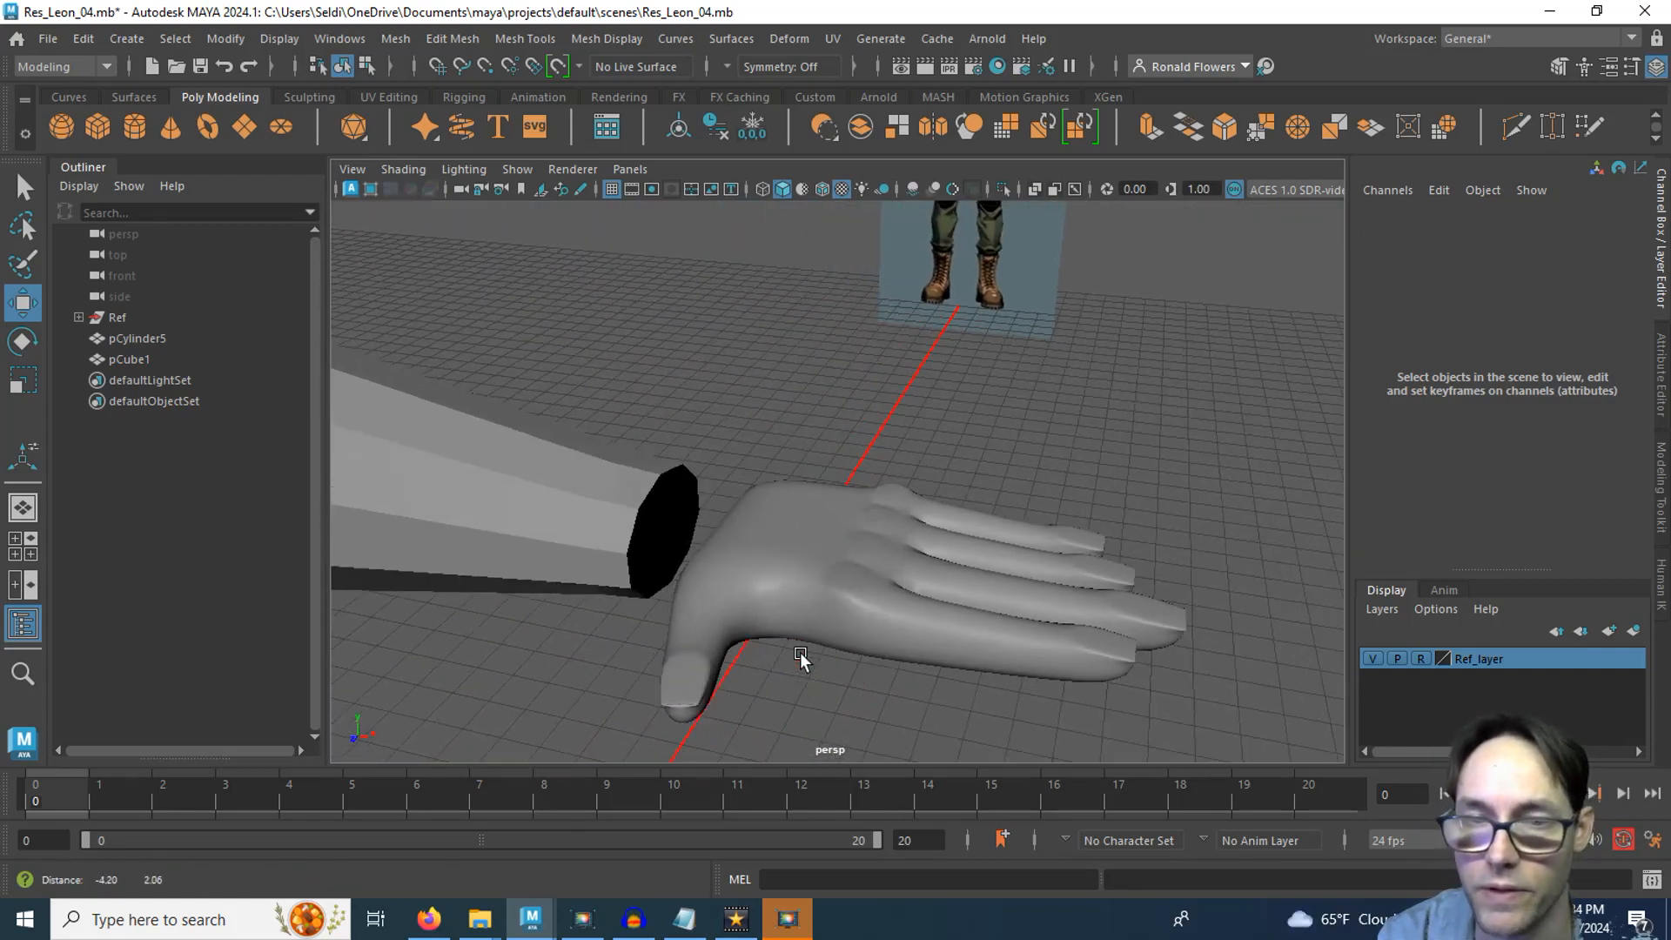
# Select the hand in object mode and turn off its smooth mesh preview
pyautogui.click(826, 589)
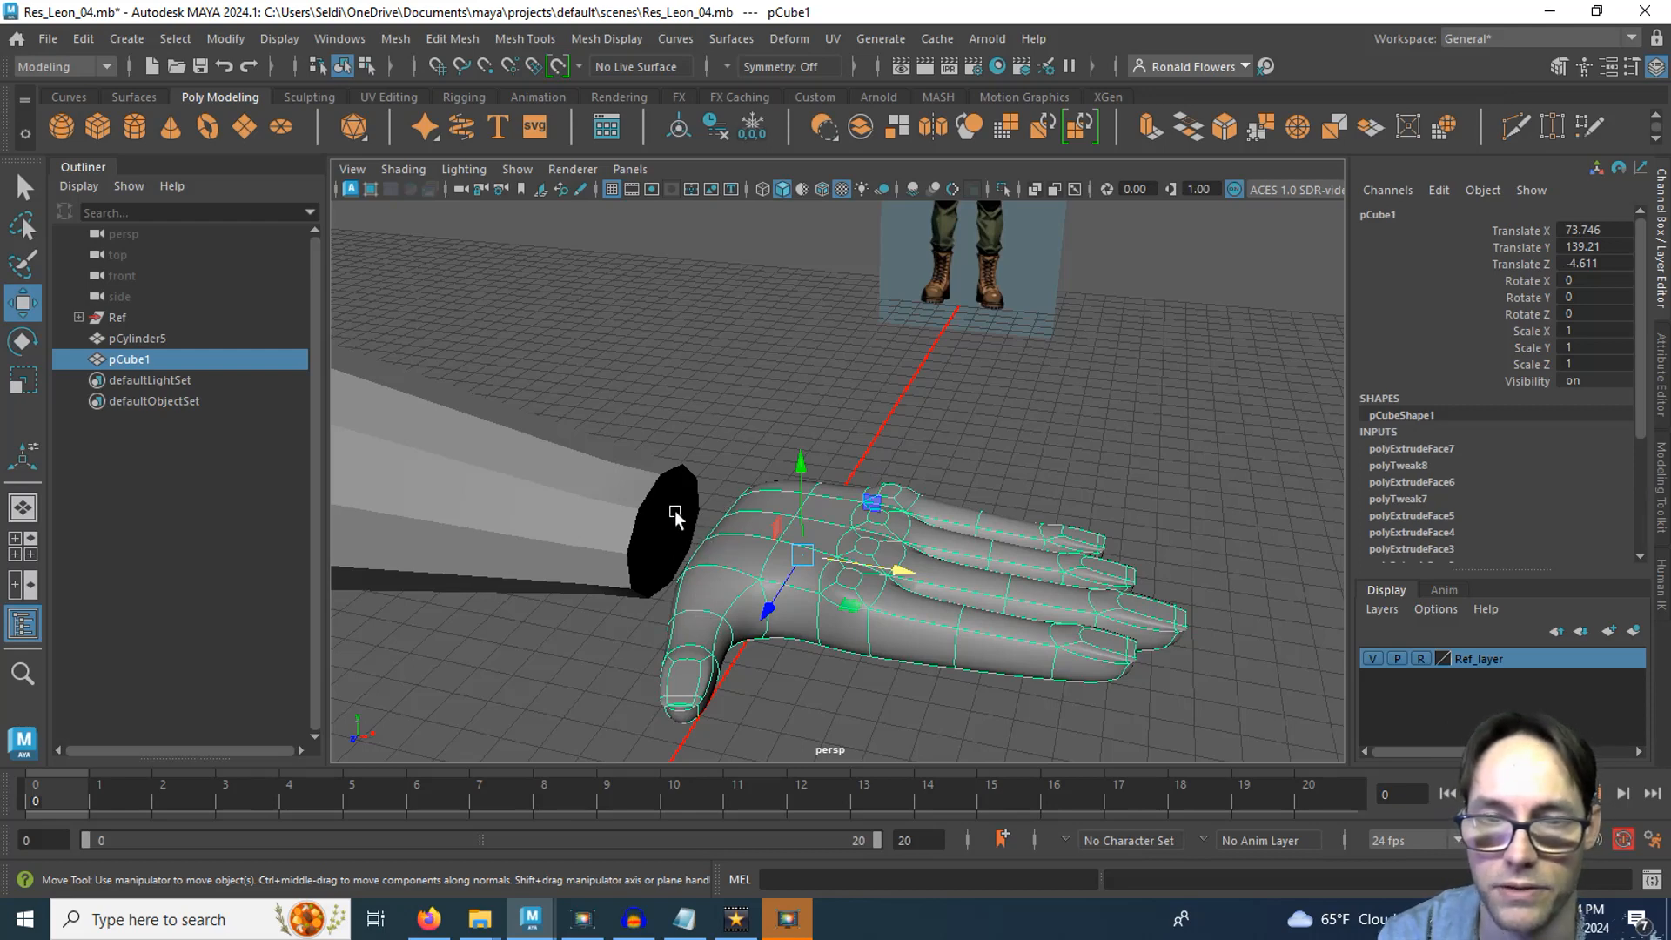
pyautogui.moveTo(781, 301); pyautogui.dragTo(859, 271, button='right')
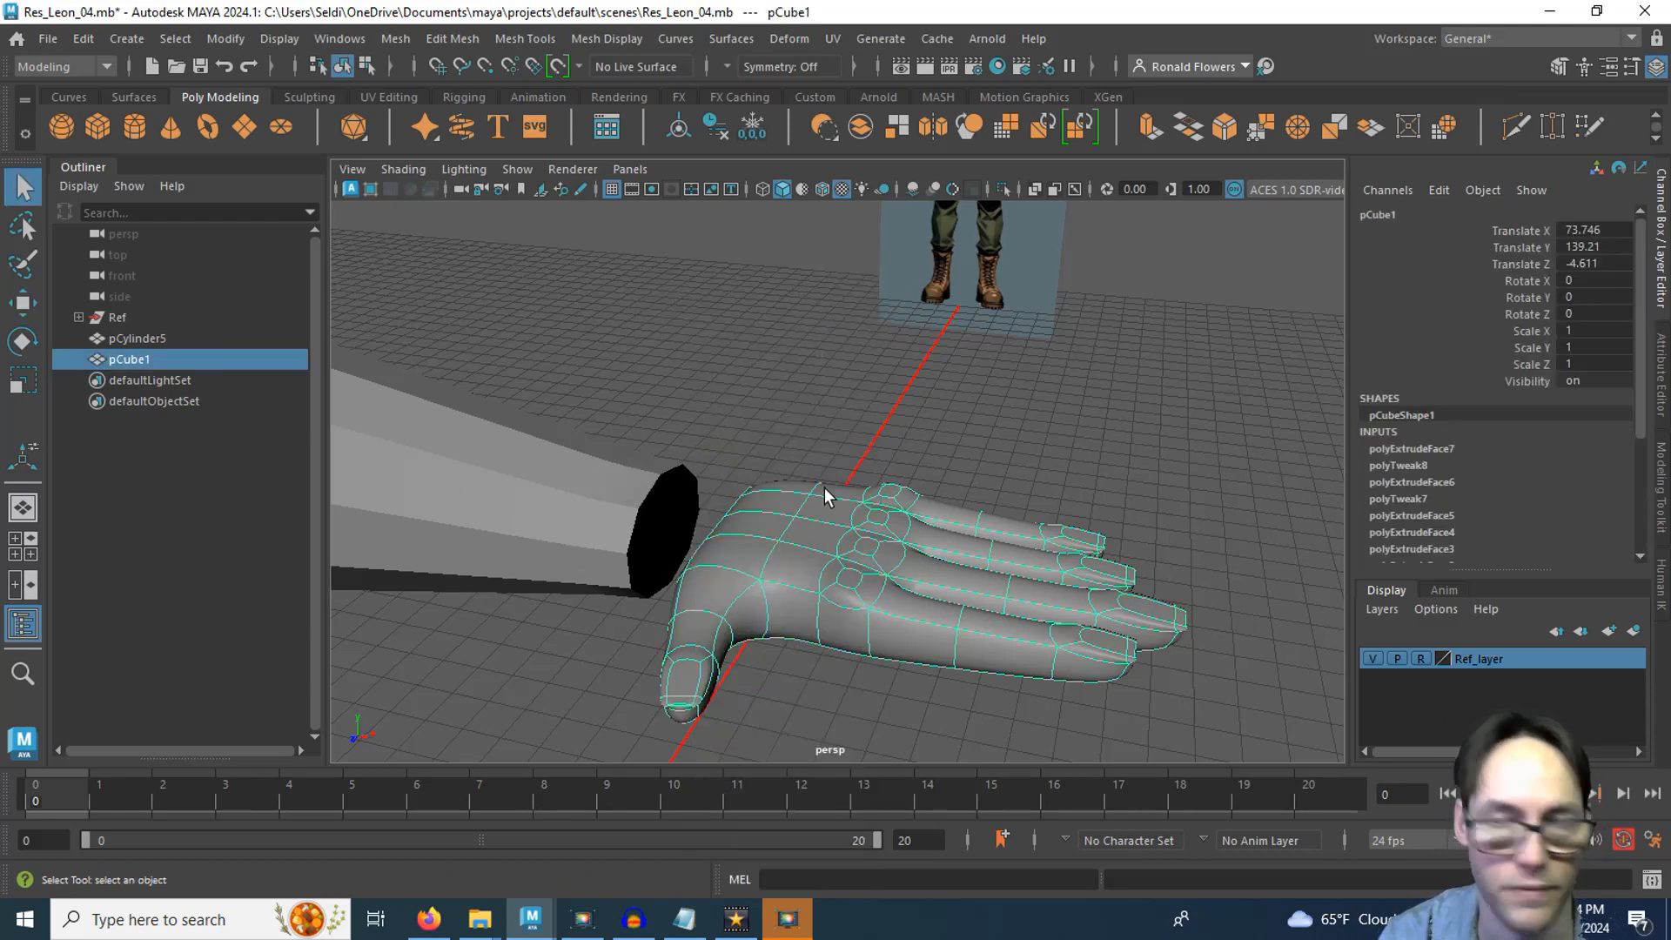
pyautogui.press('1')
# Delete the four faces closing the wrist end of the hand
pyautogui.moveTo(866, 607)
pyautogui.keyDown('alt'); pyautogui.mouseDown()
pyautogui.moveTo(787, 592)
pyautogui.moveTo(883, 615)
pyautogui.mouseUp(); pyautogui.keyUp('alt')
pyautogui.keyDown('alt'); pyautogui.moveTo(666, 675); pyautogui.dragTo(708, 679, button='right'); pyautogui.keyUp('alt')
pyautogui.keyDown('alt'); pyautogui.moveTo(709, 679); pyautogui.dragTo(761, 644); pyautogui.keyUp('alt')
pyautogui.keyDown('alt'); pyautogui.moveTo(762, 644); pyautogui.dragTo(800, 523, button='middle'); pyautogui.keyUp('alt')
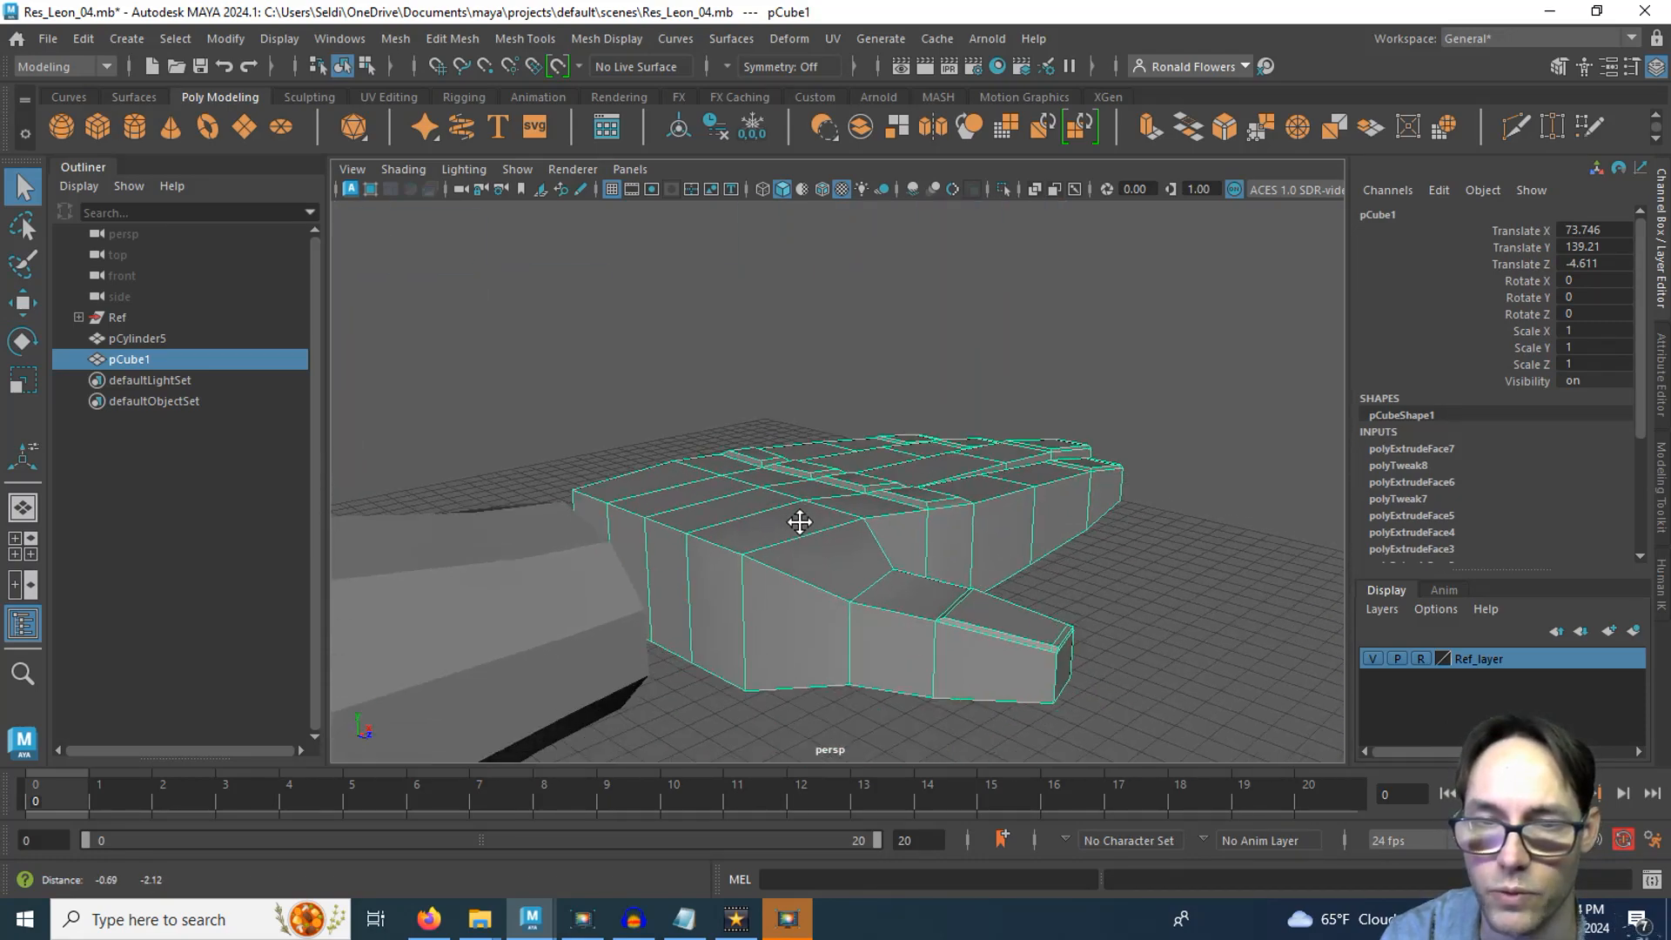
pyautogui.keyDown('alt'); pyautogui.moveTo(800, 522); pyautogui.dragTo(684, 576); pyautogui.keyUp('alt')
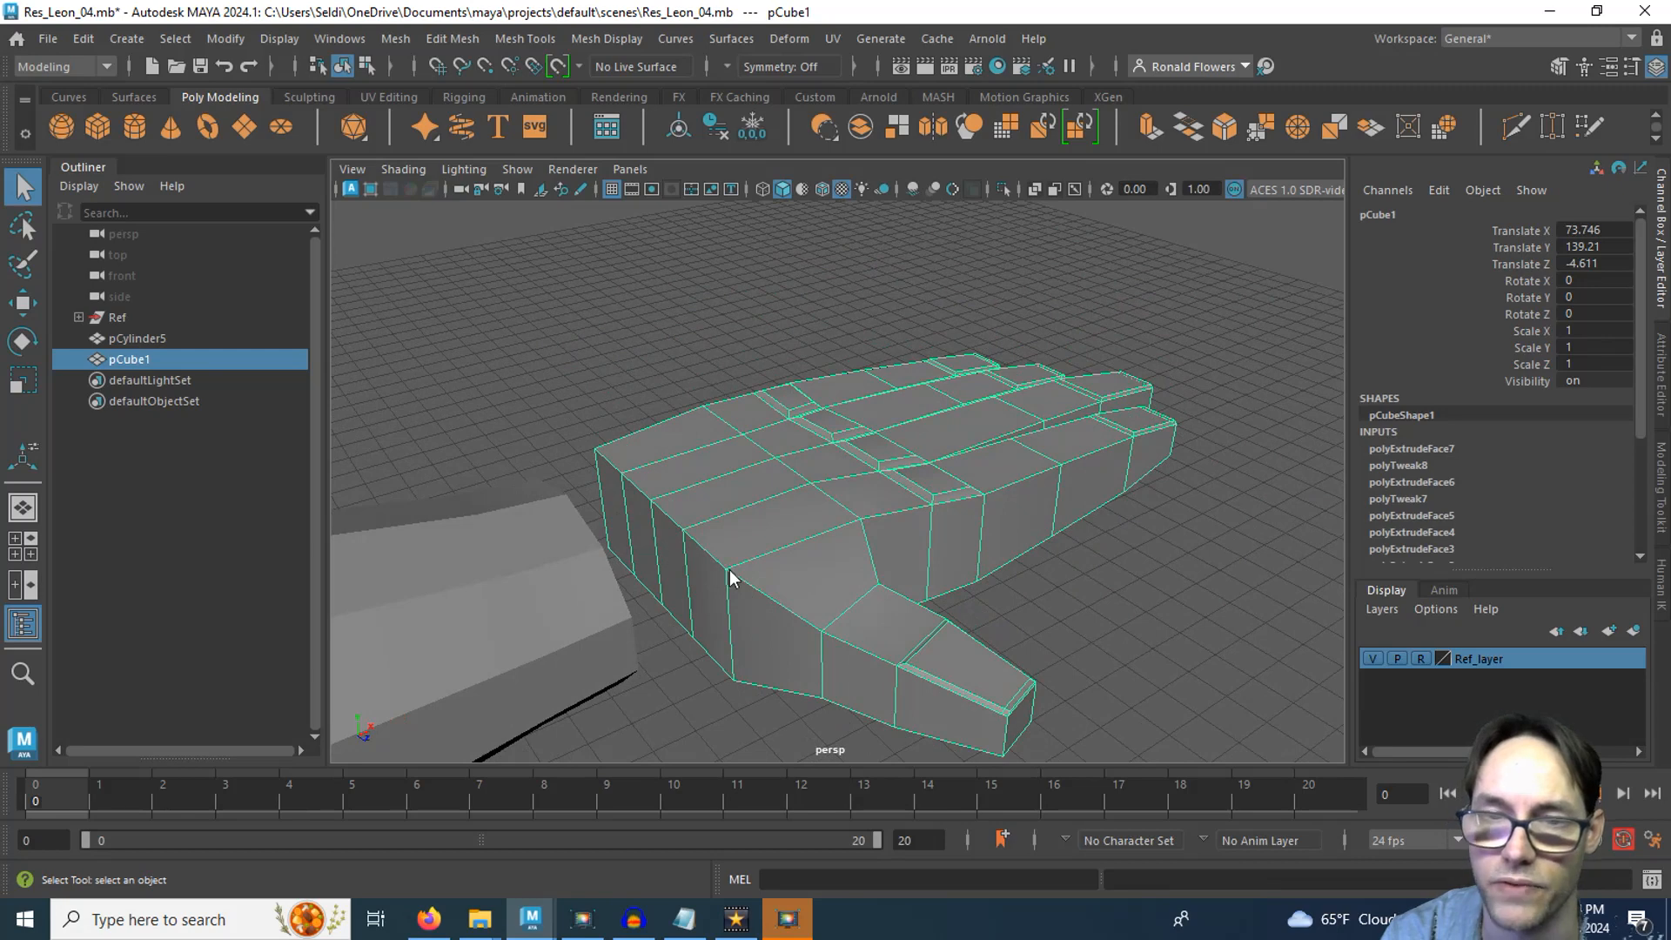
pyautogui.moveTo(723, 305); pyautogui.dragTo(728, 357, button='right')
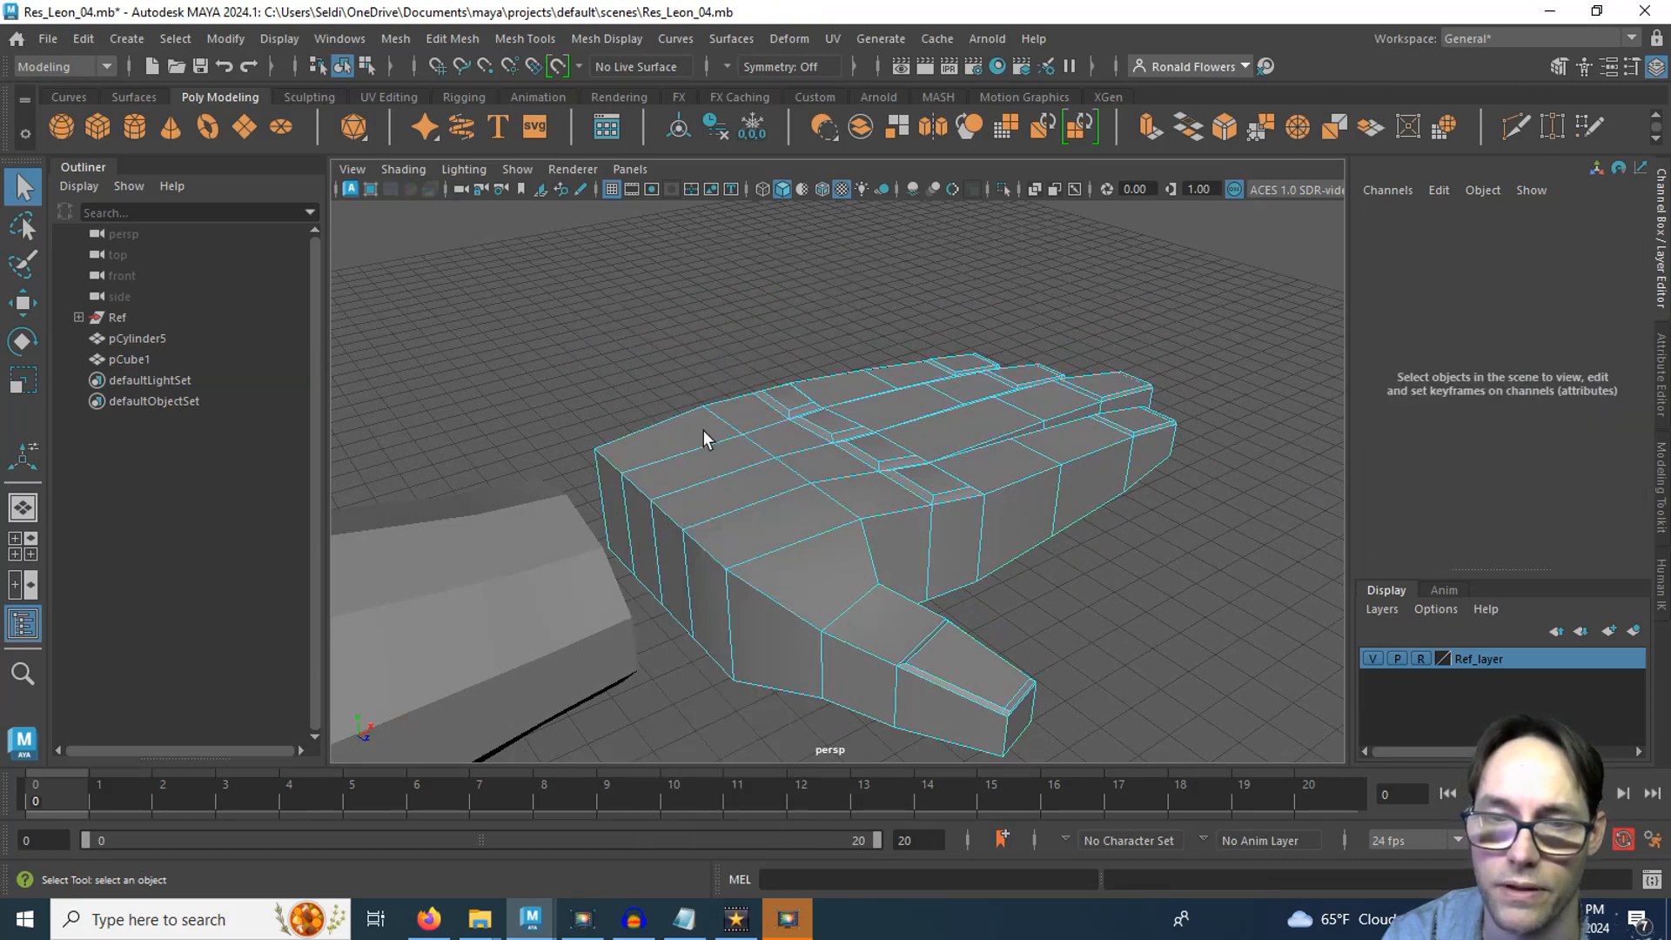
pyautogui.click(696, 601)
pyautogui.keyDown('shift'); pyautogui.click(675, 565); pyautogui.keyUp('shift')
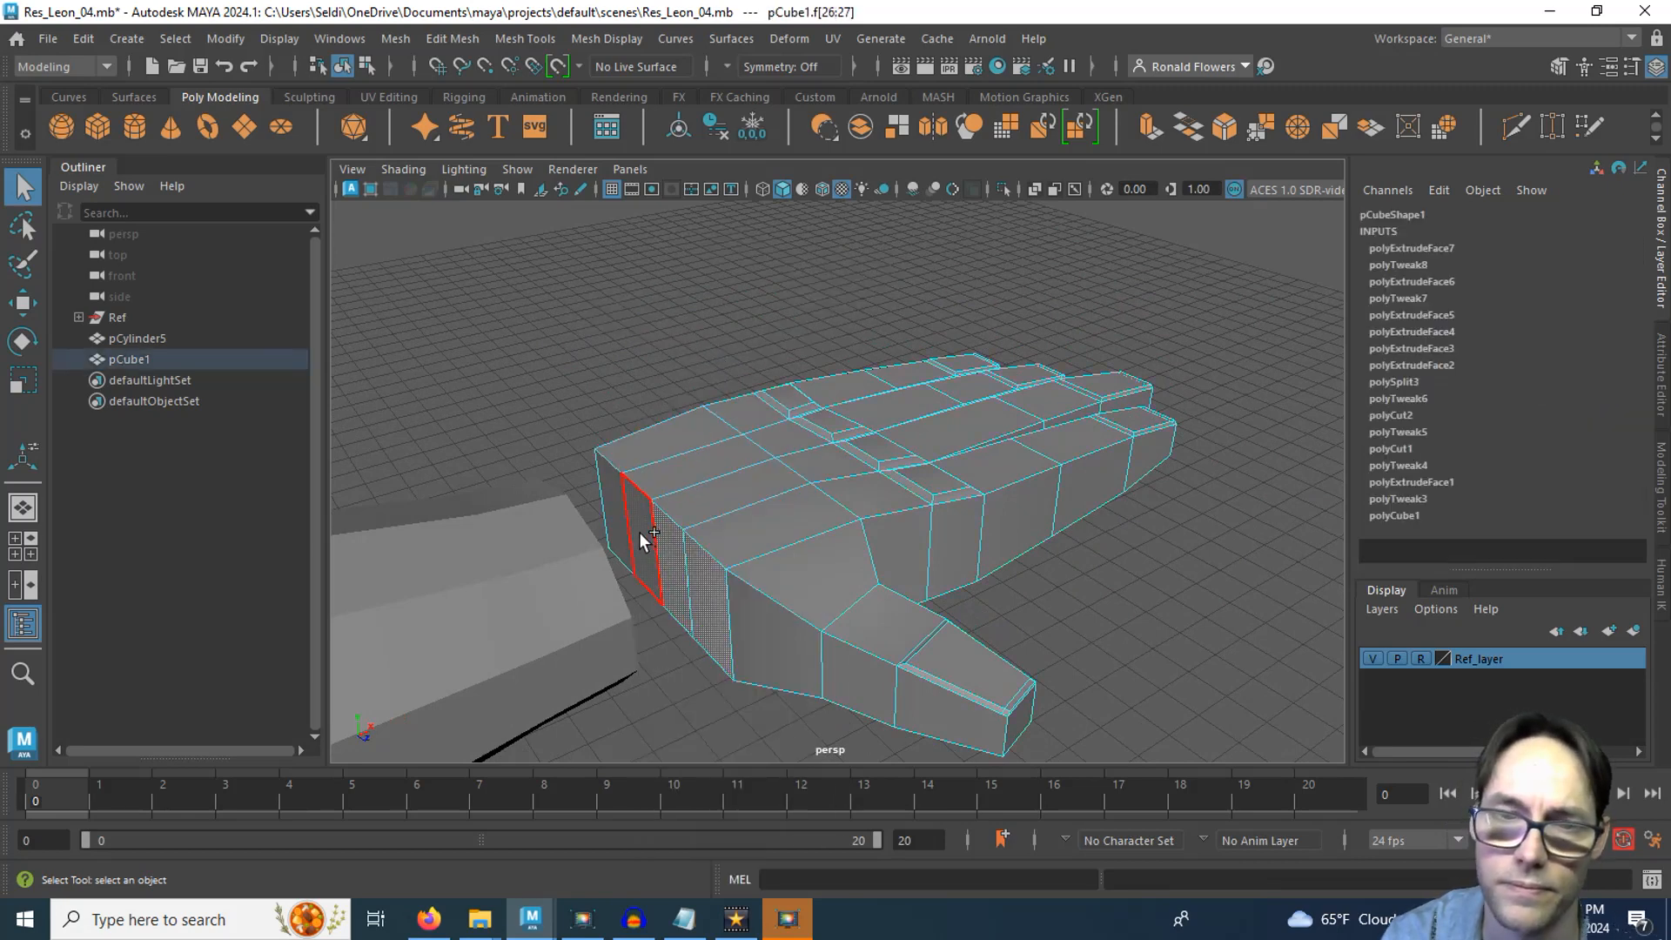
pyautogui.keyDown('shift'); pyautogui.click(640, 534); pyautogui.keyUp('shift')
pyautogui.keyDown('shift'); pyautogui.click(614, 511); pyautogui.keyUp('shift')
pyautogui.press('Delete')
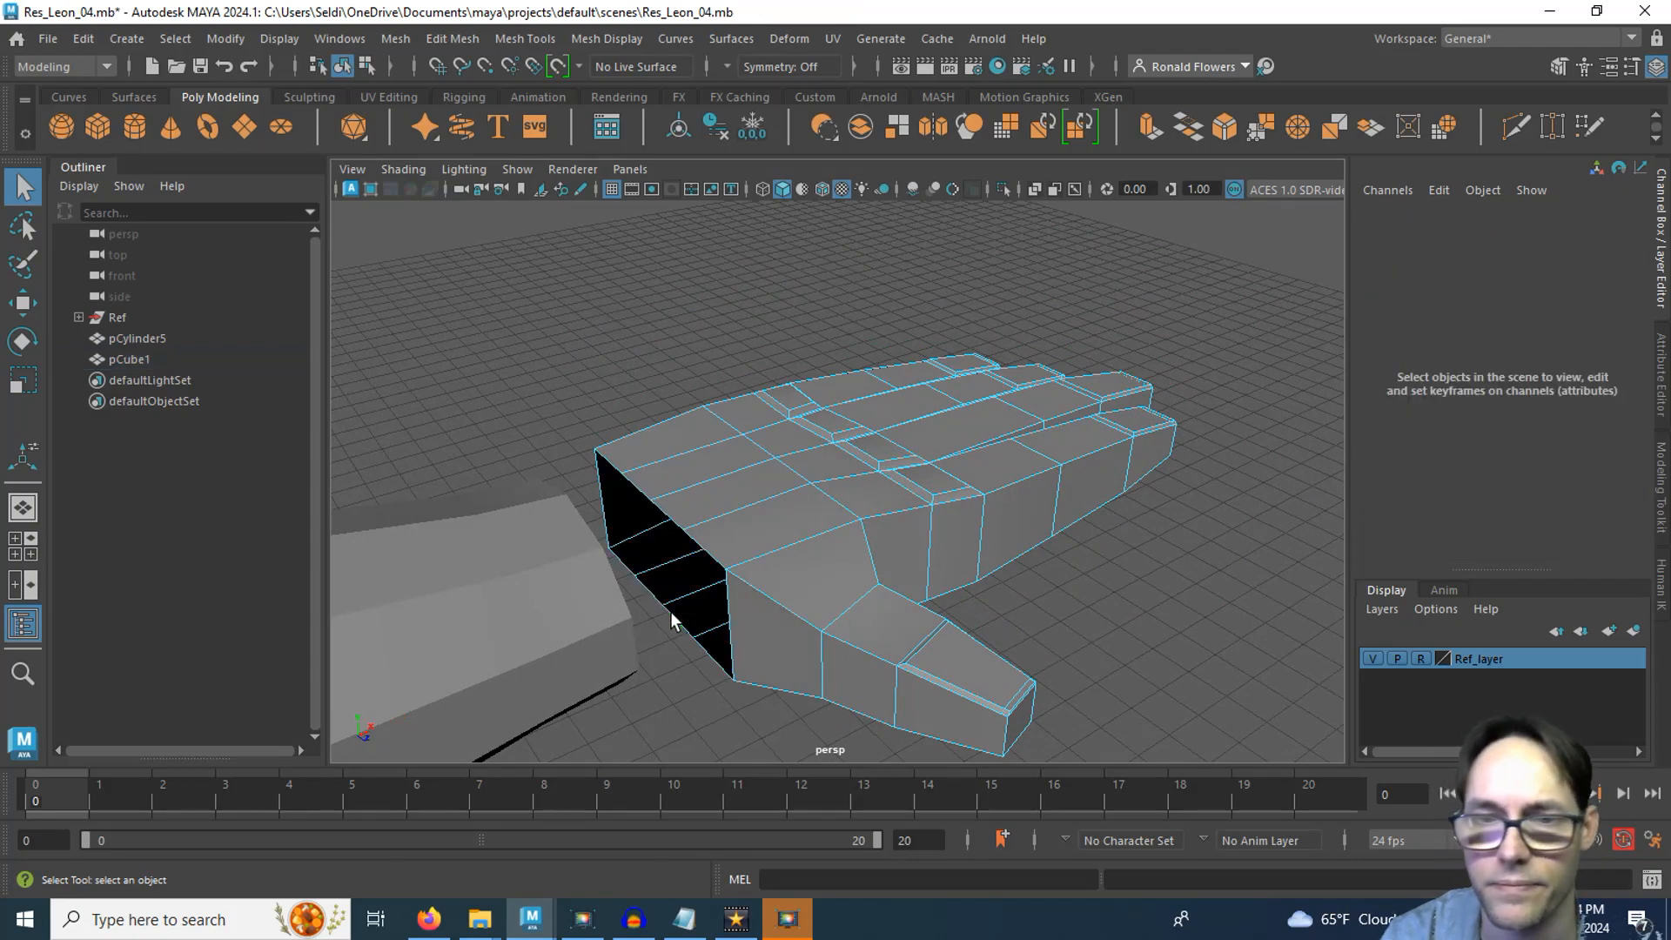
# Combine the hand and the arm's body mesh into a single object
pyautogui.keyDown('alt'); pyautogui.moveTo(681, 558); pyautogui.dragTo(592, 415); pyautogui.keyUp('alt')
pyautogui.moveTo(597, 300); pyautogui.dragTo(641, 274, button='right')
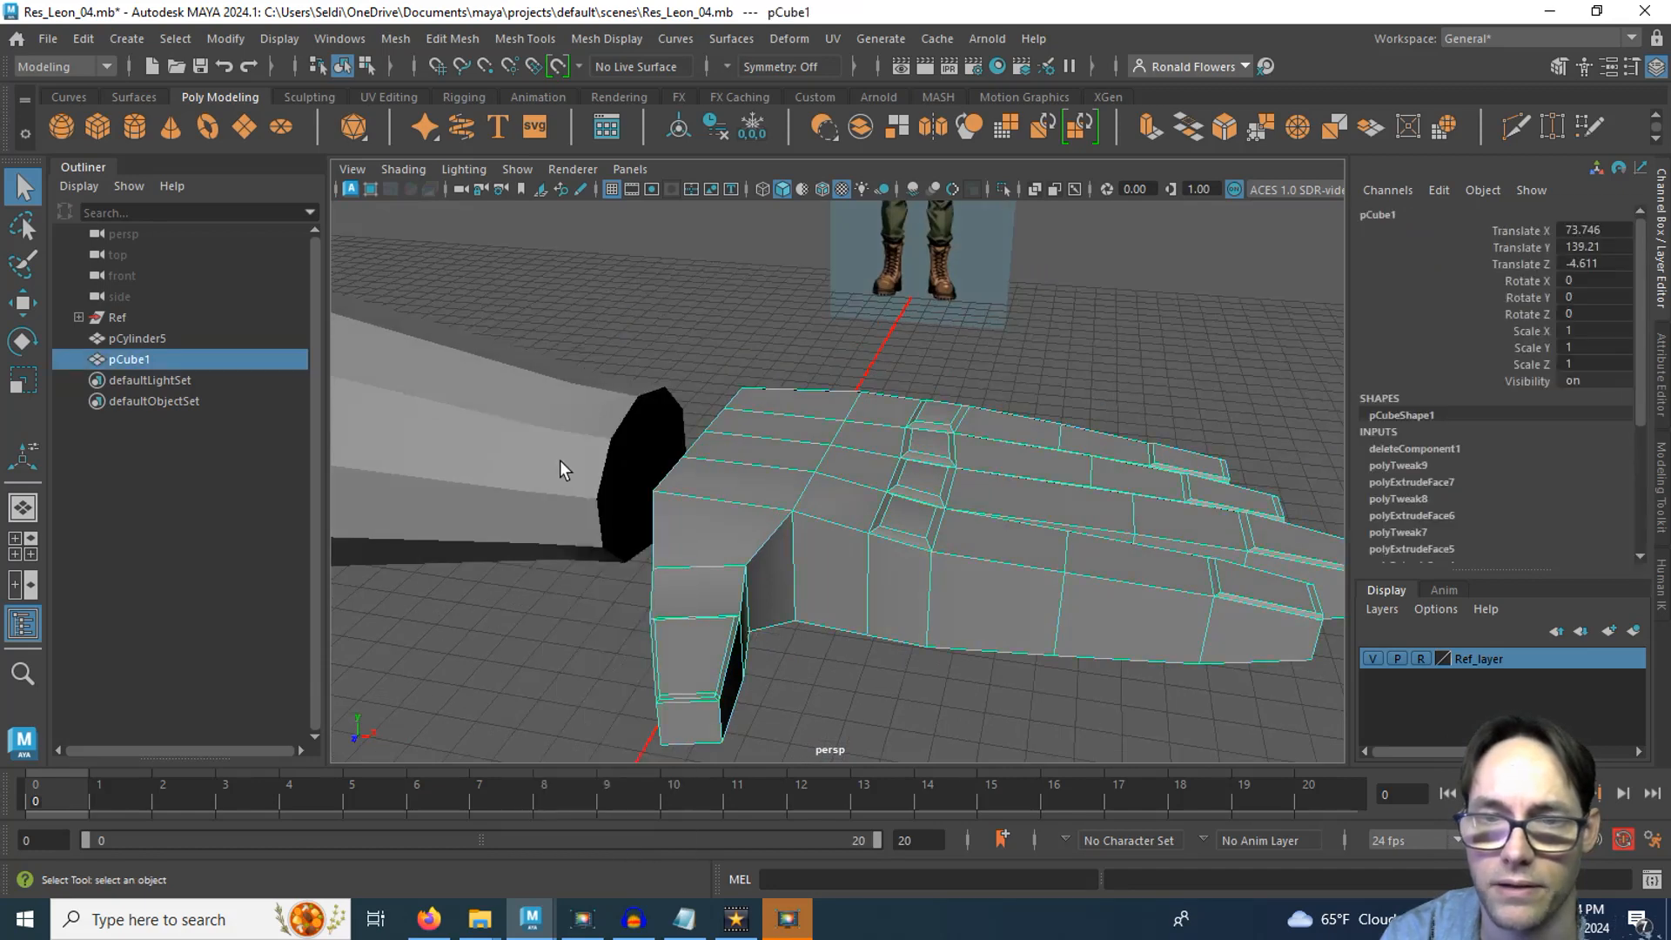
pyautogui.keyDown('shift'); pyautogui.click(562, 432); pyautogui.keyUp('shift')
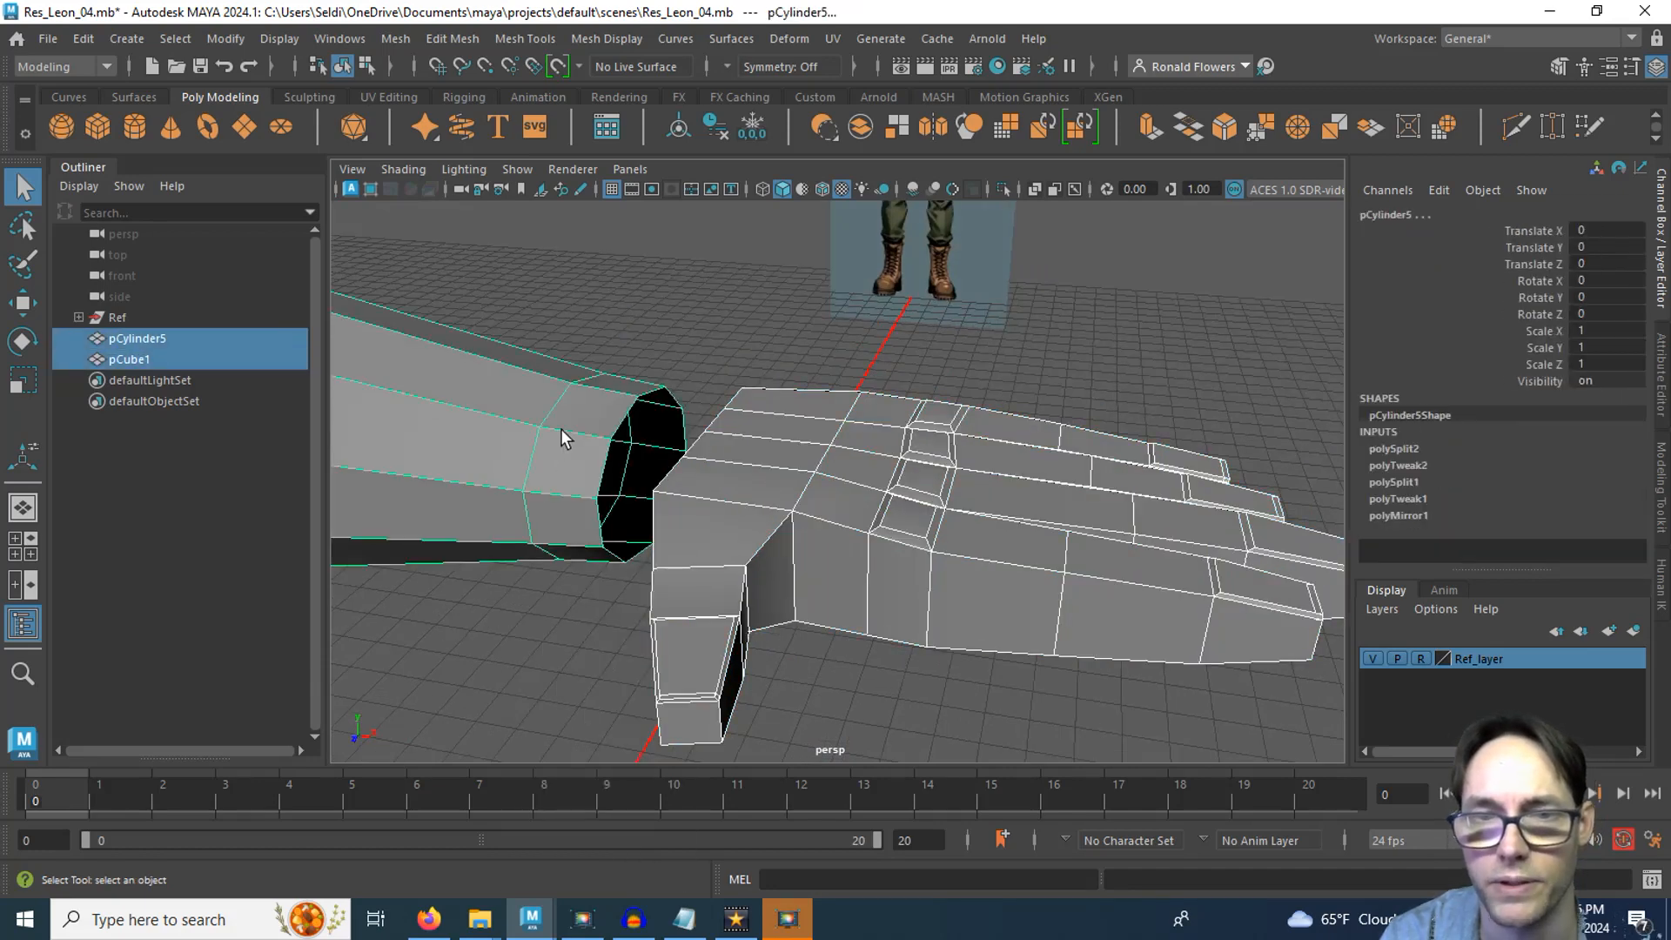
pyautogui.click(859, 129)
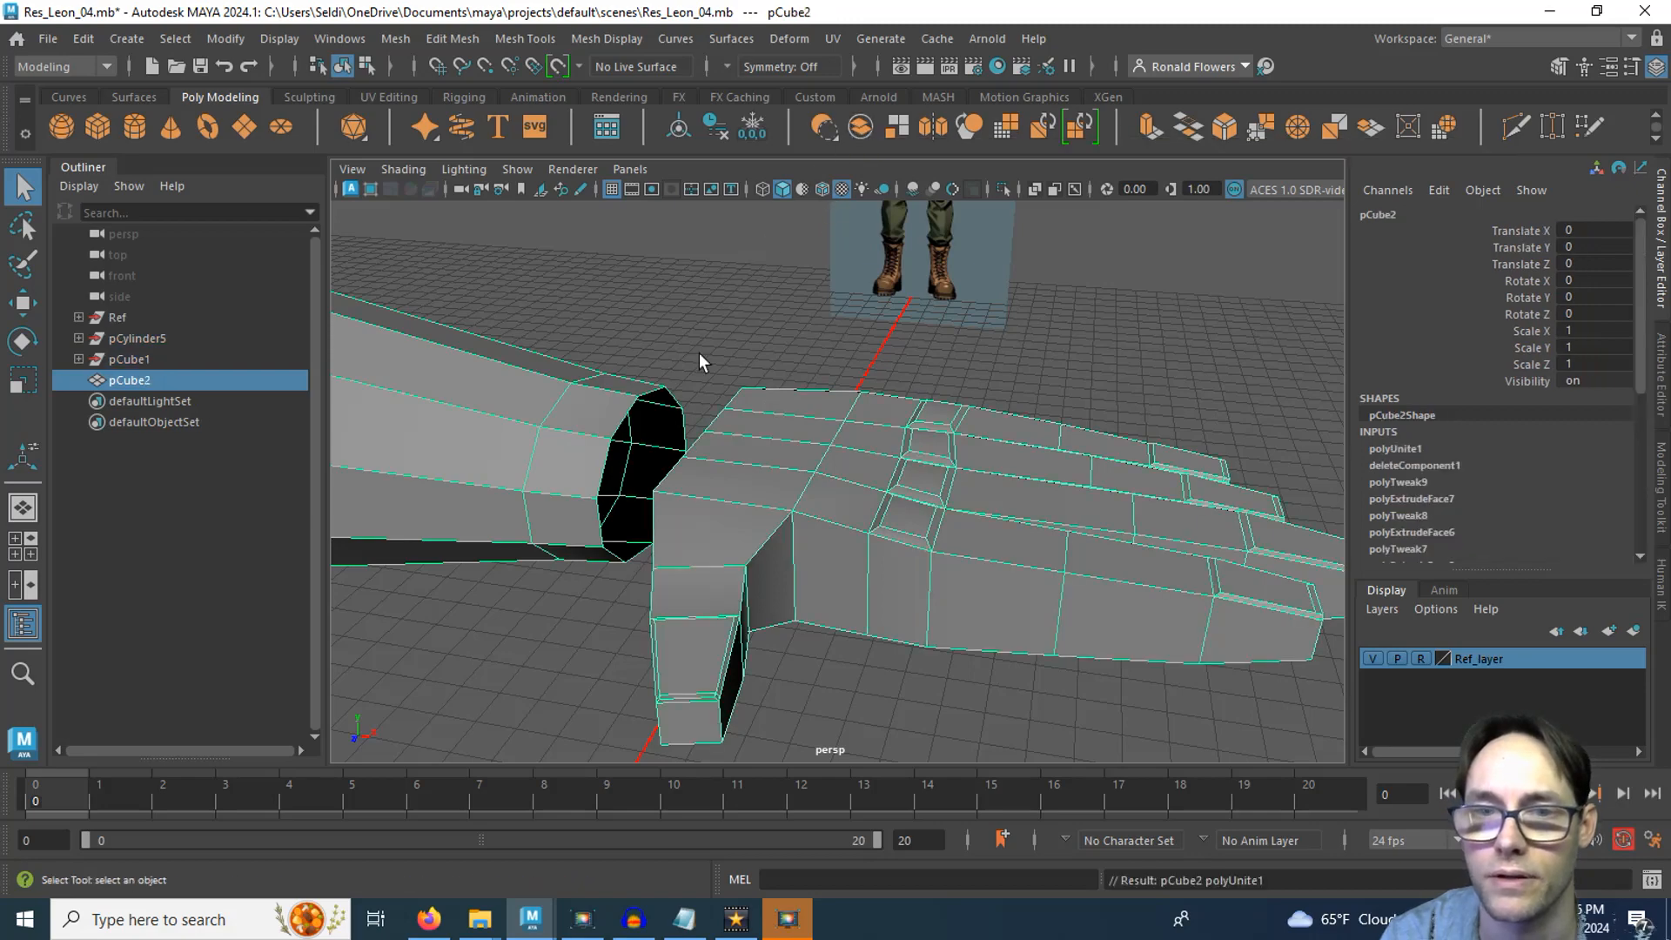
pyautogui.keyDown('alt'); pyautogui.moveTo(688, 544); pyautogui.dragTo(820, 583); pyautogui.keyUp('alt')
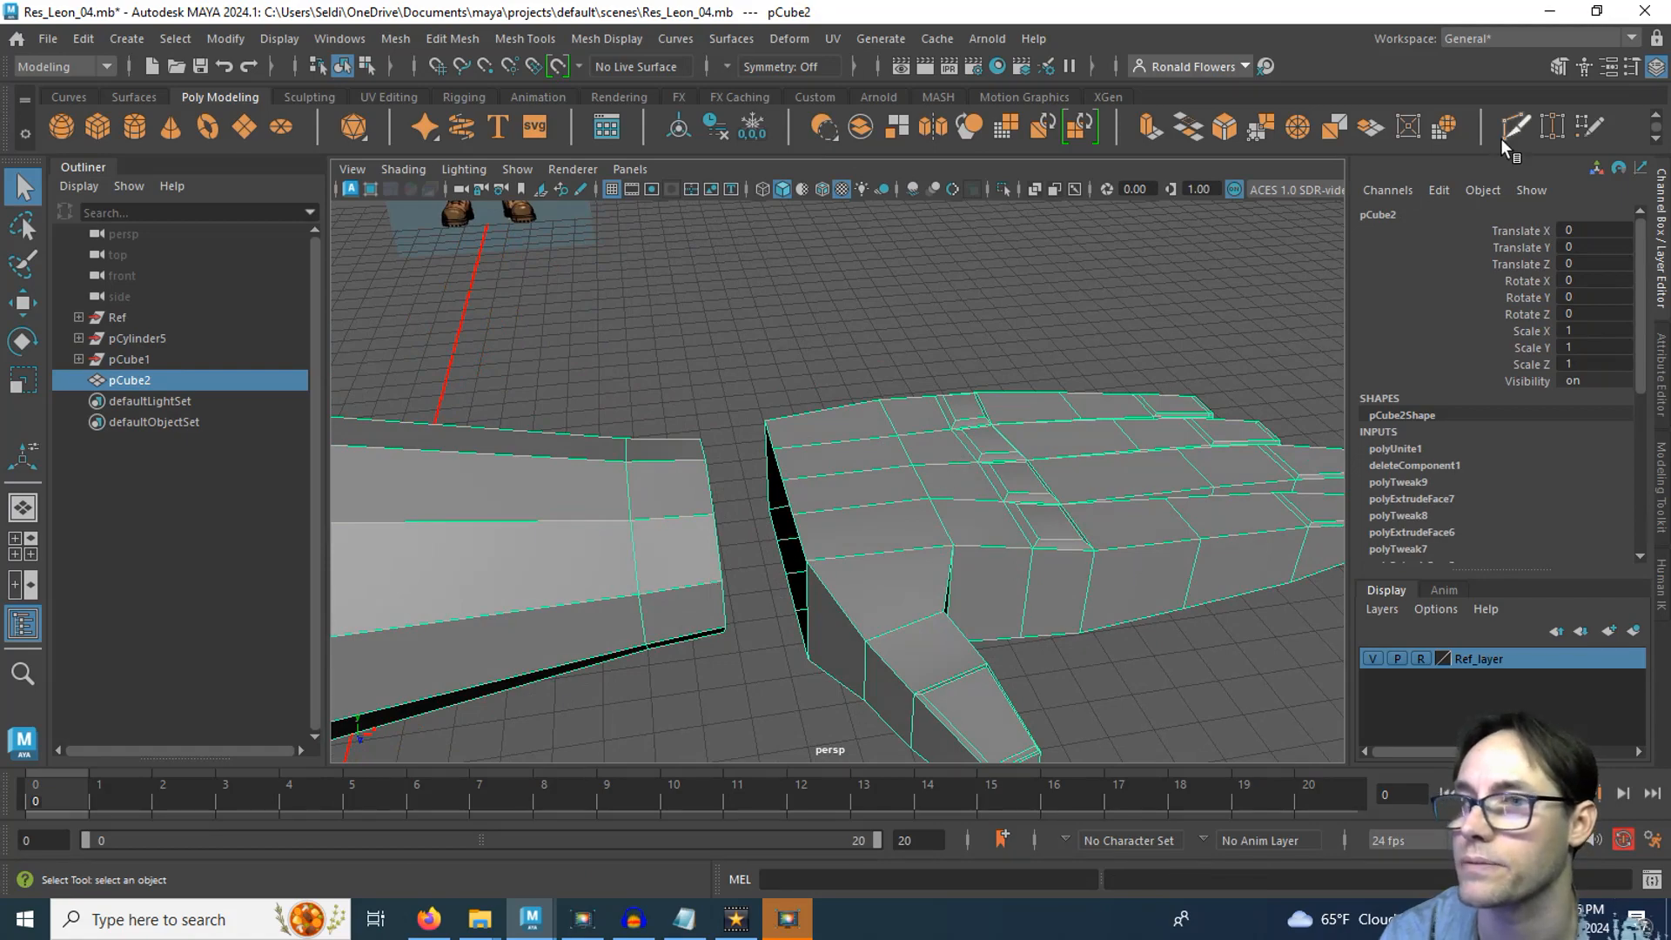
# Target-weld the arm's thumb-side end vertices to the upper and lower corner vertices of the hand's open wrist
pyautogui.click(1550, 127)
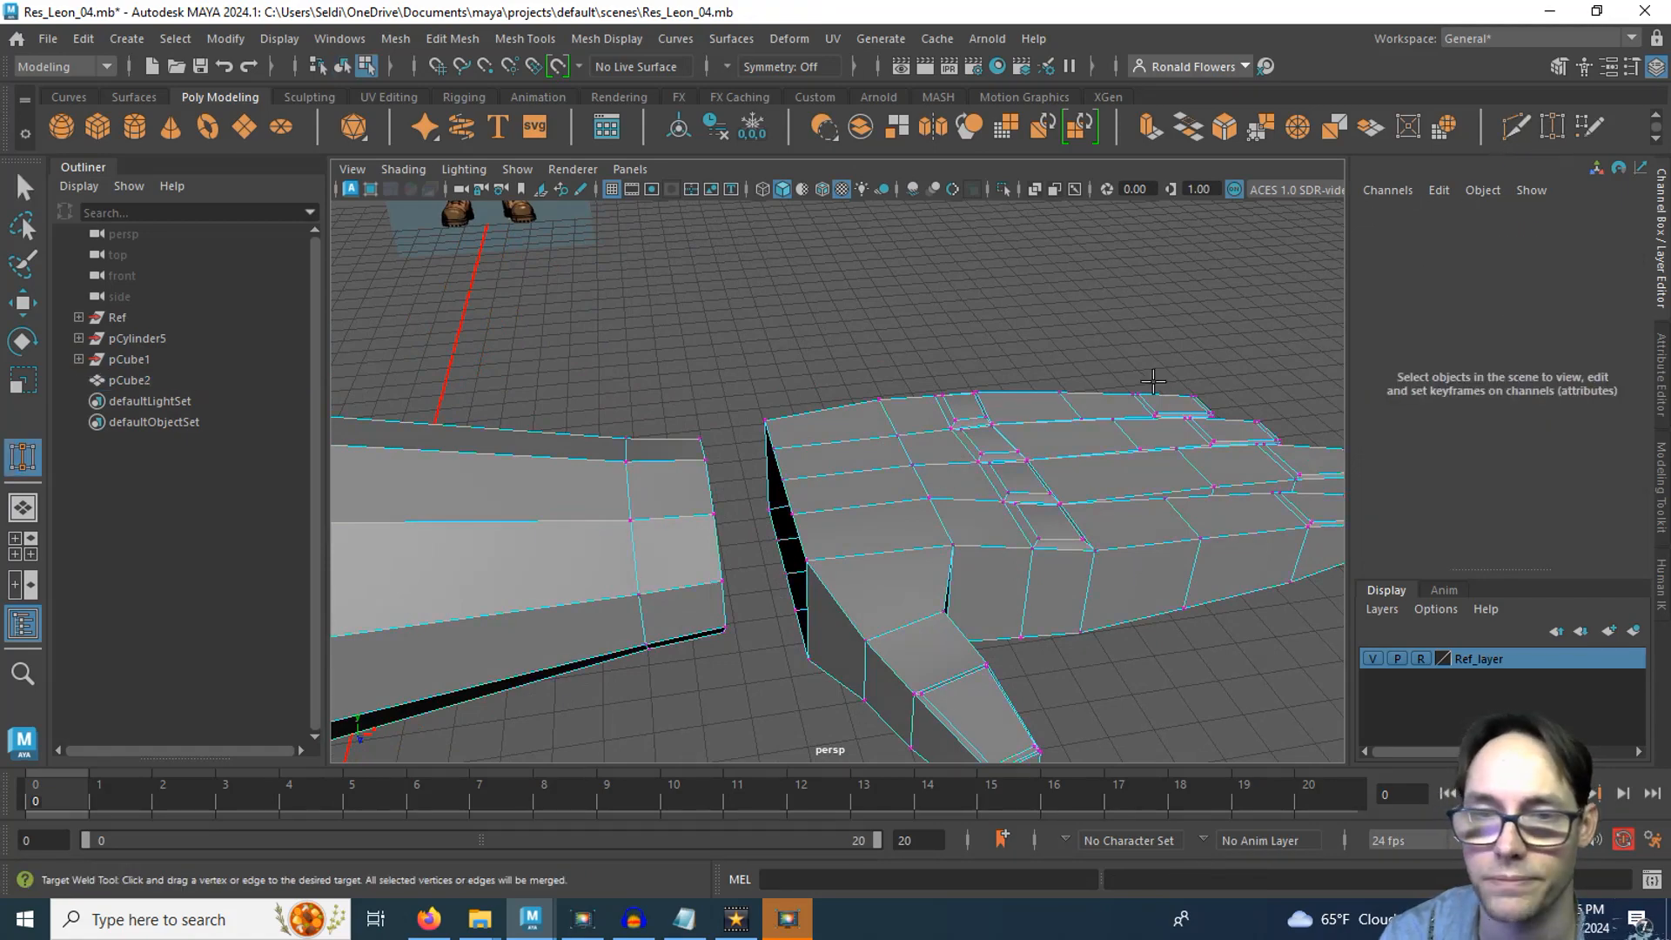
pyautogui.keyDown('alt'); pyautogui.moveTo(768, 547); pyautogui.dragTo(658, 492); pyautogui.keyUp('alt')
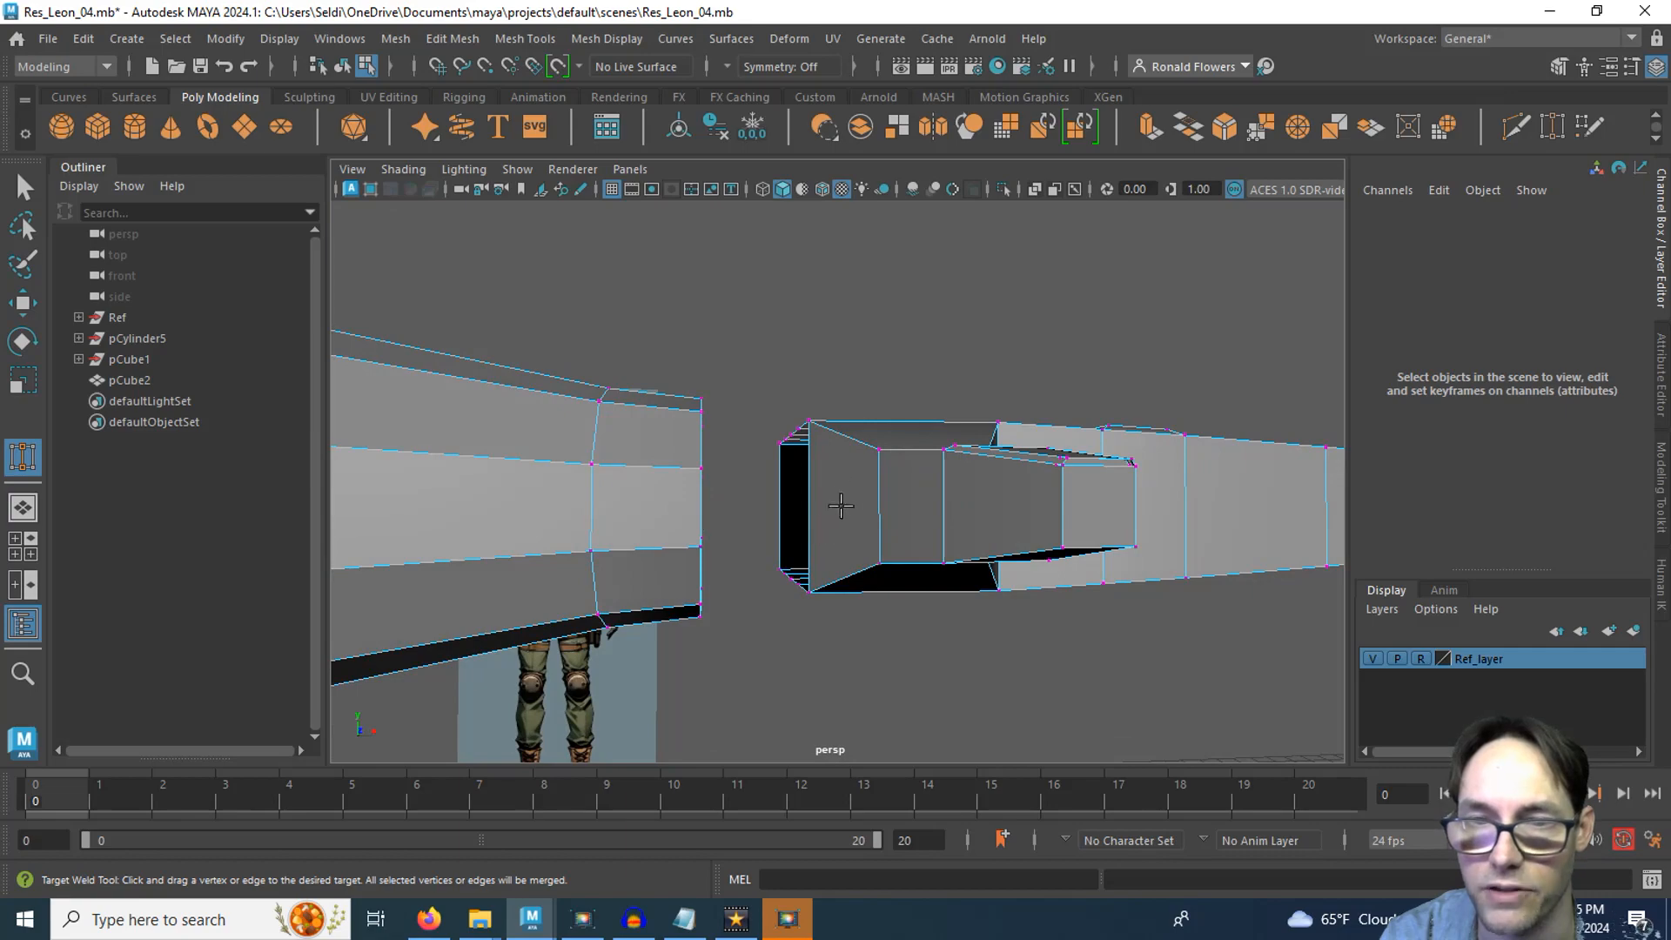
pyautogui.keyDown('alt'); pyautogui.moveTo(817, 506); pyautogui.dragTo(962, 638); pyautogui.keyUp('alt')
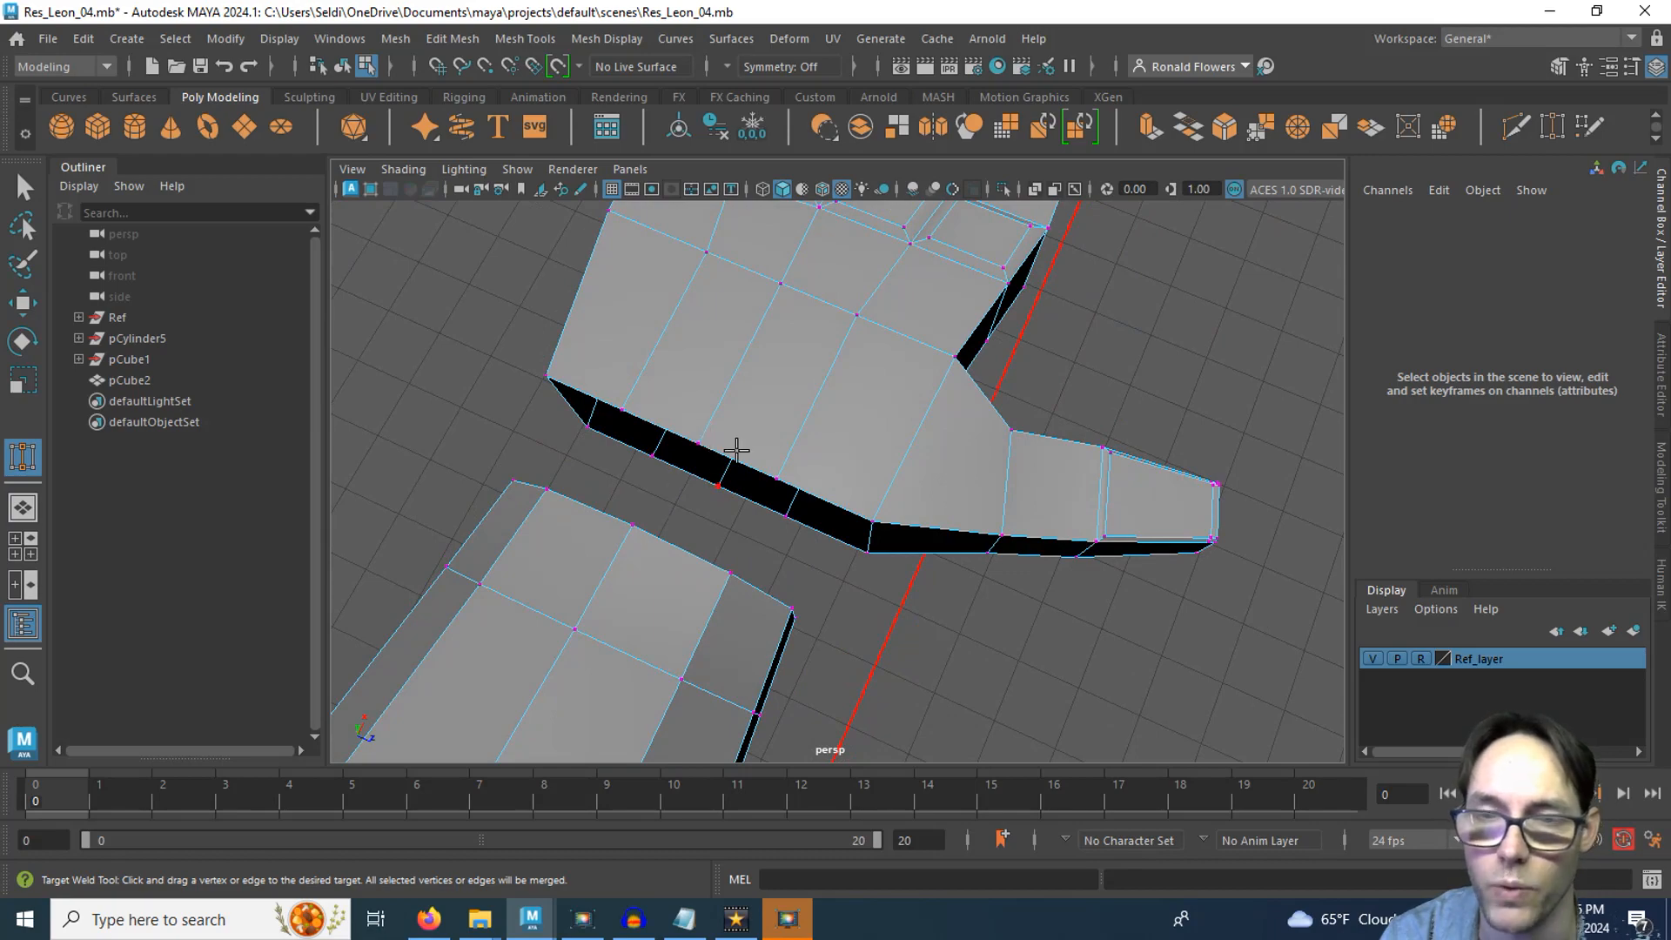
pyautogui.keyDown('alt'); pyautogui.moveTo(892, 600); pyautogui.dragTo(720, 586); pyautogui.keyUp('alt')
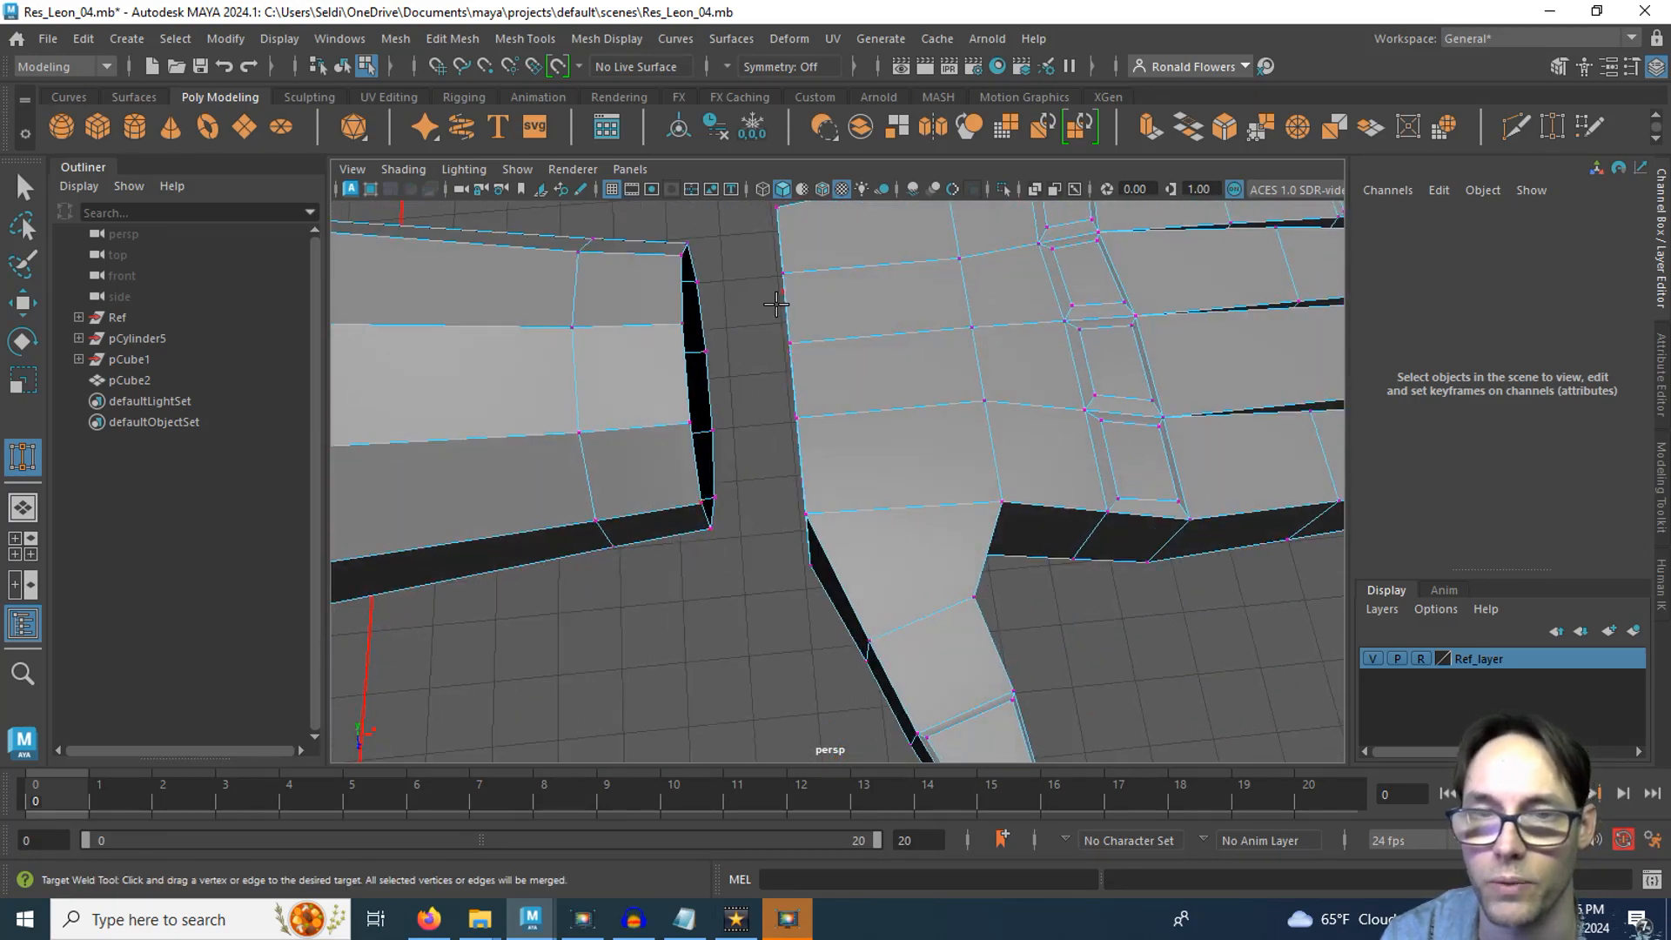
pyautogui.keyDown('alt'); pyautogui.moveTo(775, 304); pyautogui.dragTo(807, 345); pyautogui.keyUp('alt')
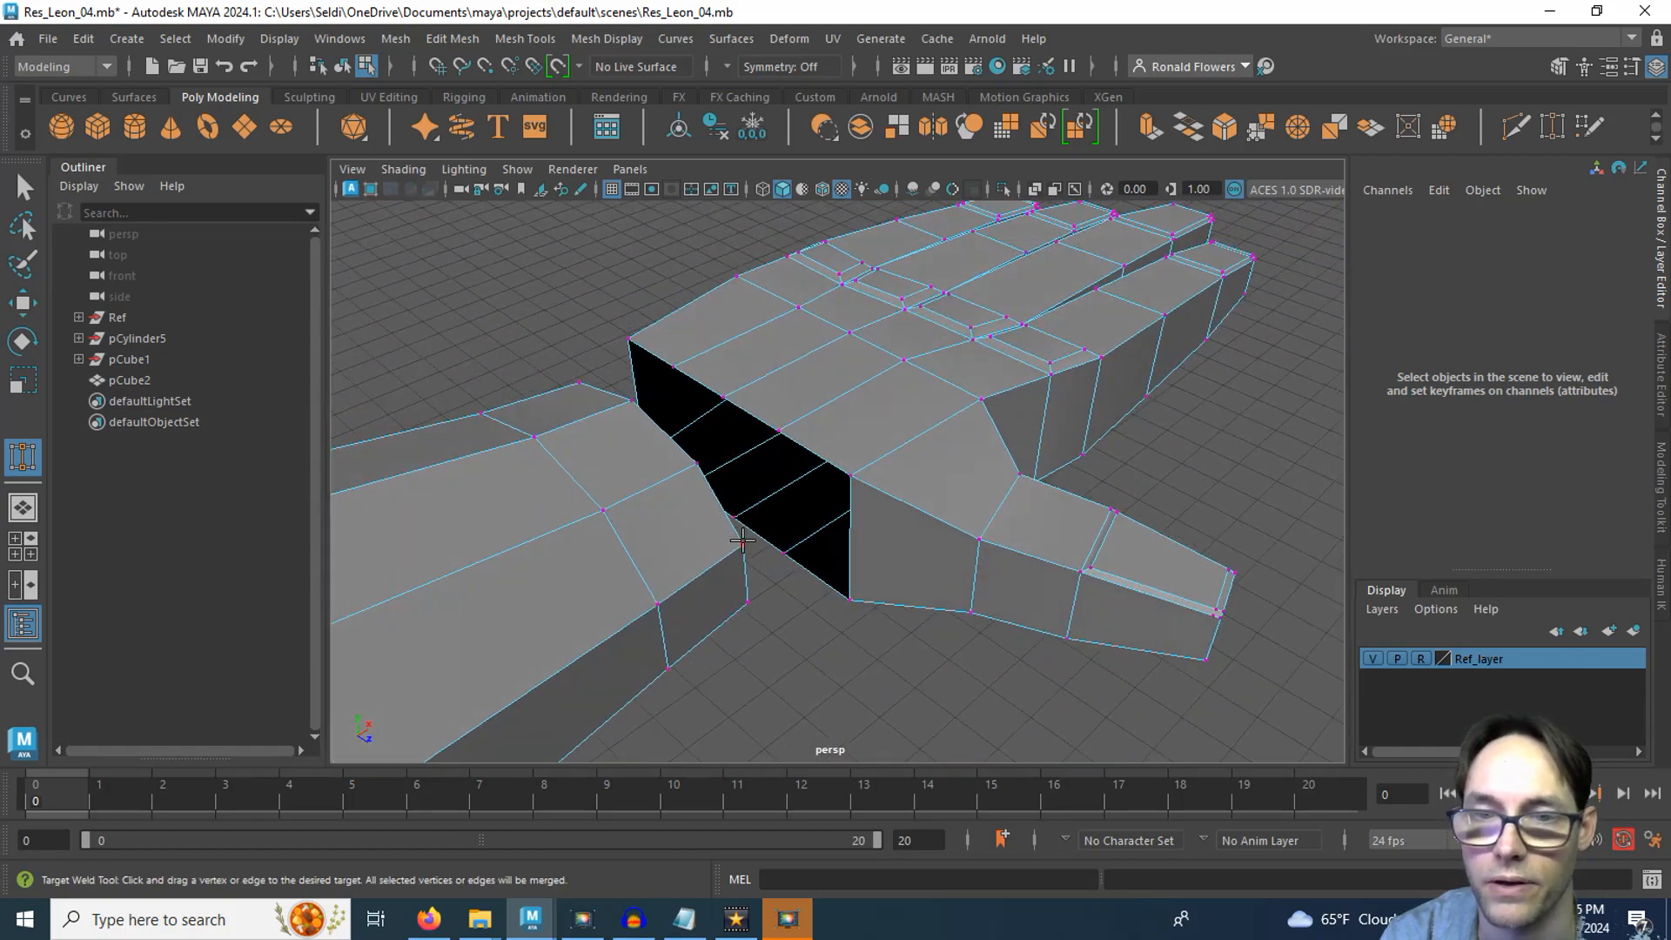
pyautogui.keyDown('alt'); pyautogui.moveTo(742, 541); pyautogui.dragTo(708, 473); pyautogui.keyUp('alt')
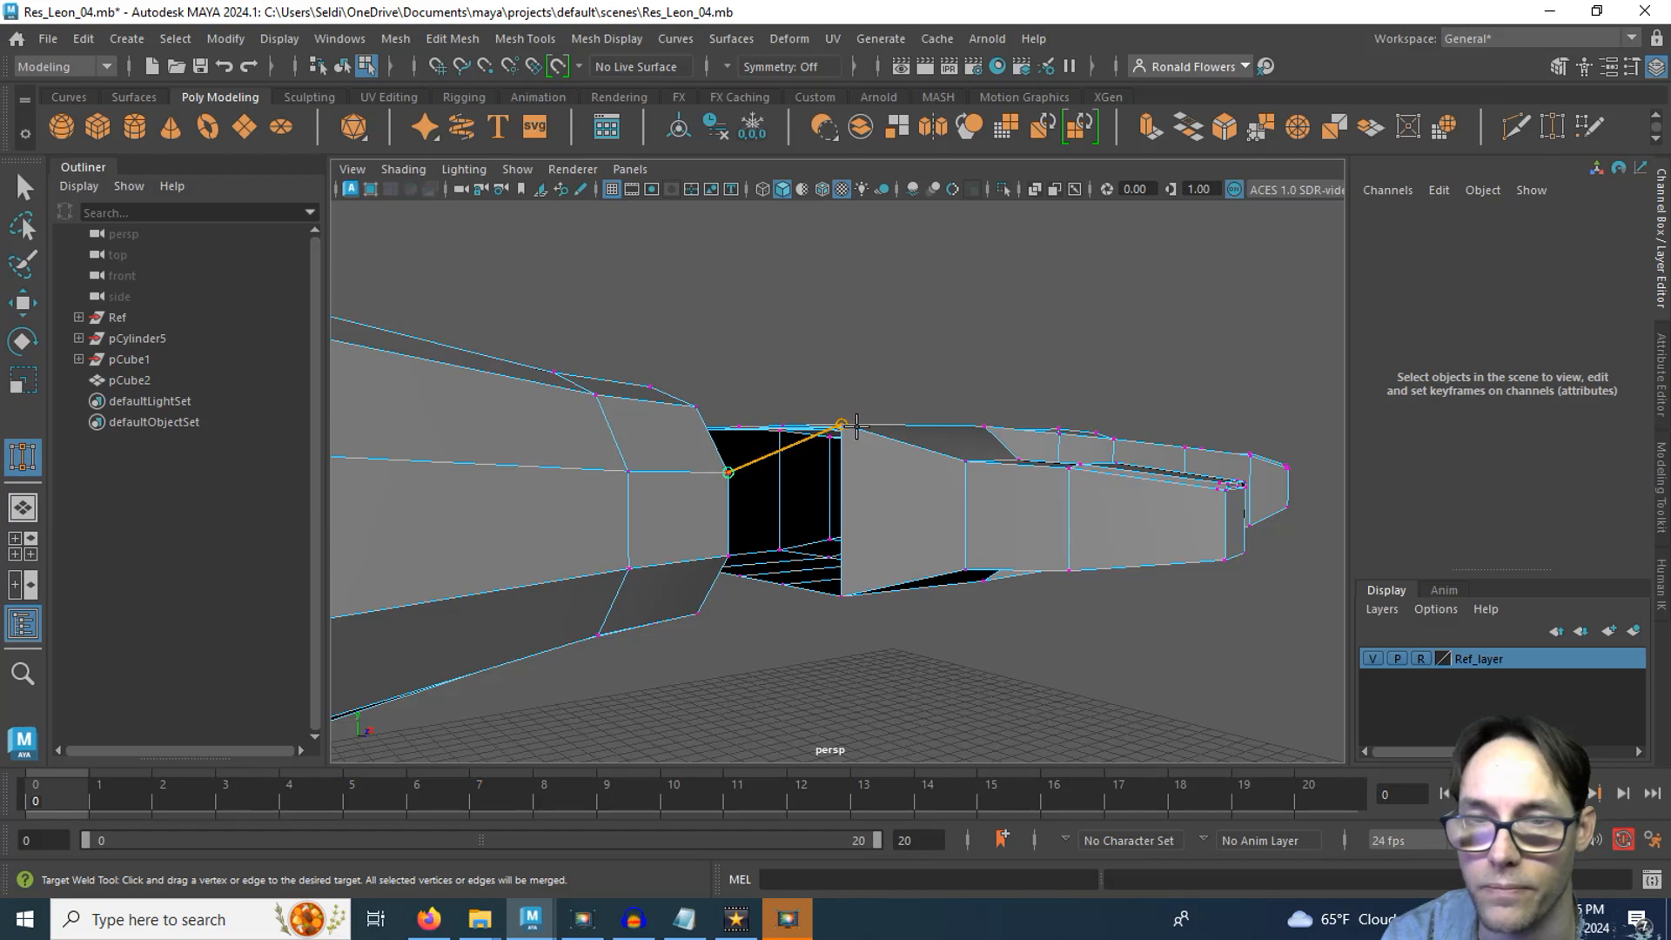
pyautogui.moveTo(856, 427); pyautogui.dragTo(857, 428)
pyautogui.keyDown('alt'); pyautogui.moveTo(903, 496); pyautogui.dragTo(857, 521); pyautogui.keyUp('alt')
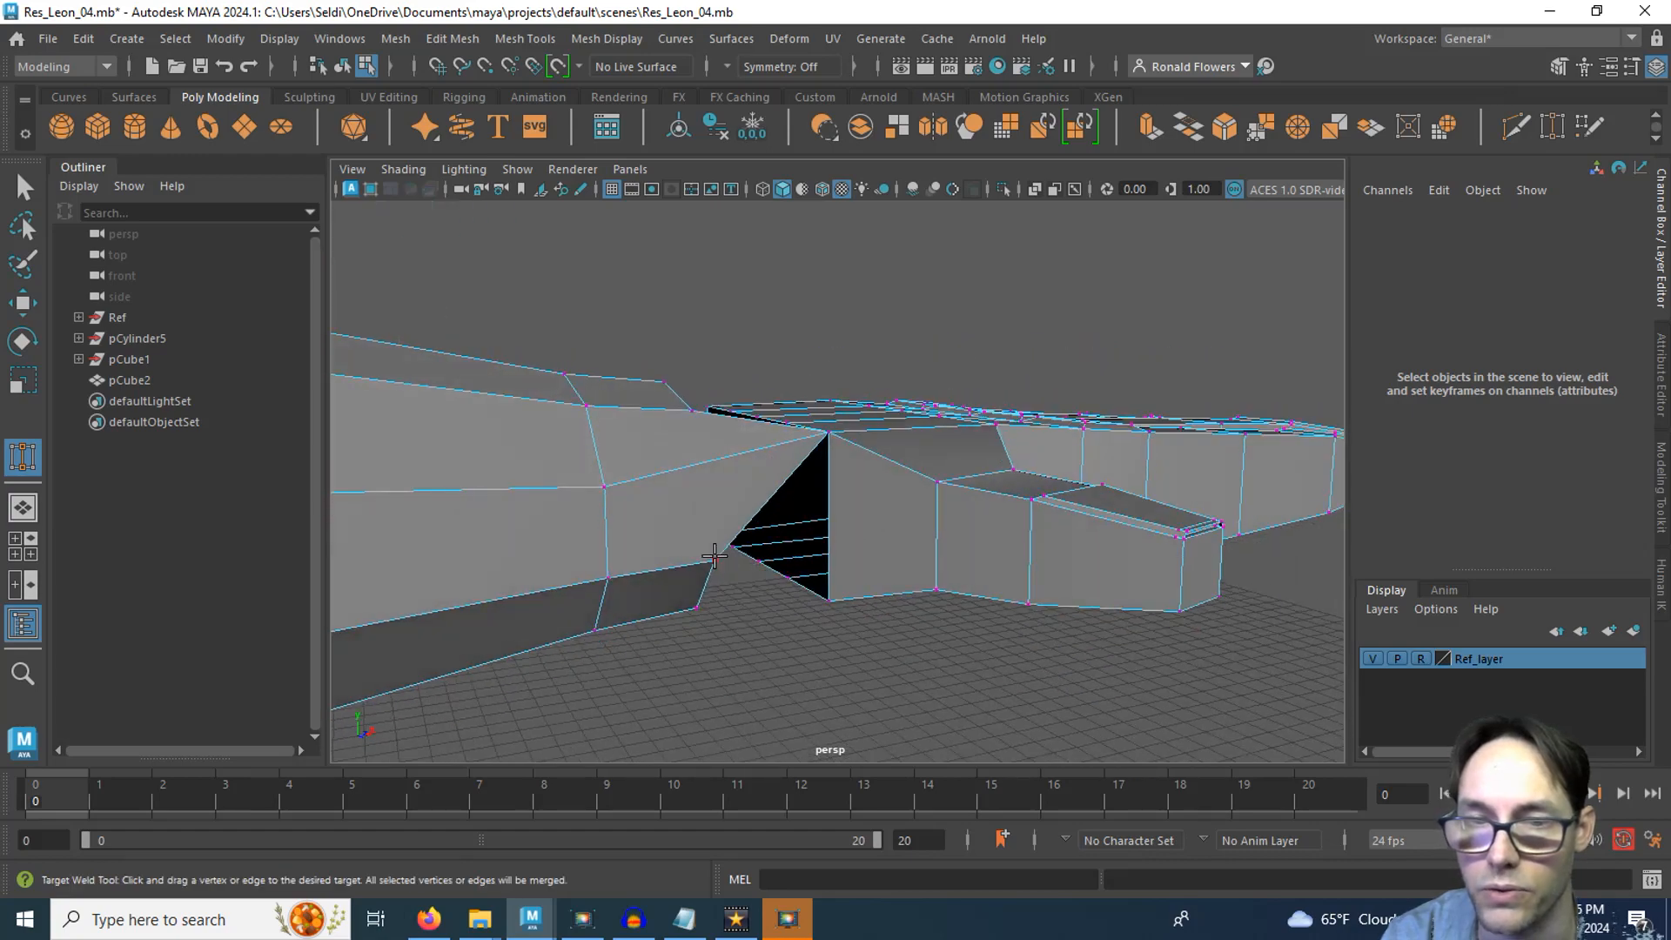
pyautogui.moveTo(870, 606); pyautogui.dragTo(874, 615)
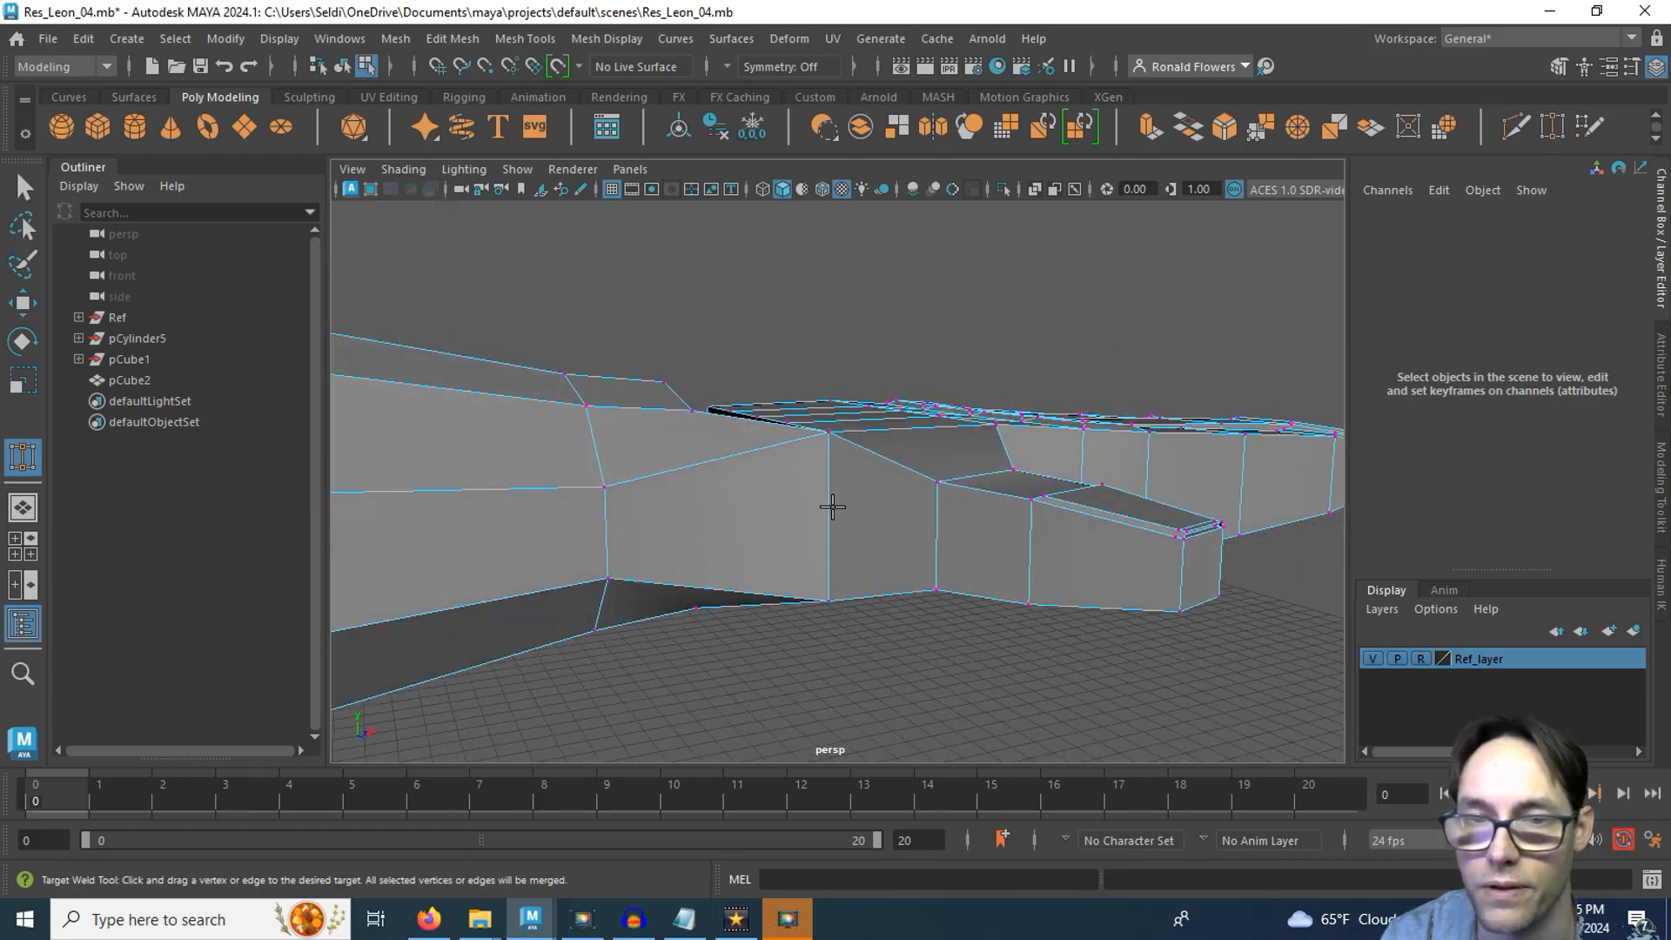
# Target-weld the arm's upper end vertices to the matching wrist vertices along the back of the hand
pyautogui.moveTo(832, 506)
pyautogui.keyDown('alt'); pyautogui.mouseDown()
pyautogui.moveTo(761, 466)
pyautogui.moveTo(772, 458)
pyautogui.moveTo(709, 447)
pyautogui.moveTo(728, 545)
pyautogui.moveTo(717, 473)
pyautogui.moveTo(826, 537)
pyautogui.mouseUp(); pyautogui.keyUp('alt')
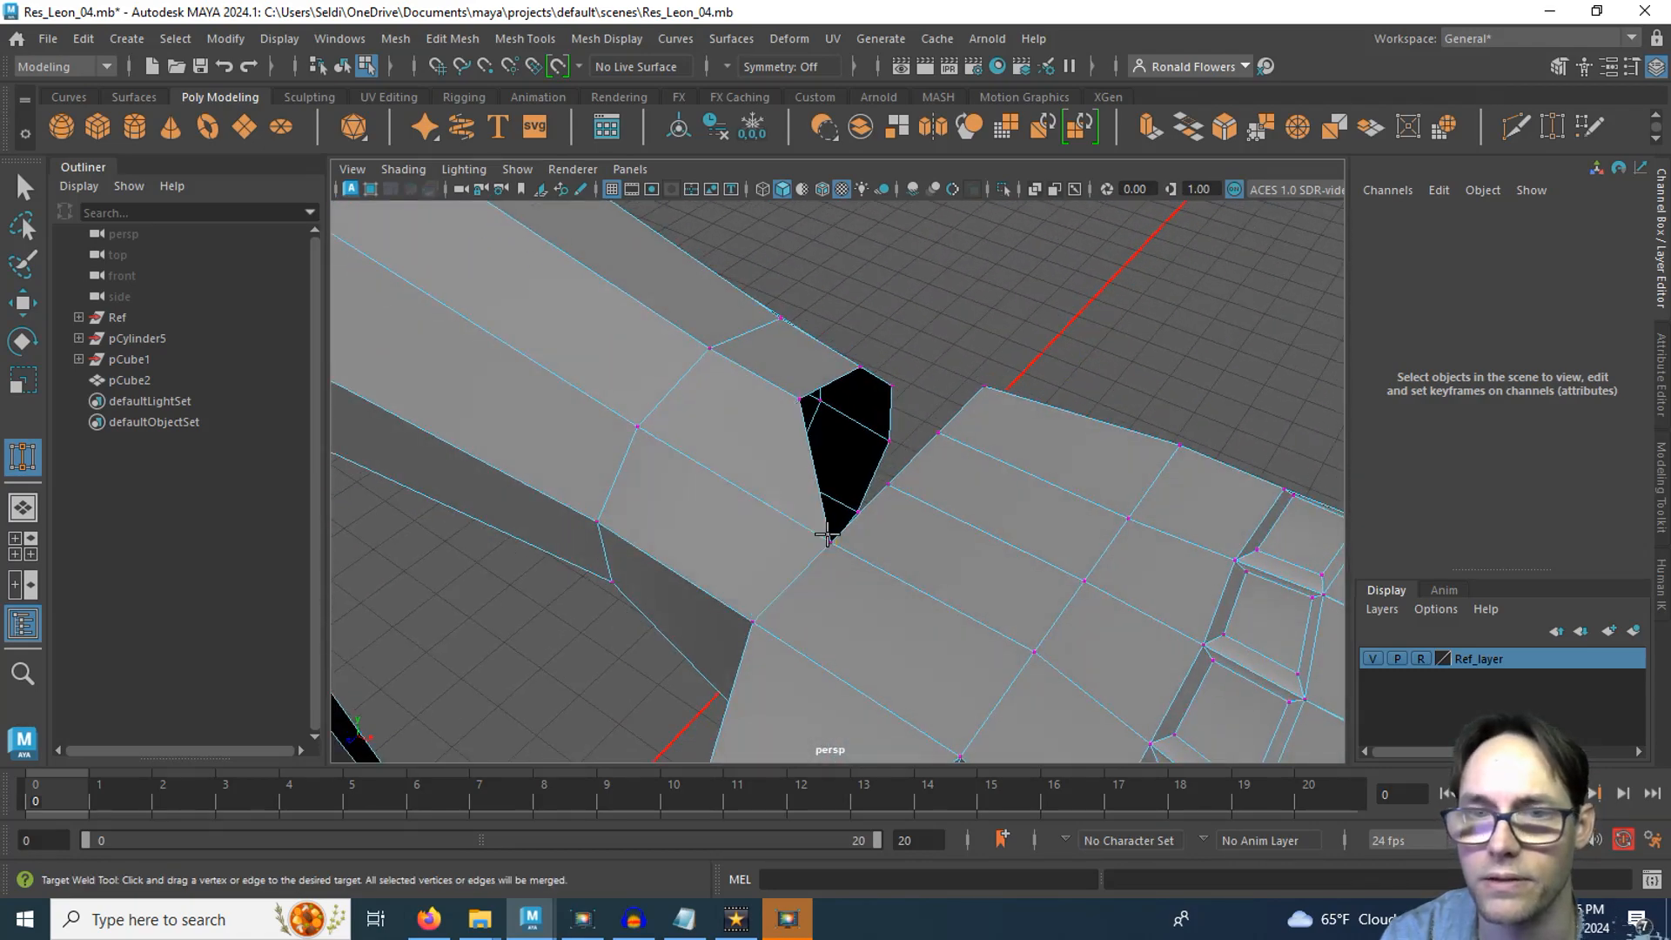
pyautogui.moveTo(883, 474); pyautogui.dragTo(887, 482)
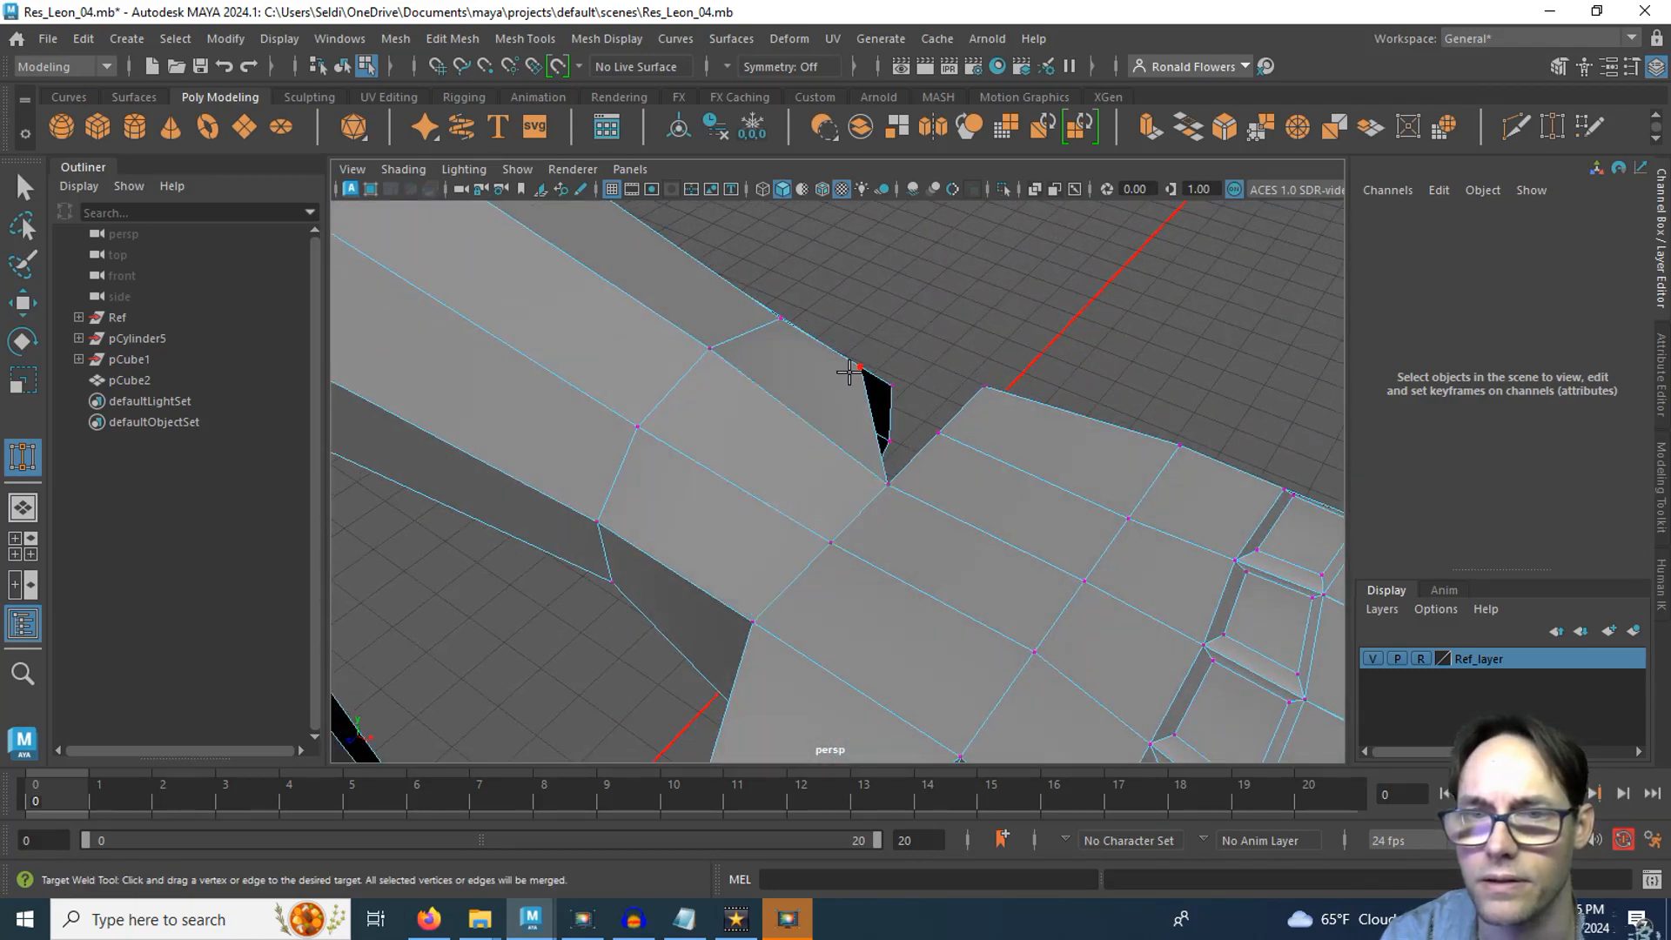
pyautogui.moveTo(916, 424); pyautogui.dragTo(936, 431)
# Target-weld the remaining arm end vertices to the wrist vertices on the little-finger side and the palm side
pyautogui.keyDown('alt'); pyautogui.moveTo(1055, 455); pyautogui.dragTo(827, 424); pyautogui.keyUp('alt')
pyautogui.keyDown('alt'); pyautogui.moveTo(828, 425); pyautogui.dragTo(749, 308, button='middle'); pyautogui.keyUp('alt')
pyautogui.keyDown('alt'); pyautogui.moveTo(813, 441); pyautogui.dragTo(895, 525); pyautogui.keyUp('alt')
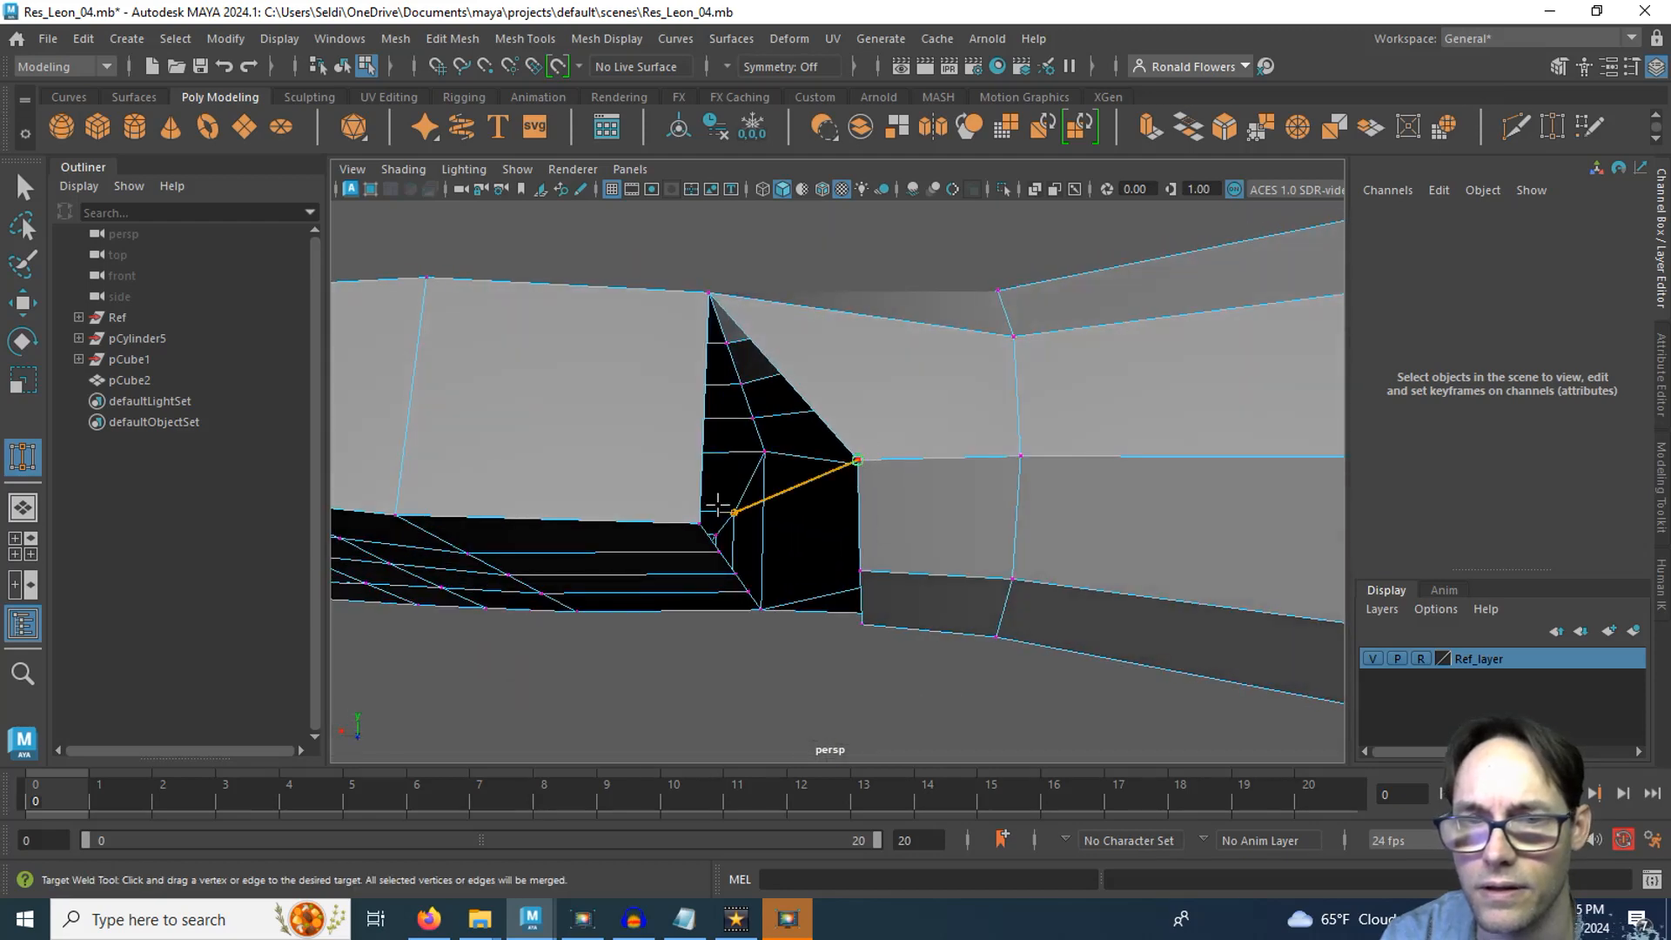
pyautogui.moveTo(718, 505); pyautogui.dragTo(703, 515)
pyautogui.keyDown('alt'); pyautogui.moveTo(704, 515); pyautogui.dragTo(883, 546); pyautogui.keyUp('alt')
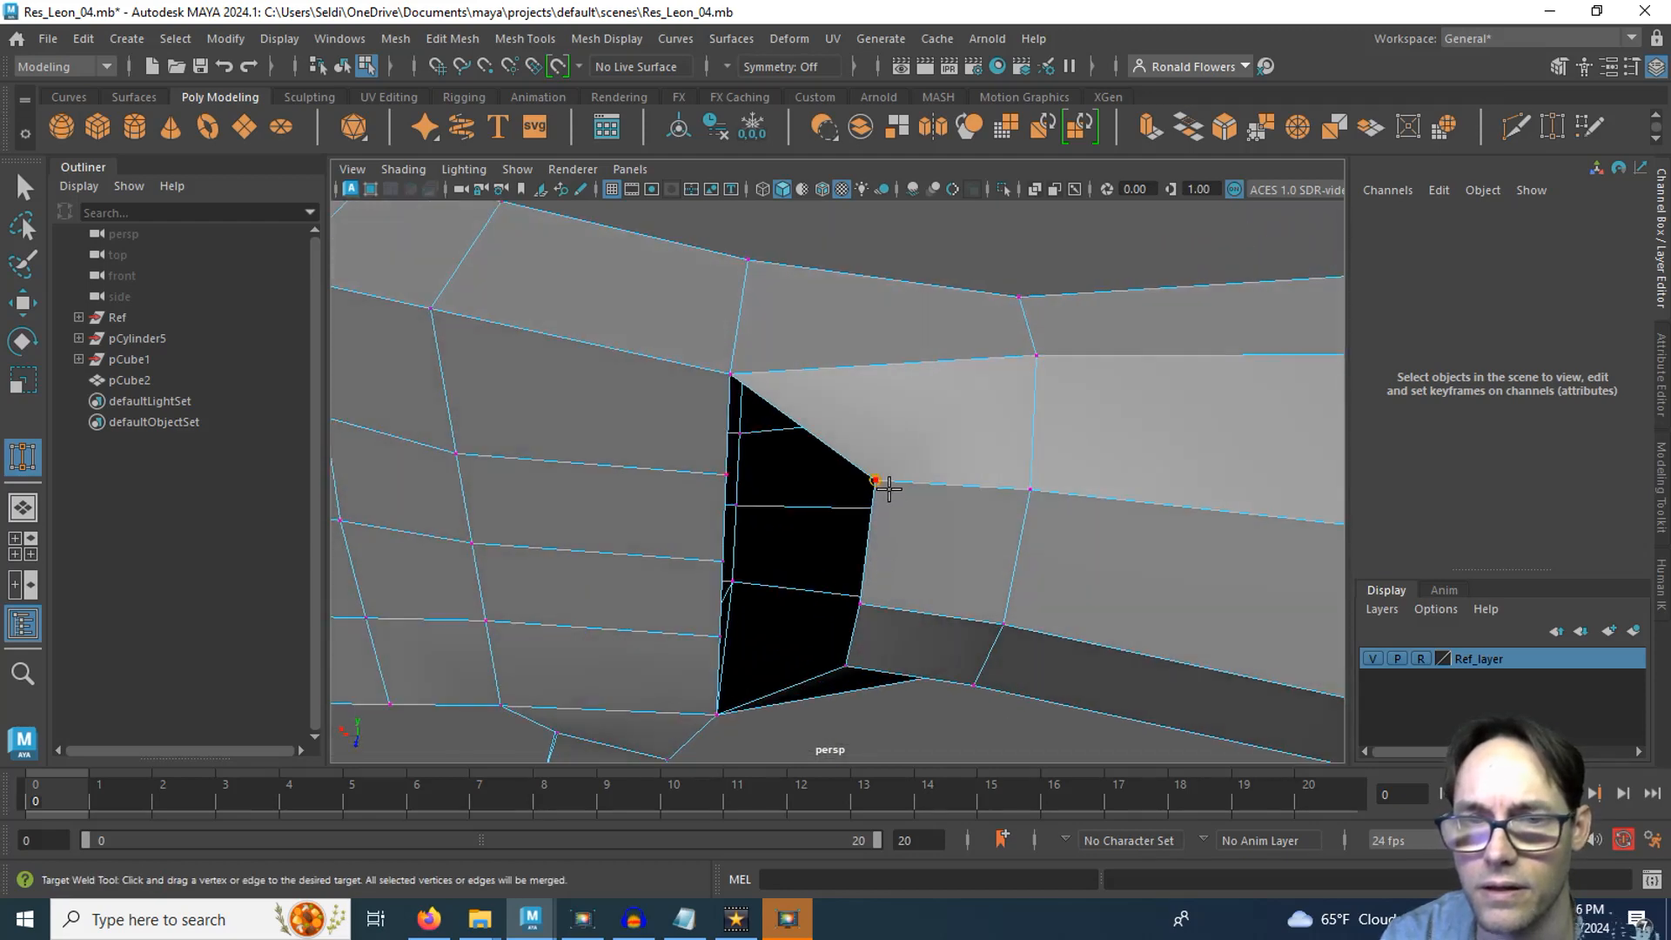
pyautogui.moveTo(731, 476); pyautogui.dragTo(729, 475)
pyautogui.moveTo(857, 602); pyautogui.dragTo(723, 562)
pyautogui.moveTo(698, 626); pyautogui.dragTo(817, 564)
pyautogui.press('q')
# Insert two edge loops around the wrist with Multi-Cut, one on each side of the existing wrist loop
pyautogui.keyDown('alt'); pyautogui.moveTo(649, 594); pyautogui.dragTo(905, 604); pyautogui.keyUp('alt')
pyautogui.scroll(2, 963, 564)
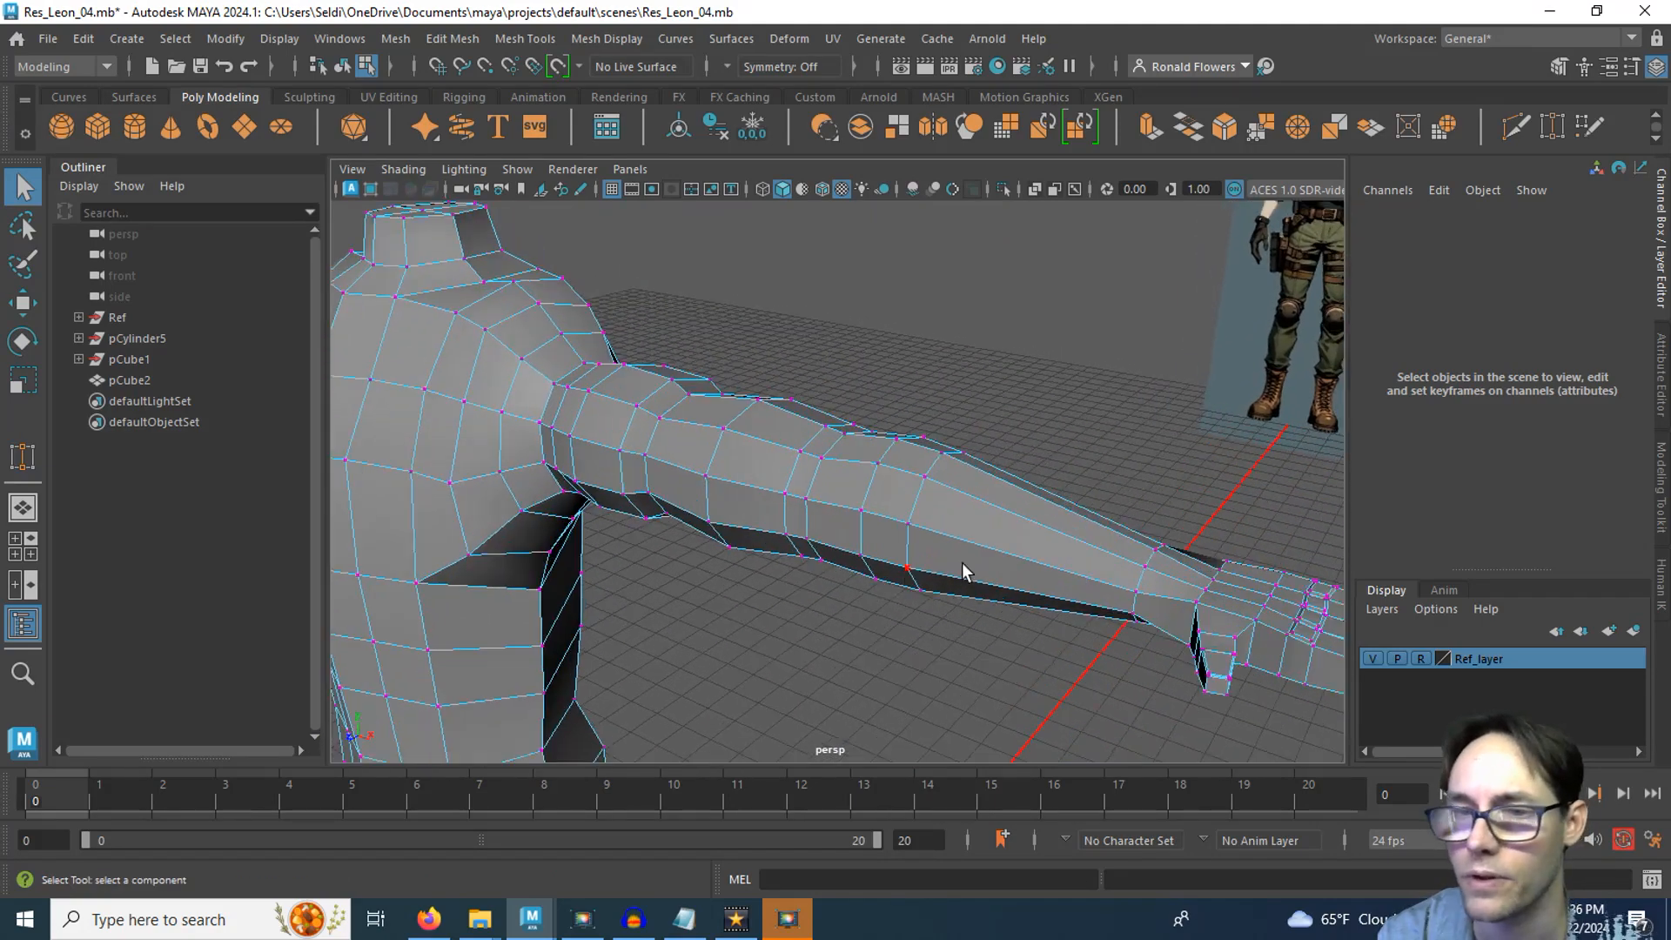
pyautogui.keyDown('alt'); pyautogui.moveTo(1123, 514); pyautogui.dragTo(766, 583, button='middle'); pyautogui.keyUp('alt')
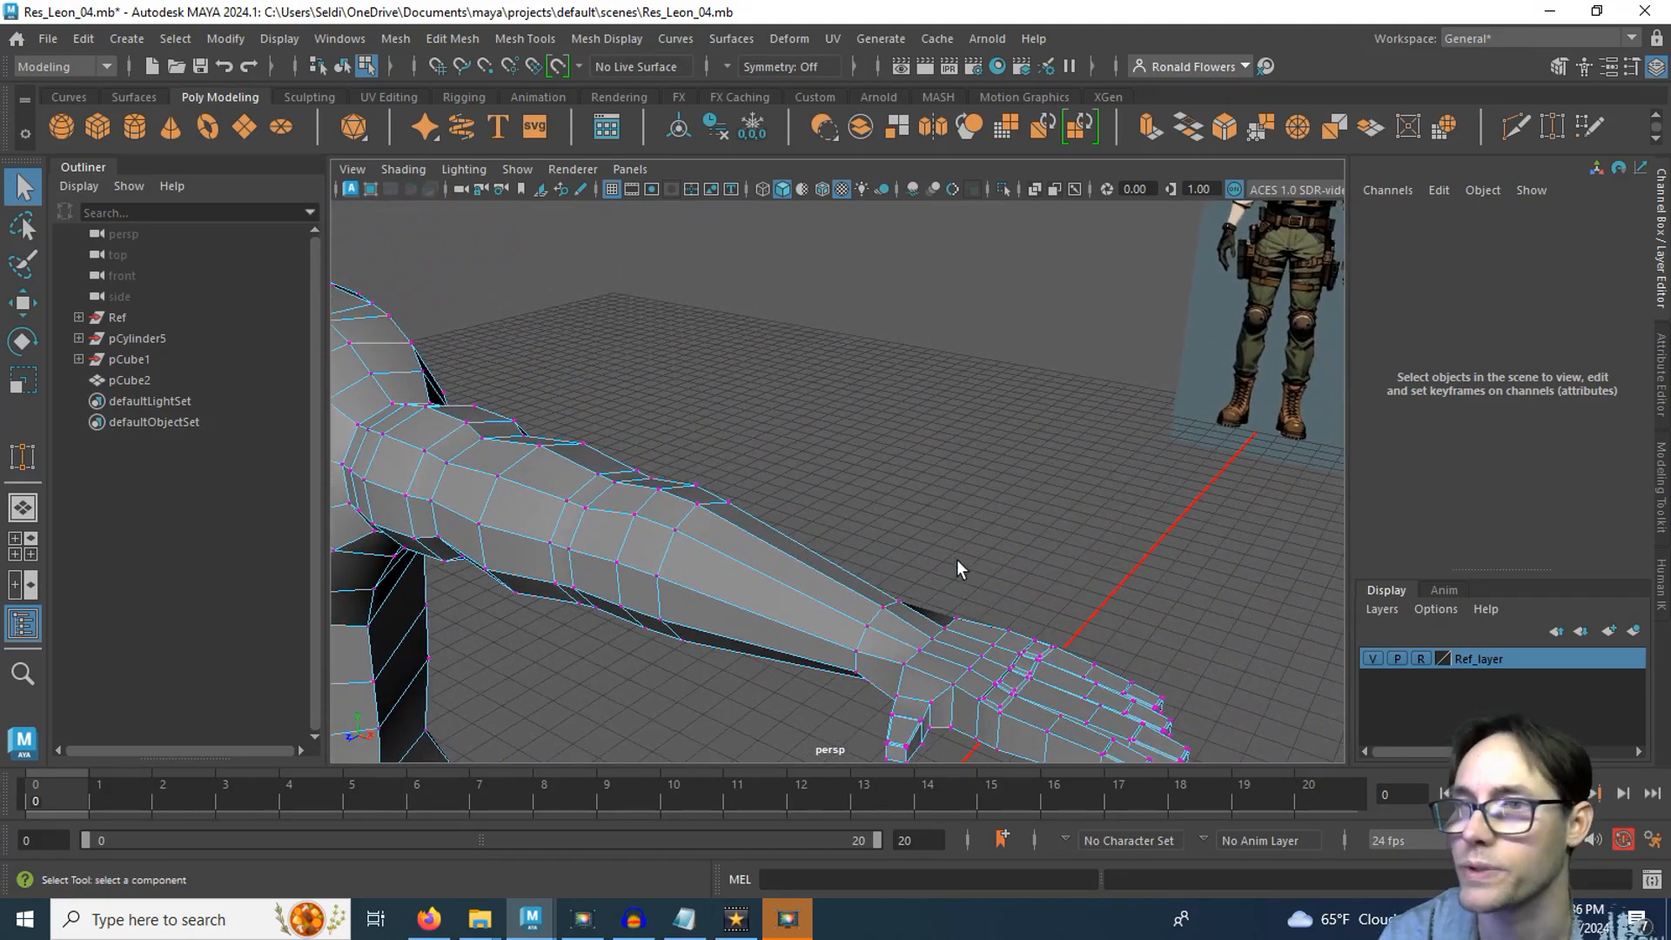
pyautogui.click(1512, 132)
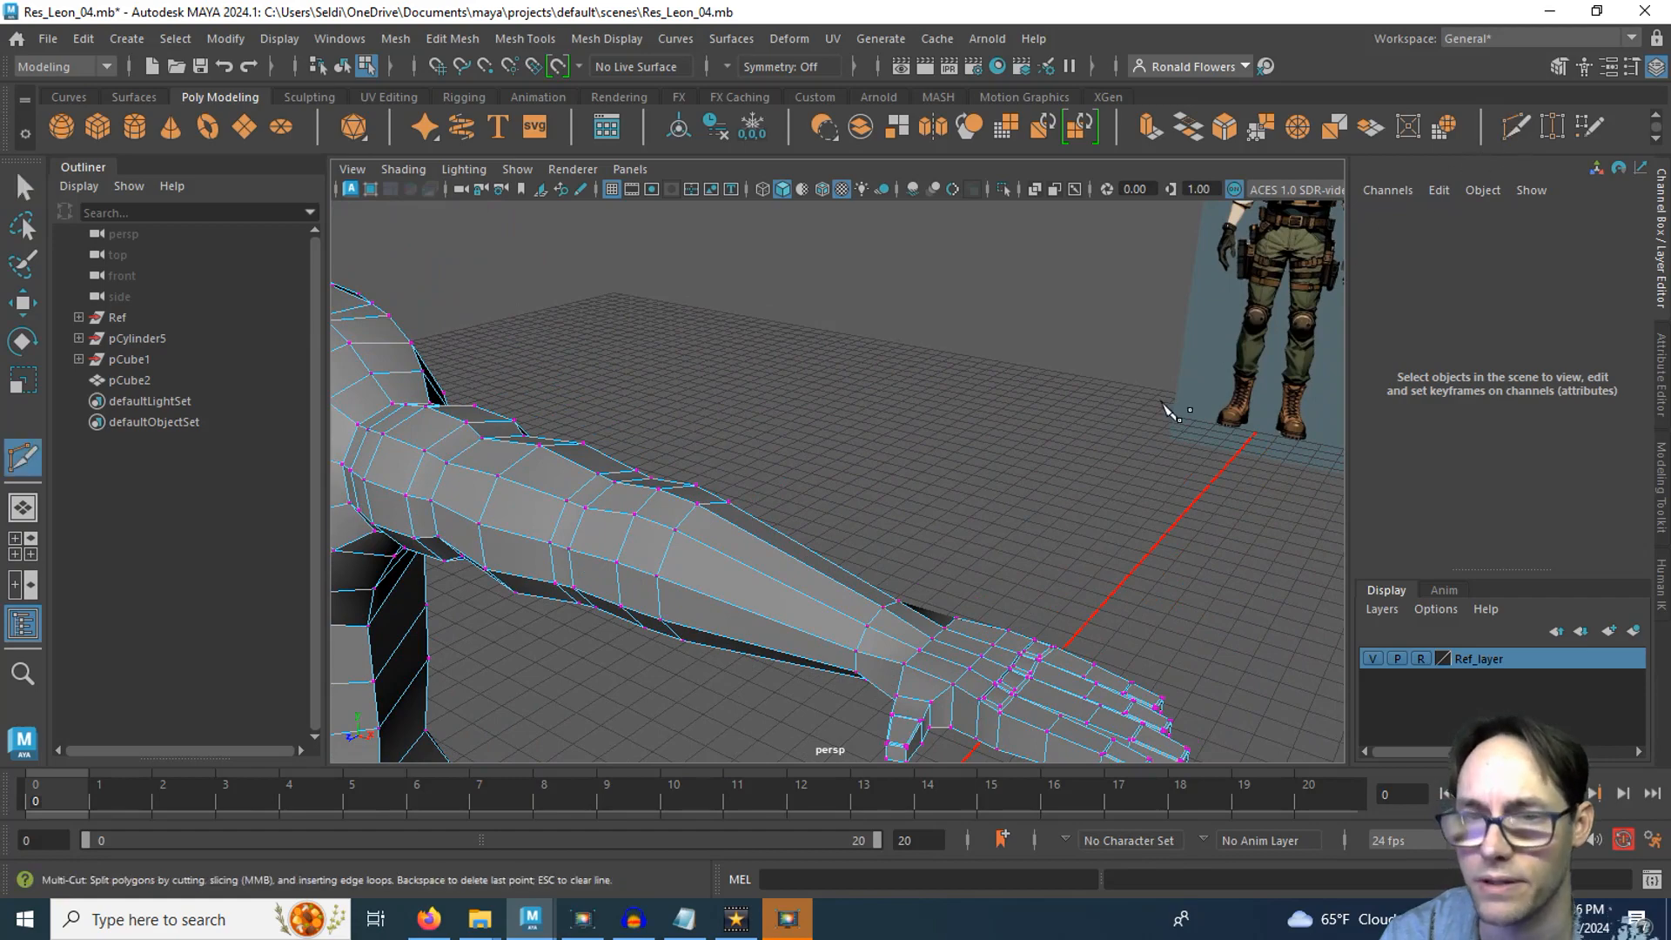
pyautogui.keyDown('alt'); pyautogui.moveTo(975, 601); pyautogui.dragTo(966, 496, button='middle'); pyautogui.keyUp('alt')
pyautogui.keyDown('alt'); pyautogui.moveTo(963, 492); pyautogui.dragTo(1001, 480); pyautogui.keyUp('alt')
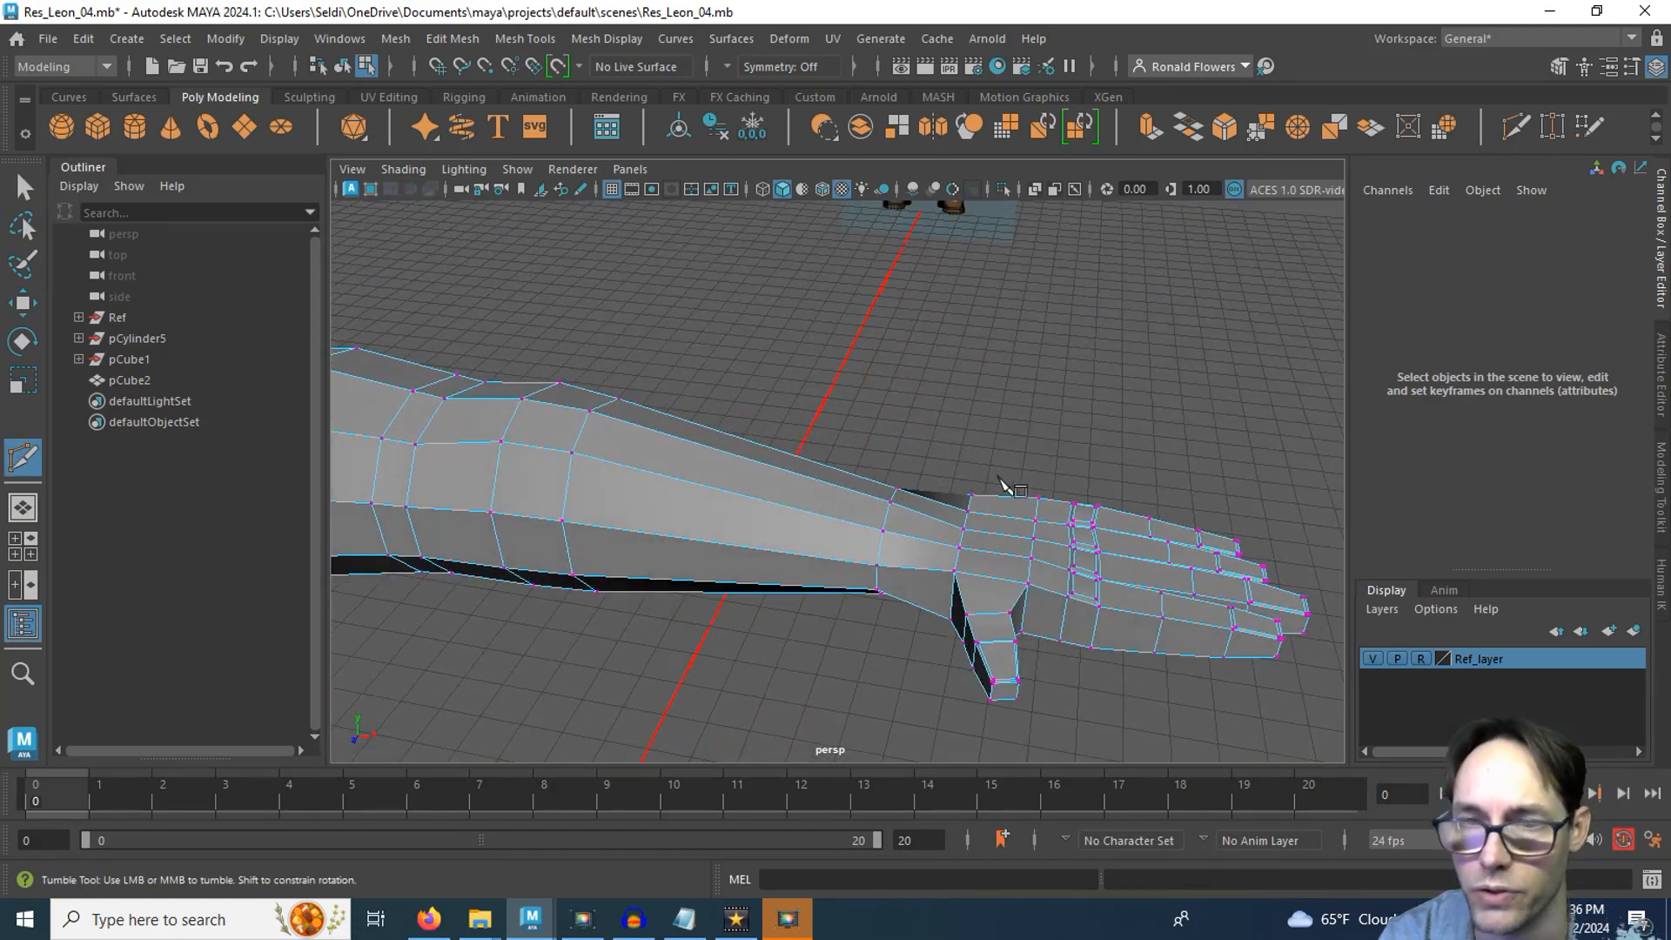
pyautogui.keyDown('ctrl'); pyautogui.click(916, 564); pyautogui.keyUp('ctrl')
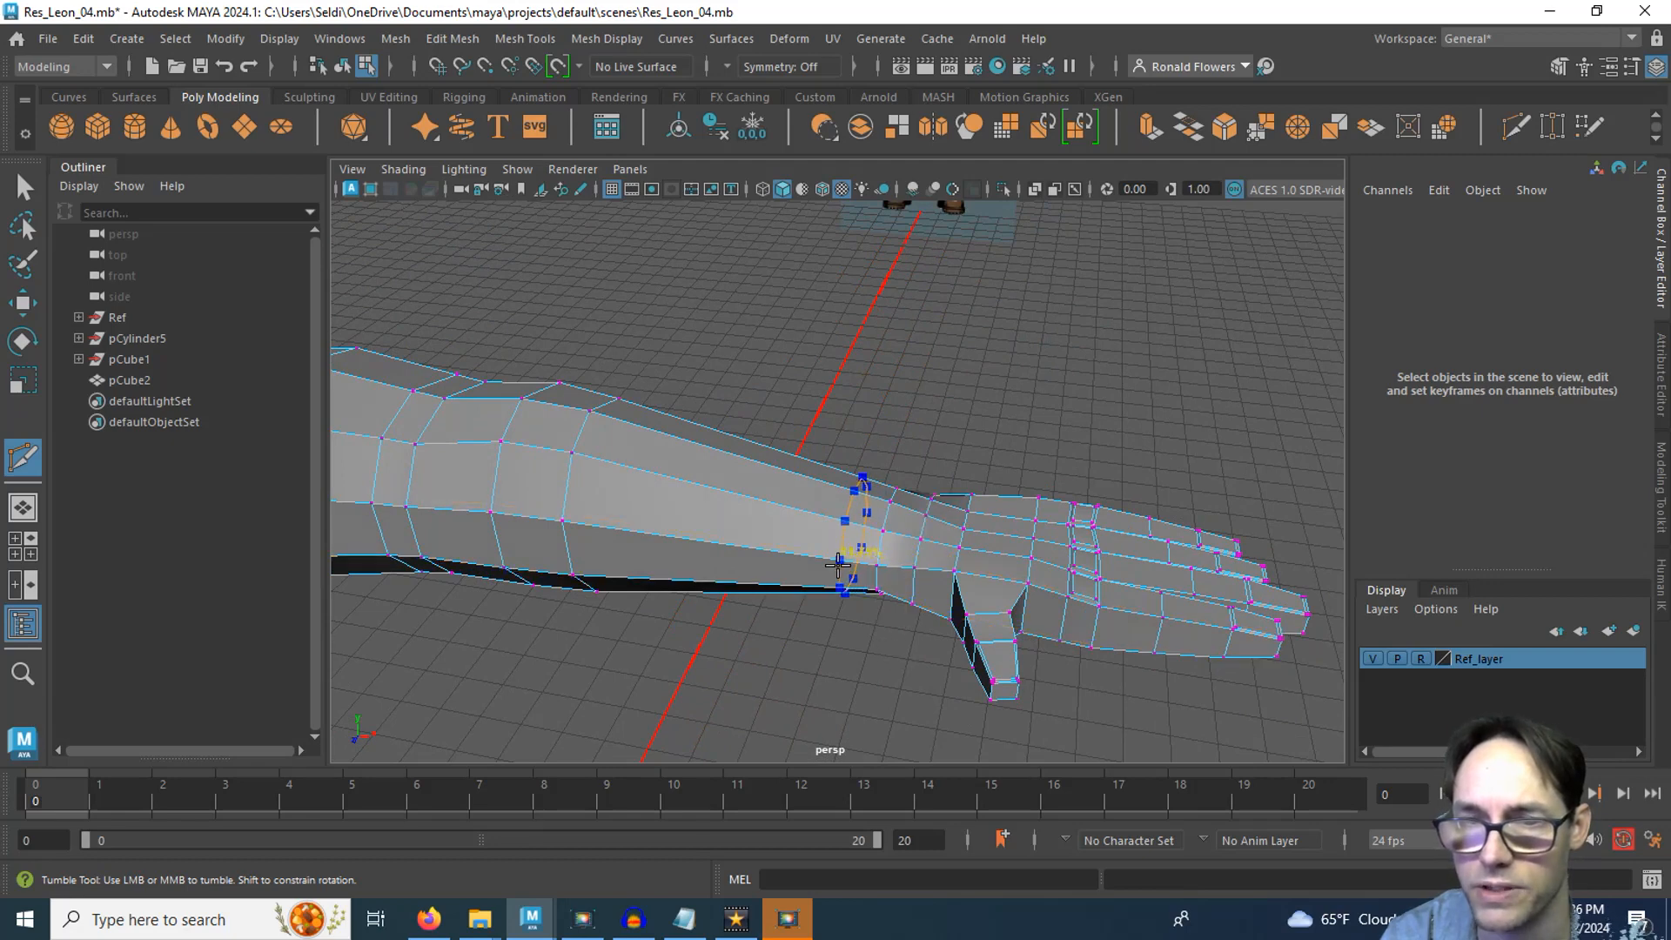
pyautogui.keyDown('ctrl'); pyautogui.click(838, 564); pyautogui.keyUp('ctrl')
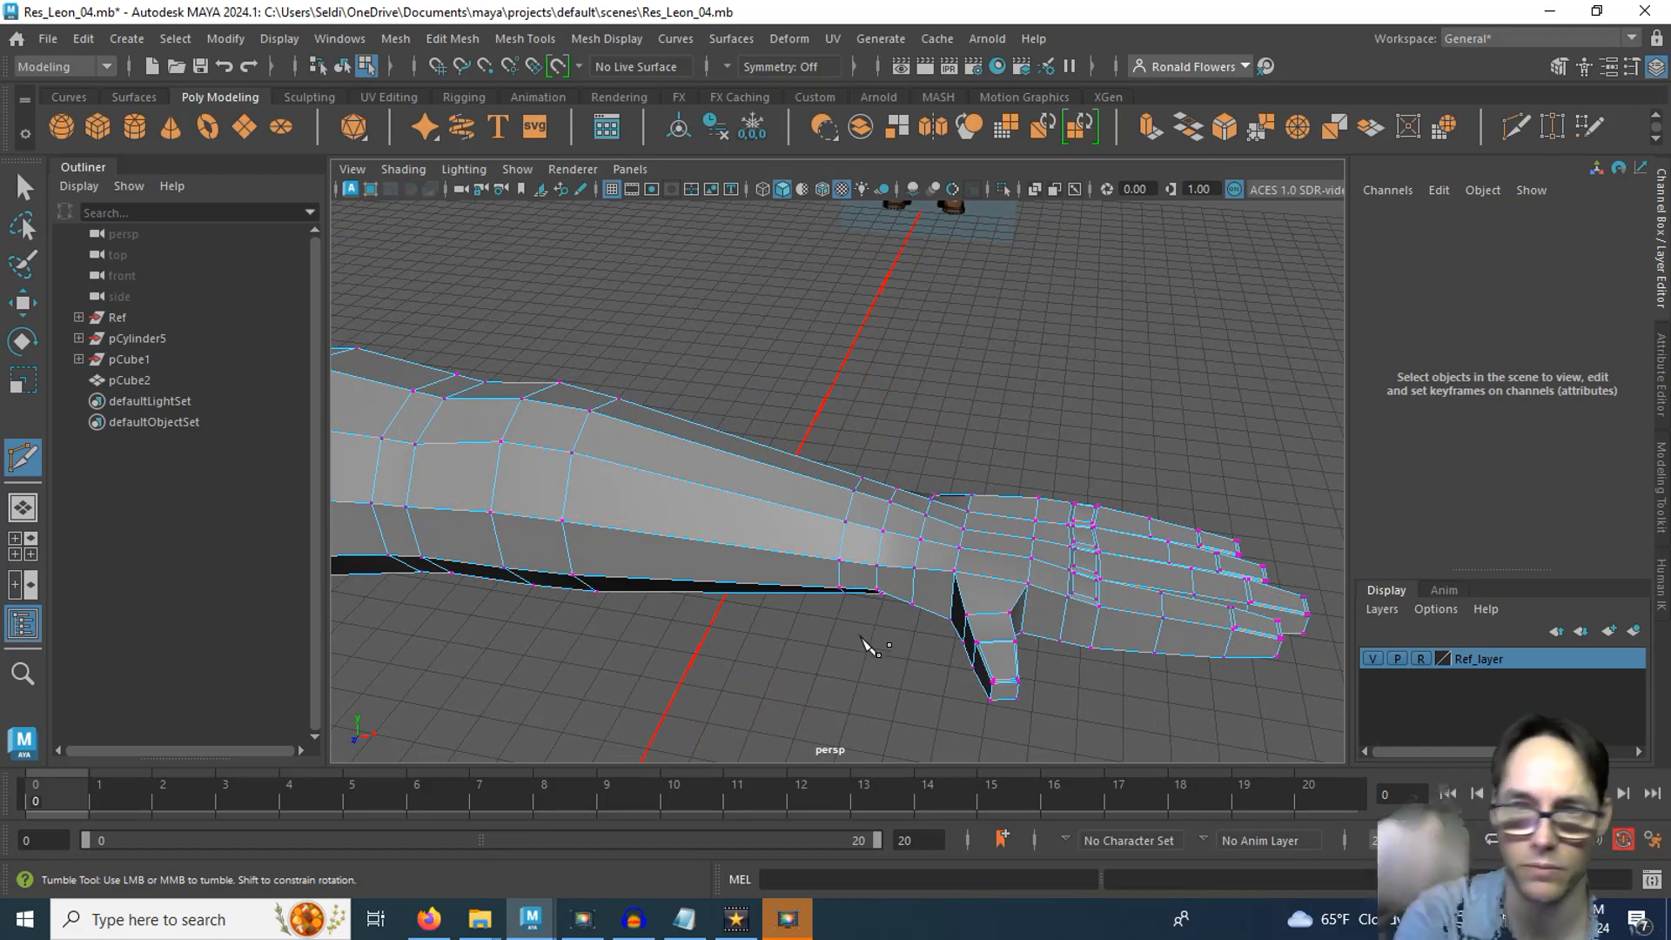
# Insert an edge loop around the upper forearm, just past the elbow loops toward the wrist, and leave Multi-Cut
pyautogui.keyDown('alt'); pyautogui.moveTo(862, 640); pyautogui.dragTo(1070, 597, button='middle'); pyautogui.keyUp('alt')
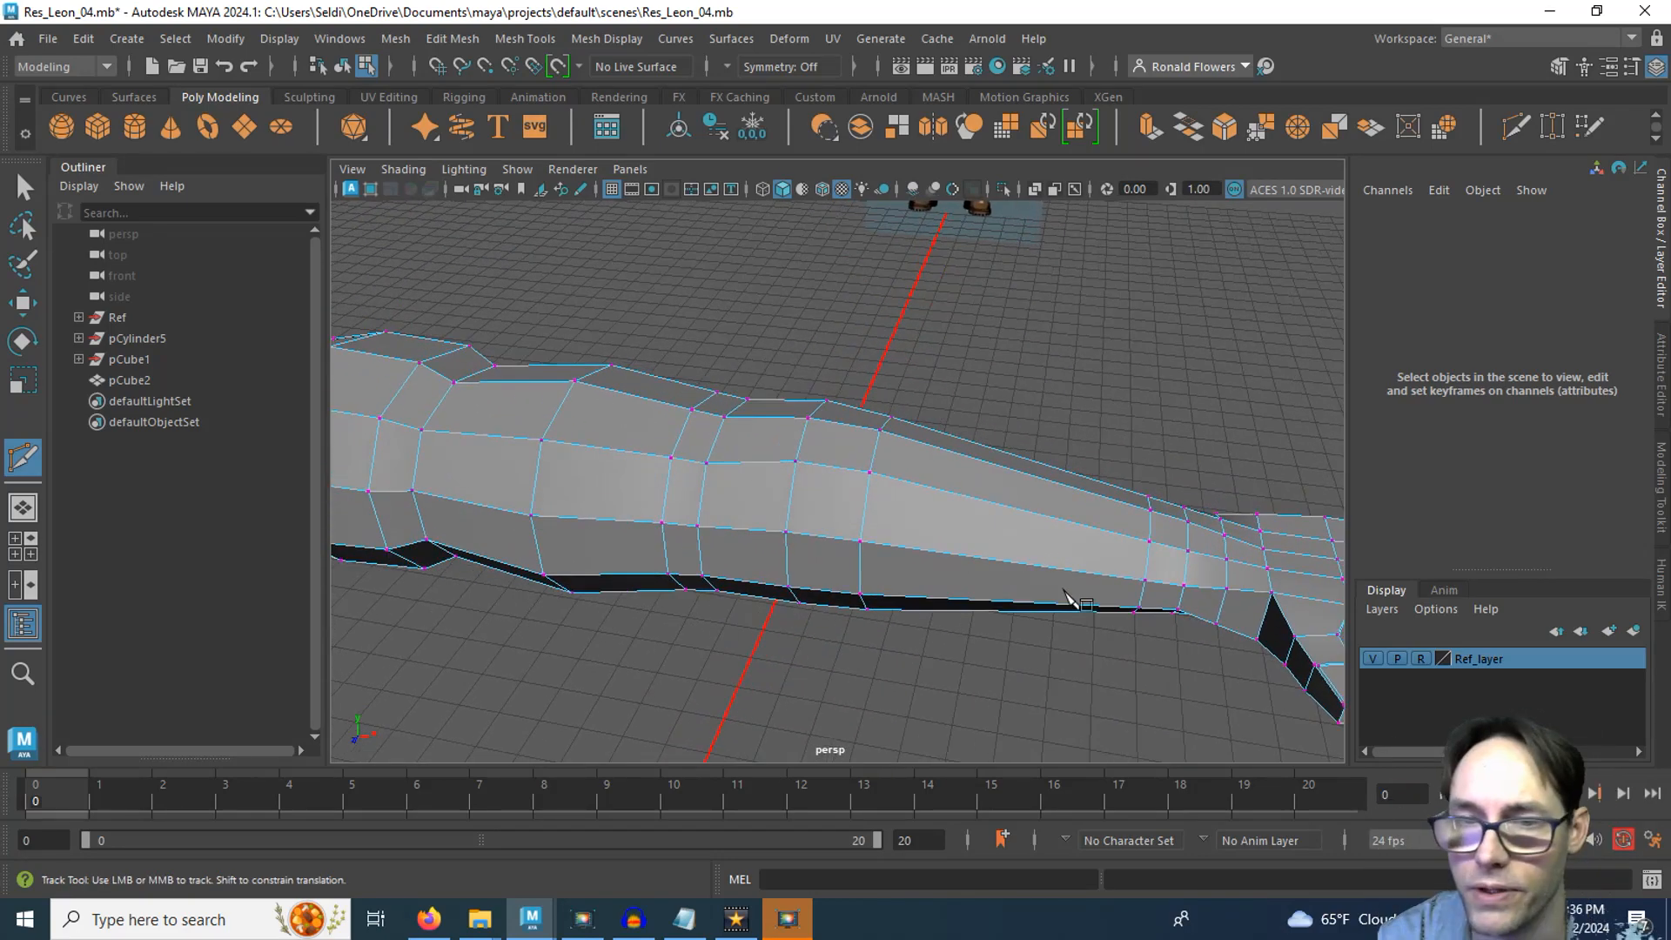
pyautogui.click(862, 572)
pyautogui.keyDown('alt'); pyautogui.moveTo(912, 581); pyautogui.dragTo(984, 630, button='middle'); pyautogui.keyUp('alt')
pyautogui.keyDown('alt'); pyautogui.moveTo(984, 630); pyautogui.dragTo(966, 590, button='right'); pyautogui.keyUp('alt')
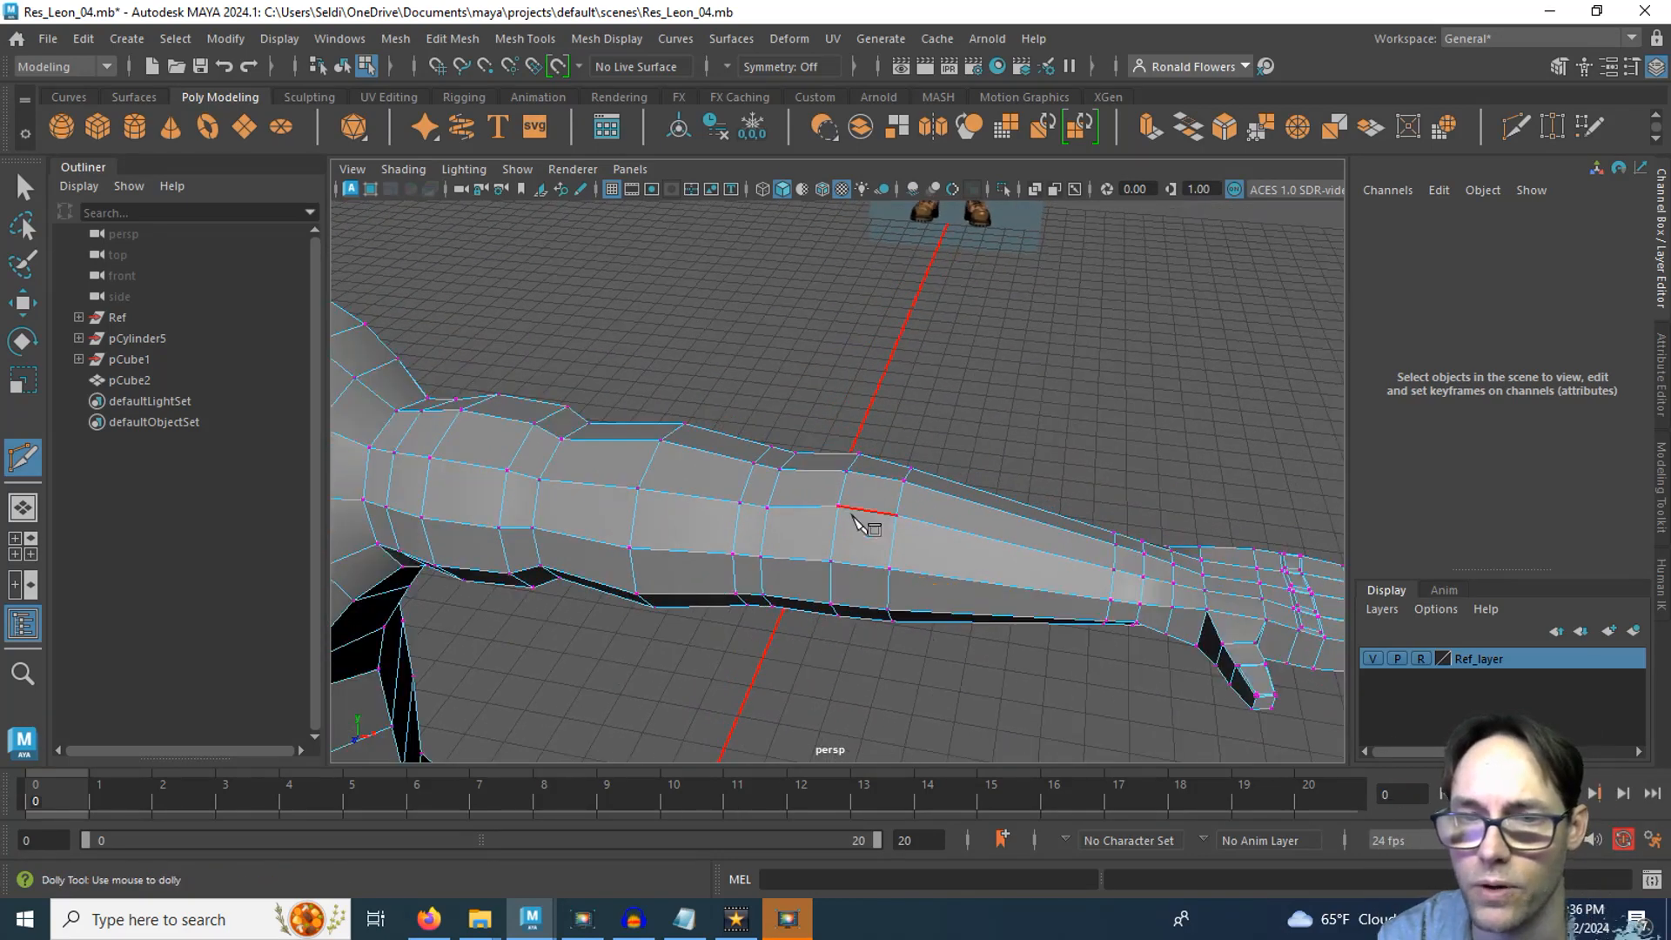
pyautogui.keyDown('alt'); pyautogui.moveTo(862, 518); pyautogui.dragTo(906, 589); pyautogui.keyUp('alt')
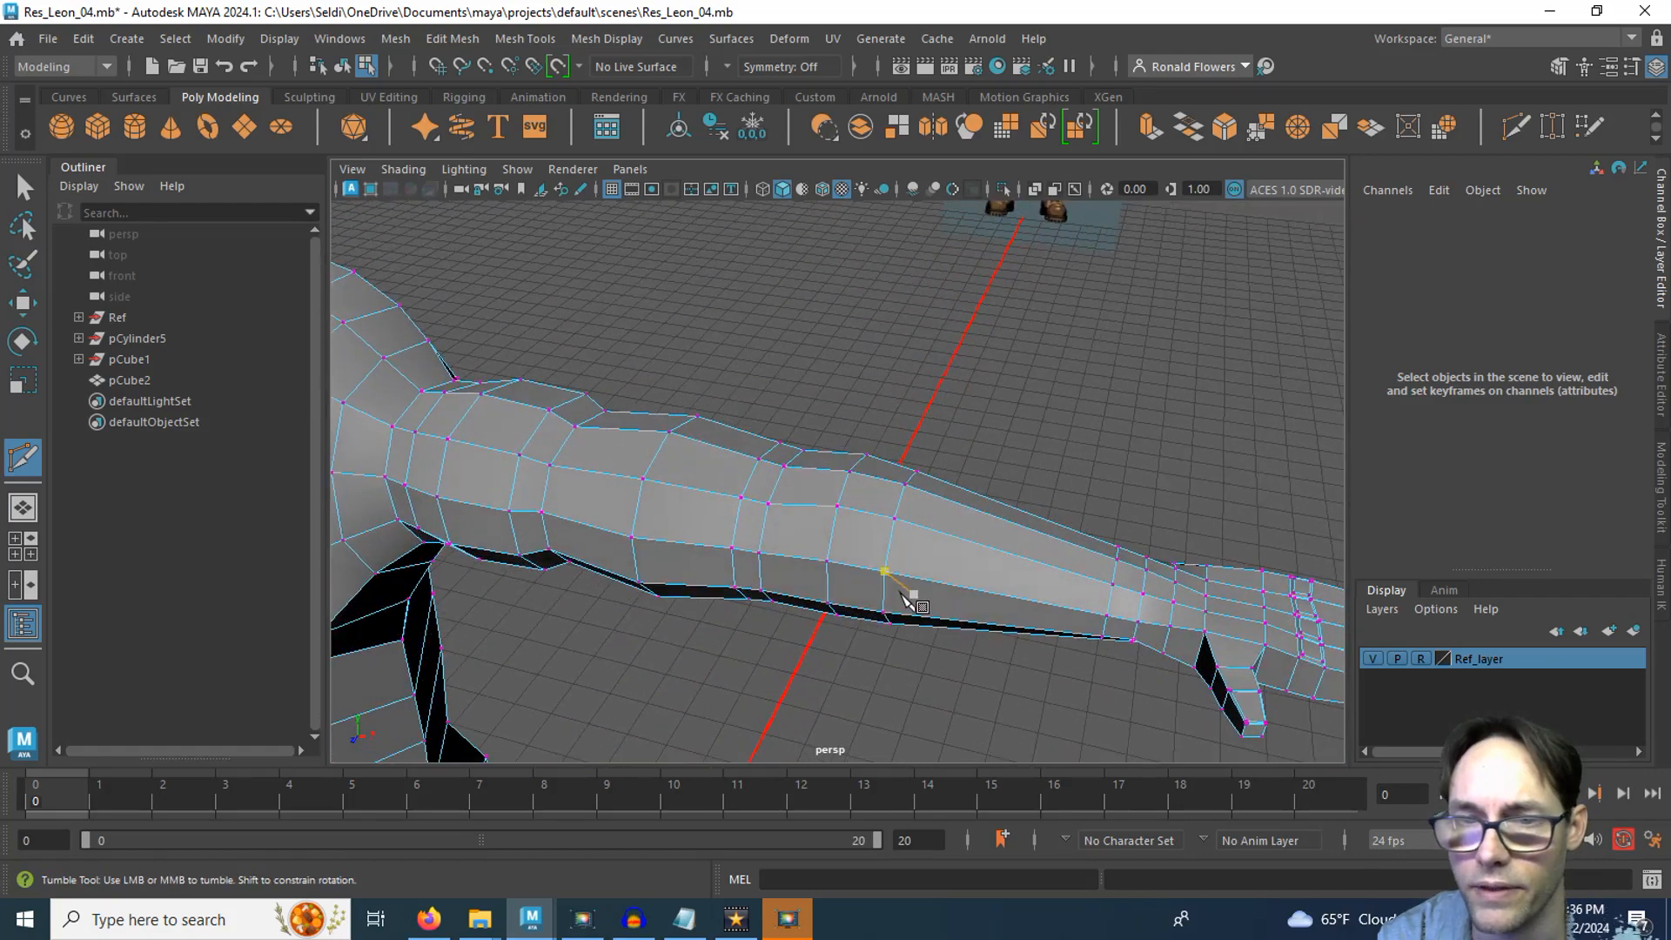
pyautogui.keyDown('ctrl'); pyautogui.click(924, 527); pyautogui.keyUp('ctrl')
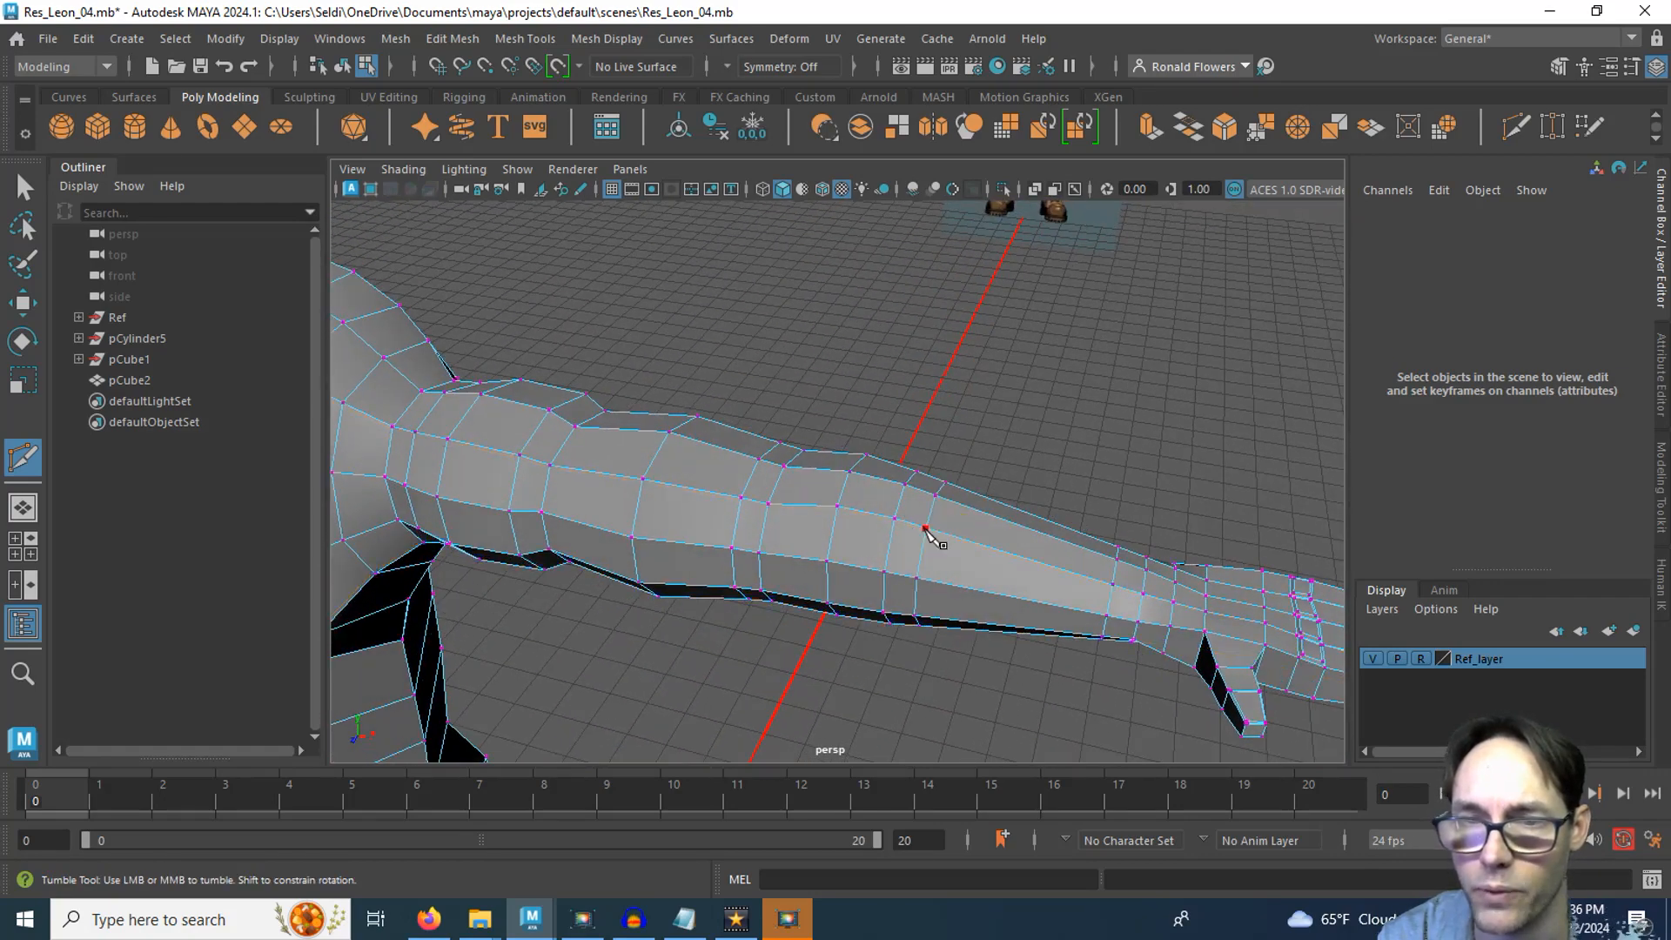
pyautogui.moveTo(905, 570)
pyautogui.keyDown('alt'); pyautogui.mouseDown()
pyautogui.moveTo(913, 463)
pyautogui.moveTo(888, 552)
pyautogui.mouseUp(); pyautogui.keyUp('alt')
pyautogui.keyDown('alt'); pyautogui.moveTo(661, 566); pyautogui.dragTo(985, 532, button='middle'); pyautogui.keyUp('alt')
pyautogui.keyDown('alt'); pyautogui.moveTo(986, 537); pyautogui.dragTo(834, 520); pyautogui.keyUp('alt')
pyautogui.scroll(5, 887, 541)
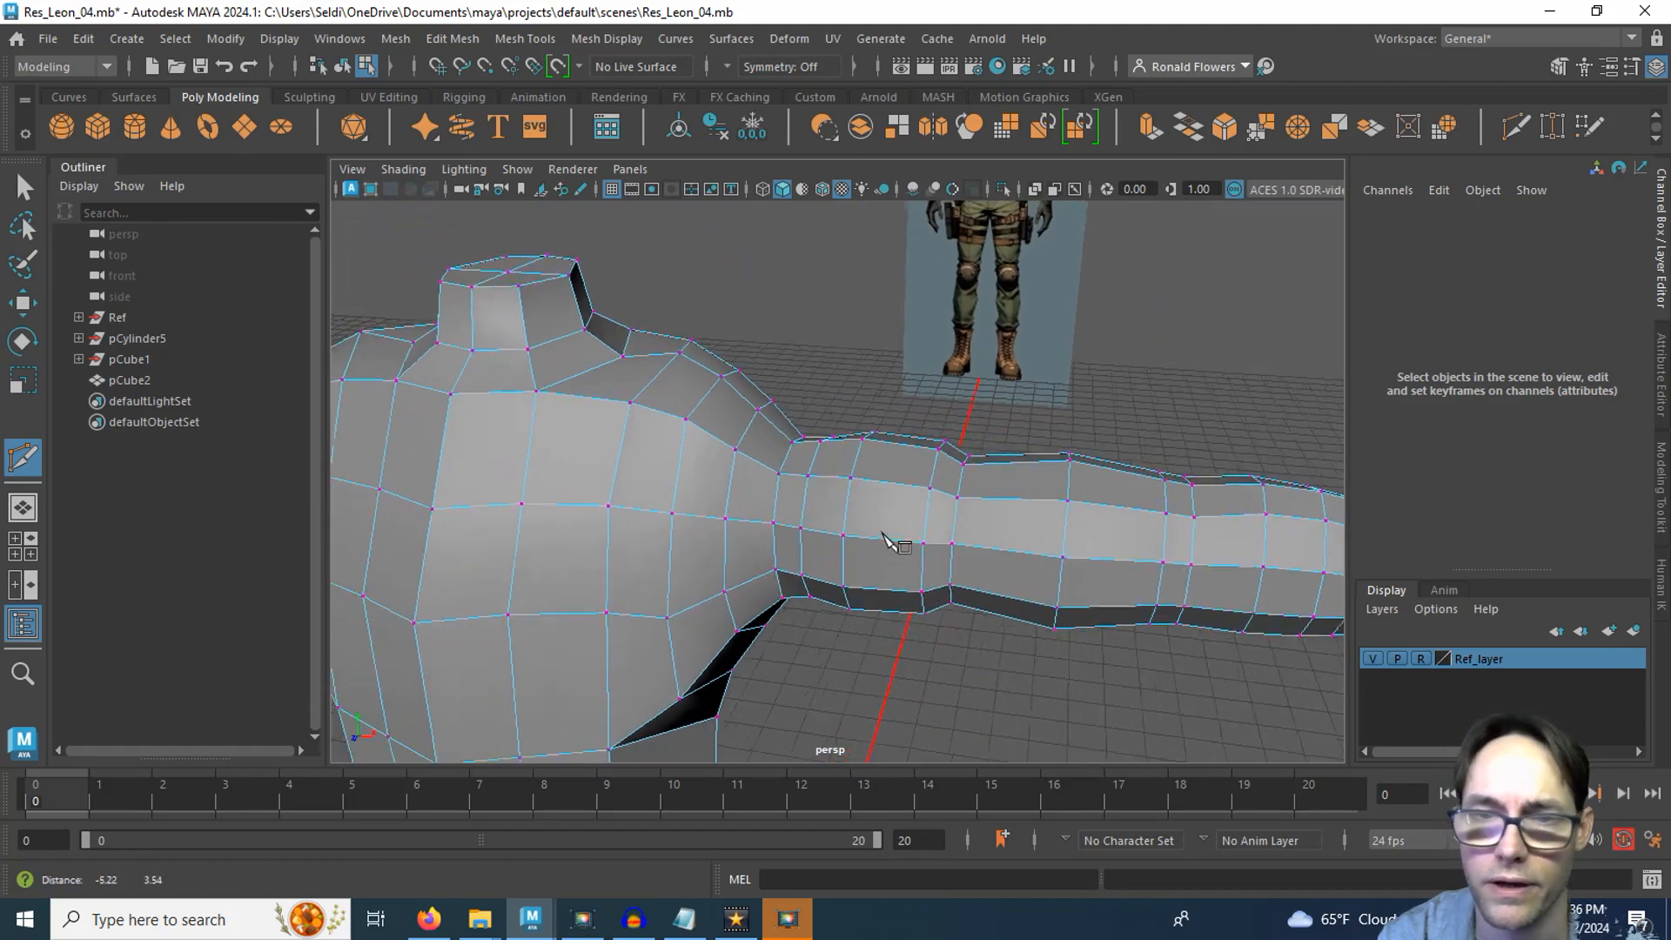
pyautogui.press('q')
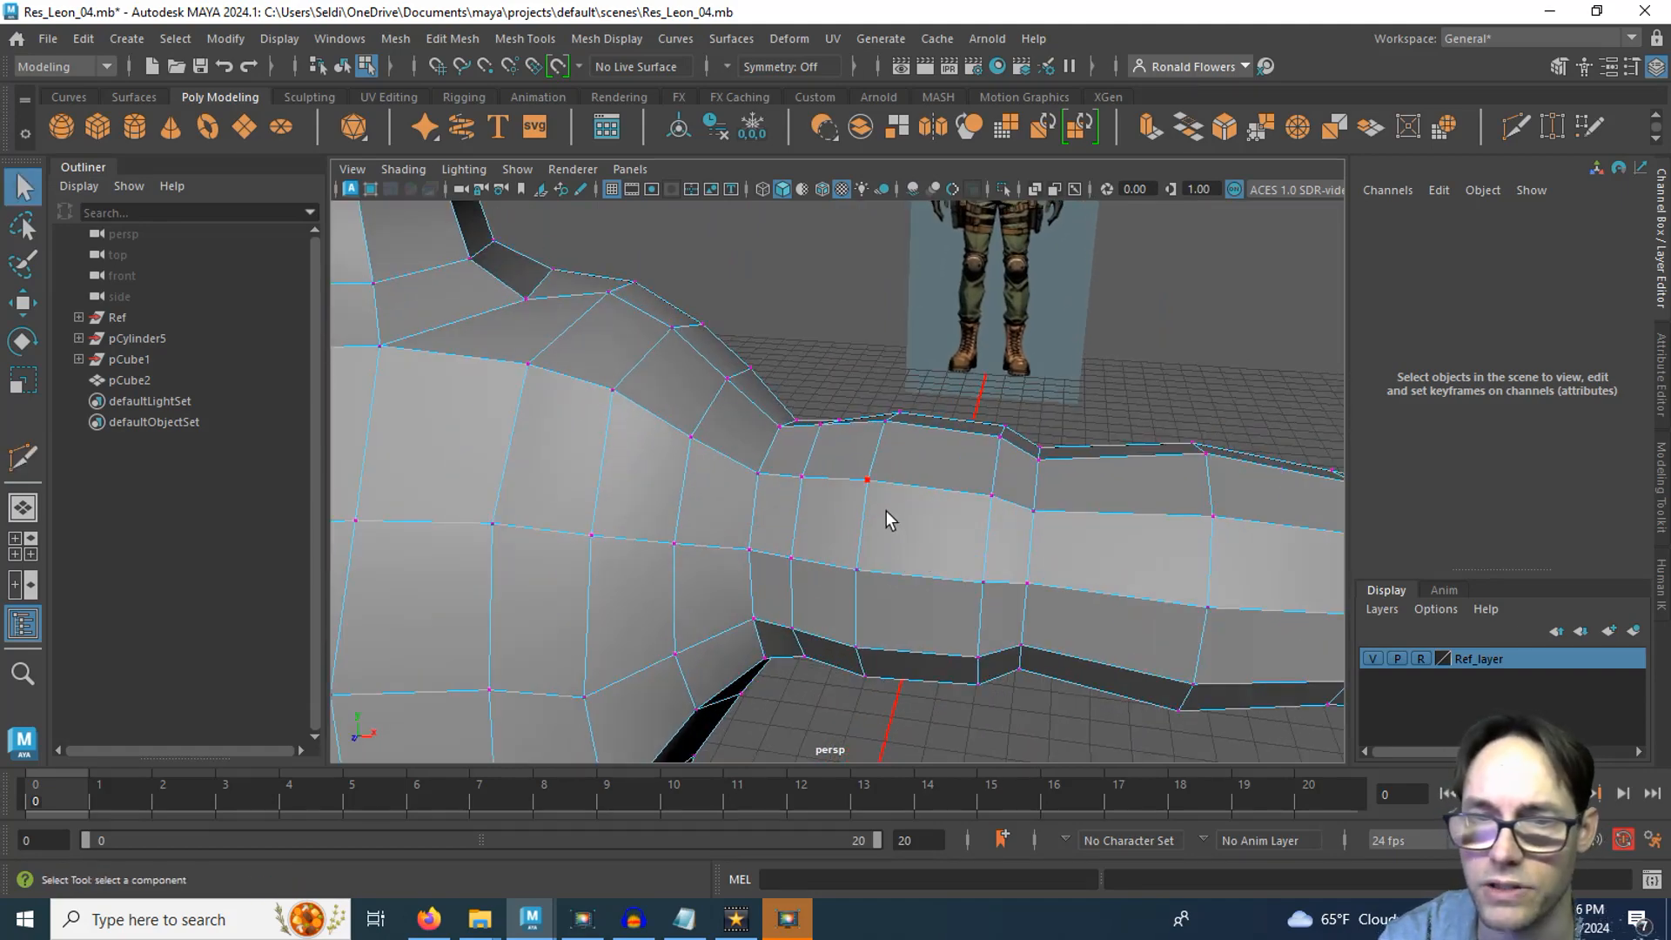
# Select the edge loop where the arm meets the shoulder, scale it uniformly, and deselect it
pyautogui.moveTo(886, 510); pyautogui.dragTo(879, 249, button='right')
pyautogui.click(812, 422)
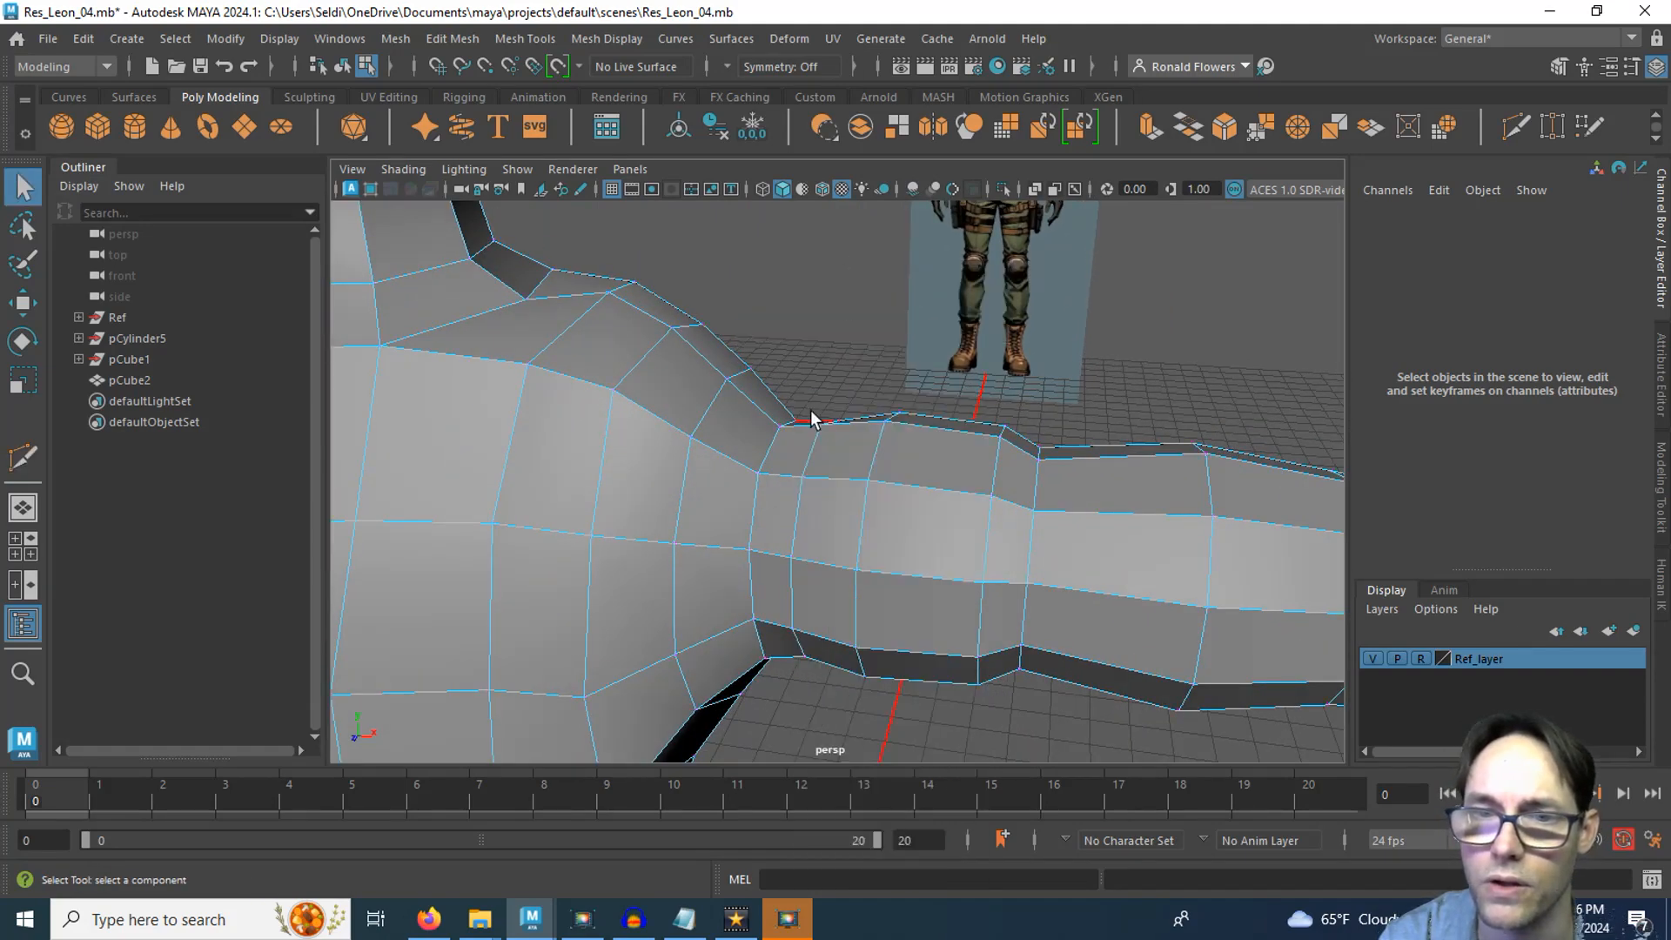
pyautogui.keyDown('alt'); pyautogui.moveTo(811, 421); pyautogui.dragTo(753, 443); pyautogui.keyUp('alt')
pyautogui.click(756, 450)
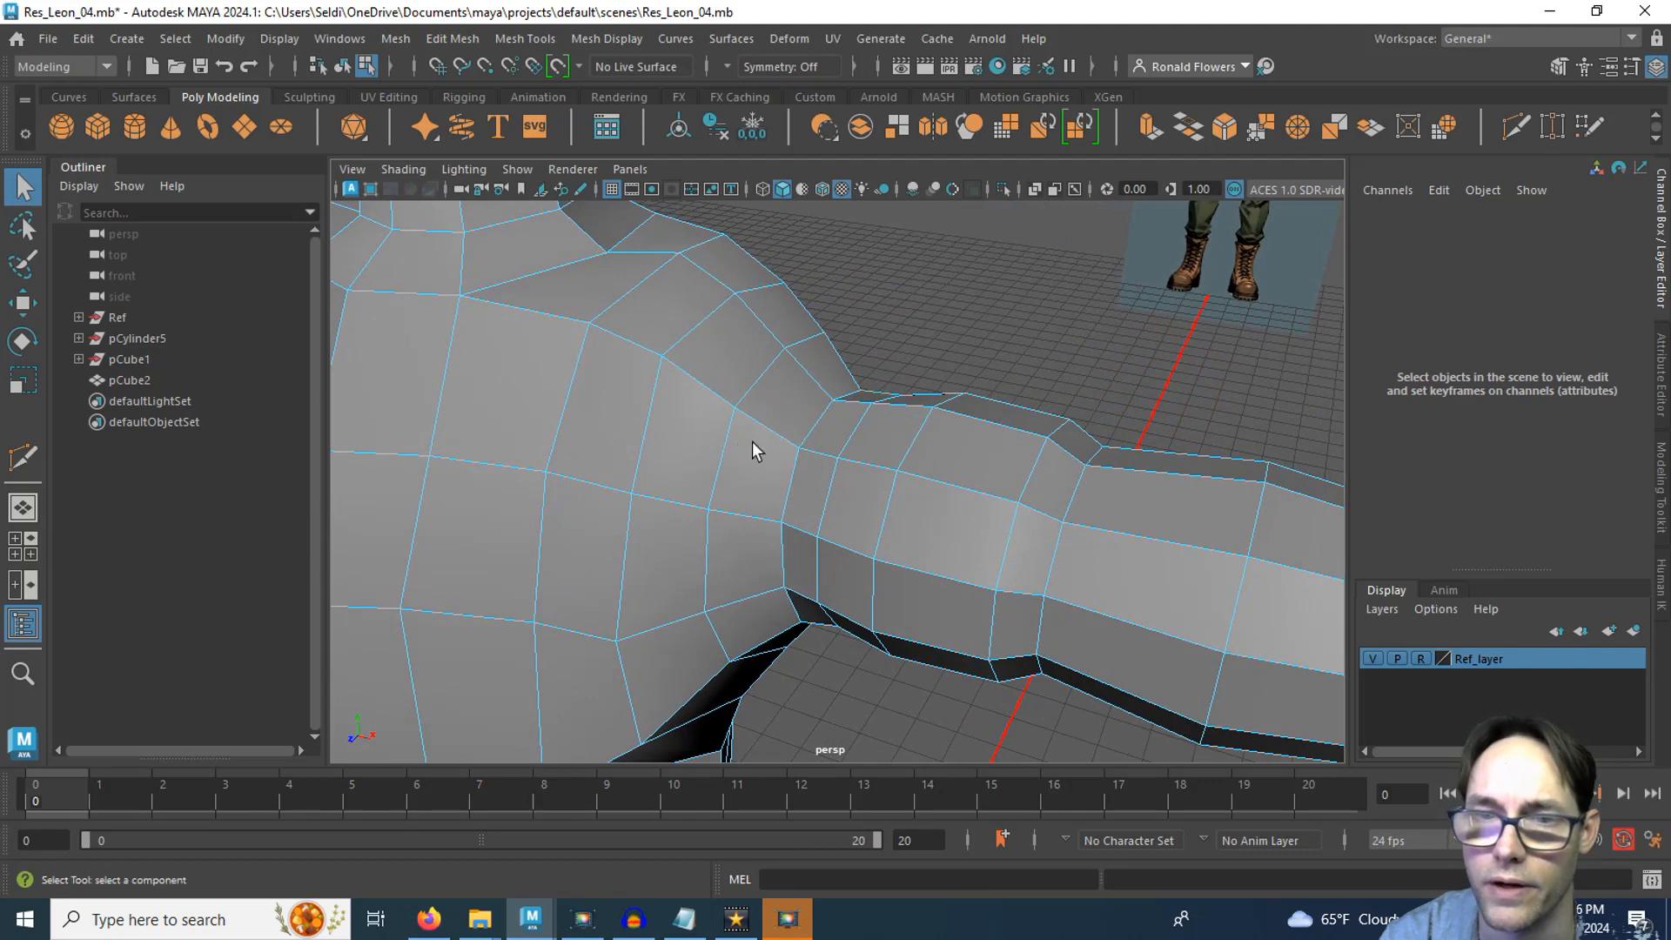
pyautogui.doubleClick(816, 414)
pyautogui.keyDown('alt'); pyautogui.moveTo(918, 409); pyautogui.dragTo(803, 326, button='middle'); pyautogui.keyUp('alt')
pyautogui.keyDown('alt'); pyautogui.moveTo(803, 326); pyautogui.dragTo(780, 536); pyautogui.keyUp('alt')
pyautogui.keyDown('alt'); pyautogui.moveTo(815, 473); pyautogui.dragTo(758, 504); pyautogui.keyUp('alt')
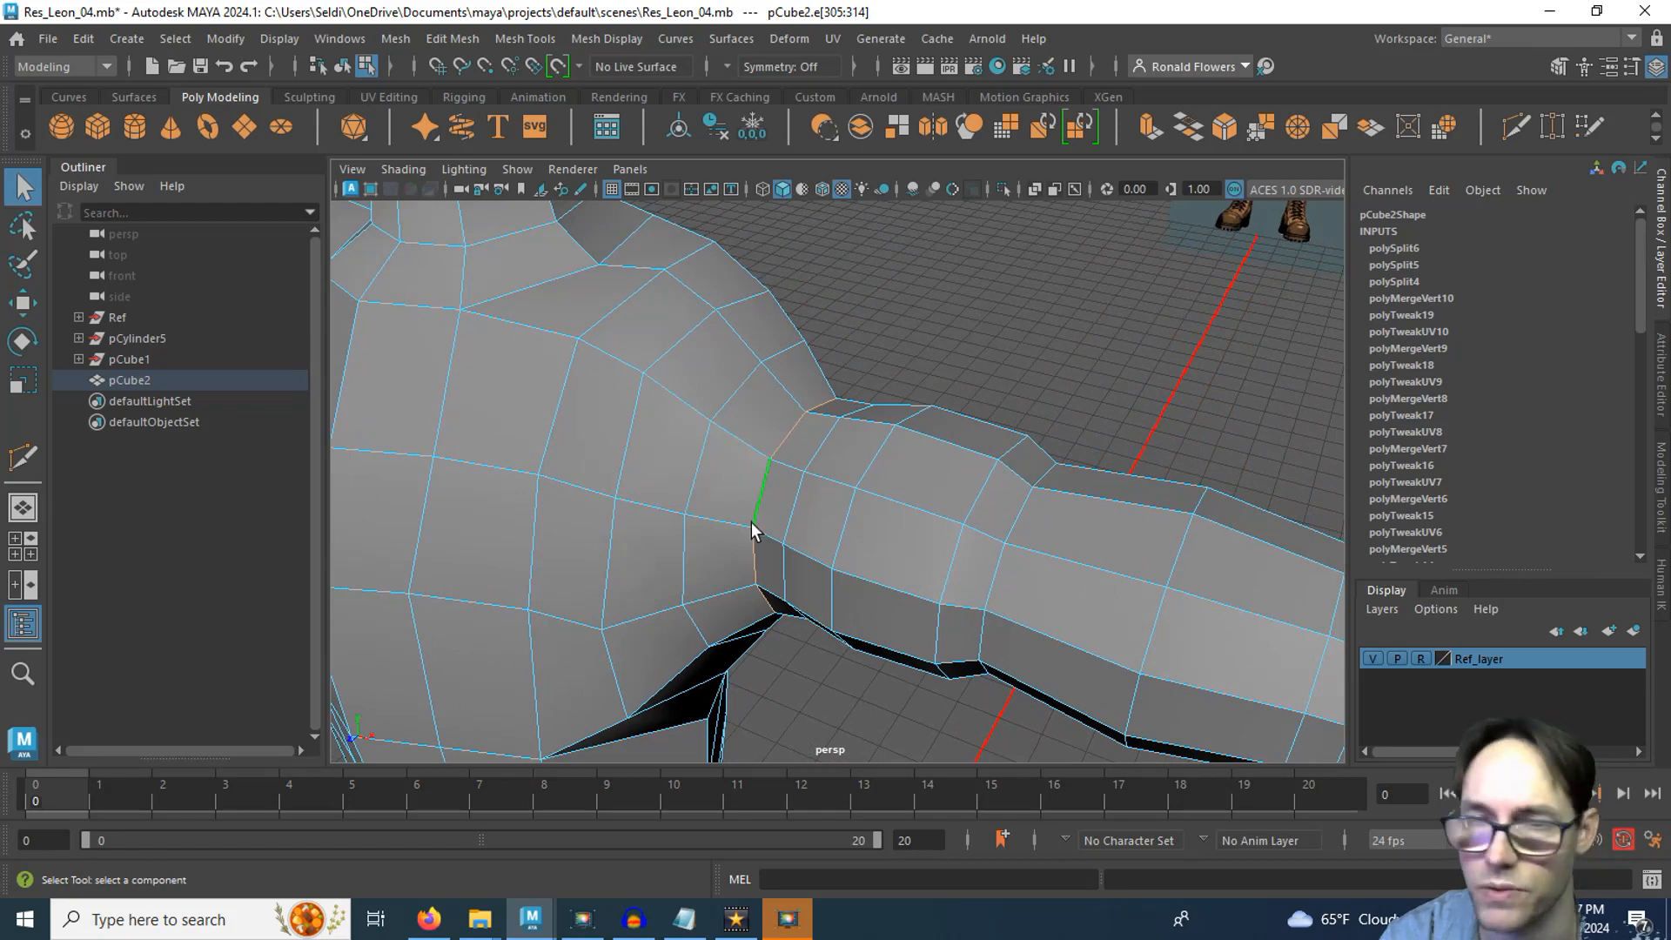
pyautogui.doubleClick(750, 522)
pyautogui.press('r')
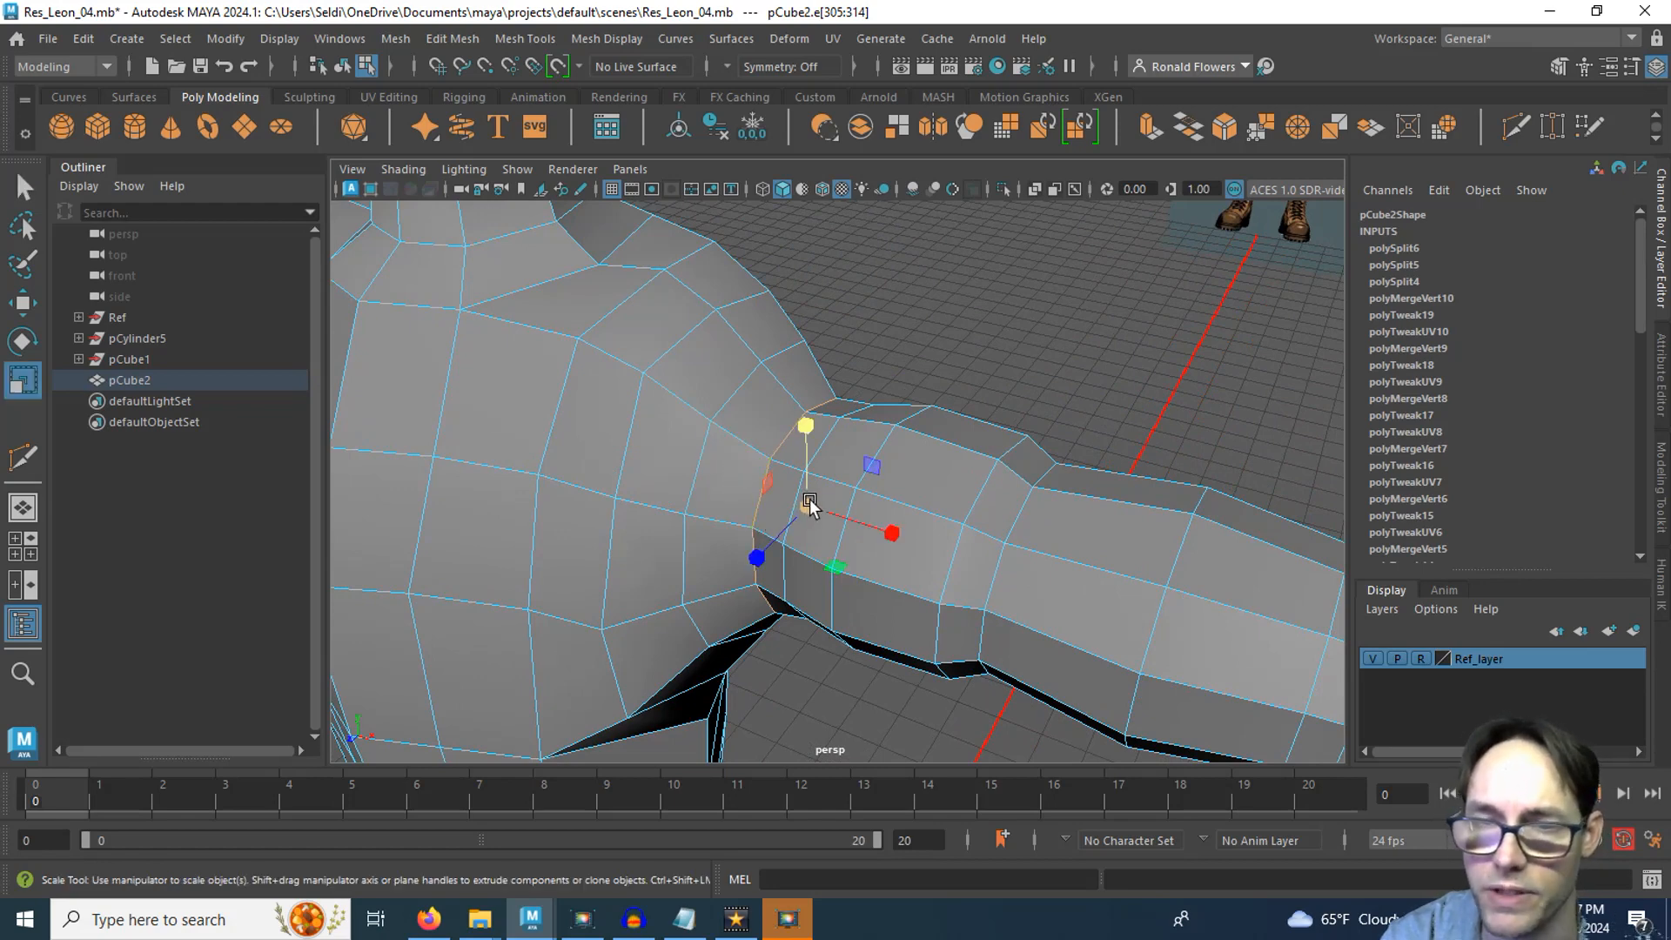
pyautogui.moveTo(810, 505); pyautogui.dragTo(878, 592)
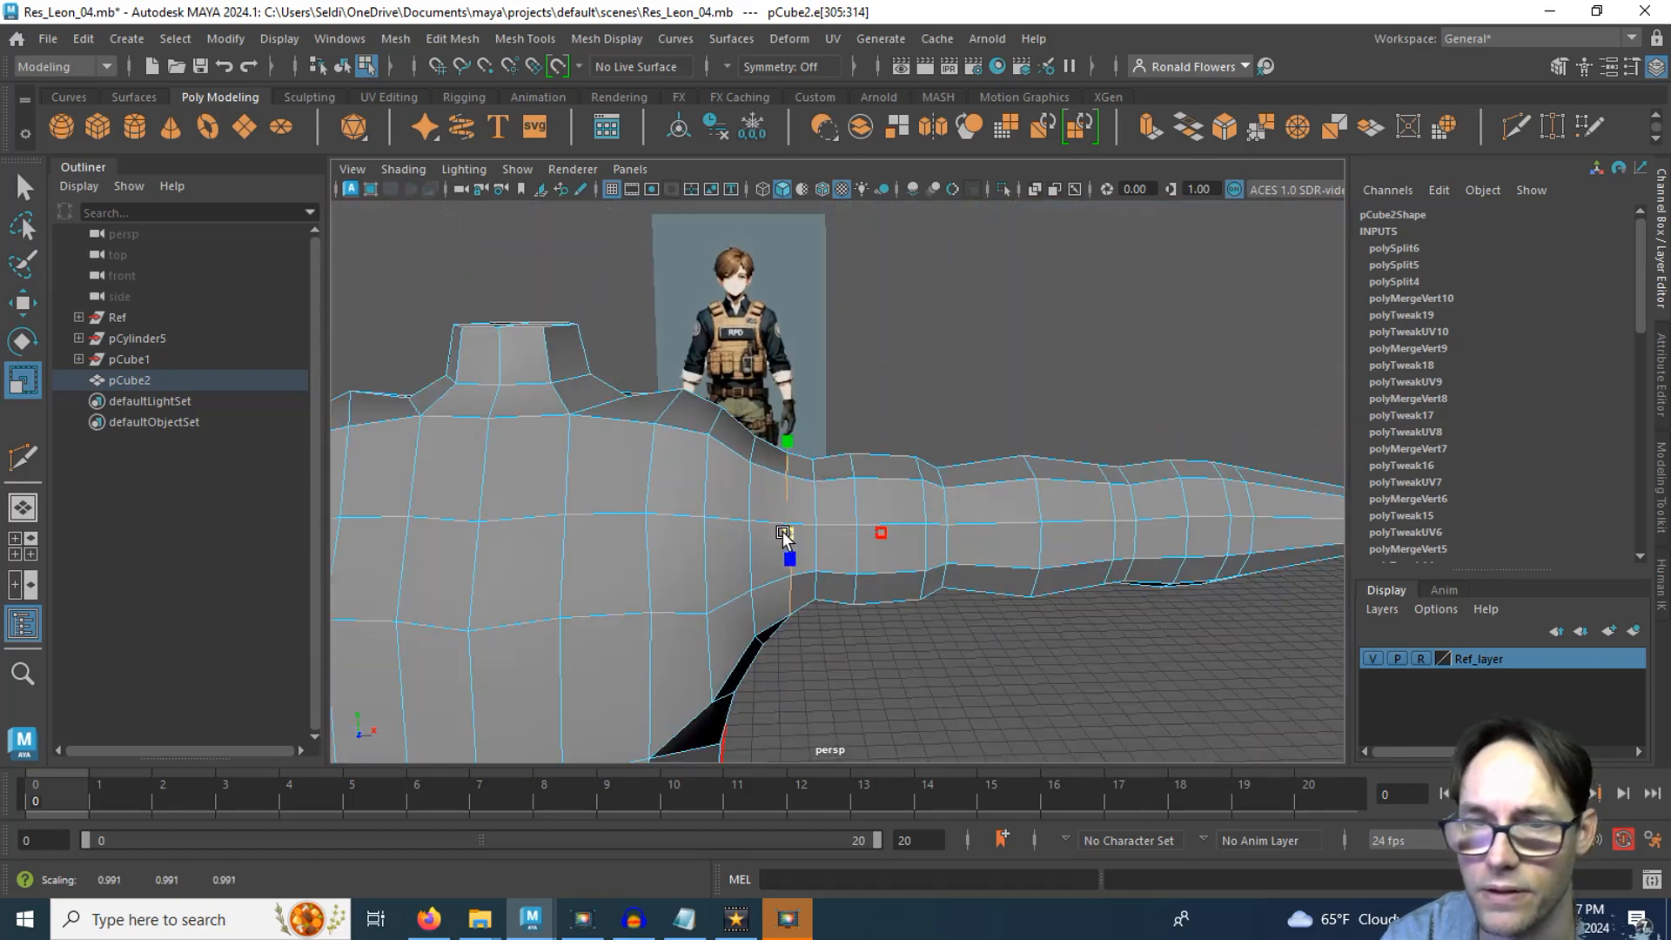
pyautogui.keyDown('alt'); pyautogui.moveTo(789, 557); pyautogui.dragTo(823, 560); pyautogui.keyUp('alt')
pyautogui.press('w')
pyautogui.click(821, 625)
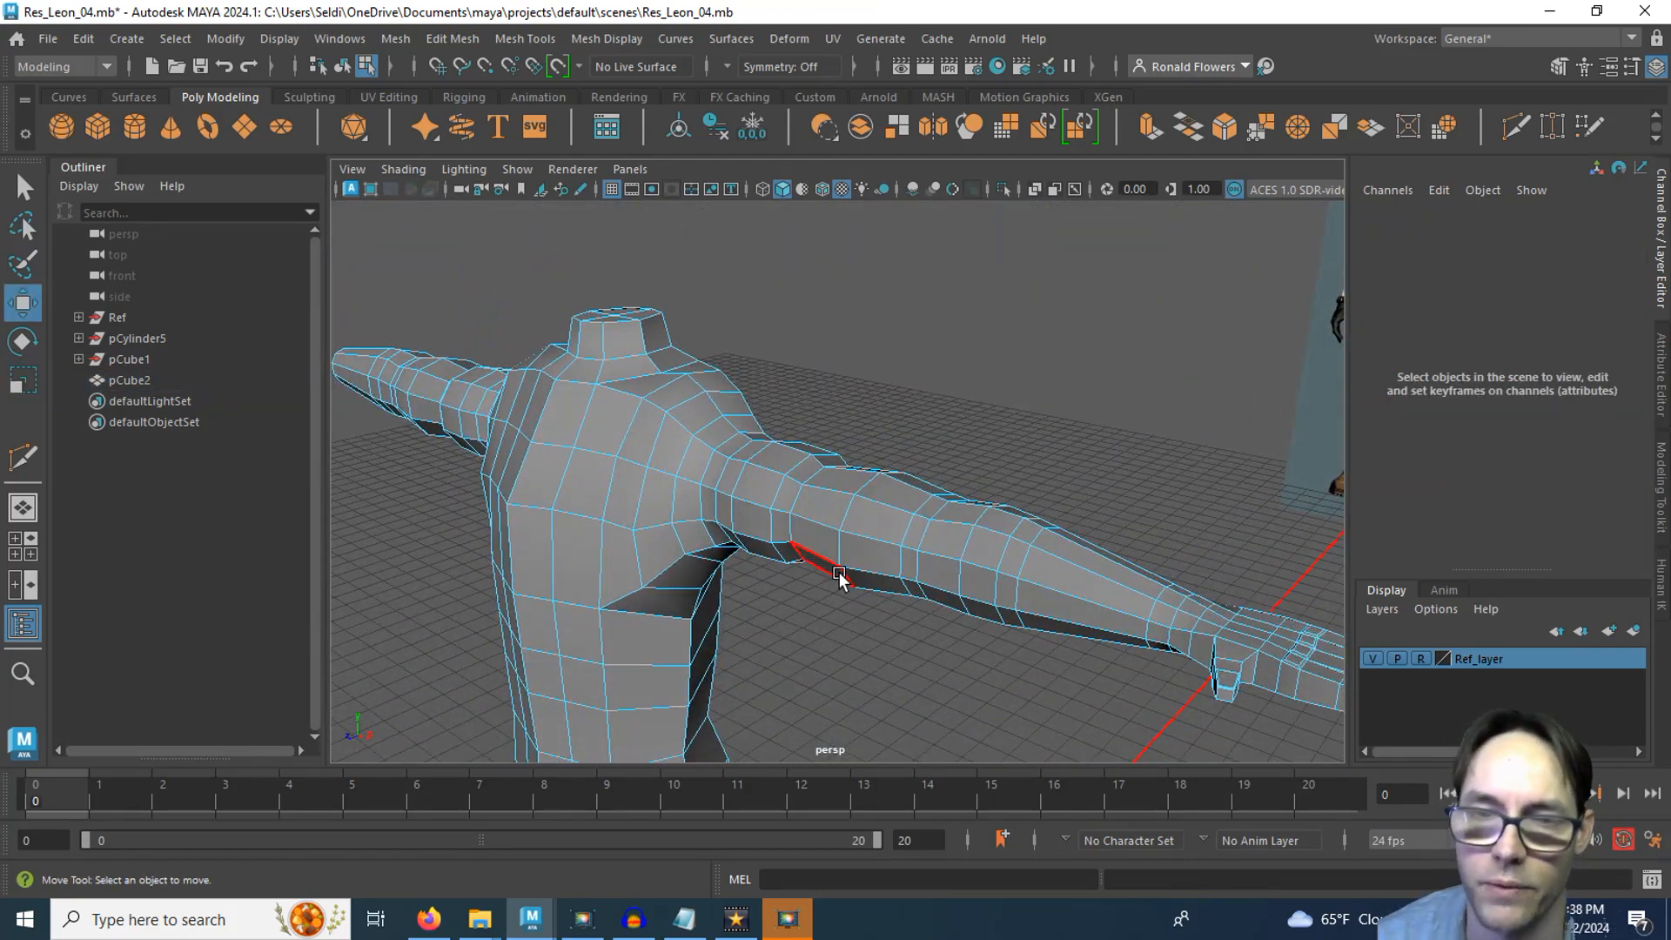
# In the top view, select the upper-arm vertices from just past the shoulder to the elbow and scale them slightly wider along Z
pyautogui.scroll(2, 837, 578)
pyautogui.press('space')
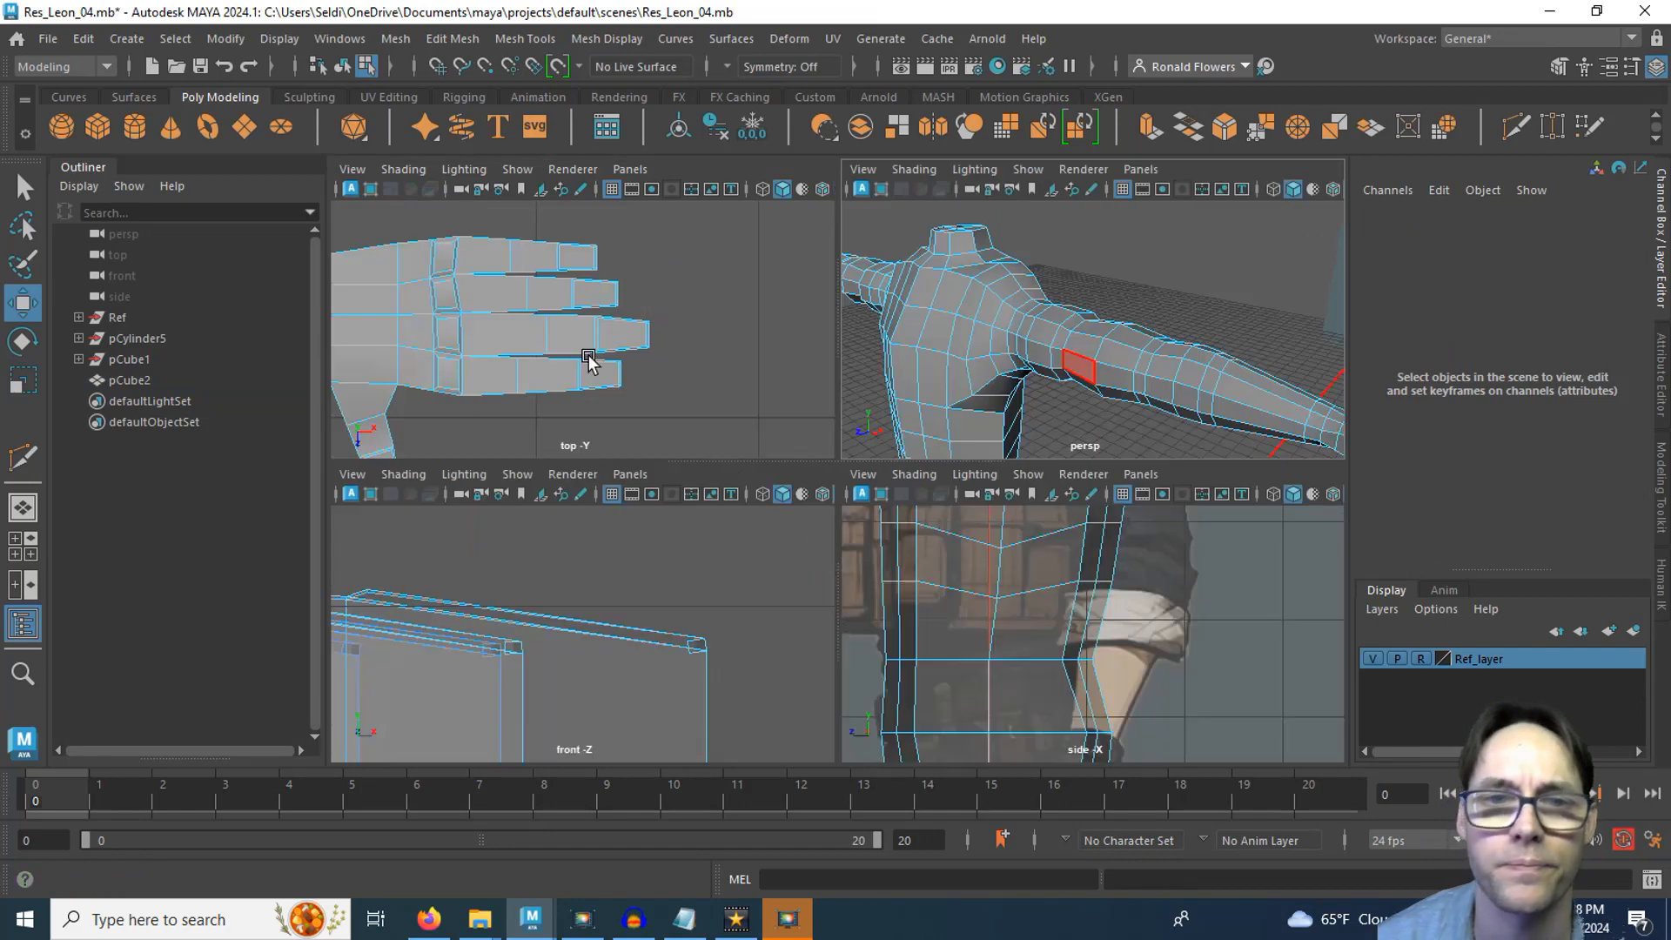
pyautogui.press('space')
pyautogui.scroll(-6, 614, 474)
pyautogui.keyDown('alt'); pyautogui.moveTo(527, 513); pyautogui.dragTo(1360, 494, button='middle'); pyautogui.keyUp('alt')
pyautogui.keyDown('alt'); pyautogui.moveTo(757, 553); pyautogui.dragTo(1182, 577, button='middle'); pyautogui.keyUp('alt')
pyautogui.scroll(-2, 972, 524)
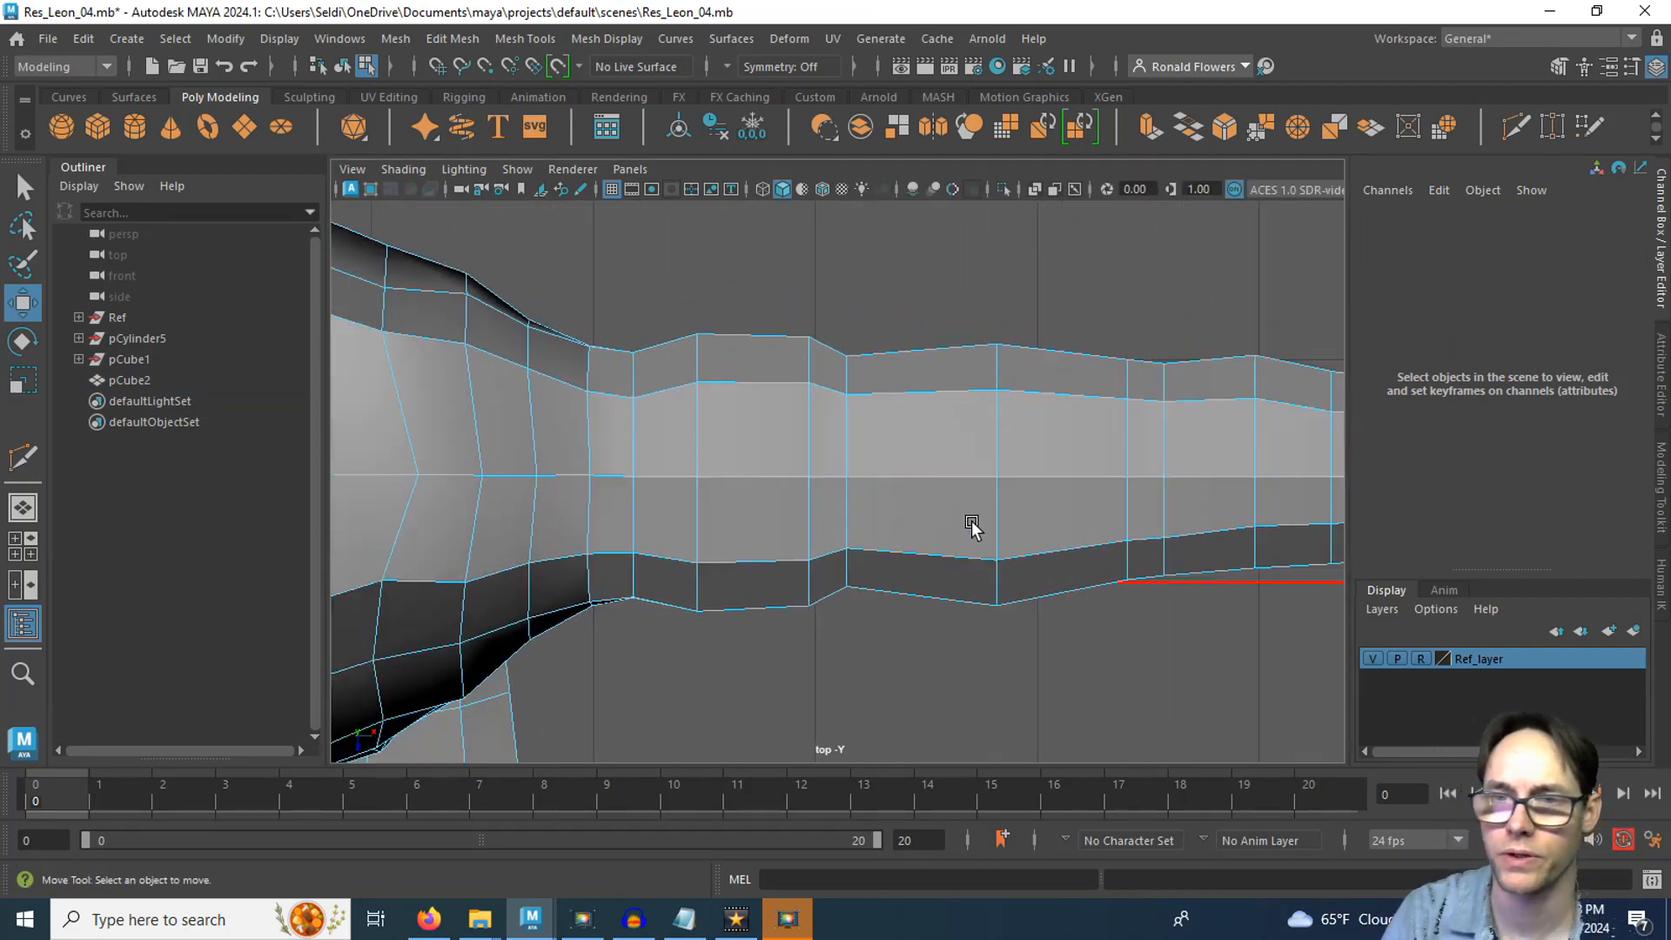
pyautogui.keyDown('alt'); pyautogui.moveTo(1023, 502); pyautogui.dragTo(849, 524, button='middle'); pyautogui.keyUp('alt')
pyautogui.scroll(-1, 849, 524)
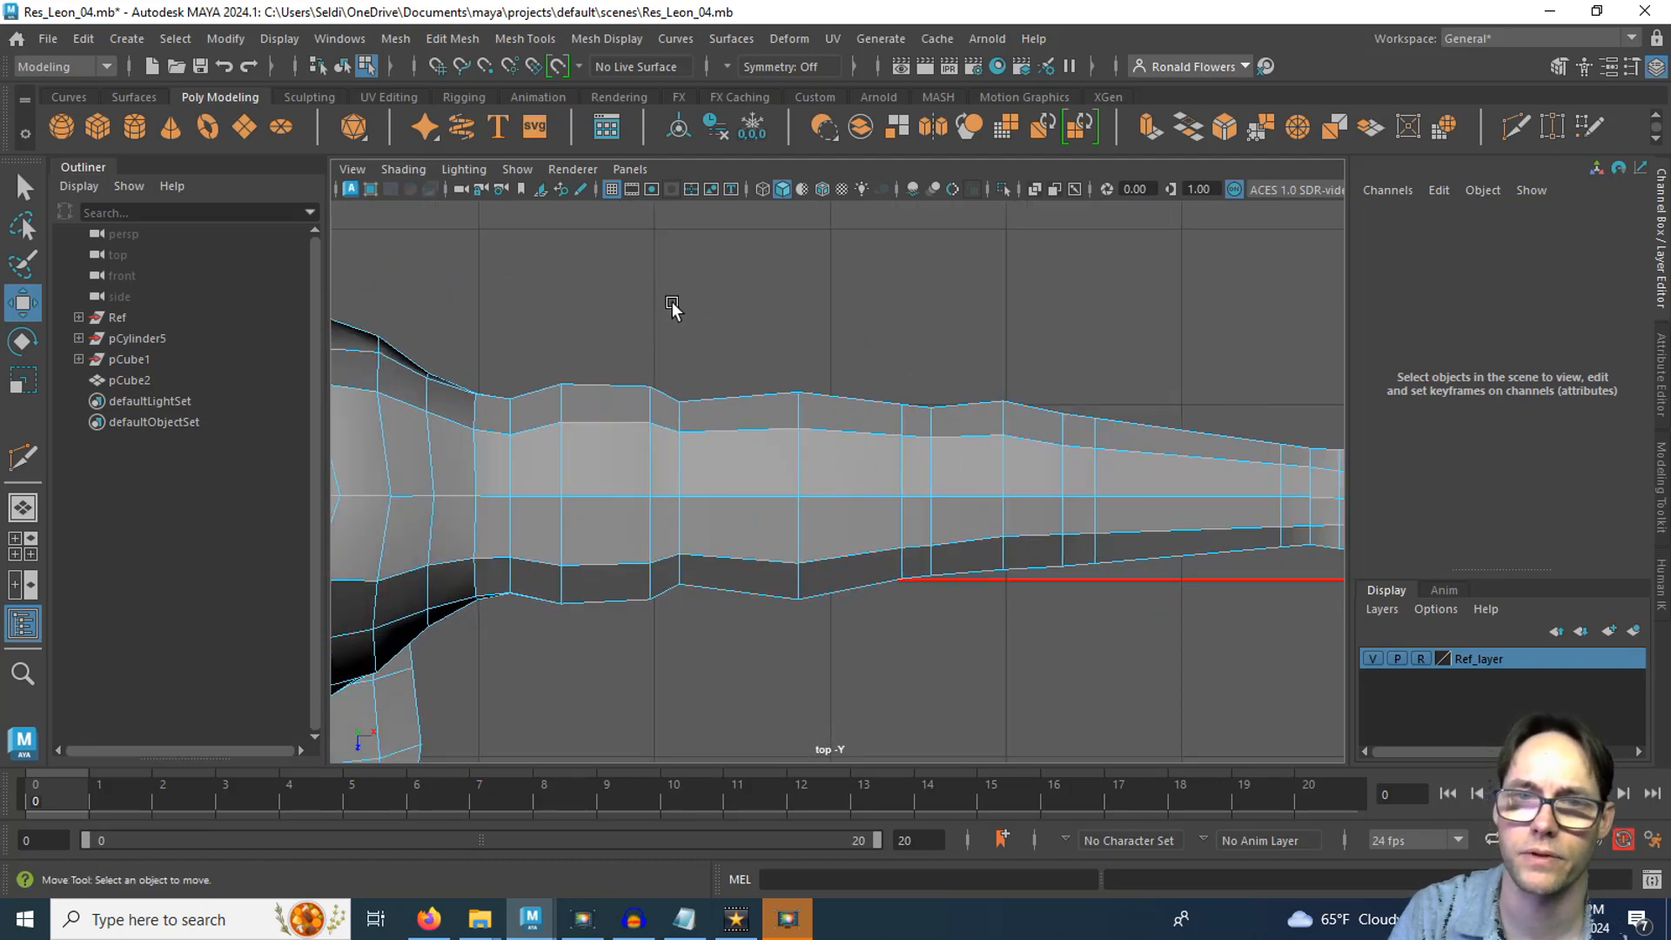
pyautogui.moveTo(672, 301); pyautogui.dragTo(607, 302, button='right')
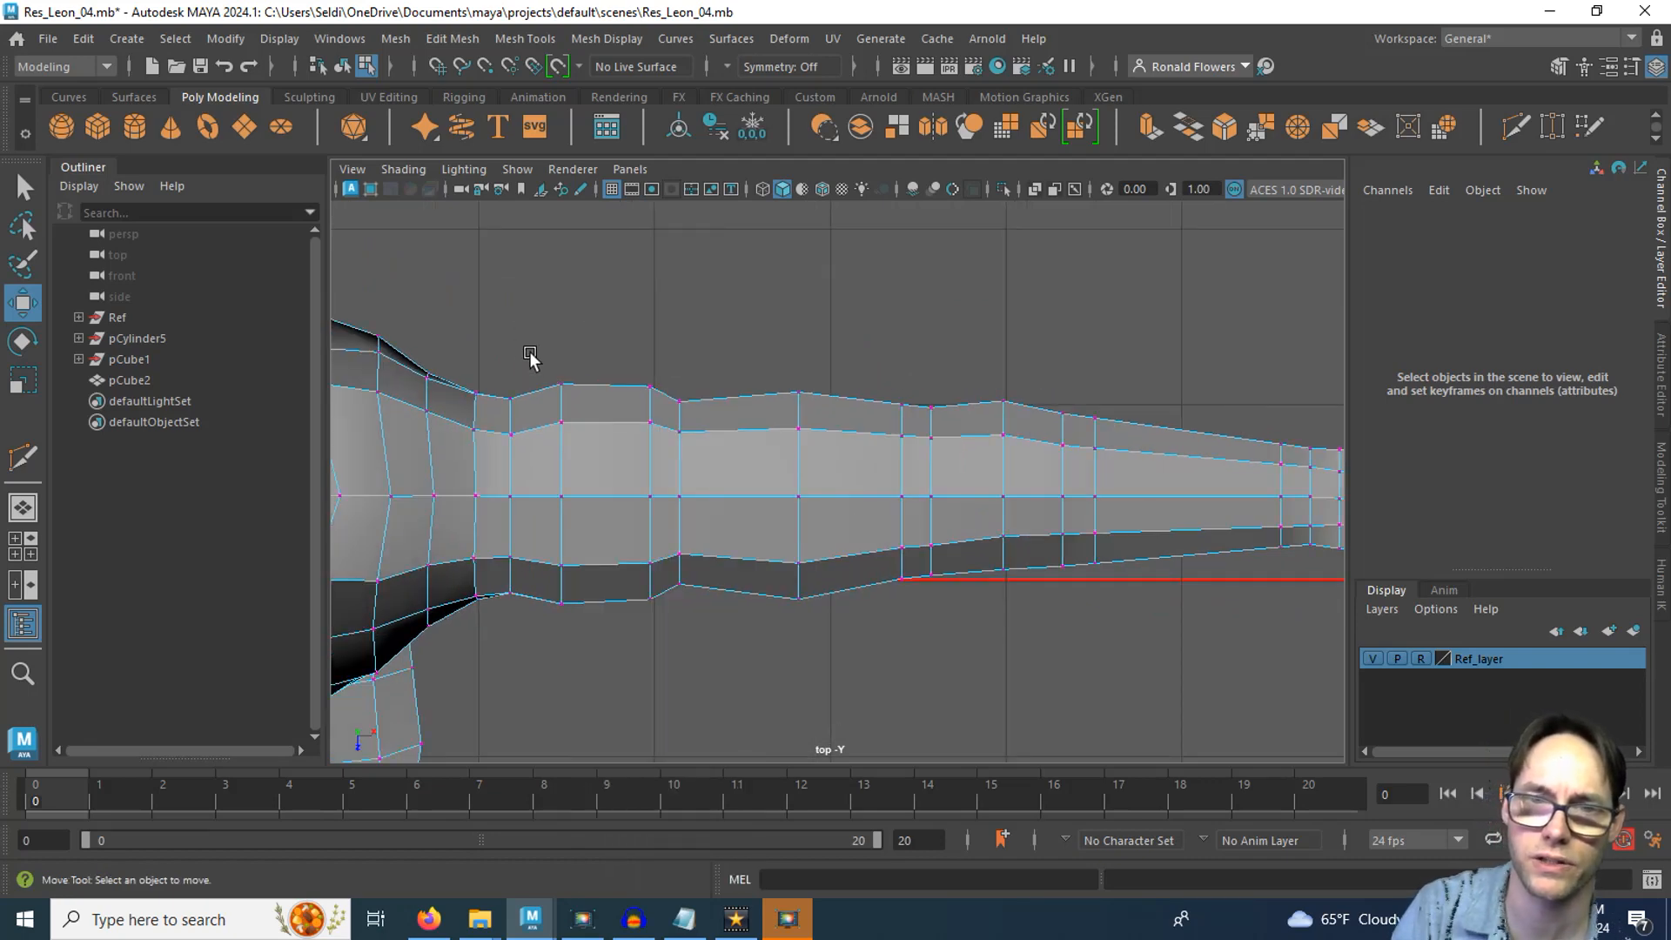
pyautogui.moveTo(551, 448); pyautogui.dragTo(920, 661)
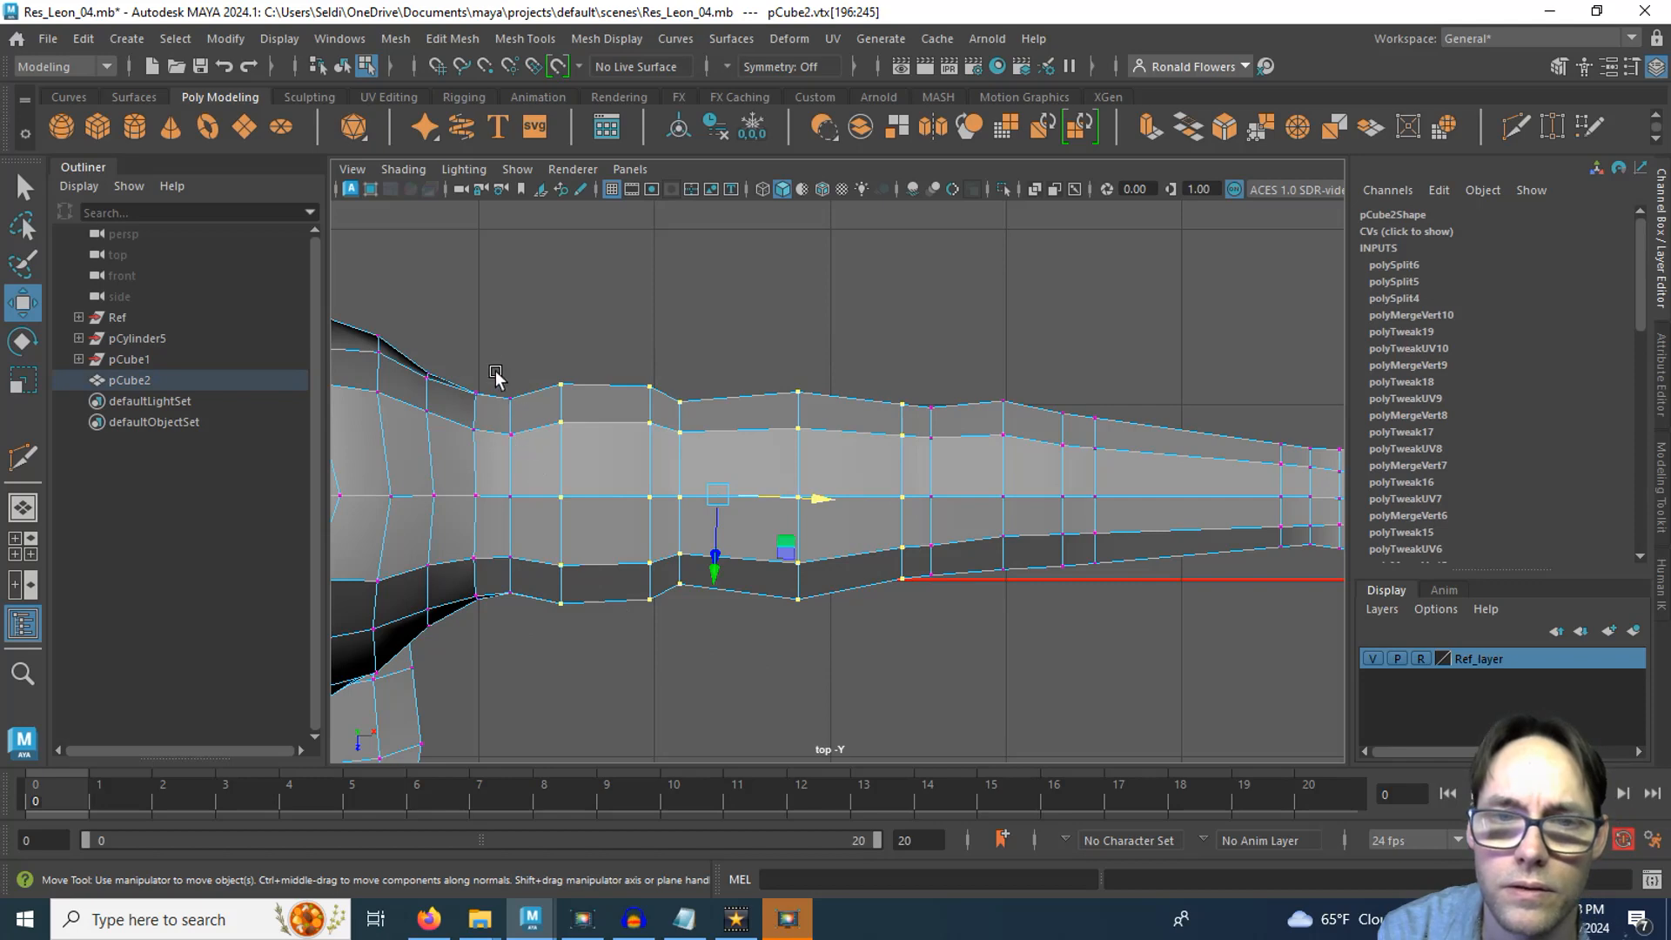
pyautogui.keyDown('shift'); pyautogui.moveTo(521, 664); pyautogui.dragTo(522, 663); pyautogui.keyUp('shift')
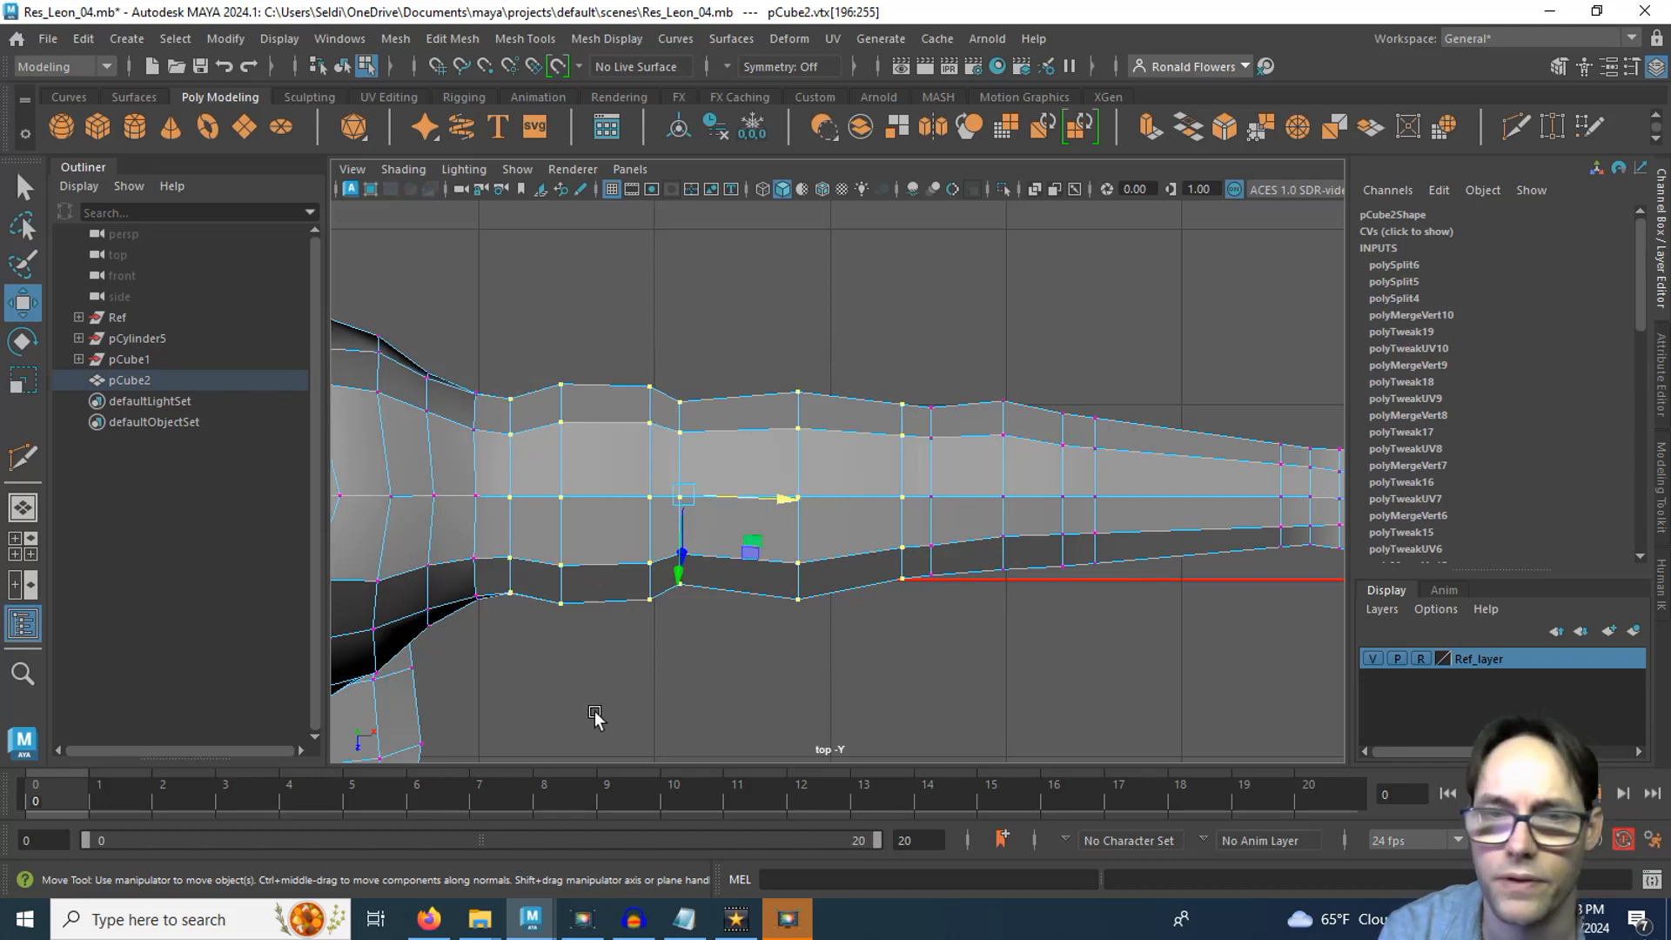
pyautogui.press('r')
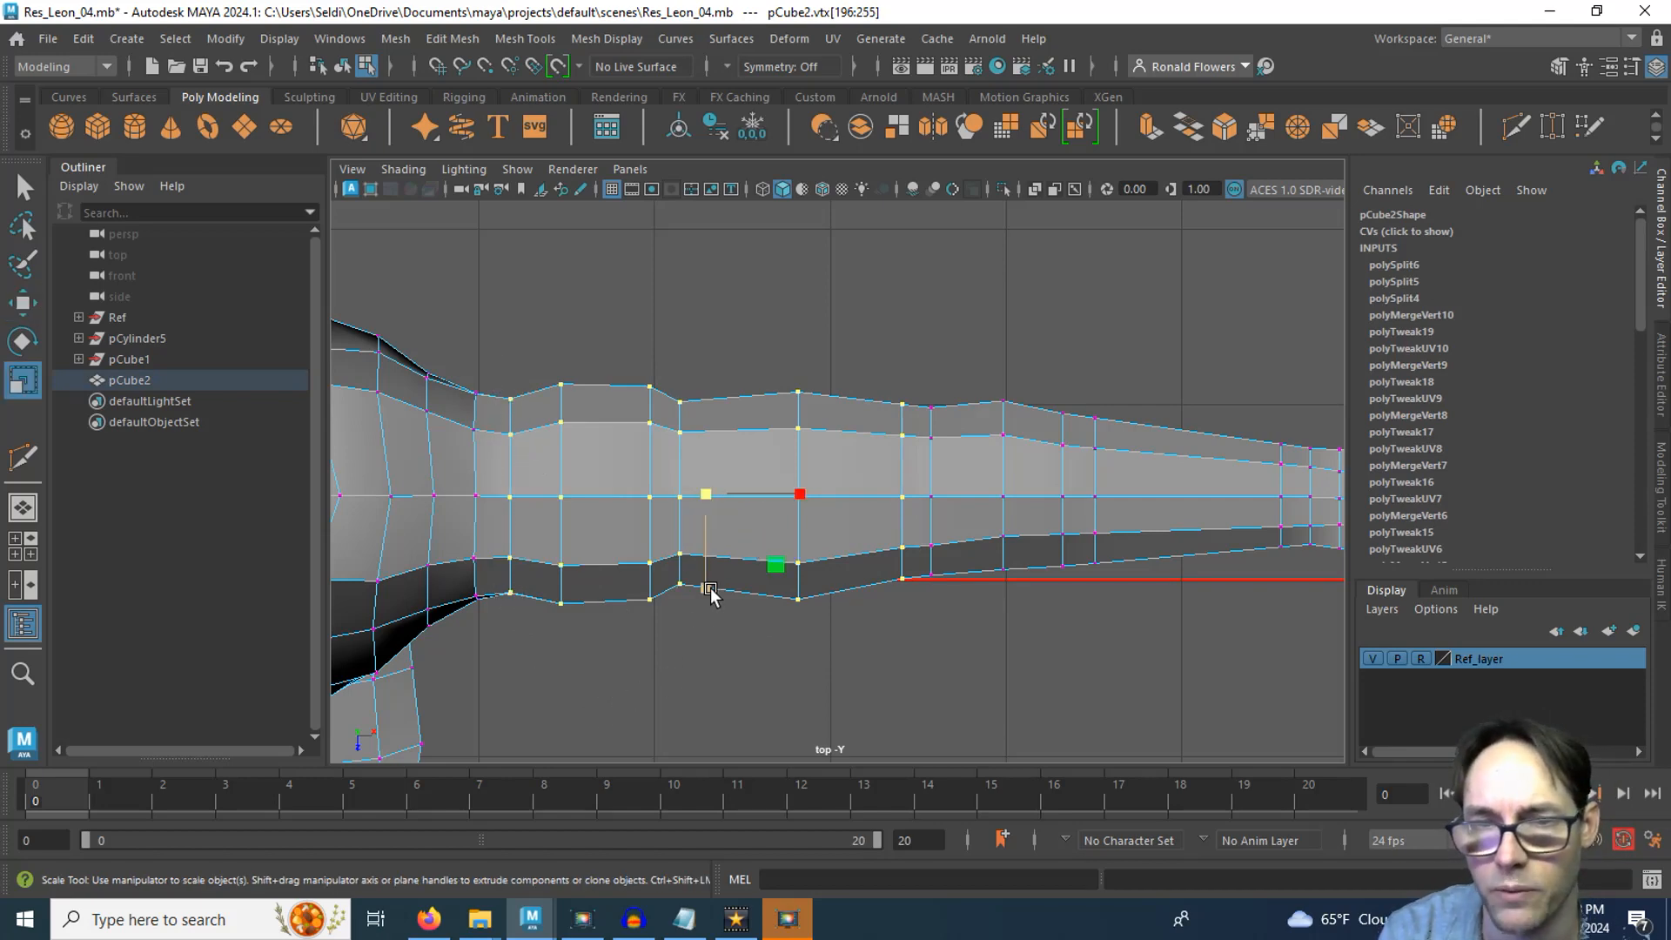
pyautogui.moveTo(710, 592); pyautogui.dragTo(712, 596)
# In the perspective view, scale the same upper-arm vertices vertically, then return to object mode with nothing selected
pyautogui.press('space')
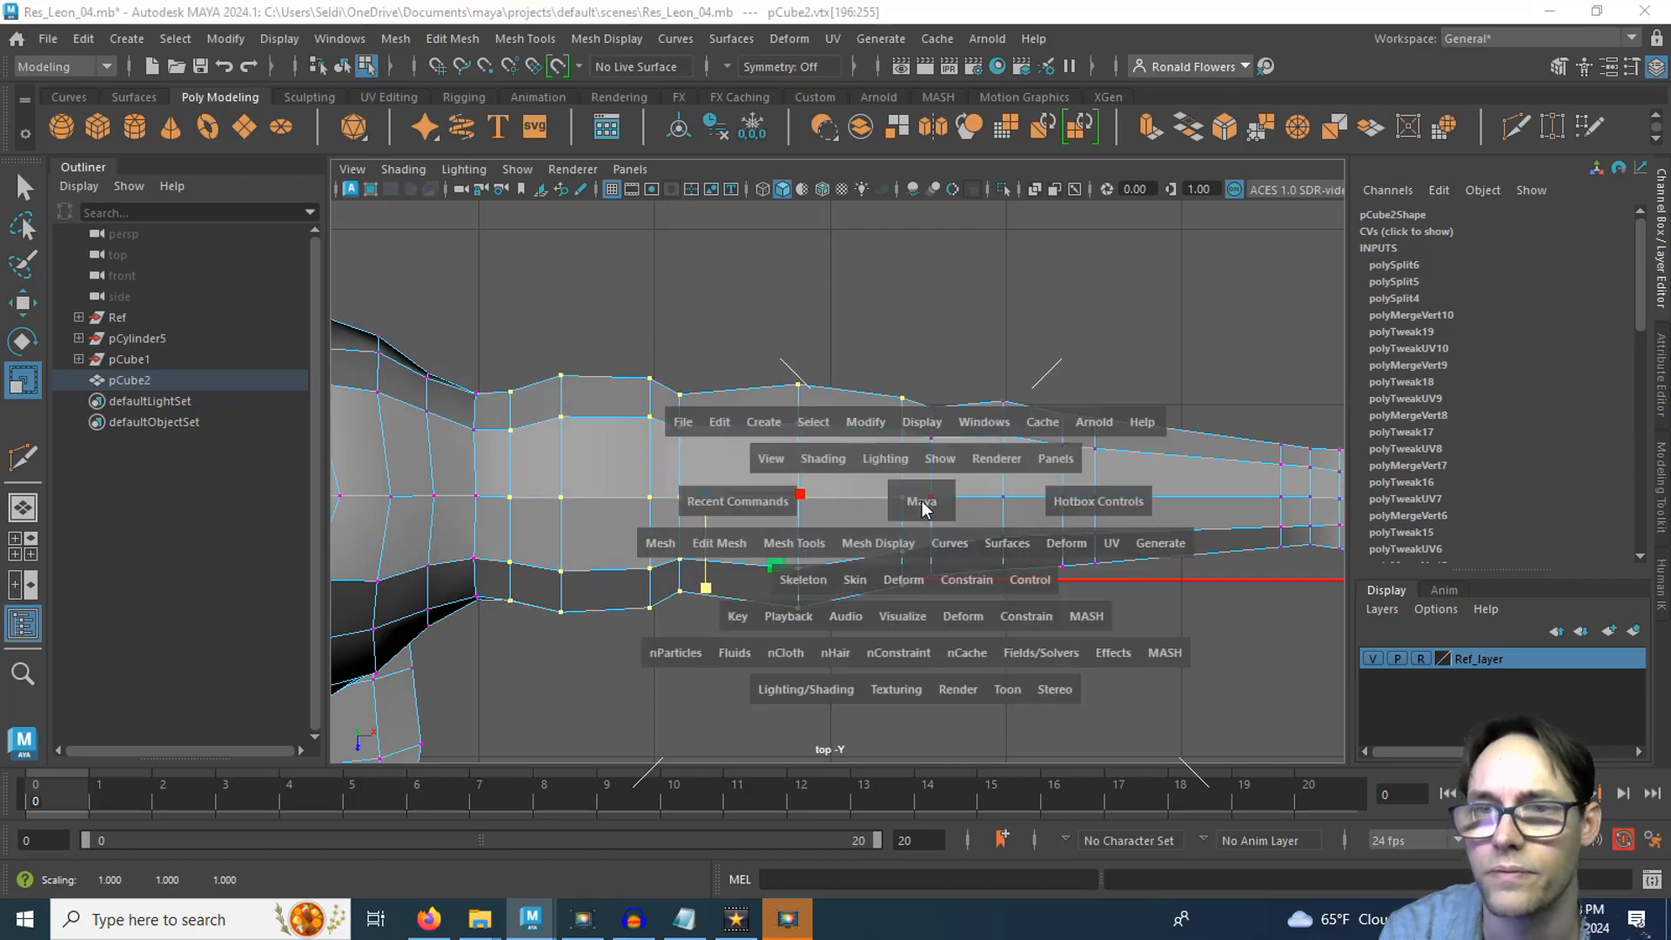
pyautogui.press('space')
pyautogui.keyDown('alt'); pyautogui.moveTo(1029, 618); pyautogui.dragTo(1063, 599); pyautogui.keyUp('alt')
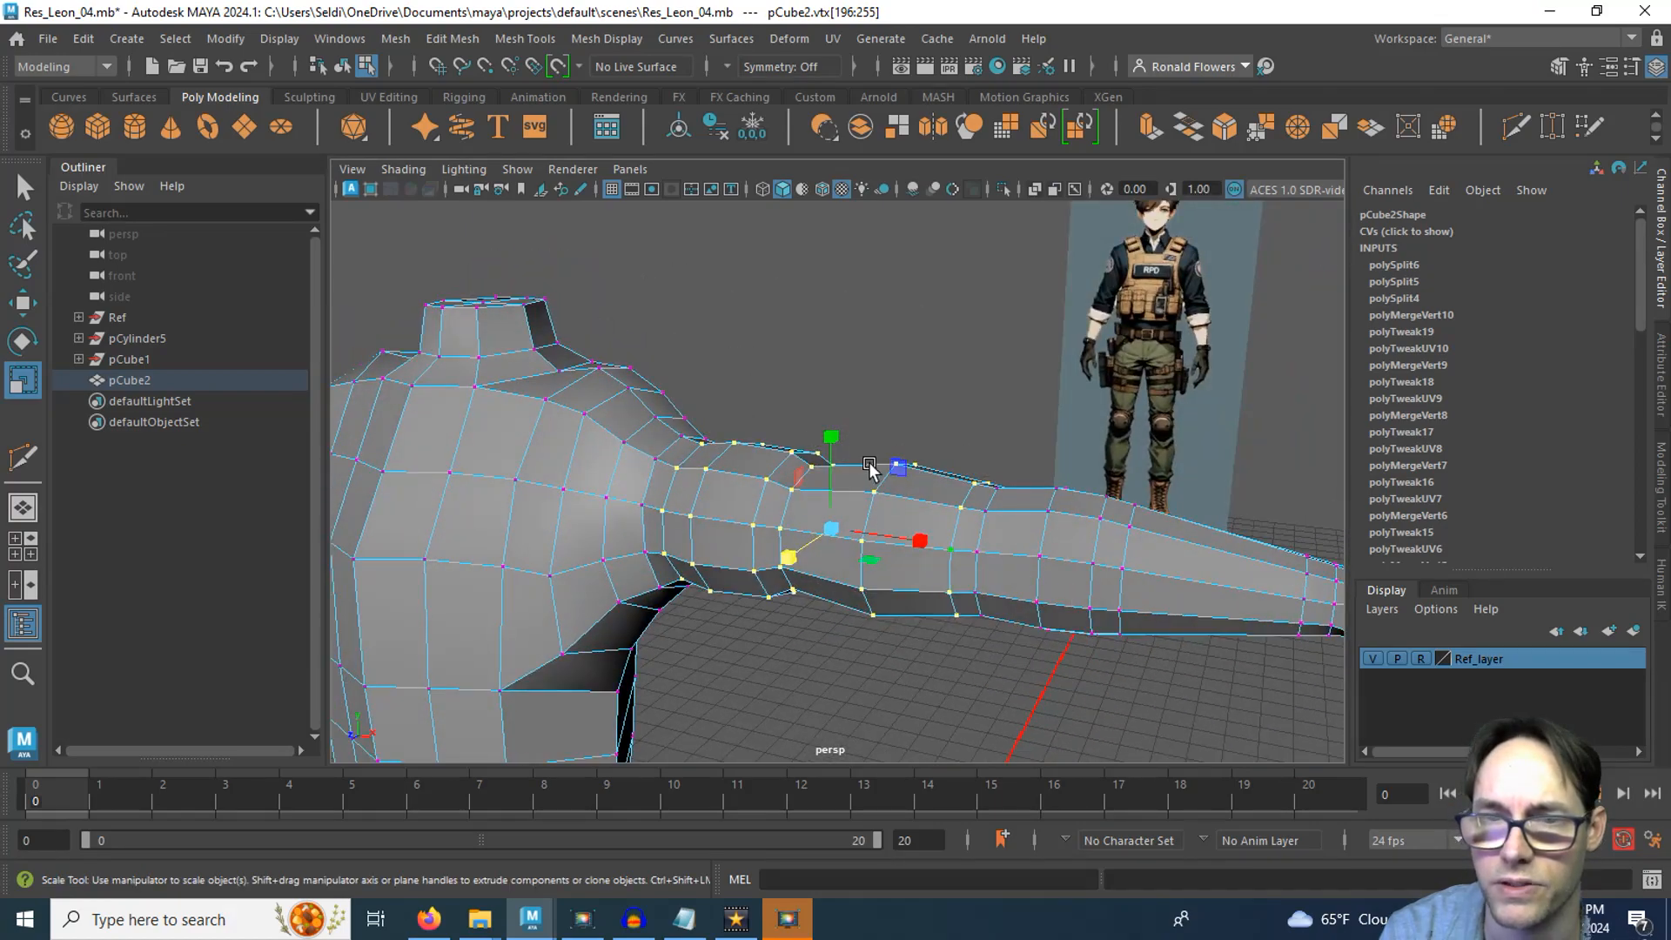
pyautogui.keyDown('alt'); pyautogui.moveTo(834, 441); pyautogui.dragTo(958, 604); pyautogui.keyUp('alt')
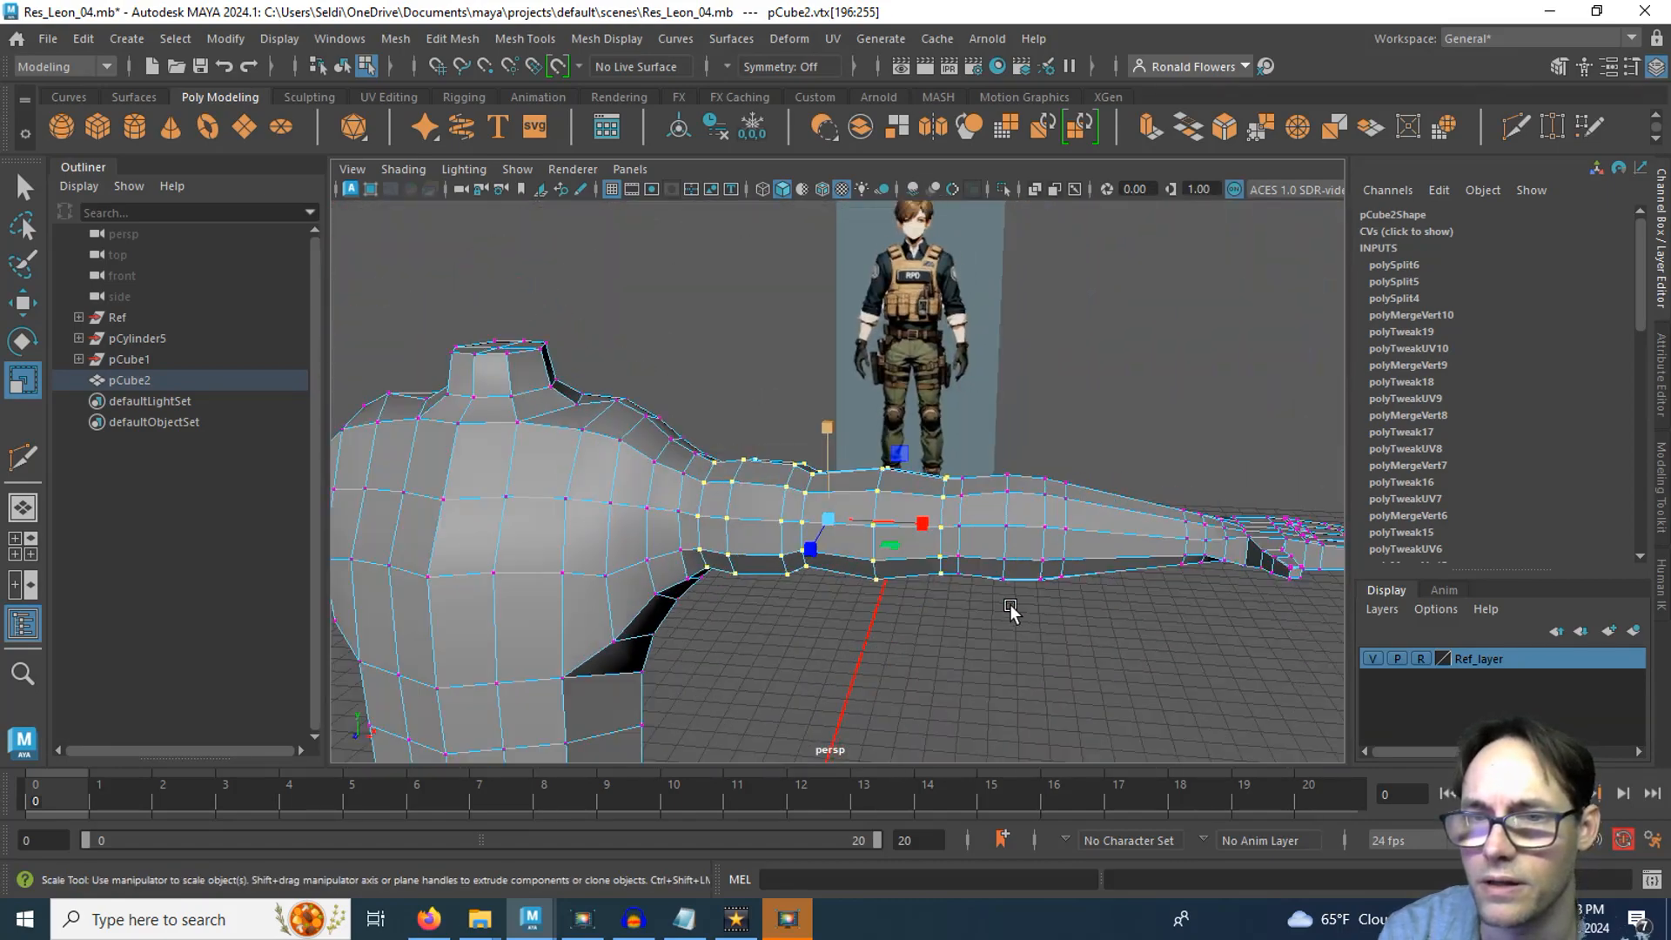
pyautogui.moveTo(1050, 515); pyautogui.dragTo(1178, 269, button='right')
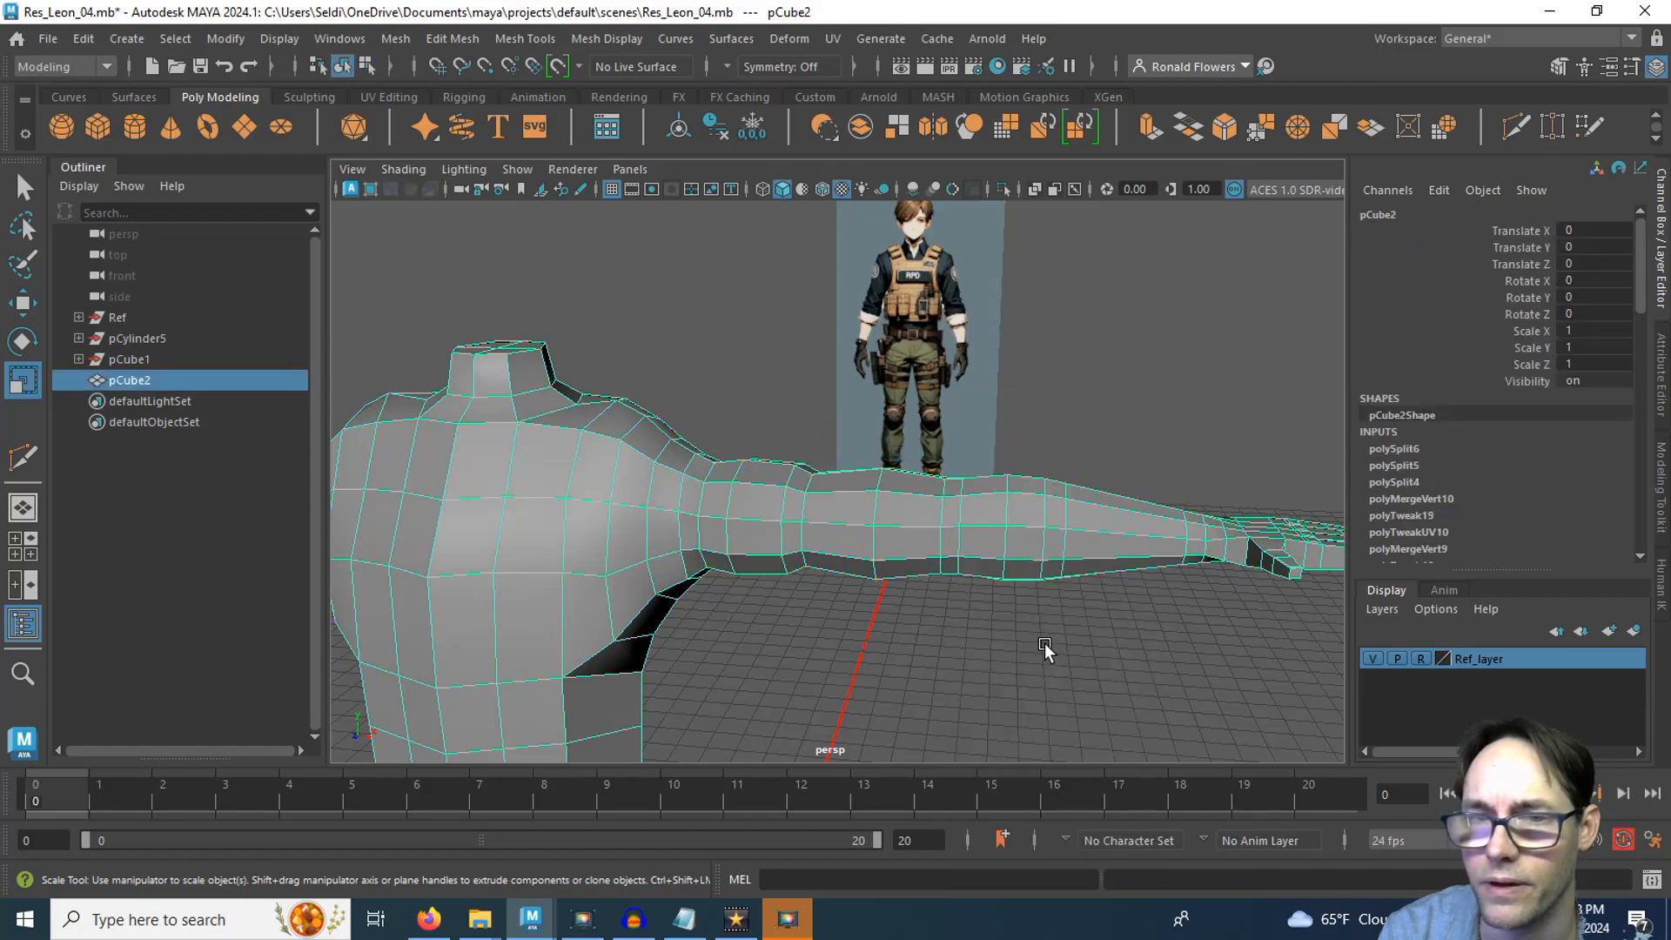
pyautogui.keyDown('alt'); pyautogui.moveTo(1044, 644); pyautogui.dragTo(981, 661); pyautogui.keyUp('alt')
pyautogui.keyDown('alt'); pyautogui.moveTo(828, 561); pyautogui.dragTo(916, 516, button='middle'); pyautogui.keyUp('alt')
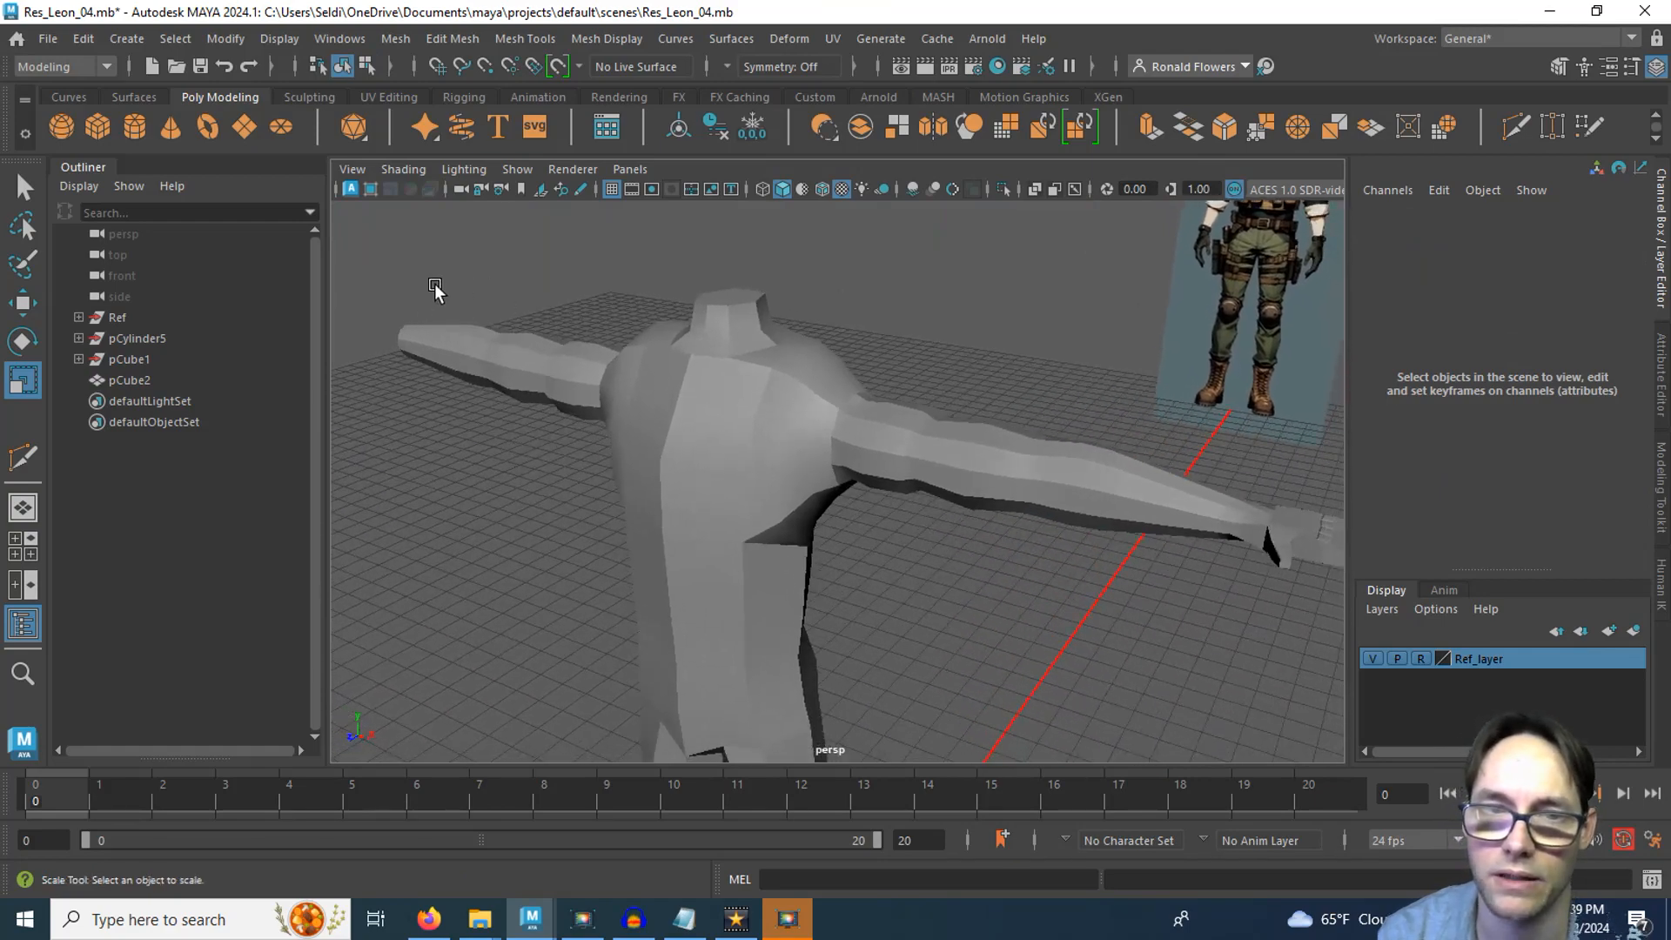
pyautogui.scroll(-4, 751, 536)
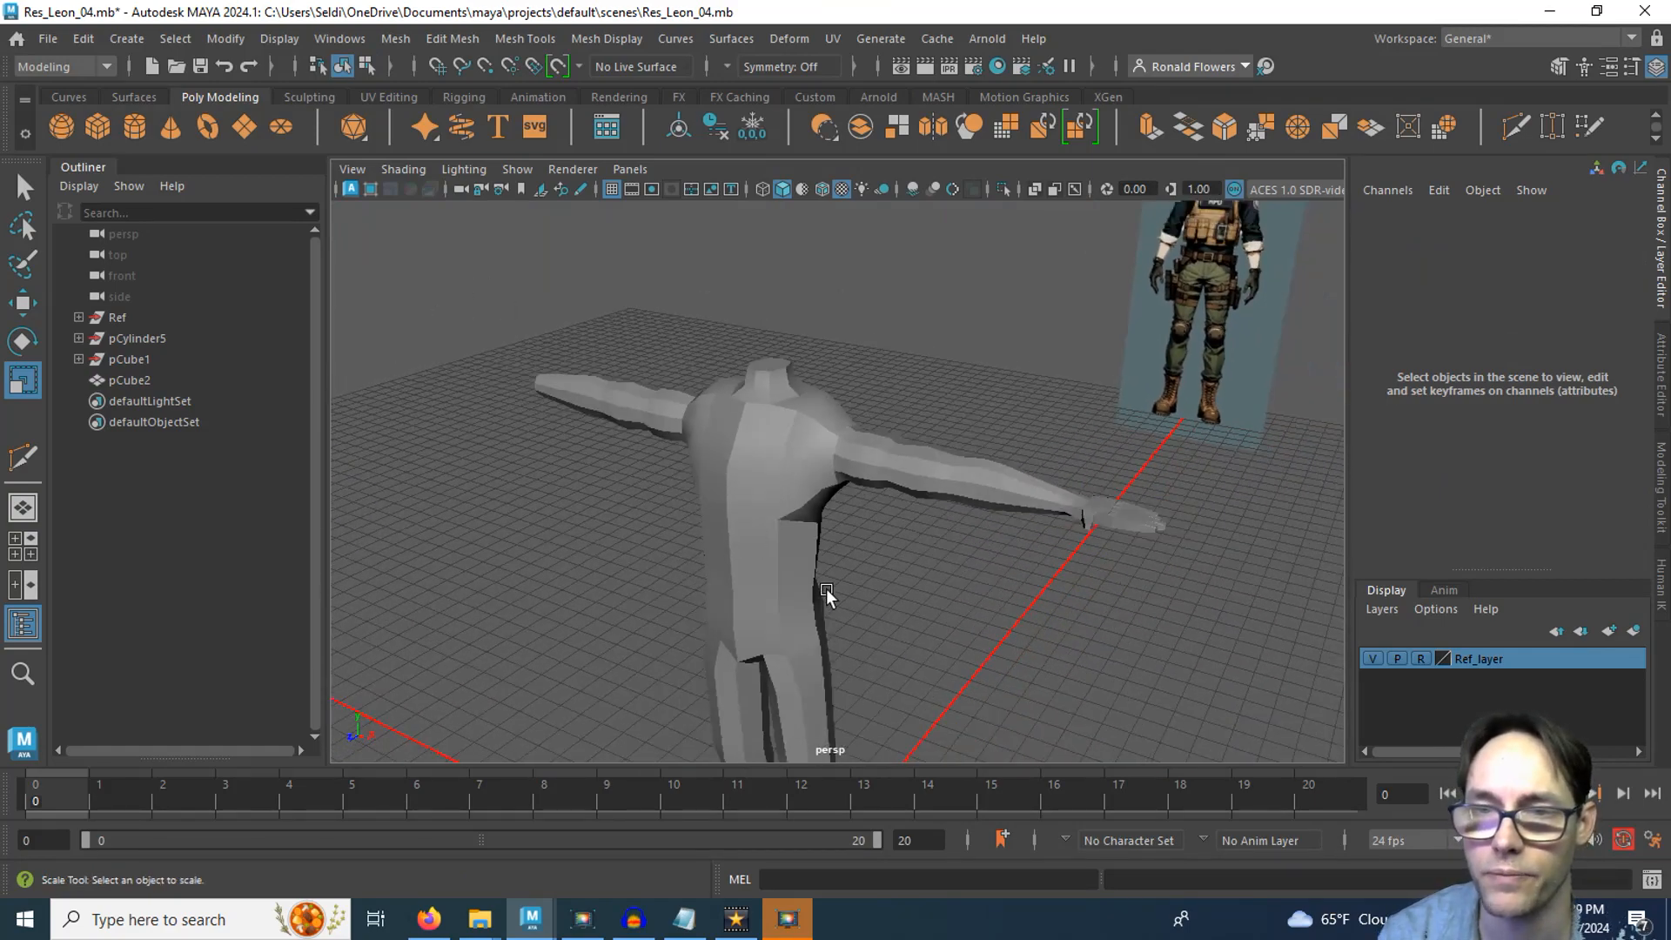
pyautogui.keyDown('alt'); pyautogui.moveTo(890, 554); pyautogui.dragTo(807, 542, button='middle'); pyautogui.keyUp('alt')
pyautogui.keyDown('alt'); pyautogui.moveTo(809, 570); pyautogui.dragTo(916, 514); pyautogui.keyUp('alt')
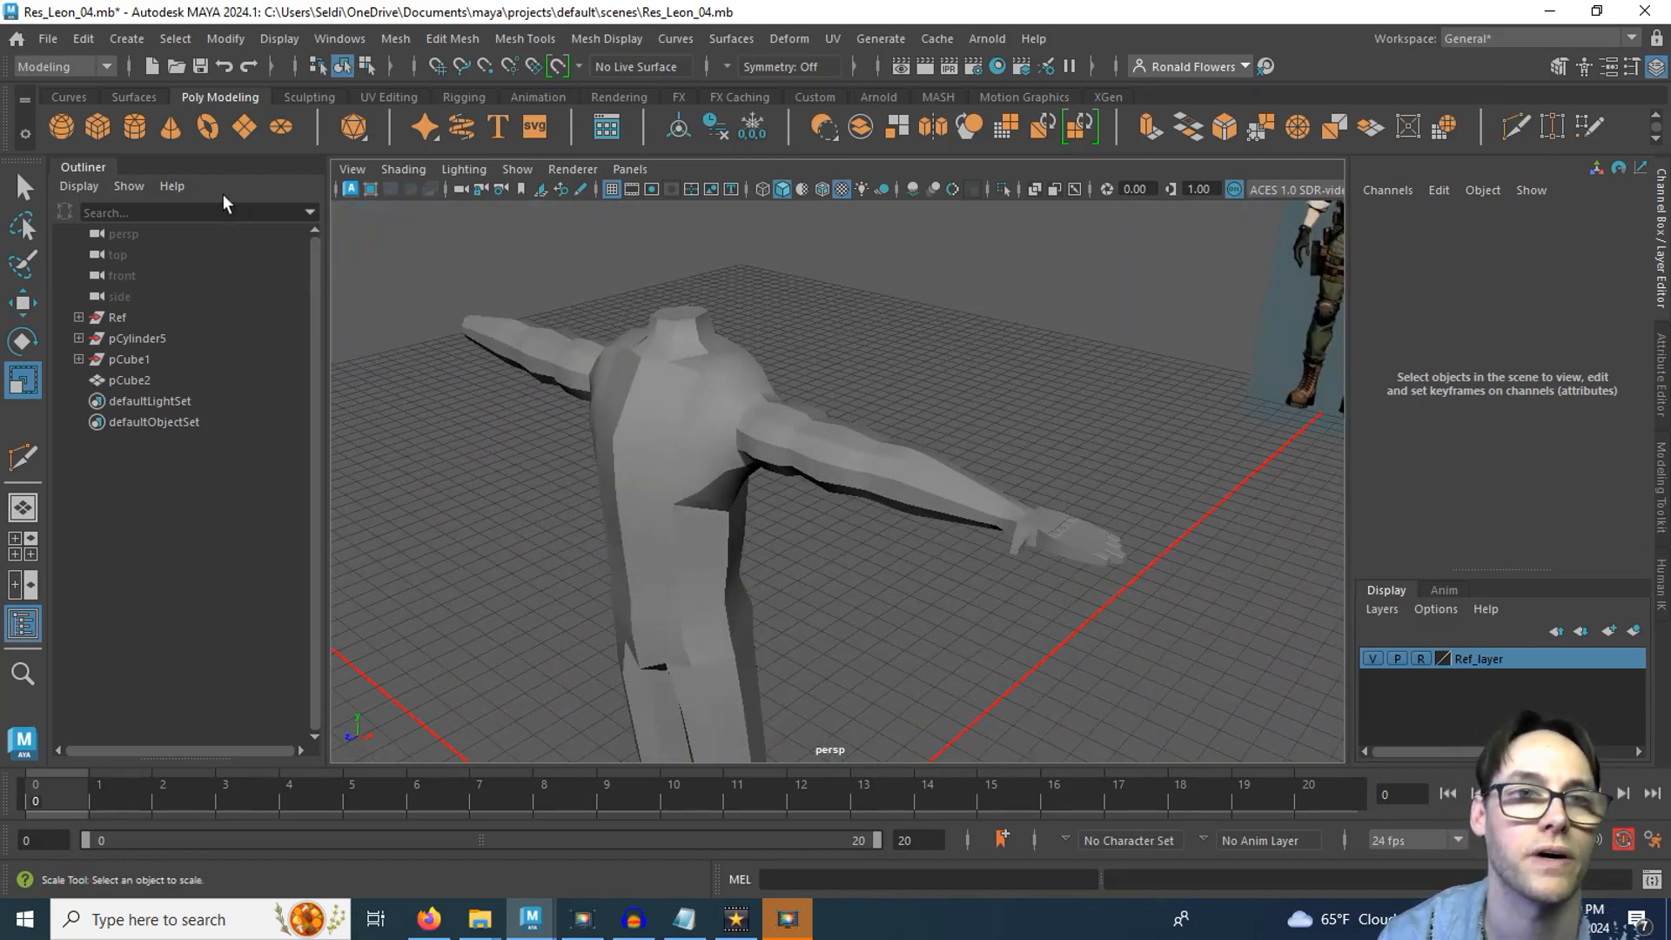
# Save the scene as a new version named Res_Leon_05.mb
pyautogui.press('q')
pyautogui.click(47, 38)
pyautogui.click(102, 144)
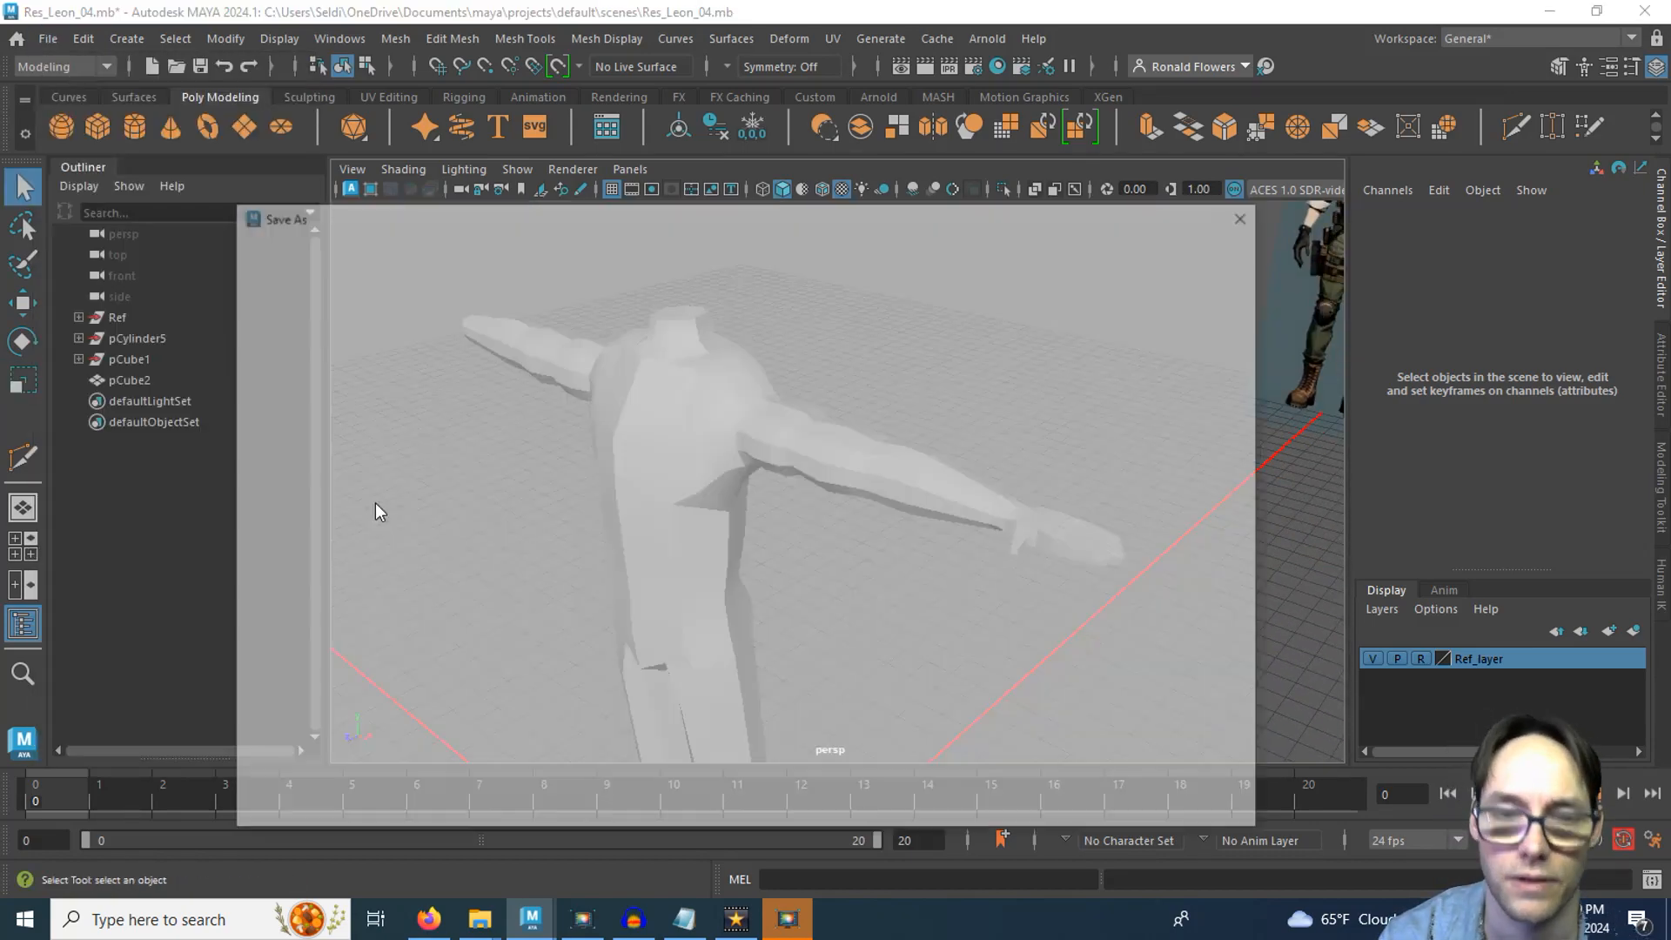
pyautogui.click(531, 777)
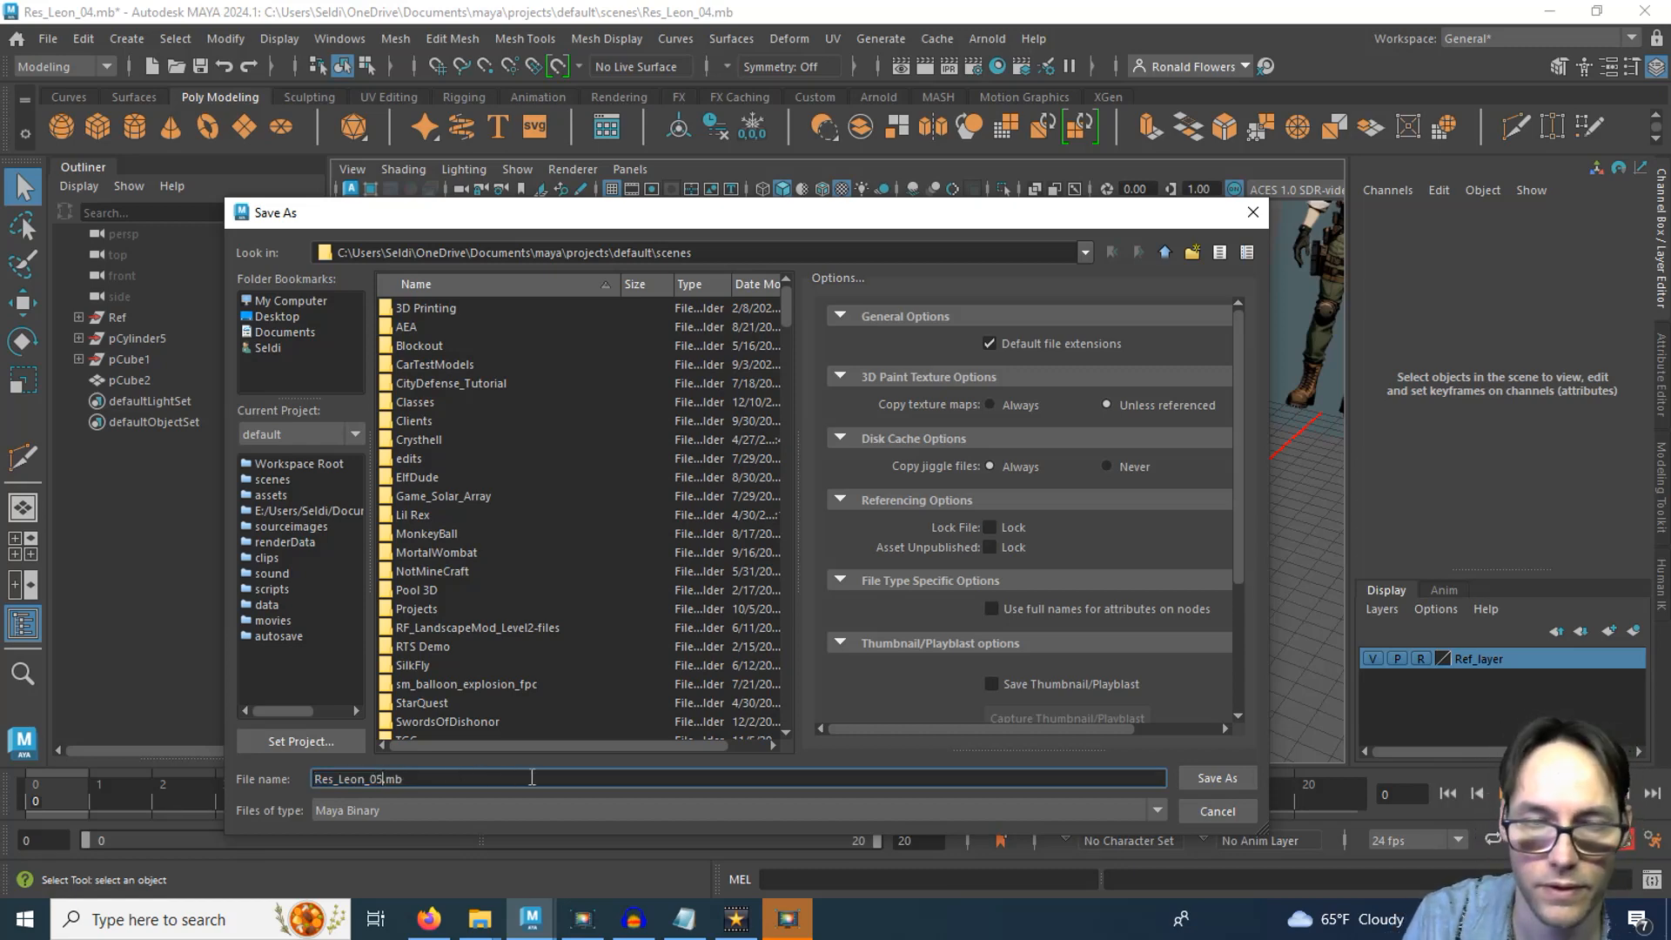
pyautogui.press('Return')
pyautogui.press('r')
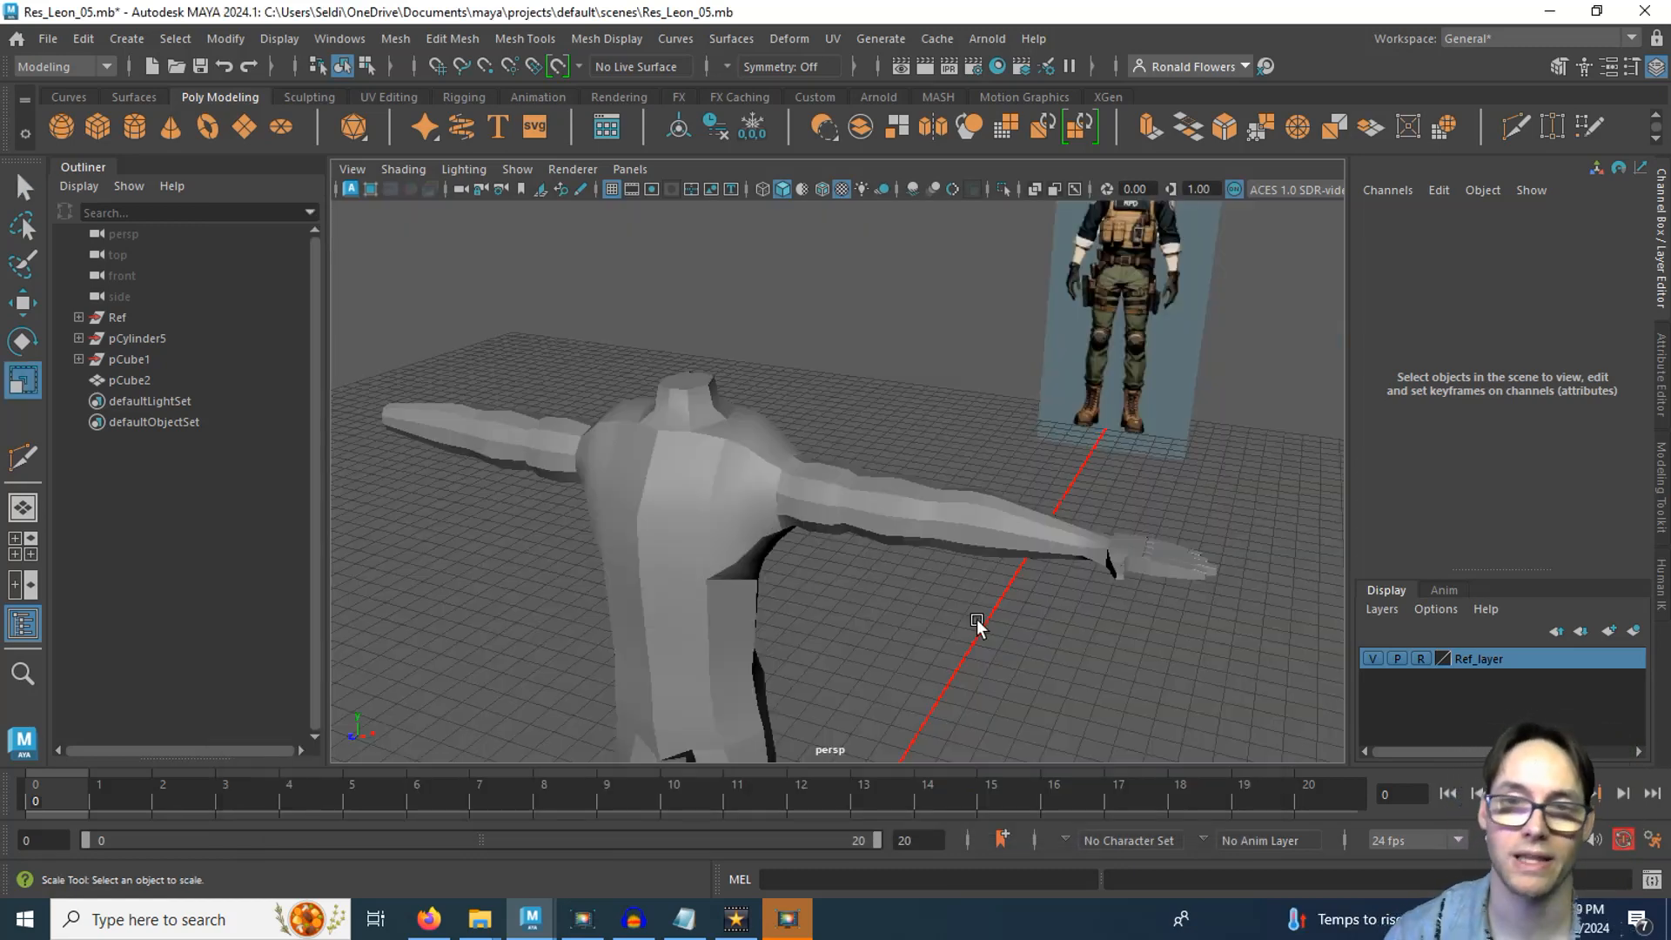